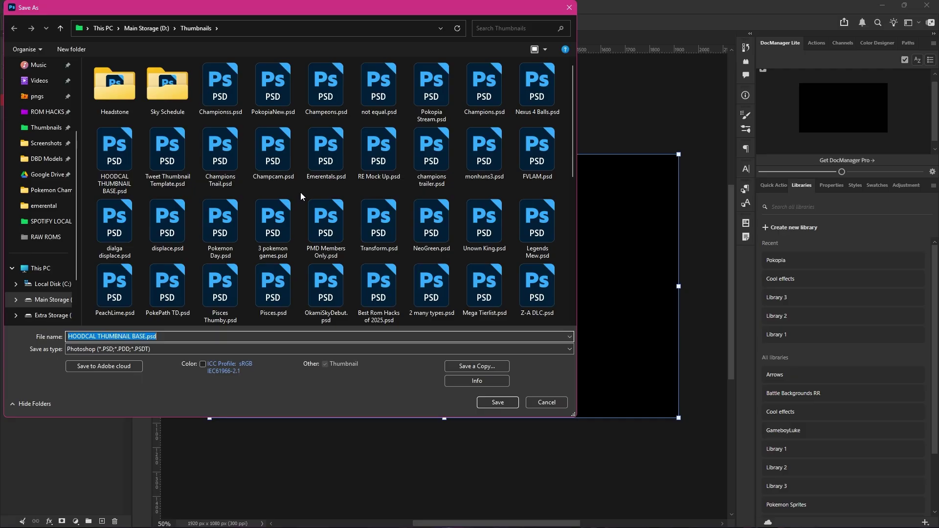
- Save the document as a Photoshop file named 3d Pokemon and deselect the CC layer group
type("3d Pokemon")
key("Return")
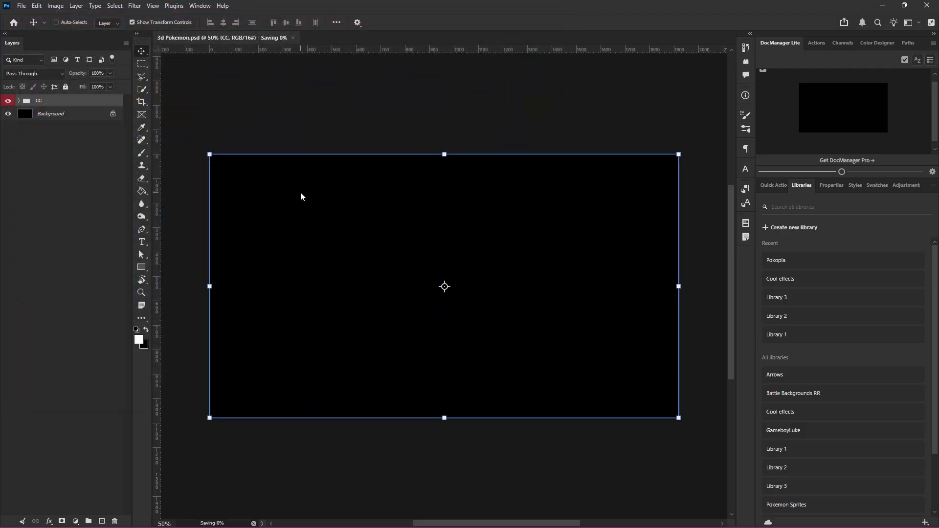
left_click(141, 63)
left_click(113, 195)
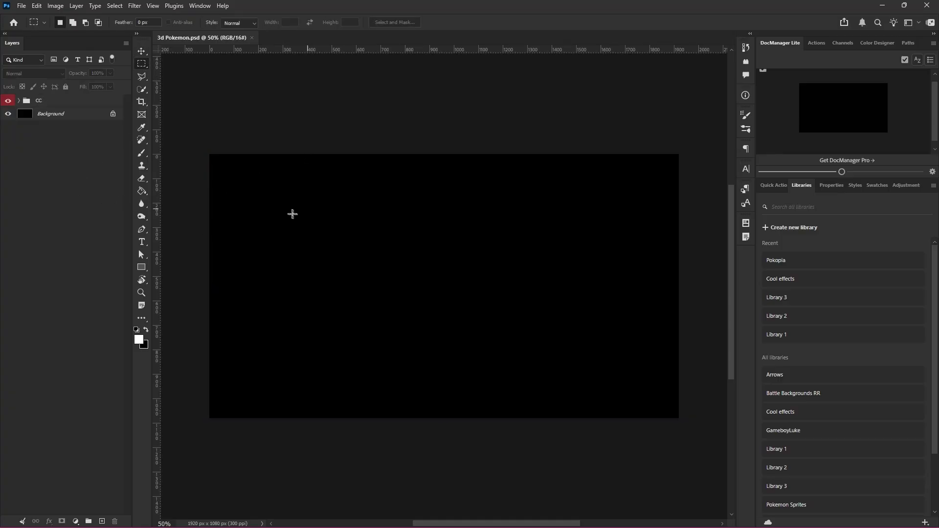
scroll(354, 243, "down", 1)
scroll(355, 243, "up", 1)
scroll(355, 247, "right", 1)
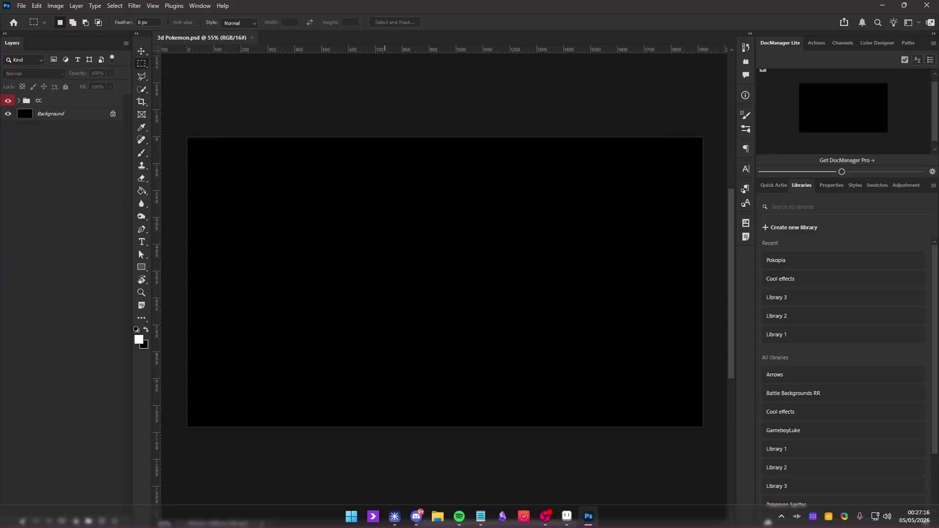
- Browse in File Explorer to ROM HACKS > .Currently > .Pokemon 3D > 0.61 Release > screenshots
left_click(437, 517)
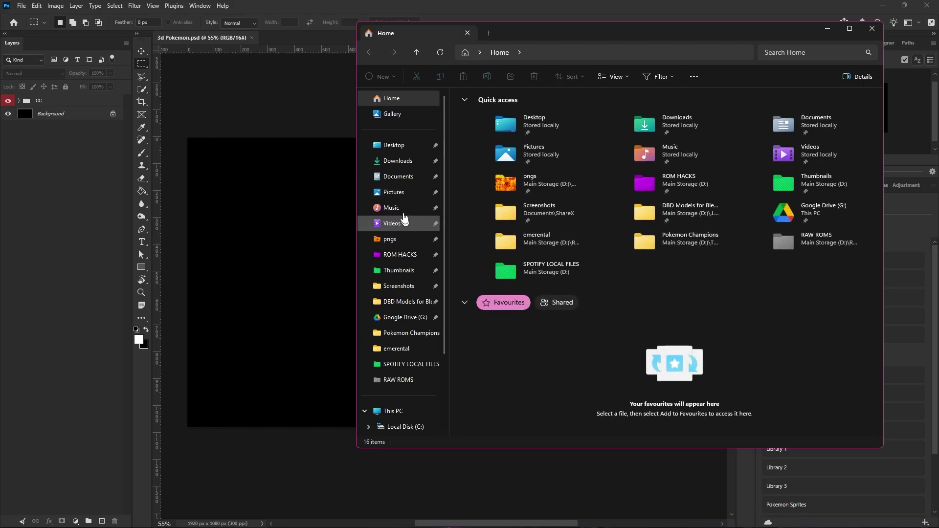
left_click(415, 254)
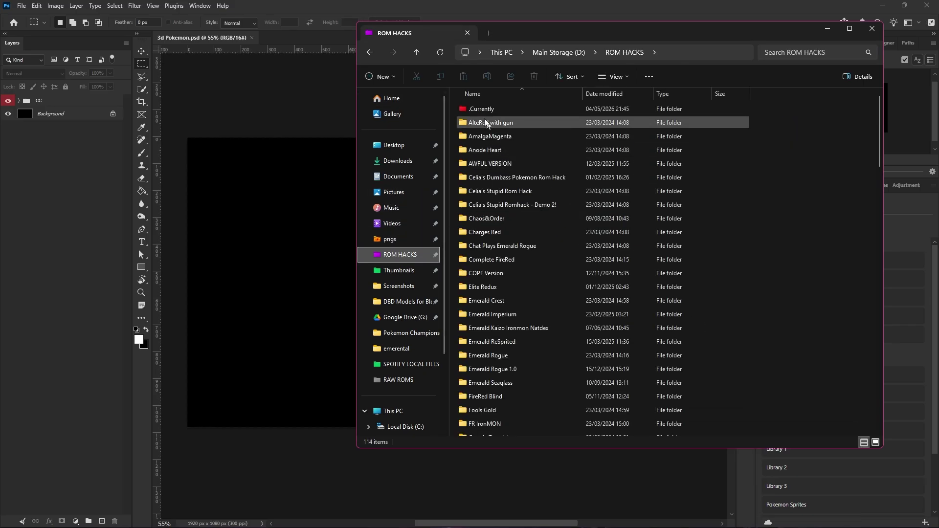
double_click(477, 109)
double_click(486, 109)
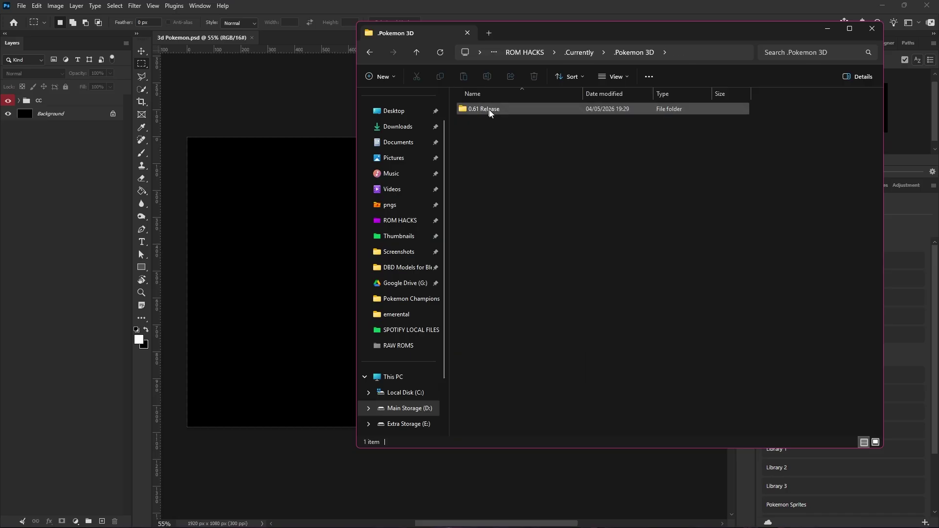
double_click(489, 111)
double_click(496, 164)
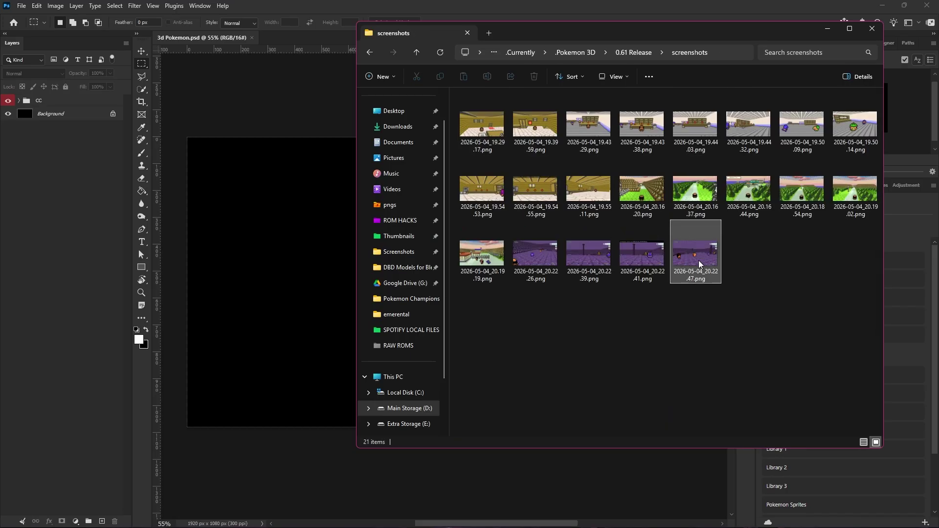
- Open the lab screenshot 2026-05-04_19.43.29.png from the screenshots folder in Windows Photo Viewer
left_click(643, 254)
left_click_drag(551, 39, 539, 66)
left_click(644, 163)
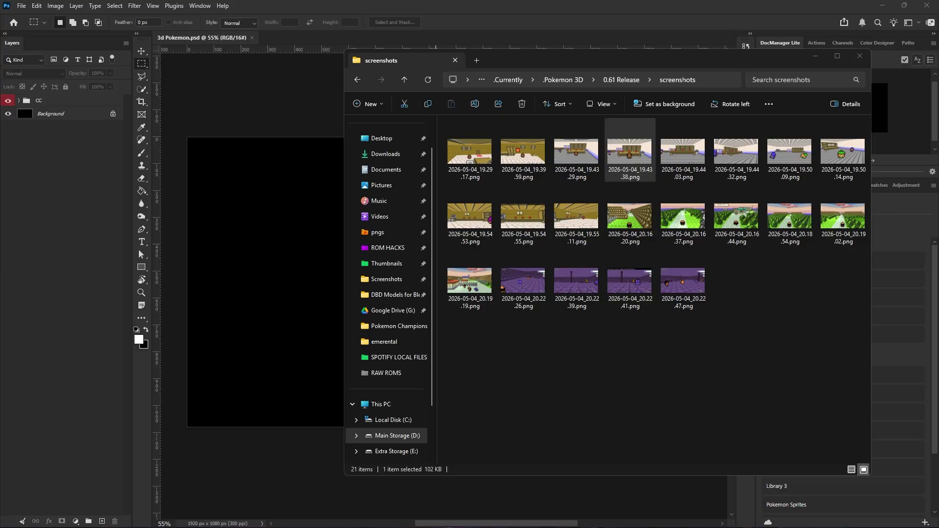
left_click(639, 147)
left_click(585, 159)
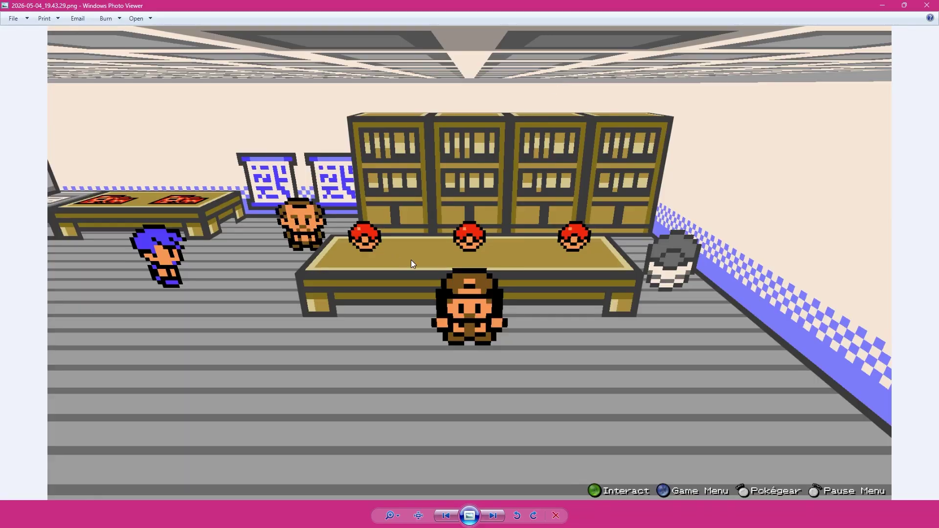
- Look through the indoor lab and house screenshots up to the outdoor image 2026-05-04_20.16.20.png
key("Right")
key("Right")
key("Left")
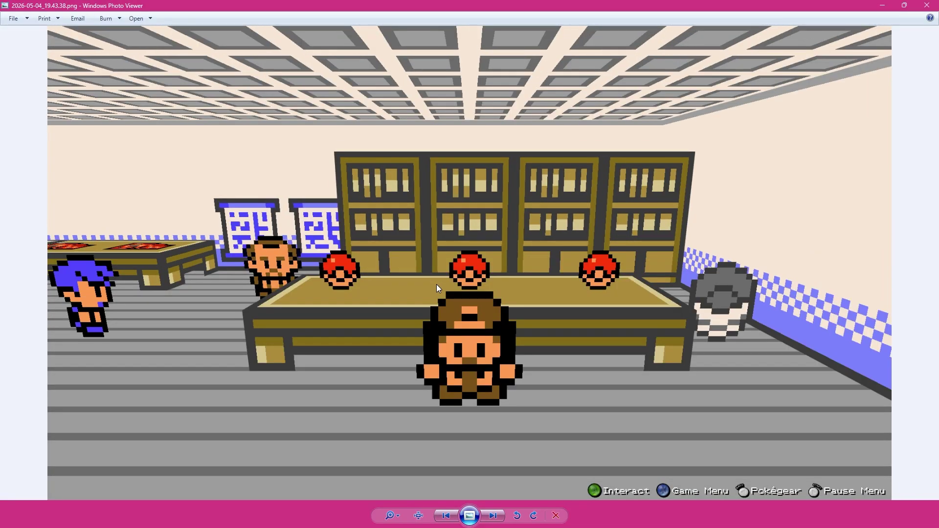
scroll(416, 288, "down", 1)
scroll(389, 272, "down", 1)
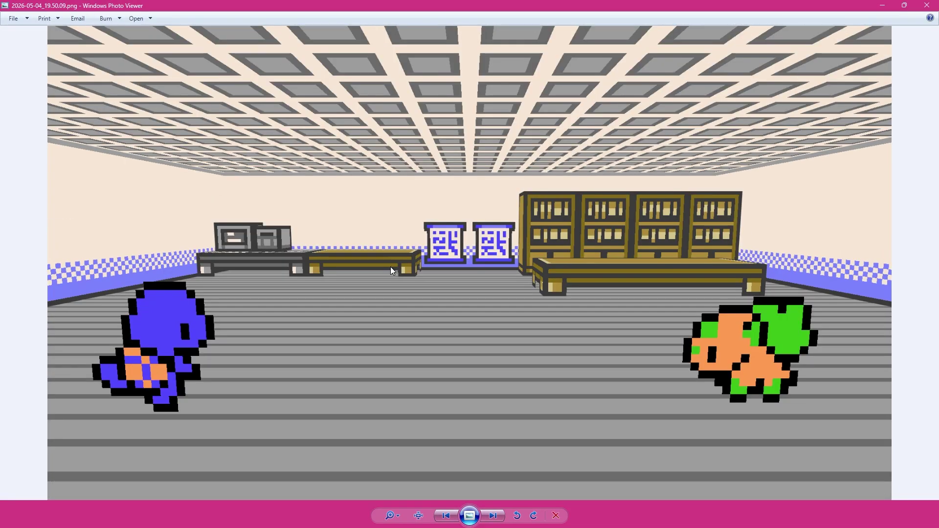
scroll(440, 283, "down", 3)
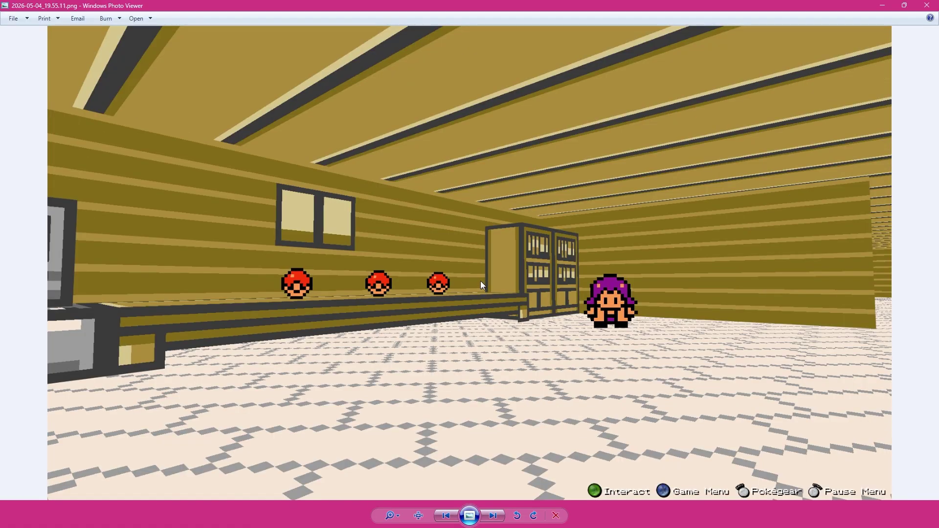
scroll(484, 282, "down", 4)
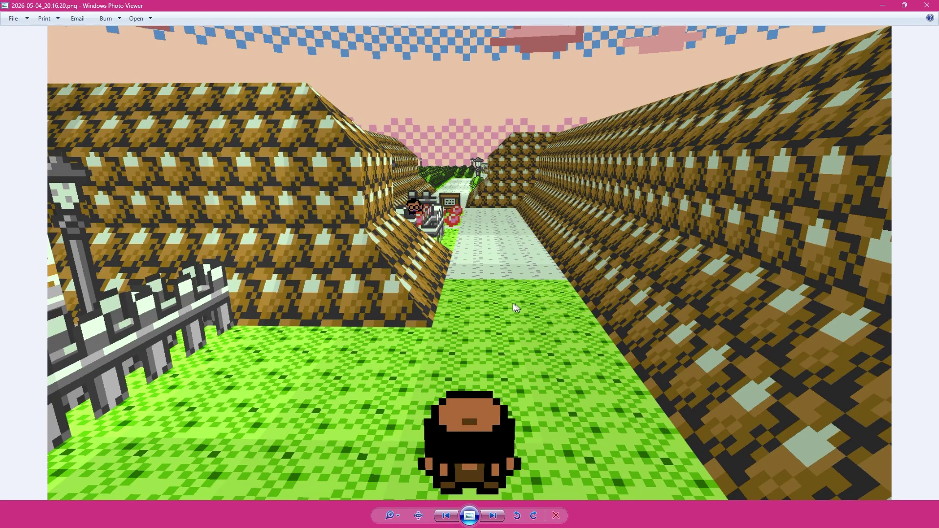
scroll(513, 303, "down", 1)
scroll(533, 360, "up", 1)
right_click(442, 141)
left_click(538, 216)
- Compare the outdoor route and Seashore City screenshots from 20.16.37 to 20.19.02 as possible thumbnail backgrounds
scroll(386, 264, "down", 1)
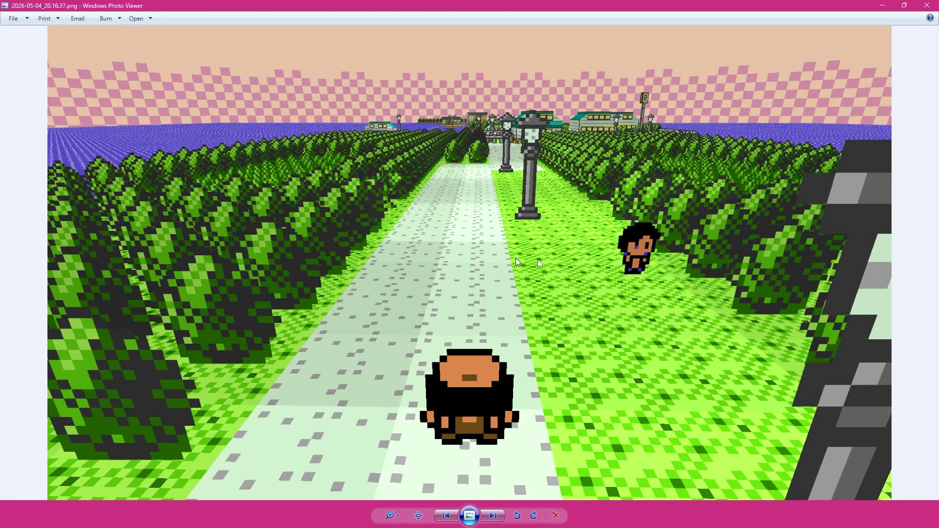
scroll(642, 312, "down", 1)
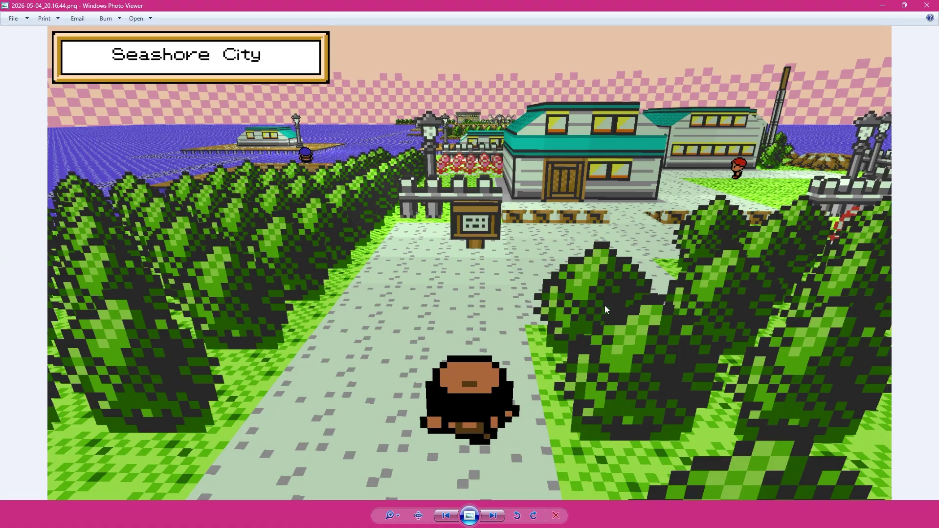
scroll(663, 313, "down", 1)
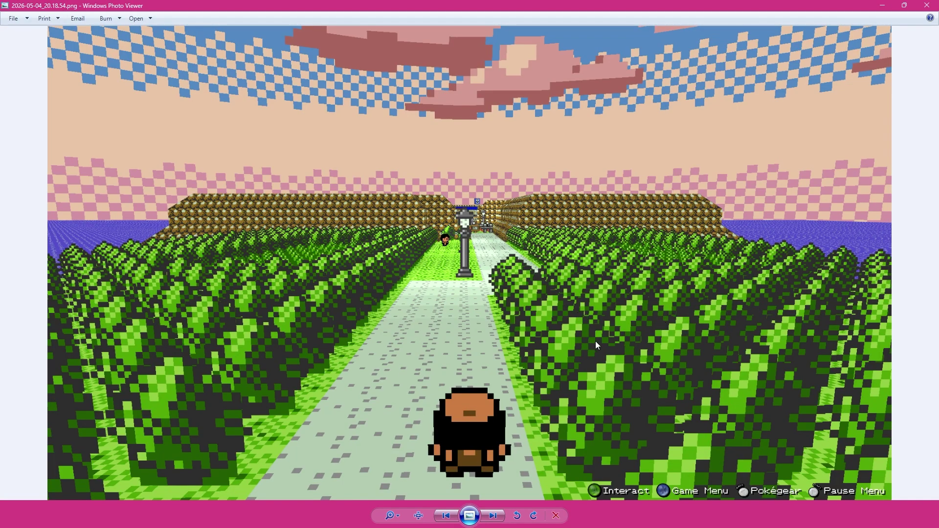
scroll(593, 346, "down", 1)
scroll(589, 350, "up", 1)
scroll(588, 351, "down", 1)
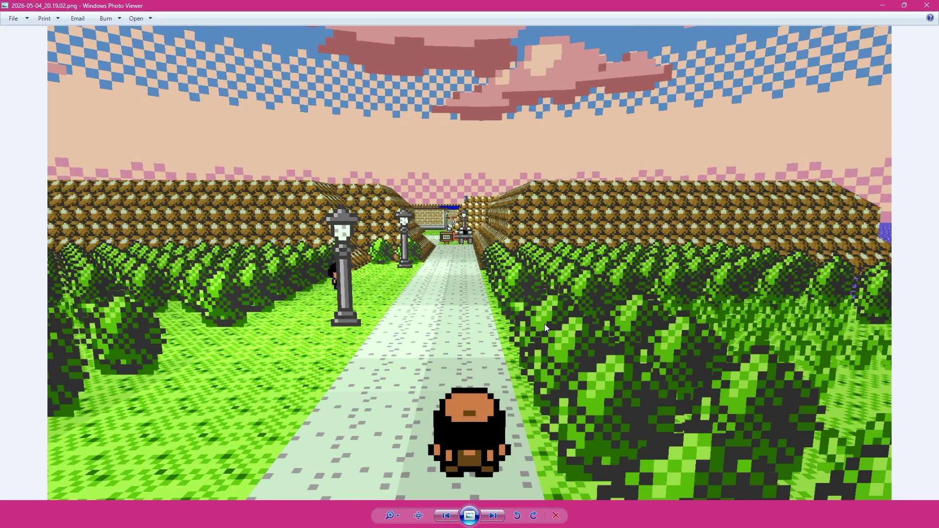
scroll(538, 320, "up", 1)
scroll(533, 335, "down", 1)
scroll(529, 347, "down", 1)
scroll(538, 337, "up", 1)
scroll(543, 328, "up", 1)
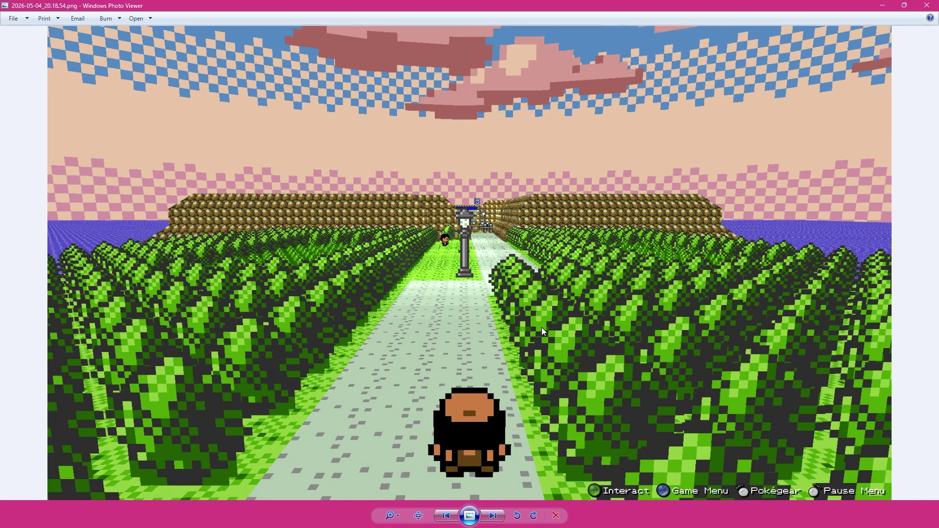
scroll(541, 327, "up", 1)
- Locate the Seashore City screenshot 2026-05-04_20.16.44.png in its folder and open it as a separate Photoshop document
right_click(537, 322)
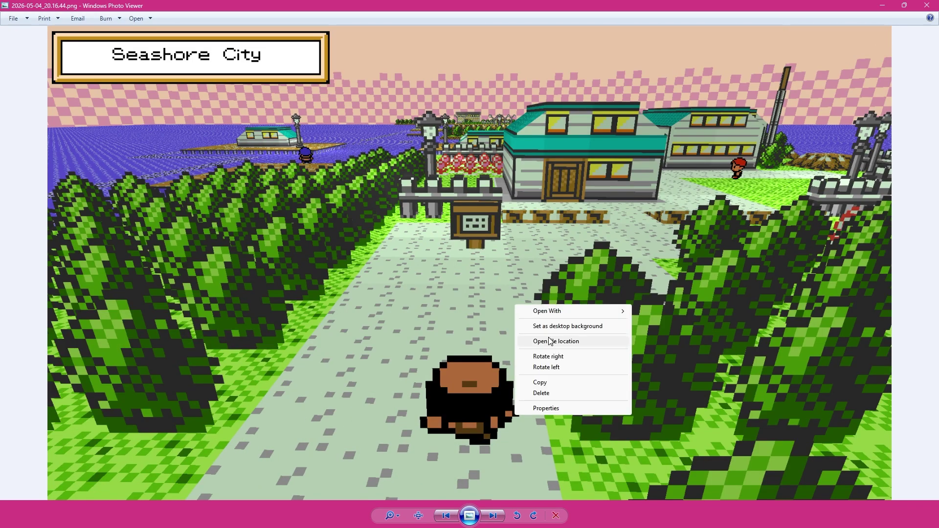
left_click(550, 341)
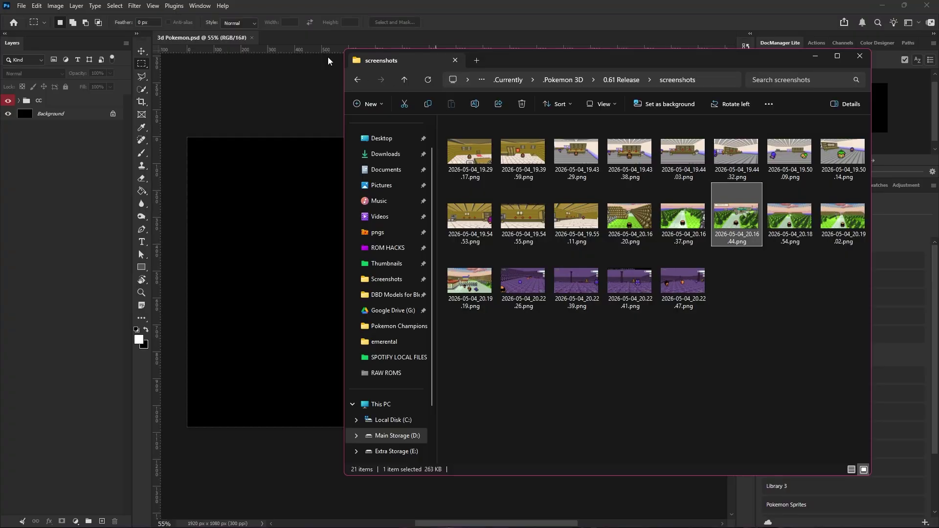
left_click_drag(327, 61, 294, 41)
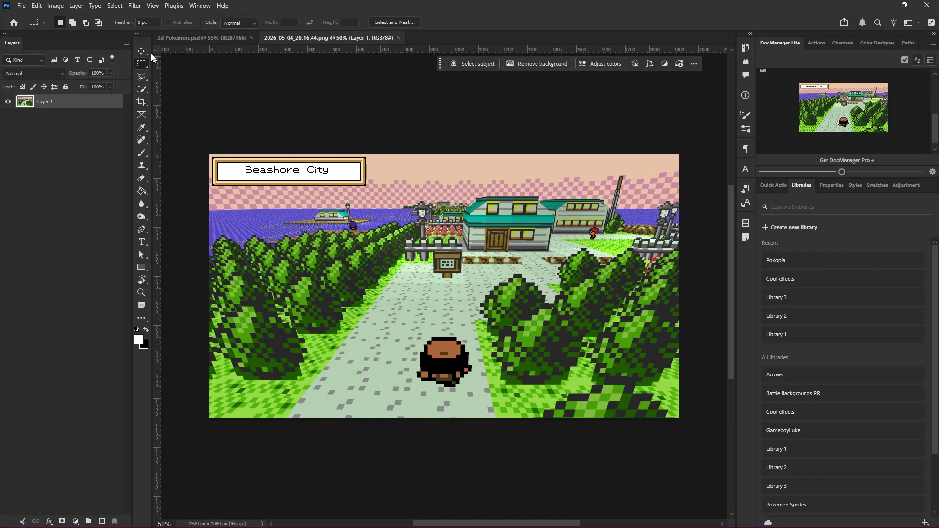
- Copy the Seashore City screenshot into 3d Pokemon.psd and place its layer directly below the CC group
left_click(142, 51)
left_click_drag(420, 167, 456, 229)
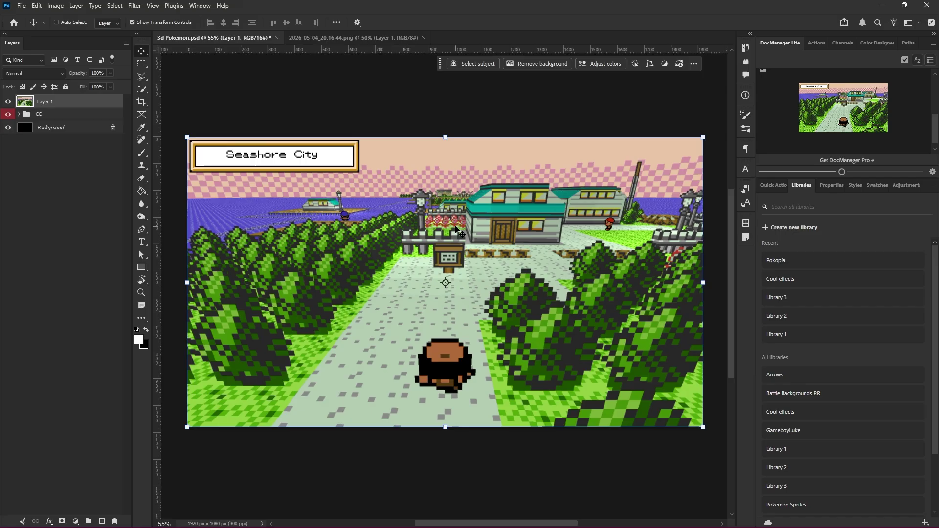
left_click_drag(43, 102, 45, 120)
left_click(89, 198)
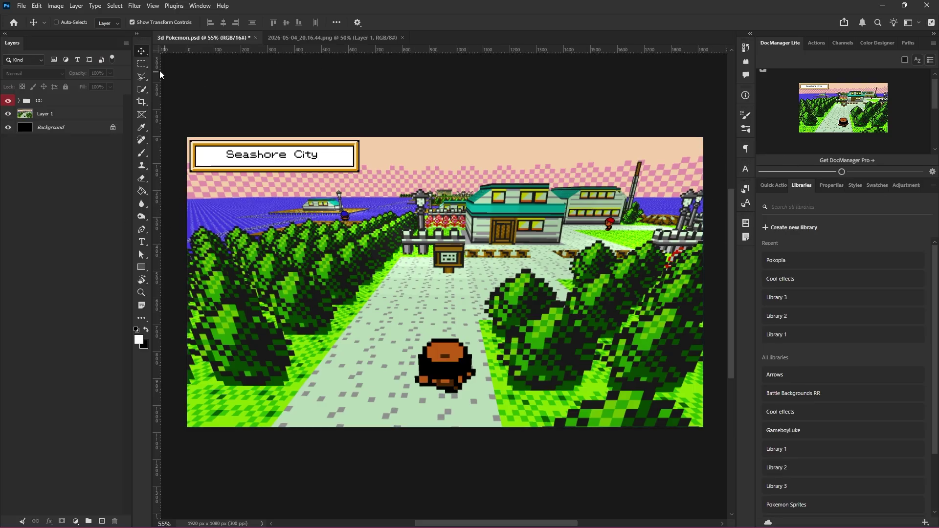
left_click(146, 64)
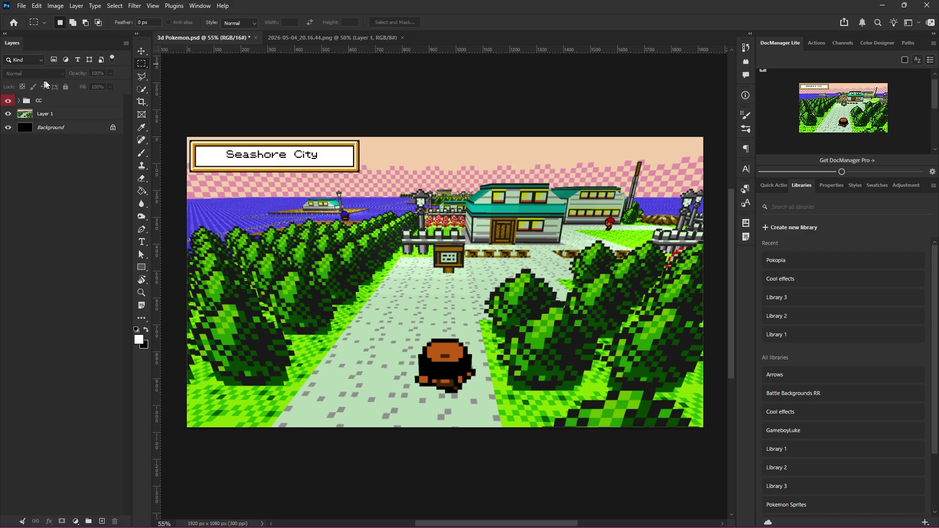
left_click(143, 50)
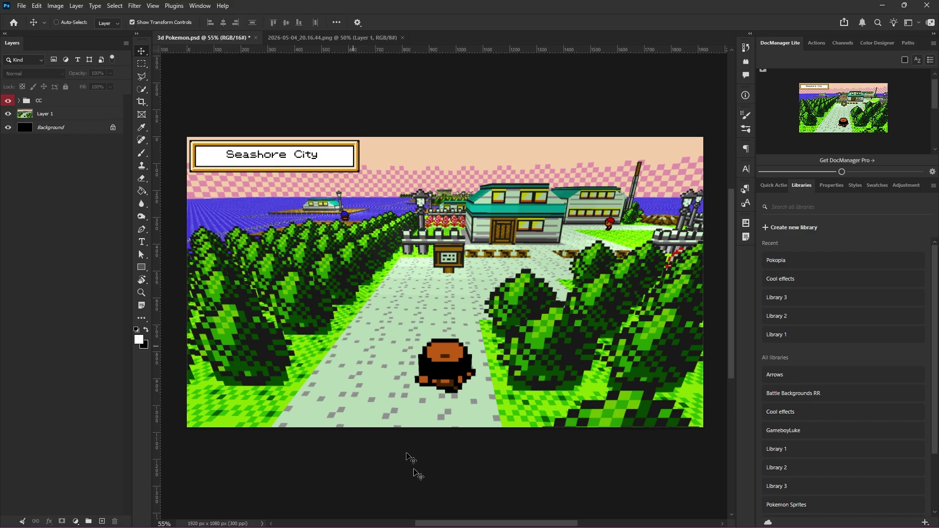
mouse_move(486, 513)
left_click(437, 516)
left_click_drag(507, 62, 472, 76)
left_click(512, 3)
- Close the separate 2026-05-04_20.16.44.png document
left_click(342, 38)
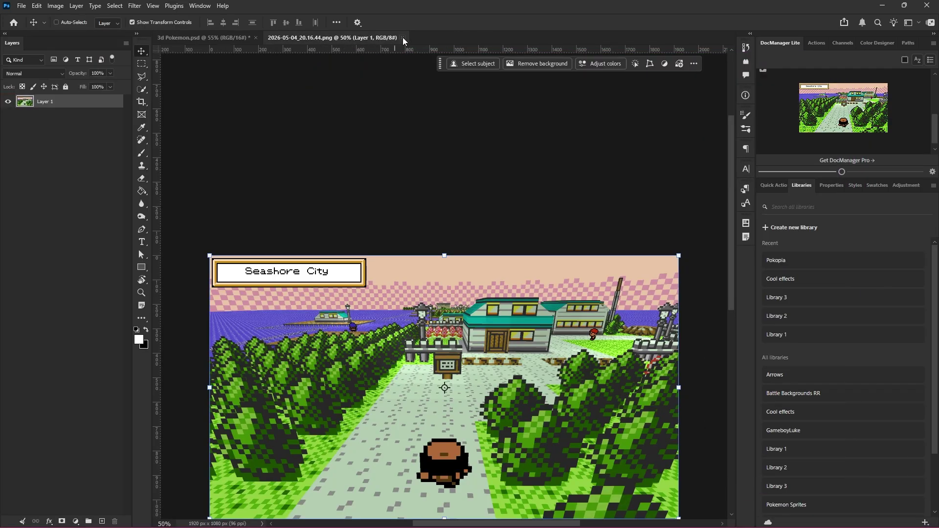
scroll(401, 146, "down", 3)
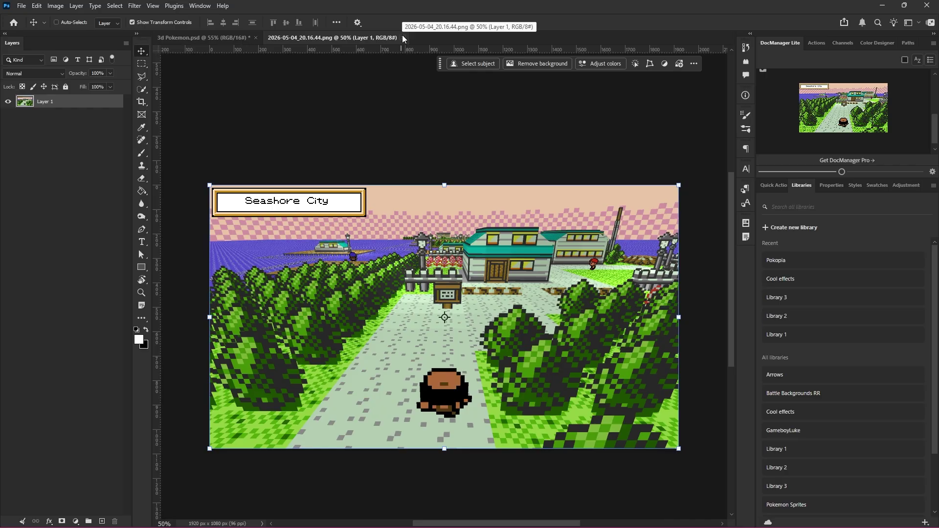
left_click(404, 37)
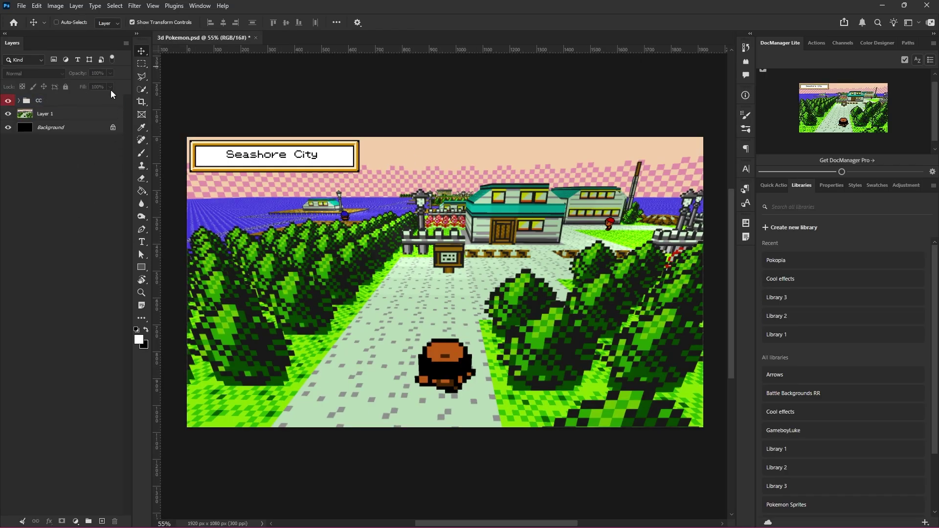
- Activate the Move tool and select the Seashore City screenshot layer in 3d Pokemon.psd
left_click(142, 63)
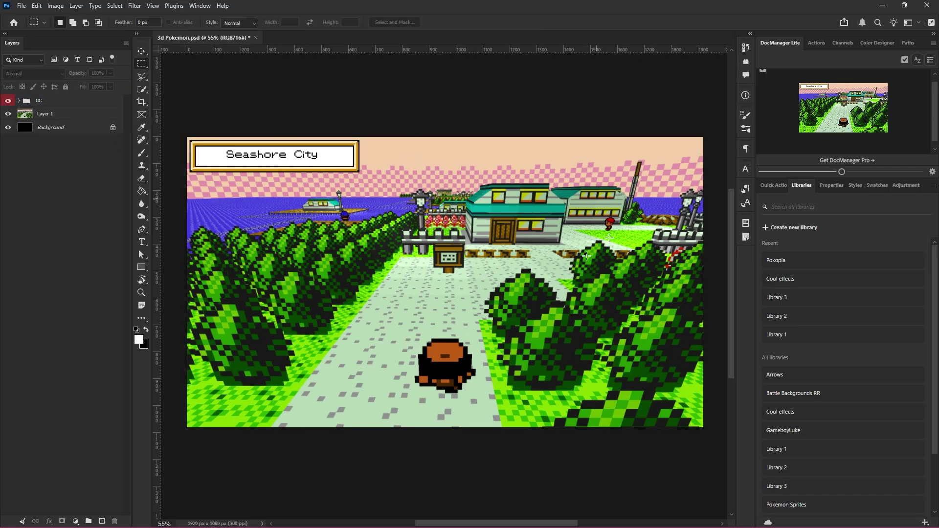
left_click(141, 51)
left_click(80, 114)
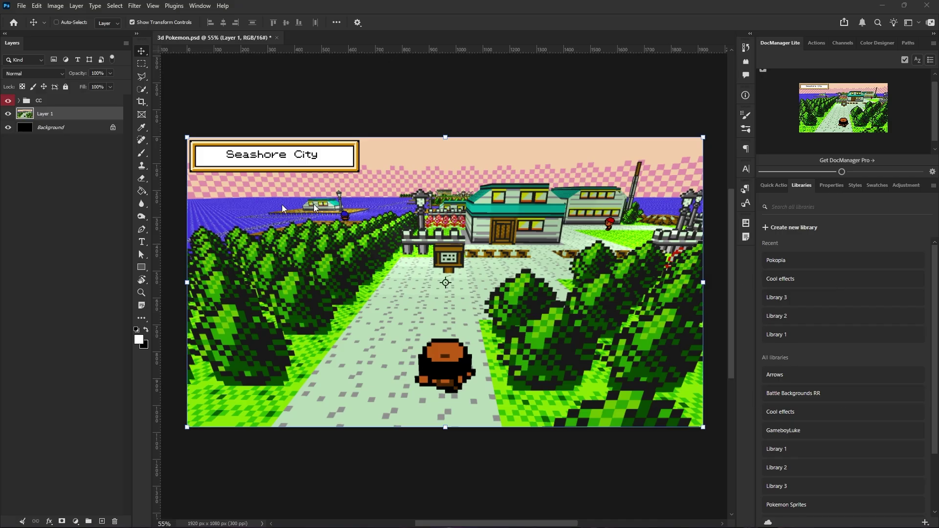
left_click(18, 193)
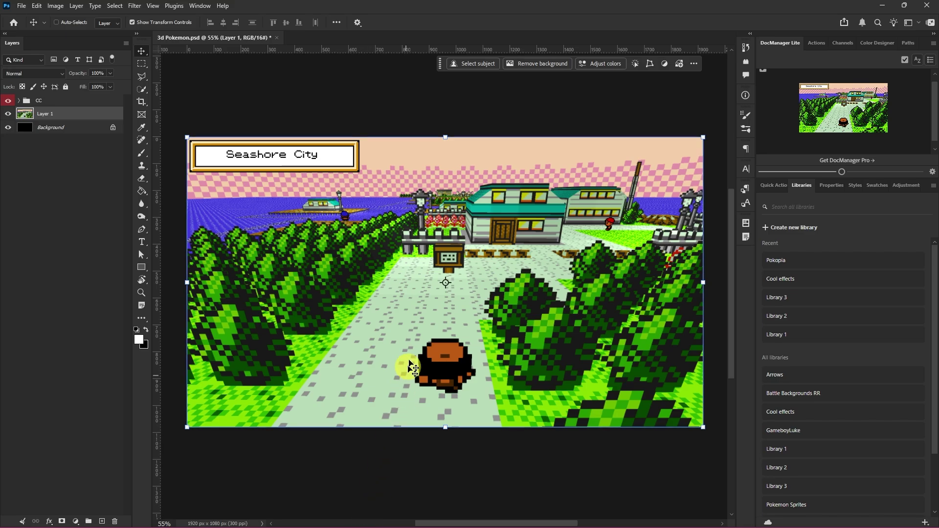
- Return to the screenshots folder and review the outdoor images from 2026-05-04_20.19.19.png back to 2026-05-04_20.16.37.png
mouse_move(445, 525)
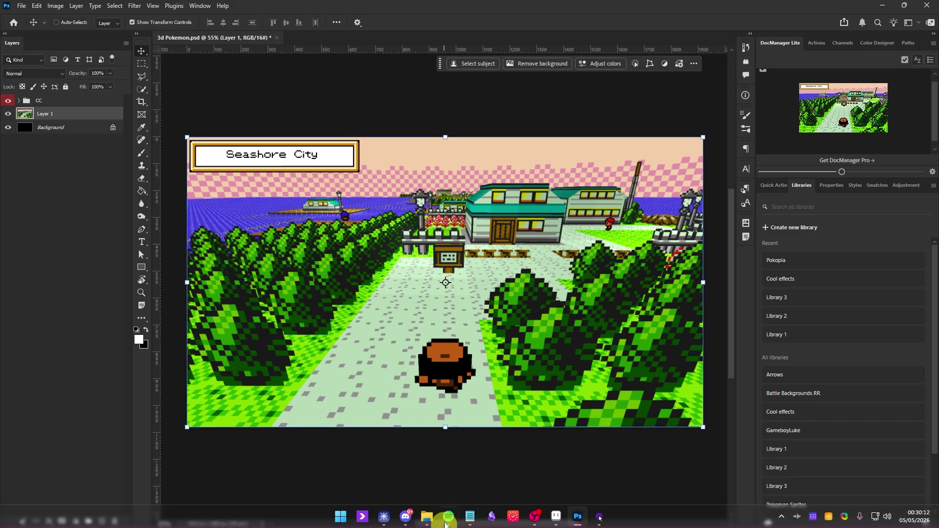
left_click(445, 448)
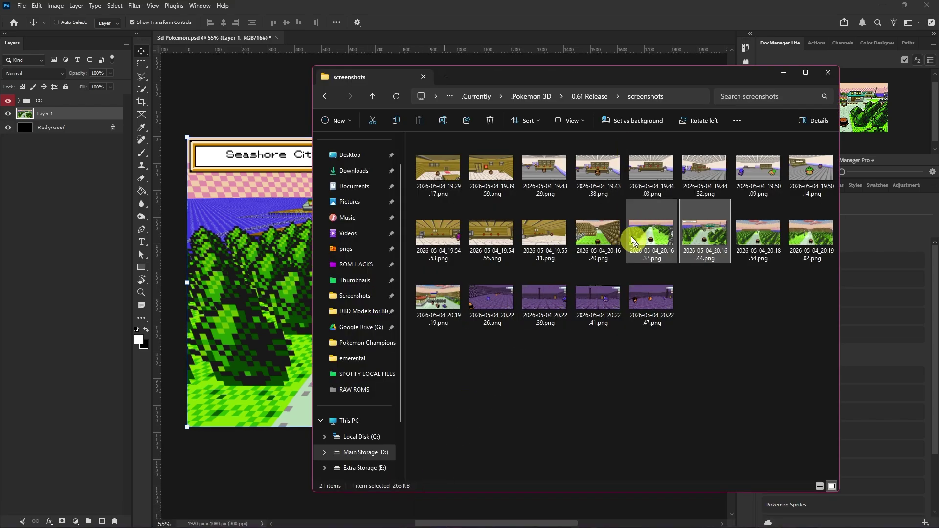
double_click(432, 289)
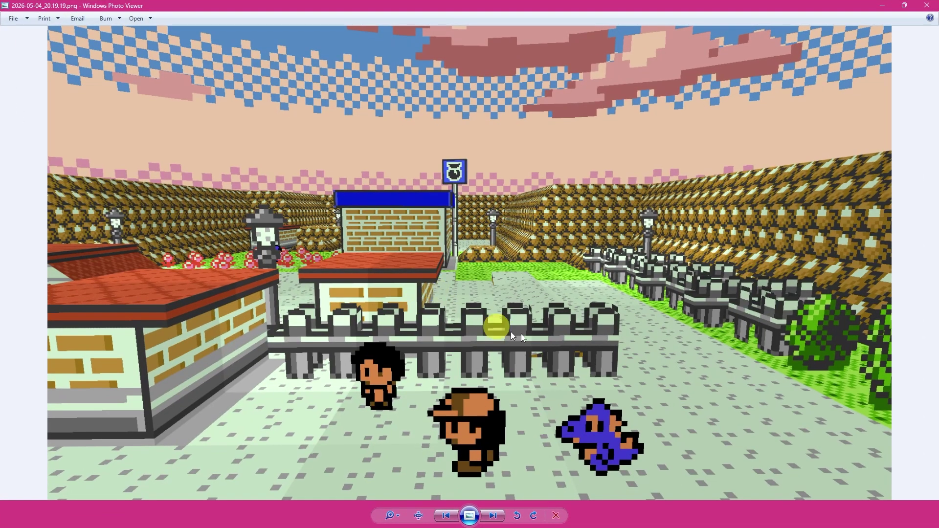
key("Left")
key("Left")
key("Left")
key("Left")
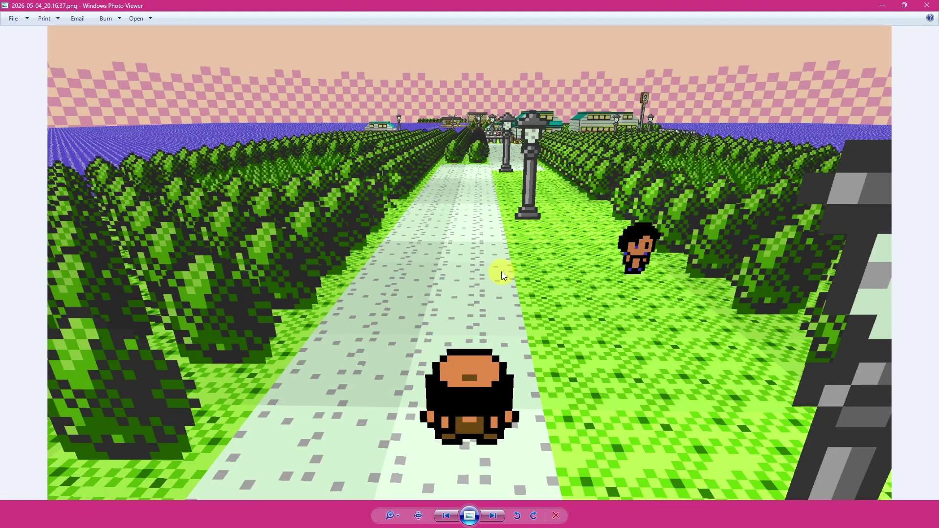
- Review the remaining screenshots back to the indoor lab image 2026-05-04_19.43.29.png, and close the photo viewer
key("Left")
key("Left")
key("Left")
key("Left")
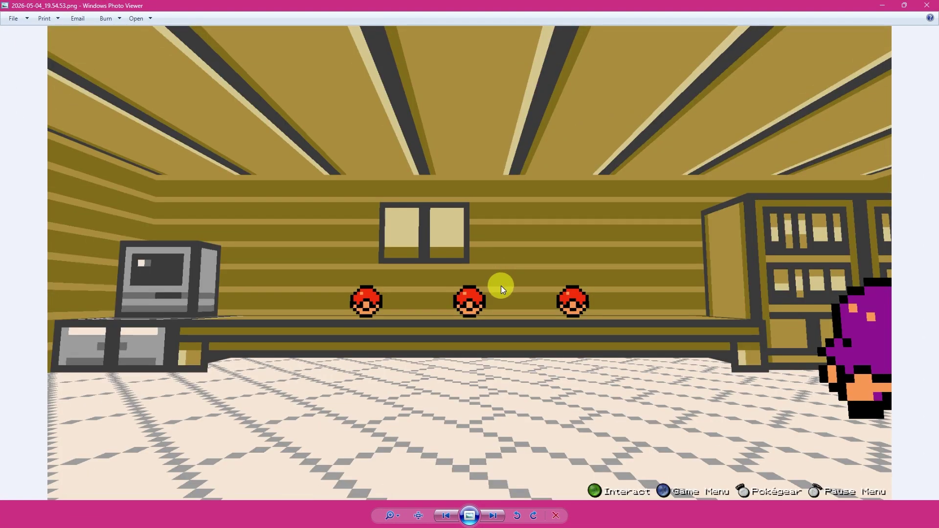
key("Left")
key("Left")
key("Left")
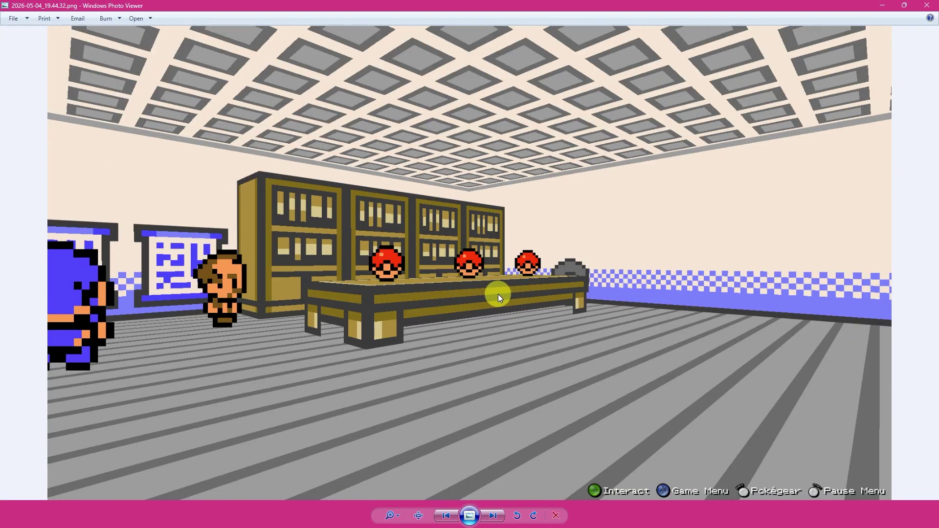
key("Left")
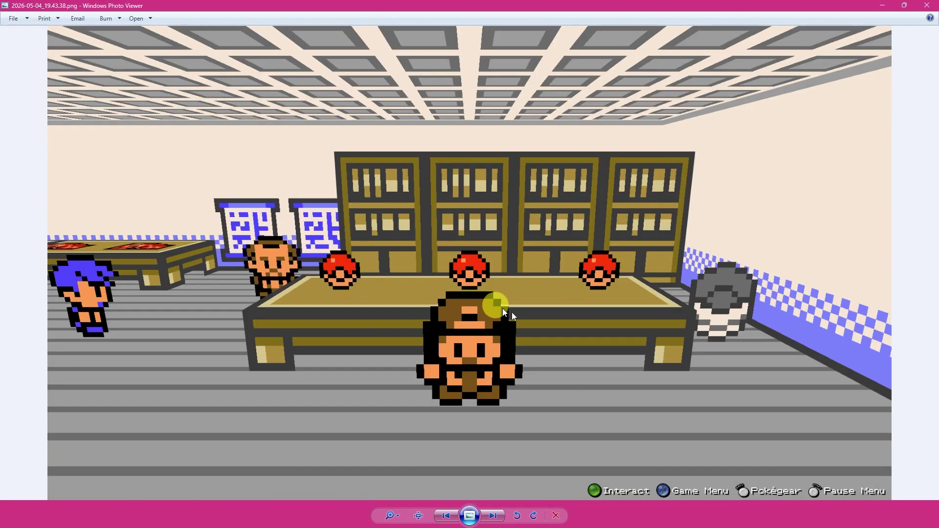
key("Left")
key("Right")
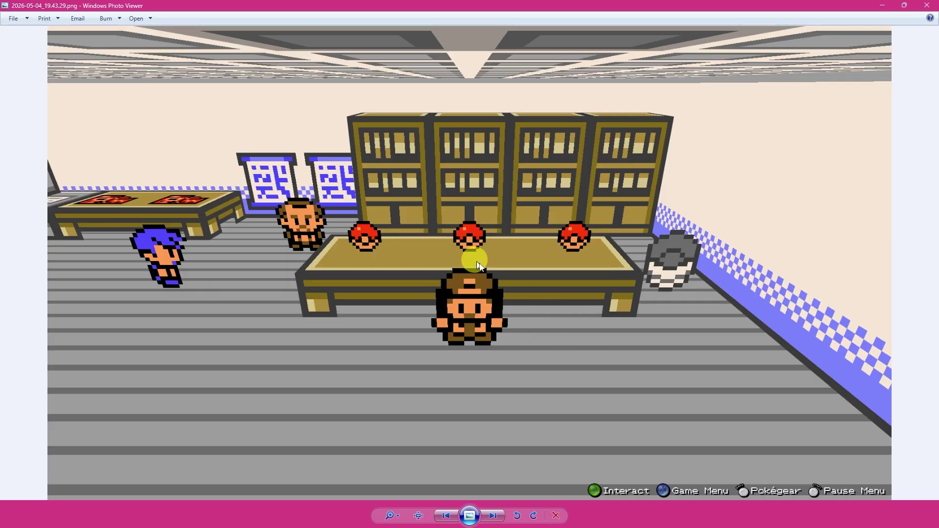
right_click(457, 277)
left_click(574, 318)
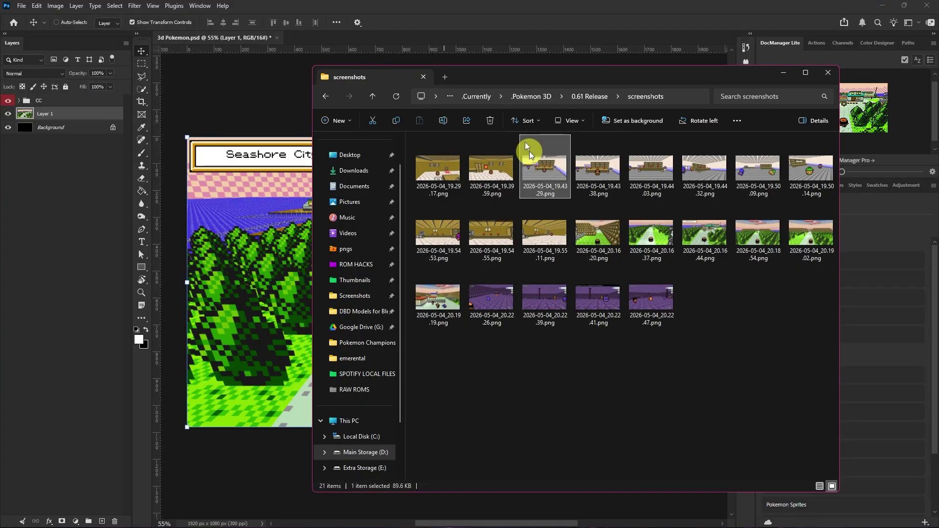
key("alt+F4")
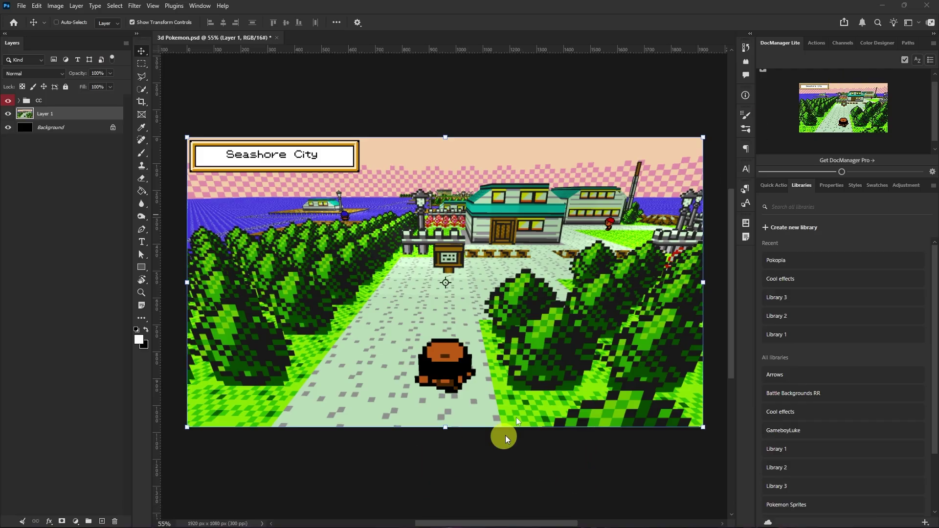
- Bring the screenshots folder back up, look over the lab and route images, and put the folder away
left_click(430, 510)
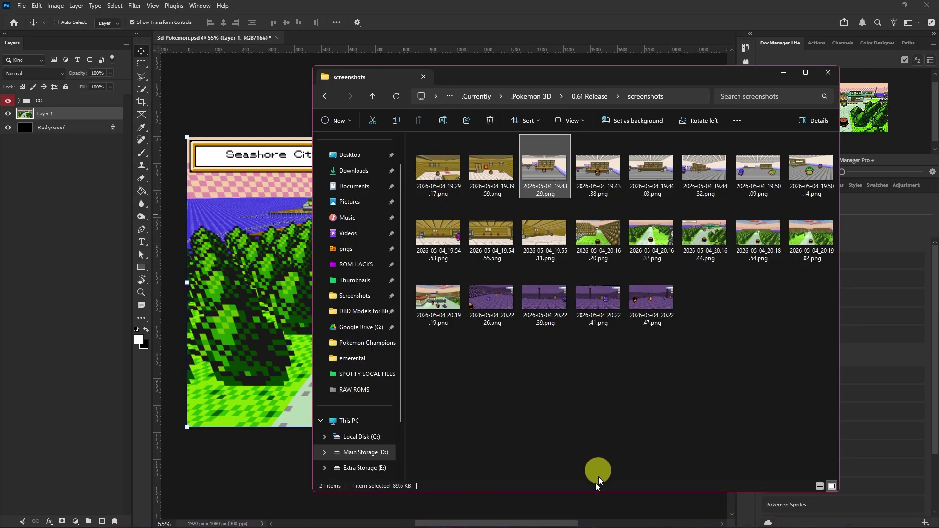
left_click(593, 415)
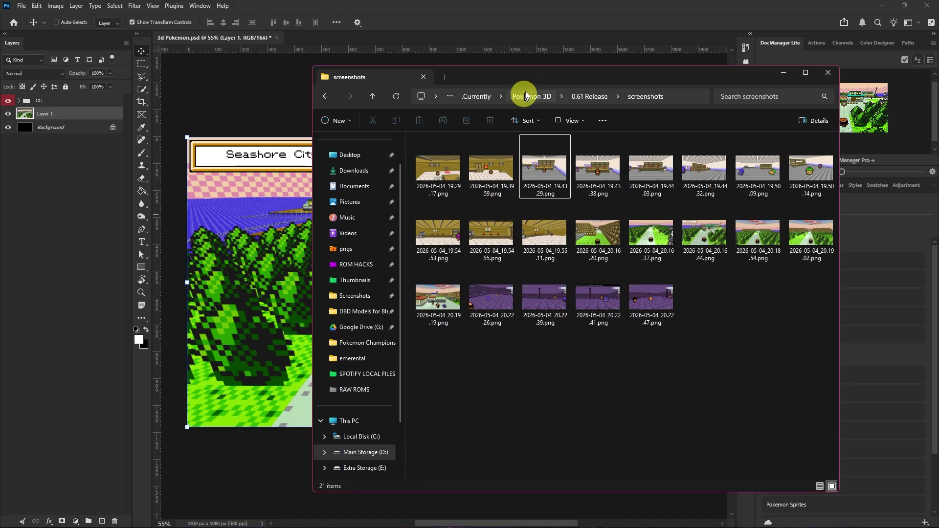
left_click_drag(519, 74, 481, 62)
left_click(503, 142)
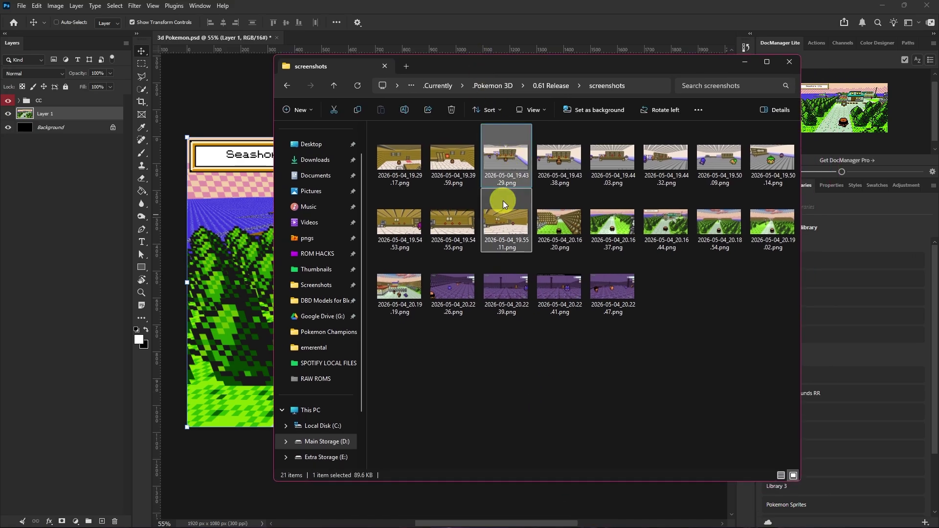
left_click(571, 236)
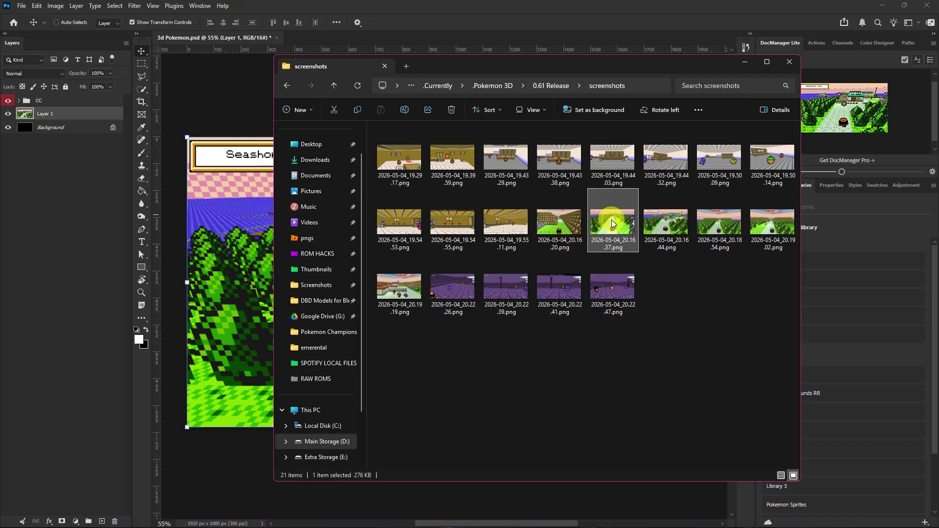
left_click(612, 160)
left_click(580, 4)
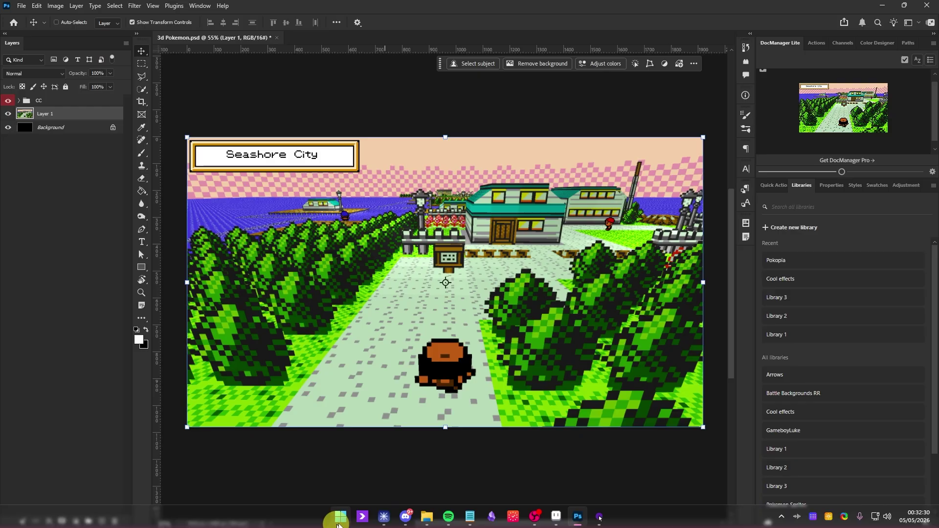
- Launch the mGBA emulator from the Gaming group of pinned apps
left_click(339, 520)
left_click(400, 196)
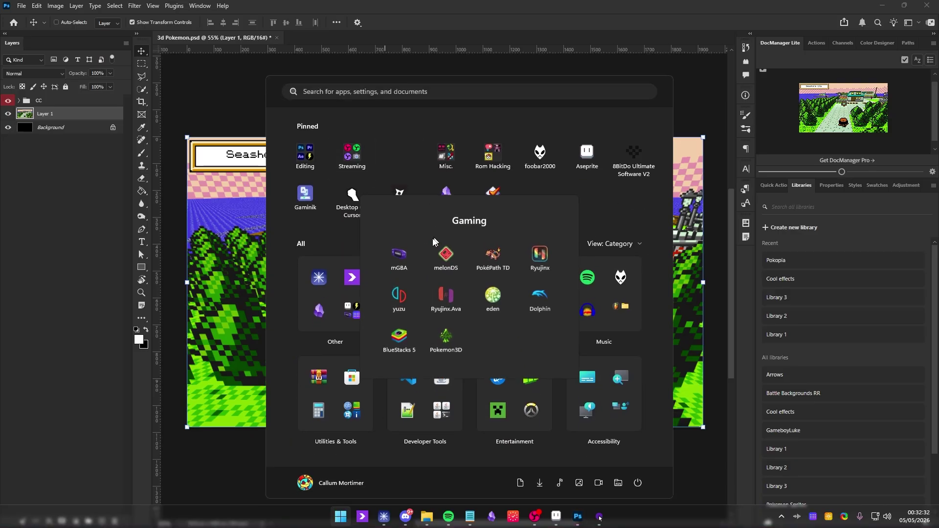
left_click(399, 255)
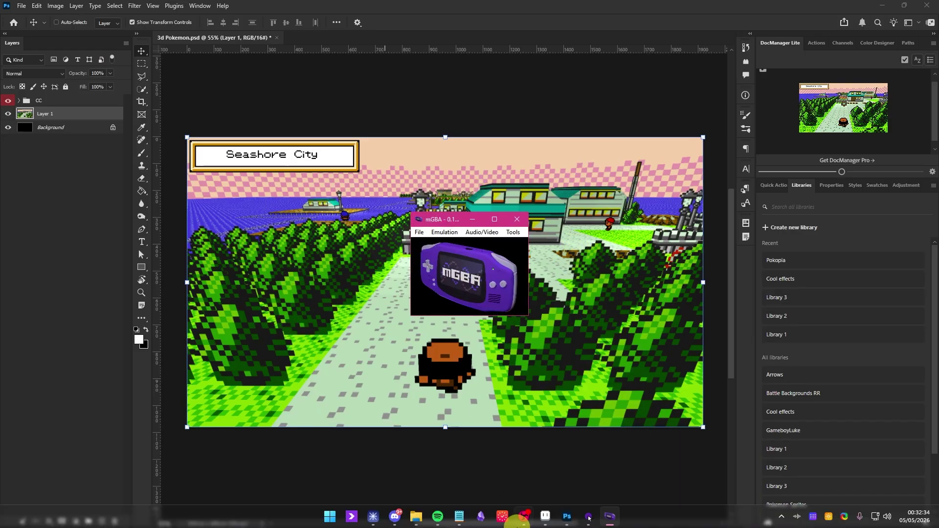
- Open the ROM Brown v6.1.2.gb from the Pokemon Brown folder inside .Currently in mGBA
left_click(415, 516)
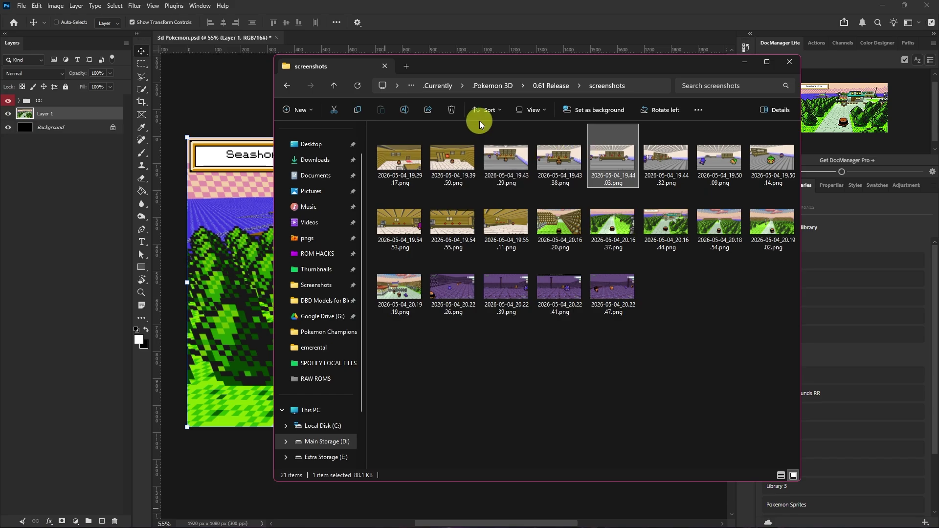
left_click(506, 85)
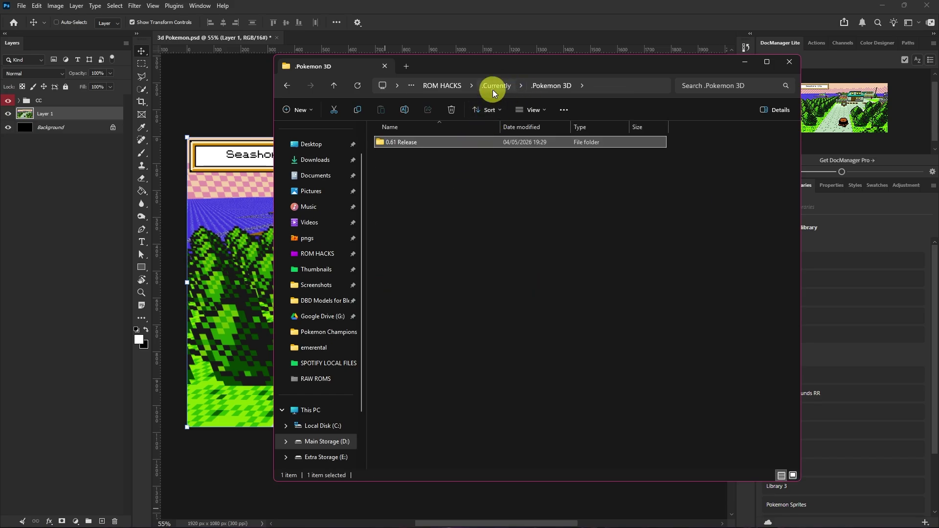
left_click(492, 88)
double_click(427, 321)
left_click(427, 169)
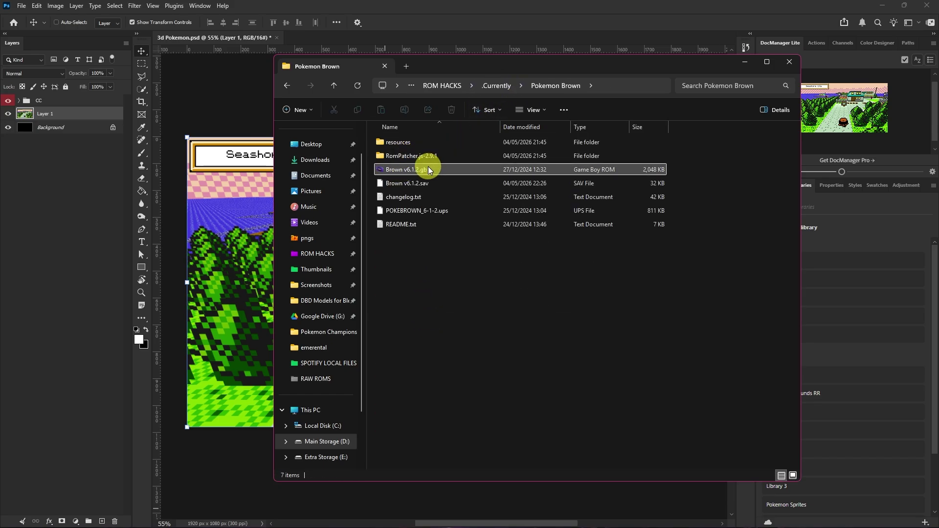
double_click(428, 169)
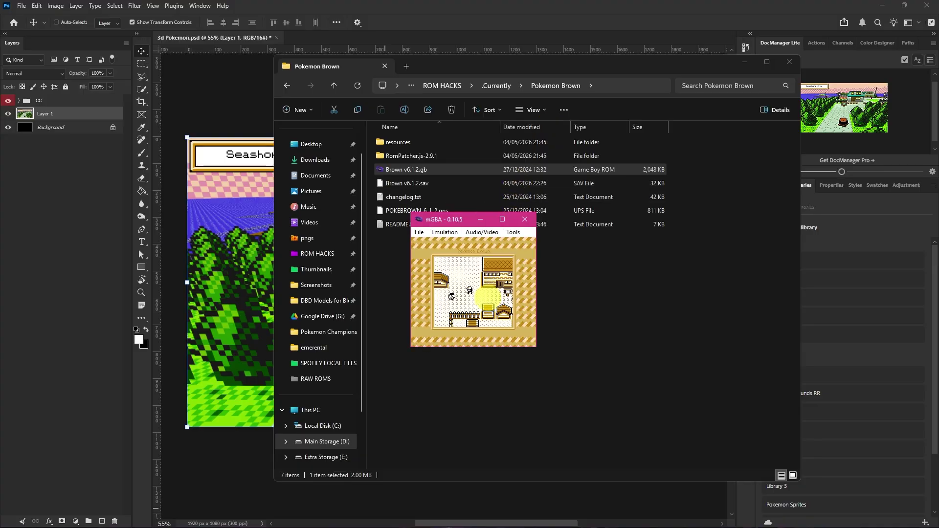
- Minimize the Pokemon Brown folder window and move the running game window away from the middle of the thumbnail
key("Down")
key("Down")
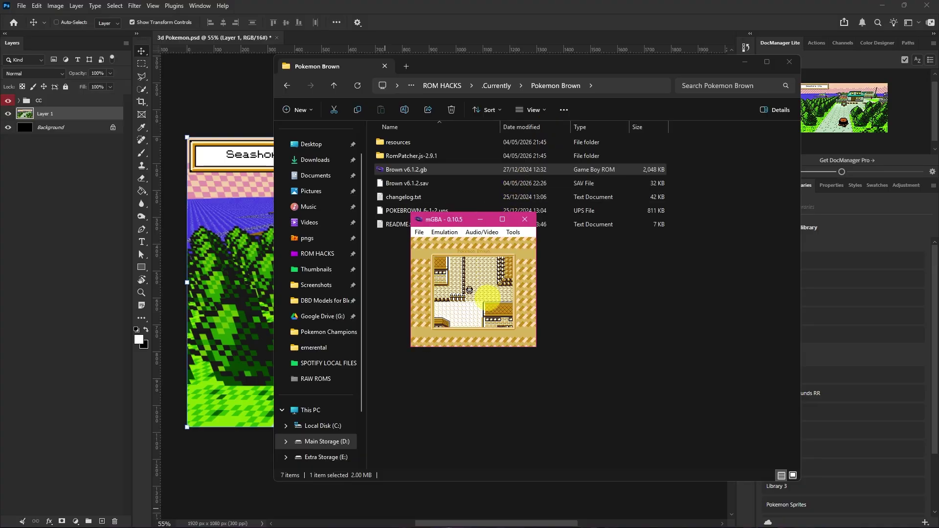
left_click(749, 65)
left_click_drag(447, 221, 664, 86)
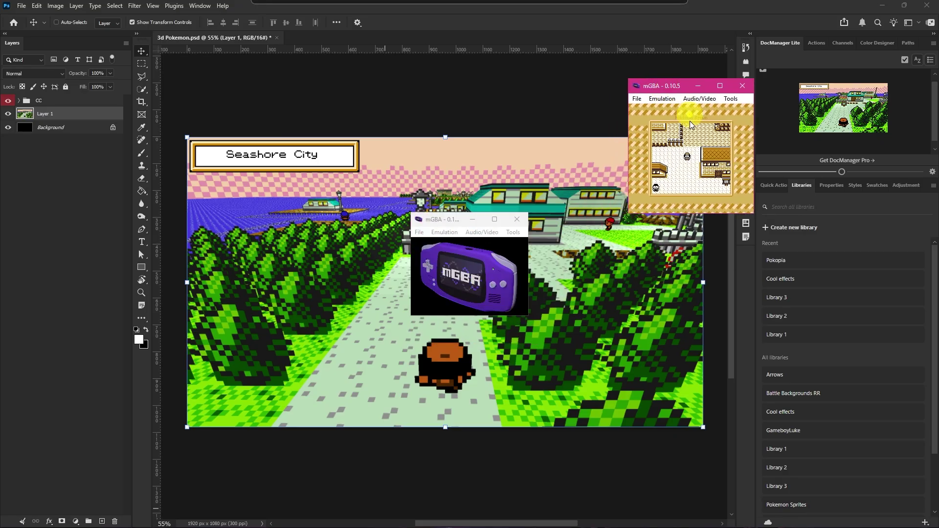
- Walk the character north out of town along the tree-lined route to the sign at the next city's entrance
key("Up")
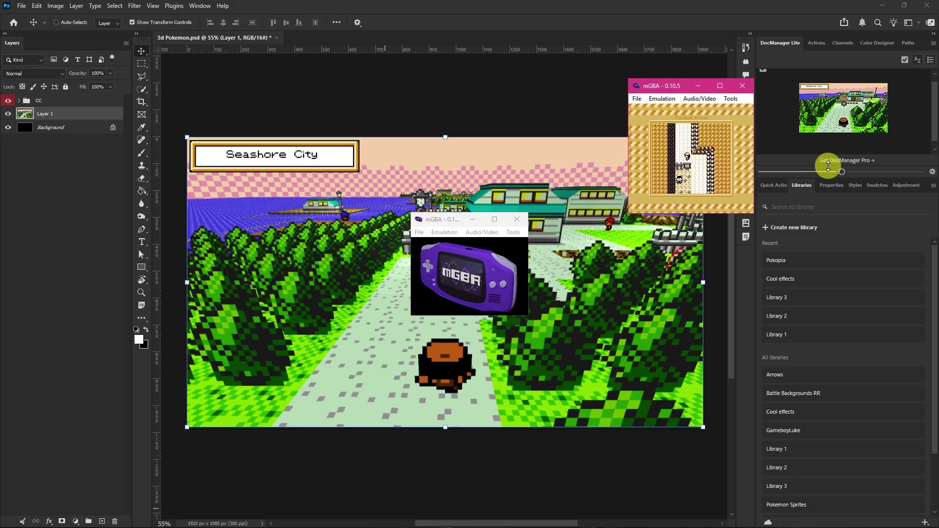
key("Up")
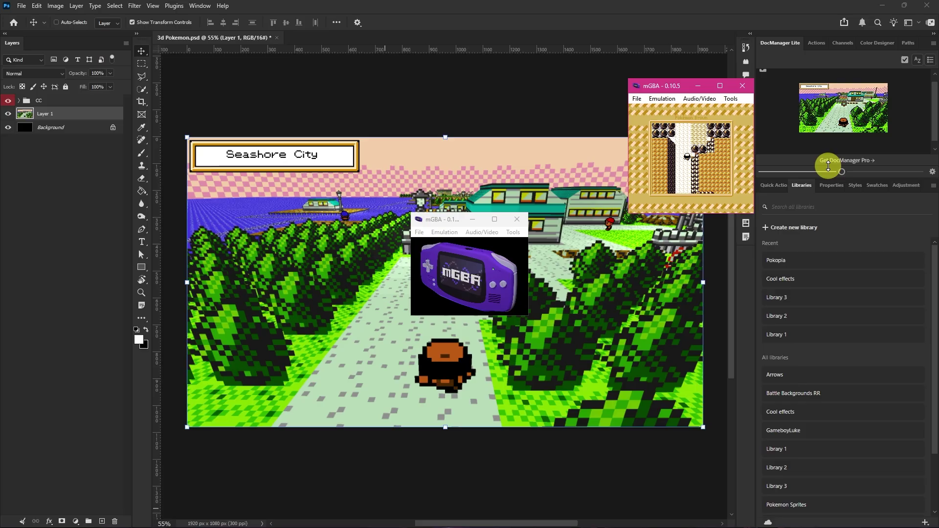
key("Up")
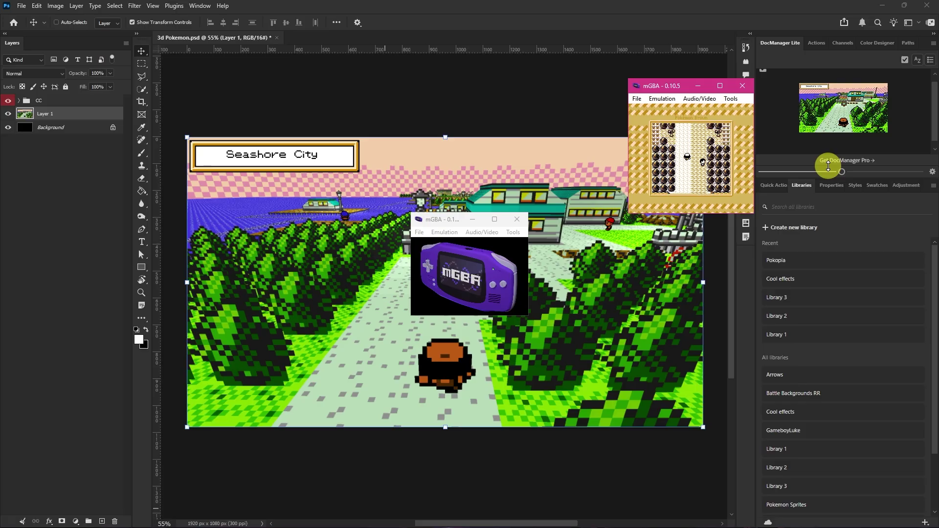
key("Up")
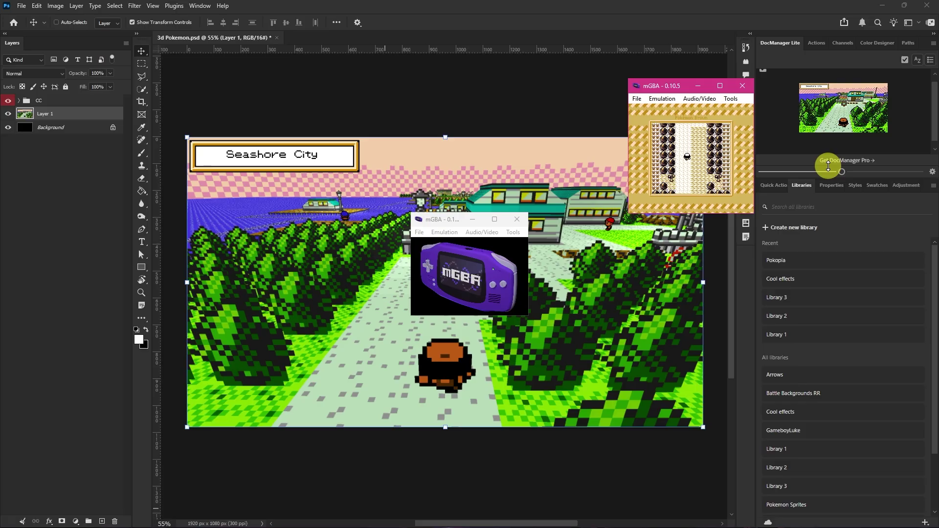
key("Up")
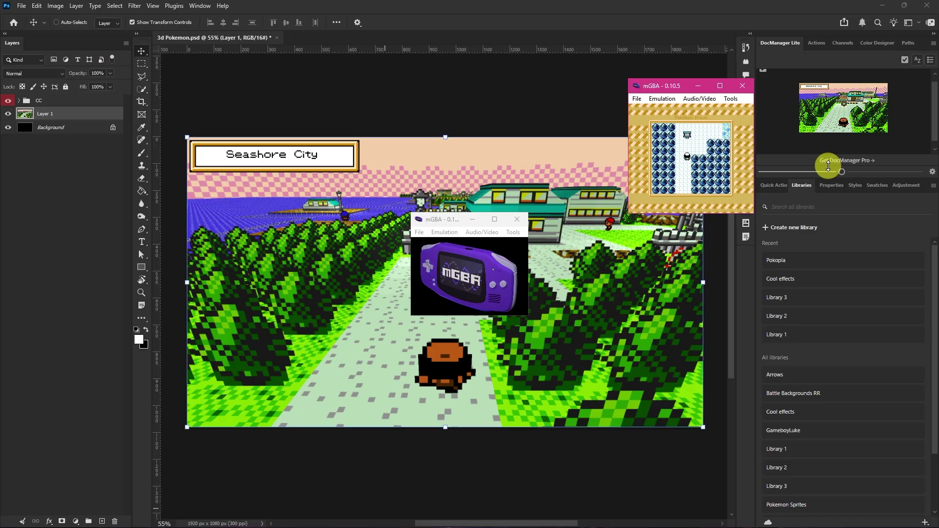
key("Up")
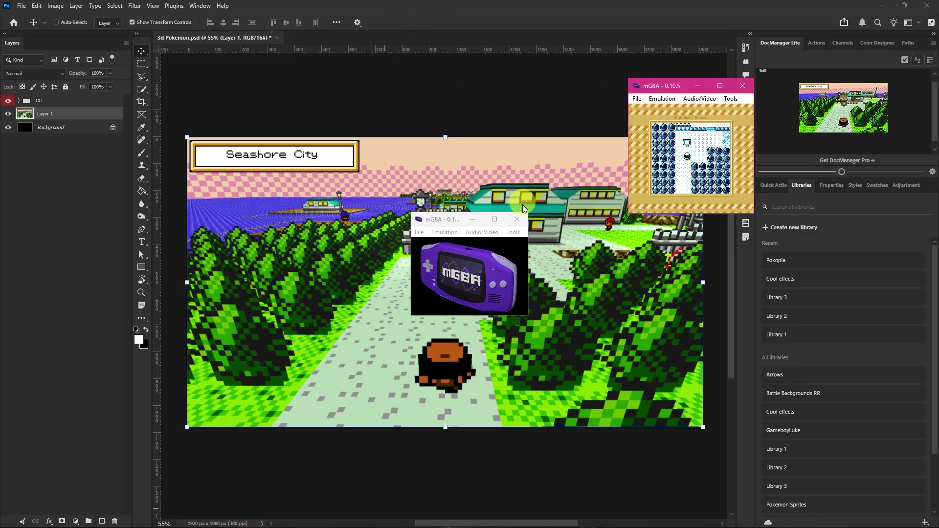
- Close the empty mGBA window and mute the audio of the running game
left_click(517, 219)
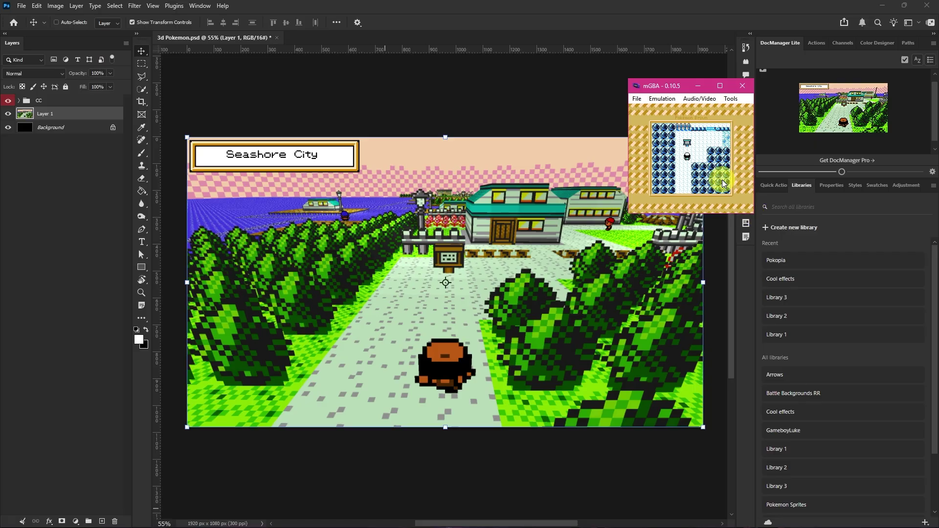
key("Down")
key("Down")
key("Up")
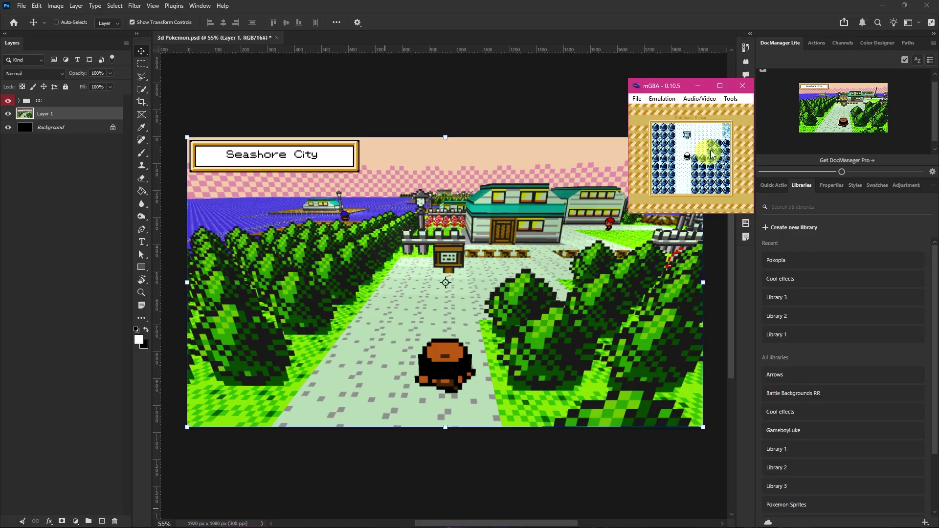
left_click(702, 97)
left_click(702, 182)
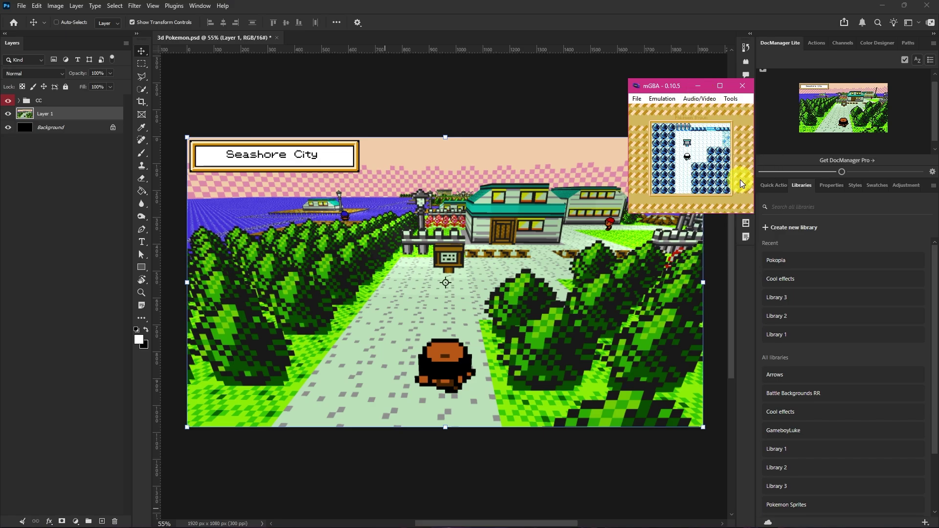
- Walk the character past the sign and fence toward the house, and take a screenshot in mGBA
key("Up")
key("Up")
key("Up")
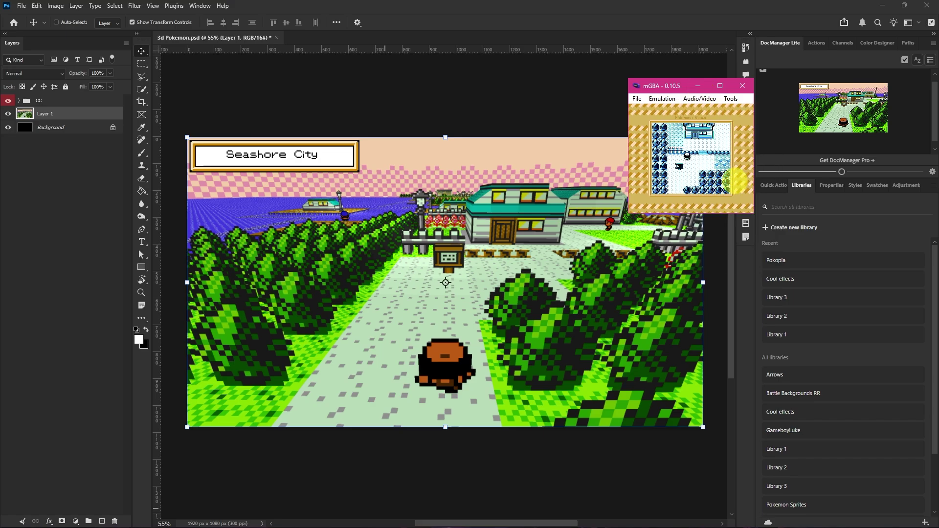
key("Up")
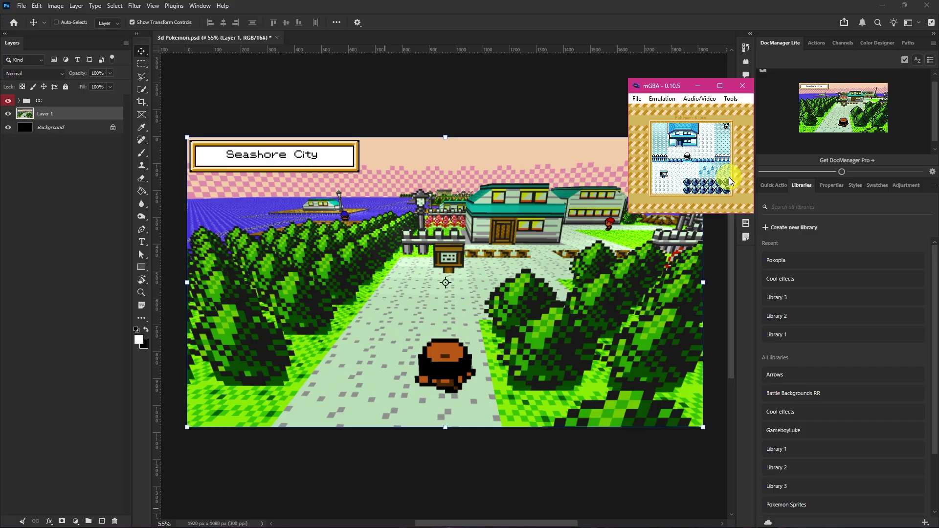
left_click(707, 100)
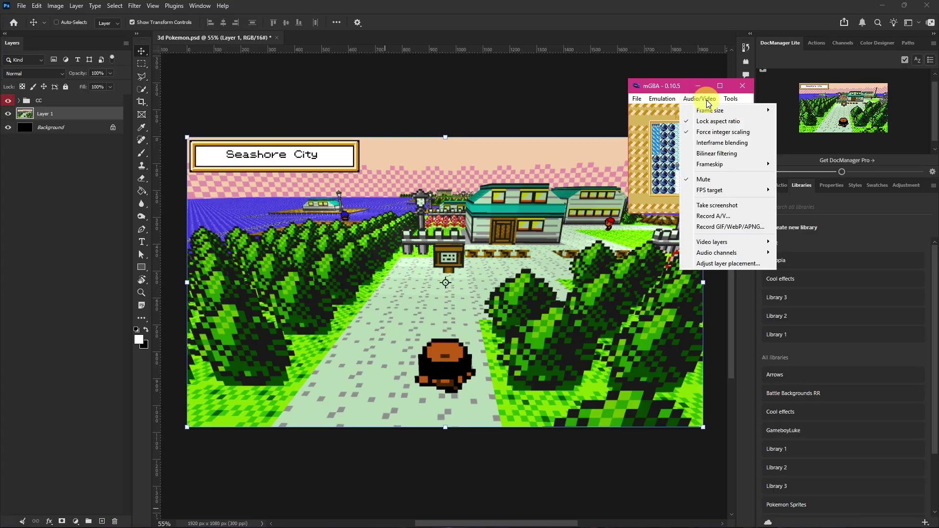
left_click(723, 205)
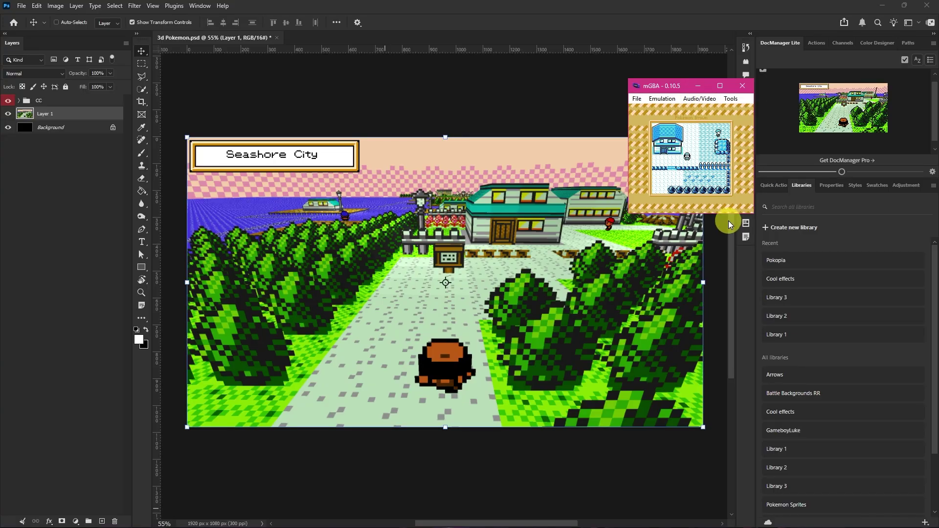
- Walk the character back south along the route to the starting town
key("Up")
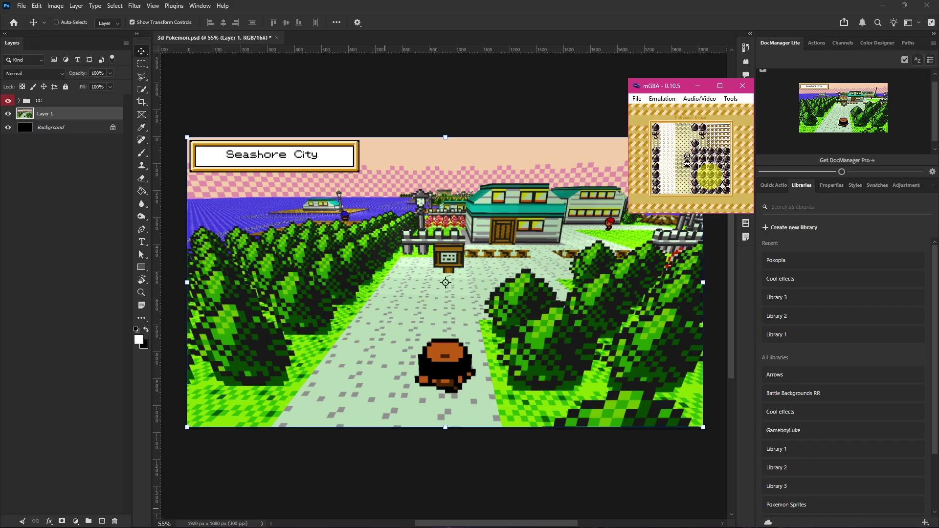
key("Down")
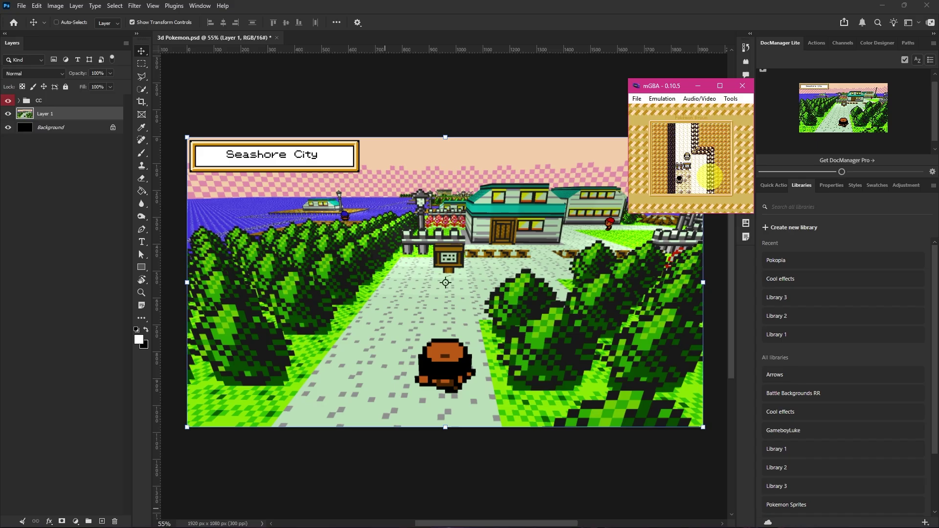
key("Down")
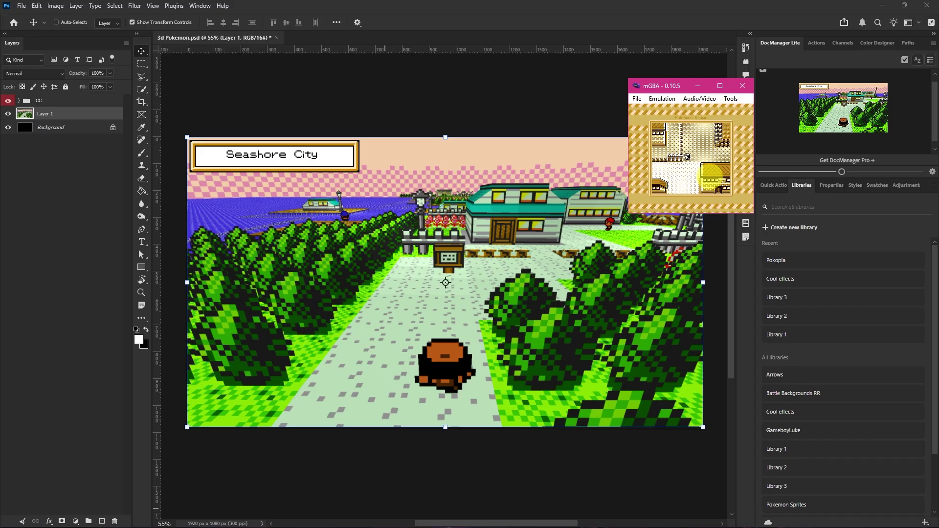
- Walk the character through the town into the lab and up to the table
key("Down")
key("Right")
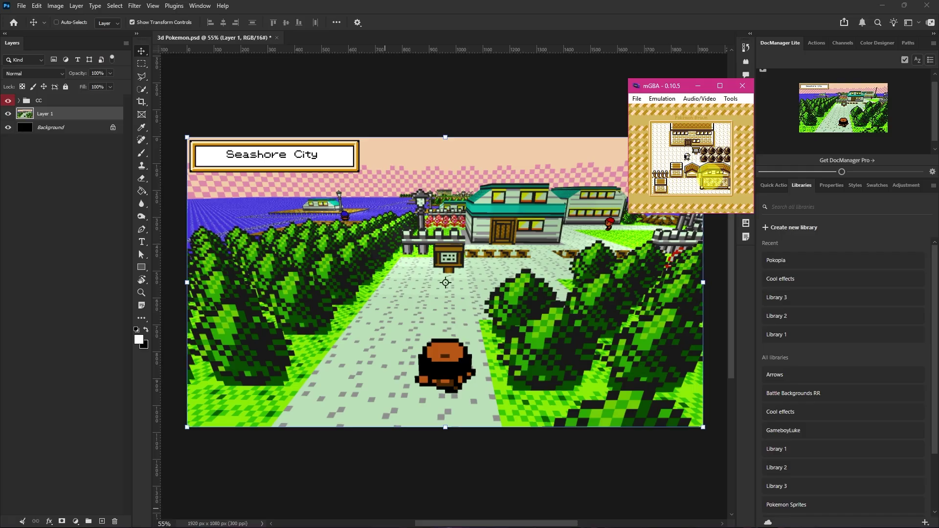
key("Up")
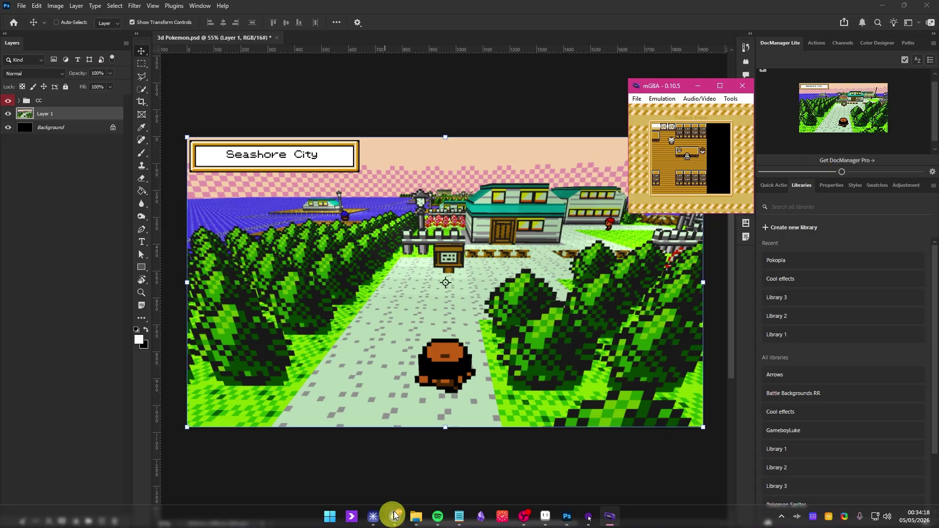
- Find the lab screenshot 2026-05-04_19.43.29.png in the 0.61 Release screenshots folder and add it to 3d Pokemon.psd as a new layer
left_click(397, 512)
key("alt+Right")
key("alt+Right")
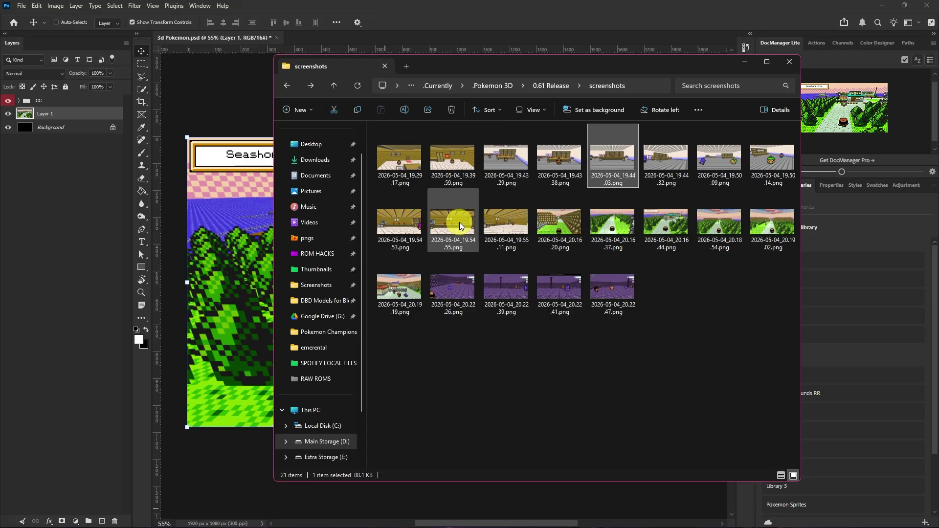
left_click(412, 154)
left_click(512, 211)
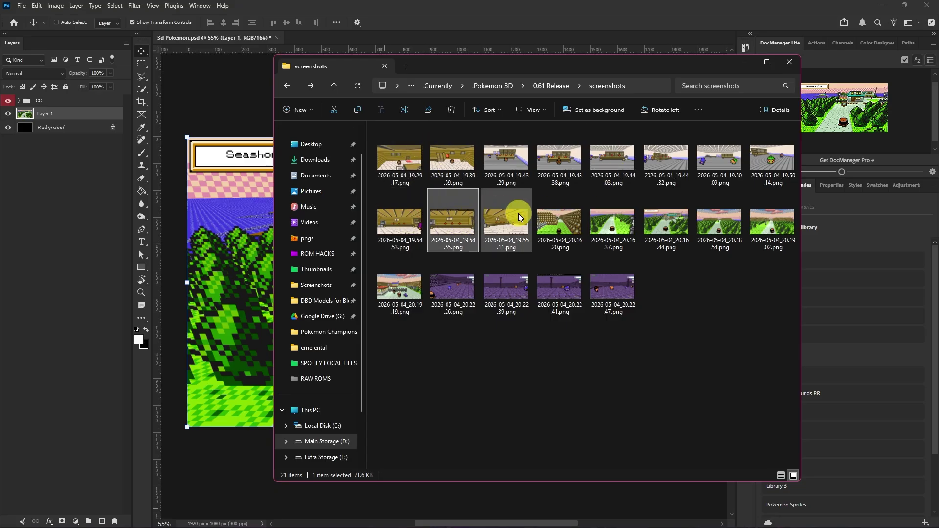
left_click(456, 222)
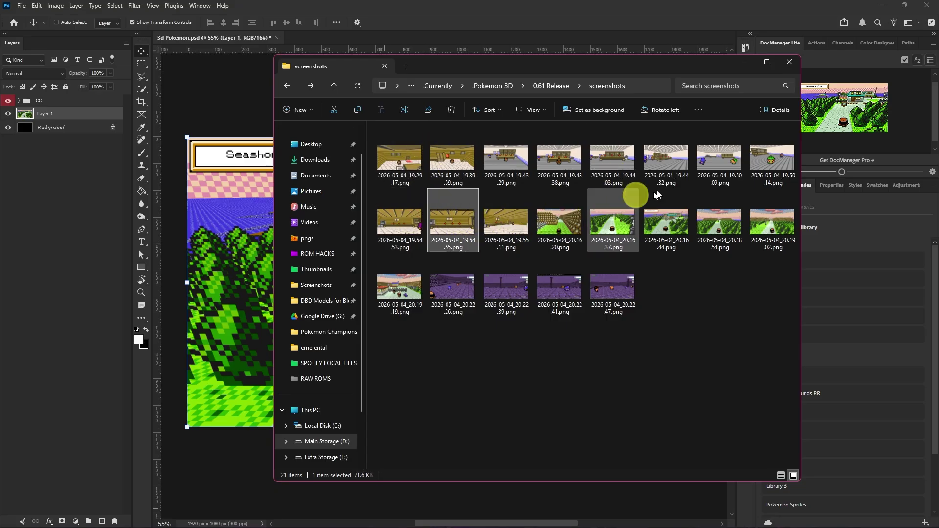
key("alt+Tab")
right_click(628, 253)
left_click(665, 290)
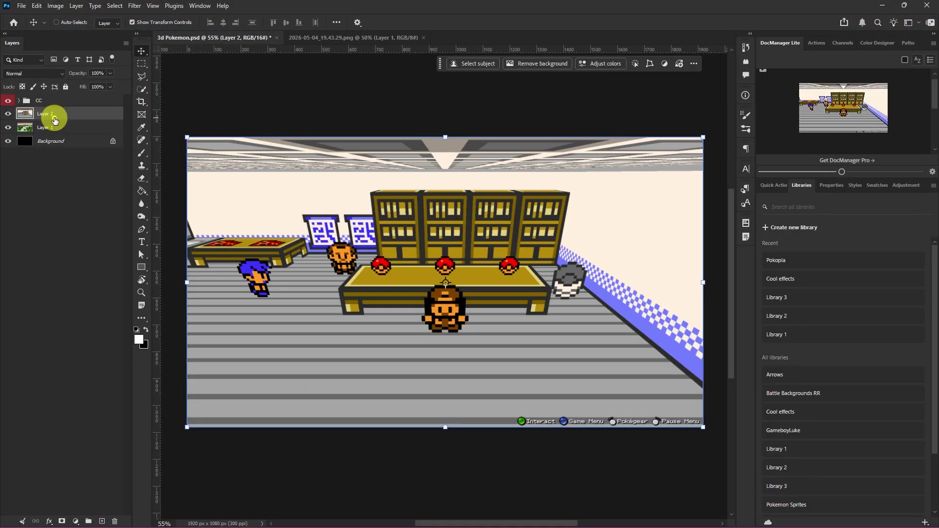
- Toggle the CC group's visibility repeatedly to compare the lab image with and without its adjustments, leaving the group visible
left_click(46, 152)
left_click(11, 98)
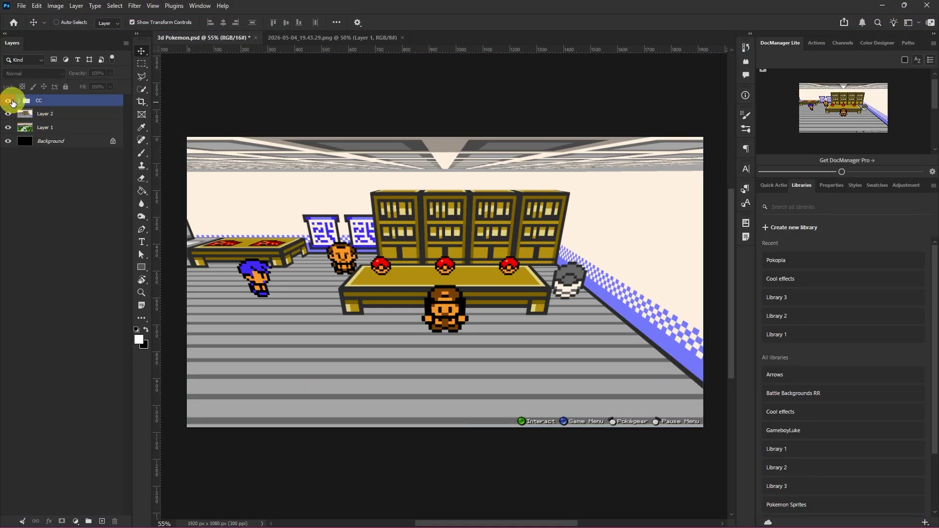
left_click(8, 99)
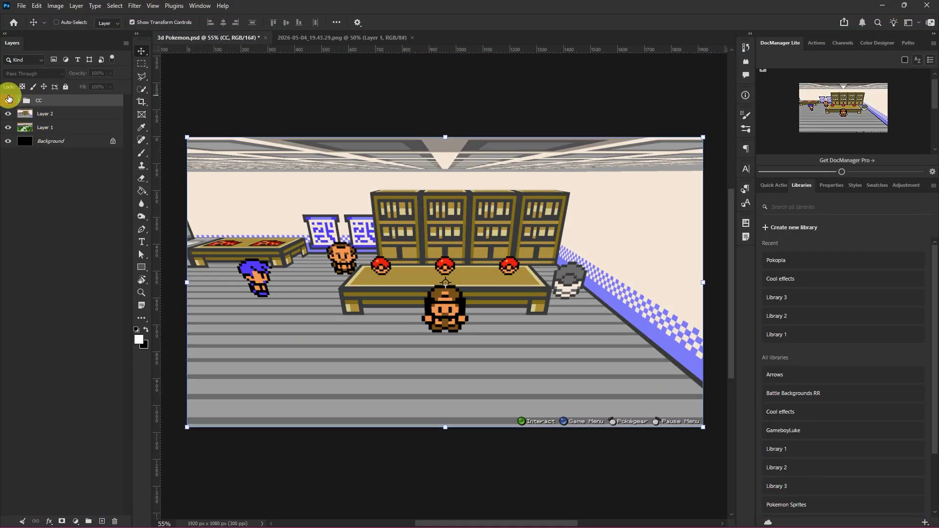
left_click(8, 99)
left_click(9, 99)
left_click(9, 99)
left_click(8, 99)
left_click(9, 99)
left_click(8, 99)
left_click(8, 99)
left_click(109, 98, "ctrl")
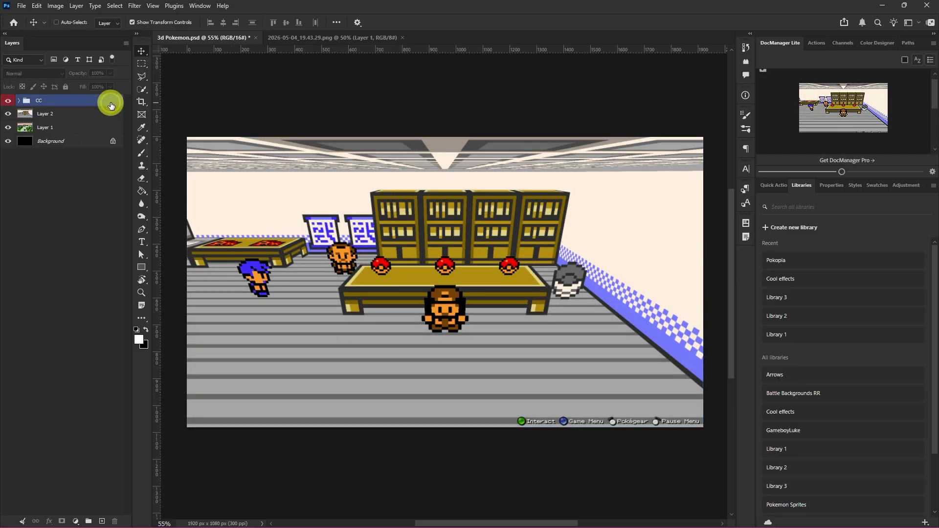
- Close the separate 2026-05-04_19.43.29.png document
left_click(146, 62)
left_click(342, 38)
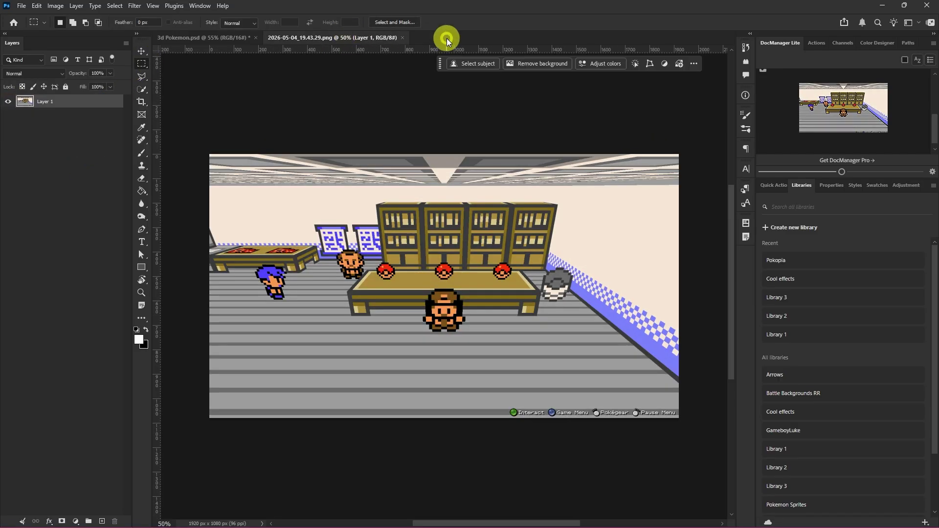
left_click(402, 37)
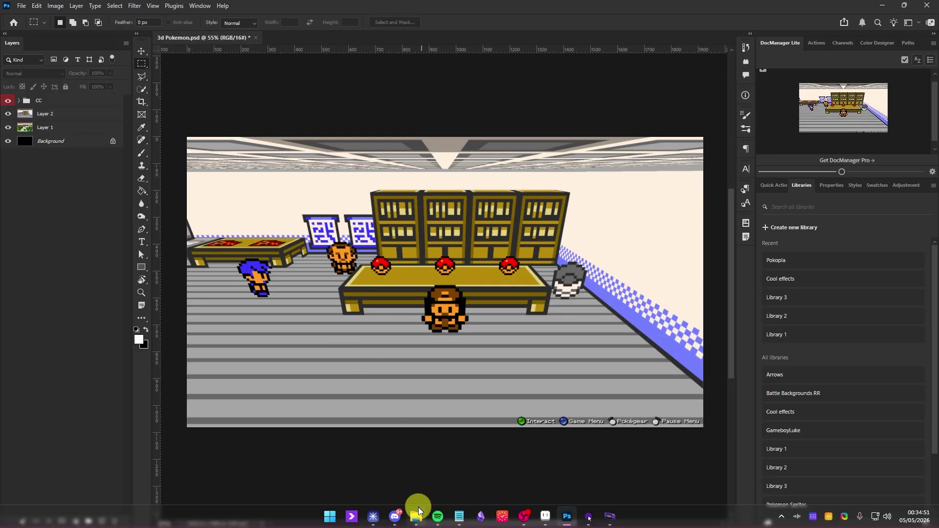
- Preview the 2026-05-04_19.44.32.png lab screenshot and examine its table, Poké Balls and bookshelves up close
left_click(417, 508)
left_click(560, 167)
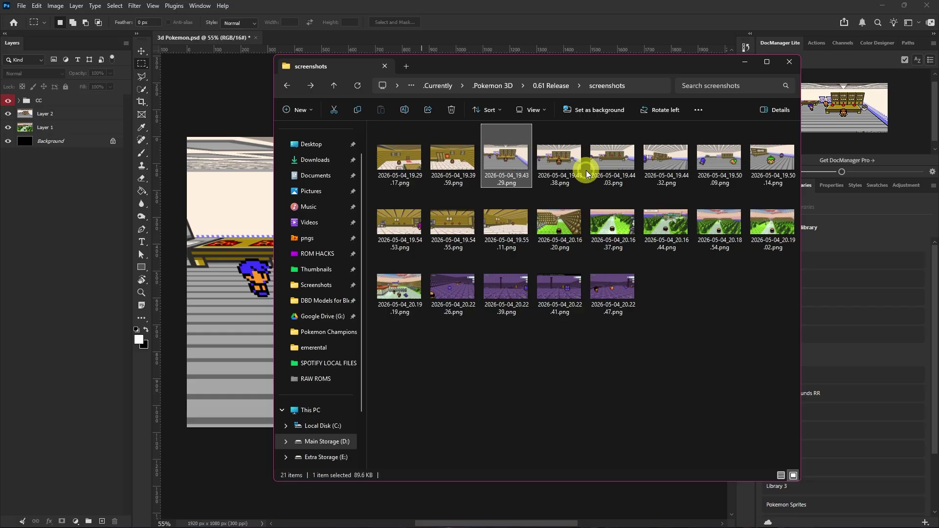
left_click(659, 158)
double_click(647, 180)
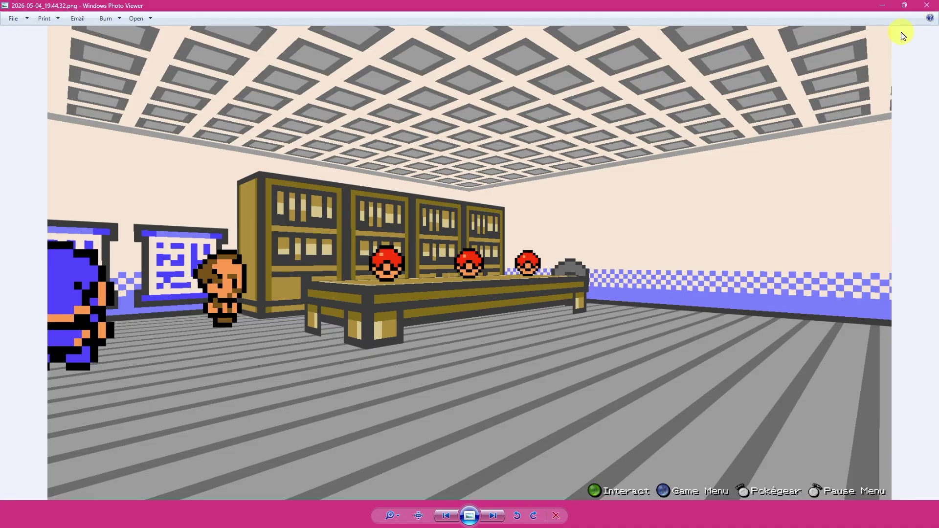
left_click(926, 6)
left_click(696, 157)
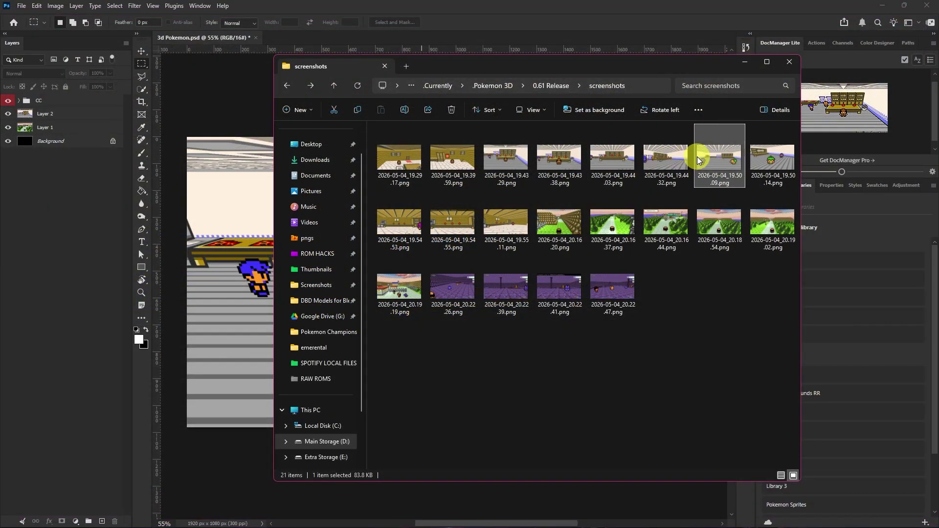
double_click(659, 163)
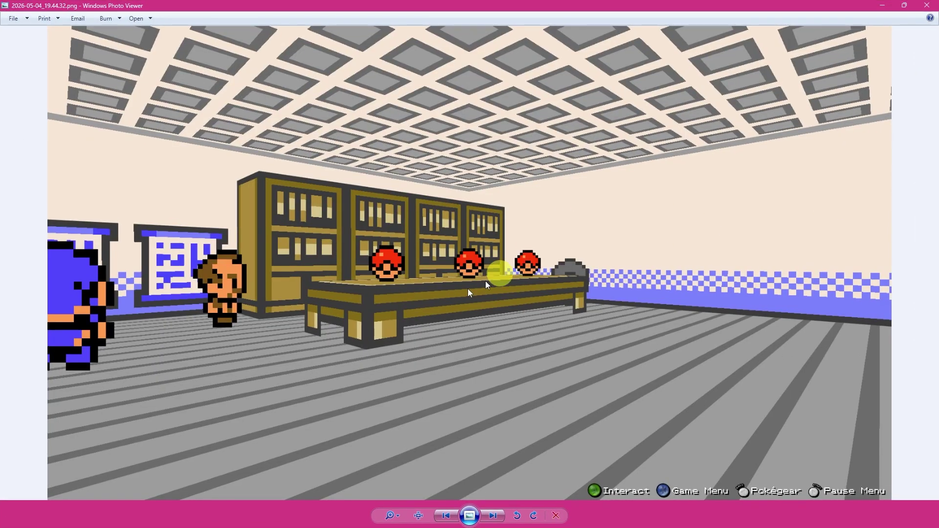
scroll(471, 291, "up", 5)
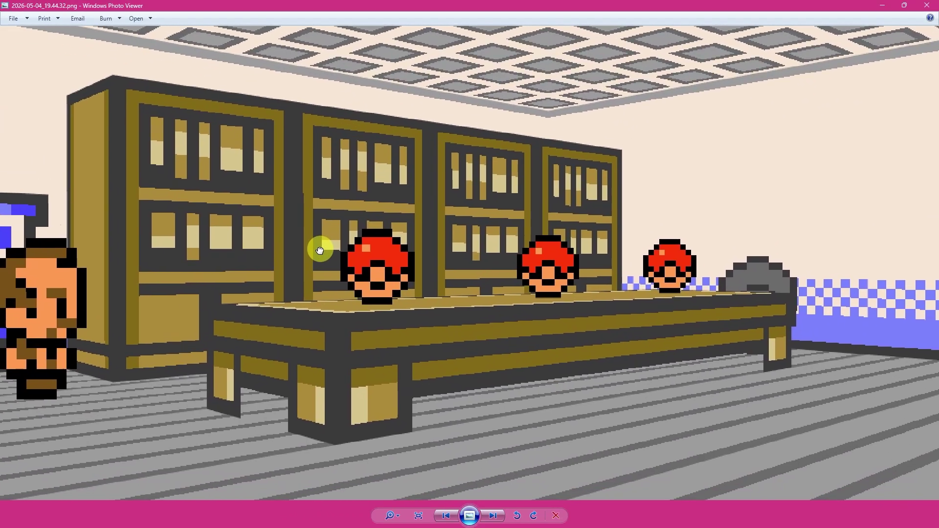
scroll(319, 239, "down", 5)
- Look through the neighbouring 3D game screenshots of the lab, the wooden house interior and the outdoor path
key("Left")
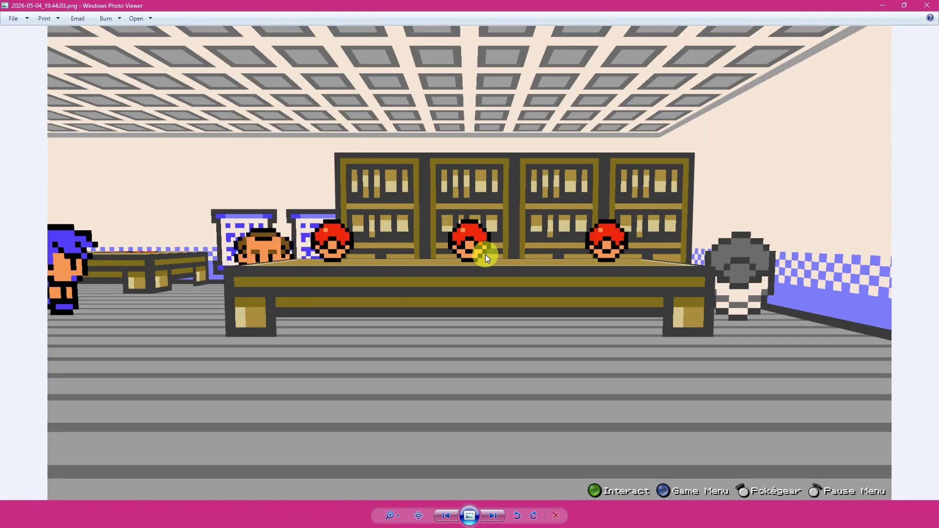
key("Right")
key("Right")
key("Right")
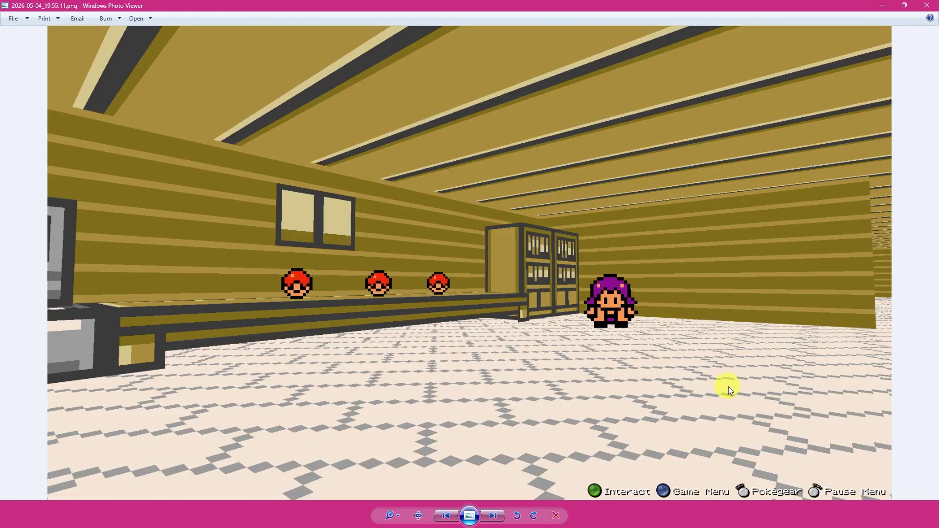
key("Left")
key("Left")
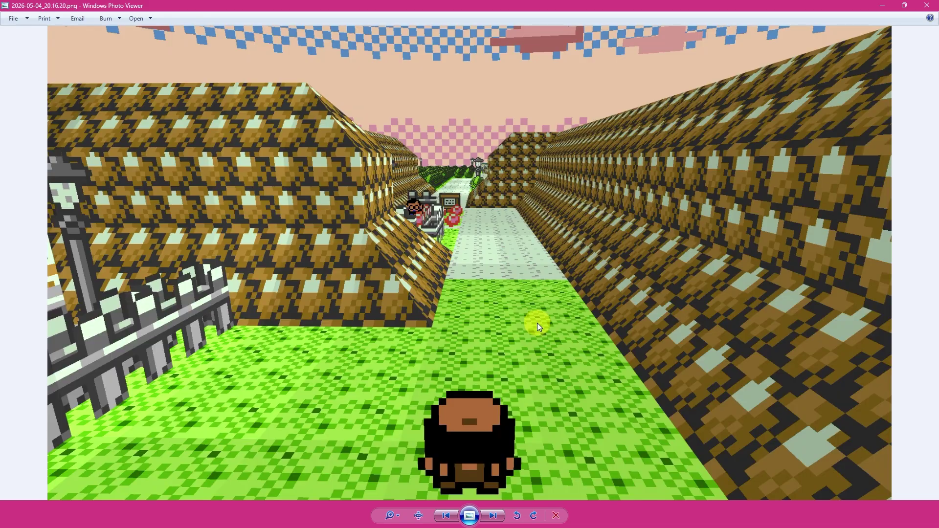
key("Left")
- Switch to mGBA and take a screenshot of the character standing at the lab table
left_click(616, 517)
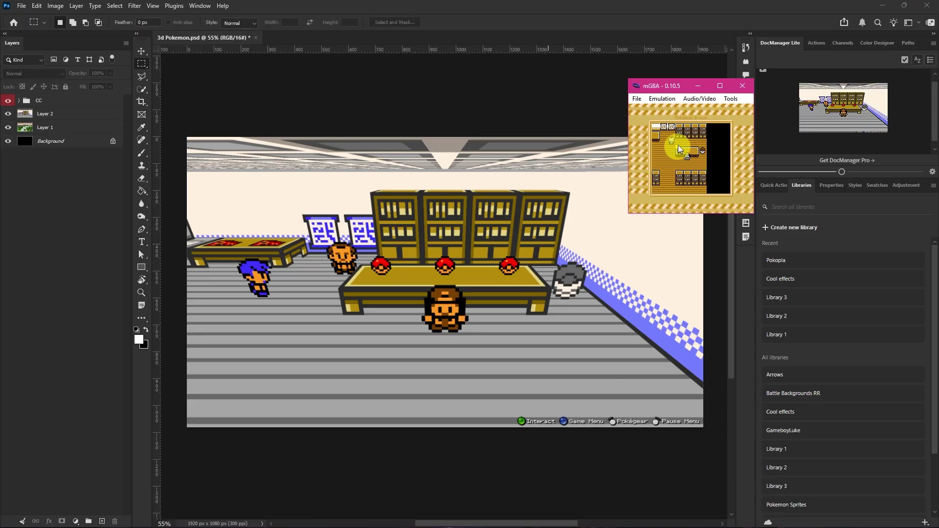
left_click(701, 99)
left_click(701, 100)
left_click(700, 99)
left_click(730, 200)
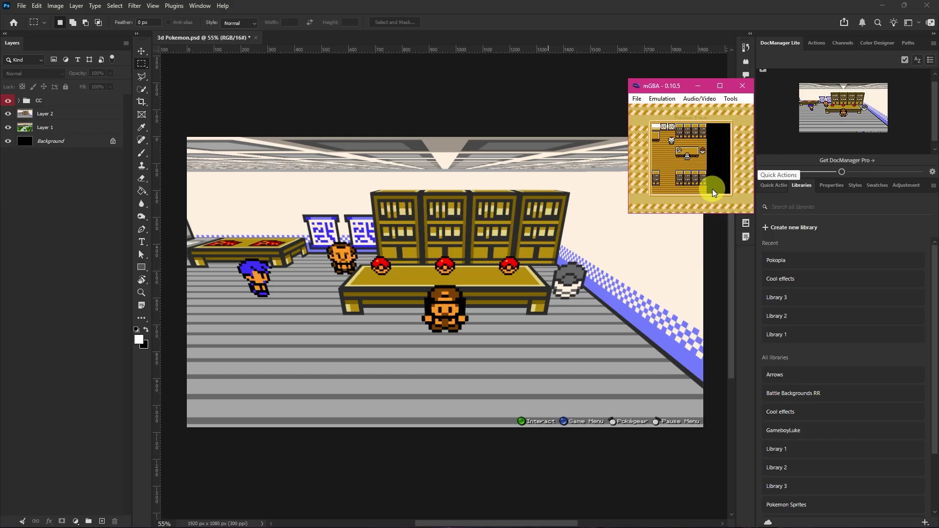
- Walk the character around the lab table to the professor, take a screenshot, and close mGBA
key("Left")
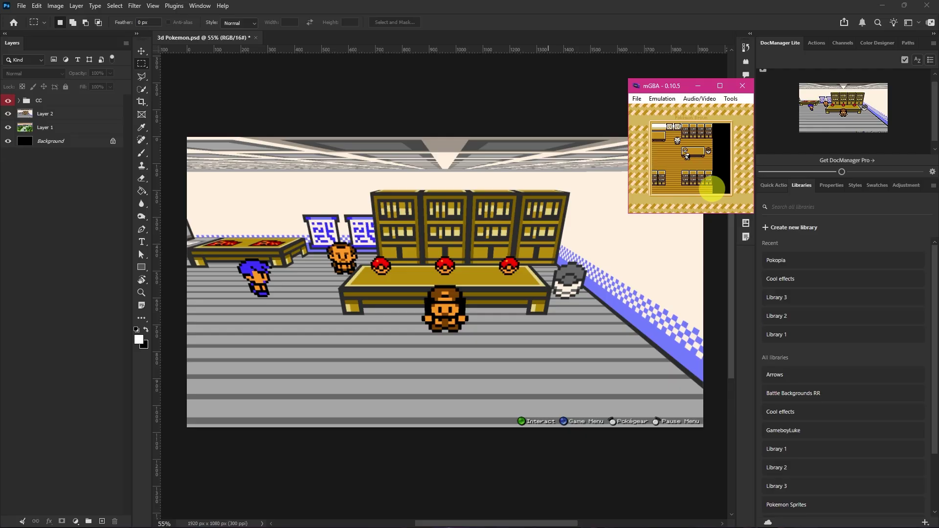
key("Up")
key("Up")
key("Up")
key("Left")
key("Left")
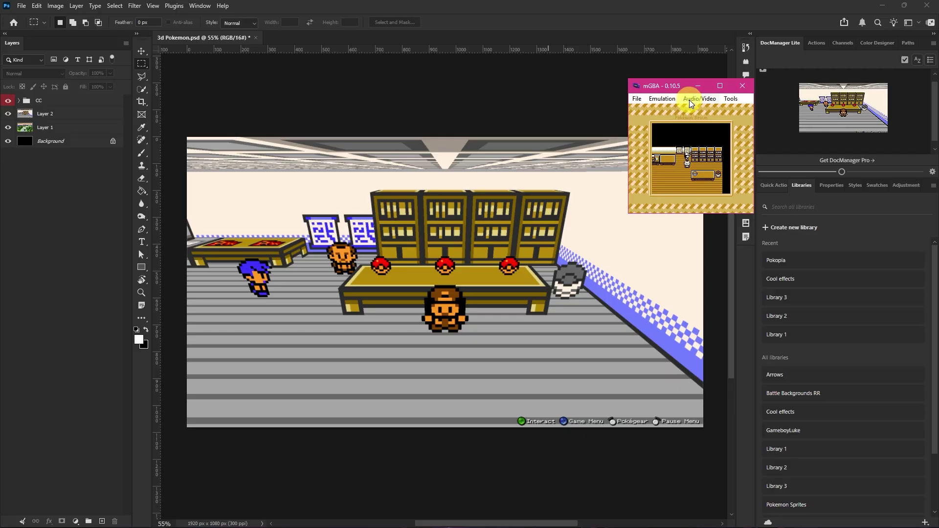
left_click(691, 101)
left_click(728, 206)
left_click(741, 88)
- Hide Layer 2 and Layer 1 in the thumbnail document
mouse_move(405, 489)
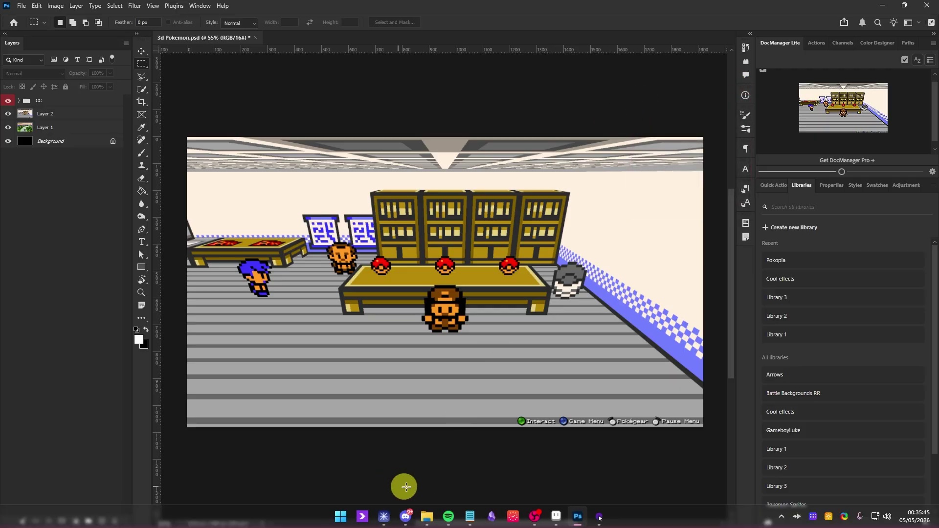
left_click(429, 518)
left_click(4, 110)
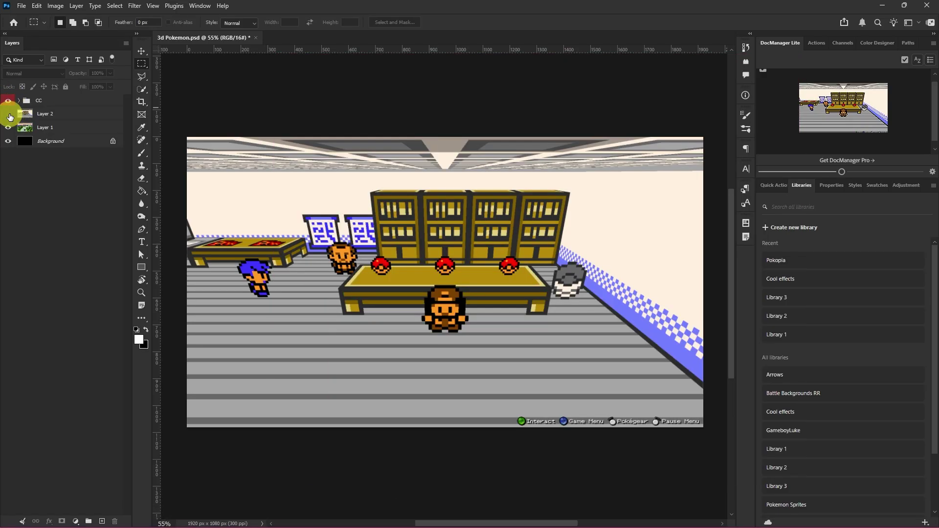
left_click(9, 114)
left_click(8, 128)
- Open the Pokemon Brown folder and preview the Brown v6.1.2-0.png screenshot
key("alt+Tab")
left_click(436, 86)
double_click(459, 168)
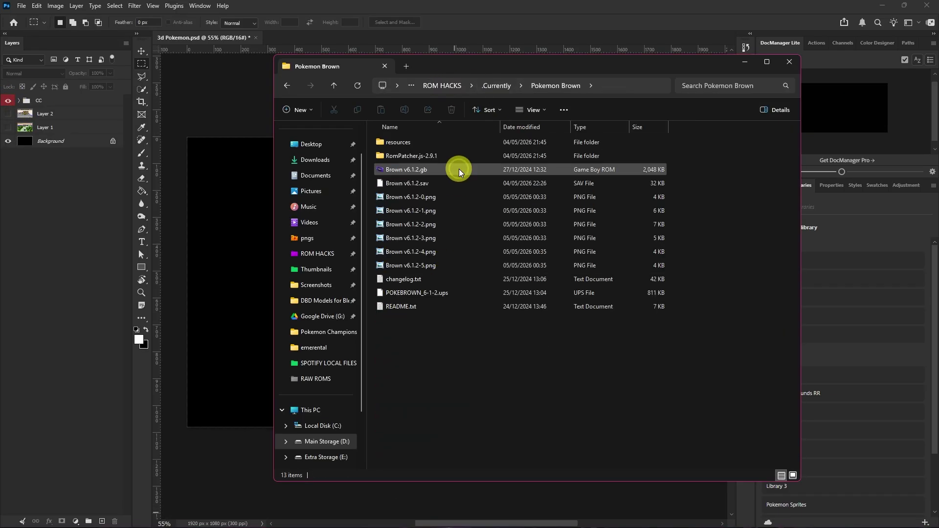
double_click(405, 199)
double_click(380, 210)
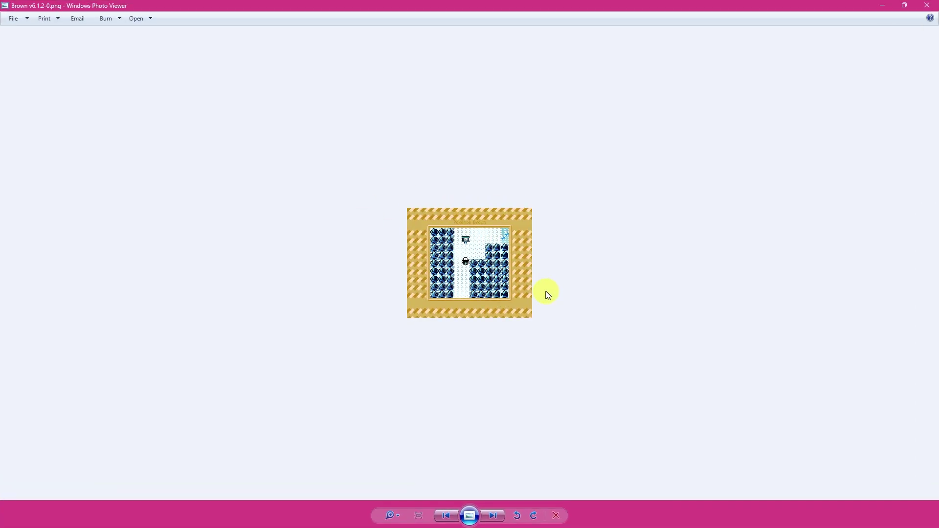
left_click(925, 5)
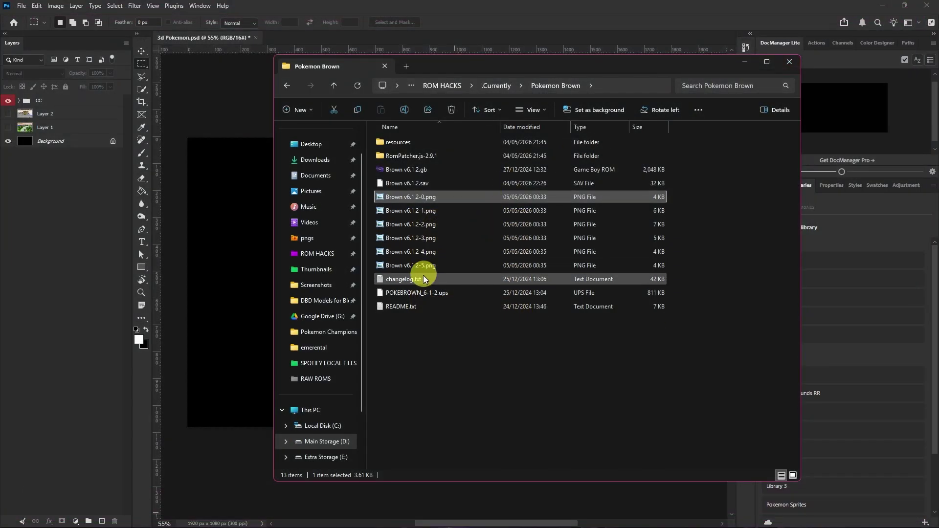
- Open the six Brown v6.1.2 screenshots in Photoshop and paste Brown v6.1.2-1.png into 3d Pokemon.psd as a new layer
left_click(410, 265, "shift")
left_click_drag(374, 4, 374, 4)
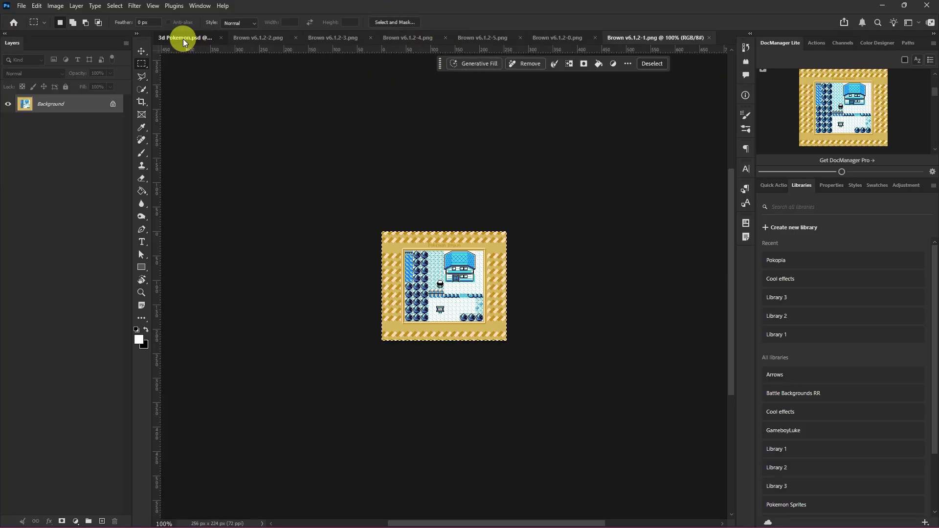
left_click(184, 40)
key("ctrl+v")
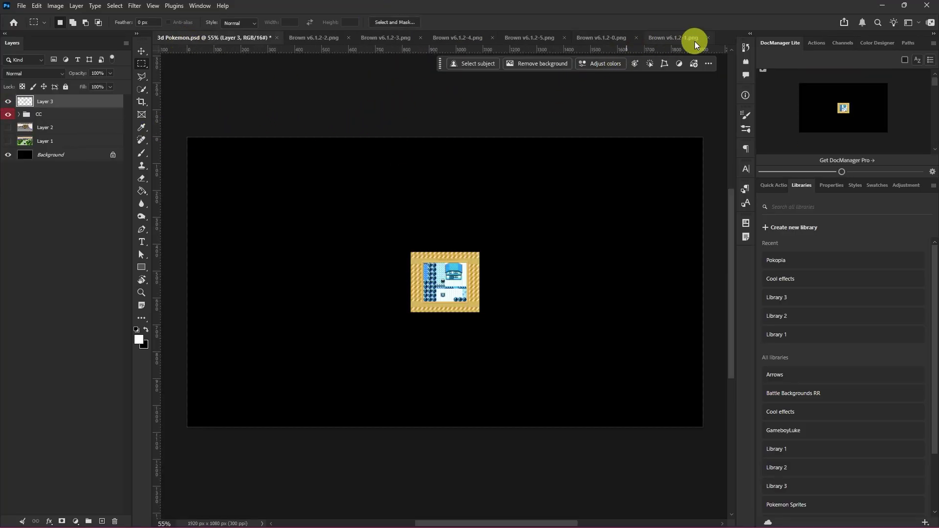
- Copy the whole Brown v6.1.2-2.png image into 3d Pokemon.psd as a new layer and close the source image
left_click(310, 42)
key("ctrl+a")
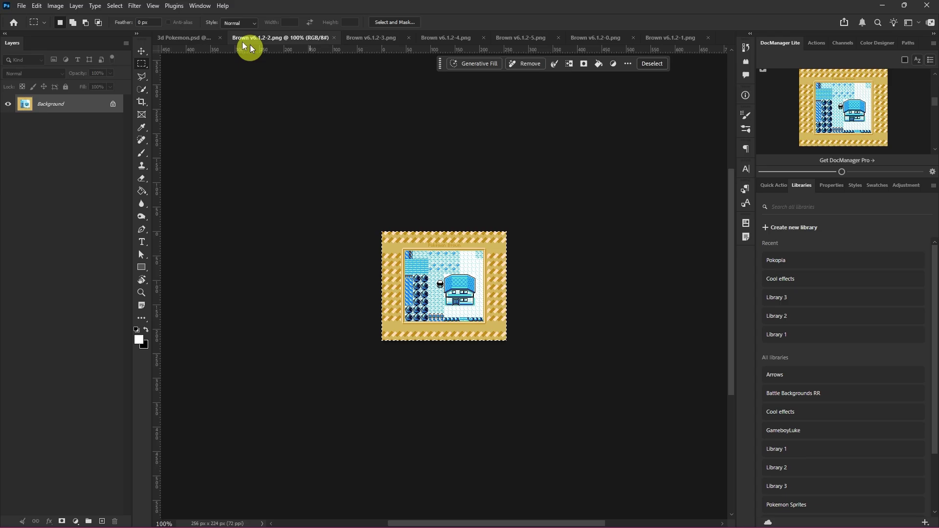
key("ctrl+c")
left_click(172, 38)
key("ctrl+v")
left_click(351, 39)
left_click(337, 38)
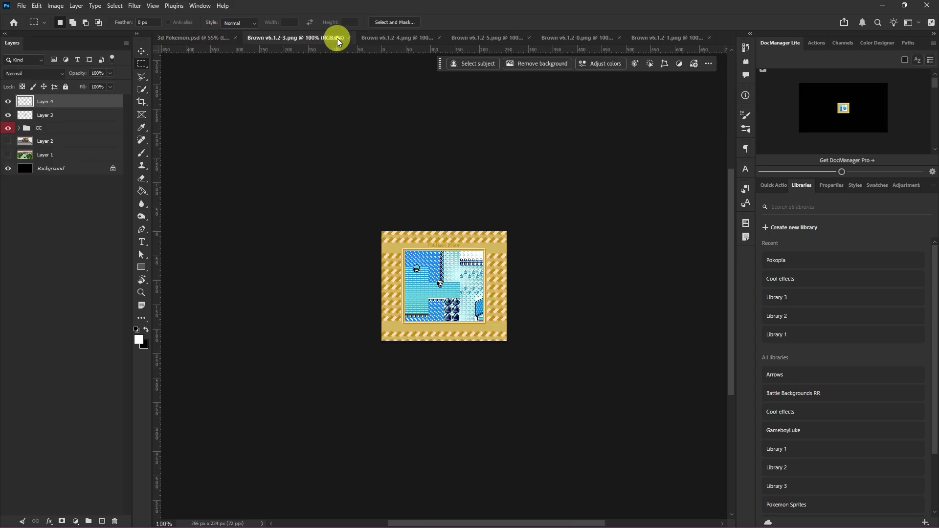
- Copy the whole Brown v6.1.2-3.png image into 3d Pokemon.psd as a new layer and close the source image
key("ctrl+a")
key("ctrl+c")
left_click(348, 39)
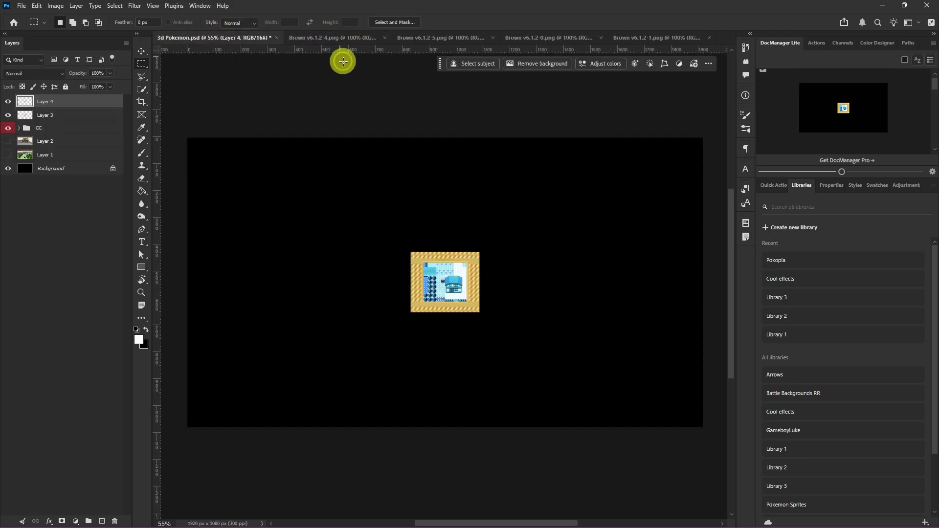
key("ctrl+v")
- Copy the whole Brown v6.1.2-4.png image into 3d Pokemon.psd as a new layer and close the source image
left_click(352, 40)
key("ctrl+a")
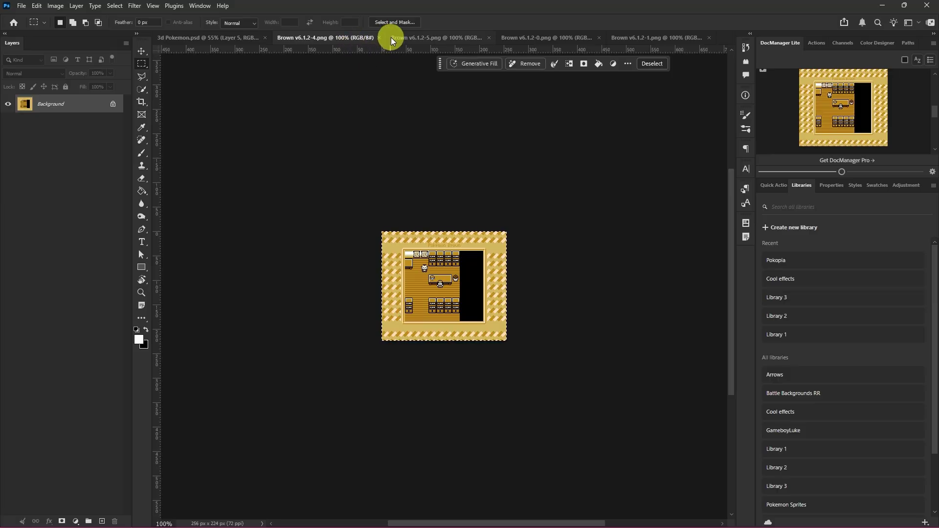
key("ctrl+c")
key("ctrl+shift+Tab")
key("ctrl+v")
left_click(366, 39)
left_click(379, 38)
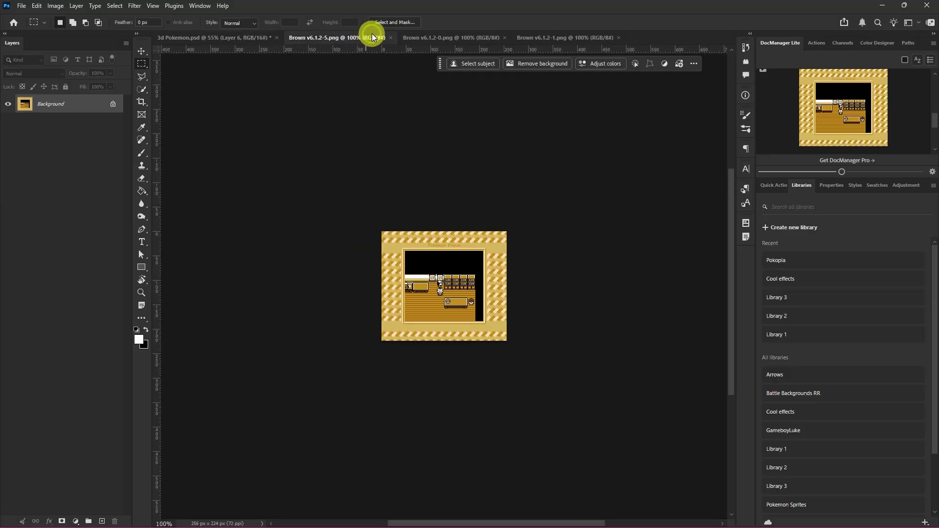
- Copy the whole Brown v6.1.2-5.png image into 3d Pokemon.psd as a new layer and close the source image
key("ctrl+c")
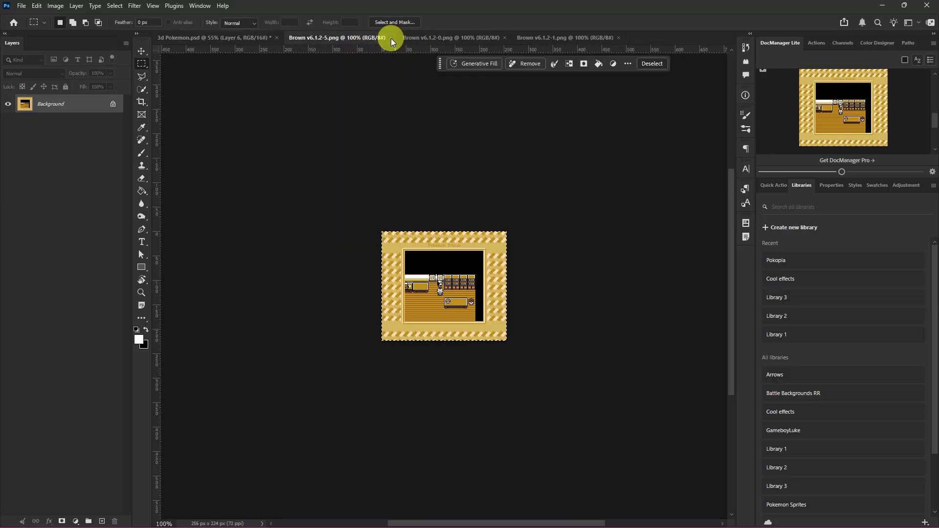
left_click(392, 39)
key("ctrl+v")
- Paste the whole Brown v6.1.2-0.png image above Layer 5 in 3d Pokemon.psd and close the two remaining source images
left_click(374, 38)
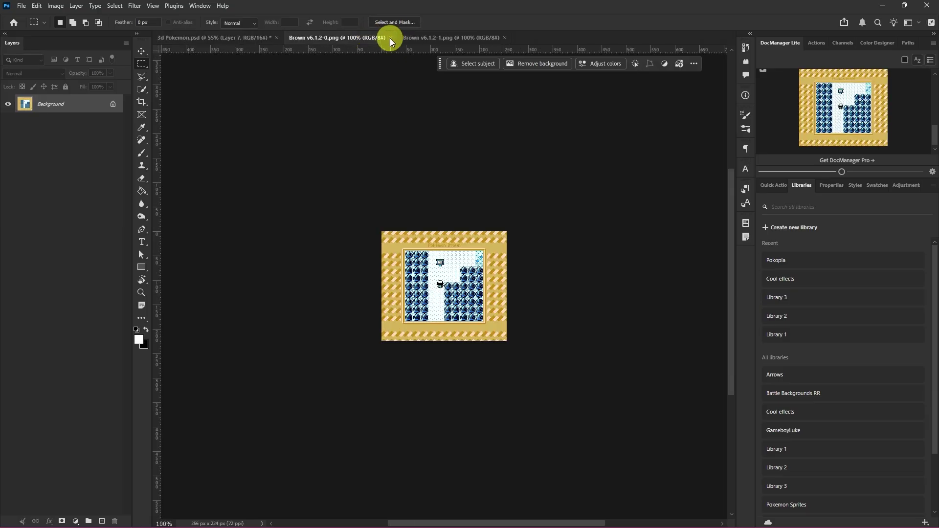
key("ctrl+a")
left_click(391, 39)
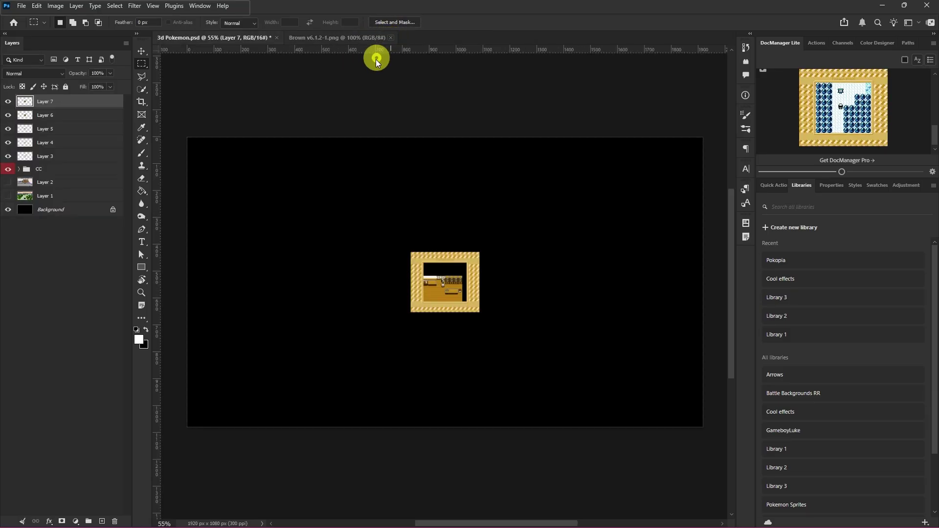
left_click(58, 141)
key("ctrl+v")
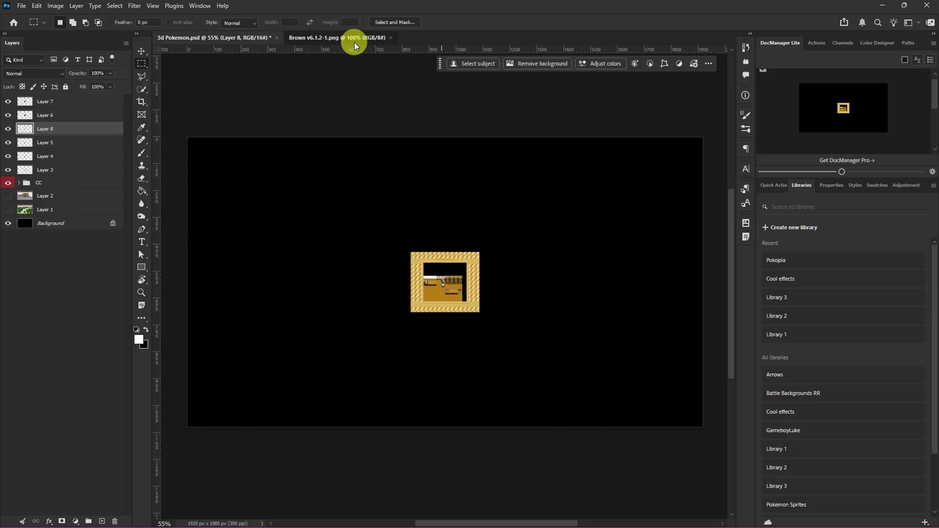
left_click(354, 38)
left_click(392, 36)
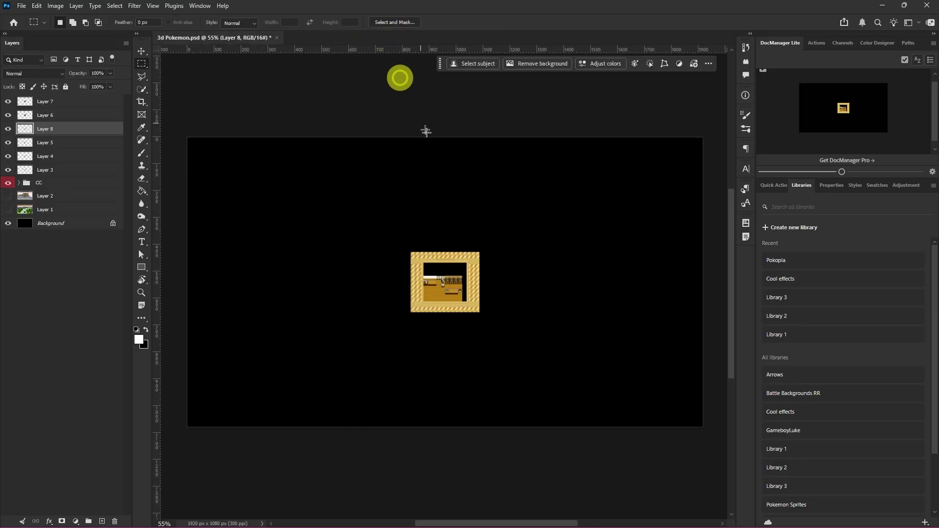
- Hide the CC group and all pasted screenshots except Layers 5 and 8, and select Layer 8
left_click(47, 101)
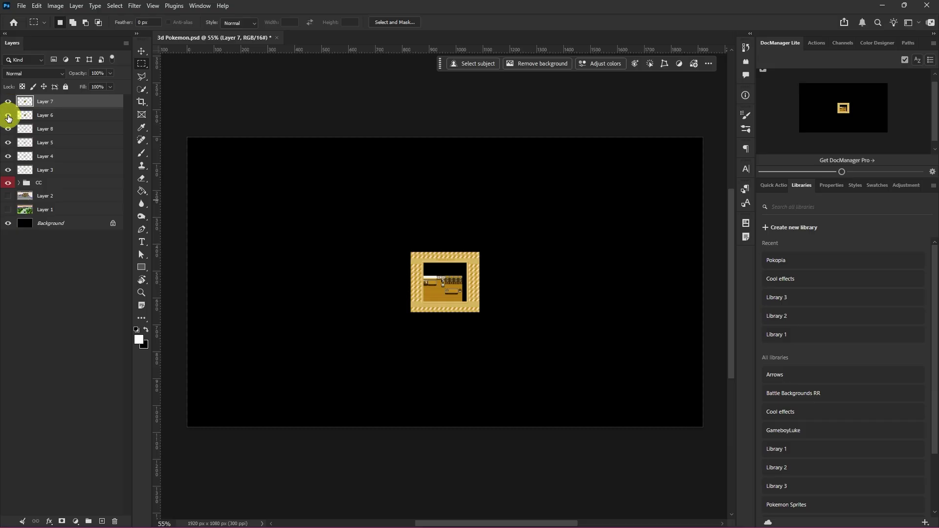
left_click_drag(8, 118, 8, 101)
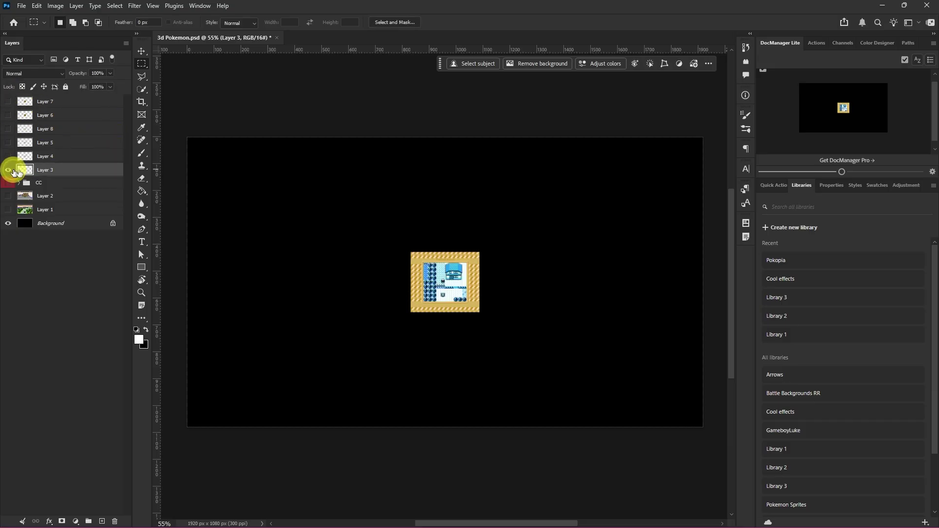
scroll(419, 256, "up", 10)
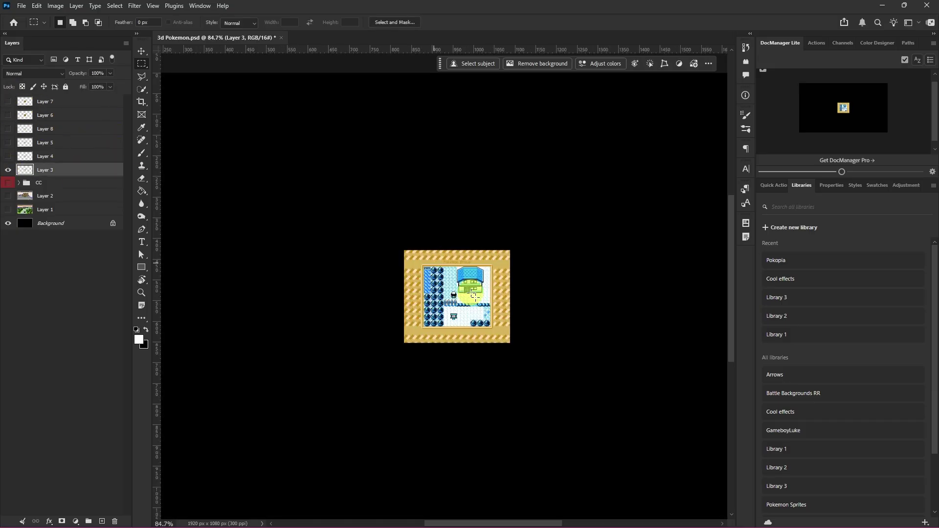
scroll(395, 247, "up", 2)
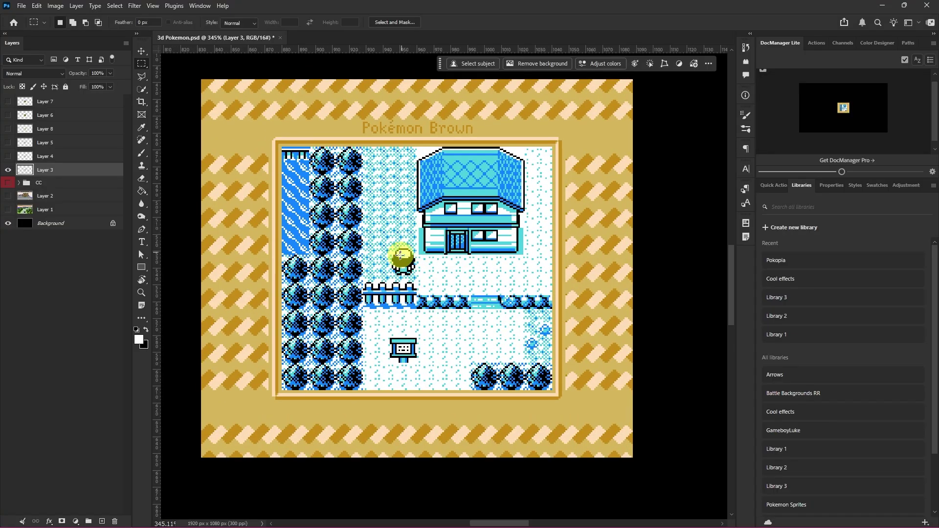
left_click(8, 170)
left_click(8, 142)
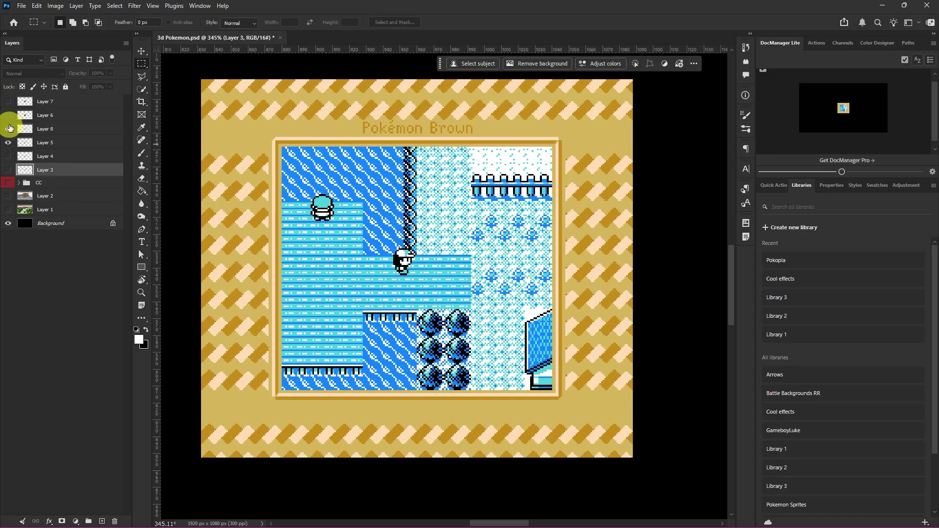
left_click(8, 128)
left_click(418, 260, "ctrl")
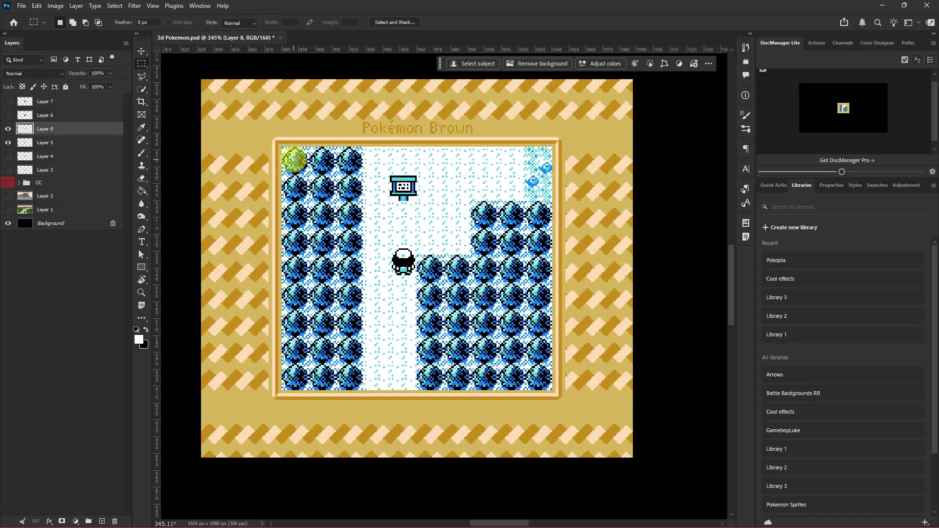
left_click_drag(293, 159, 578, 421)
scroll(294, 161, "up", 1)
key("ctrl+d")
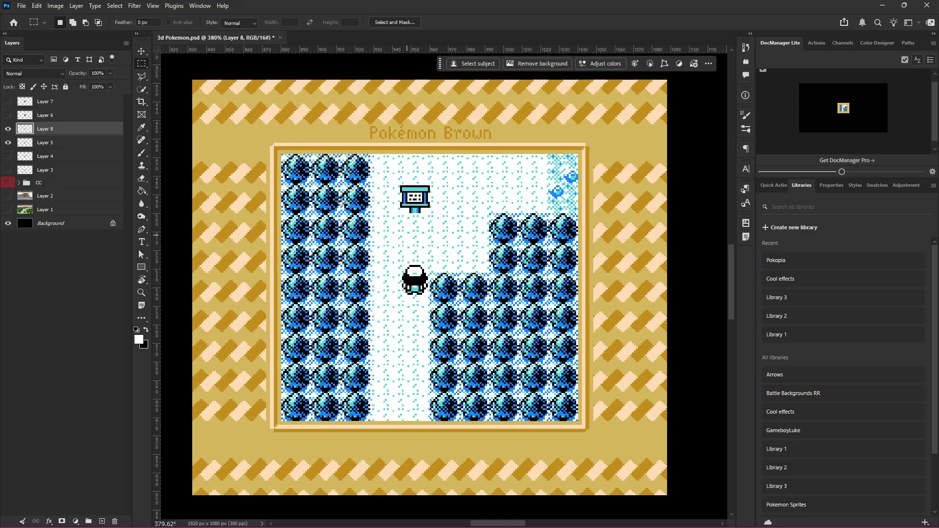
- Select the game area inside Layer 8's Pokémon Brown border, put it on its own layer, and delete the framed Layer 8
scroll(295, 185, "up", 6)
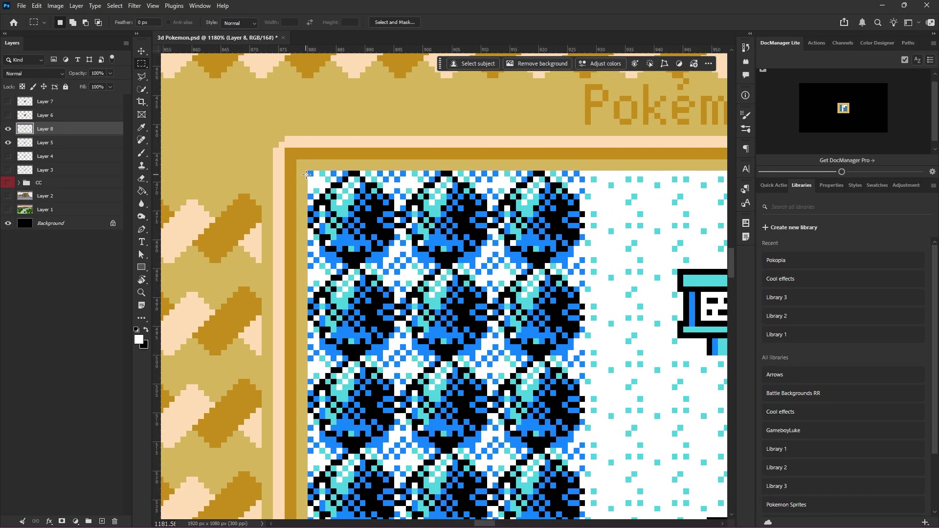
left_click_drag(309, 167, 675, 524)
key("ctrl+d")
scroll(360, 199, "down", 5)
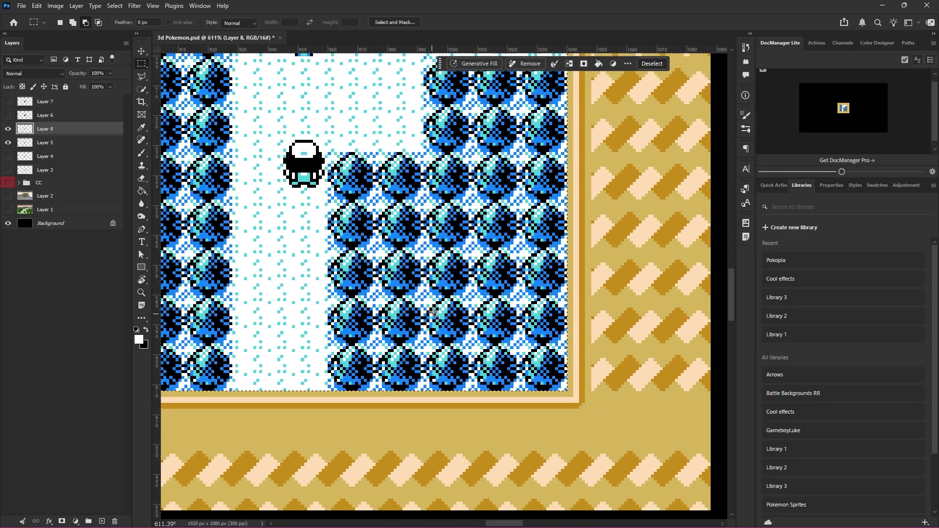
scroll(325, 196, "up", 2)
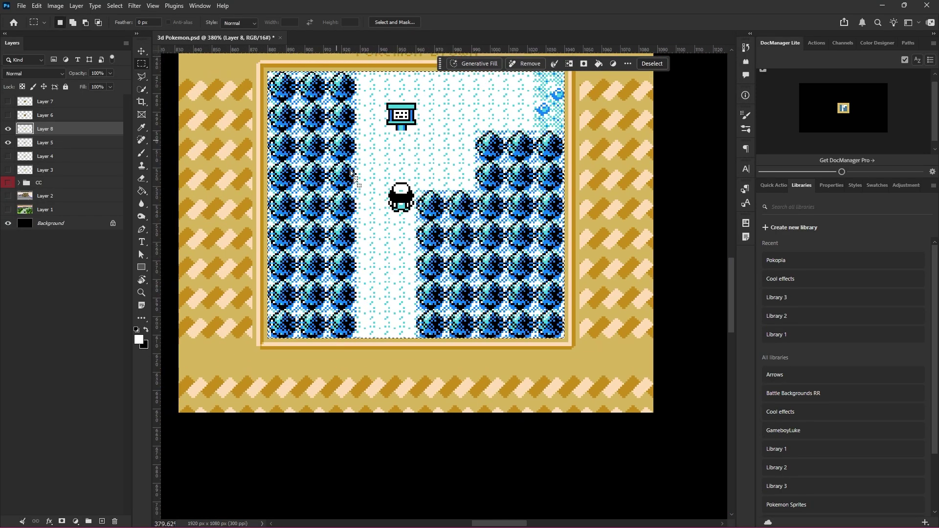
right_click(368, 228)
left_click(390, 307)
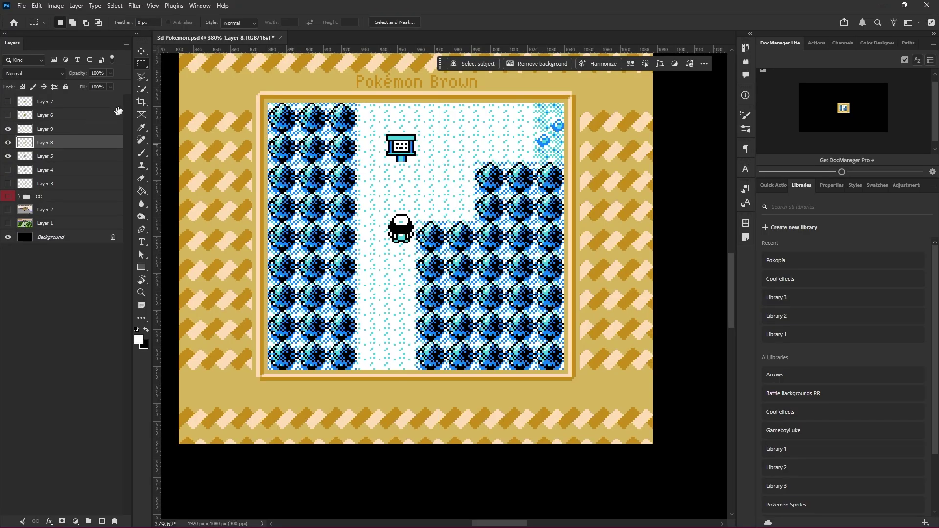
key("v")
key("Delete")
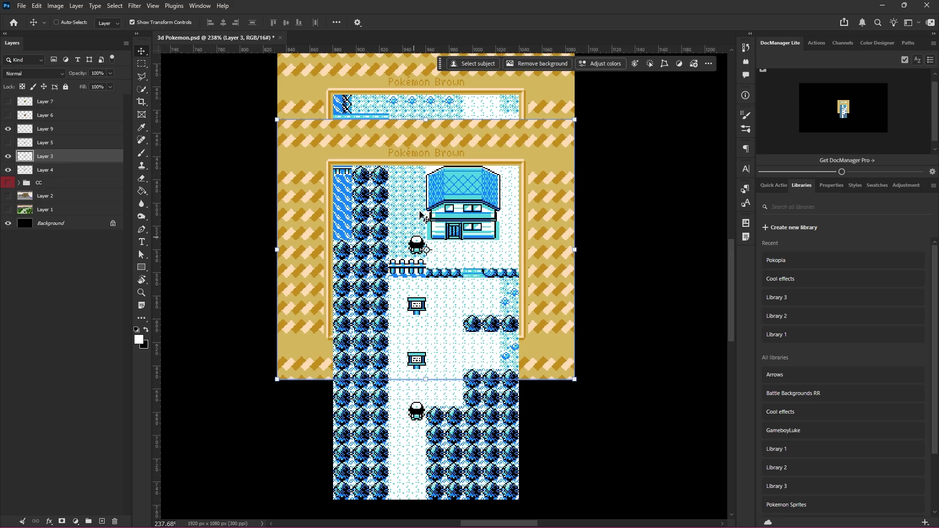
- Align Layer 9 with the Layer 3 map by overlapping their signposts at 50% opacity, and restore Layer 9 to 100% opacity
left_click_drag(421, 215, 420, 246)
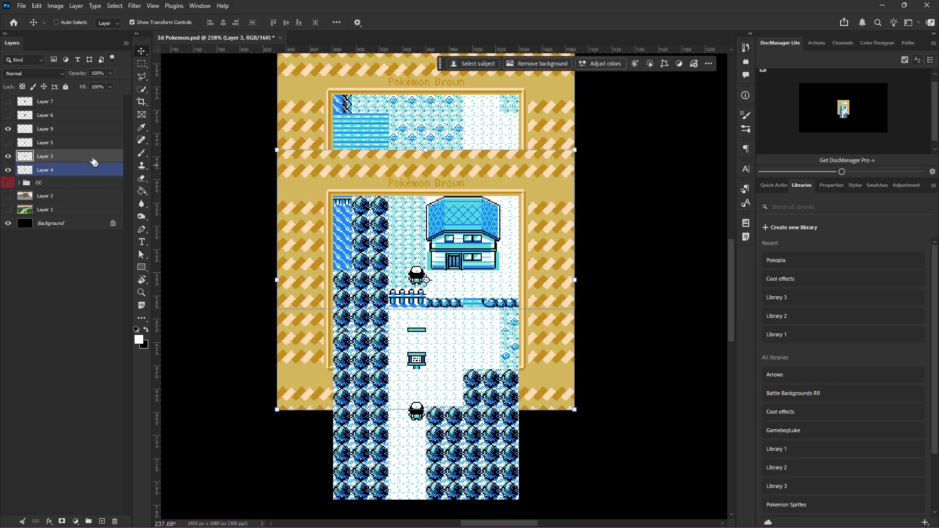
left_click(41, 131)
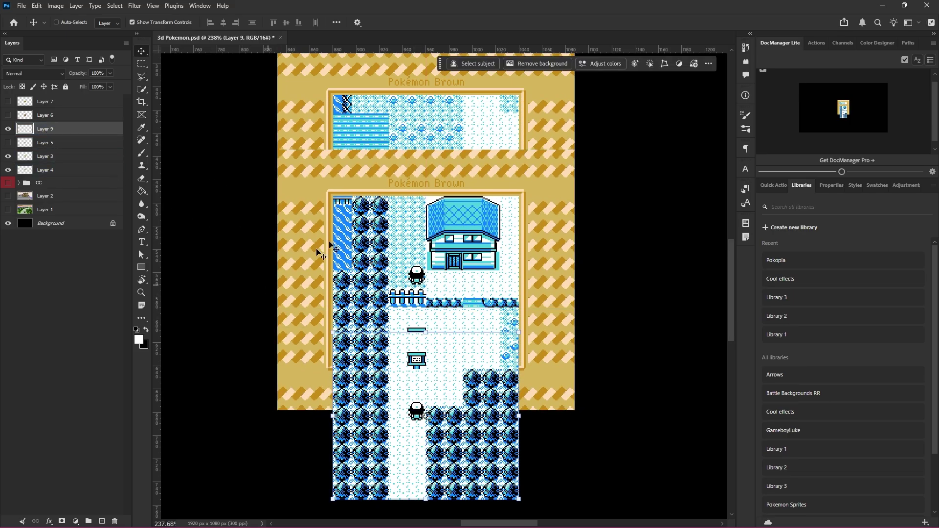
key("5")
scroll(459, 253, "down", 3)
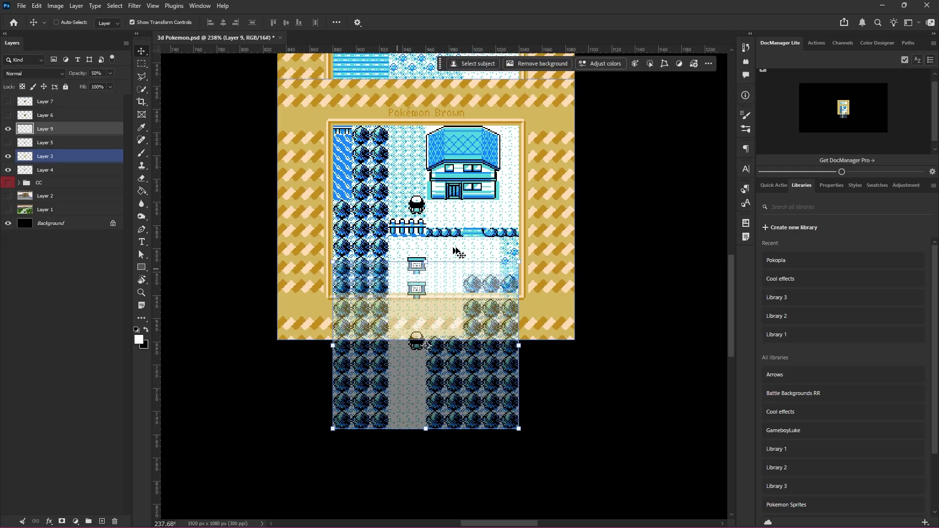
scroll(408, 292, "up", 10)
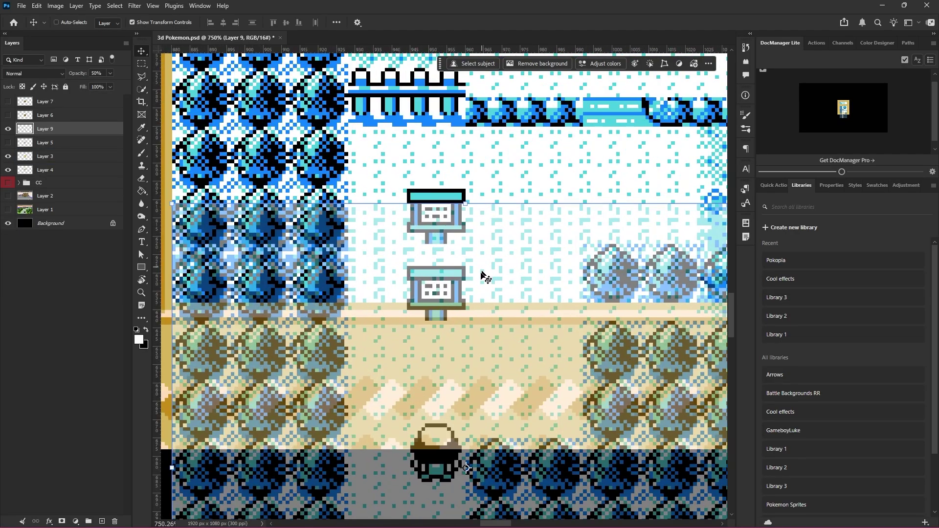
left_click_drag(479, 291, 479, 225)
scroll(431, 215, "up", 2)
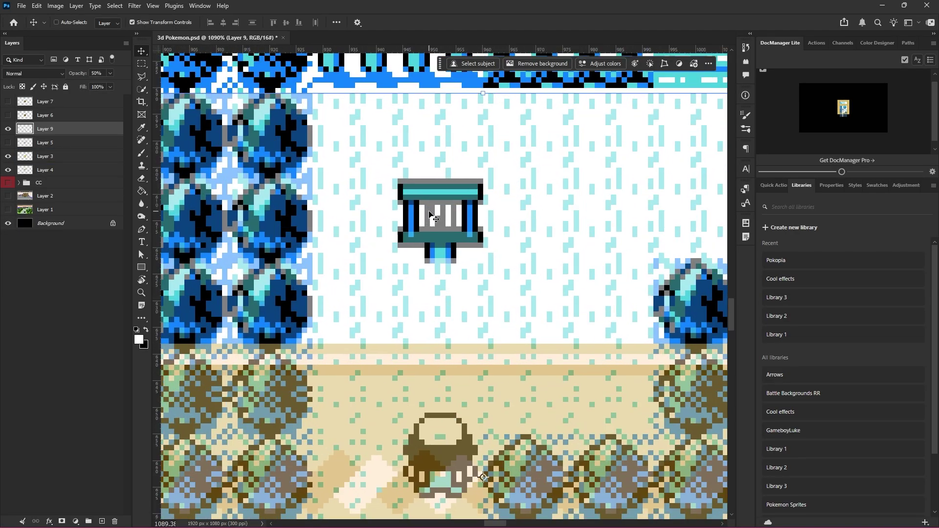
scroll(430, 215, "down", 5)
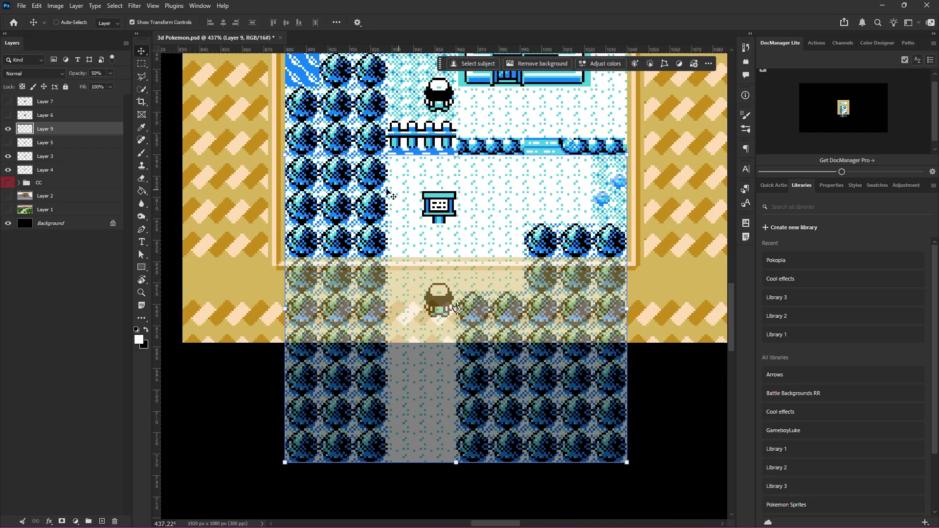
scroll(225, 137, "up", 5)
key("0")
scroll(343, 226, "up", 1)
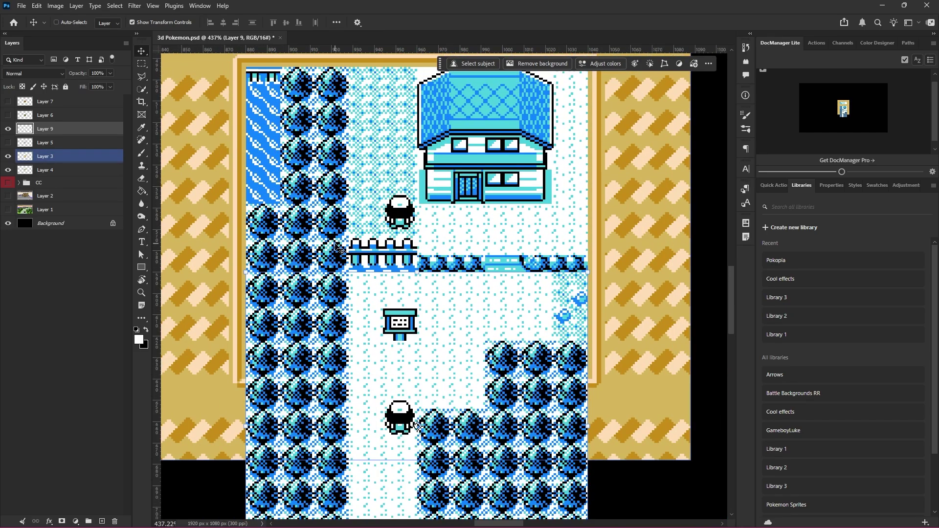
- Put Layer 3's game area without its decorative border on a new layer and delete the framed Layer 3
scroll(342, 226, "down", 1)
scroll(262, 216, "up", 1)
scroll(408, 255, "down", 2)
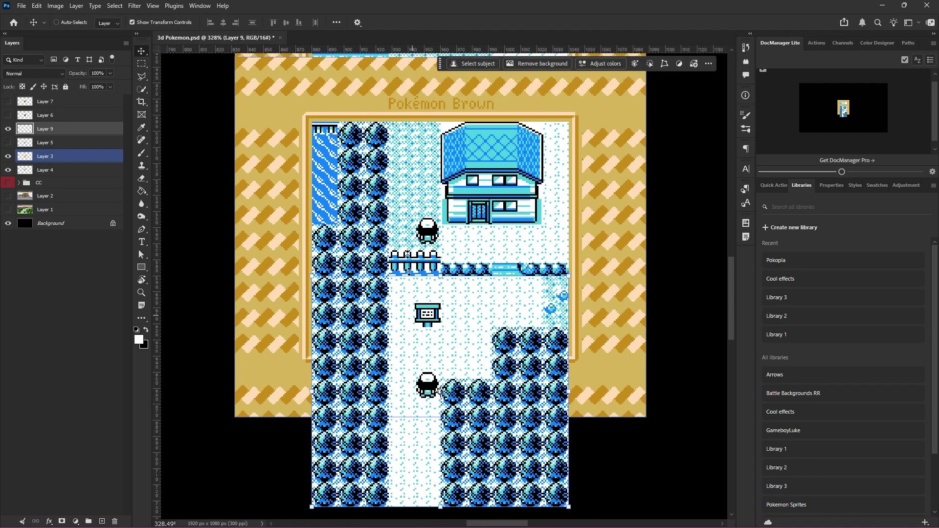
left_click(91, 163)
left_click(141, 63)
scroll(310, 132, "up", 7)
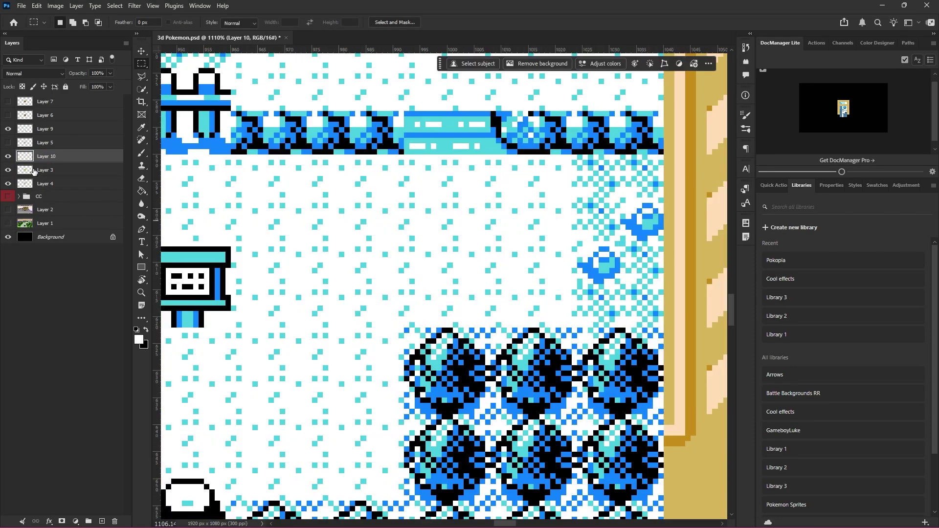
left_click(33, 171)
key("Delete")
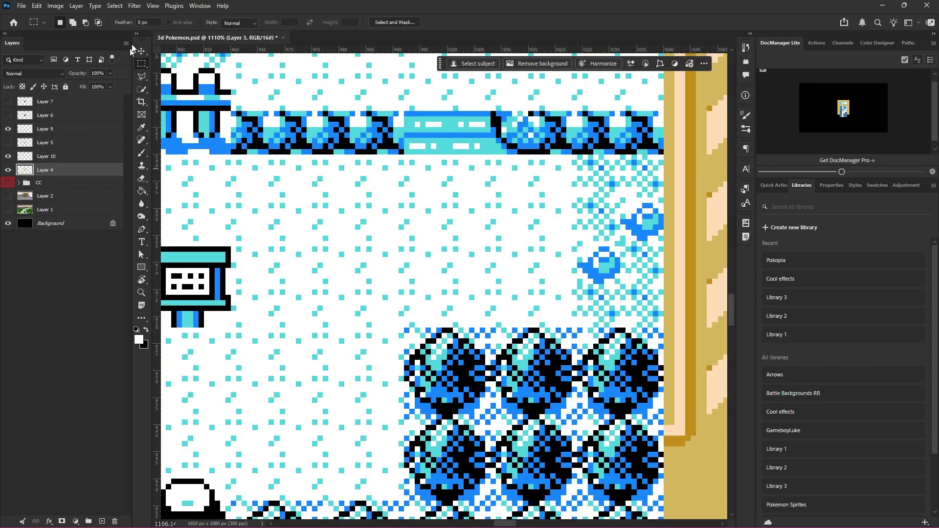
left_click(142, 51)
scroll(478, 220, "down", 5)
left_click(511, 234, "ctrl")
scroll(465, 215, "down", 3)
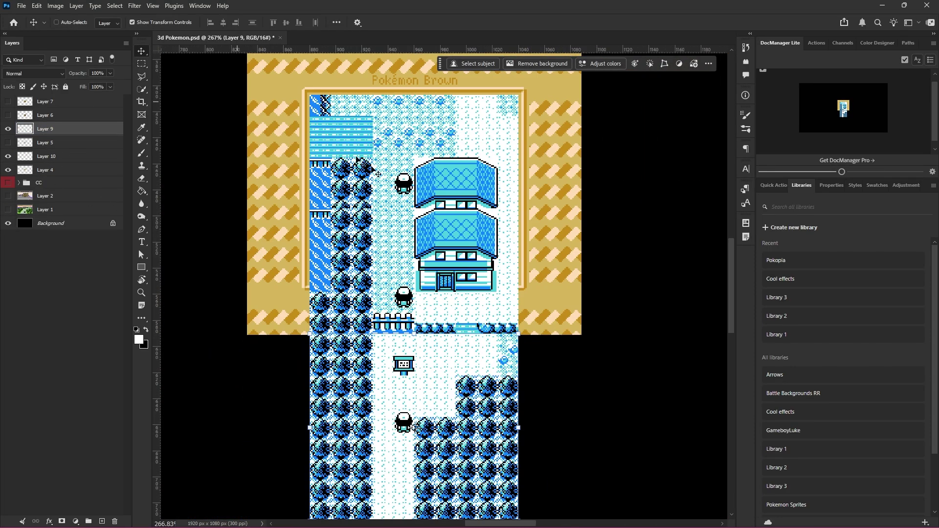
scroll(370, 168, "up", 2)
left_click_drag(448, 244, 485, 97)
key("ctrl+z")
- Align Layer 4's house and fence with the map beneath at 50% opacity, and restore Layer 4 to 100% opacity
left_click(45, 170)
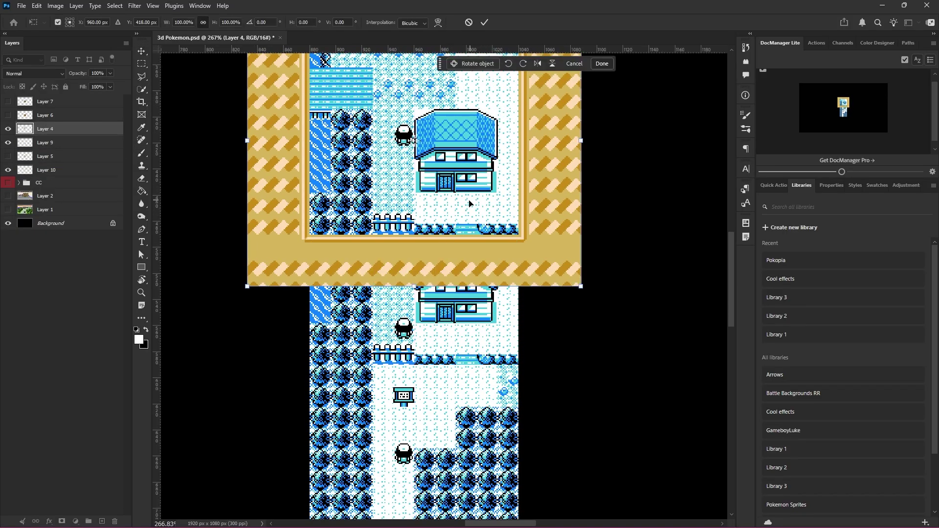
left_click_drag(466, 177, 466, 262)
left_click_drag(410, 271, 411, 351)
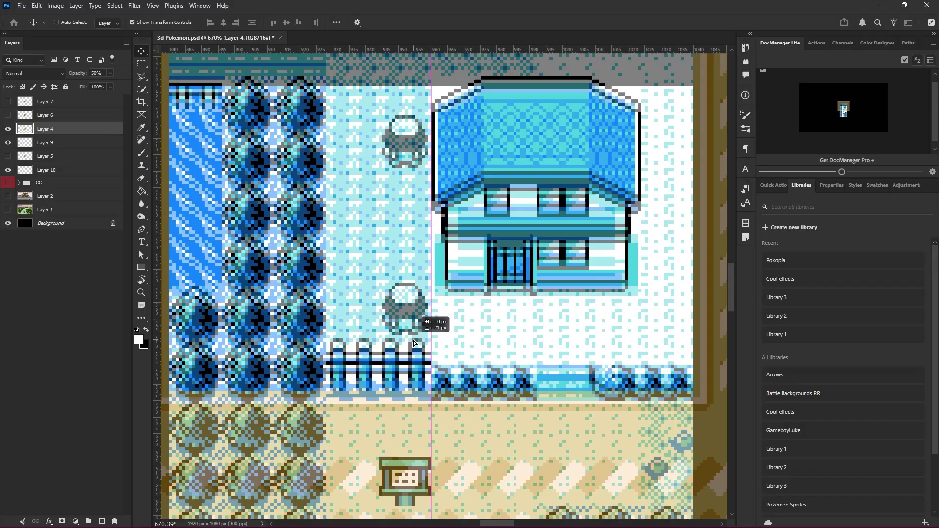
scroll(411, 351, "down", 4)
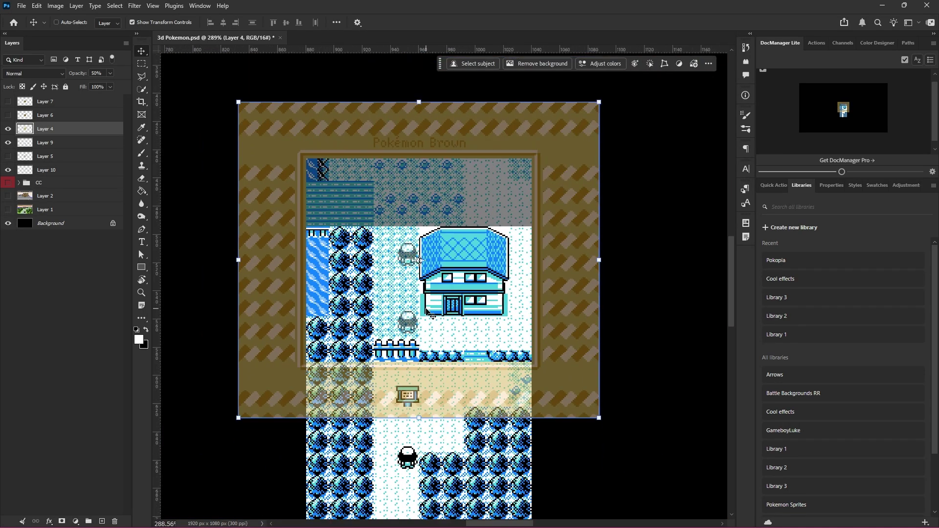
key("0")
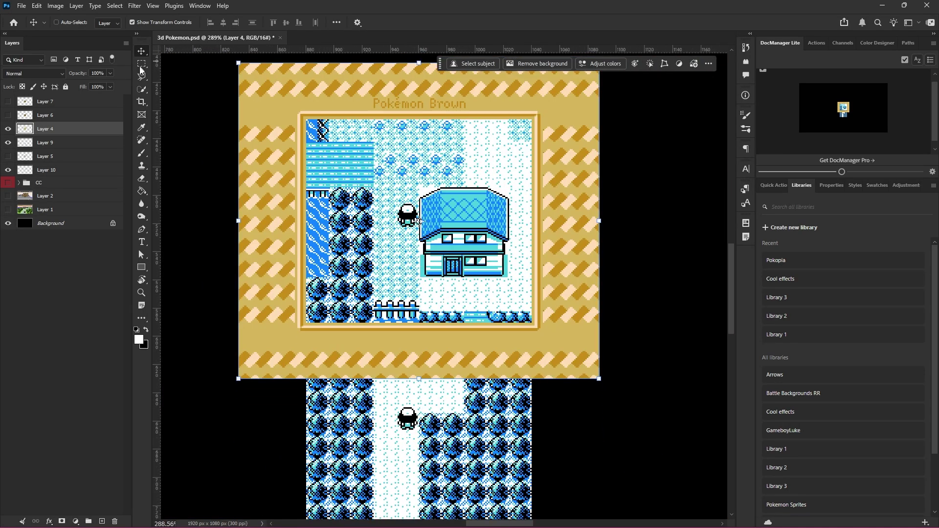
- Copy the game area inside Layer 4's border to a new layer with Layer Via Copy and delete the framed Layer 4
left_click(140, 66)
scroll(362, 131, "up", 1)
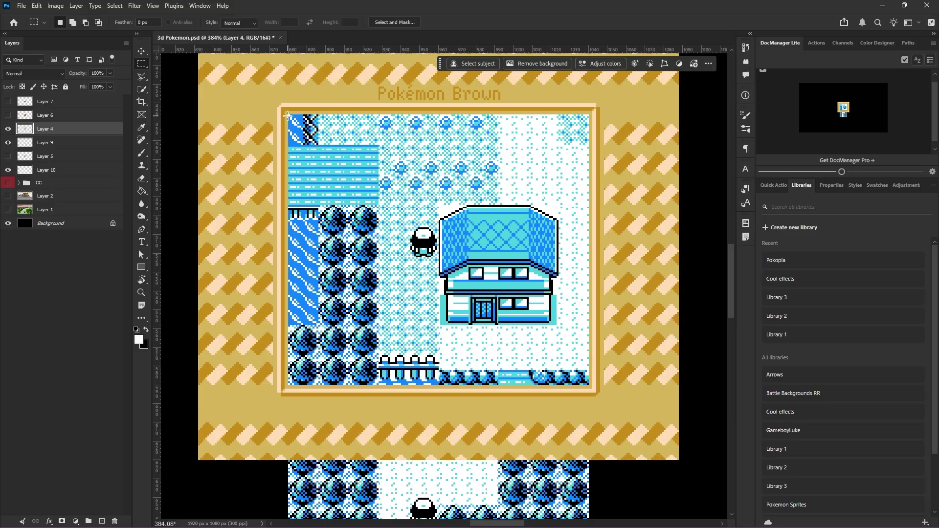
left_click_drag(287, 116, 587, 385)
right_click(578, 376)
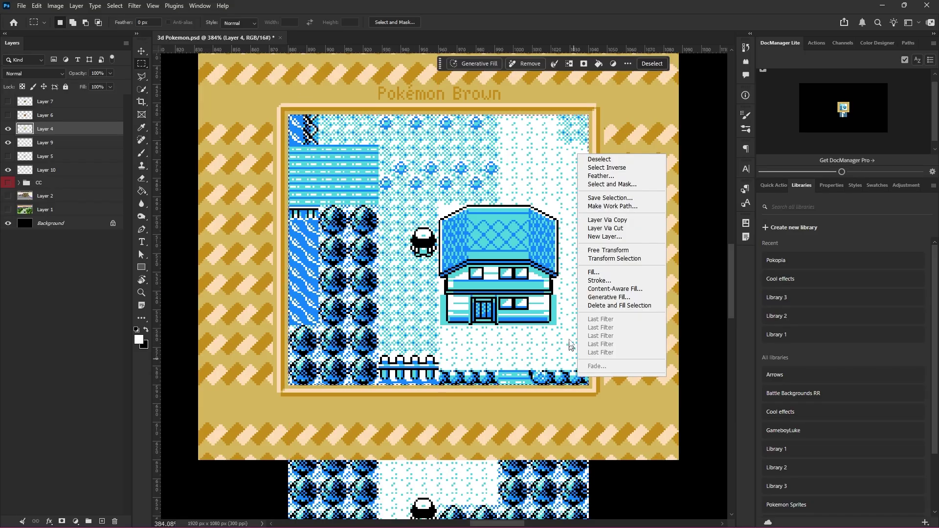
left_click(595, 222)
left_click(34, 145)
key("Delete")
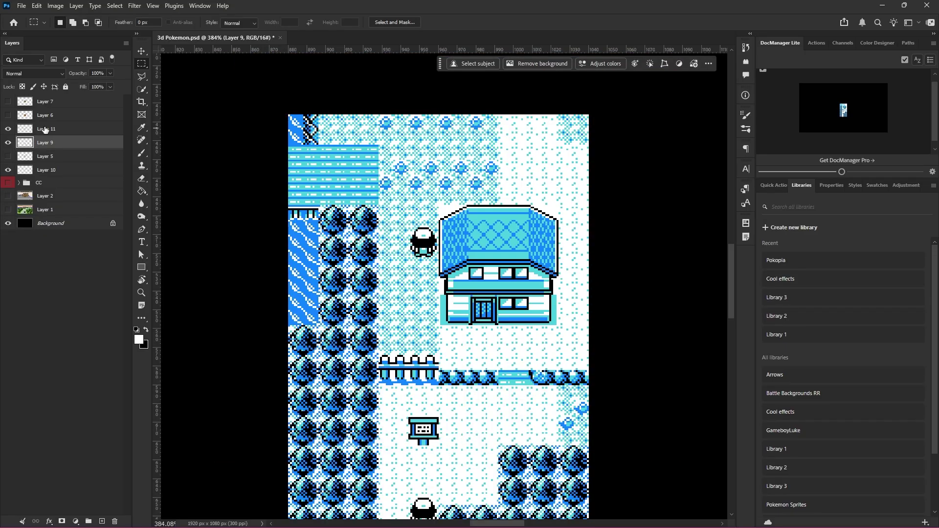
- Toggle Layer 11's visibility and inspect how it joins the rest of the stitched map
left_click(45, 129)
scroll(406, 275, "down", 3)
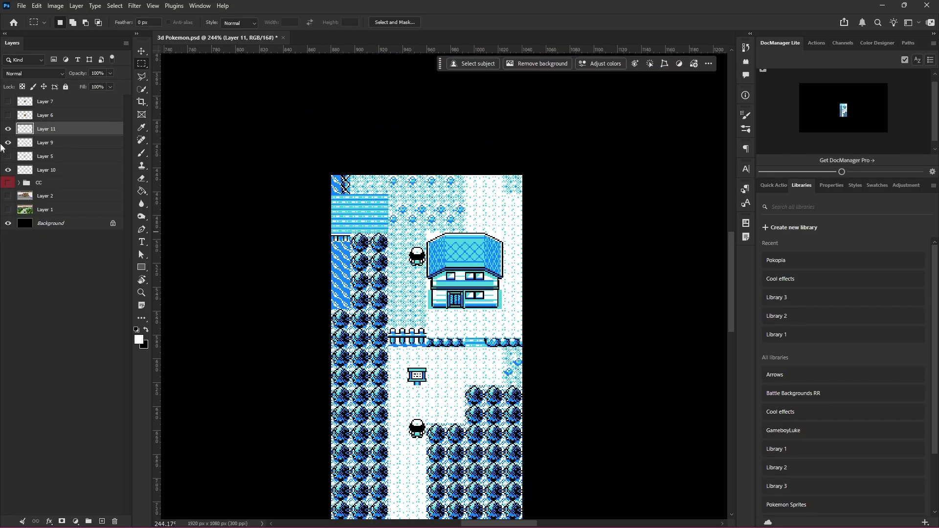
left_click(8, 129)
left_click(8, 130)
left_click(7, 129)
left_click(7, 130)
scroll(357, 264, "down", 1)
scroll(346, 153, "down", 2)
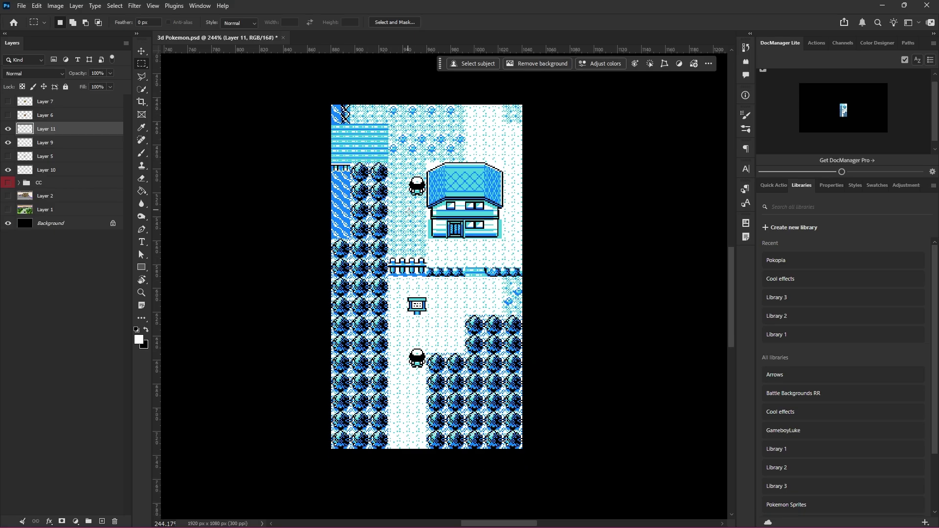
scroll(410, 248, "down", 7)
scroll(412, 258, "up", 8)
scroll(481, 280, "down", 1)
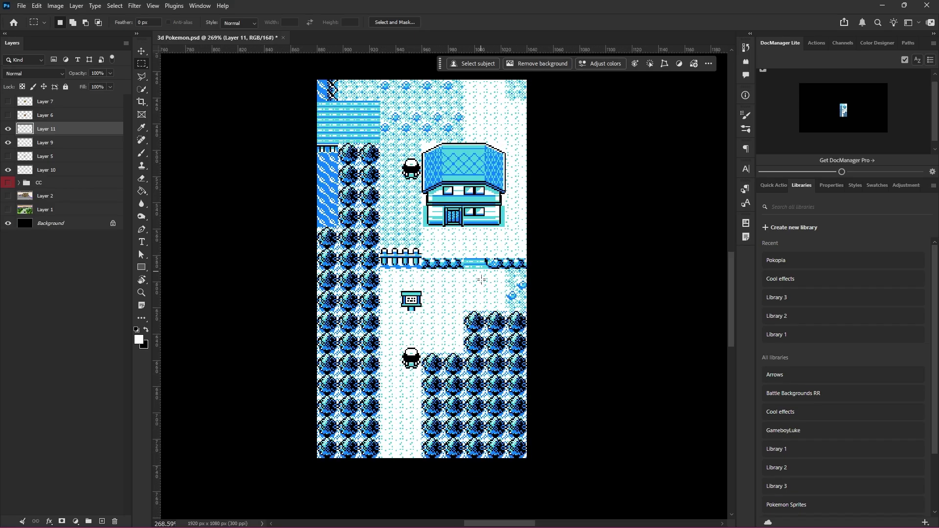
scroll(481, 280, "up", 1)
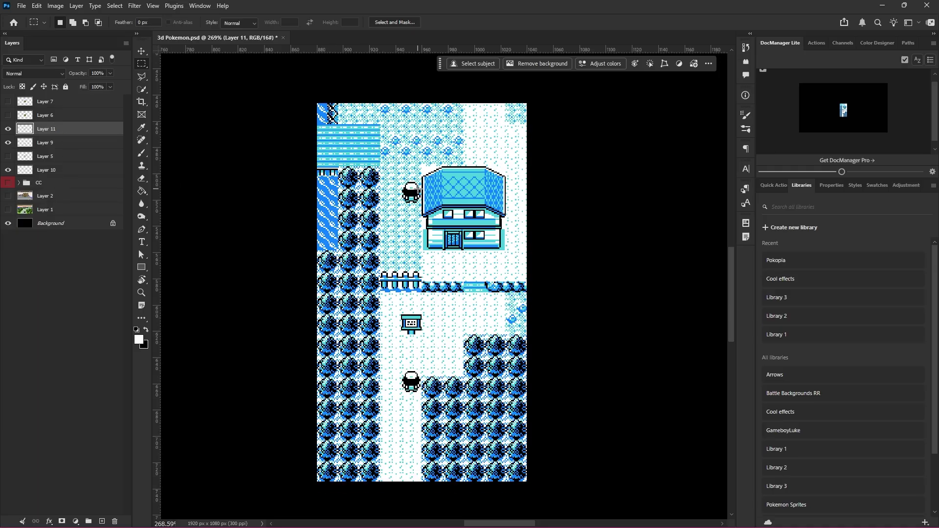
- Copy a grass patch about 32 px wide, below the character beside the house, from Layer 11 to a new layer
scroll(408, 218, "up", 4)
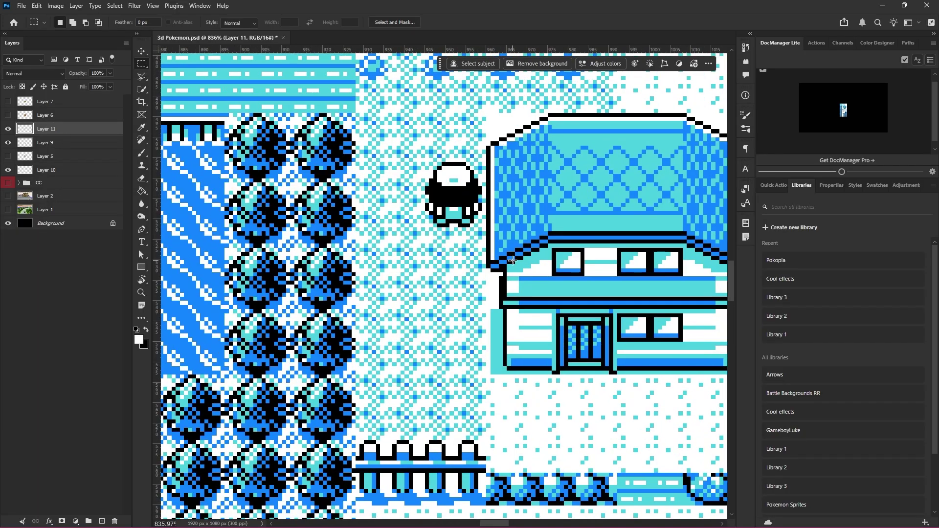
left_click_drag(486, 243, 288, 370)
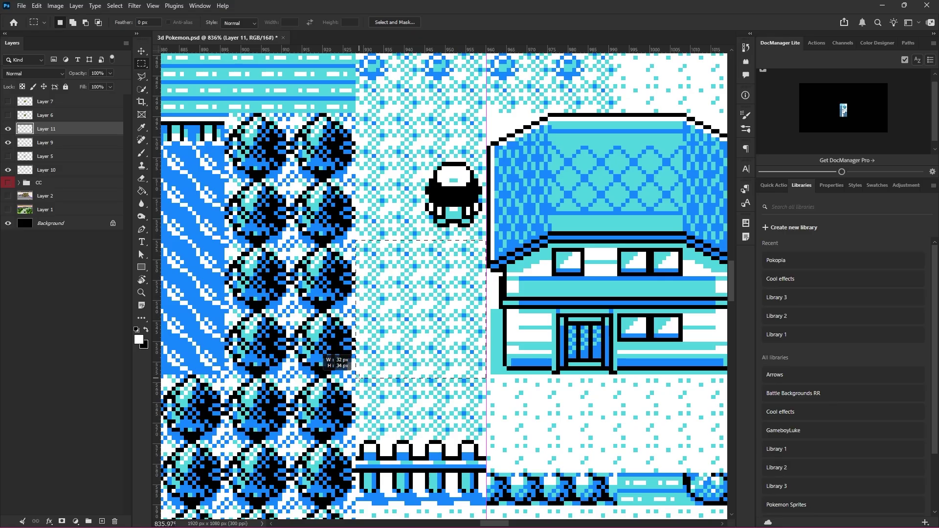
left_click_drag(359, 378, 357, 376)
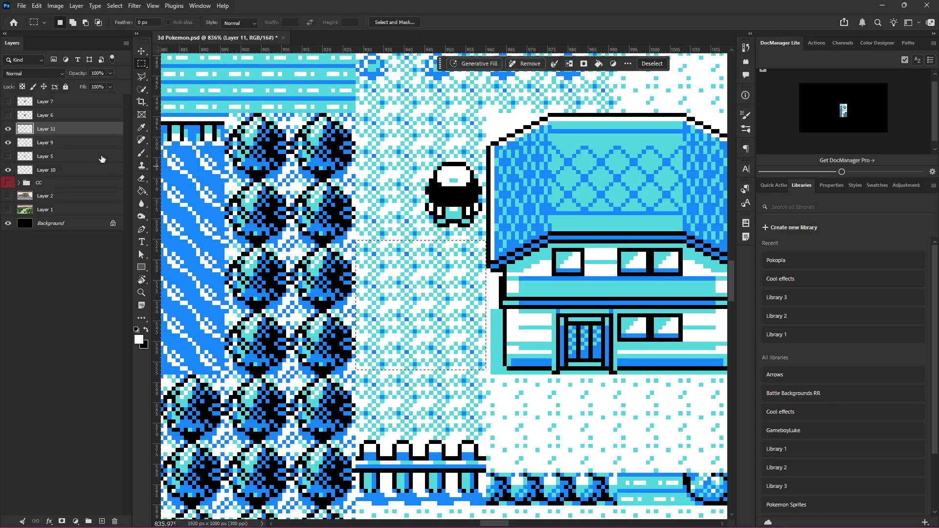
key("ctrl+j")
- Cover the character beside the house with the grass patch, positioning it at 50% opacity and restoring it to 100%
key("v")
scroll(404, 264, "up", 1)
left_click_drag(461, 309, 469, 193)
key("5")
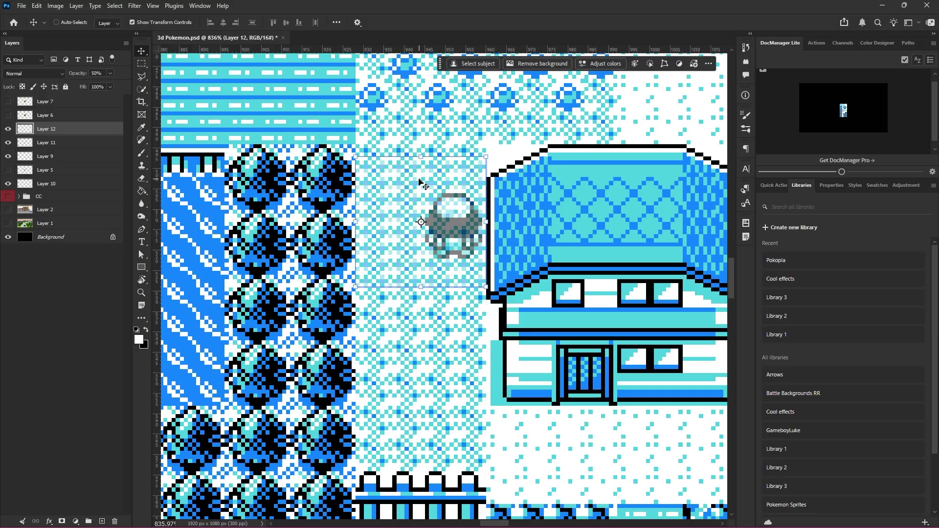
scroll(419, 182, "up", 3)
mouse_move(416, 234)
left_mouse_down()
mouse_move(417, 266)
mouse_move(411, 224)
mouse_move(412, 235)
left_mouse_up()
key("0")
left_click(8, 128)
left_click(8, 129)
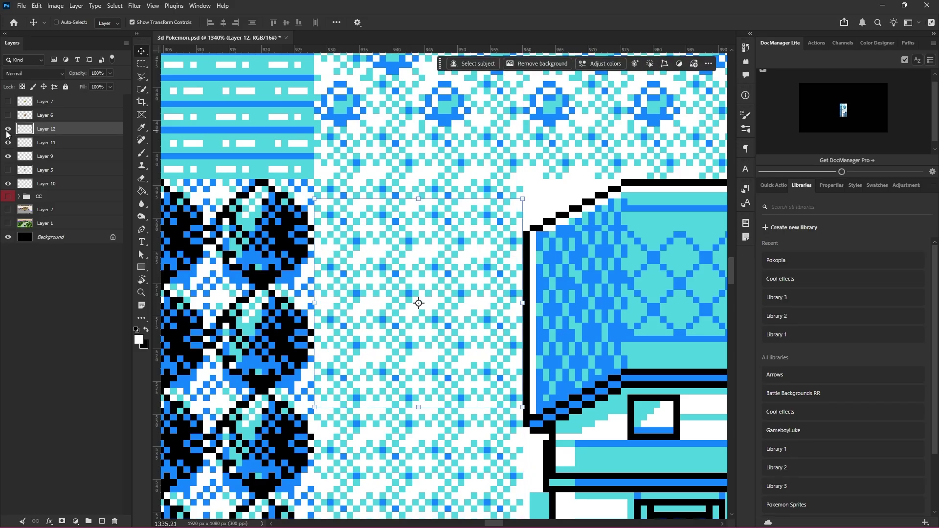
- Nudge the grass patch down 4 px to match the surrounding pattern and compare the map with the patch hidden and shown
left_click(7, 131)
left_click(7, 131)
key("Down")
key("Down")
key("Down")
key("Down")
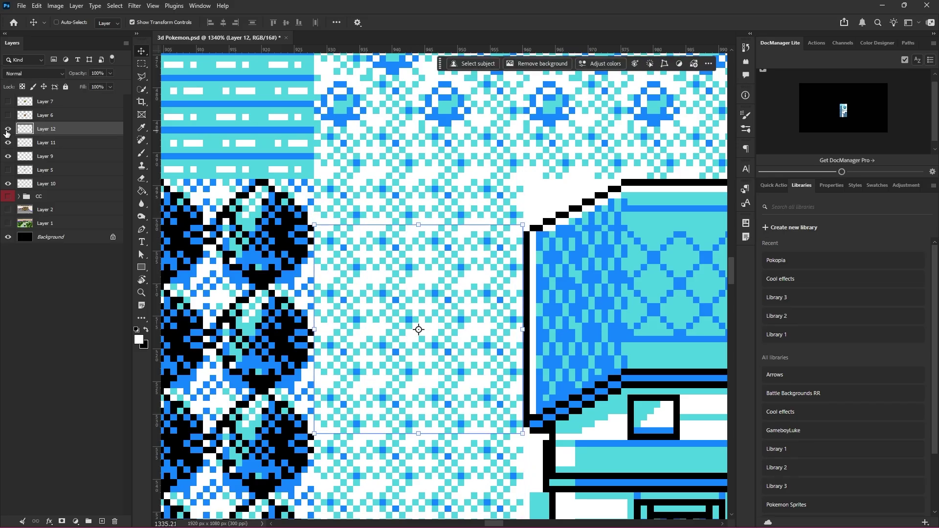
left_click(6, 131)
left_click(7, 131)
left_click(6, 131)
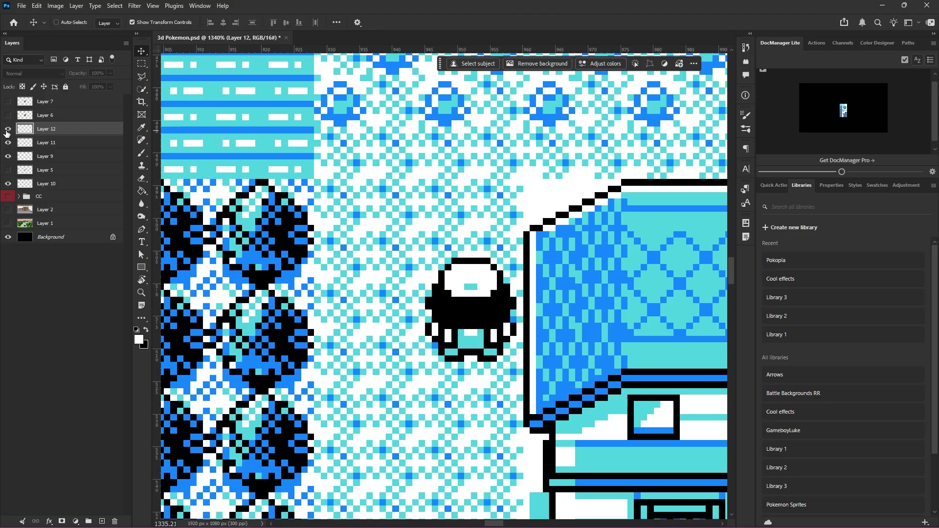
left_click(7, 131)
left_click(7, 131)
left_click(48, 321)
scroll(467, 388, "down", 6)
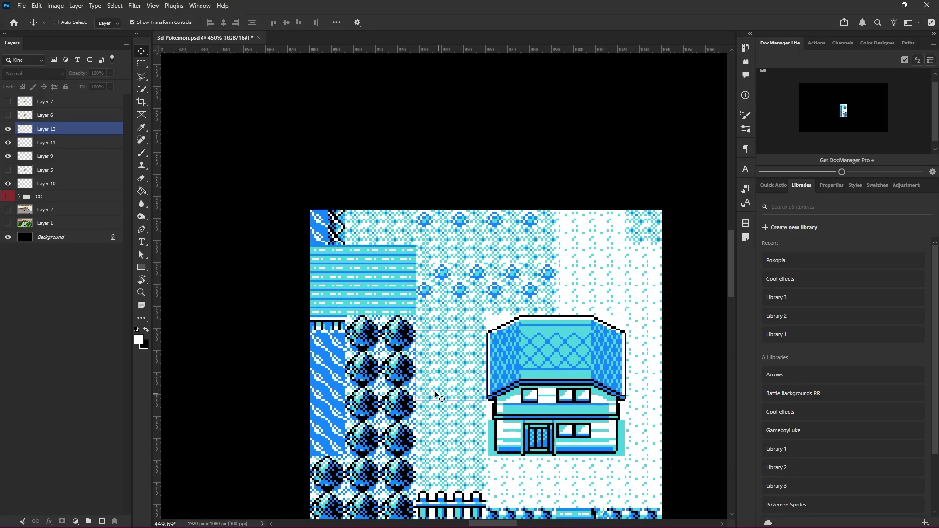
scroll(436, 393, "down", 3)
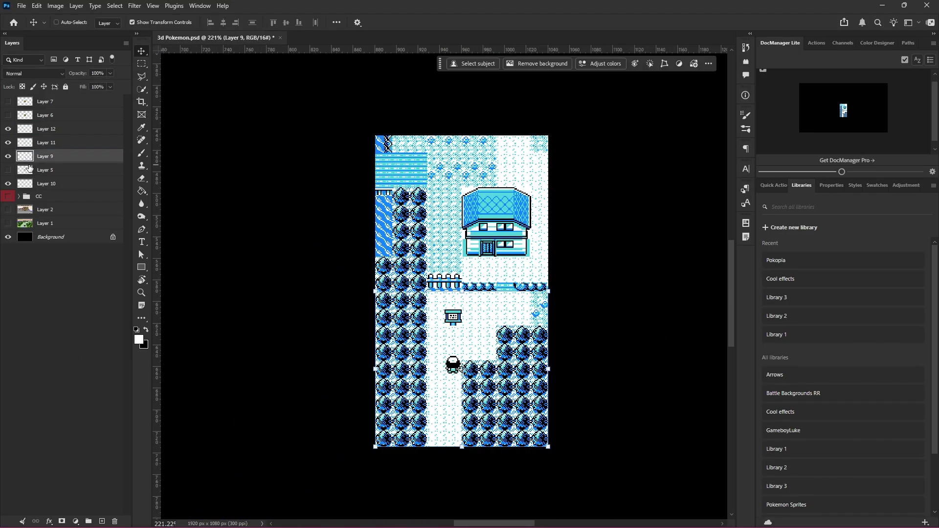
- Show Layer 5, shift it up and left toward the water area, and place it above Layer 12 in the stack
left_click(40, 169)
left_click(7, 170)
scroll(363, 196, "left", 2)
scroll(362, 198, "left", 1)
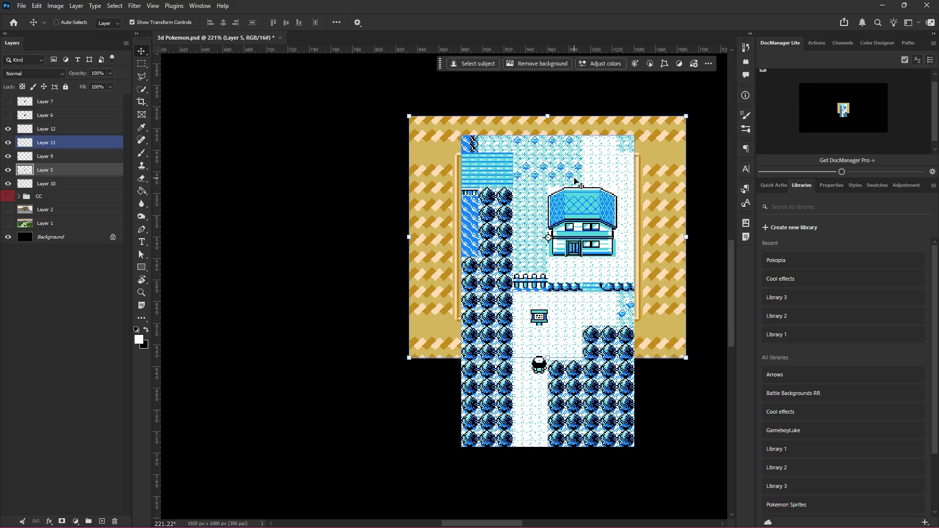
left_click_drag(574, 183, 456, 110)
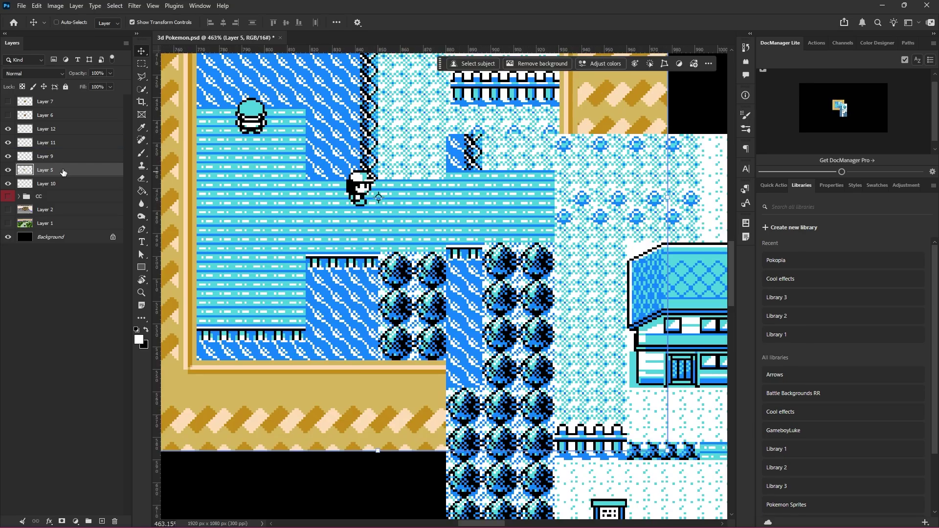
left_click_drag(63, 172, 59, 131)
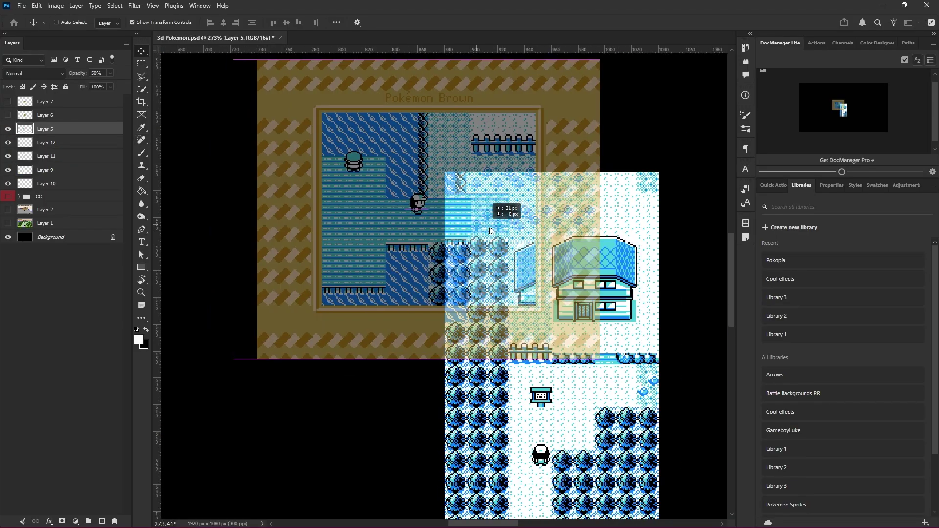
- Align Layer 5's pier and trees with the map beneath at 50% opacity, and restore Layer 5 to 100% opacity
left_click_drag(473, 228, 512, 226)
scroll(460, 359, "up", 5)
scroll(497, 345, "down", 5)
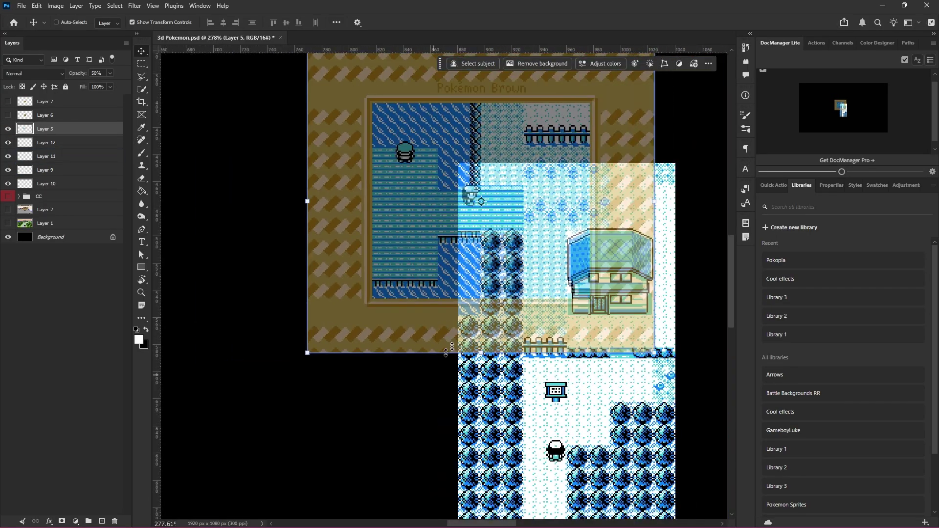
scroll(501, 268, "up", 4)
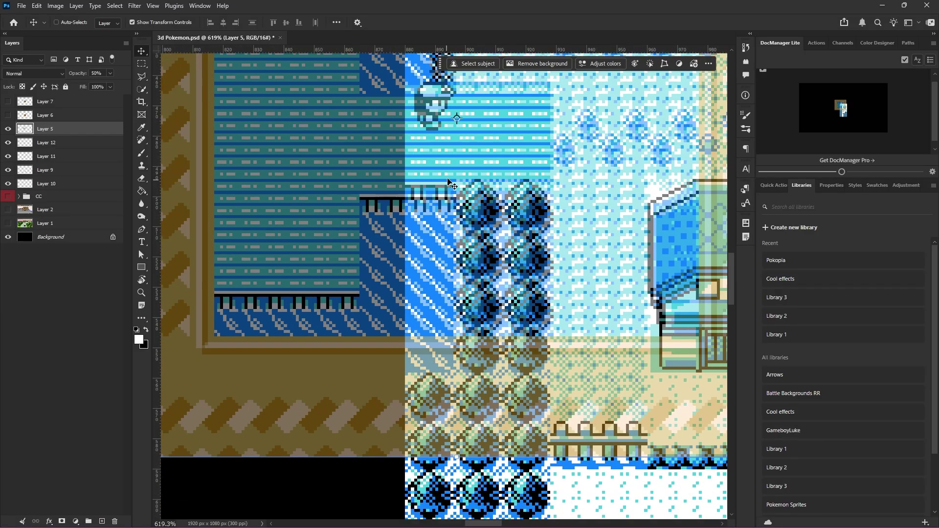
scroll(440, 181, "up", 3)
mouse_move(438, 184)
left_mouse_down()
mouse_move(435, 265)
mouse_move(447, 225)
mouse_move(460, 228)
left_mouse_up()
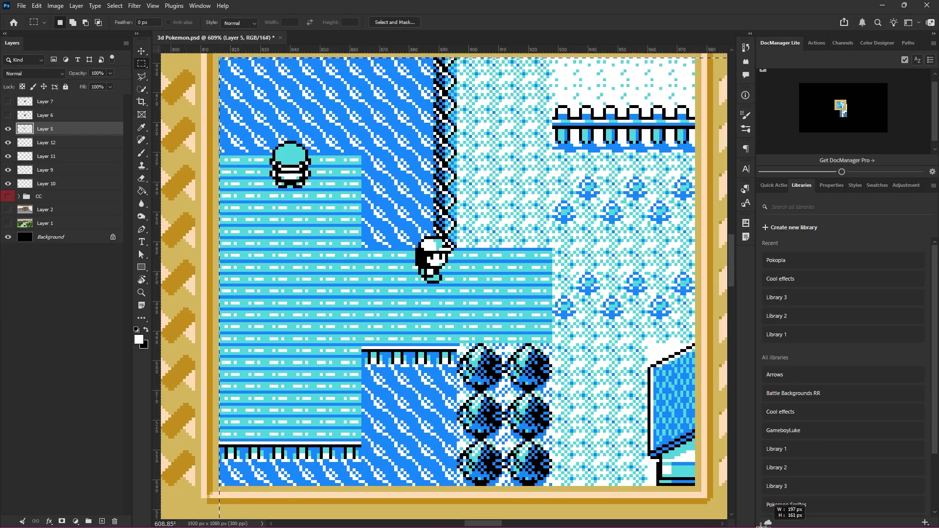
- Copy the game area inside Layer 5's border to a new layer with Layer Via Copy and delete the framed Layer 5
left_click_drag(762, 524, 629, 451)
right_click(629, 451)
left_click(669, 302)
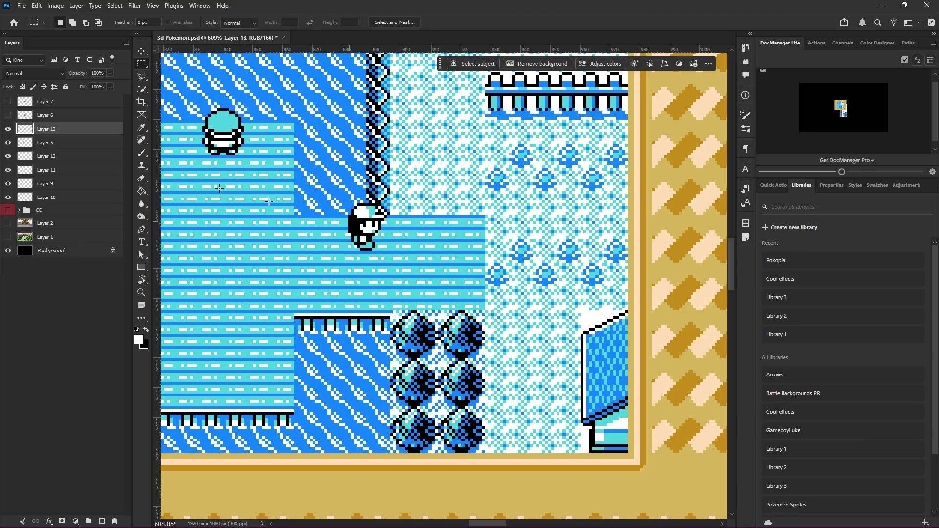
left_click(48, 142)
key("Delete")
left_click(58, 129)
left_click(141, 51)
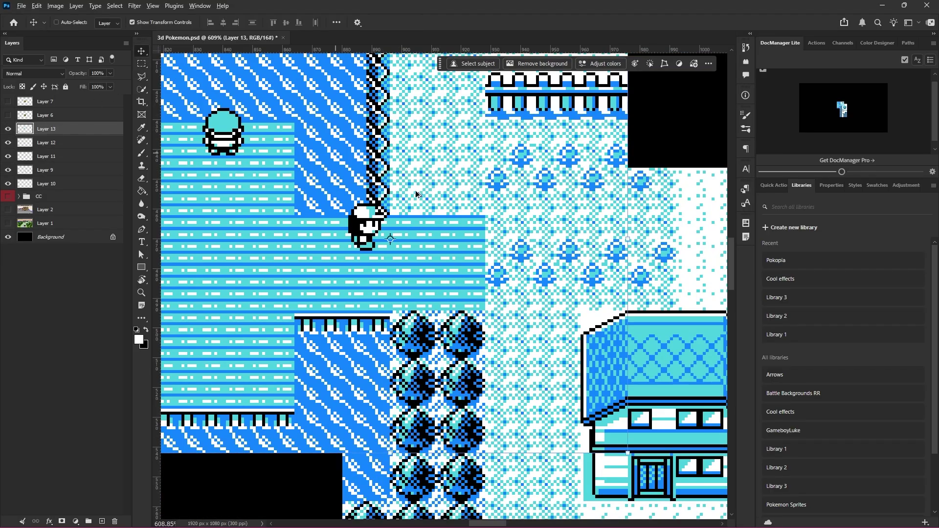
- Examine the joins between the new water section and the trees and house areas of the stitched map
scroll(444, 206, "down", 6)
scroll(444, 221, "right", 2)
left_click(420, 286, "ctrl")
scroll(410, 277, "right", 4)
scroll(411, 277, "down", 3)
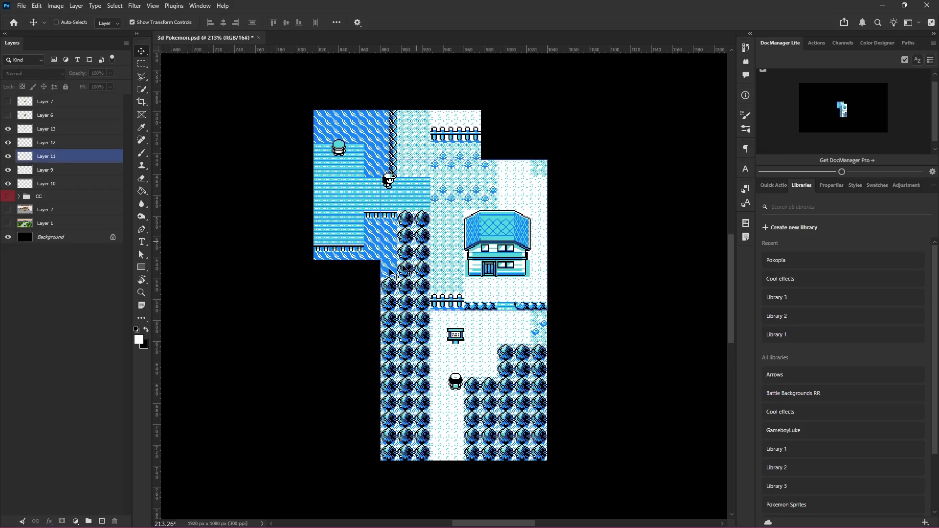
left_click(401, 255, "ctrl")
left_click(402, 274, "ctrl")
left_click(76, 161, "ctrl")
left_click(75, 162)
- Move Layer 13 beneath Layer 10 so the other map pieces cover the character on the pier
left_click(64, 130)
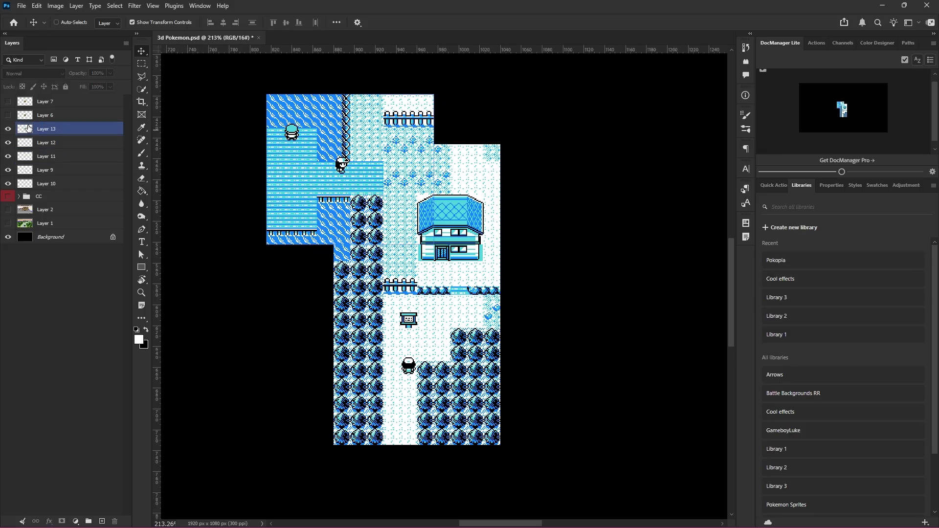
left_click(8, 129)
left_click(8, 129)
left_click_drag(23, 129, 47, 188)
left_click(51, 356)
key("ctrl+shift+z")
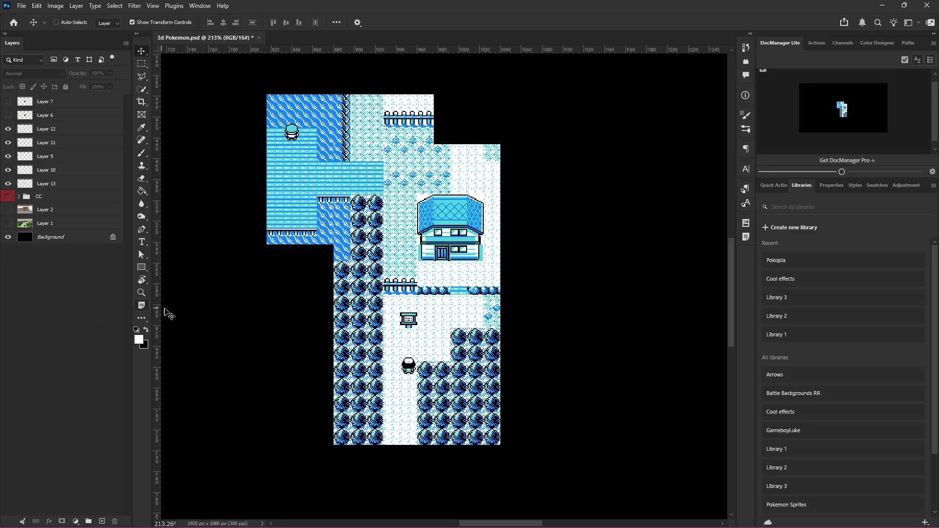
- Group the five map layers from Layer 12 to Layer 13
left_click(73, 129)
left_click(73, 183, "shift")
left_click(88, 521)
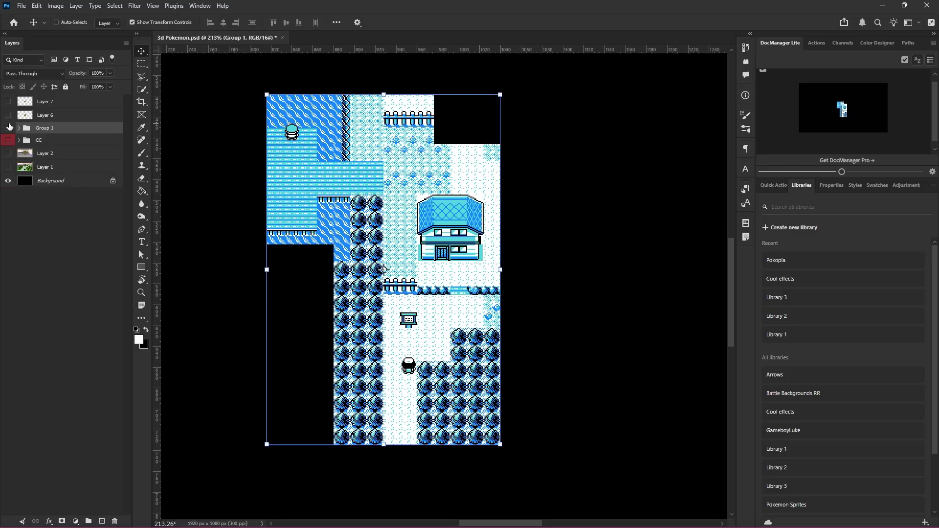
left_click(45, 105)
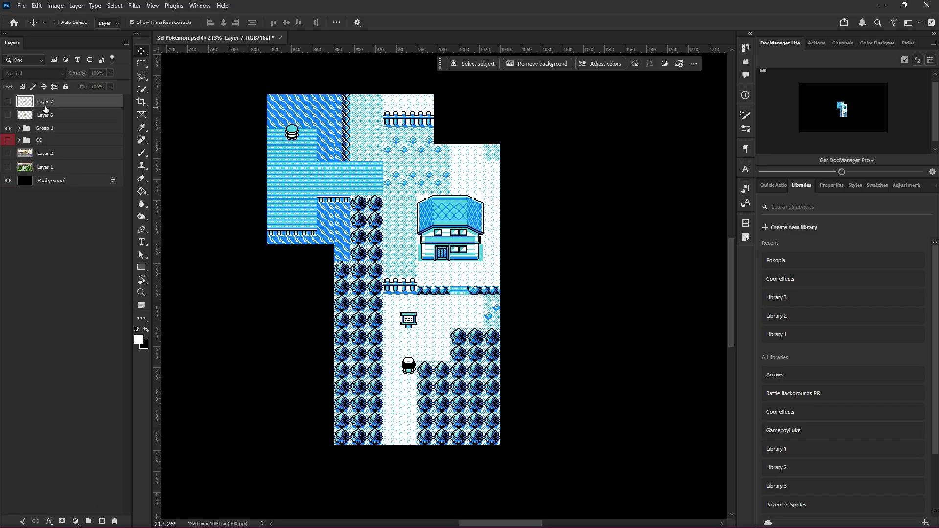
double_click(6, 102)
left_click(898, 136)
scroll(440, 108, "up", 2)
left_click(142, 64)
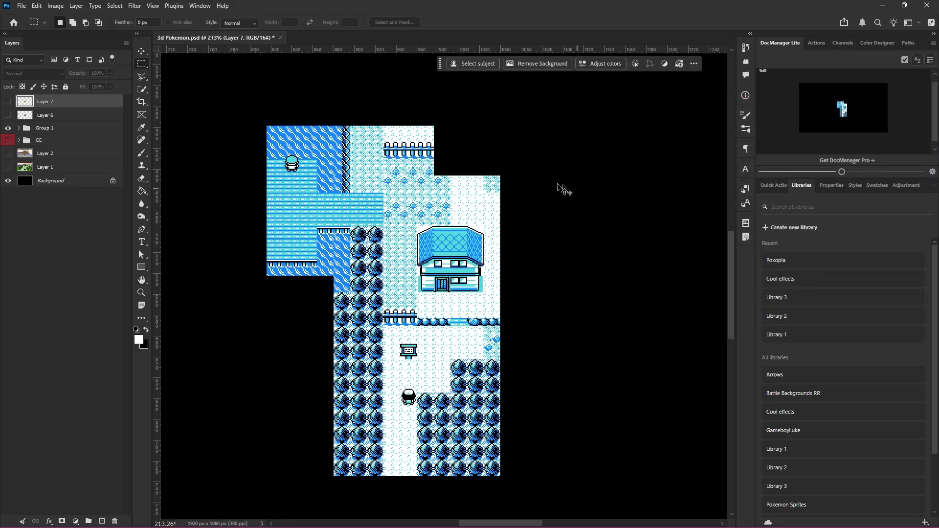
scroll(518, 195, "left", 1)
scroll(450, 210, "down", 1)
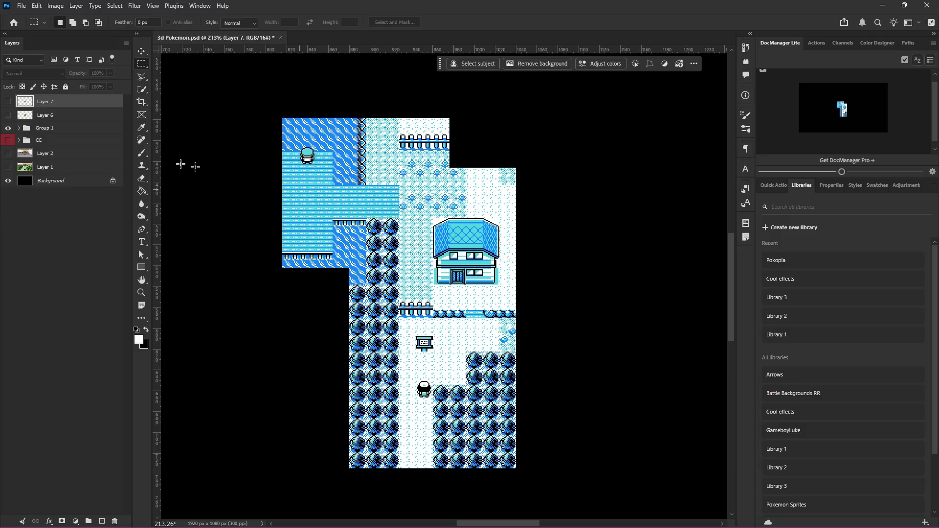
- Try to merge the five map layers inside Group 1 into a single layer
left_click(39, 129)
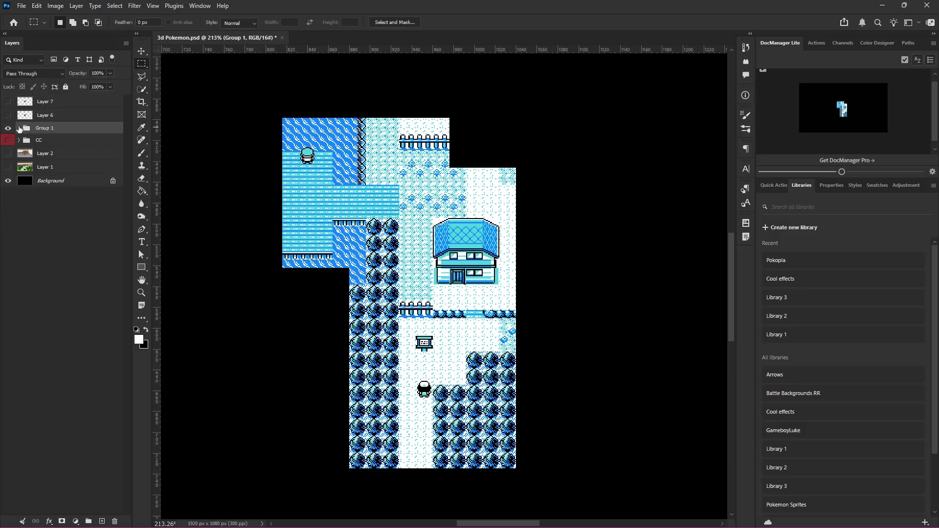
left_click(19, 127)
left_click(54, 141)
left_click(54, 197, "shift")
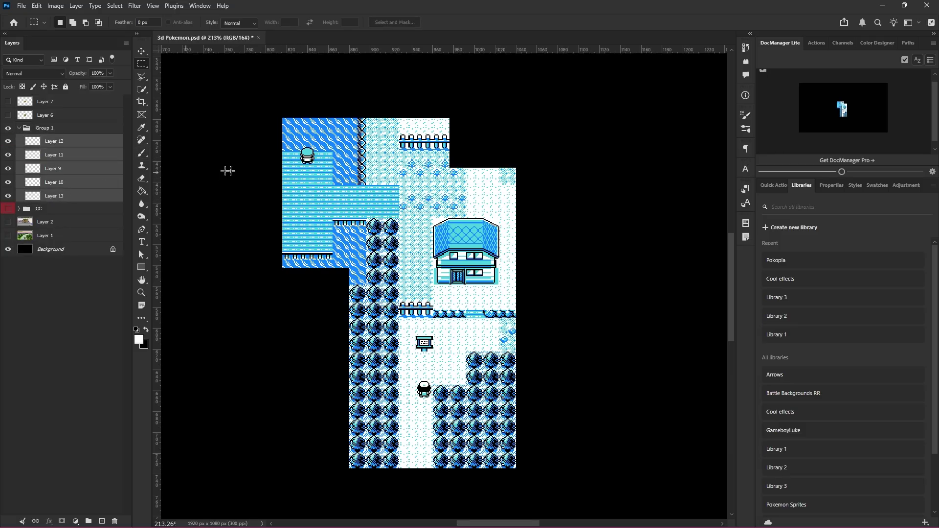
left_click(141, 50)
right_click(69, 172)
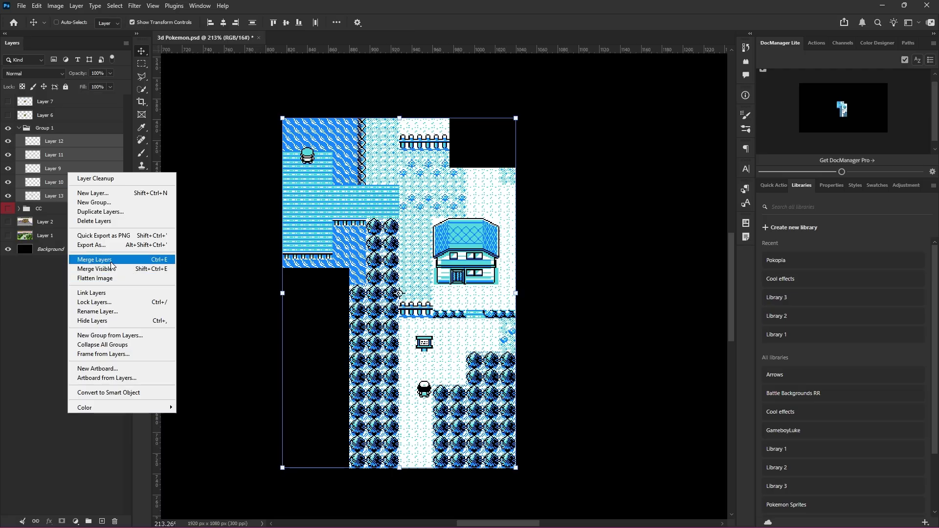
left_click(94, 259)
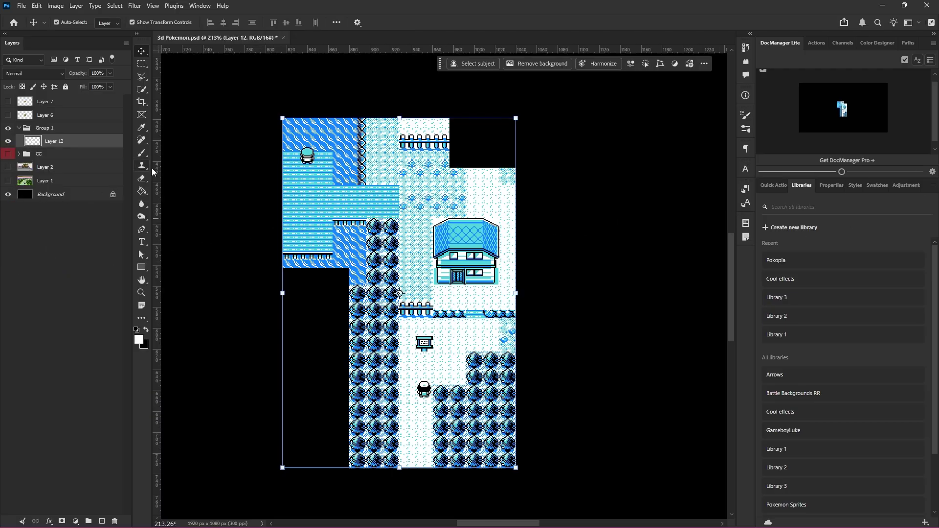
key("ctrl+z")
left_click(17, 146)
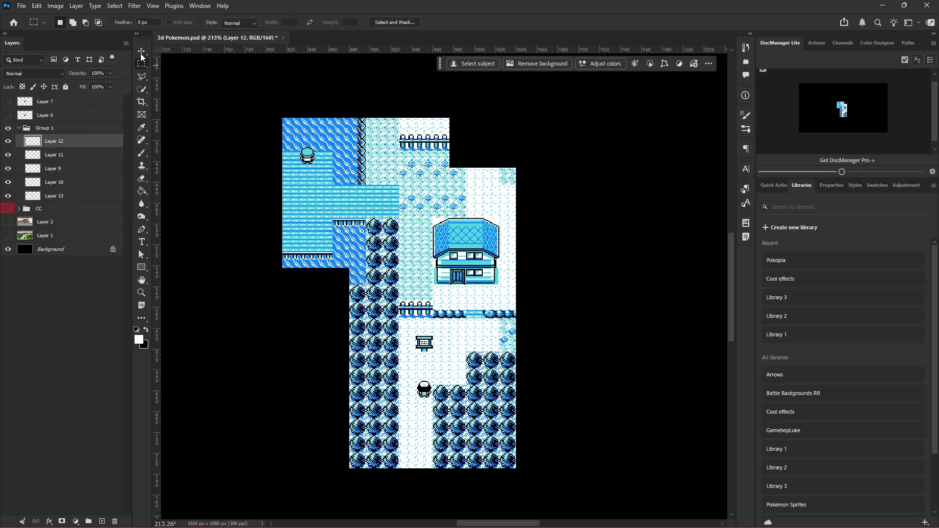
- Compare the map with Layer 9 hidden and shown to check the lower area around the remaining character
left_click(49, 168)
left_click(8, 168)
left_click(9, 168)
left_click(9, 168)
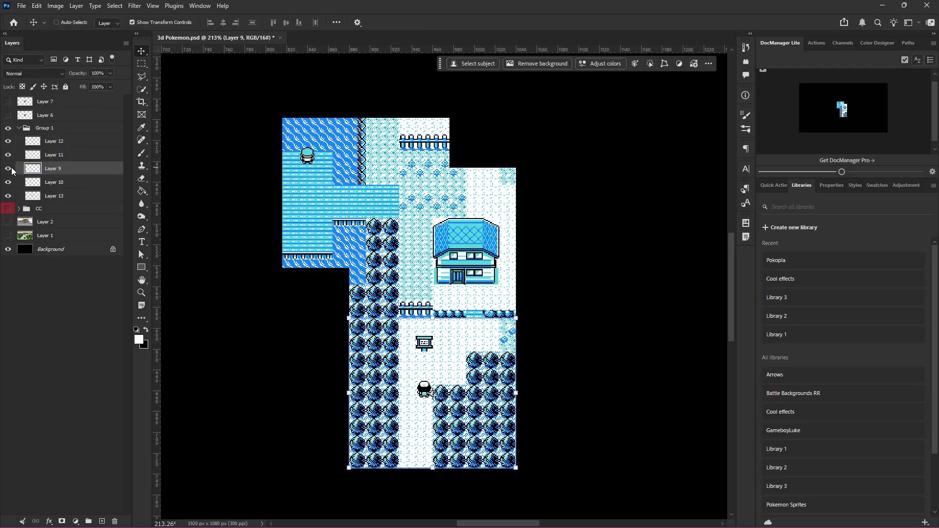
left_click(8, 168)
left_click(8, 168)
left_click(8, 169)
left_click(9, 169)
left_click(91, 401)
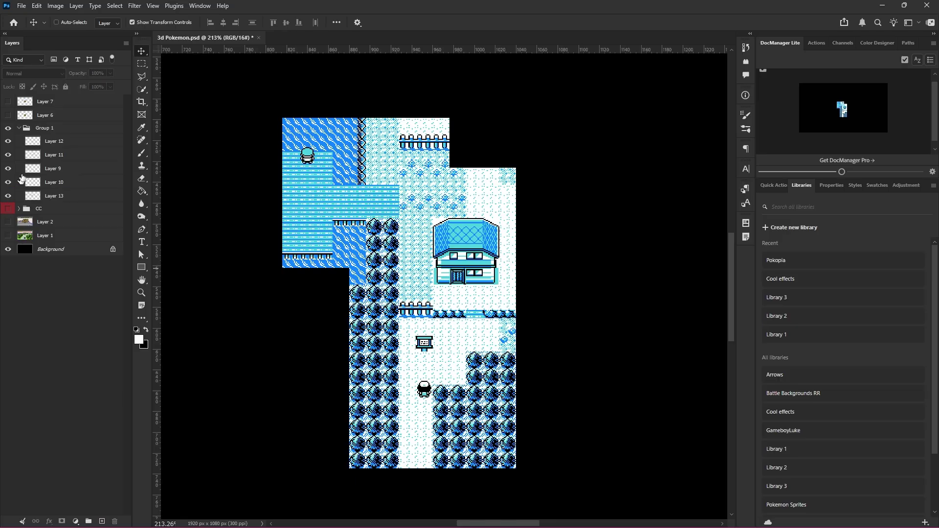
- Collapse Group 1 in the layer stack so its five map layers are tucked away
left_click(25, 129)
left_click(269, 280)
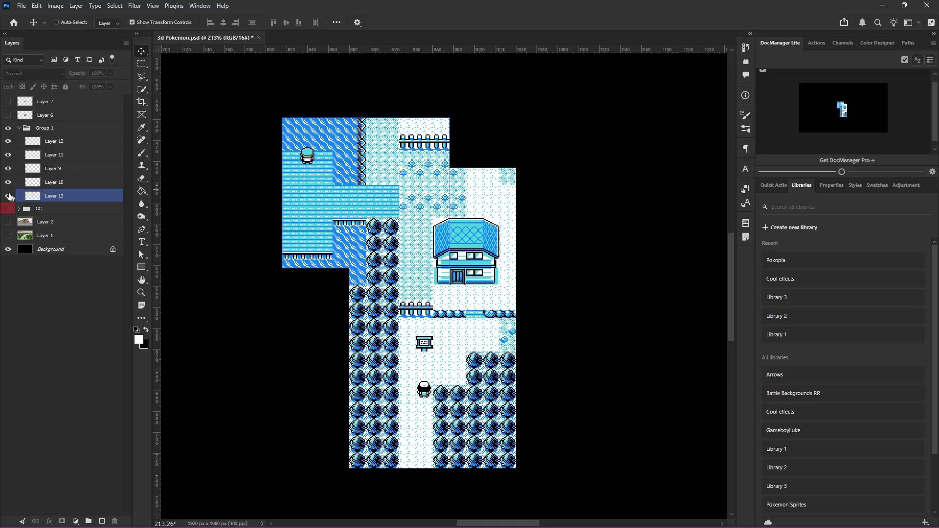
left_click(20, 132)
left_click(19, 129)
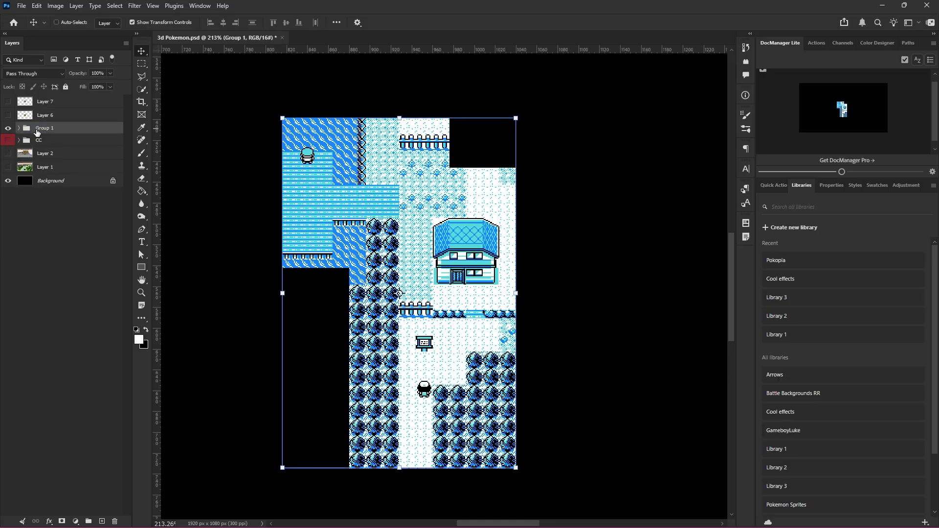
left_click(19, 128)
right_click(50, 129)
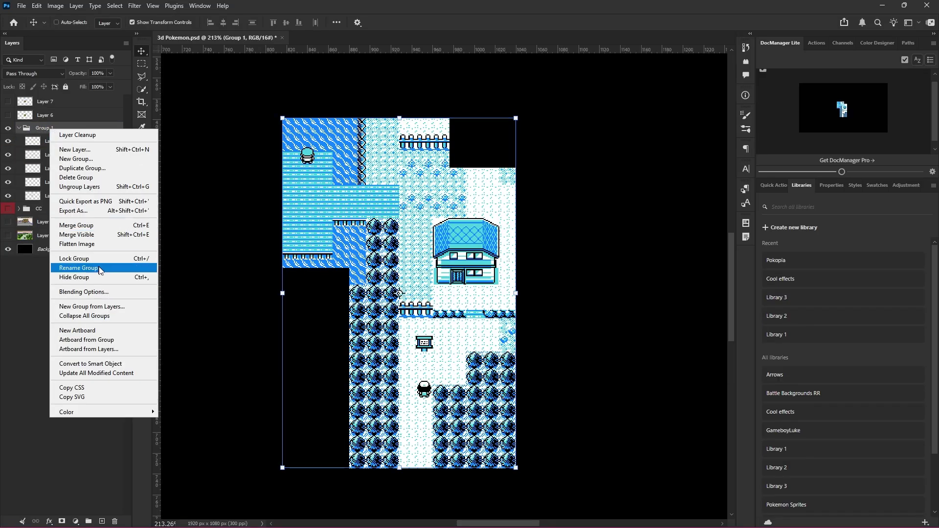
left_click(7, 348)
left_click(30, 140)
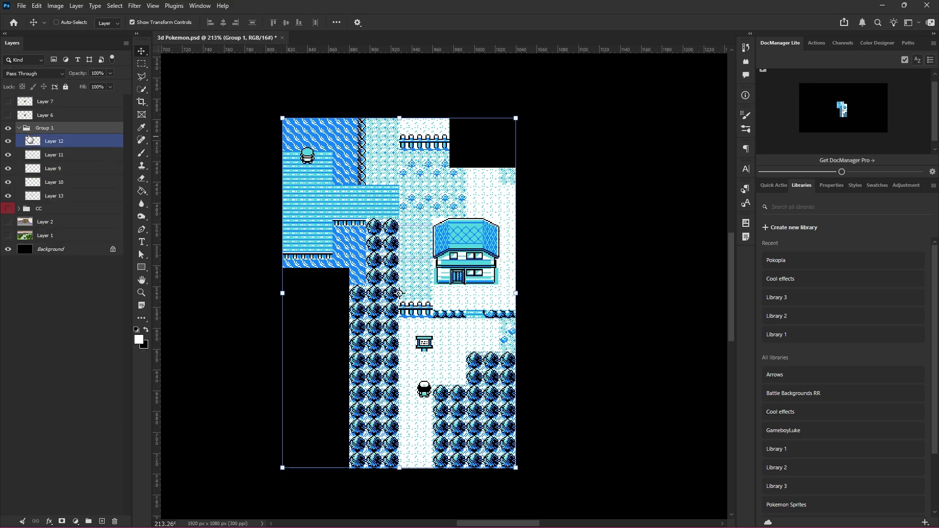
left_click(19, 128)
- Show Layer 6 and replace Layer 7 with a new layer holding only its game screen area, without the decorative border
left_click(45, 116)
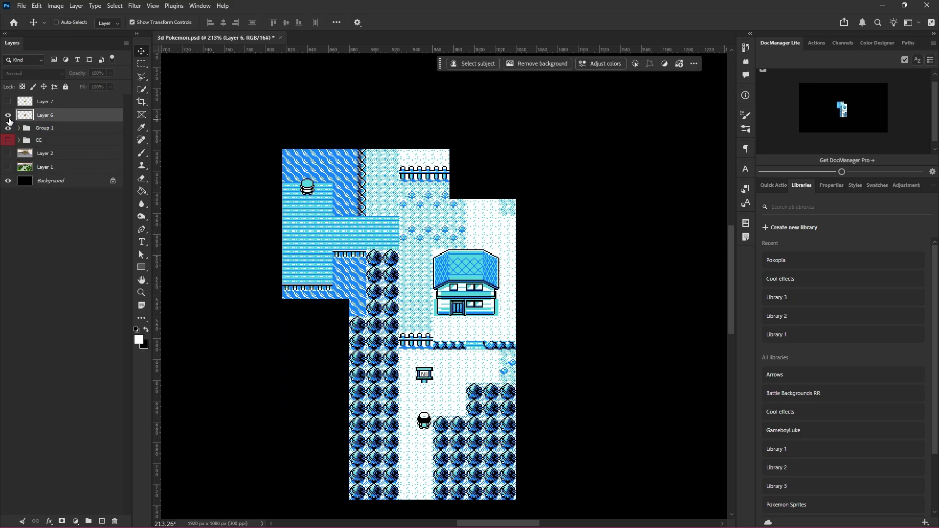
left_click(8, 117)
left_click(39, 102)
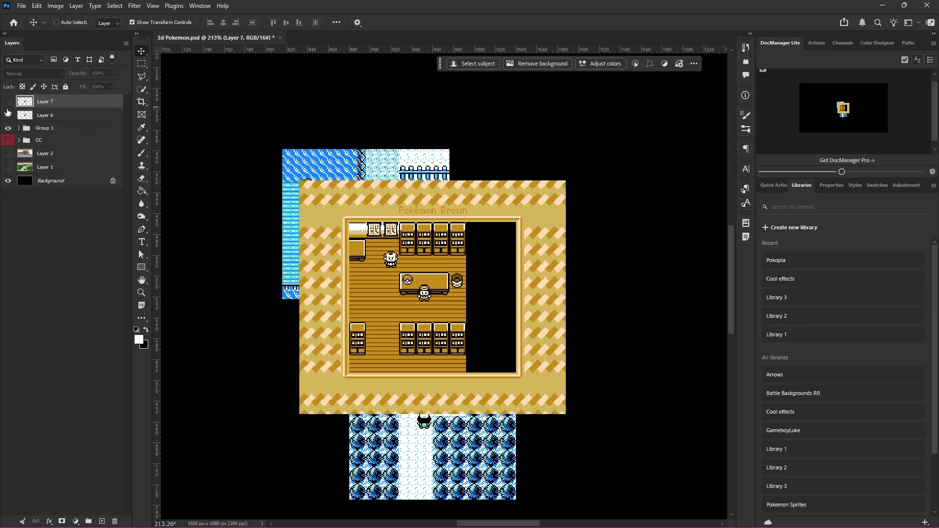
left_click(142, 64)
scroll(387, 247, "up", 5)
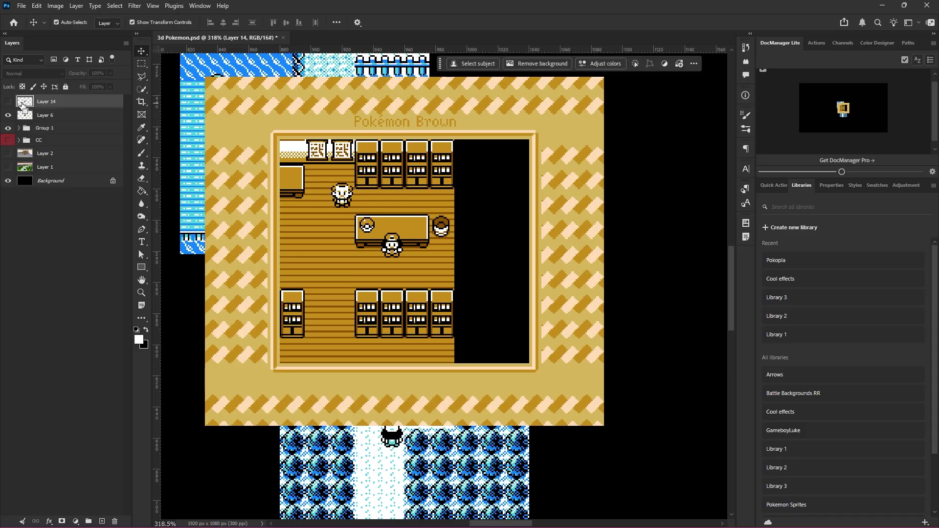
- Trim Layer 6 to the game screen outline of Layer 14, removing the Pokémon Brown border, and clear the selection
left_click(22, 104, "ctrl")
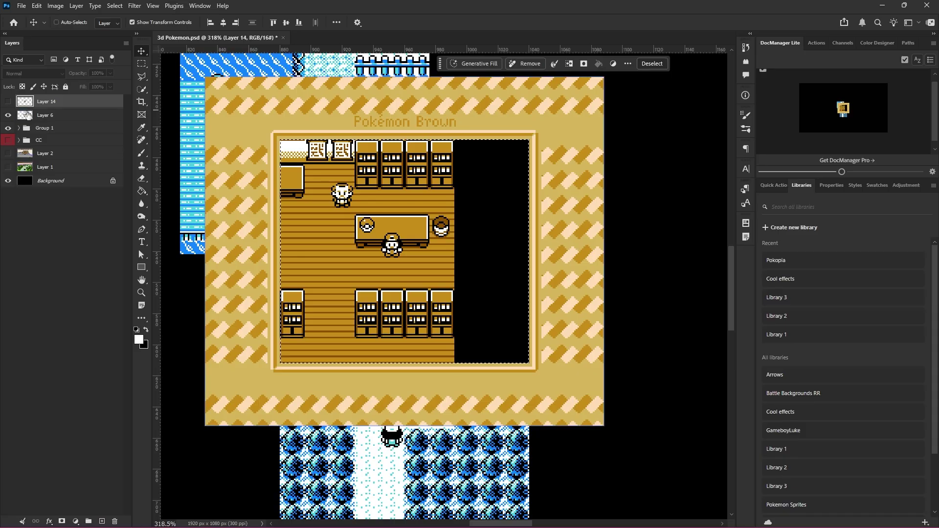
left_click(39, 115, "ctrl")
scroll(288, 177, "up", 2)
left_click(85, 100)
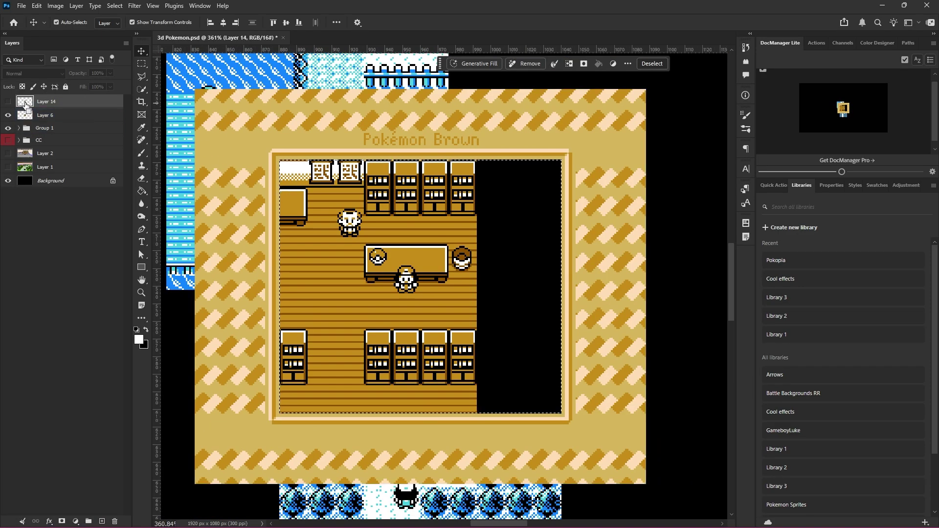
left_click(38, 116)
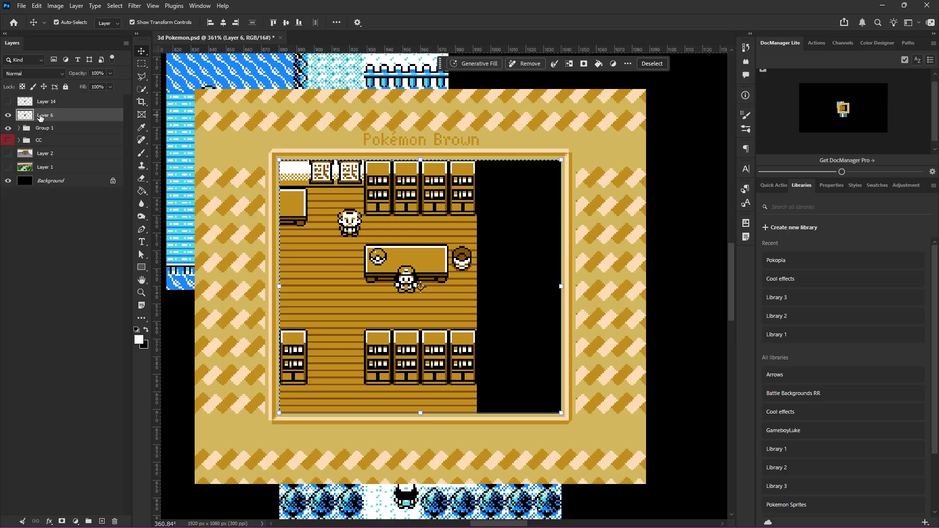
key("ctrl")
key("Delete")
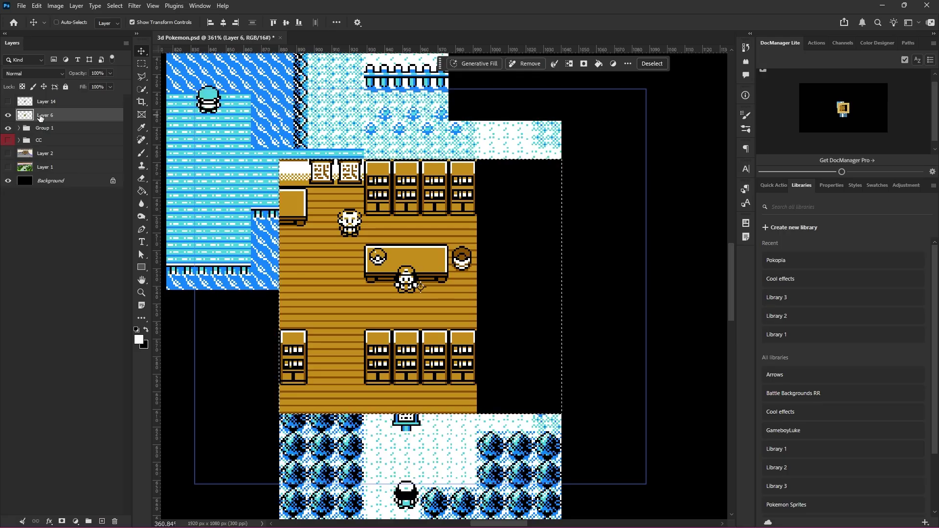
key("ctrl+d")
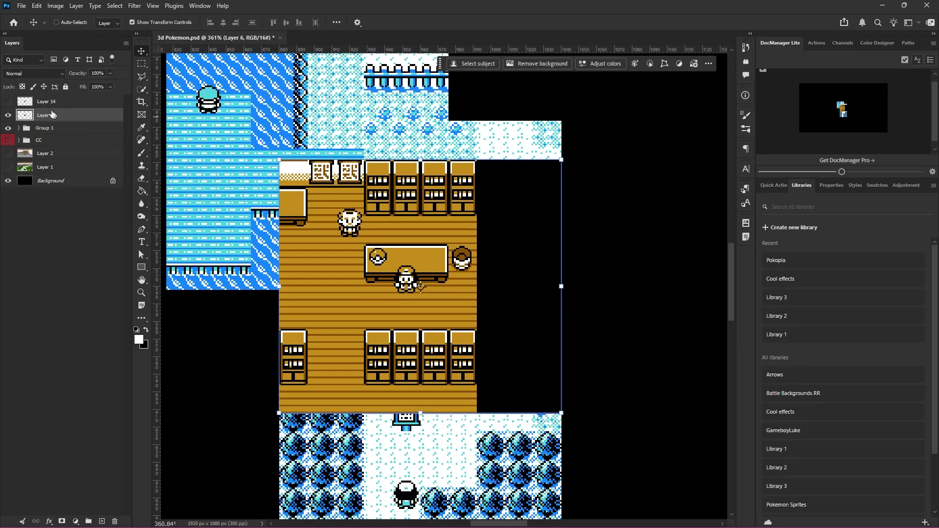
- Show Layer 14 and align its lab shelves and table over those in Layer 6, using 50% opacity to match them
left_click(30, 101)
left_click(8, 101)
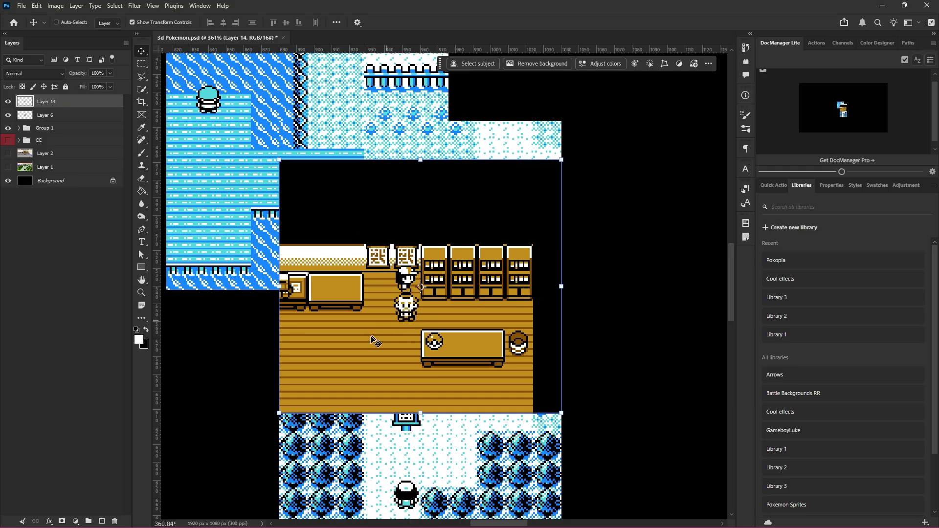
left_click_drag(371, 339, 340, 279)
key("5")
scroll(357, 271, "up", 2)
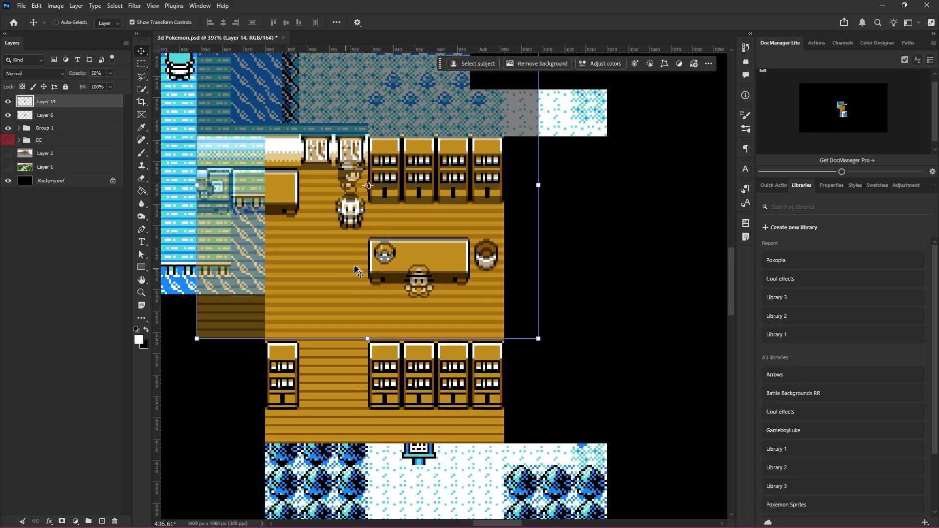
scroll(357, 271, "up", 5)
scroll(577, 196, "down", 8)
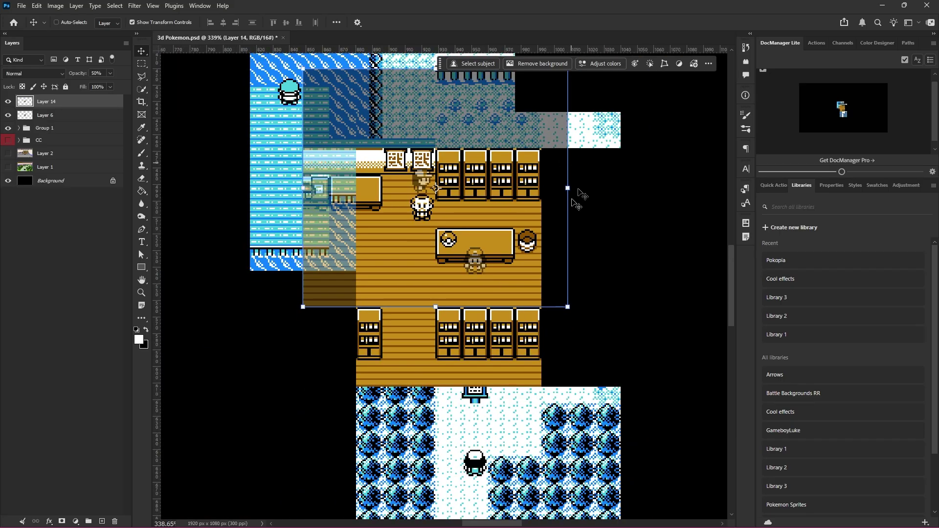
scroll(538, 210, "up", 2)
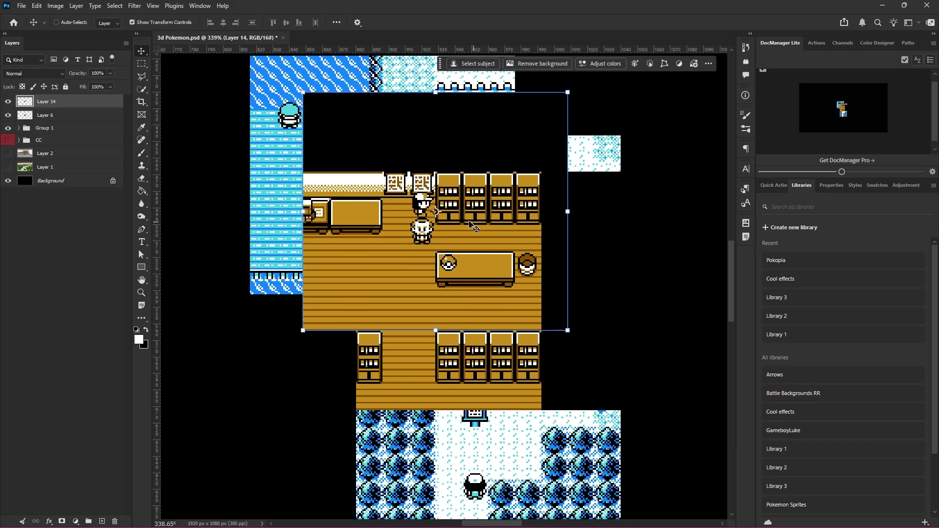
- Compare the lab room with Layer 14 hidden and shown, and delete Layer 14
left_click(8, 101)
left_click(8, 101)
left_click(7, 101)
left_click(8, 102)
left_click(8, 102)
left_click(8, 101)
left_click(8, 102)
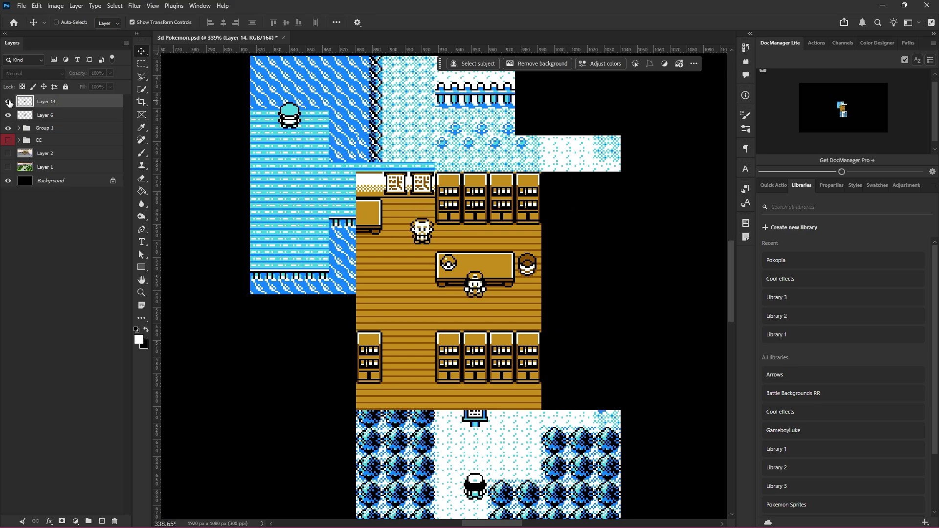
left_click(7, 101)
left_click(8, 101)
left_click(8, 101)
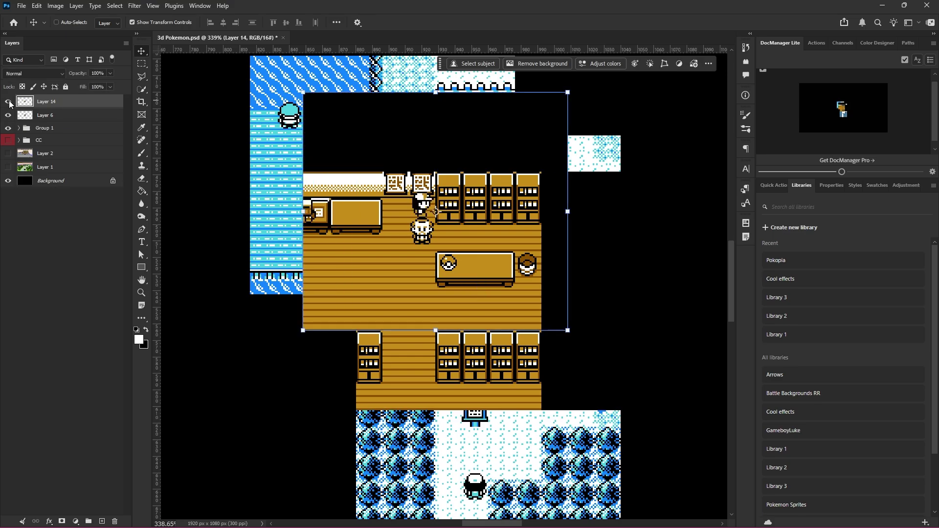
left_click(8, 101)
left_click(8, 102)
left_click(8, 101)
left_click(8, 102)
left_click(8, 101)
left_click(8, 100)
key("Delete")
- Copy the Poké Ball on the lab table and place two duplicates evenly in a row along the table
key("m")
scroll(457, 268, "up", 10)
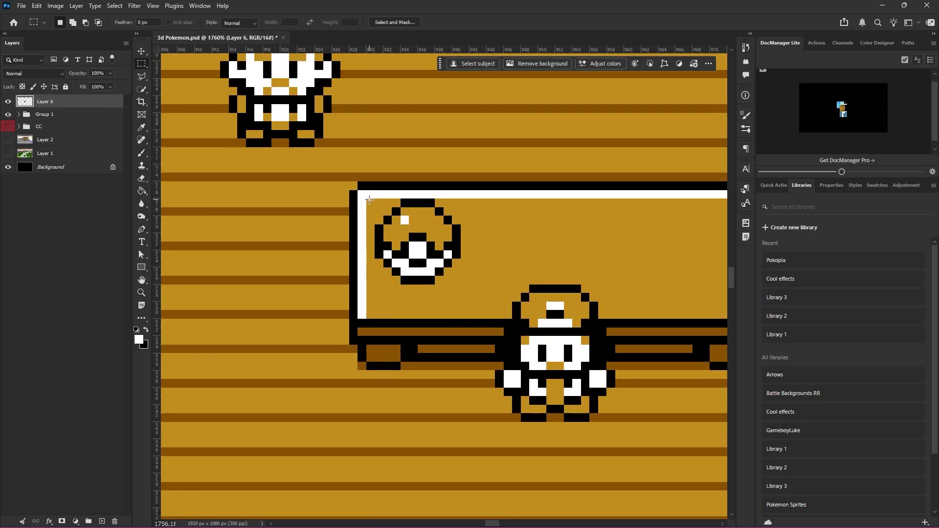
scroll(381, 235, "down", 3)
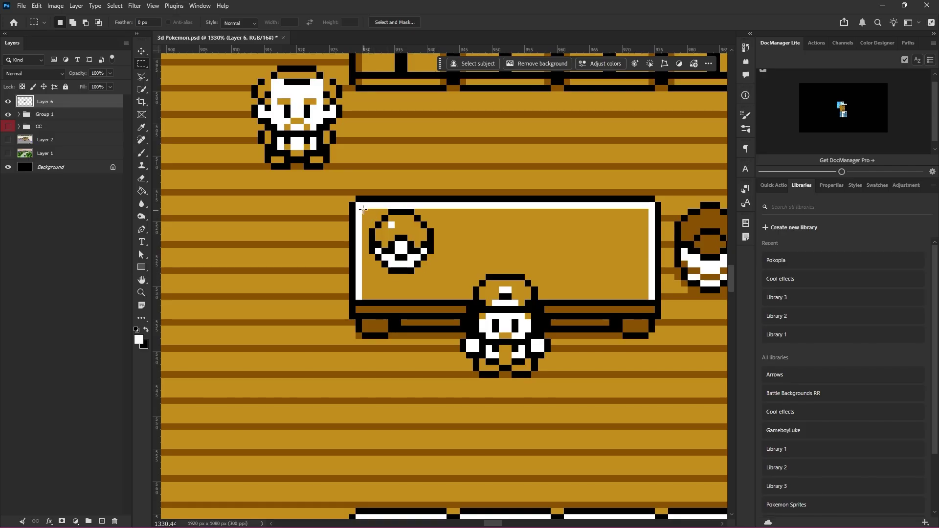
left_click_drag(370, 209, 429, 270)
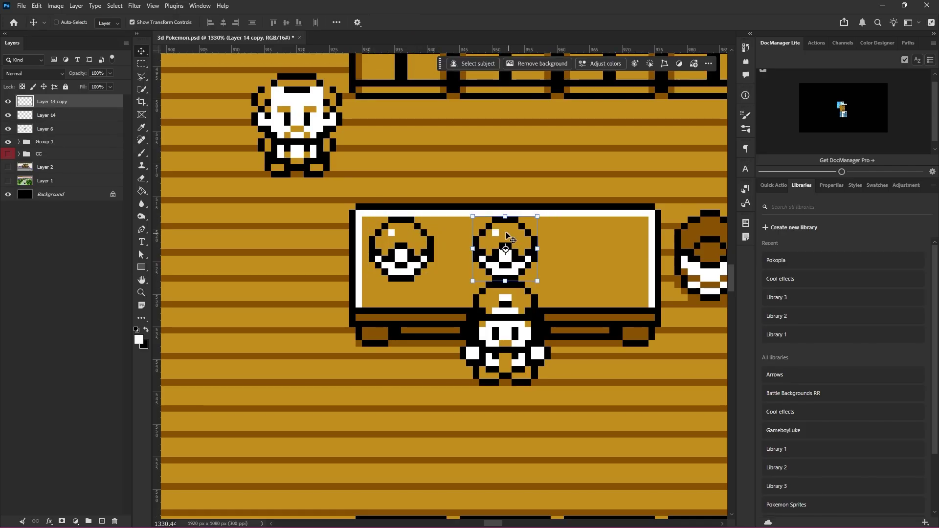
left_click_drag(506, 232, 609, 238)
scroll(431, 323, "down", 7)
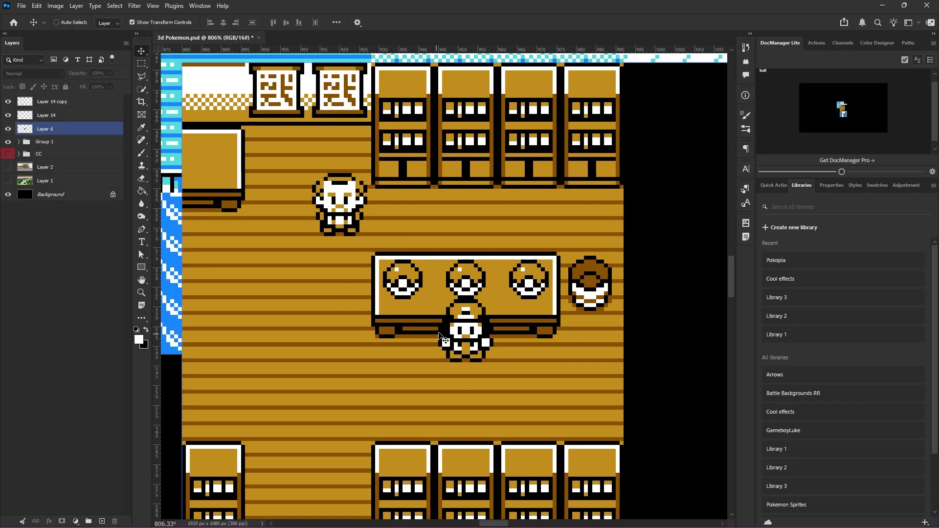
- Merge the two Poké Ball copy layers with Layer 6 into a single layer, and undo the merge
left_click(50, 130, "shift")
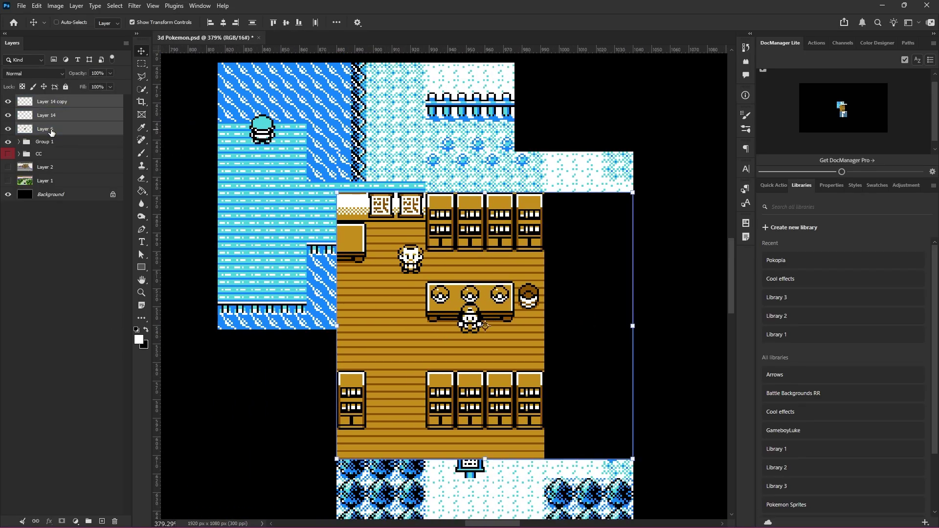
scroll(381, 205, "down", 2)
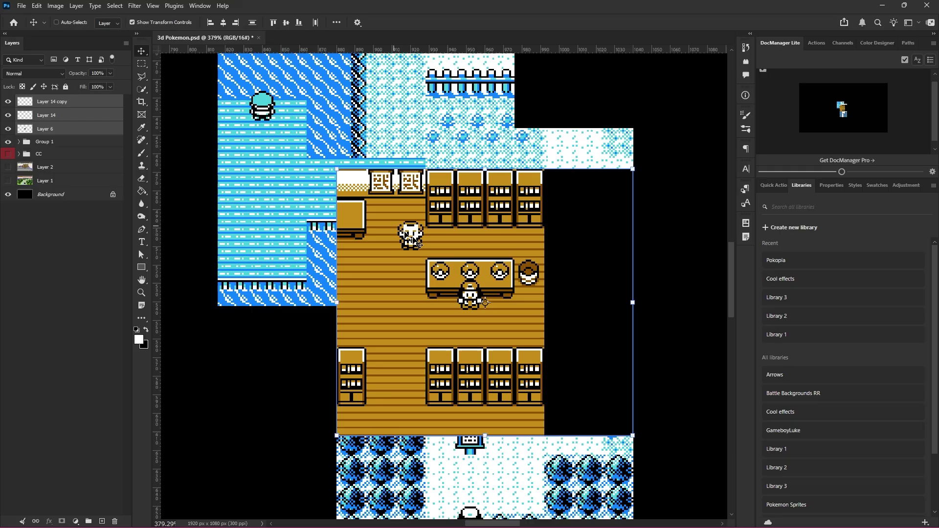
scroll(467, 265, "up", 4)
scroll(465, 297, "down", 7)
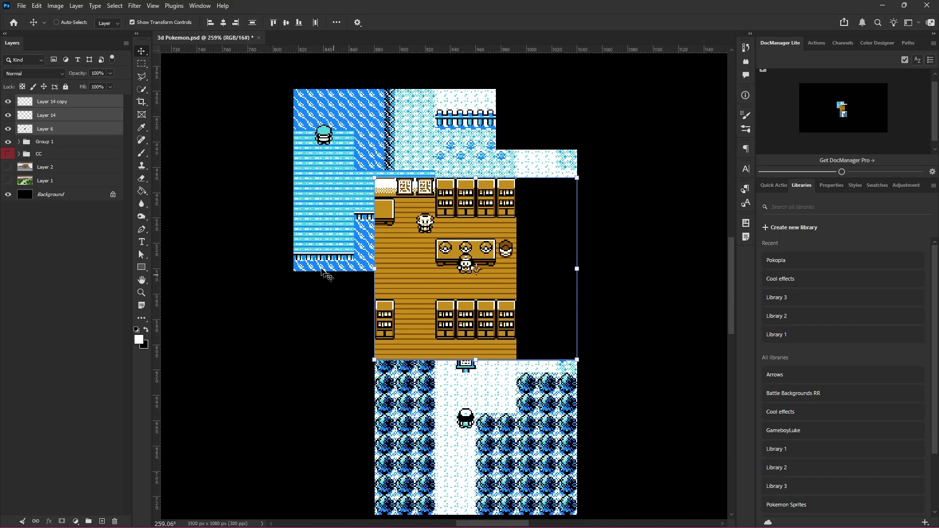
right_click(55, 123)
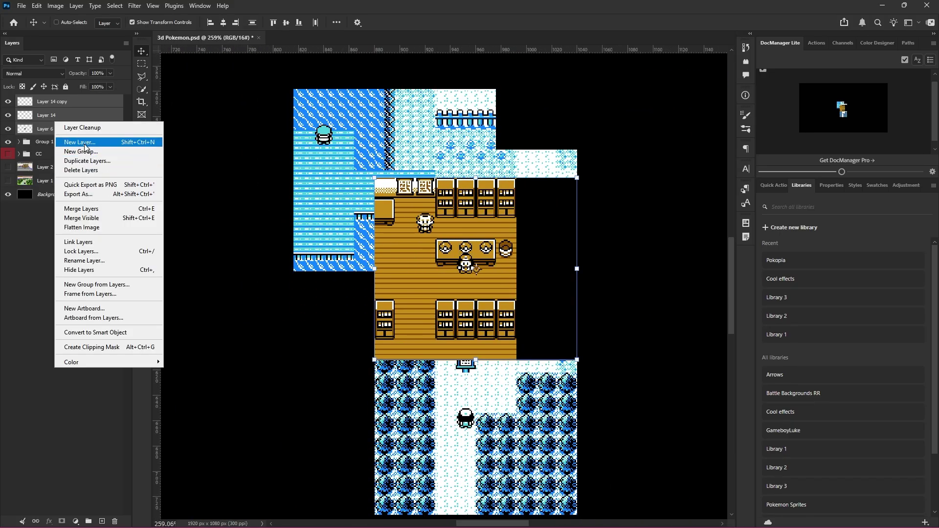
left_click(106, 208)
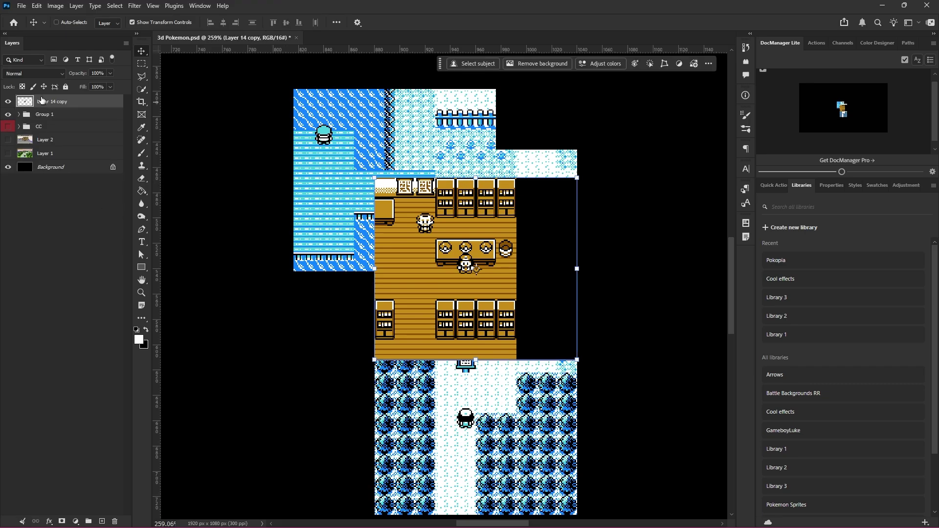
key("ctrl")
scroll(426, 268, "up", 10)
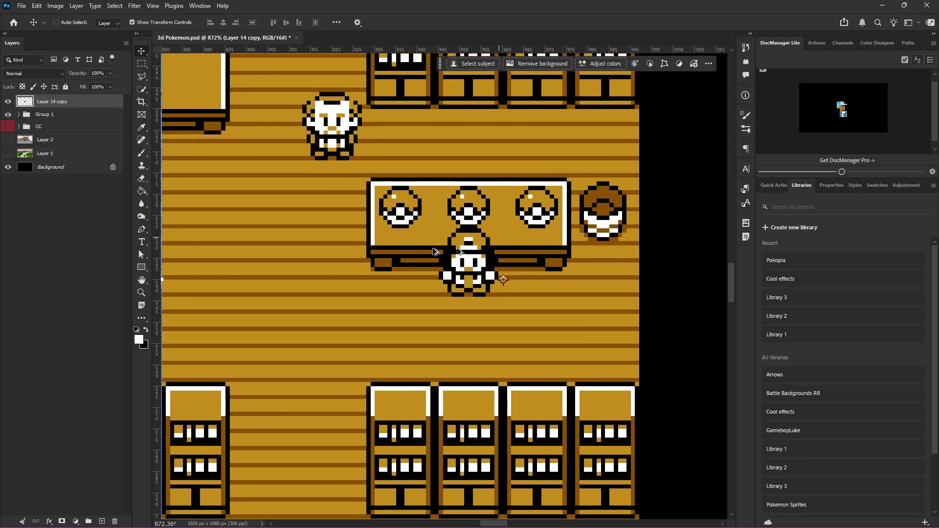
scroll(486, 235, "up", 5)
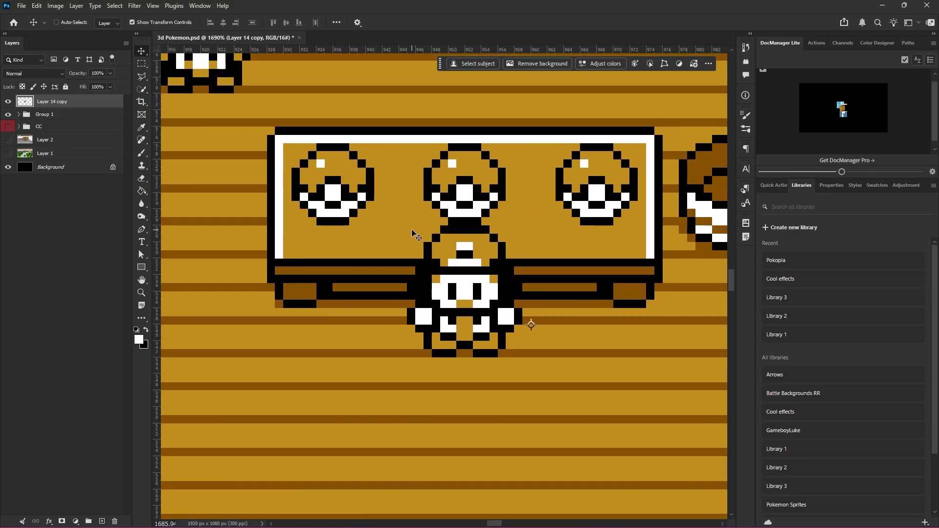
key("ctrl+z")
- Group Layer 14 copy, Layer 14 and Layer 6 into a new layer group
left_click(27, 117)
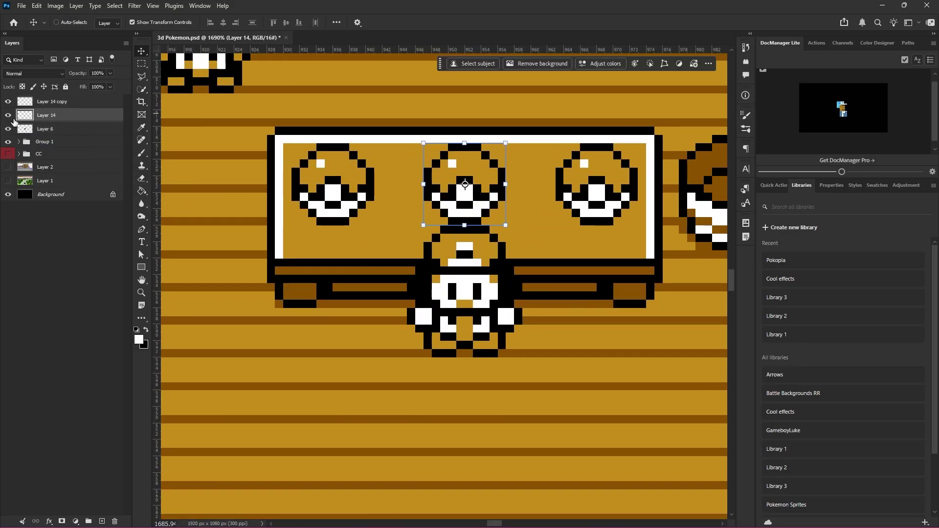
left_click(58, 128, "shift")
left_click(56, 102, "shift")
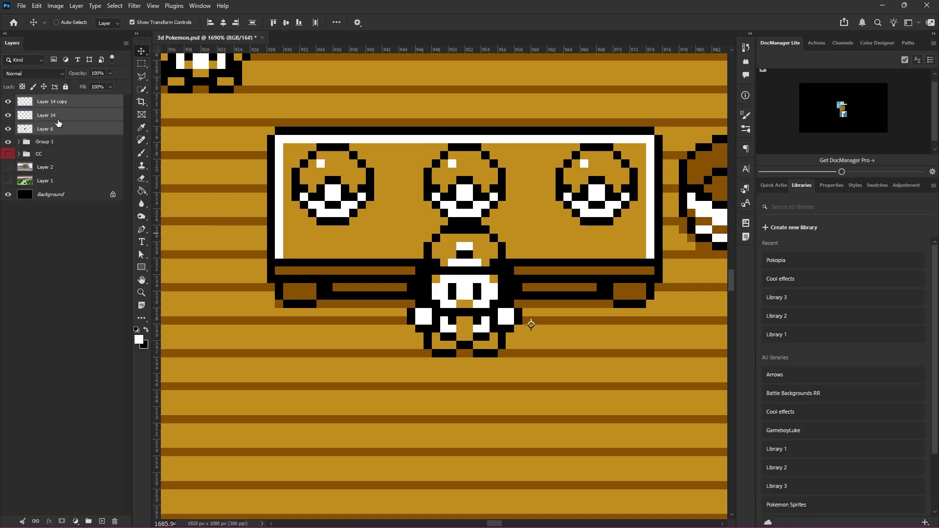
left_click(61, 103)
left_click(67, 131, "shift")
left_click(89, 522)
- Move Group 2 and Group 1 together beneath the CC group in the layer stack
left_click(57, 114, "shift")
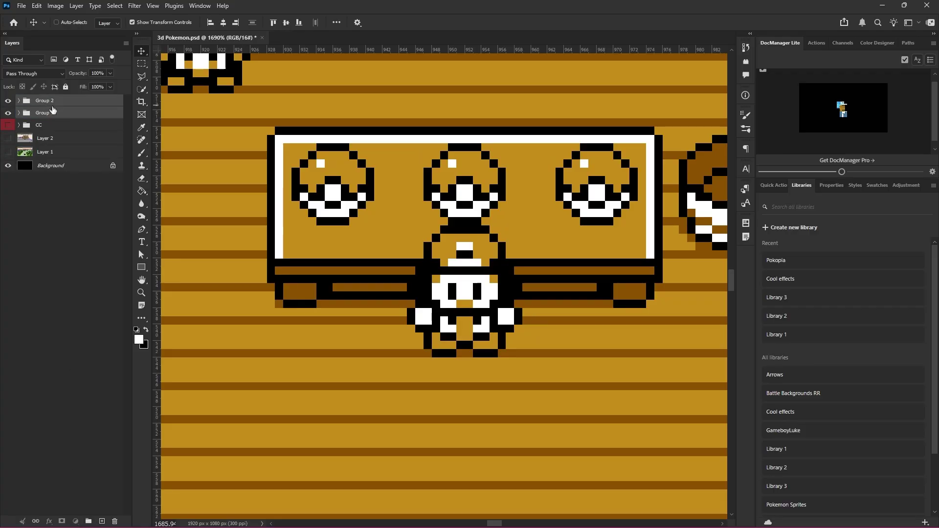
left_click_drag(56, 114, 51, 138)
left_click(57, 226)
scroll(504, 289, "down", 10)
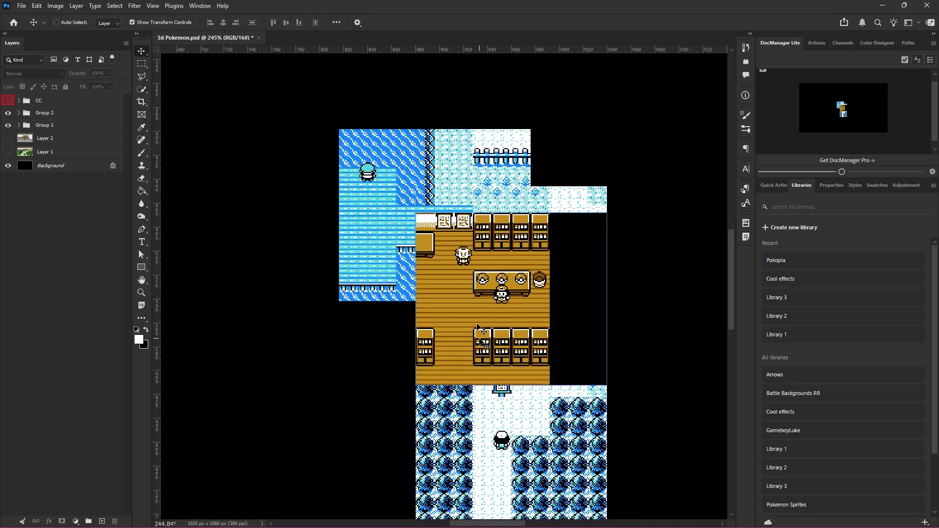
scroll(422, 299, "down", 4)
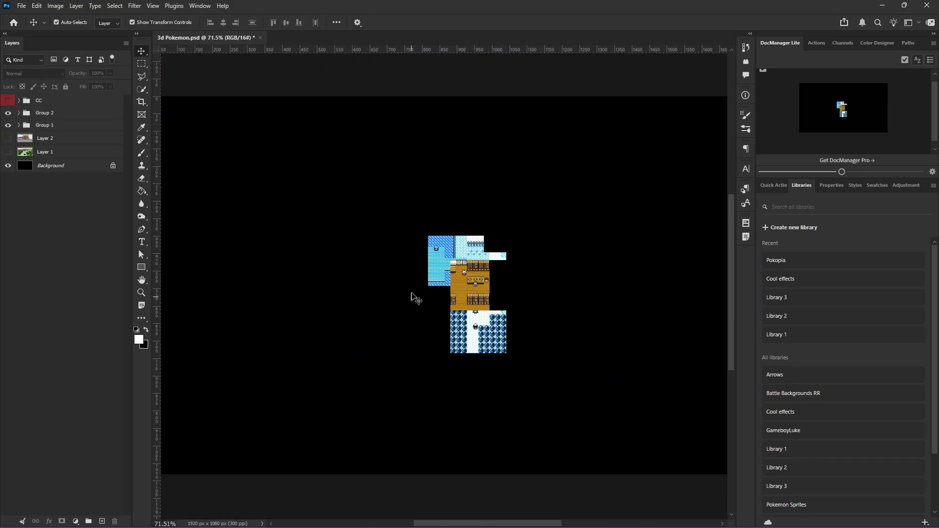
scroll(411, 294, "down", 3)
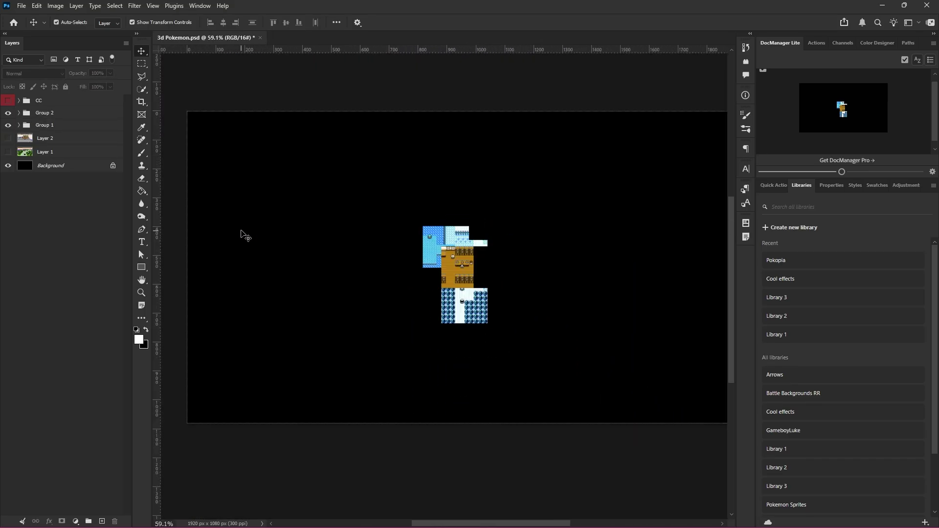
- Duplicate Group 2 and Group 1 to directly above the Background layer and hide both copies
left_click(47, 125)
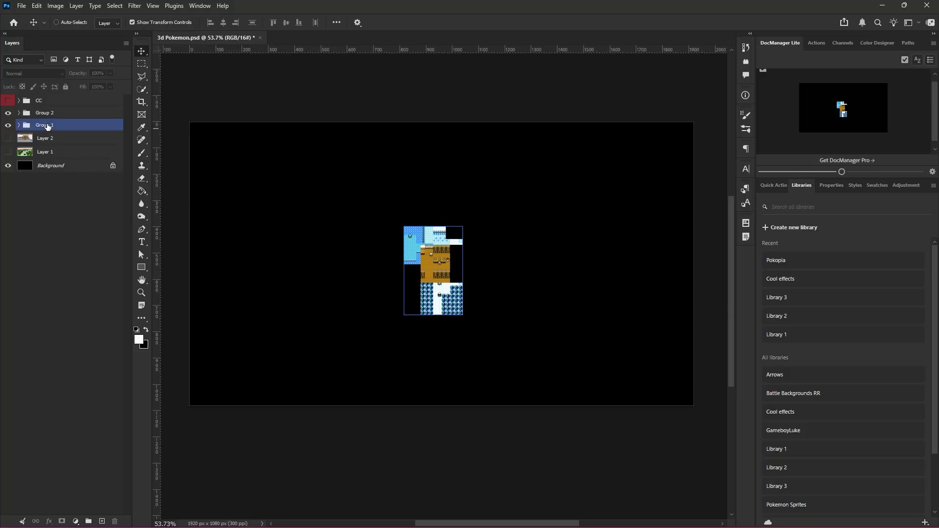
left_click(47, 113, "shift")
left_click_drag(47, 123, 13, 166)
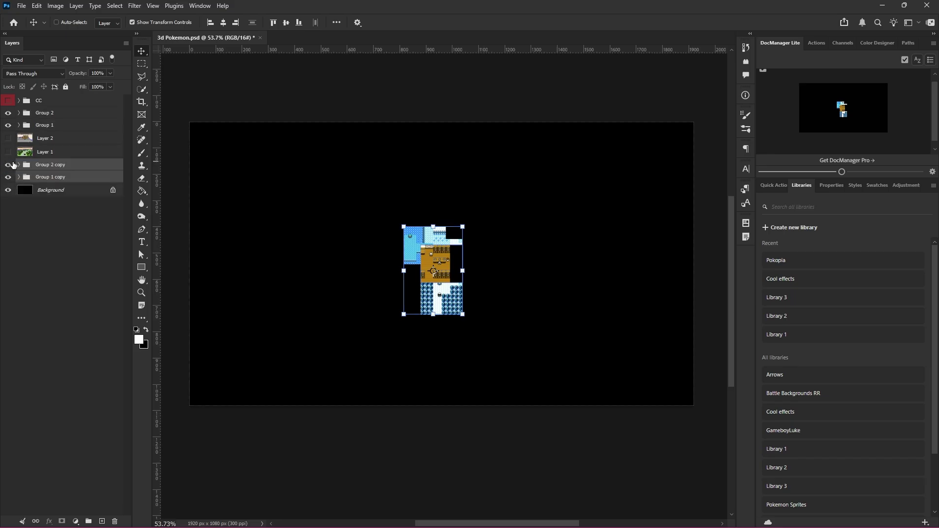
left_click(58, 167)
left_click(56, 178)
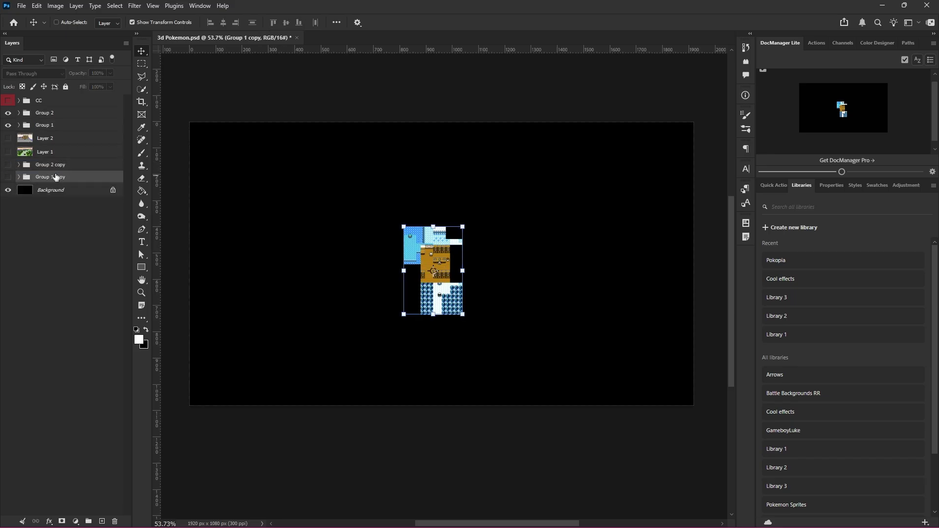
left_click(53, 156)
left_click(57, 166)
scroll(418, 262, "up", 7)
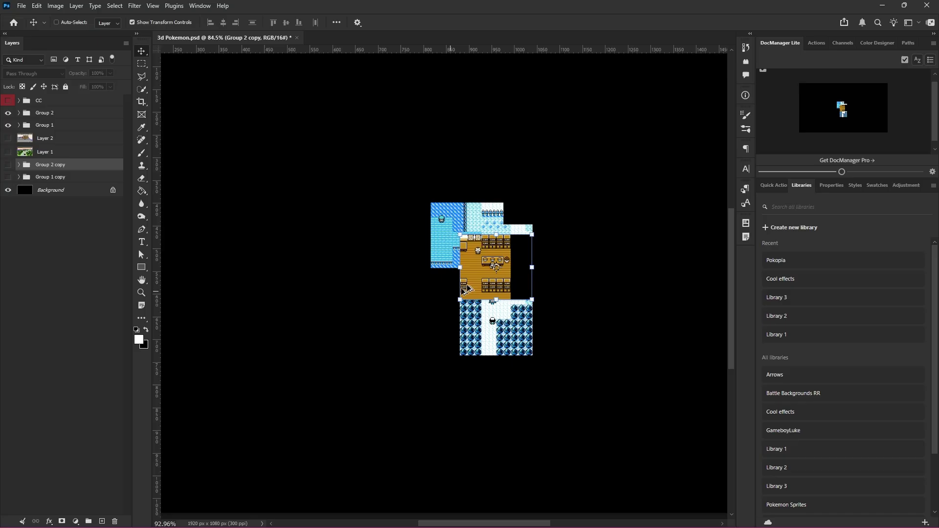
left_click_drag(533, 247, 486, 216)
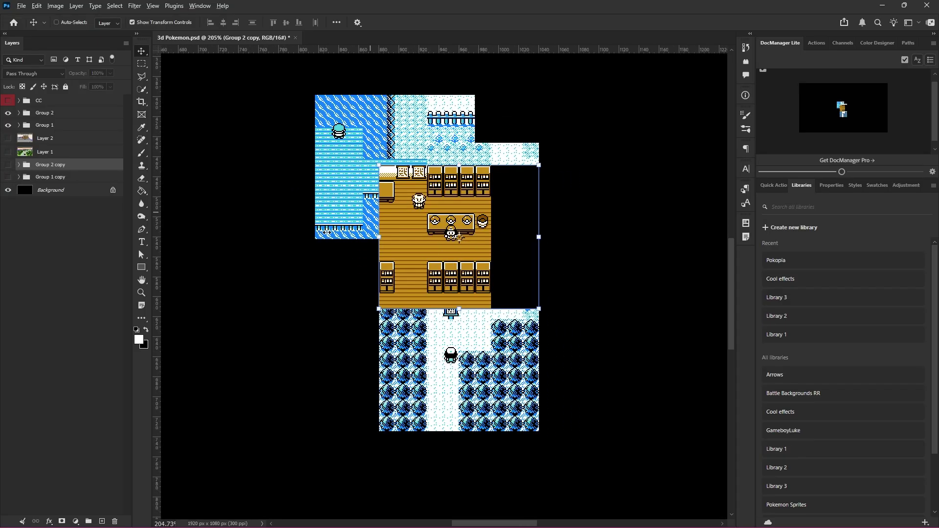
scroll(327, 233, "down", 2)
scroll(389, 237, "down", 3)
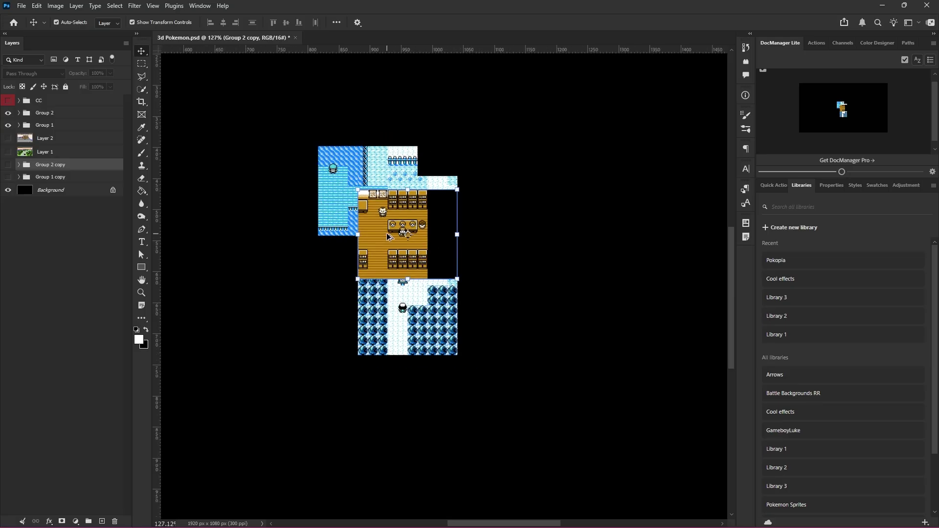
scroll(389, 237, "down", 5)
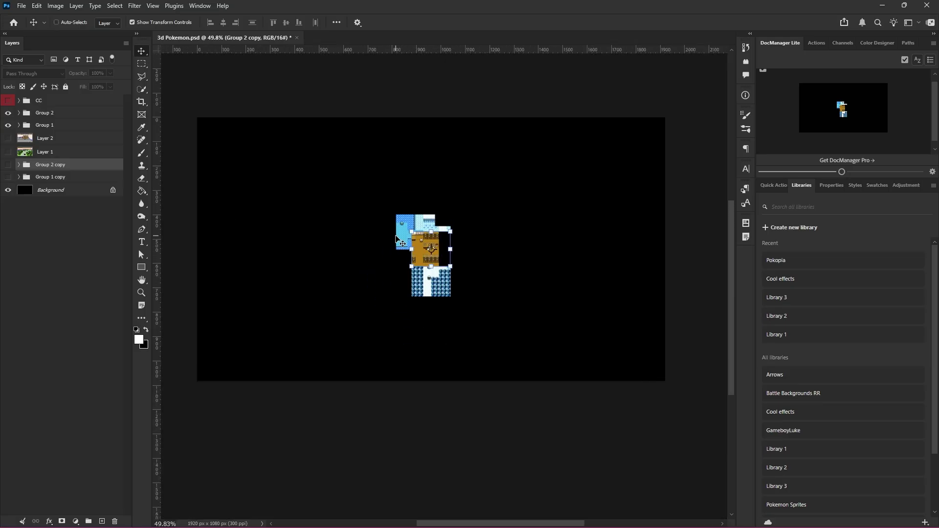
scroll(389, 232, "up", 2)
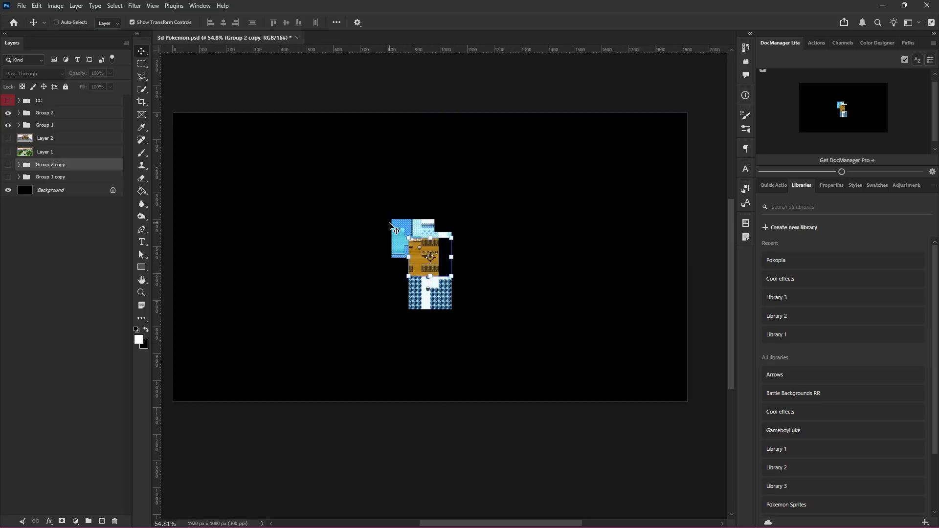
scroll(390, 223, "up", 1)
scroll(389, 223, "left", 2)
left_click(88, 125)
left_click(88, 113, "shift")
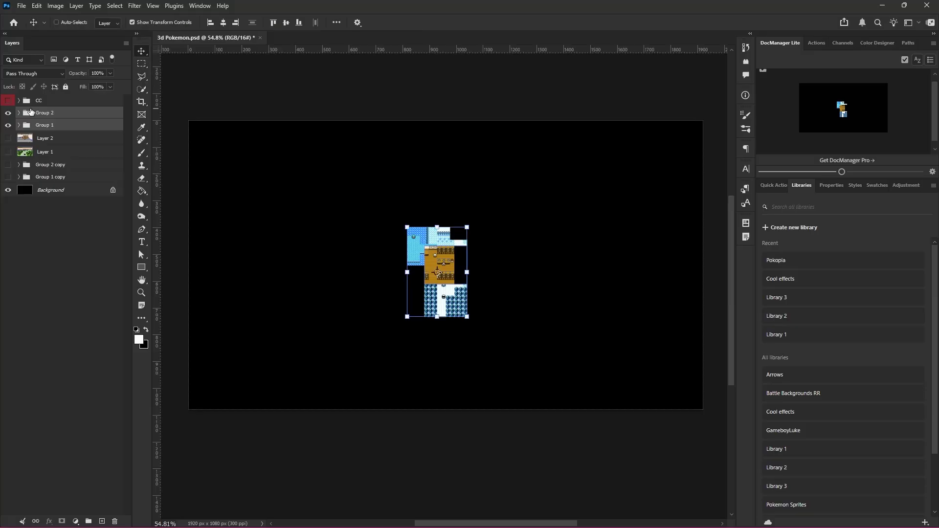
left_click_drag(46, 118, 57, 122)
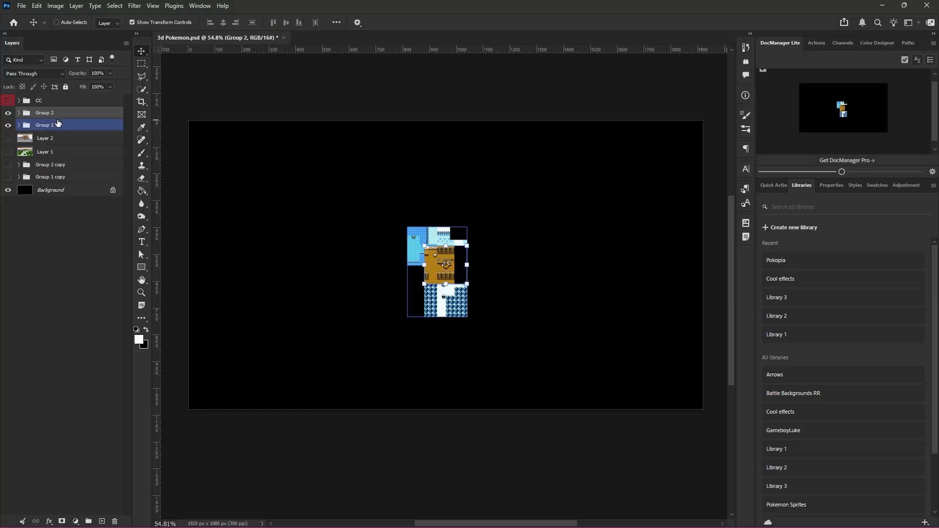
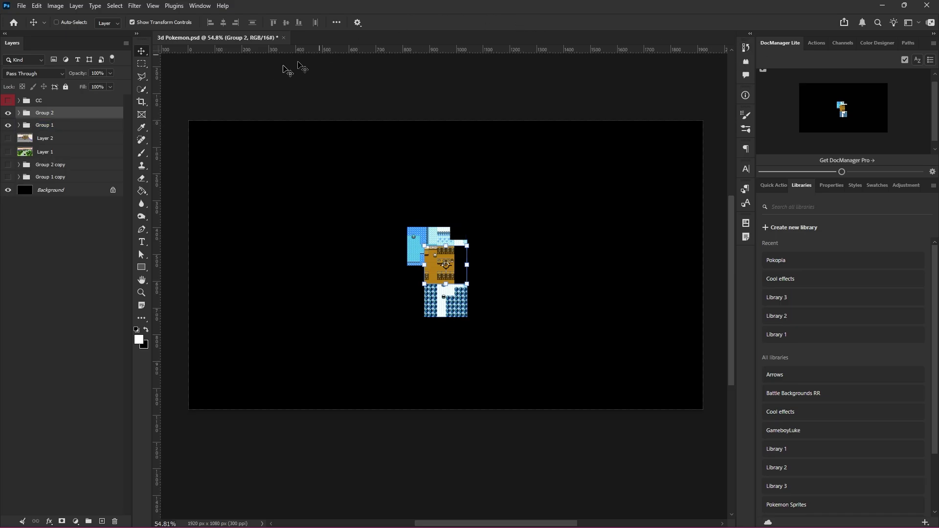
left_click(142, 60)
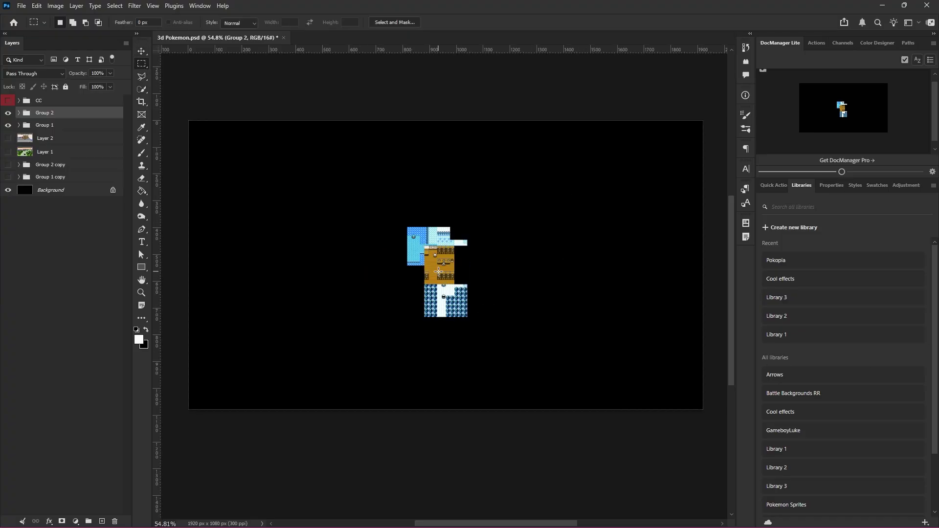
left_click(26, 167)
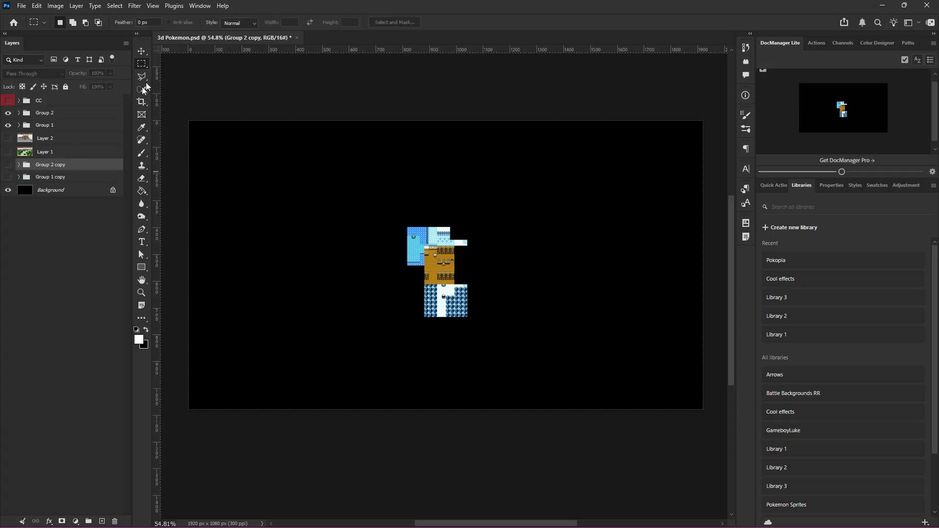
key("v")
left_click(61, 291)
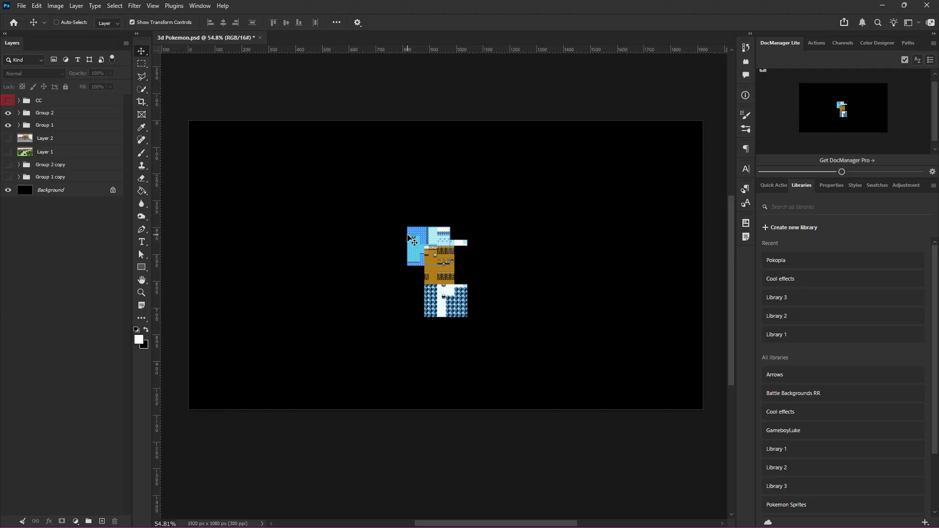
left_click(39, 152)
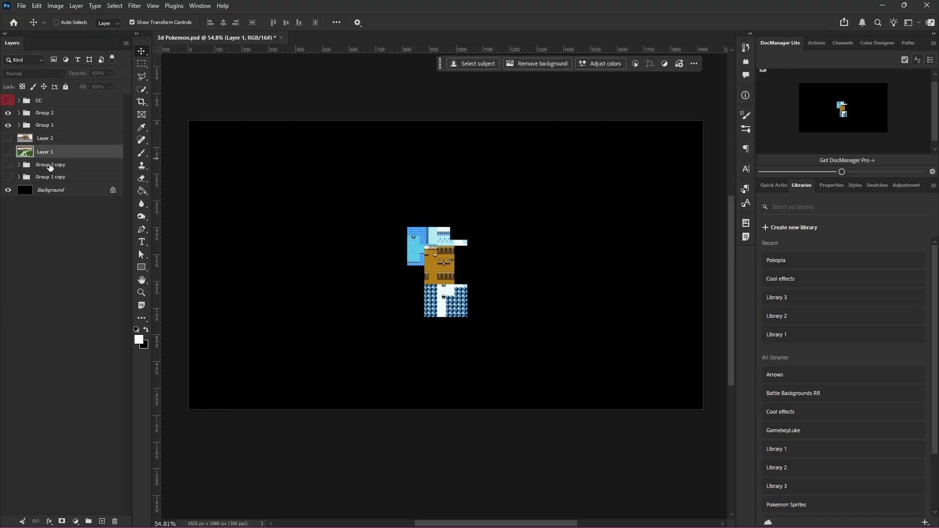
left_click(50, 166)
left_click(140, 68)
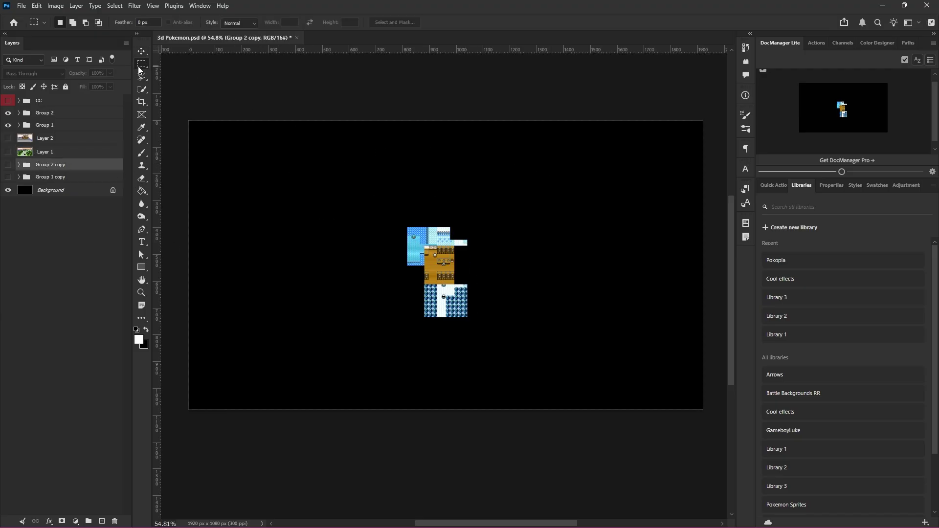
left_click(142, 51)
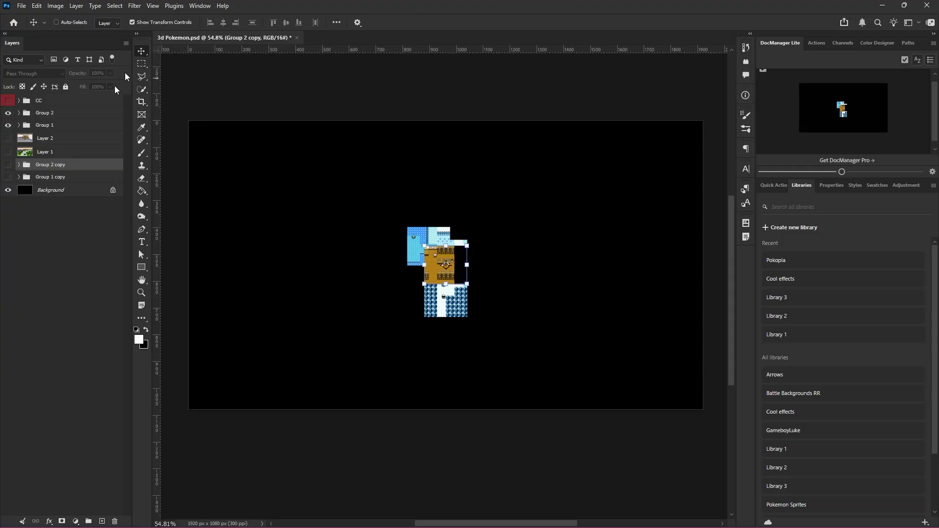
- Show Layer 2 and Layer 1, duplicate both to directly above the Background layer, and hide the duplicates
left_click(24, 144)
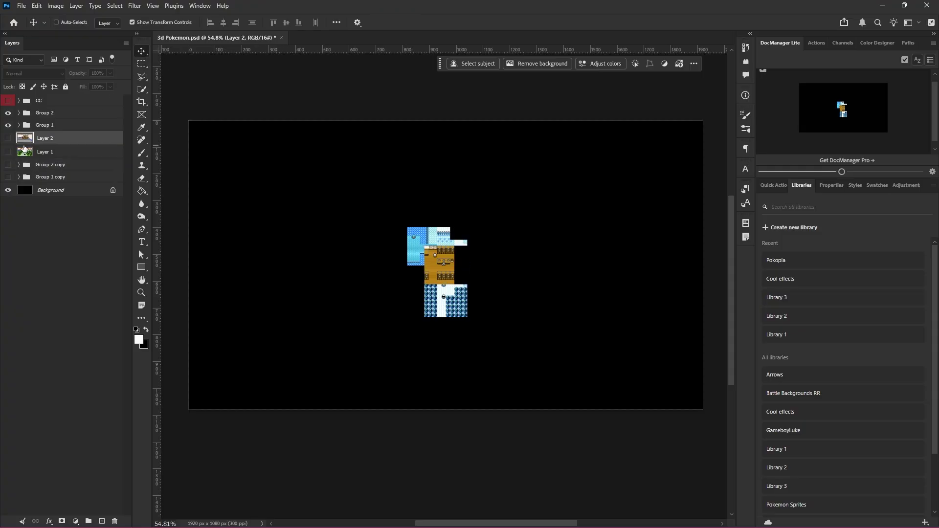
left_click(59, 150, "shift")
left_click(37, 143)
left_click(8, 138)
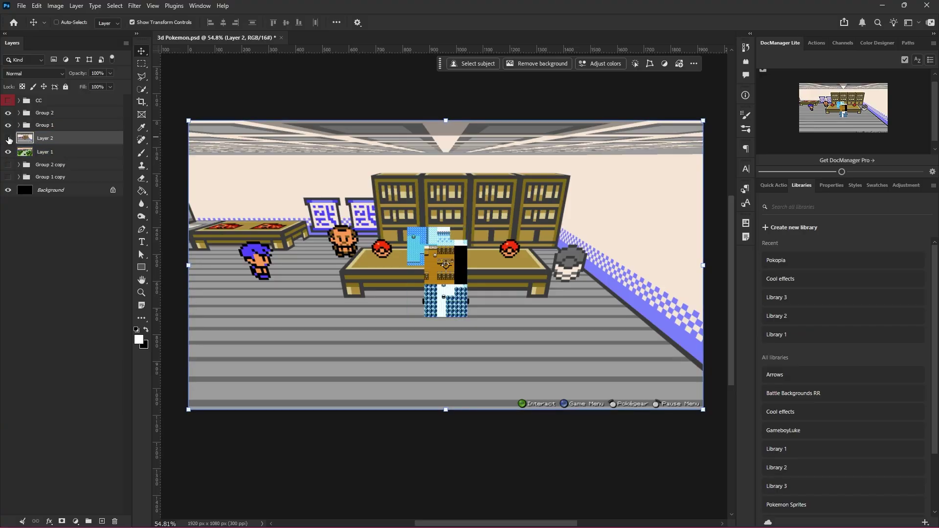
left_click(8, 138)
left_click(7, 139)
left_click(44, 151, "shift")
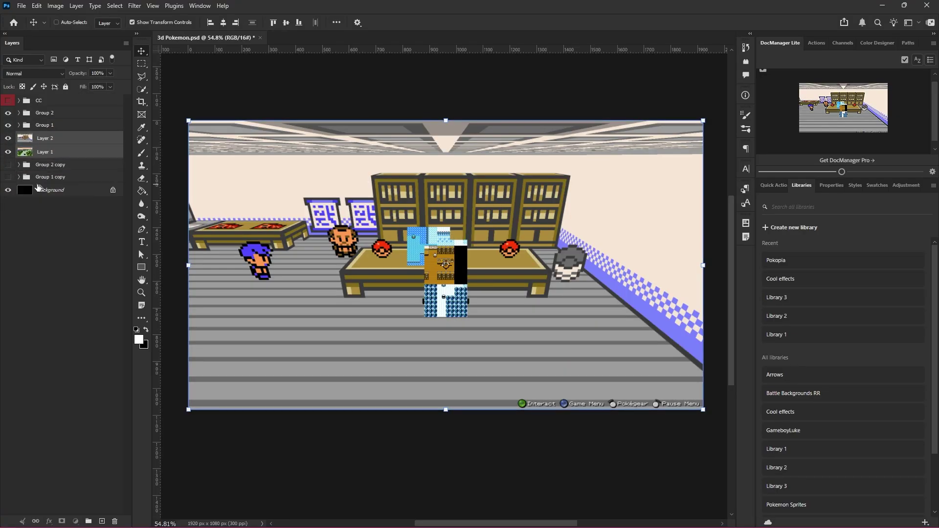
left_click_drag(38, 188, 8, 203)
- Create a new layer group above Group 2 copy and name it "backup"
left_click(40, 152)
left_click(43, 139)
left_click(43, 150)
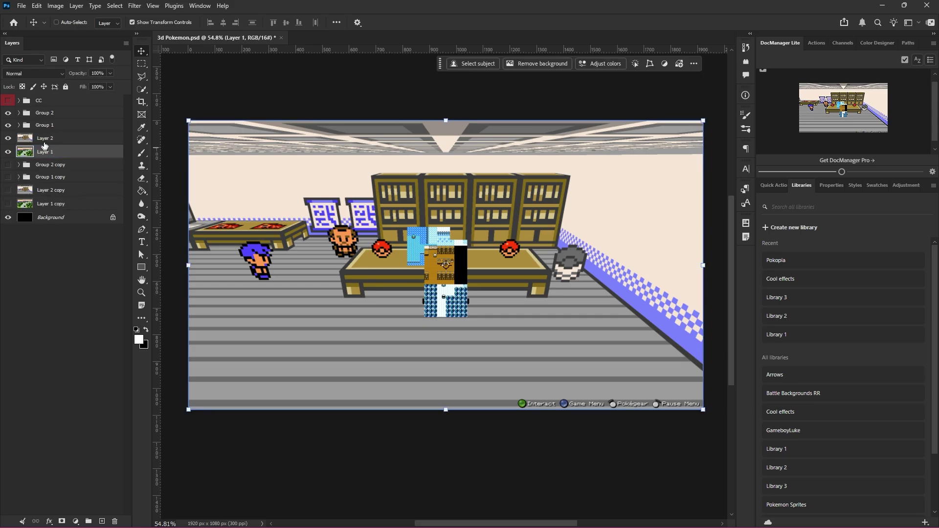
left_click(49, 165)
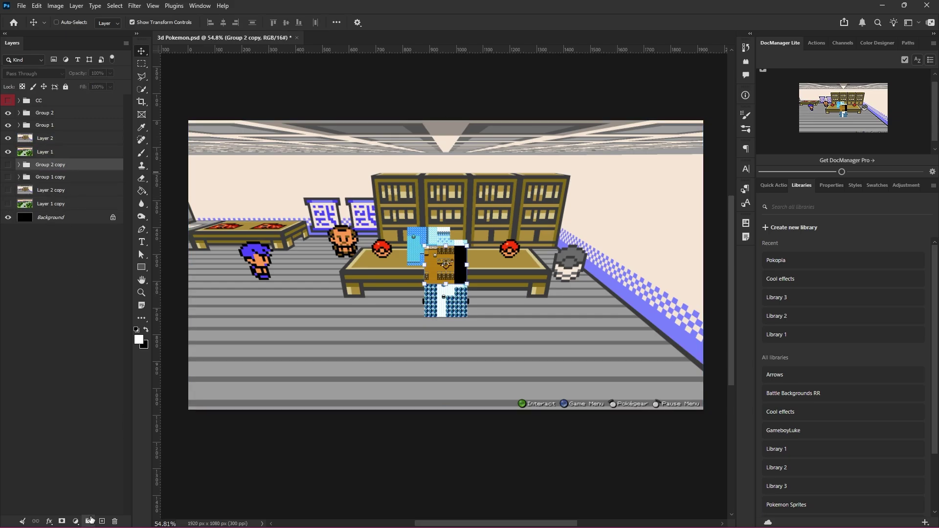
left_click(89, 521)
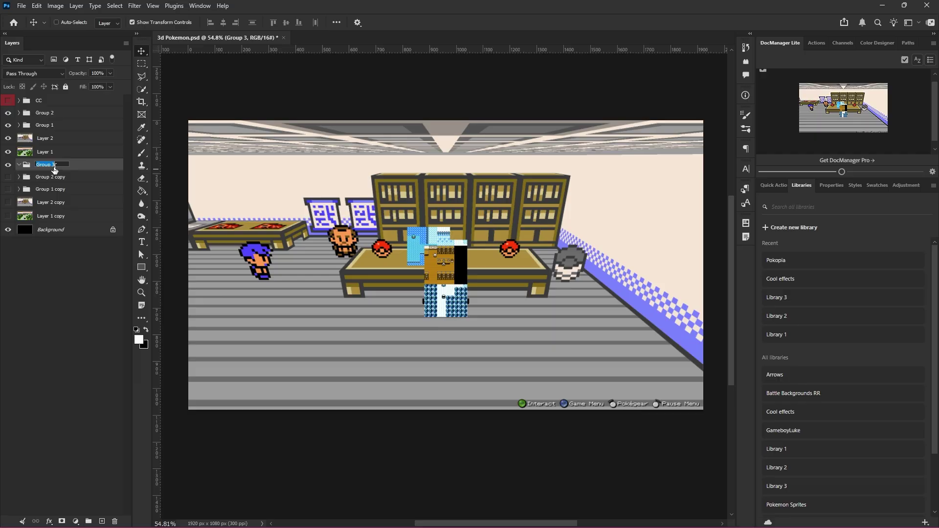
type("backup")
key("Return")
- Move the two group copies and two layer copies into the backup group, and lock and hide that group without a colour label
left_click(45, 177)
left_click(51, 216, "shift")
left_click_drag(52, 216, 25, 165)
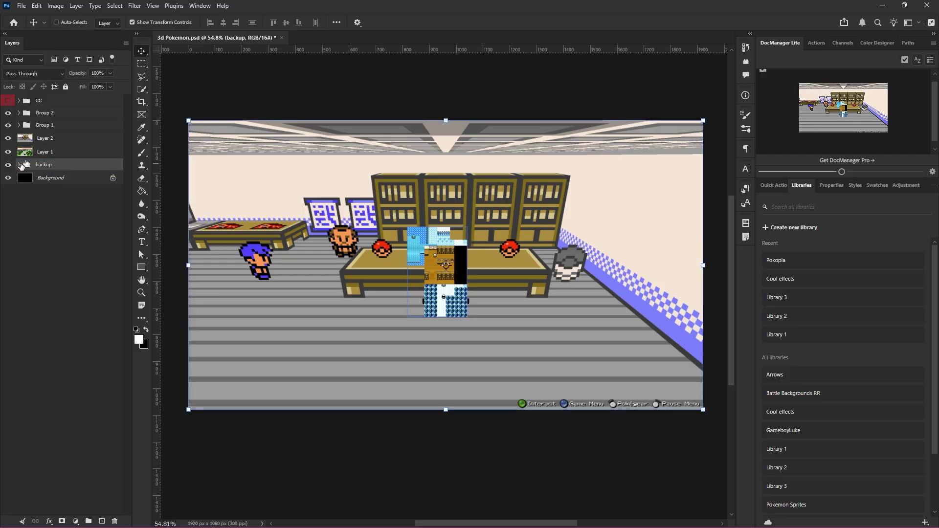
left_click(66, 87)
left_click(48, 180)
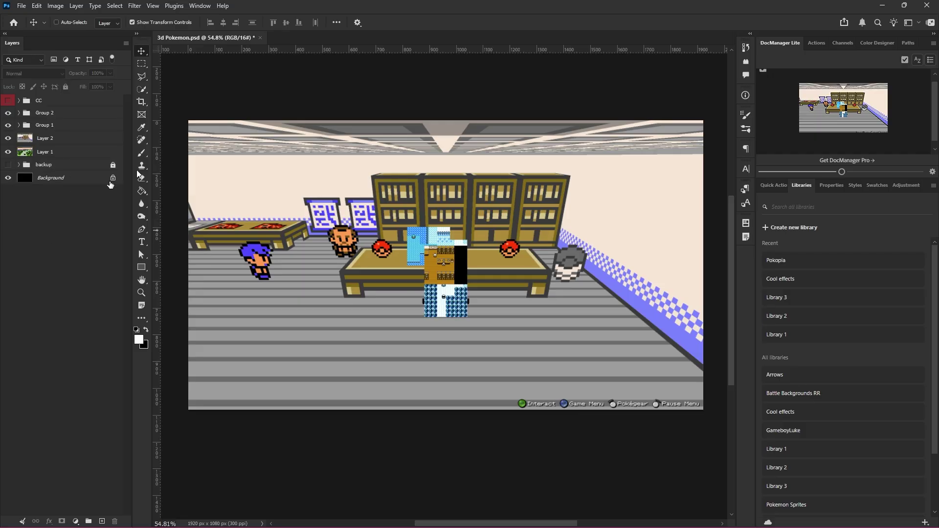
right_click(9, 168)
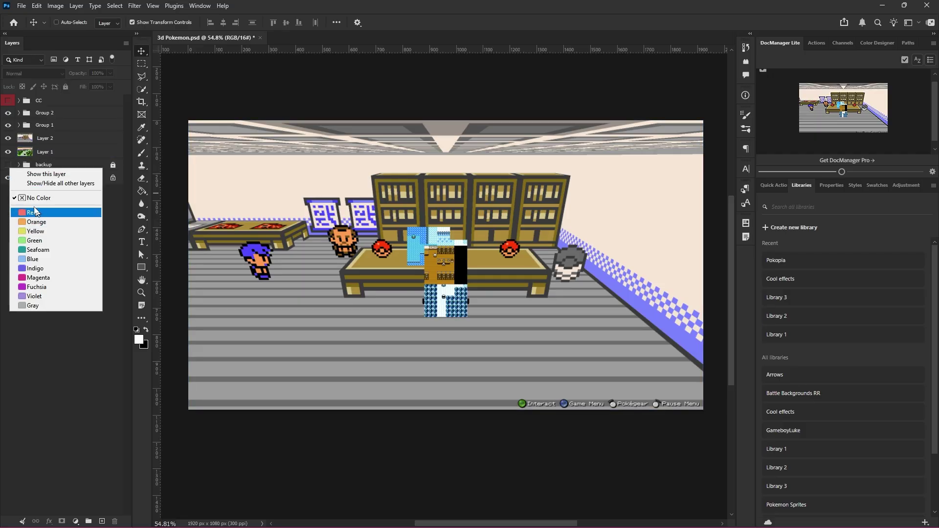
left_click(30, 198)
- Show the CC group and hide Group 2, Group 1, Layer 2 and Layer 1
left_click(44, 152)
left_click(8, 100)
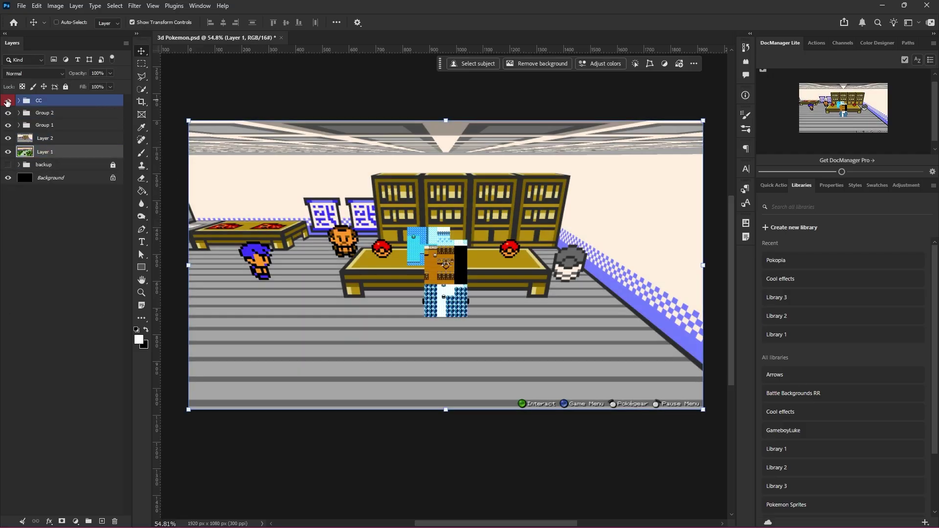
left_click(49, 206)
left_click(8, 114)
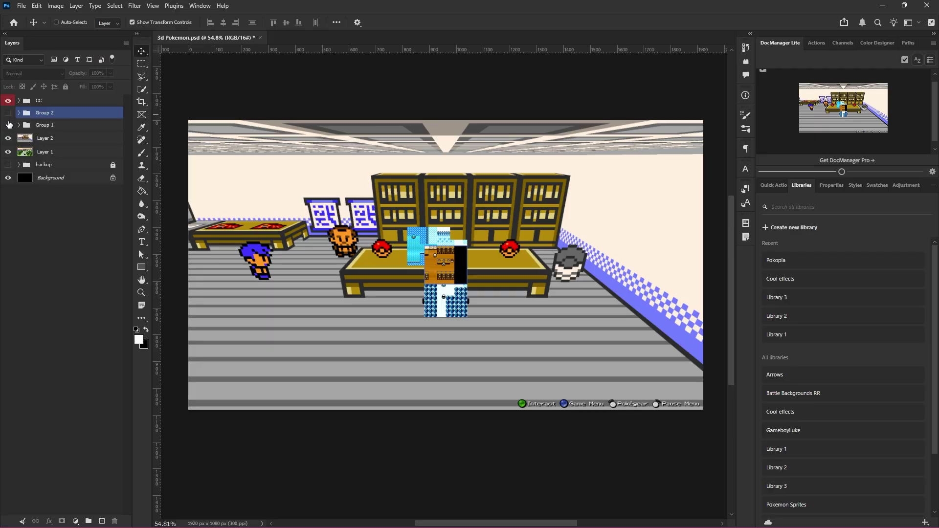
left_click(9, 124)
left_click(8, 138)
left_click(7, 152)
- Show Layer 2 and scale the 3D lab screenshot to 200%
left_click(51, 139)
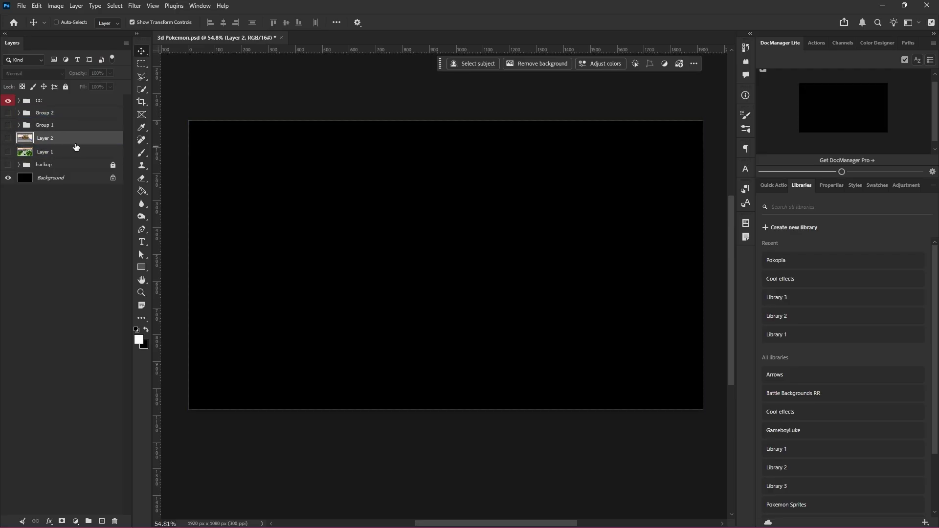
scroll(287, 233, "up", 1)
scroll(287, 233, "left", 2)
scroll(289, 227, "right", 2)
scroll(288, 223, "up", 1)
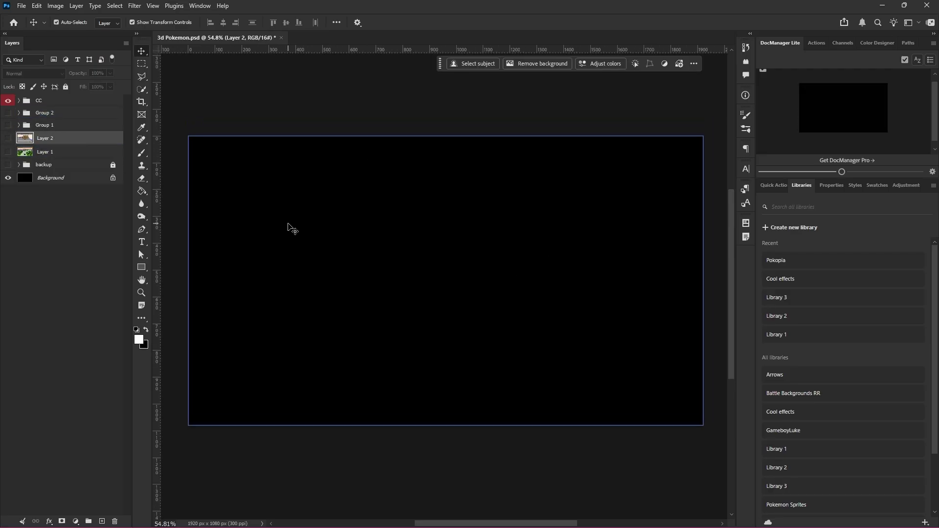
scroll(358, 248, "right", 1)
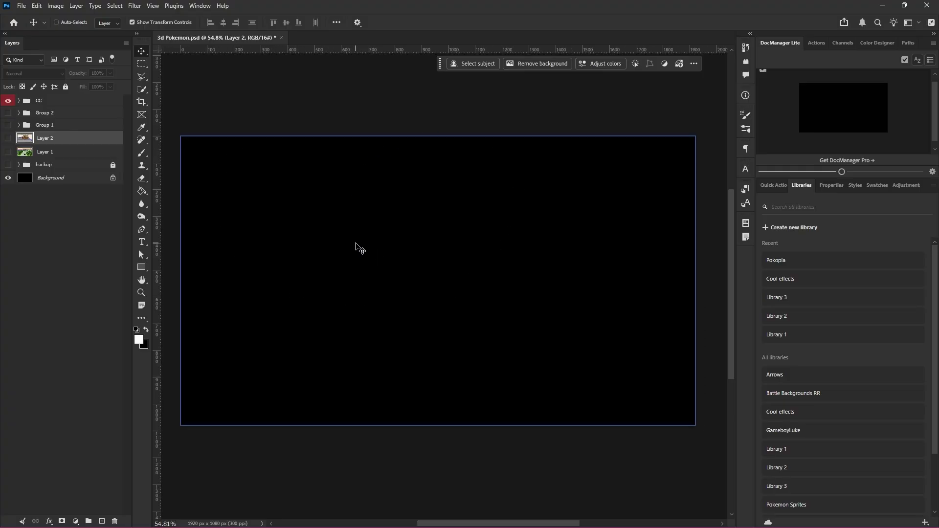
scroll(353, 246, "left", 2)
scroll(353, 246, "right", 1)
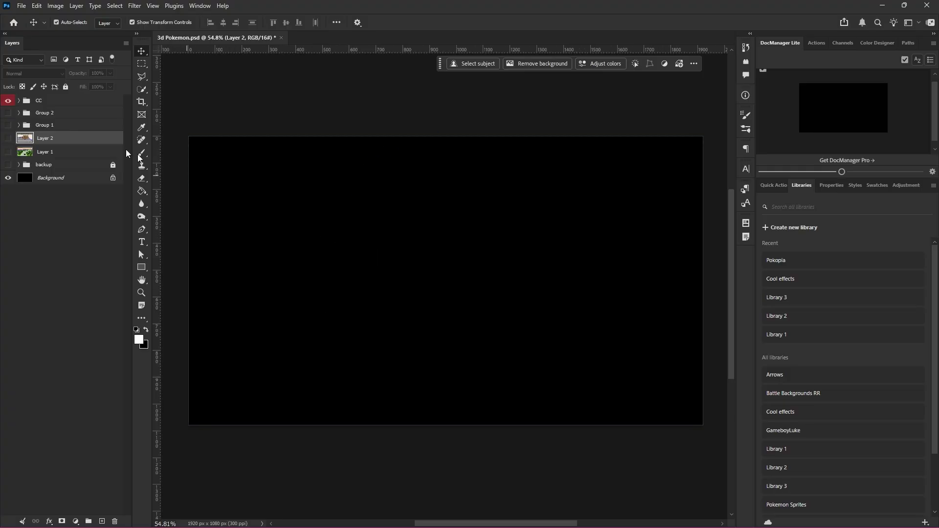
left_click(7, 139)
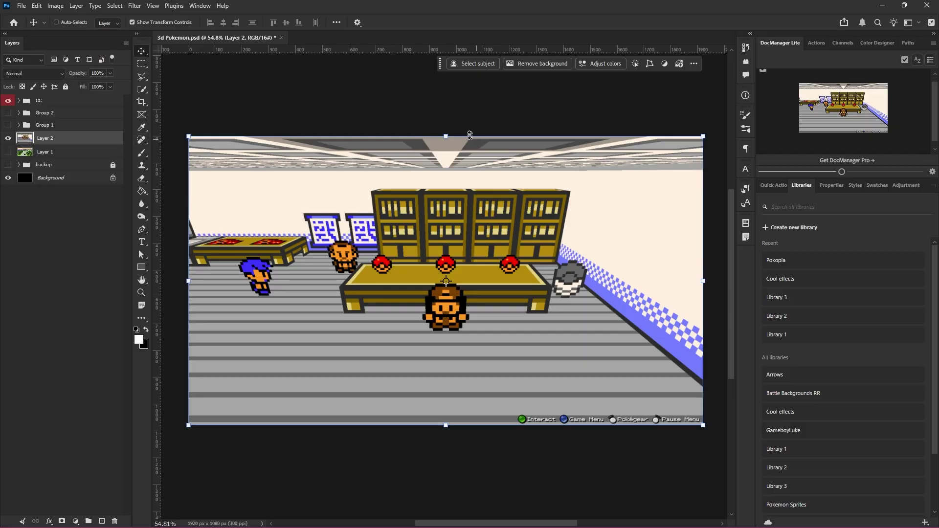
key("ctrl+t")
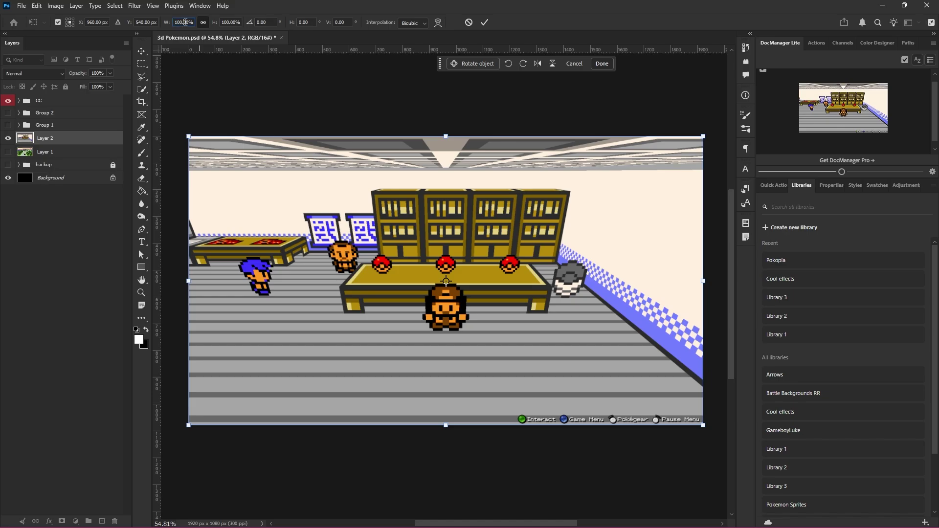
scroll(185, 22, "up", 10)
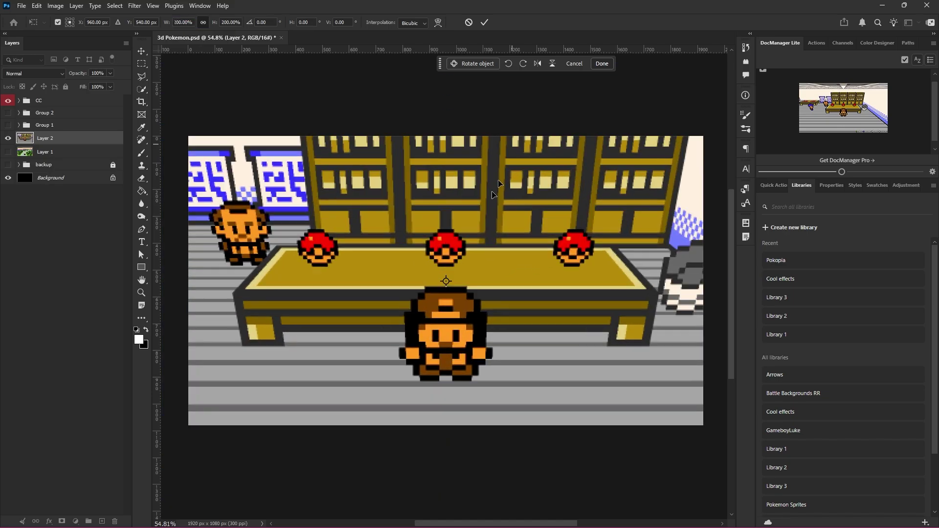
left_click(484, 22)
scroll(375, 304, "down", 7)
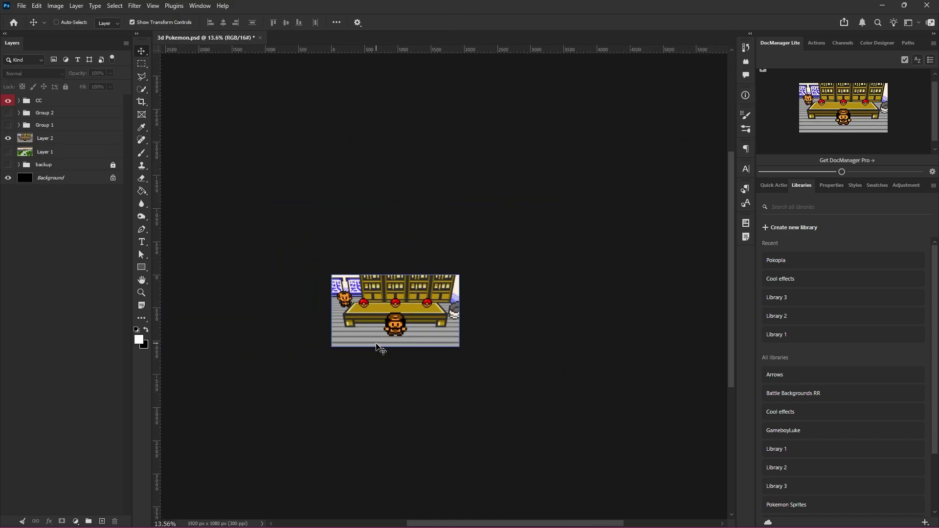
scroll(417, 299, "up", 6)
scroll(481, 329, "up", 3)
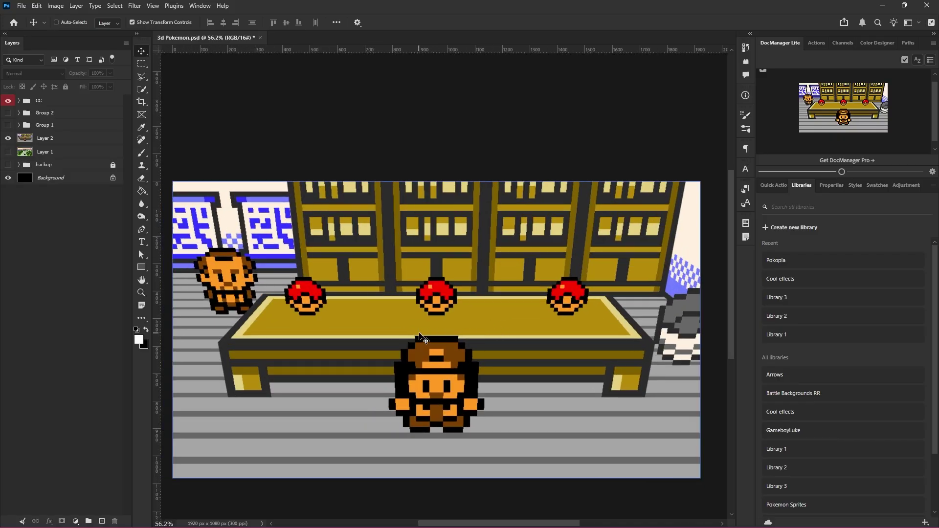
- Shift the enlarged lab screenshot right and slightly up, so the trainer stands right of the canvas centre
left_click(427, 326, "ctrl")
scroll(409, 264, "down", 1)
scroll(409, 264, "up", 1)
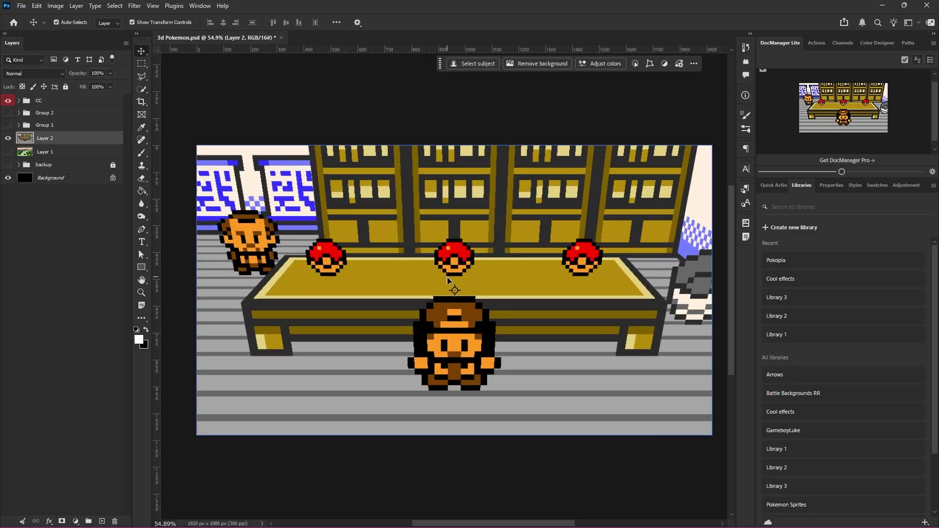
scroll(460, 284, "right", 1)
scroll(409, 256, "up", 5)
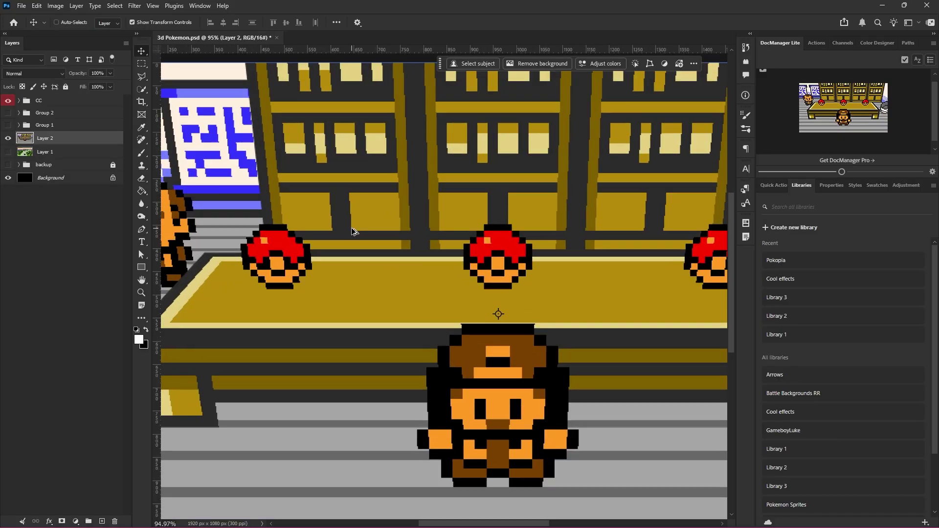
scroll(549, 266, "down", 5)
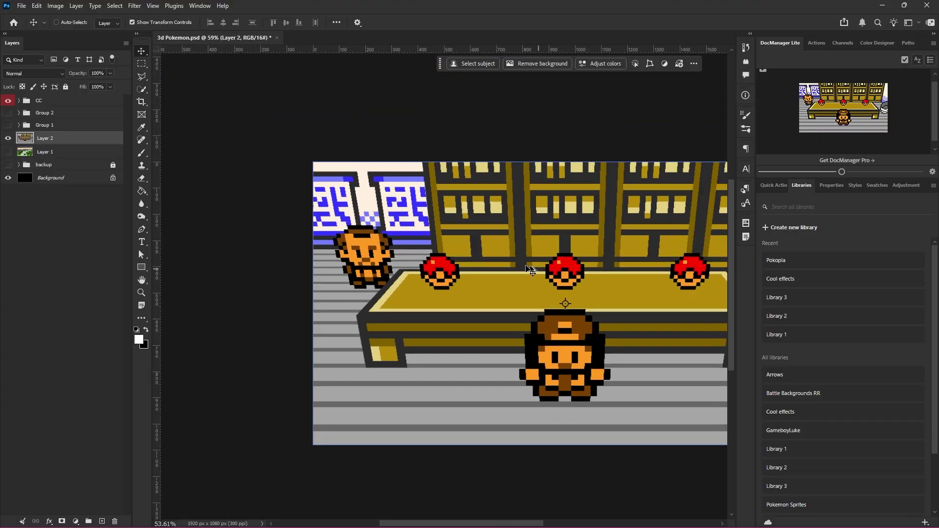
scroll(504, 294, "right", 2)
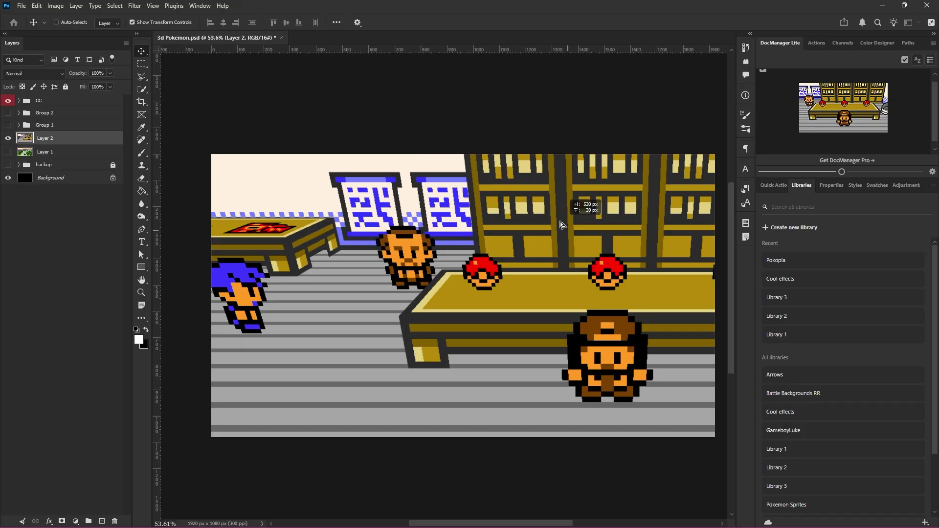
- Convert Layer 2 to a smart object and scale it to 70%
right_click(81, 139)
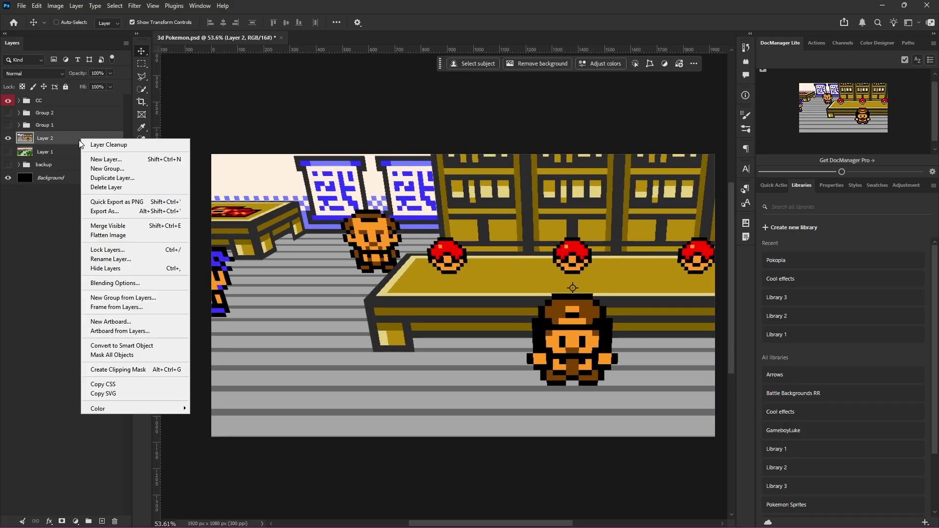
left_click(147, 345)
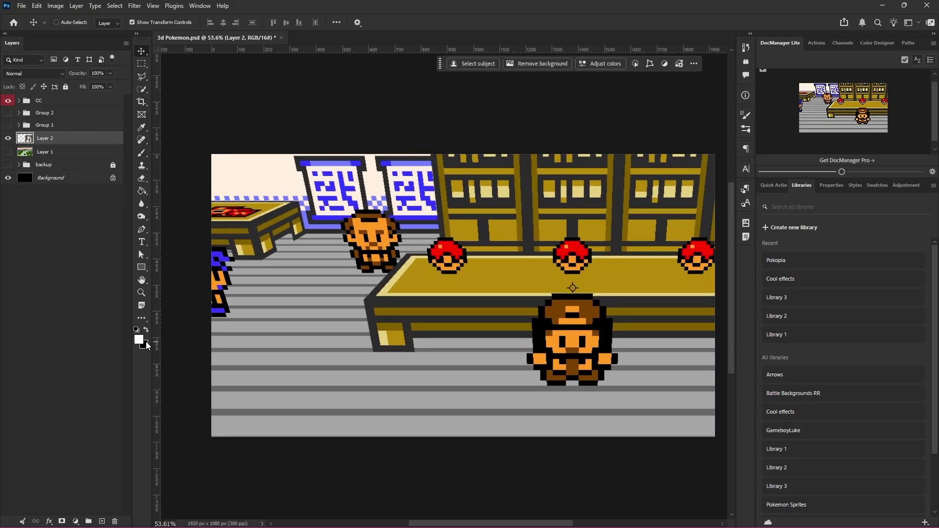
key("ctrl+t")
double_click(194, 21)
type("80")
key("Return")
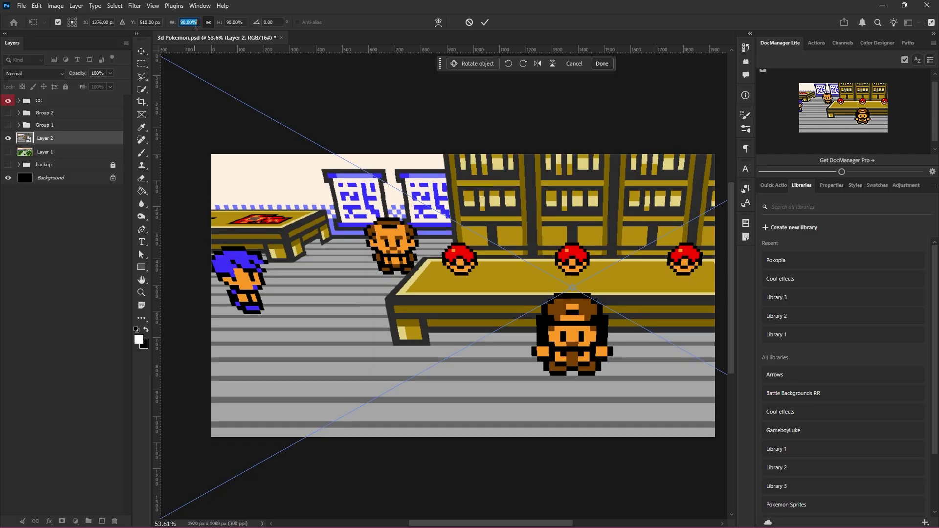
type("70")
key("Return")
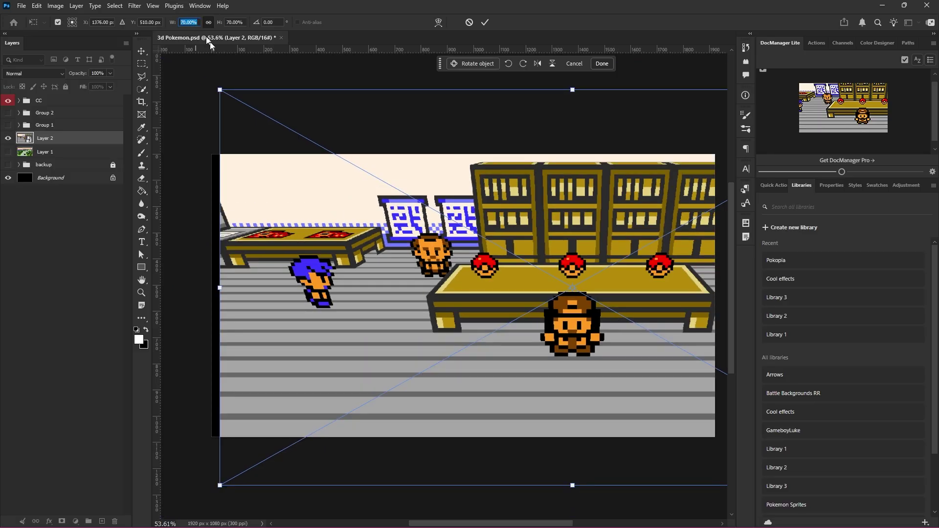
- Align the lab screenshot's left edge with the canvas's left edge and apply the transform
left_click_drag(588, 218, 576, 219)
scroll(552, 215, "right", 1)
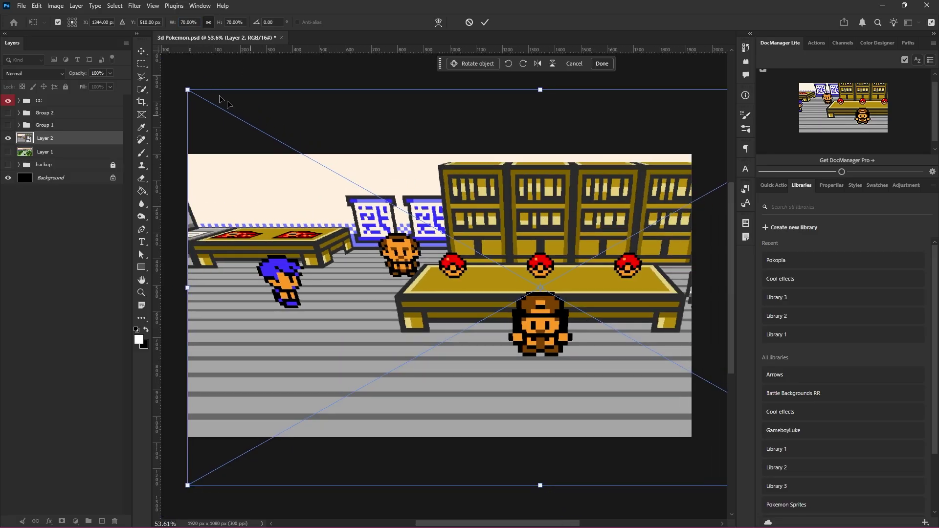
left_click(142, 54)
scroll(565, 311, "up", 5)
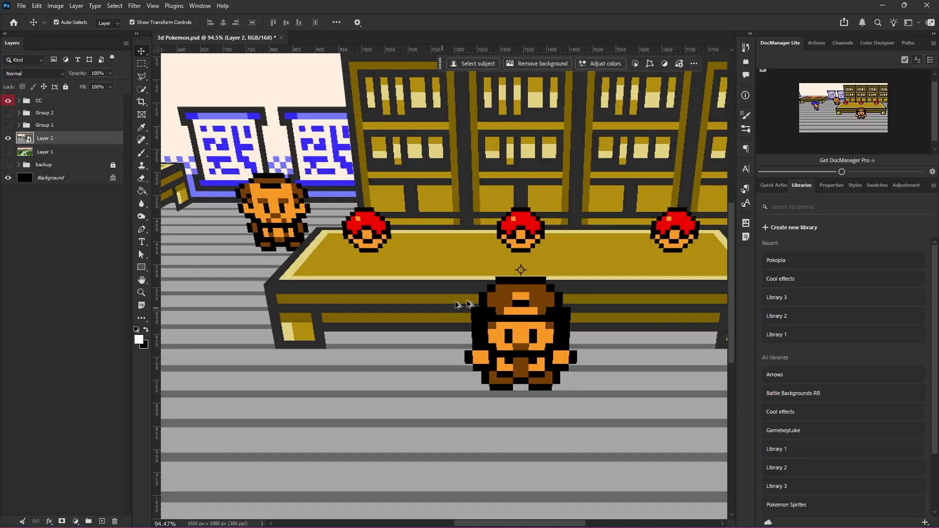
scroll(456, 305, "down", 5)
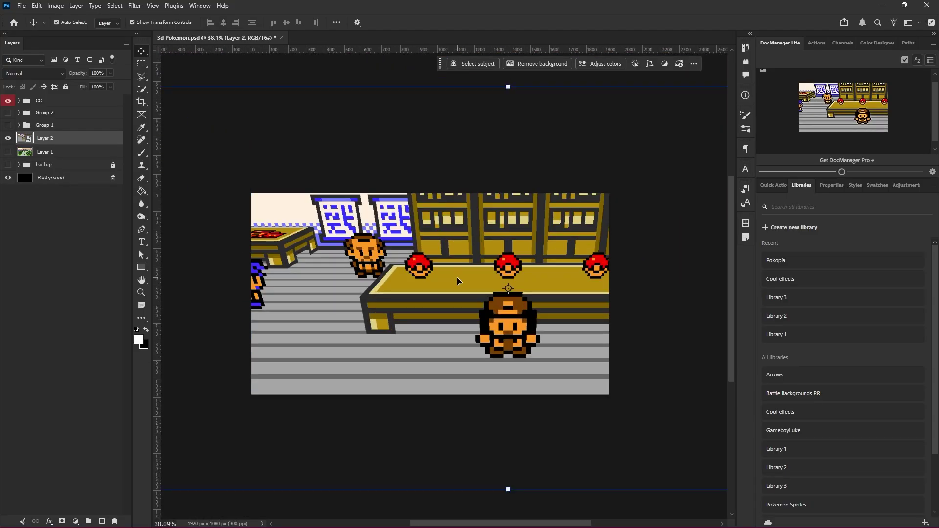
scroll(455, 286, "up", 3)
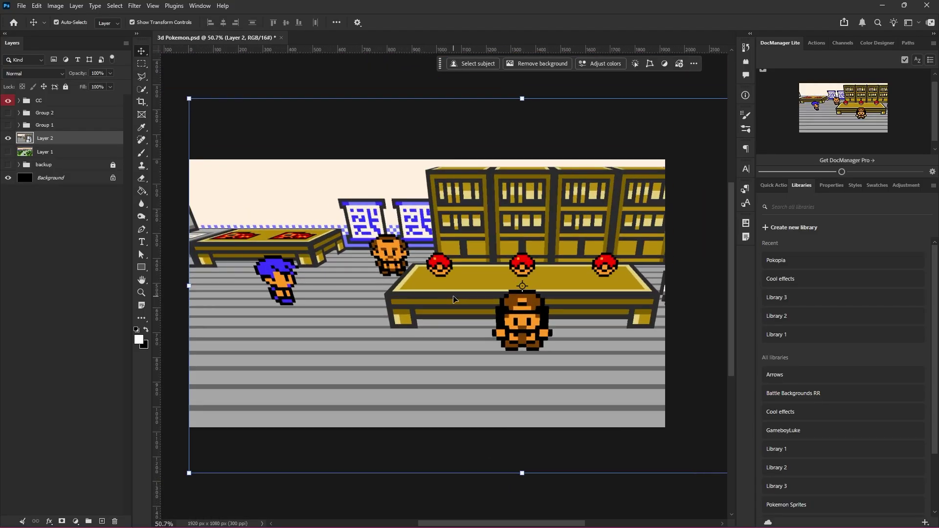
key("ctrl")
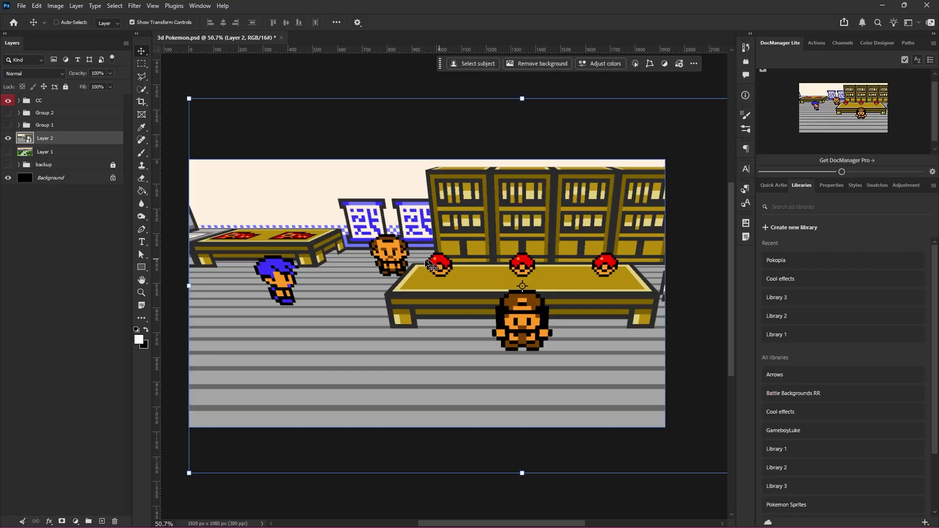
- Show Group 2 and select it
left_click(8, 113)
left_click(26, 113)
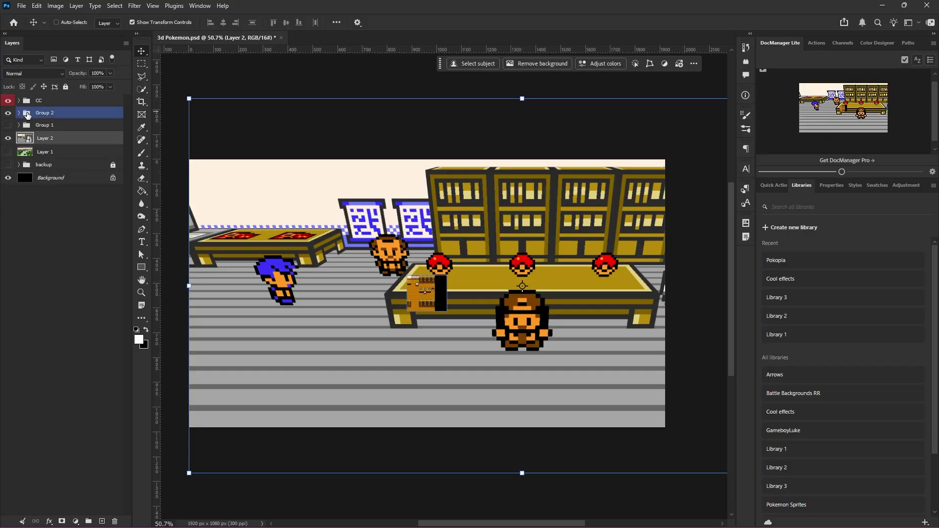
scroll(430, 284, "up", 5)
scroll(427, 264, "down", 1)
- Try to enlarge Group 2 freehand to about 174% and reposition it over the lab screenshot
key("ctrl+t")
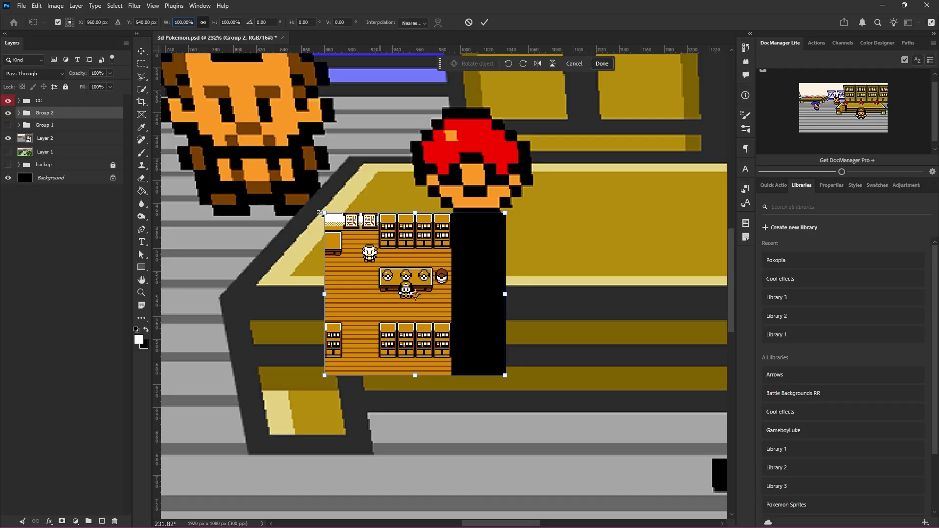
left_click_drag(319, 213, 294, 191)
scroll(376, 253, "up", 2)
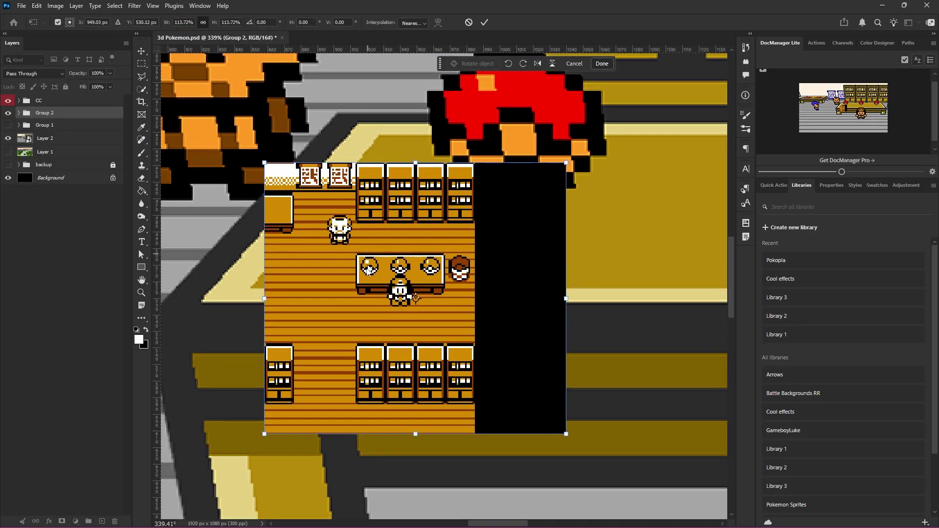
left_click_drag(367, 268, 386, 264)
left_click_drag(283, 160, 184, 71)
left_click_drag(583, 249, 646, 244)
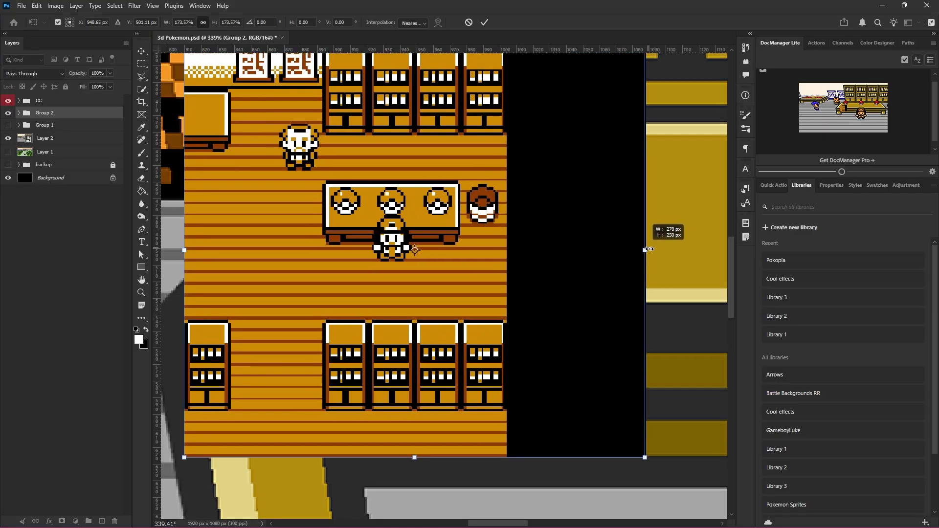
left_click_drag(417, 186, 436, 206)
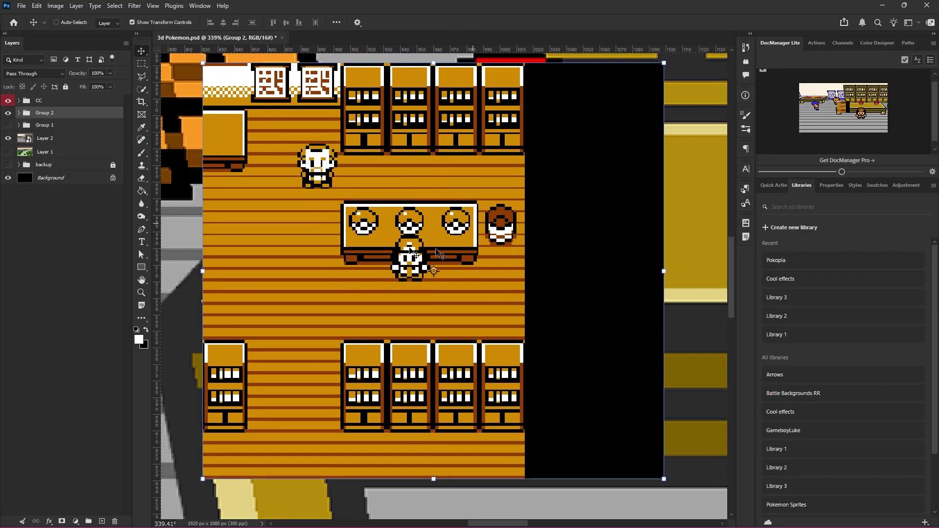
scroll(361, 207, "up", 2)
scroll(372, 210, "up", 1)
scroll(373, 212, "down", 1)
scroll(386, 225, "left", 1)
scroll(389, 225, "down", 1)
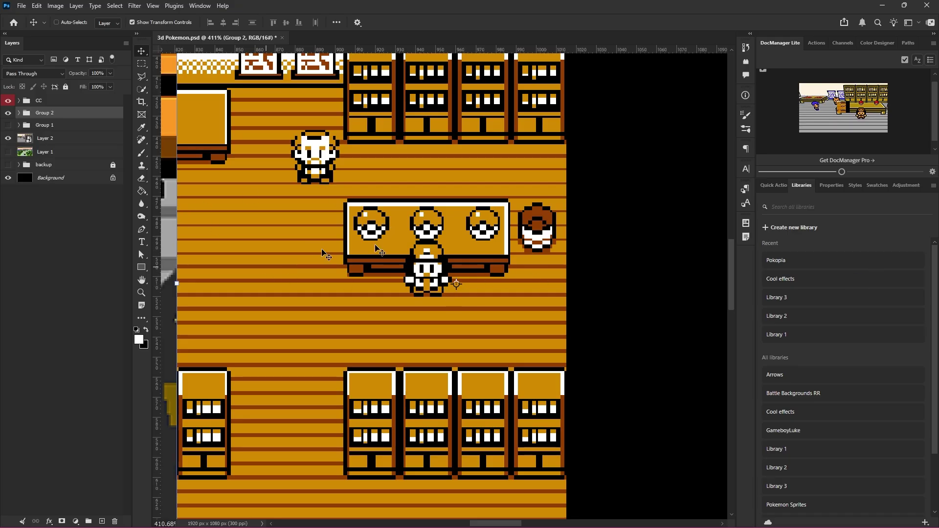
- Scale Group 2, the 2D lab artwork, to 1000% and apply the transform
key("ctrl+t")
scroll(376, 249, "down", 4)
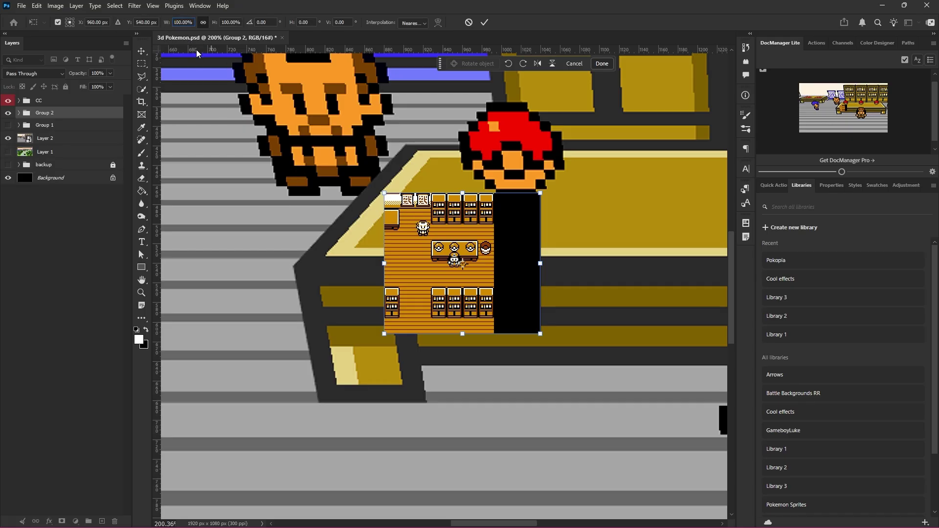
type("0")
key("Return")
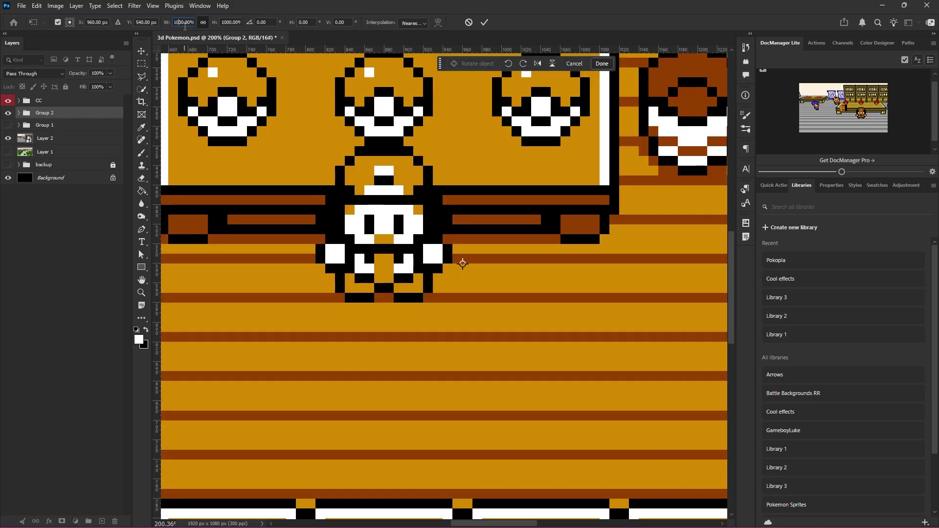
key("Return")
scroll(412, 215, "down", 8)
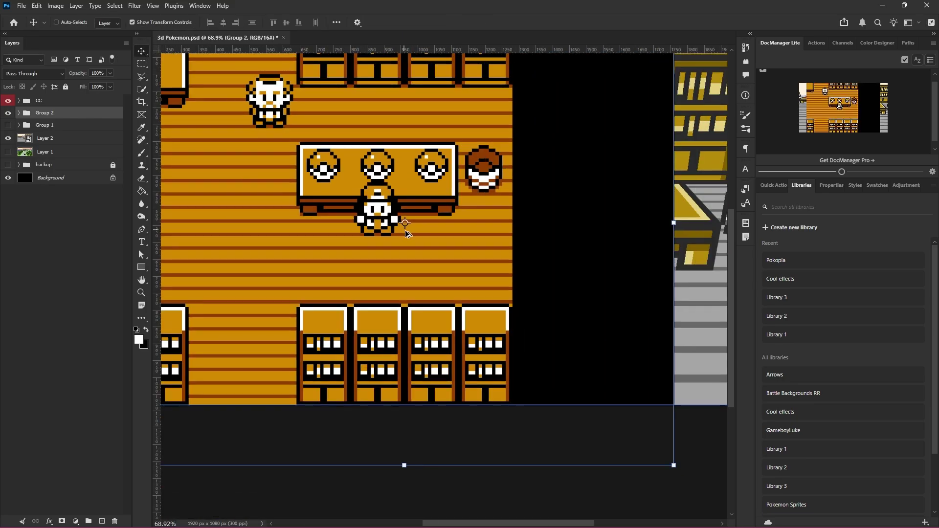
- Move the enlarged 2D lab left and slightly down so its floor reaches the canvas's left edge
scroll(438, 218, "up", 2)
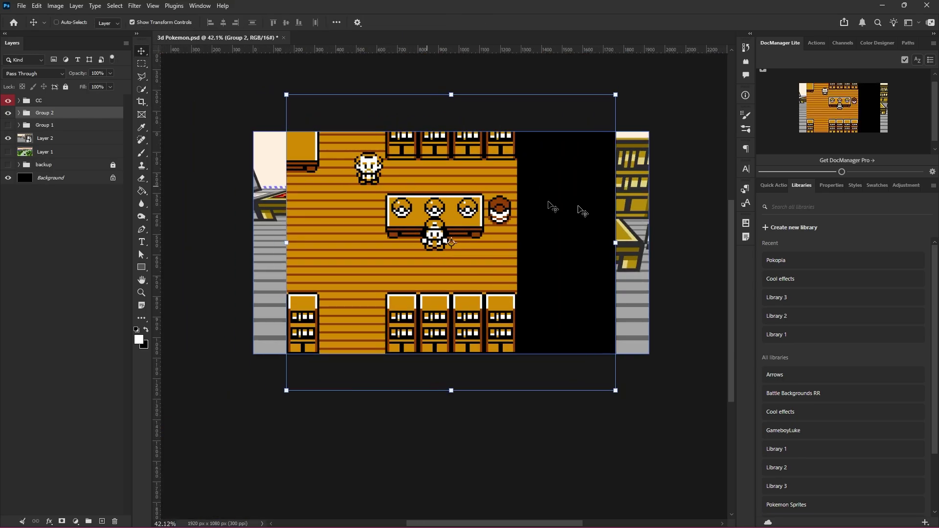
scroll(529, 224, "up", 4)
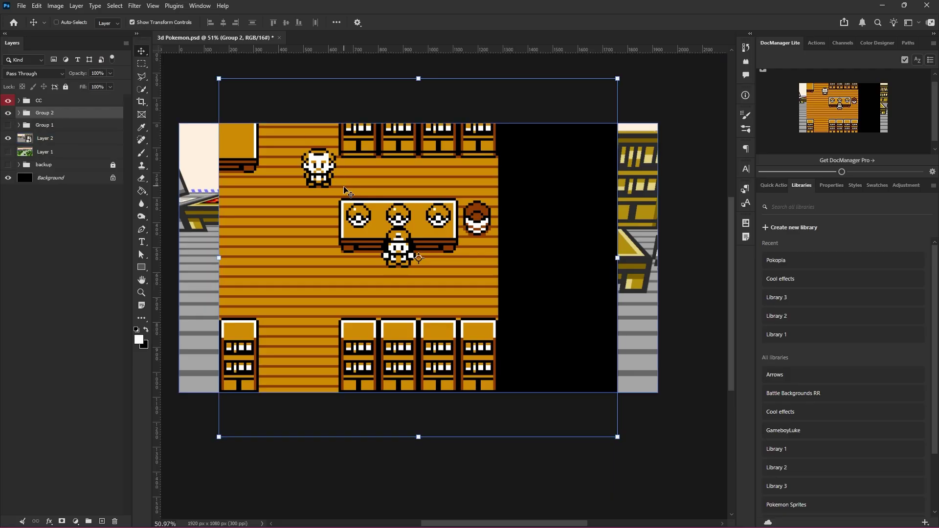
scroll(372, 206, "up", 1)
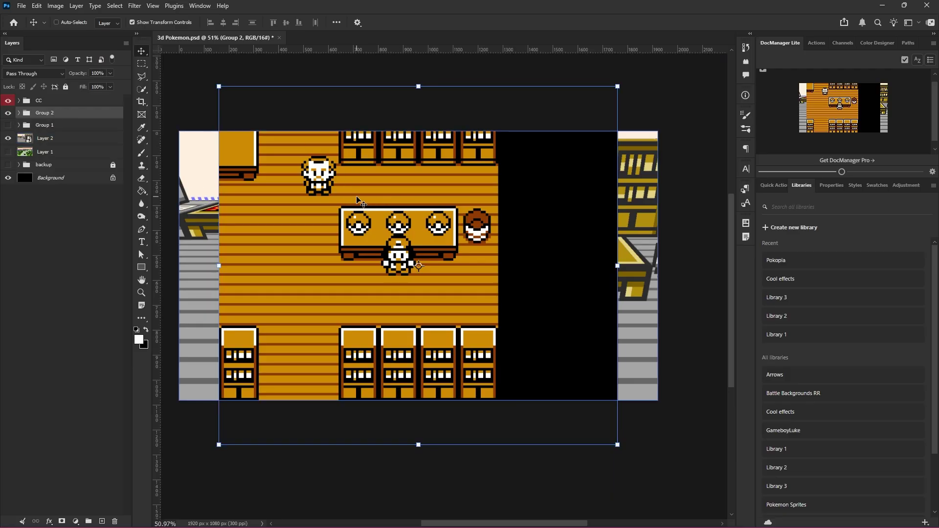
left_click_drag(418, 202, 332, 208)
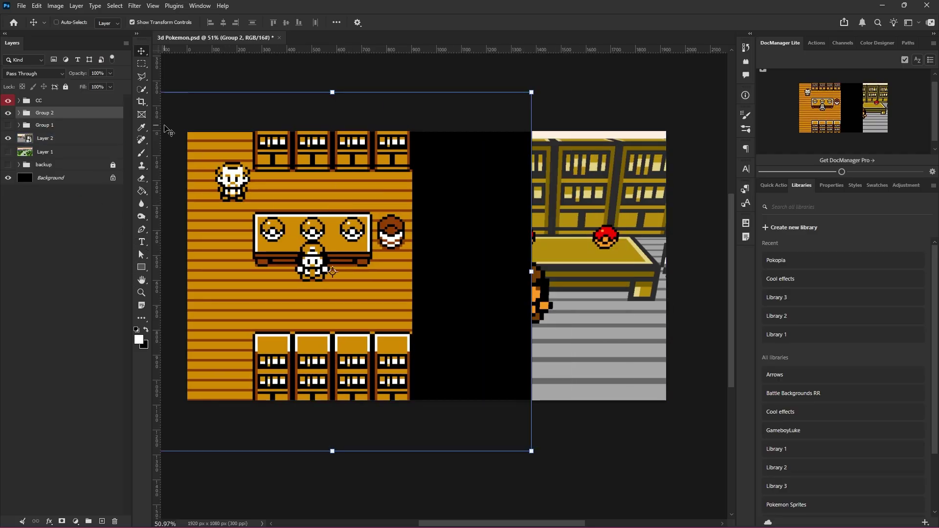
- Move Group 2 slightly left and down on the canvas and hide it
left_click_drag(324, 169, 304, 177)
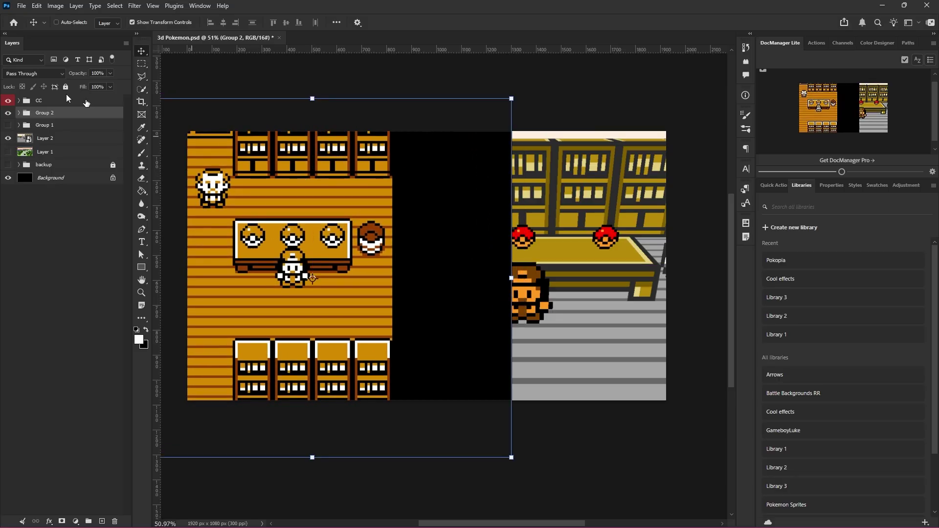
left_click(7, 113)
- Shift Layer 2's 3D lab scene slightly left and down and scale it to 80%
left_click(43, 137)
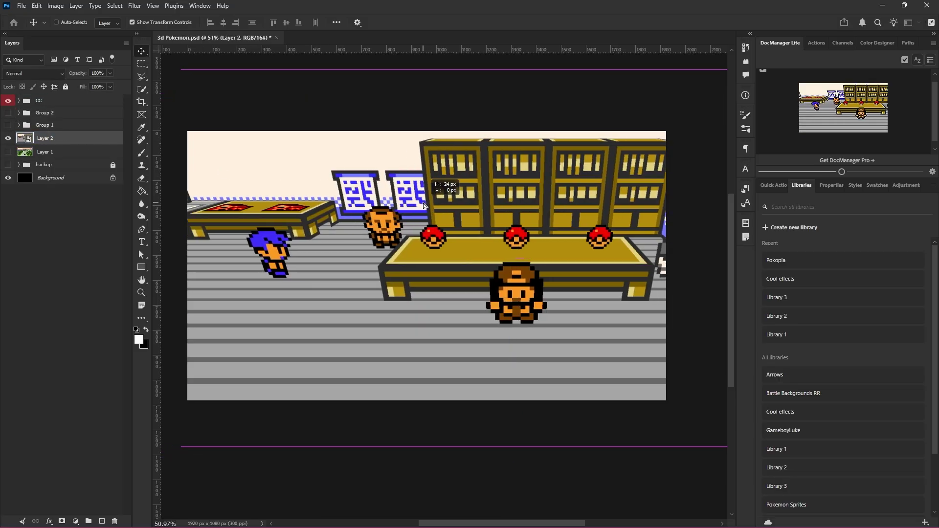
left_click_drag(533, 220, 522, 236)
key("ctrl+t")
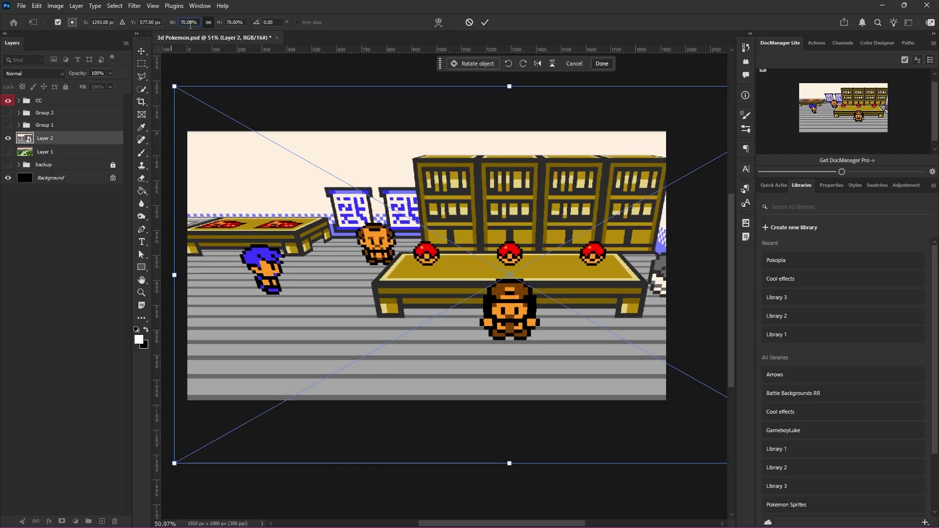
key("shift+Up")
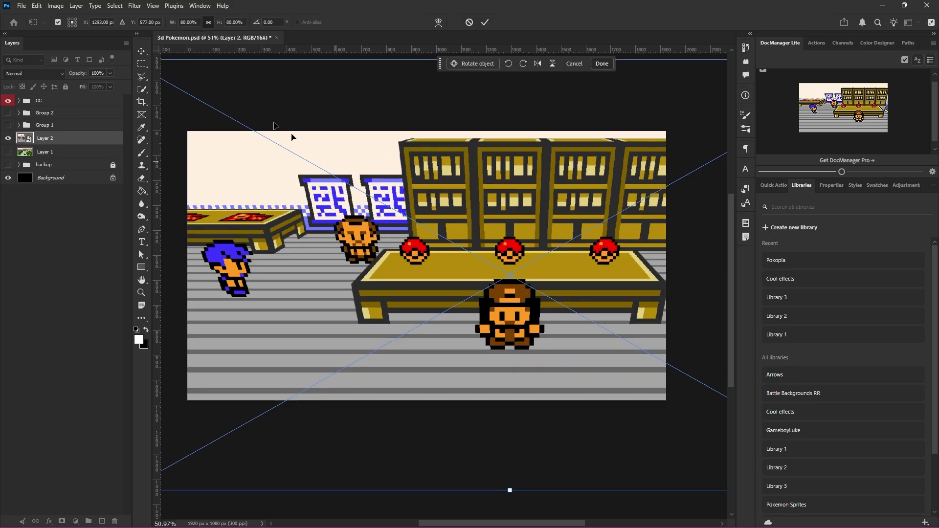
key("Return")
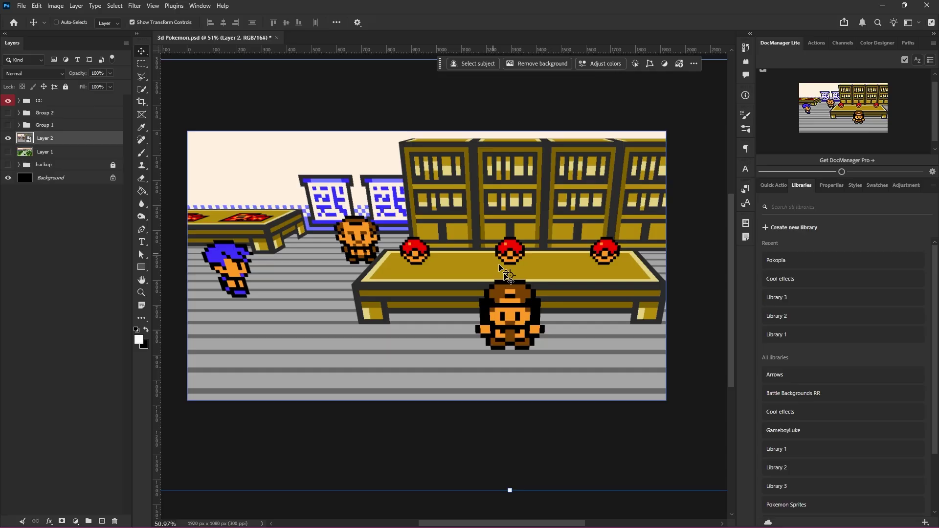
- Check Group 1 by toggling its visibility, then show Group 2 again and select it
scroll(489, 280, "up", 3)
scroll(520, 300, "down", 5)
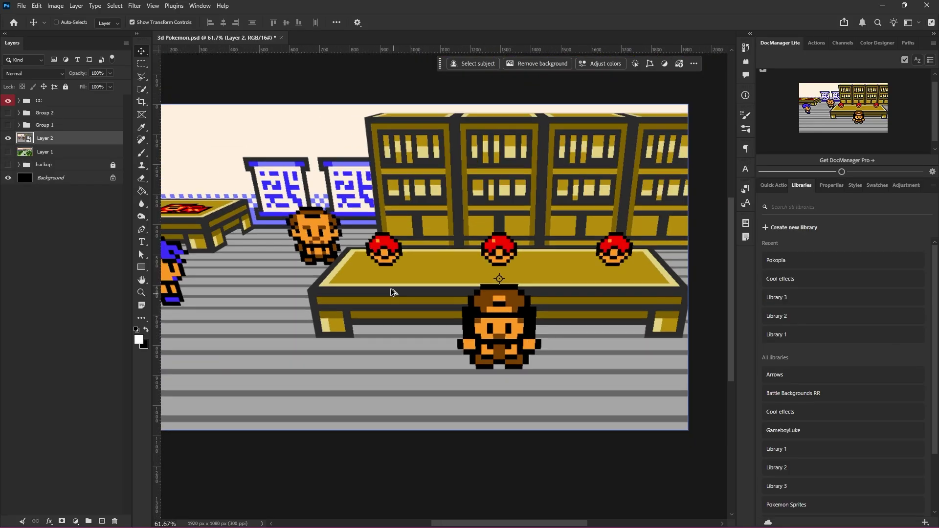
scroll(398, 234, "up", 2)
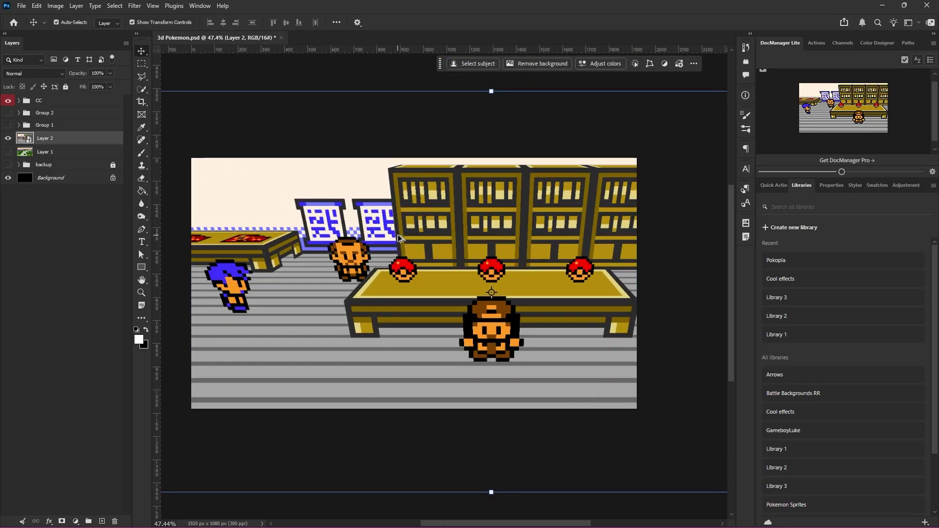
scroll(405, 238, "up", 1)
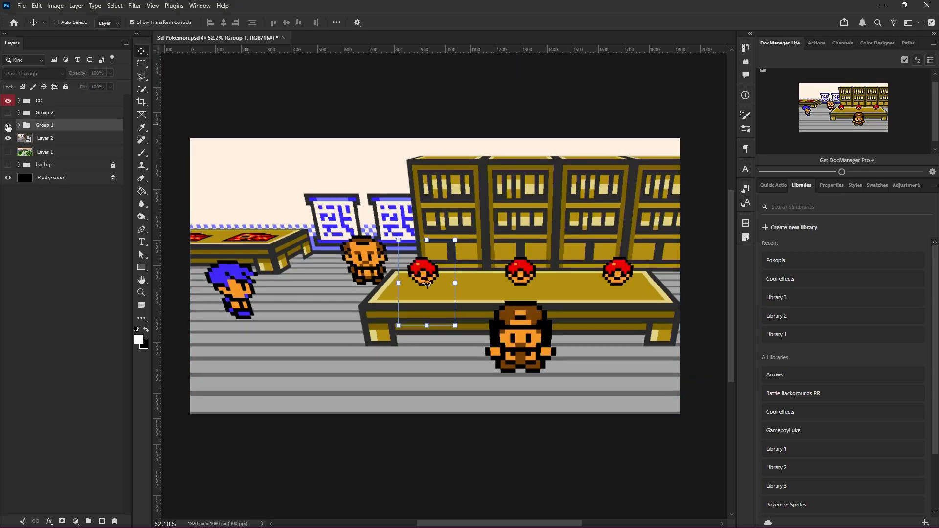
left_click(8, 125)
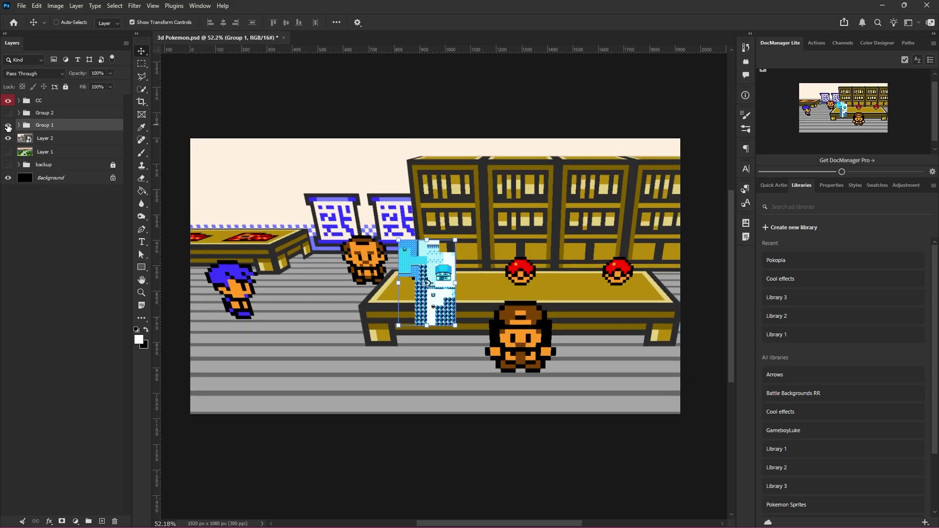
left_click(8, 126)
left_click(8, 113)
left_click(44, 112)
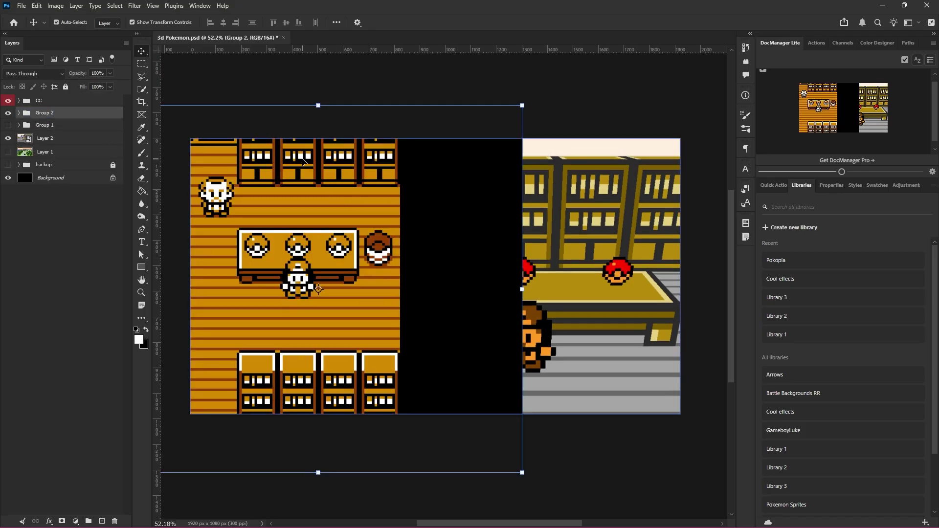
- Mask Group 2 so the empty black area to the right of the orange lab map is hidden
scroll(205, 169, "right", 1)
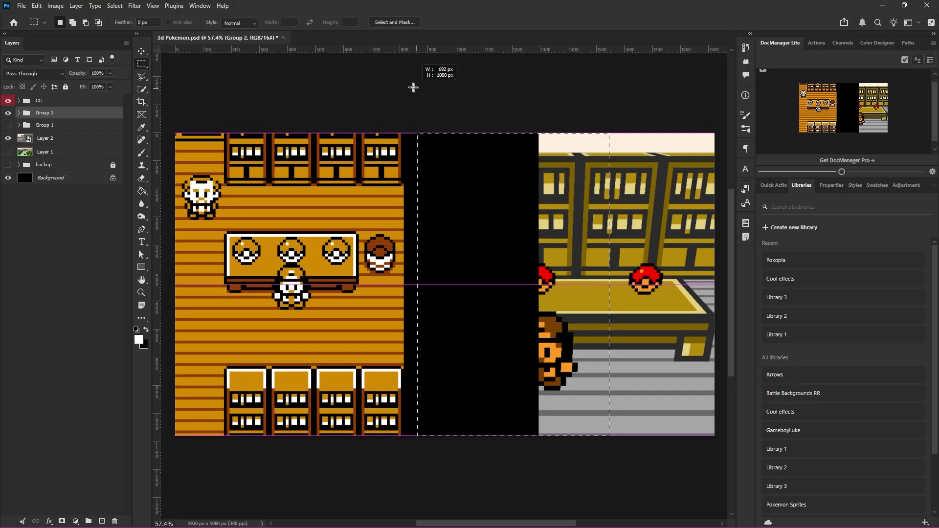
left_click_drag(413, 86, 405, 82)
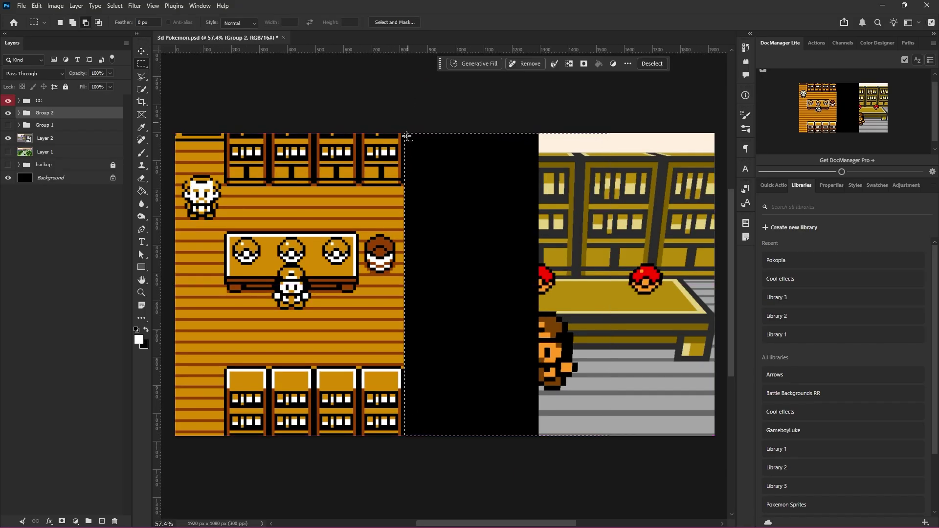
scroll(396, 316, "up", 20)
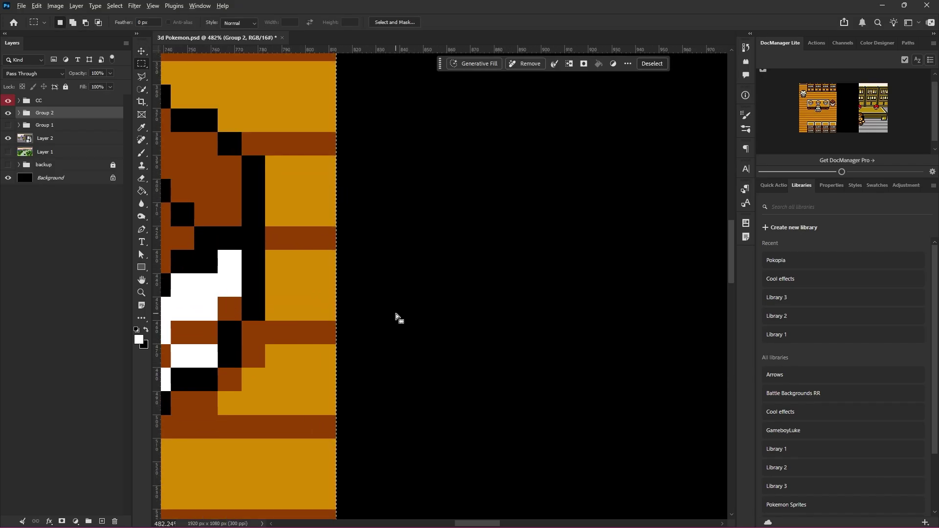
scroll(395, 313, "down", 20)
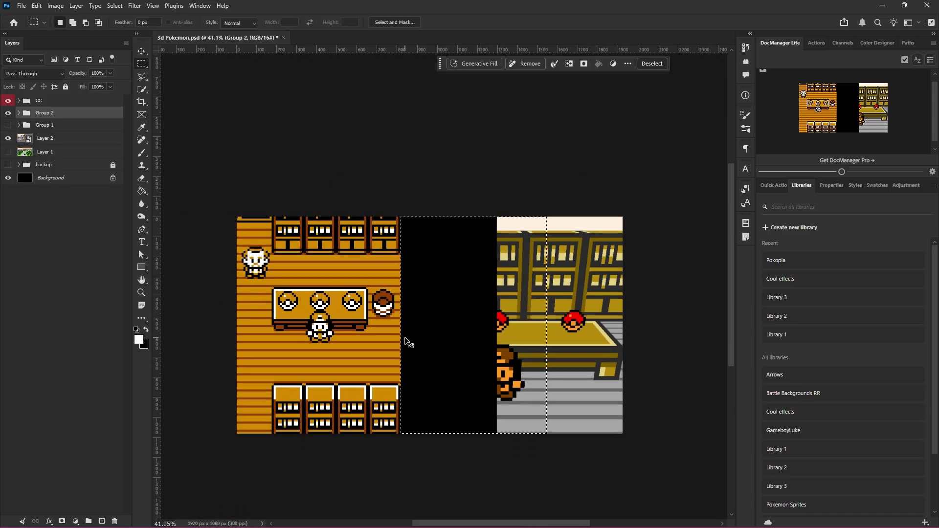
key("ctrl+shift+i")
left_click(61, 521)
scroll(197, 215, "down", 1)
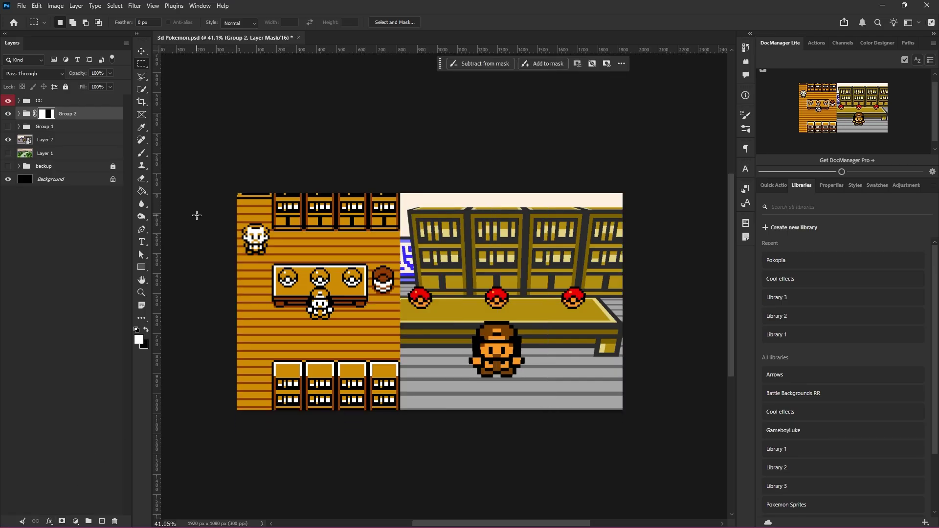
left_click(143, 54)
left_click(91, 117)
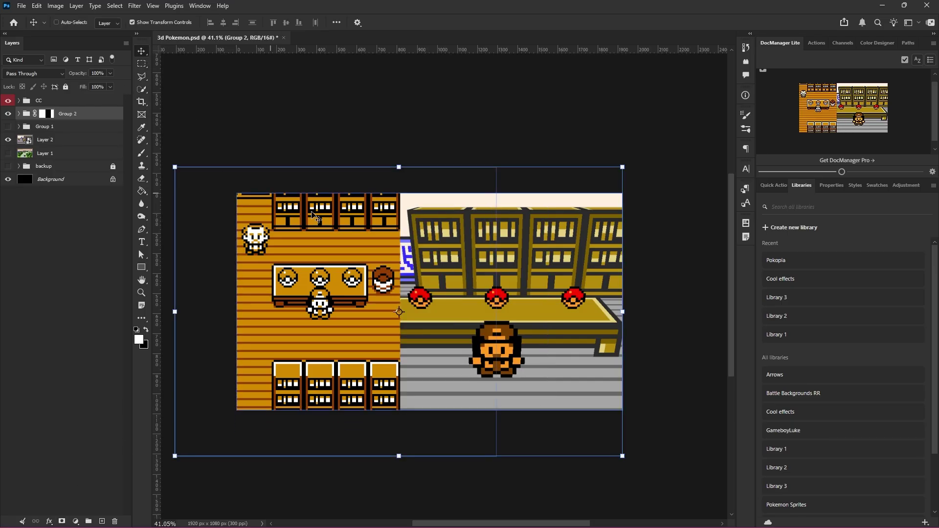
- Hide Group 2 and create a rectangle shape with width 1920/3 and height 1080 px
scroll(419, 289, "down", 3)
scroll(419, 305, "up", 1)
scroll(388, 292, "up", 2)
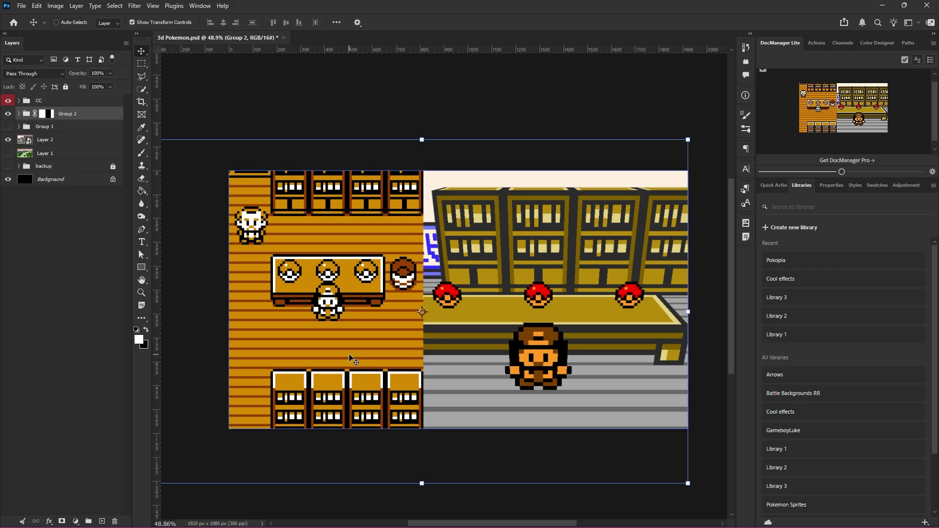
scroll(357, 348, "down", 1)
key("ctrl+comma")
left_click(142, 267)
left_click(351, 299)
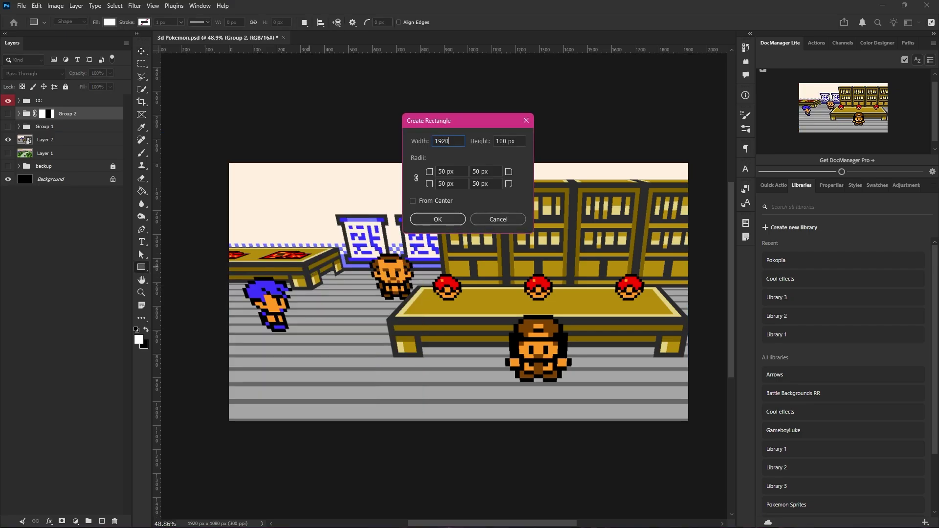
type("1920/3")
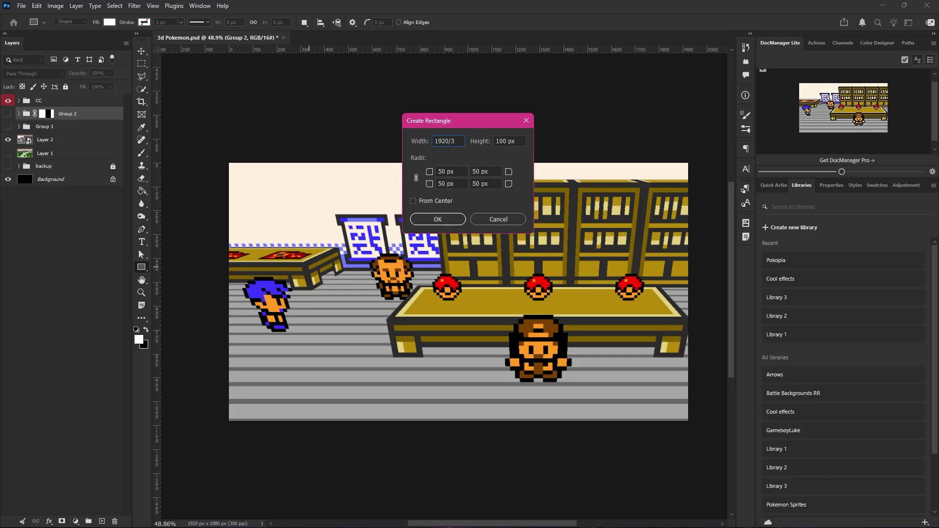
key("Tab")
type("1080")
key("Return")
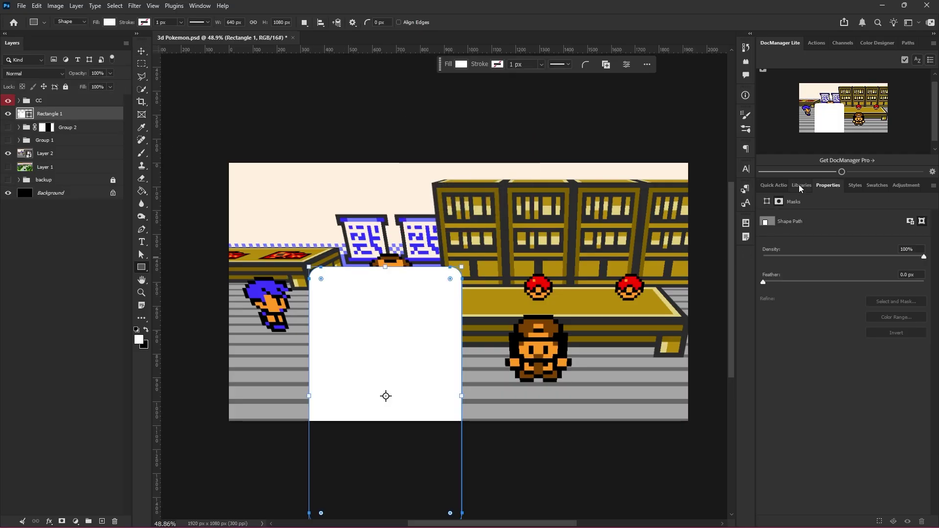
- Square off the white rectangle's rounded corners and align it with the canvas's left and top edges
key("v")
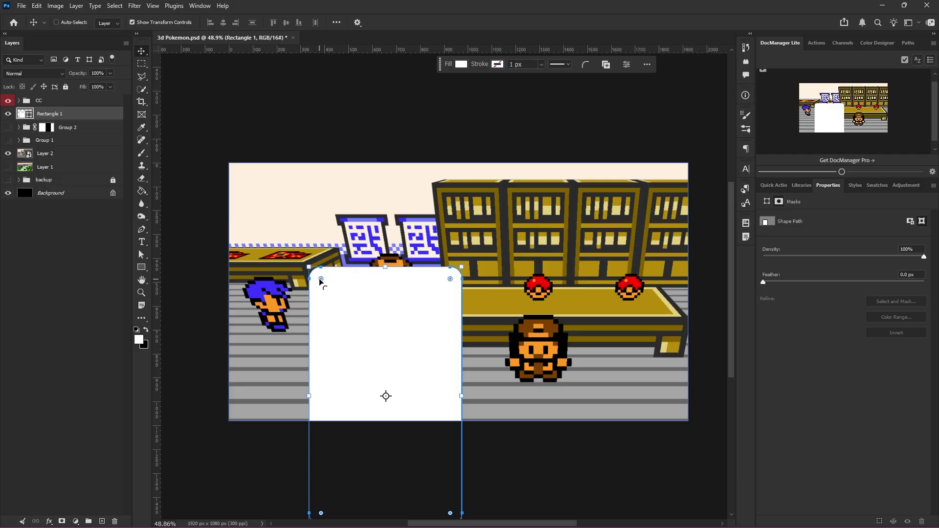
left_click_drag(321, 279, 129, 132)
scroll(448, 298, "down", 2)
scroll(453, 293, "right", 2)
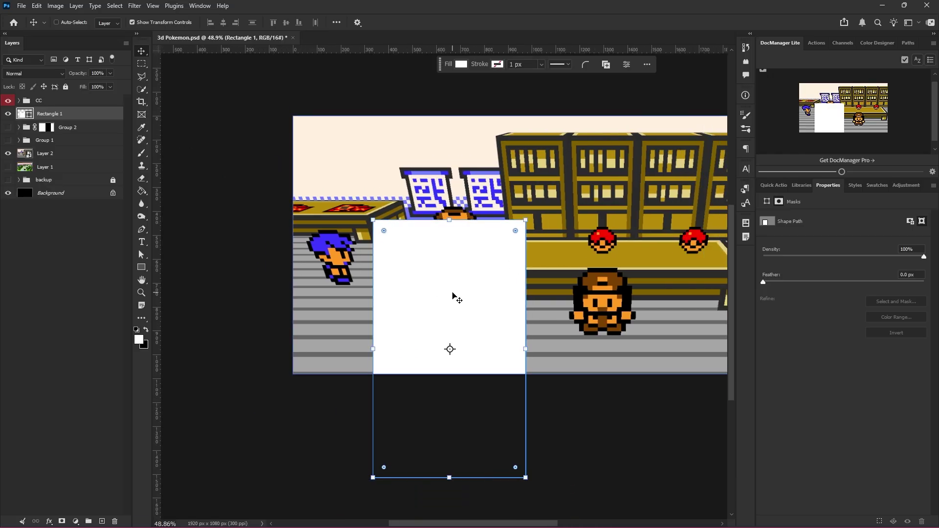
scroll(423, 298, "up", 1)
scroll(424, 298, "right", 2)
left_click_drag(434, 319, 355, 212)
scroll(355, 212, "right", 2)
scroll(354, 211, "up", 1)
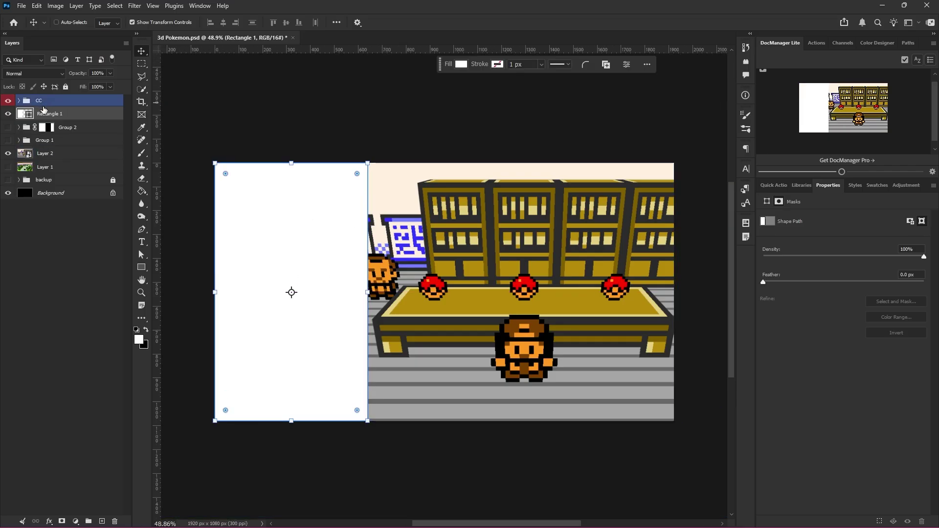
- Show Group 2 without its layer mask and place Rectangle 1 inside it beneath Layer 6
left_click(69, 128)
left_click_drag(51, 114, 54, 148)
left_click_drag(62, 116, 69, 135)
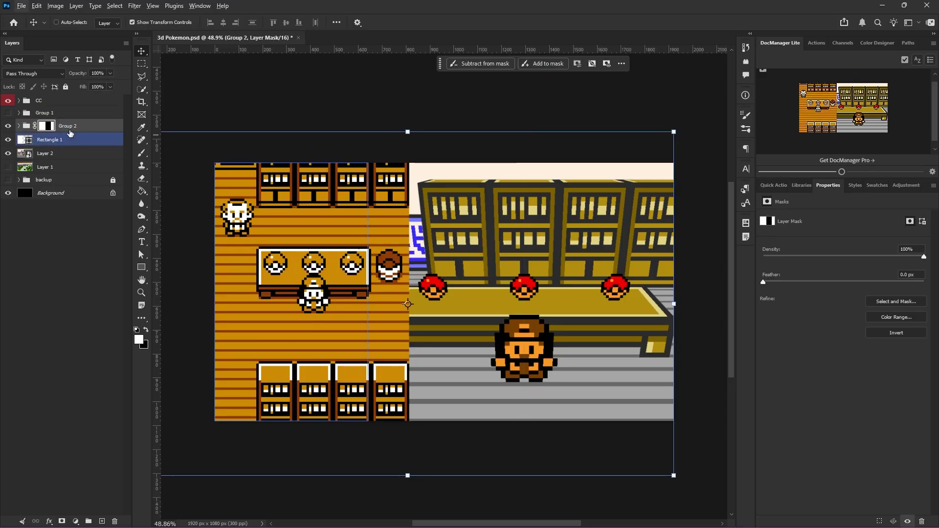
left_click_drag(46, 180, 53, 178)
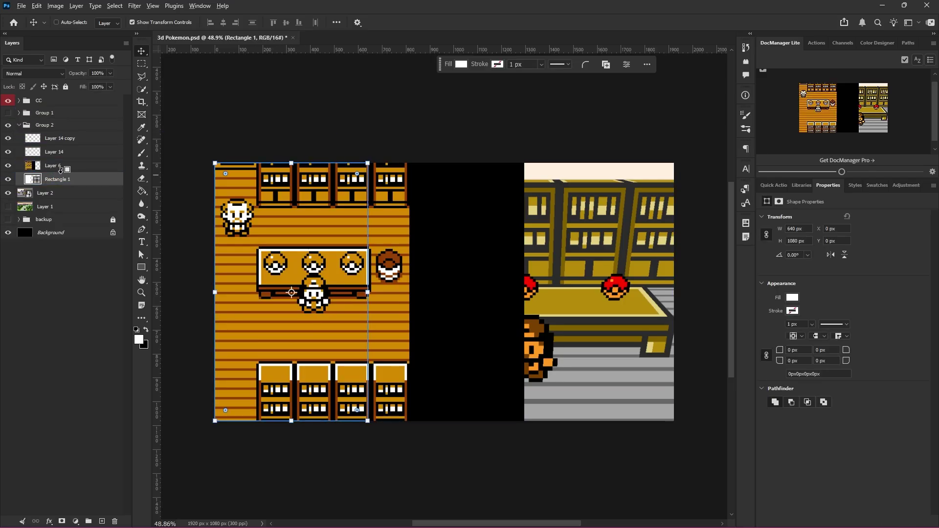
- Clip Layer 6, Layer 14 and Layer 14 copy to Rectangle 1
left_click(61, 172, "alt")
left_click(59, 159, "alt")
left_click(57, 153)
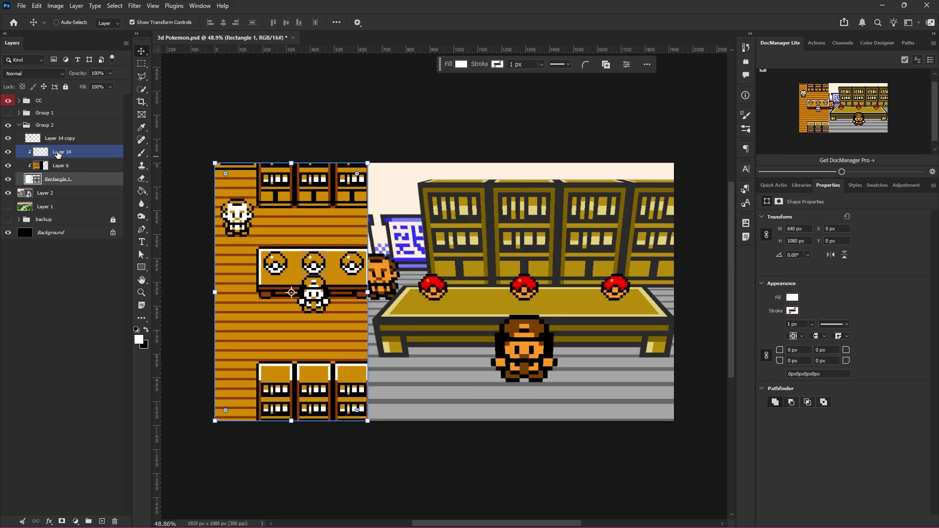
left_click(58, 142, "alt")
- Move Layer 6, Layer 14 and Layer 14 copy together about 92 px left inside the clipping rectangle
left_click(61, 165)
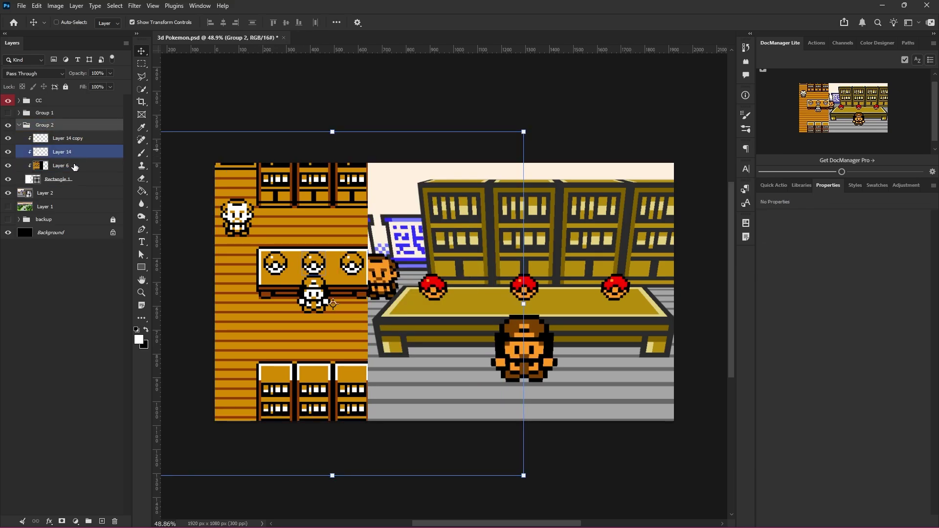
left_click(68, 139, "shift")
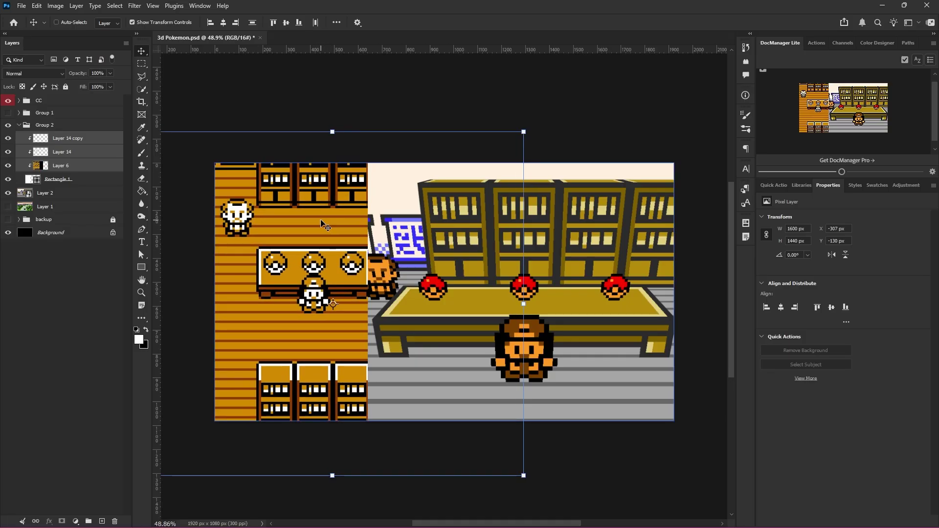
left_click_drag(333, 226, 311, 226)
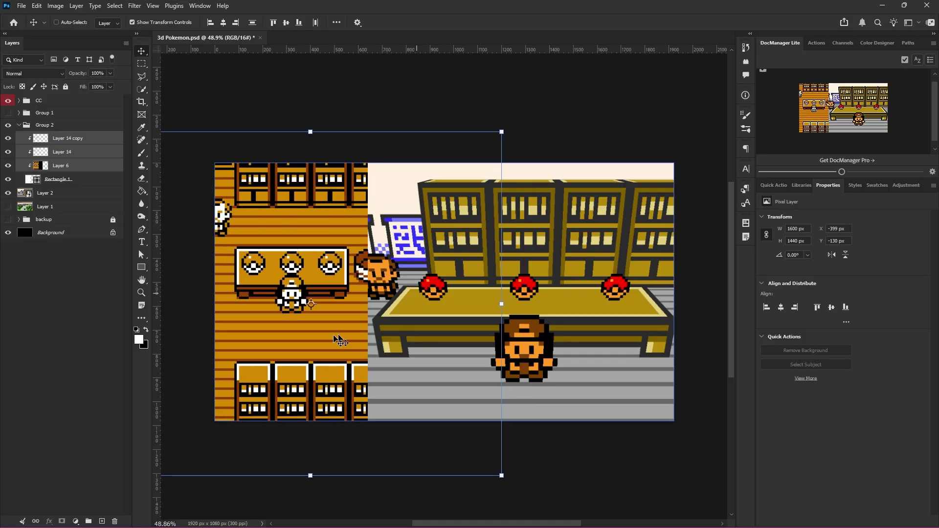
- Scale the three clipped lab layers to 120% and move them down to frame the bookshelves, table and player
scroll(352, 276, "down", 1)
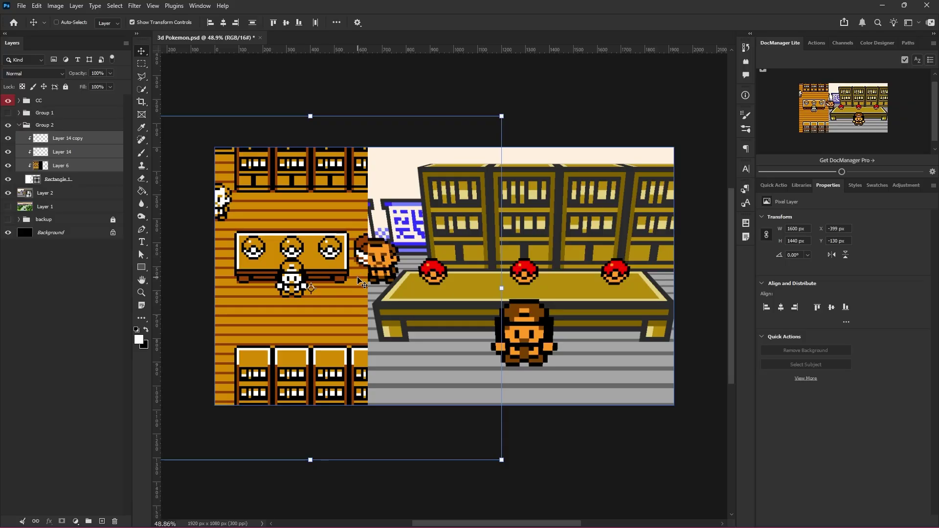
scroll(363, 277, "up", 1)
scroll(363, 277, "down", 1)
scroll(363, 277, "left", 1)
scroll(364, 280, "up", 1)
scroll(364, 280, "right", 1)
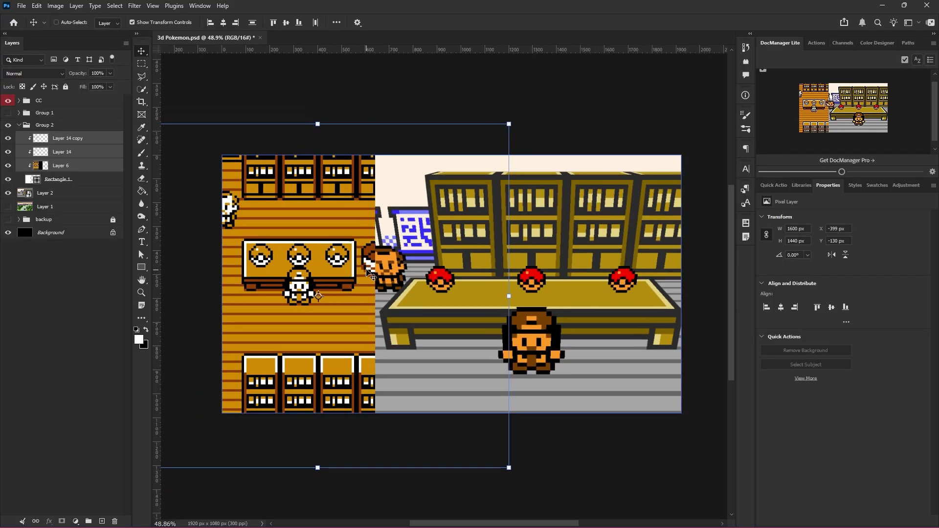
key("ctrl+t")
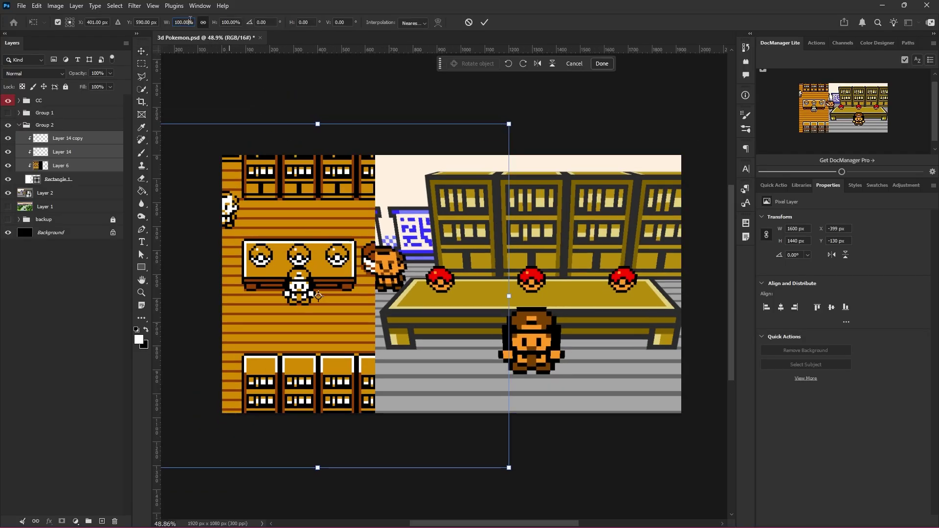
key("shift+Up")
key("shift+Up")
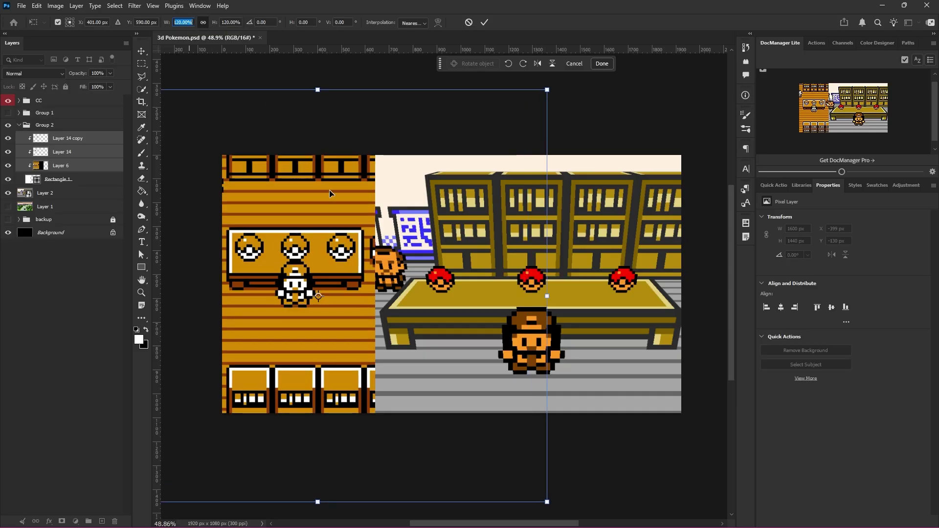
left_click_drag(330, 190, 339, 245)
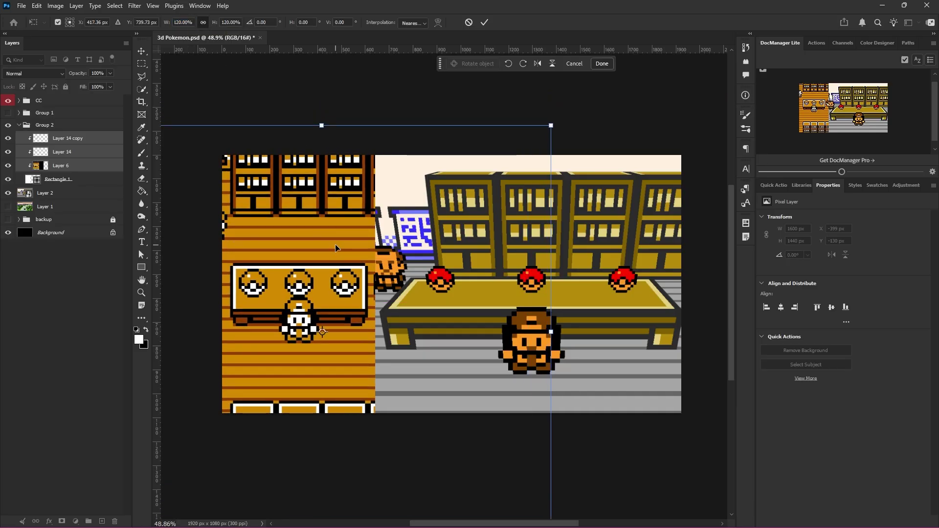
key("Return")
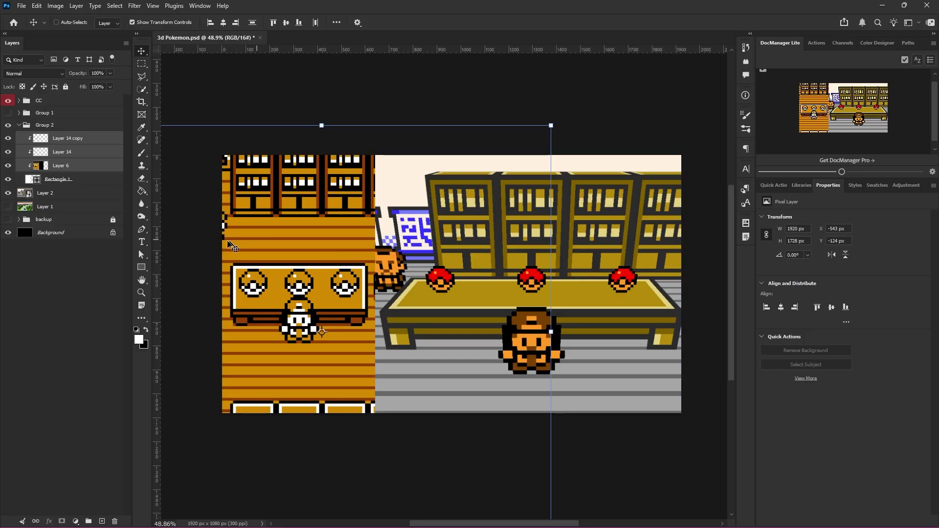
- Inspect the pixel edges of the orange lab's Poké Balls and player up close, with their last scaling temporarily undone
left_click(86, 293)
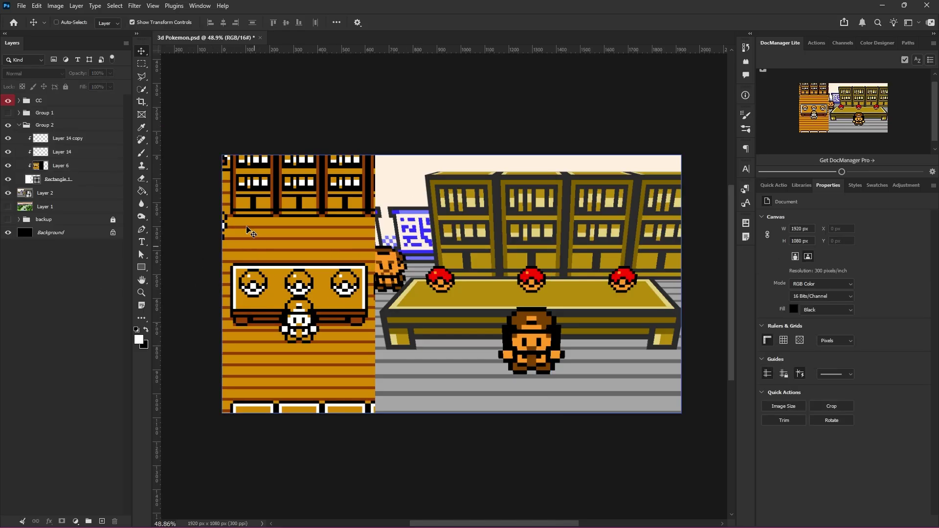
left_click(69, 138)
scroll(286, 259, "up", 5)
key("ctrl+z")
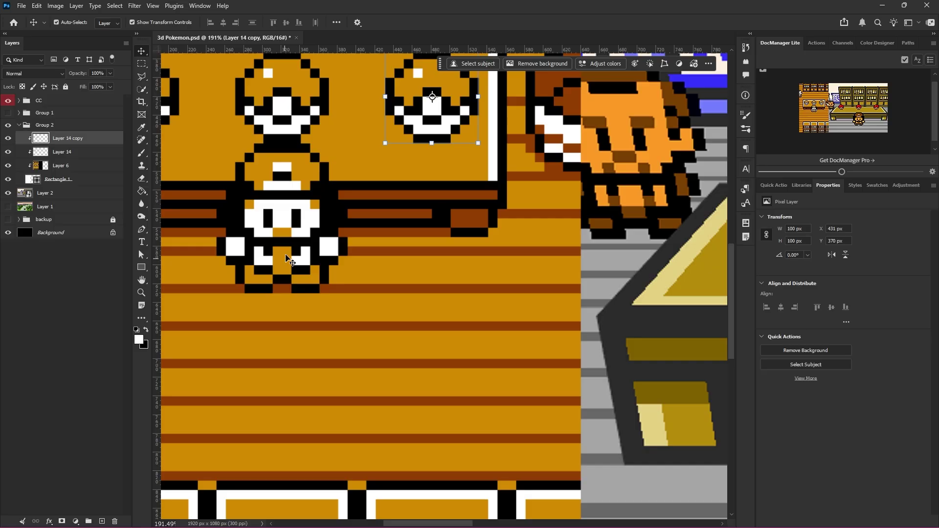
scroll(293, 256, "up", 2)
scroll(440, 230, "up", 3)
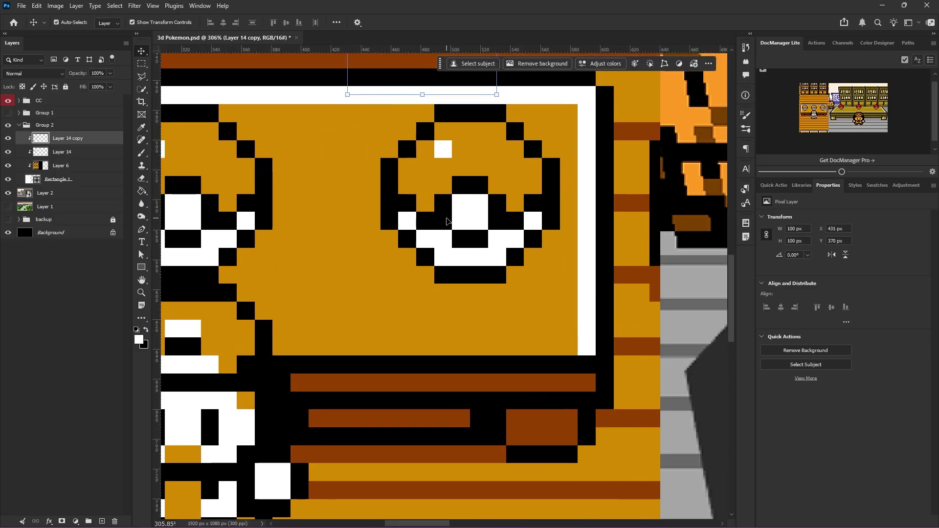
scroll(446, 221, "down", 8)
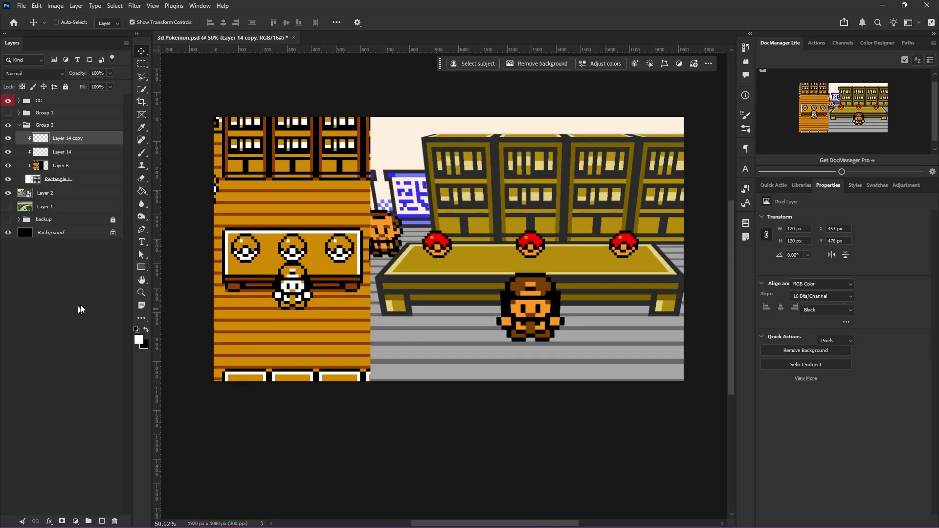
left_click(81, 310)
scroll(302, 266, "down", 3)
scroll(403, 228, "left", 1)
scroll(404, 228, "up", 3)
scroll(404, 227, "left", 2)
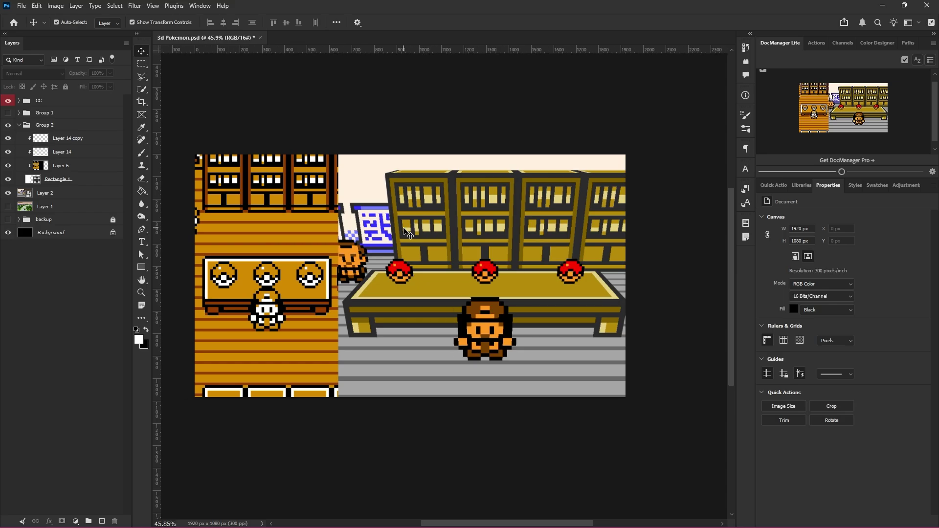
- Move Layer 6, Layer 14 and Layer 14 copy together up to a Y position of -150 px inside the clipping rectangle
scroll(504, 215, "up", 1)
left_click_drag(502, 215, 503, 215)
left_click(30, 125)
left_click_drag(289, 236, 289, 228)
left_click(54, 179)
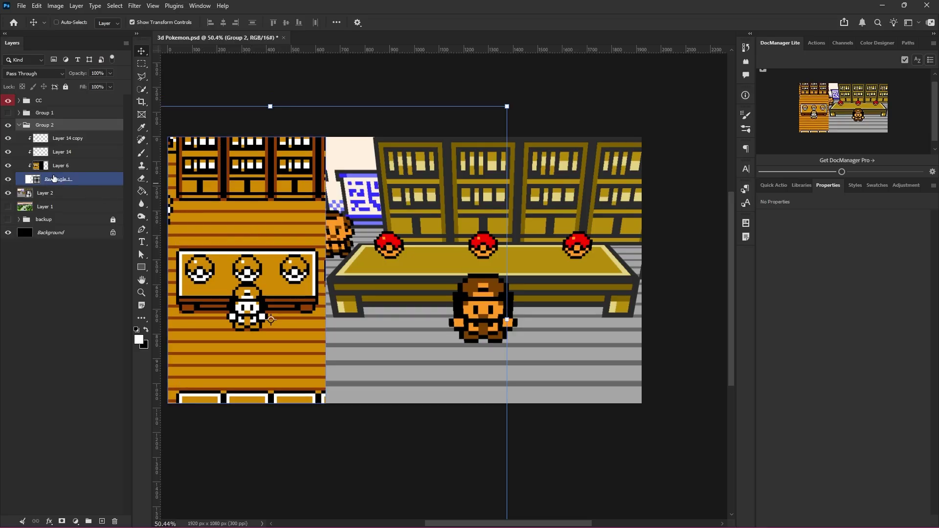
left_click(58, 165)
left_click(66, 138, "shift")
mouse_move(250, 207)
left_mouse_down()
mouse_move(249, 186)
mouse_move(252, 198)
left_mouse_up()
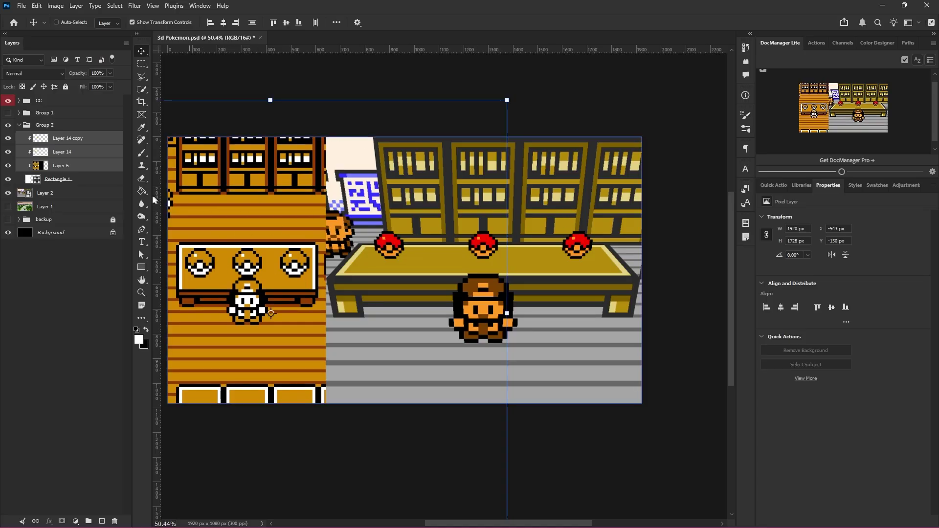
- Unclip the three lab layers from Rectangle 1, hide the rectangle and move the layers up and slightly right
left_click(74, 193)
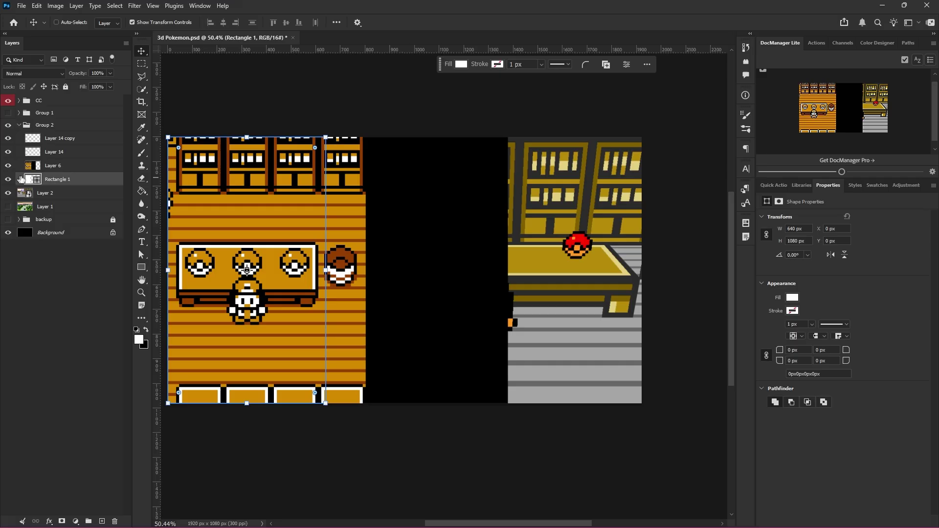
left_click(54, 165)
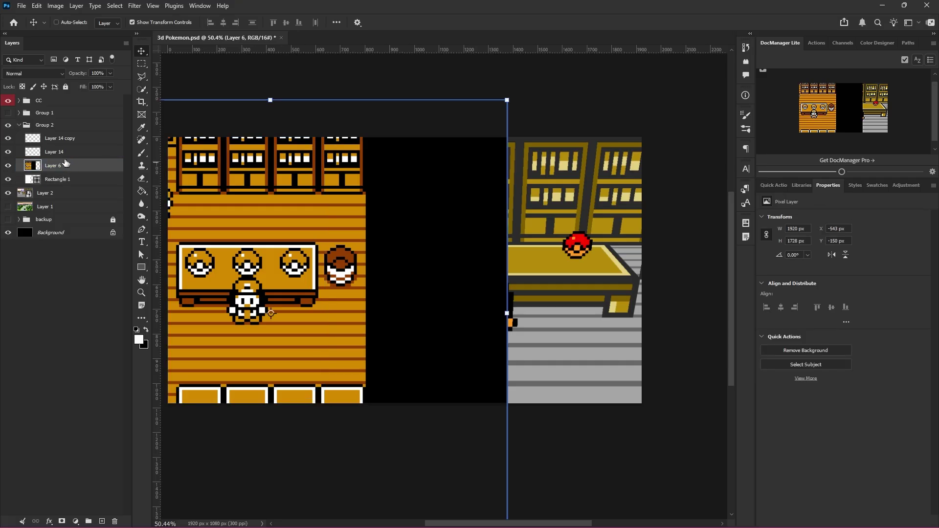
left_click(8, 179)
left_click(57, 138, "shift")
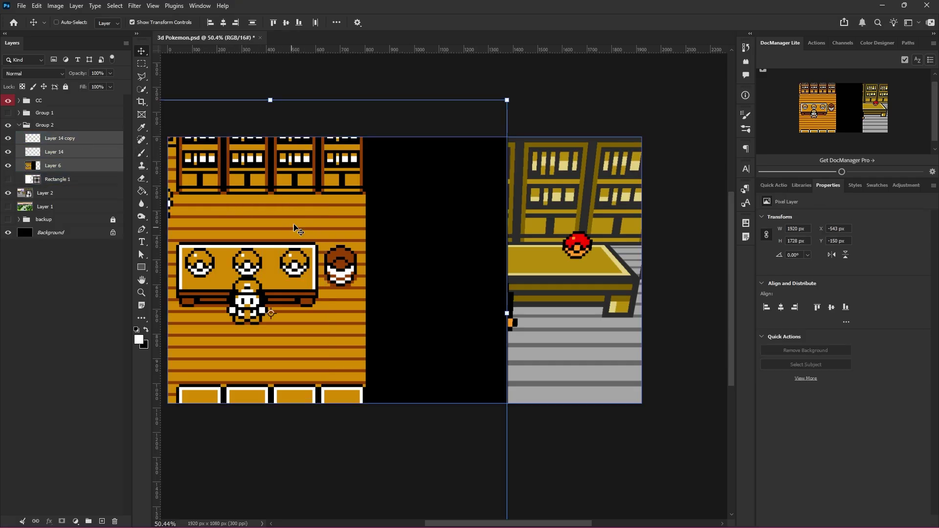
left_click_drag(255, 247, 273, 173)
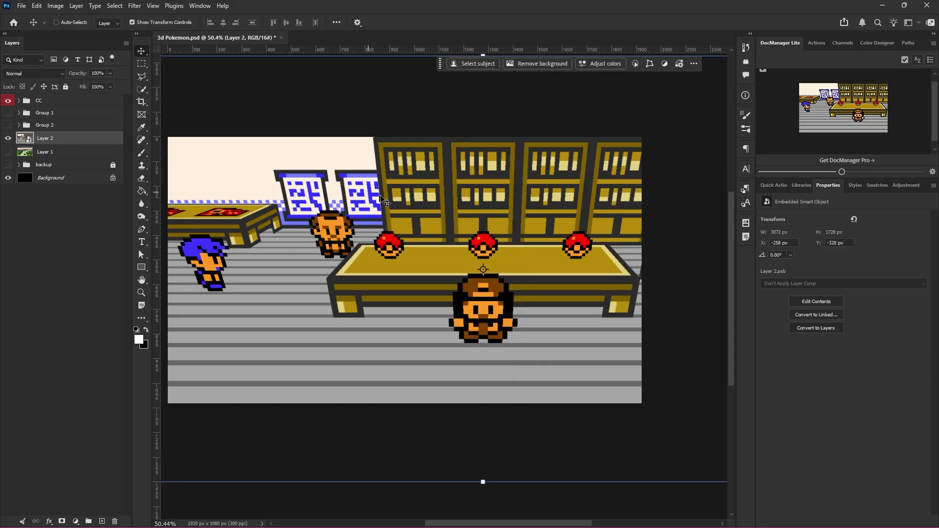
- Move Layer 2 down and left on the canvas and scale it to 90% around the table and player
left_click_drag(382, 200, 467, 255)
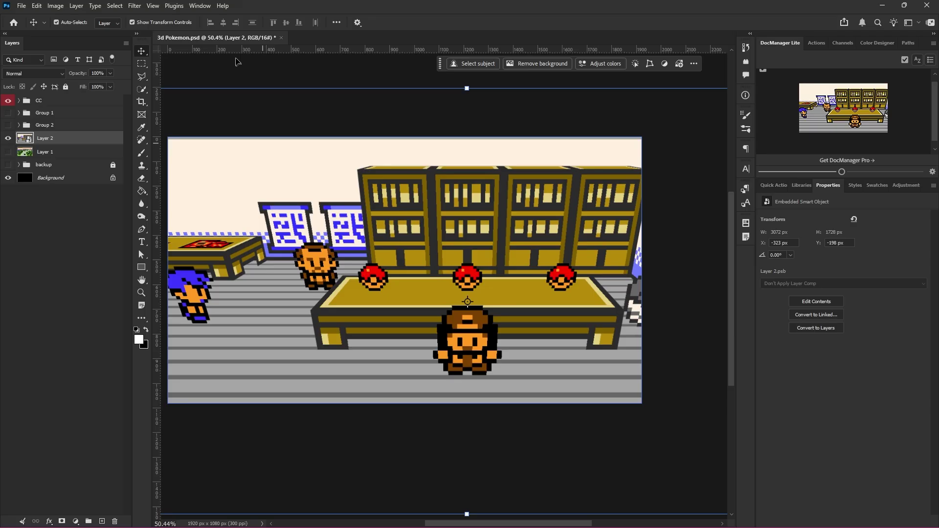
key("ctrl+t")
left_click(190, 22)
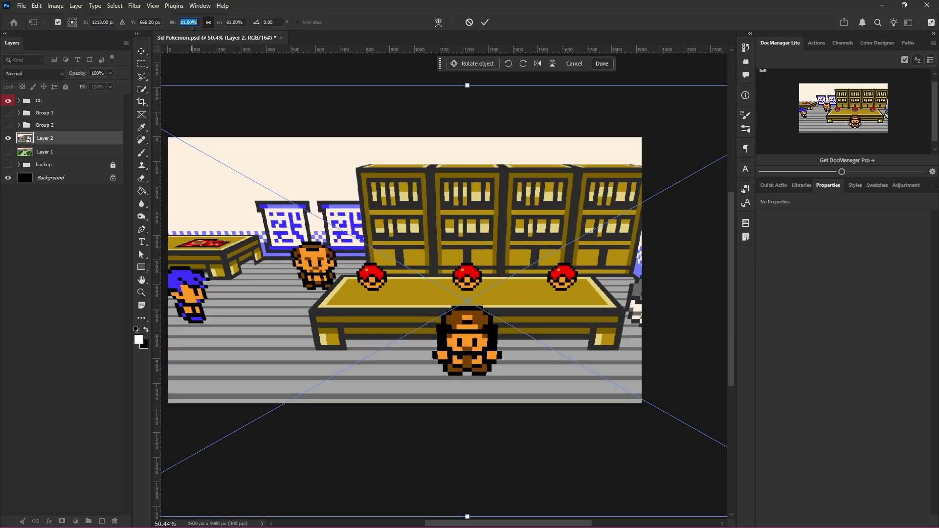
type("90")
key("Return")
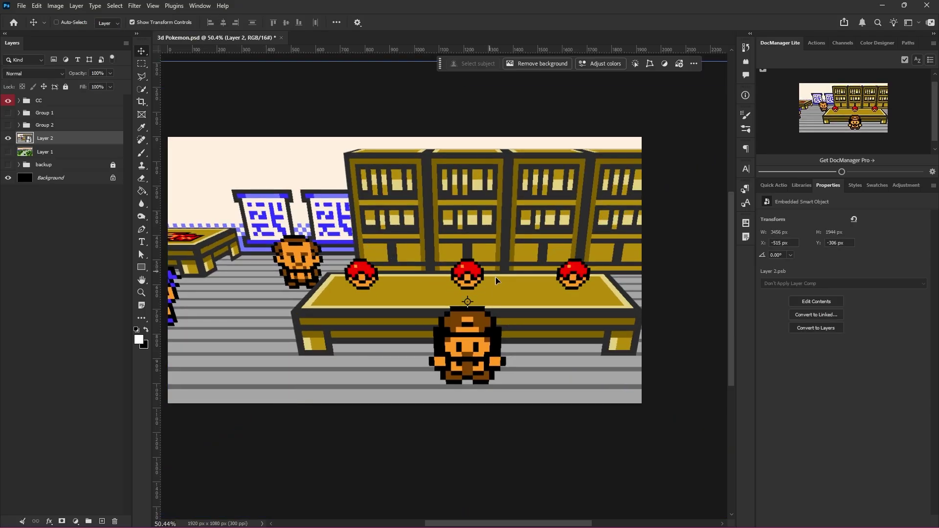
left_click_drag(502, 285, 501, 285)
- Overlay Group 2 at 50% opacity to compare it with Layer 2, restore it to 100% and hide it
key("5")
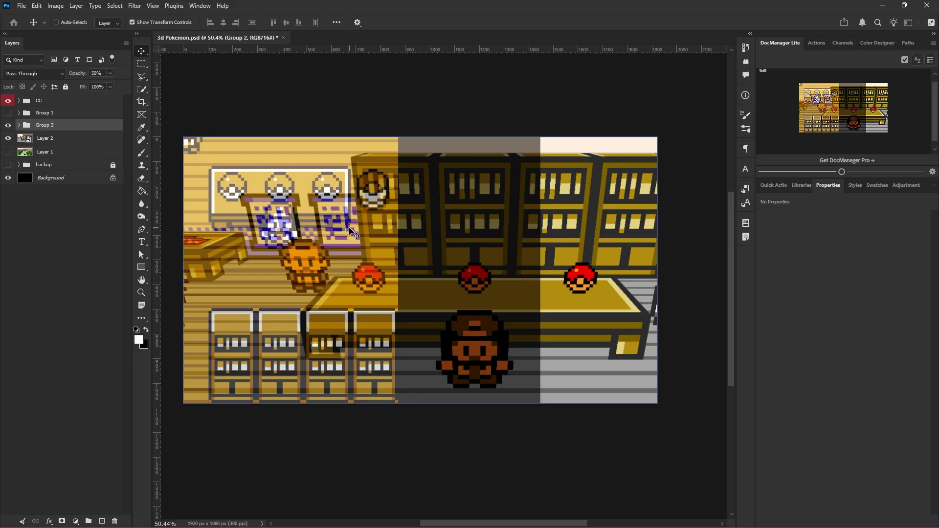
left_click_drag(349, 229, 349, 230)
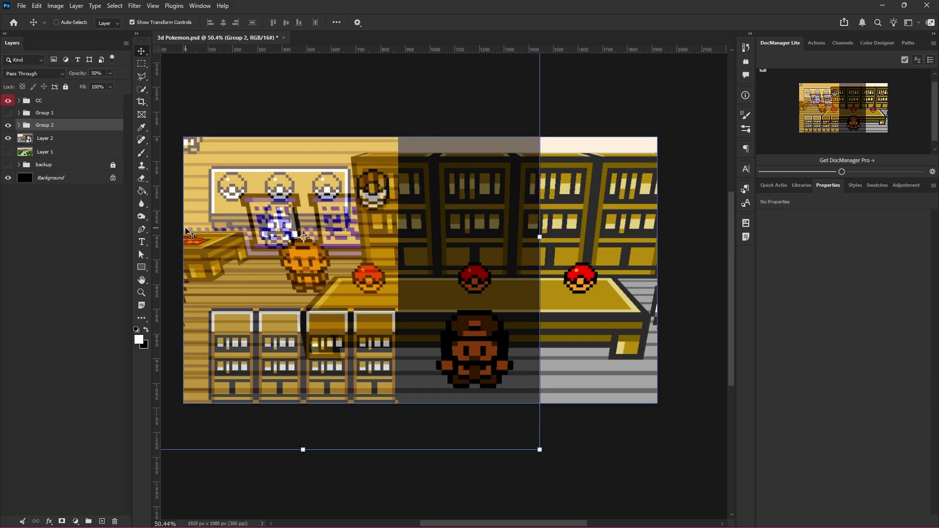
key("0")
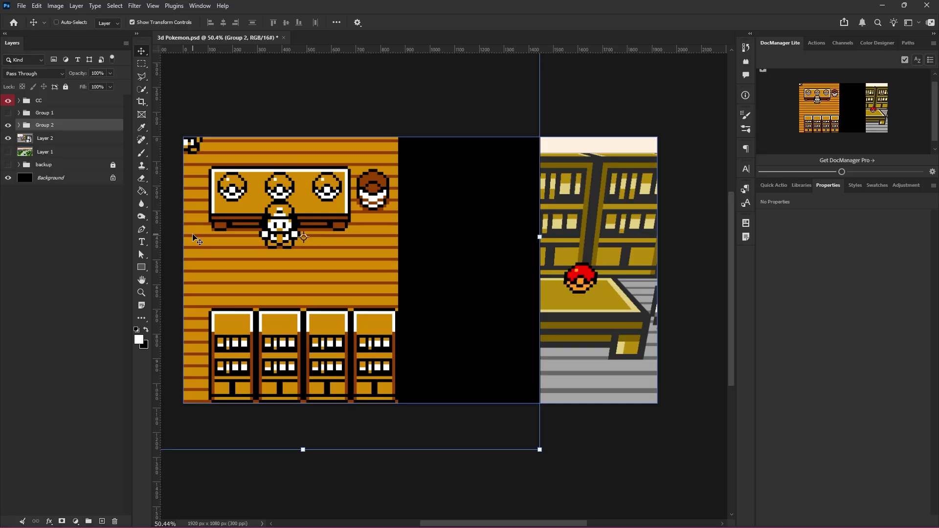
left_click(47, 271)
left_click(8, 125)
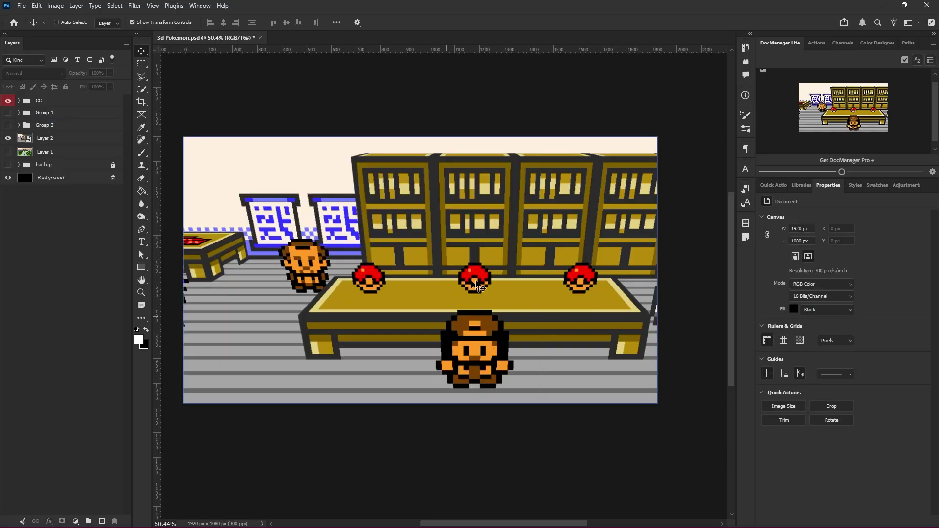
- Open the embedded contents of the Layer 2 smart object for editing
left_click(30, 139)
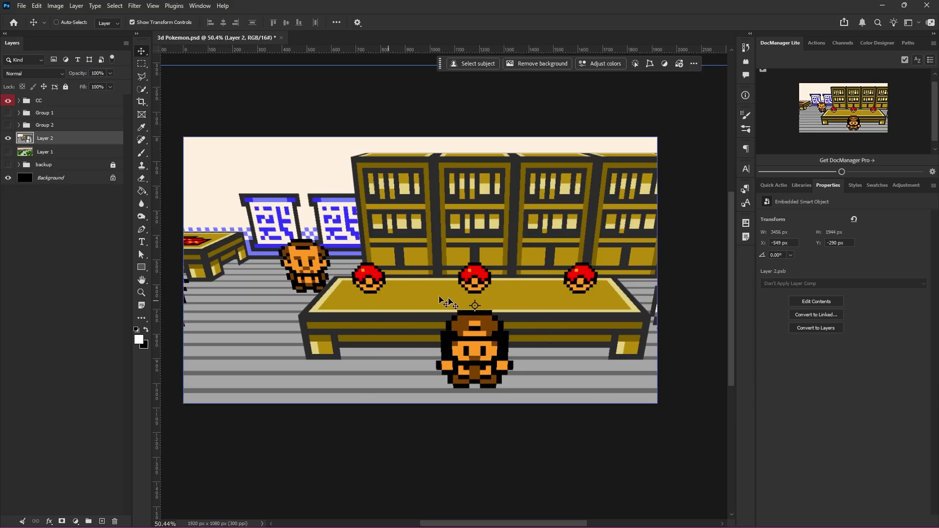
left_click(72, 205)
scroll(352, 201, "right", 1)
scroll(362, 206, "left", 2)
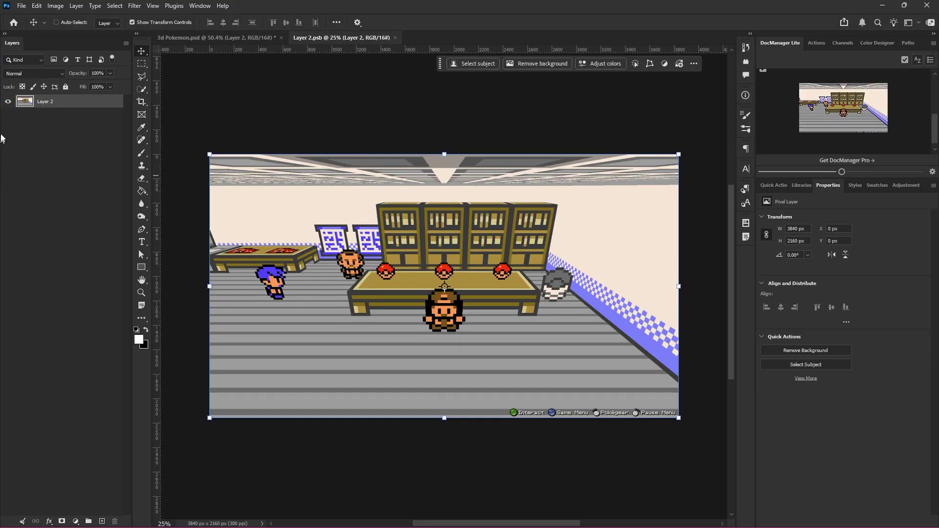
- Try to select the main table with its Poké Balls and player using the Quick Selection tool
left_click(144, 66)
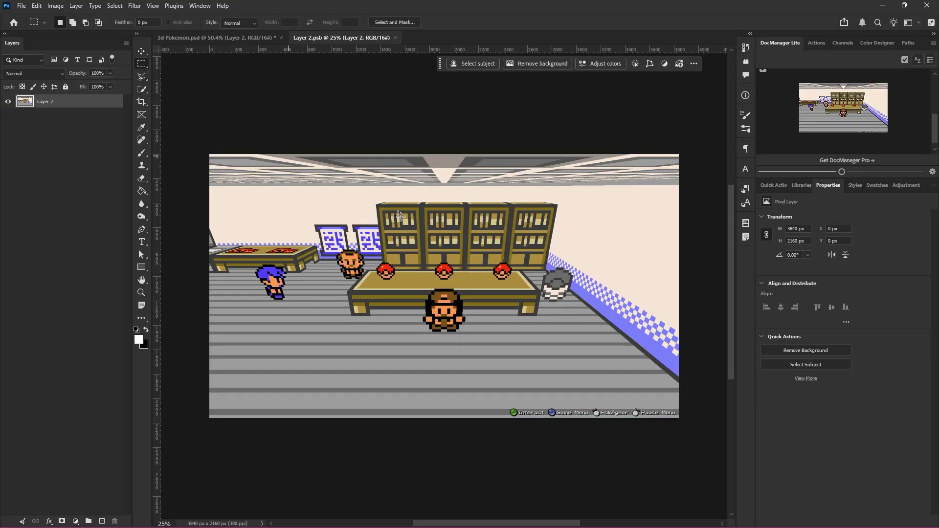
scroll(399, 216, "down", 1)
scroll(411, 245, "up", 6)
scroll(489, 239, "down", 2)
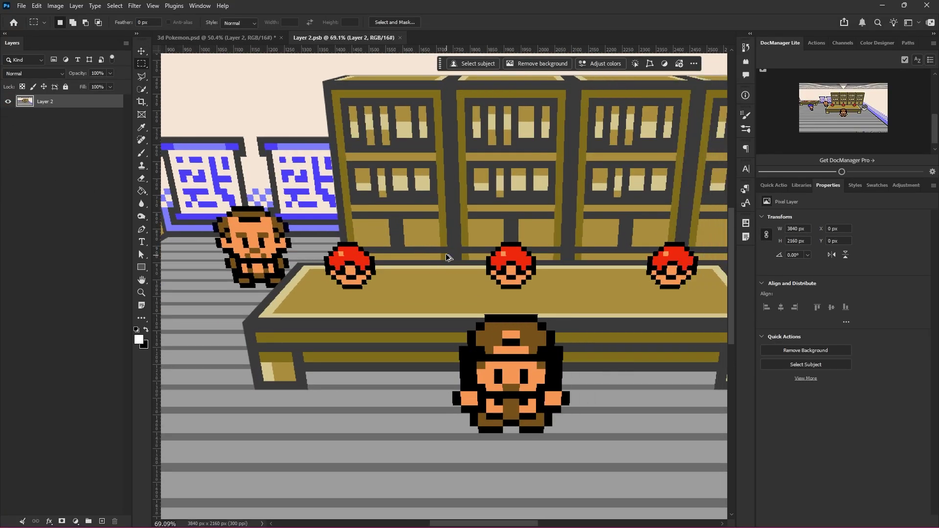
key("w")
left_click_drag(446, 258, 605, 258)
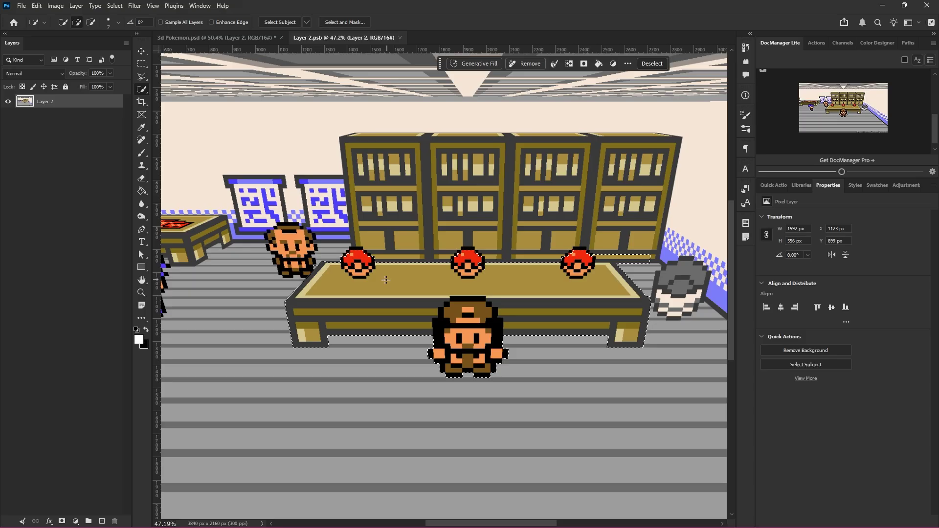
scroll(331, 272, "up", 6)
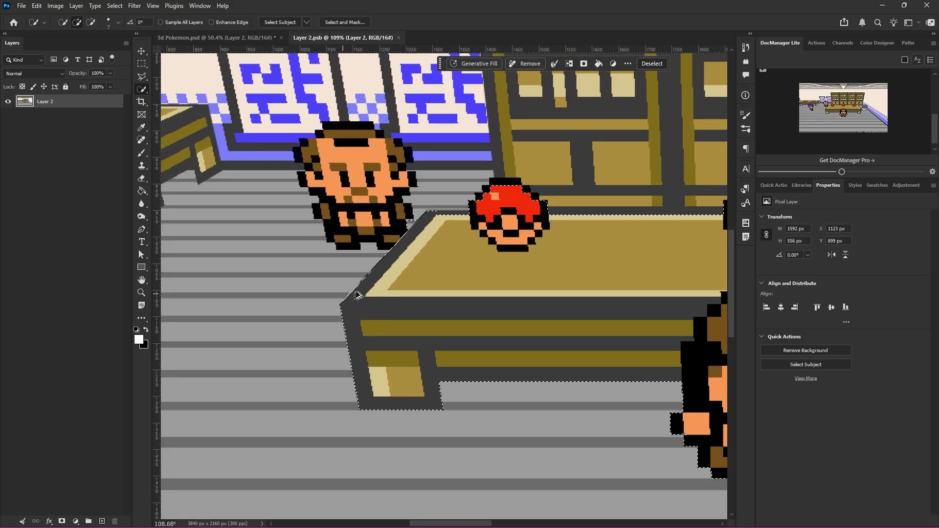
scroll(371, 274, "down", 1)
scroll(453, 237, "up", 2)
scroll(461, 255, "down", 5)
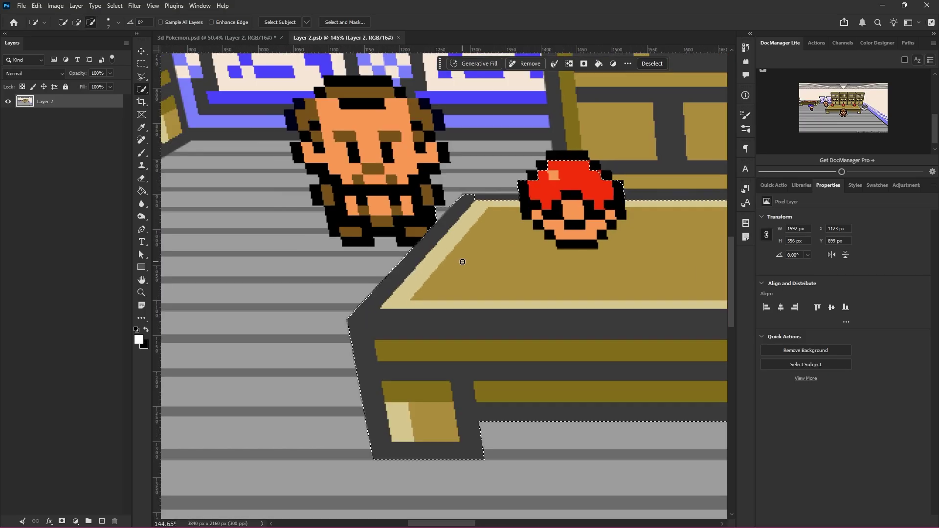
key("ctrl+d")
scroll(478, 267, "down", 4)
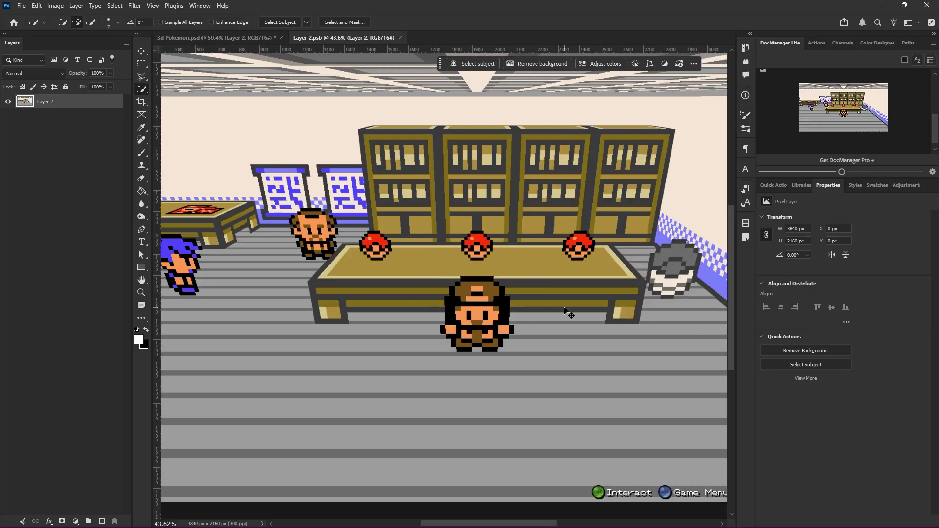
scroll(529, 266, "up", 2)
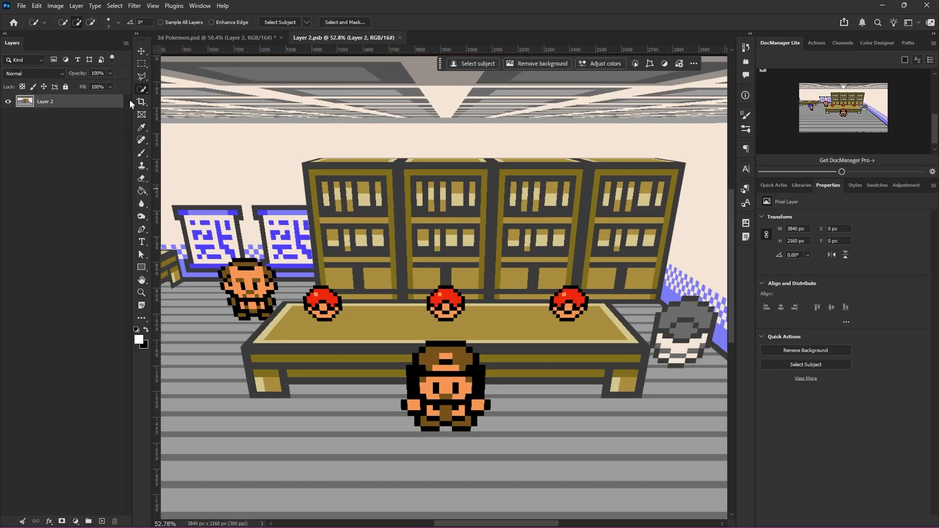
- Add a new layer above Layer 2 and sample the cream wall color f7e7d6 as the foreground color
left_click(141, 65)
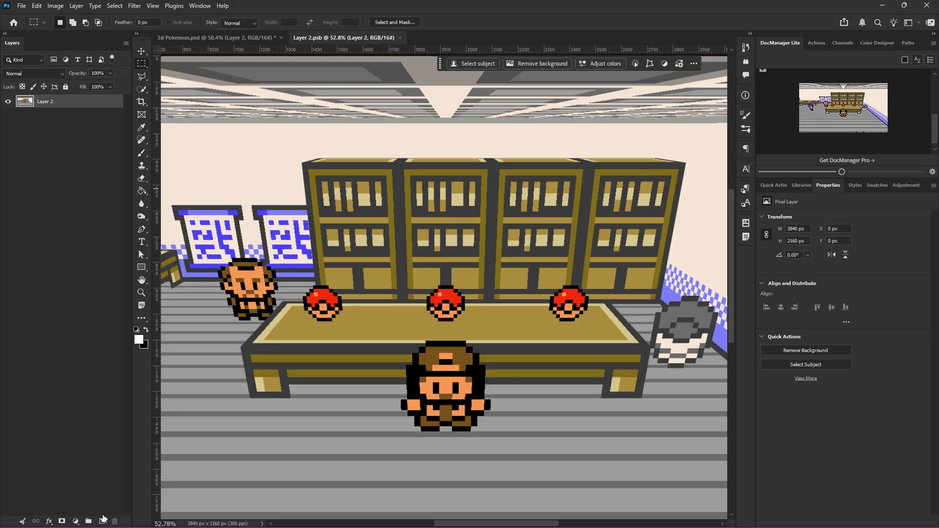
left_click(103, 520)
scroll(329, 140, "down", 1)
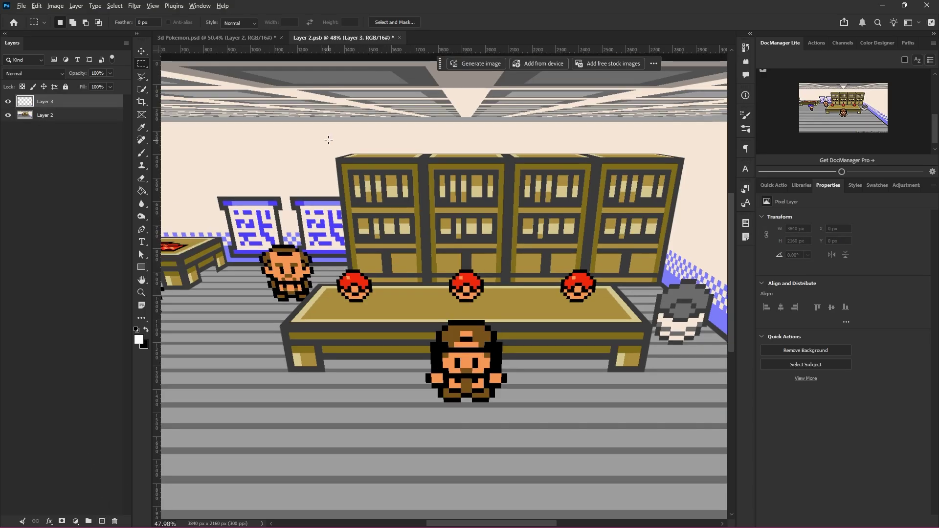
left_click(143, 128)
left_click(307, 158)
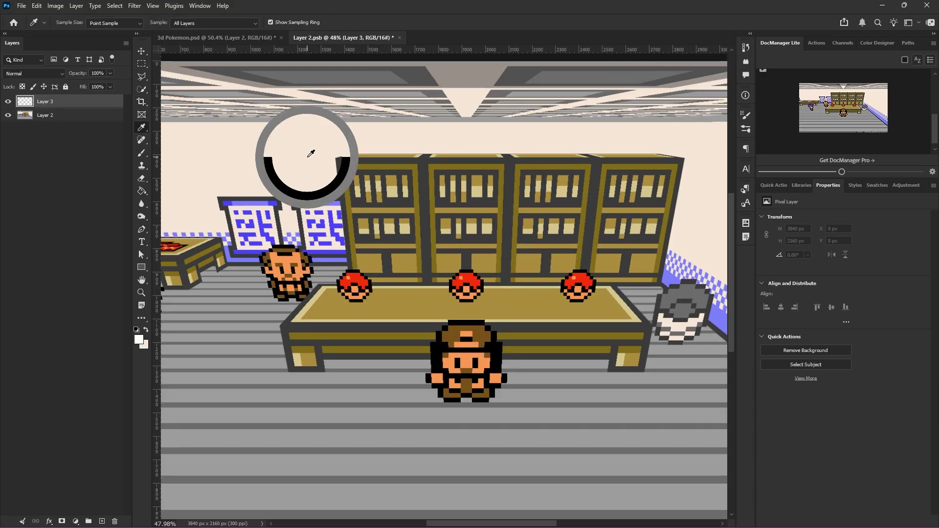
left_click(139, 339)
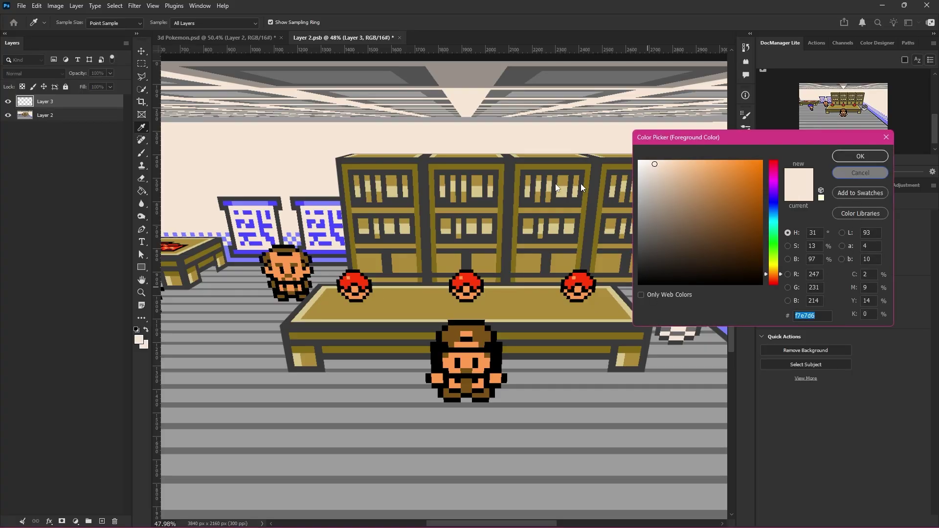
key("Return")
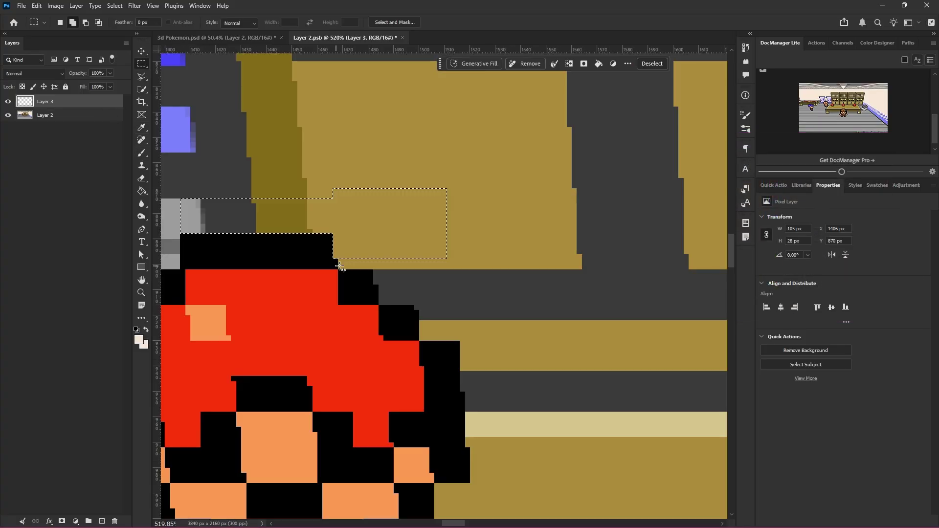
- Extend the marquee selection around the stepped upper-right outline of the first Poké Ball and across toward the middle Poké Ball
left_click_drag(338, 269, 522, 199)
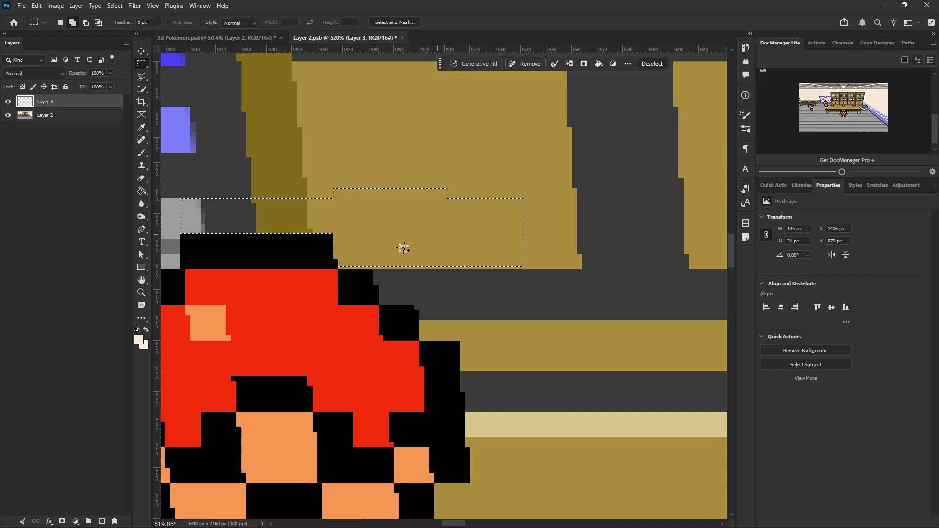
scroll(343, 268, "up", 1)
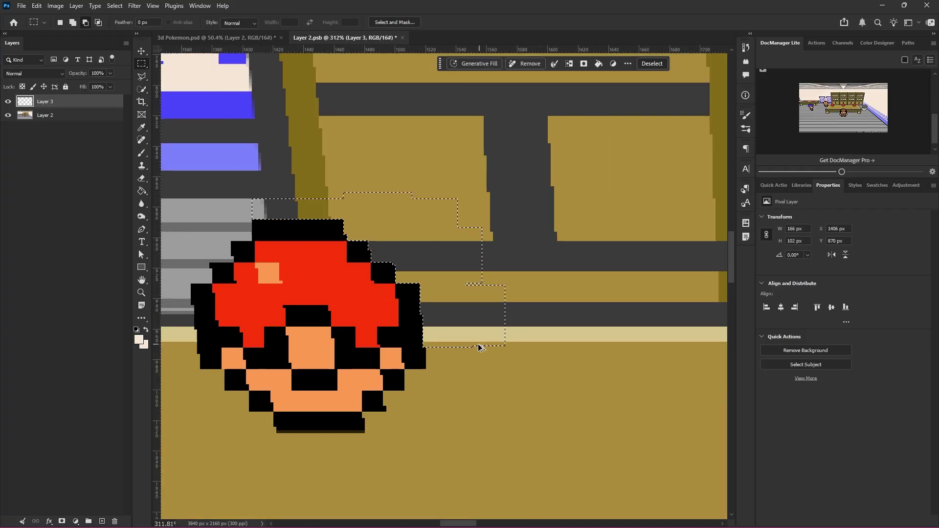
scroll(480, 348, "down", 5)
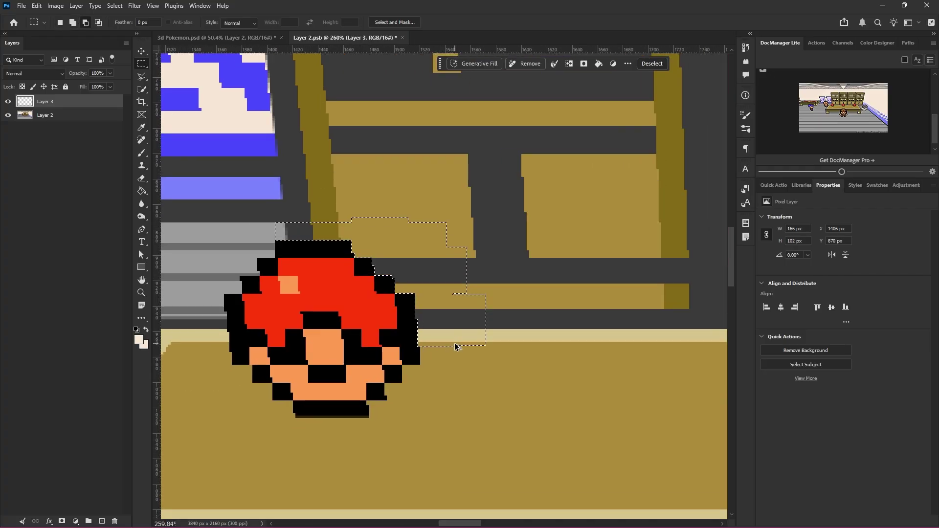
scroll(455, 344, "up", 4)
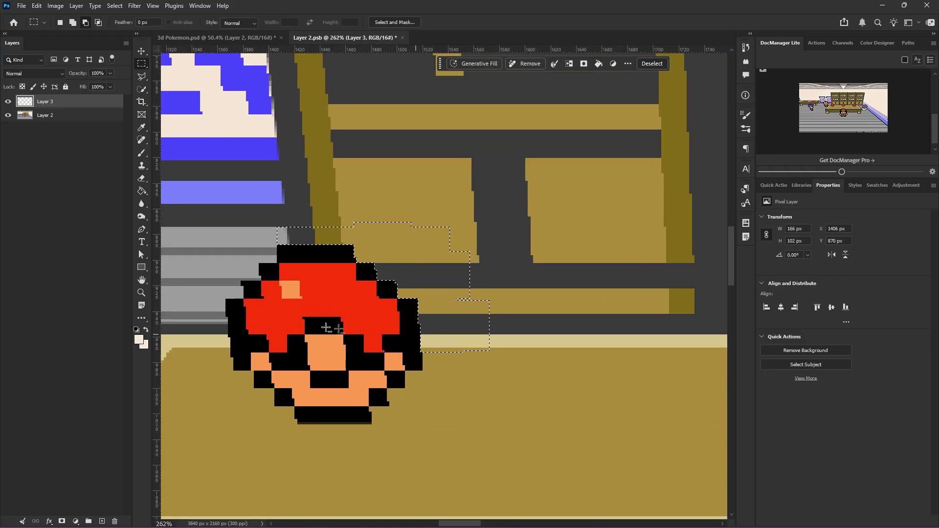
left_click_drag(217, 326, 562, 402)
left_click_drag(502, 392, 463, 392)
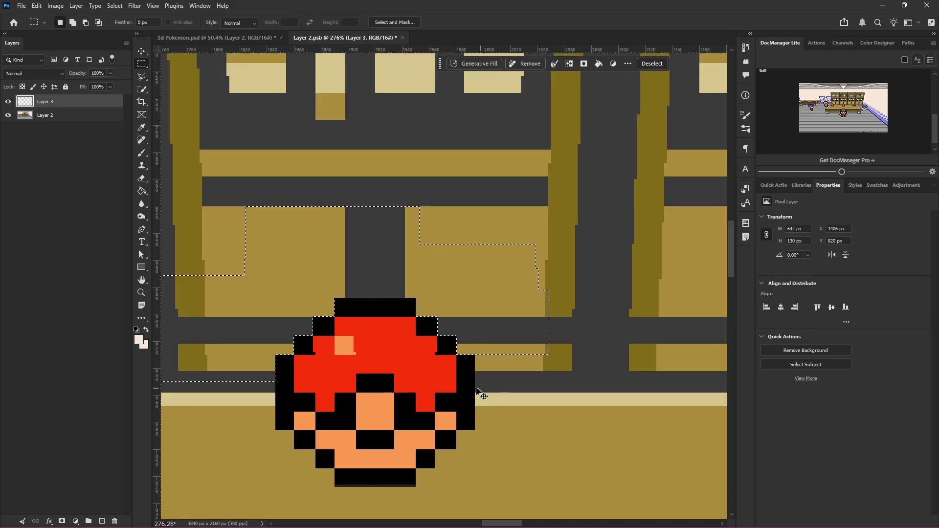
- Extend the selection beside the middle Poké Ball's right edge down into the dark strip just above the table
scroll(397, 383, "up", 1)
scroll(416, 367, "down", 1)
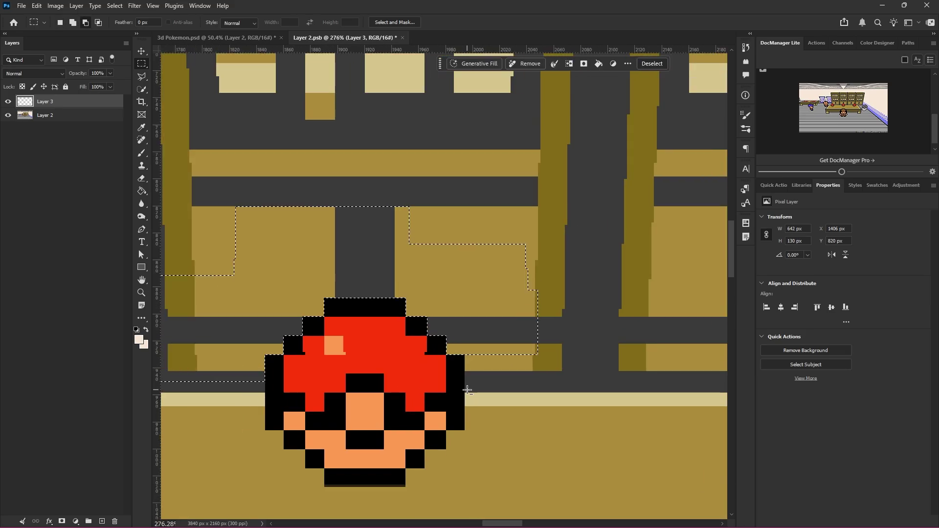
scroll(440, 353, "up", 1)
scroll(457, 337, "up", 1)
left_click_drag(456, 337, 591, 381)
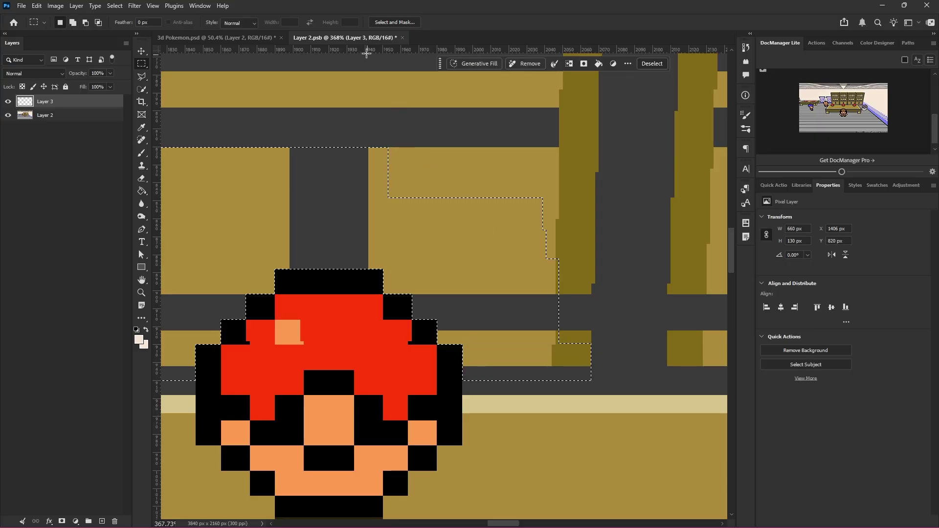
- Place a horizontal guide along the selection's lower edge, just above the tabletop
left_click_drag(366, 52, 441, 384)
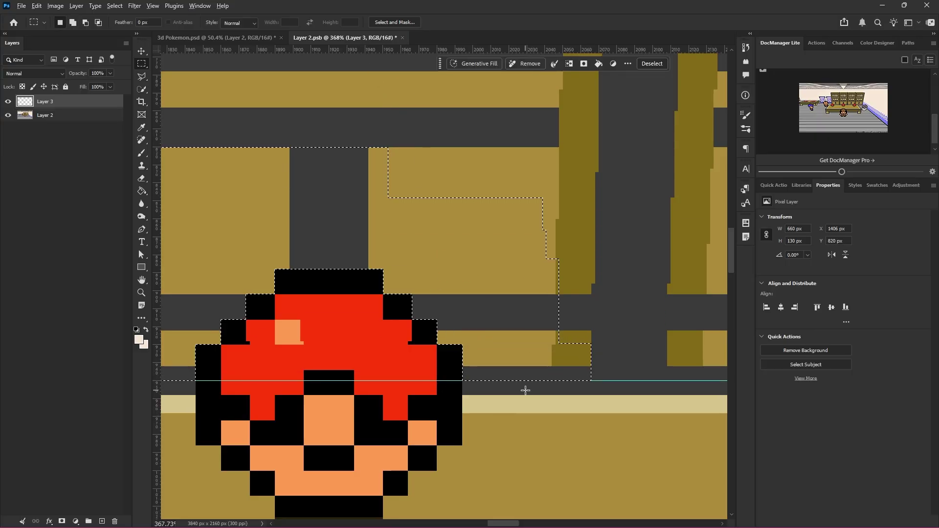
scroll(527, 389, "up", 8)
scroll(611, 404, "down", 7)
scroll(610, 404, "down", 8)
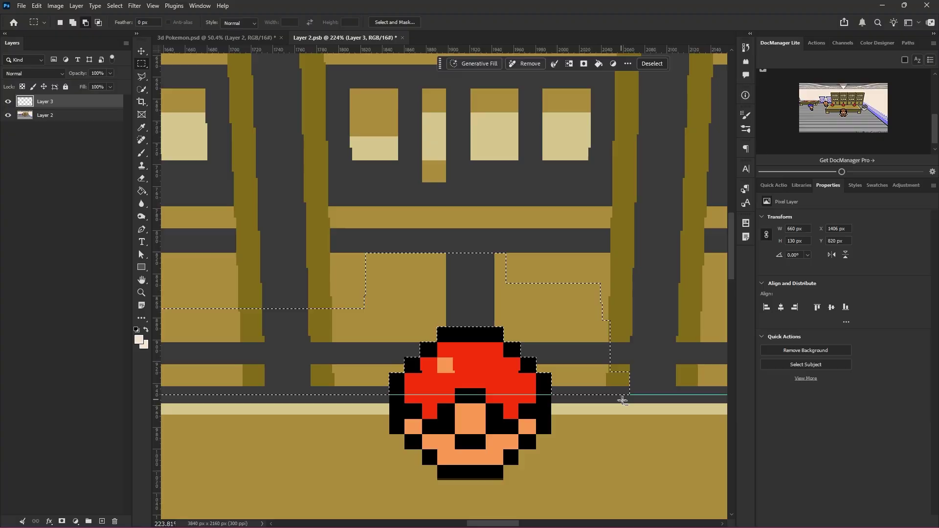
scroll(294, 374, "up", 3)
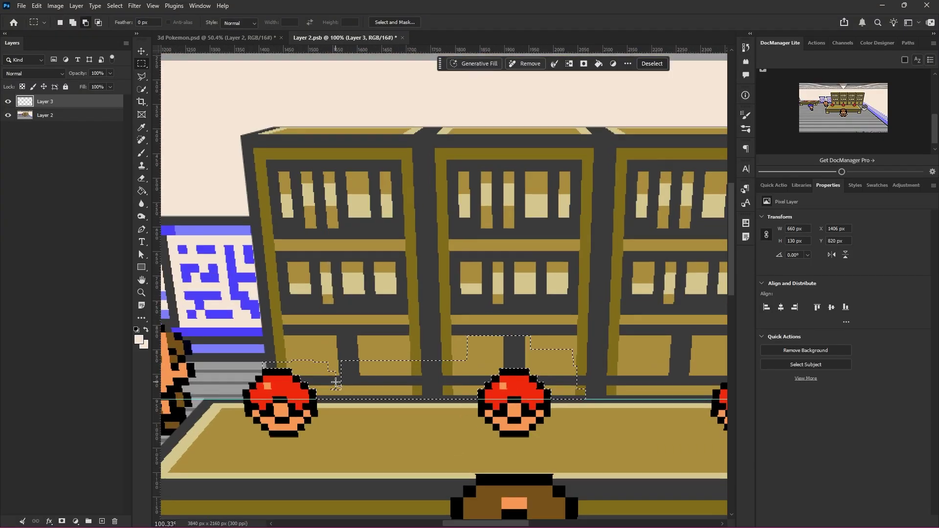
- Add the bookcases above the first two Poké Balls and the area between the middle and third balls to the selection
left_click_drag(394, 342, 435, 154)
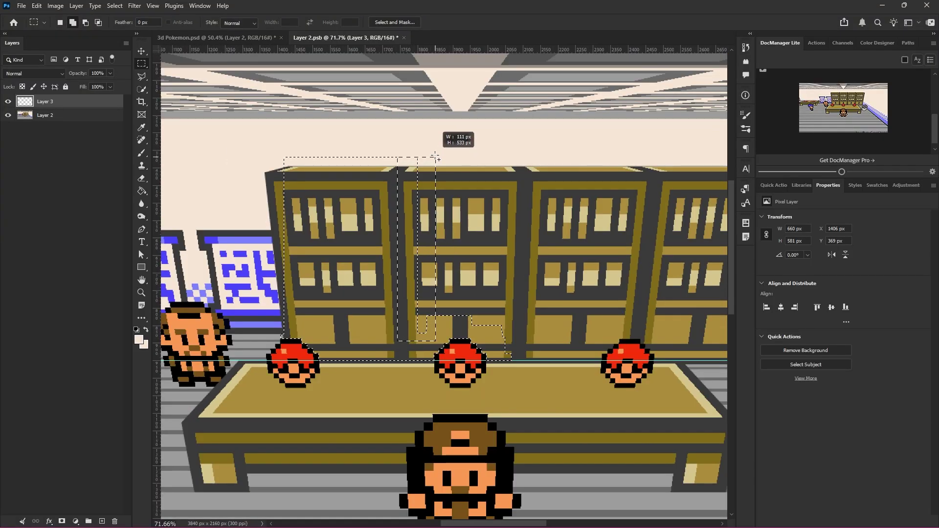
scroll(449, 336, "right", 1)
scroll(406, 329, "right", 1)
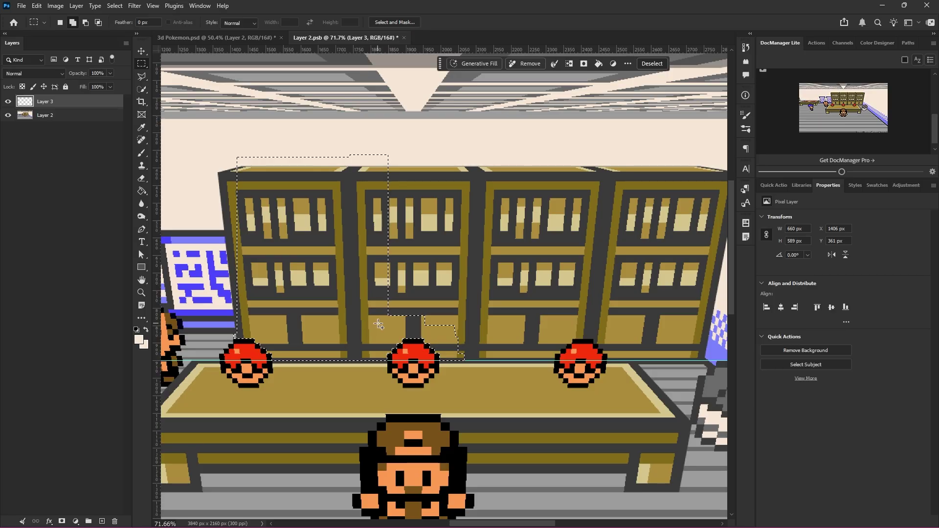
left_click_drag(378, 324, 528, 155)
scroll(404, 337, "up", 2)
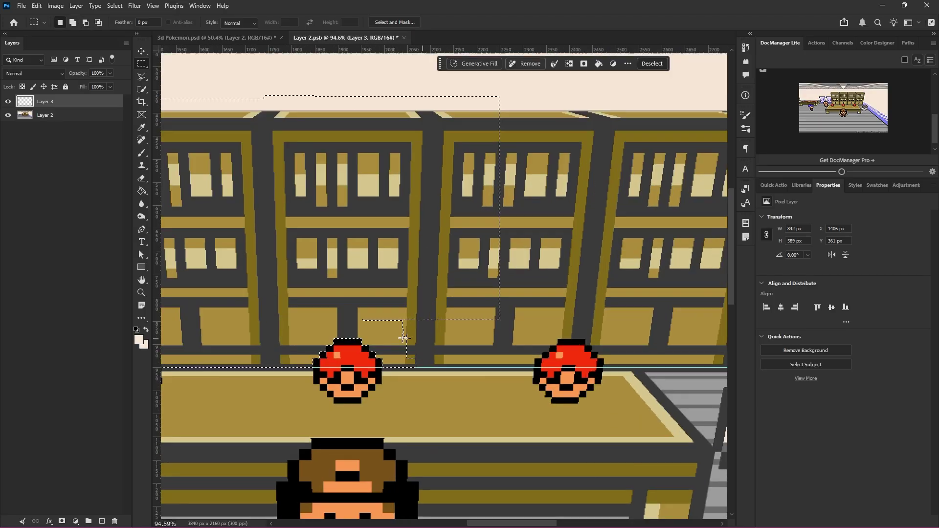
scroll(405, 338, "up", 1)
left_click_drag(361, 310, 449, 328)
left_click_drag(394, 308, 516, 375)
scroll(468, 358, "right", 6)
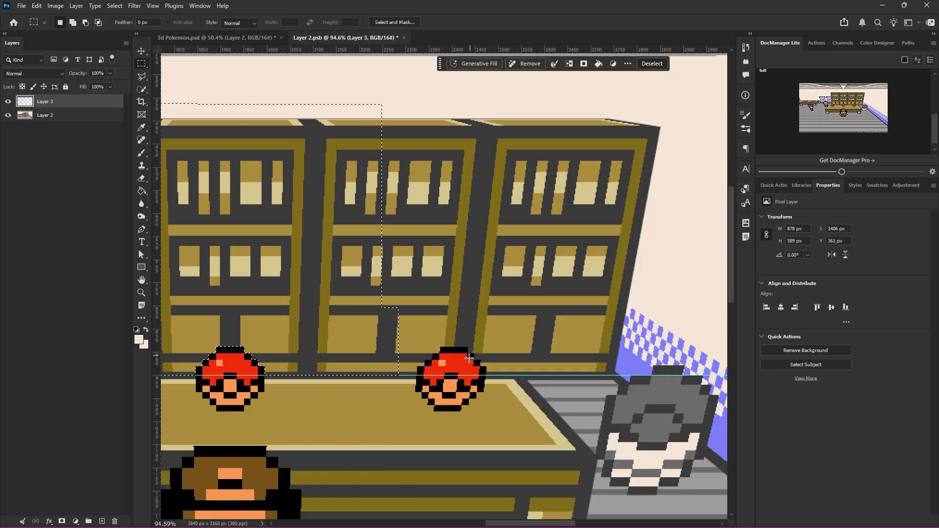
- Extend the selection along the guide to the third Poké Ball's left edge, redoing the addition that overlaps its outline
scroll(469, 358, "up", 6)
scroll(424, 376, "up", 3)
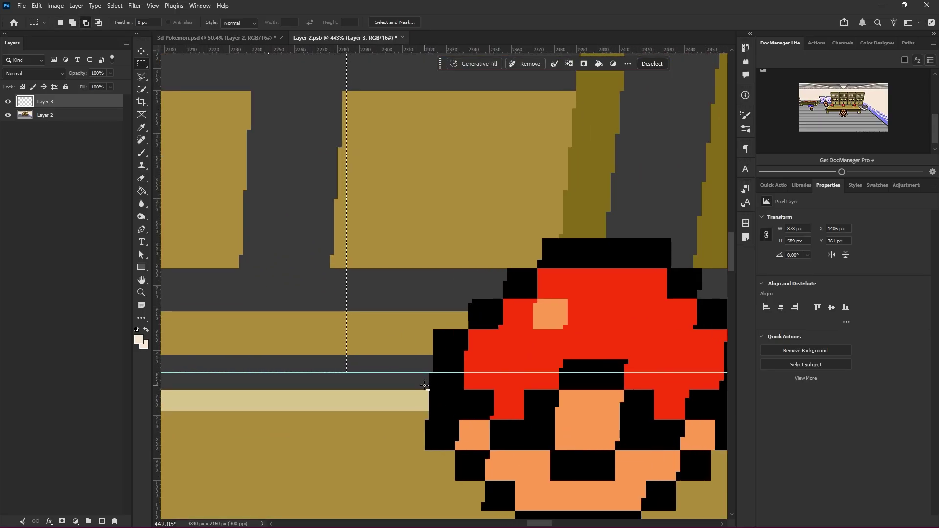
left_click_drag(432, 370, 261, 247)
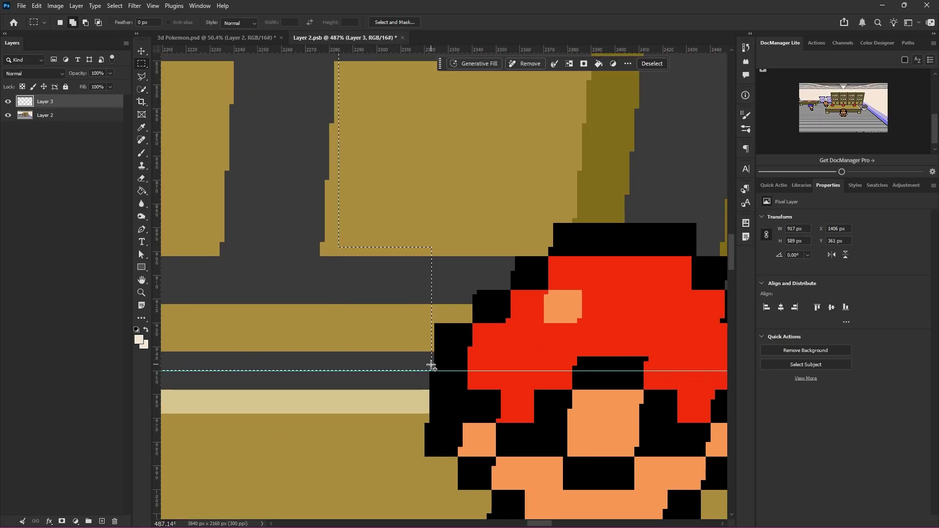
left_click_drag(435, 372, 375, 242)
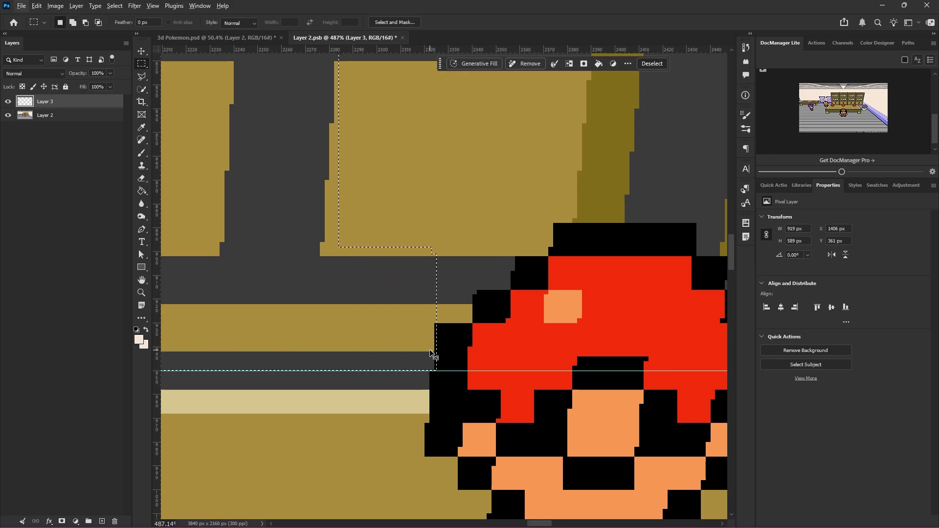
key("ctrl+z")
scroll(431, 371, "up", 5)
left_click_drag(436, 372, 284, 142)
scroll(426, 283, "down", 5)
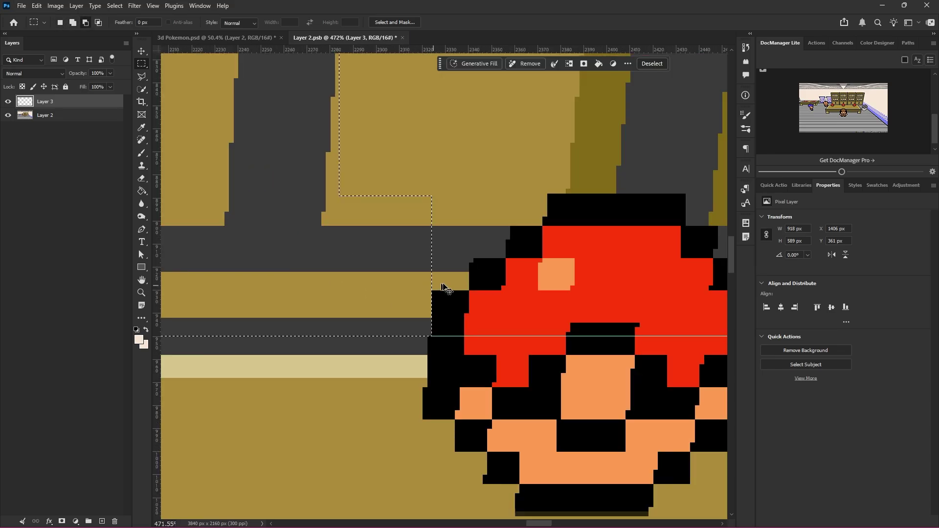
- Add rectangular areas to fit the selection to the stepped upper-left outline of the third Poké Ball
left_click_drag(499, 248, 444, 302)
scroll(418, 318, "up", 3)
left_click_drag(412, 352, 235, 176)
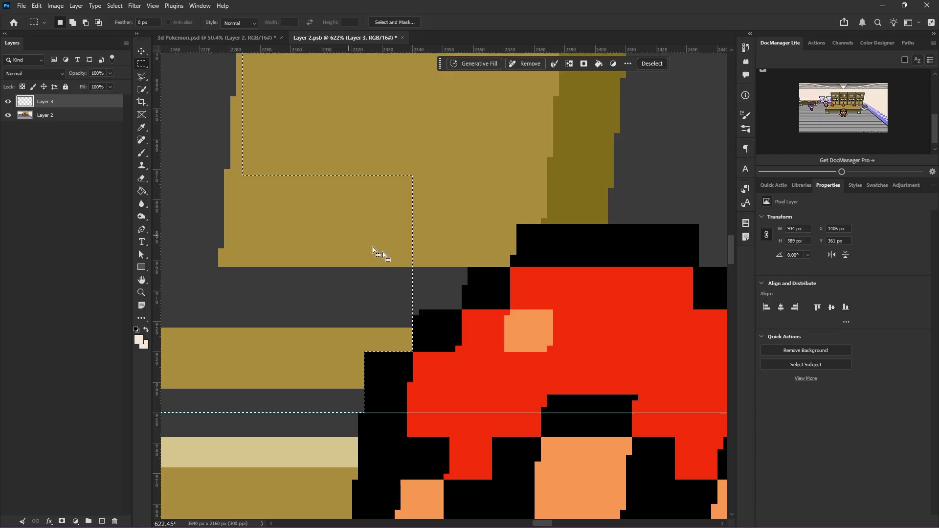
scroll(412, 295, "down", 1)
left_click_drag(417, 294, 333, 192)
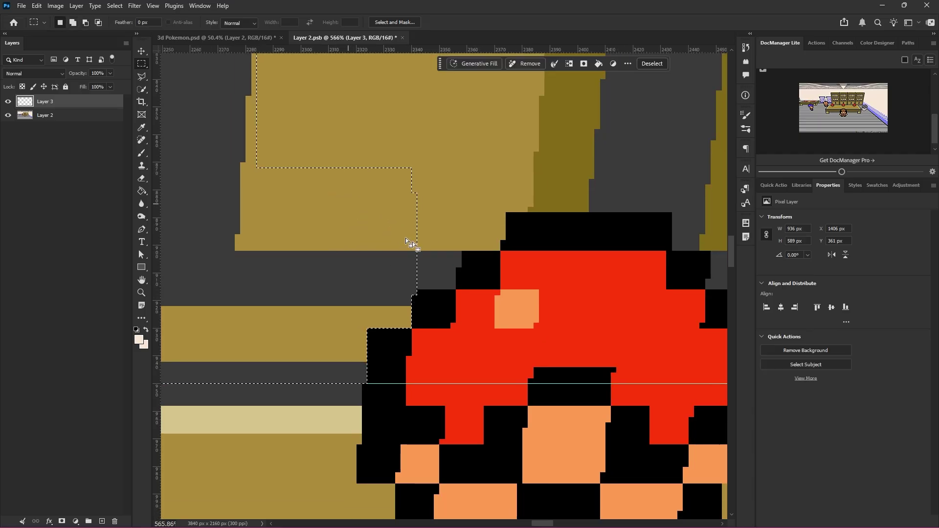
left_click_drag(467, 254, 421, 298)
scroll(422, 298, "up", 4)
left_click_drag(399, 348, 345, 210)
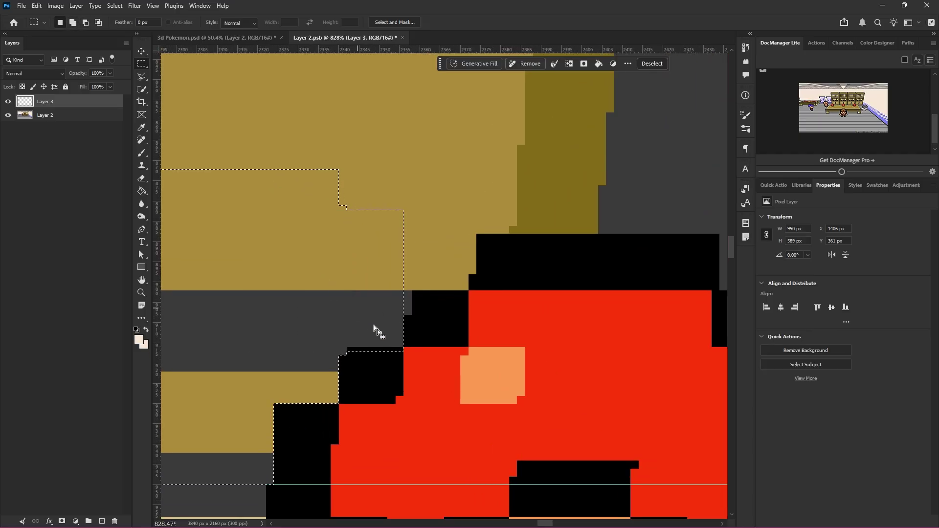
left_click_drag(400, 344, 217, 169)
scroll(396, 283, "down", 1)
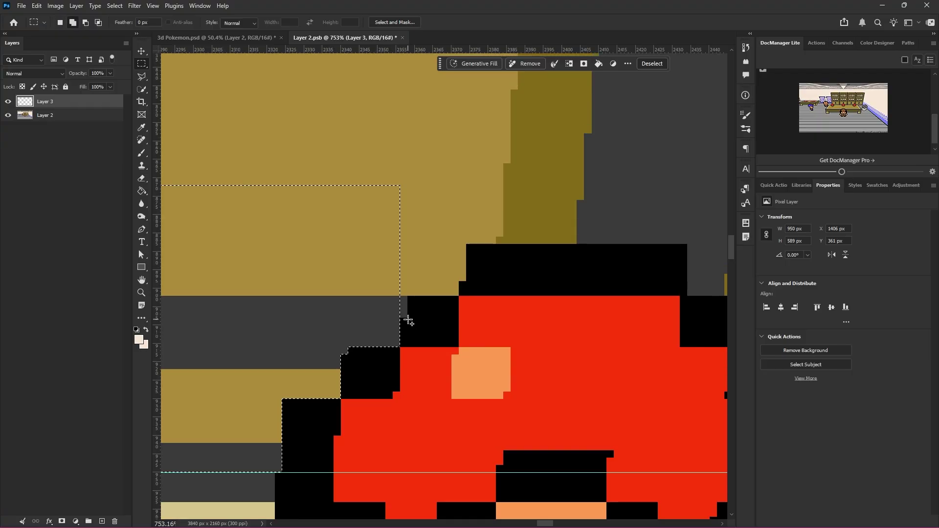
left_click_drag(461, 299, 310, 168)
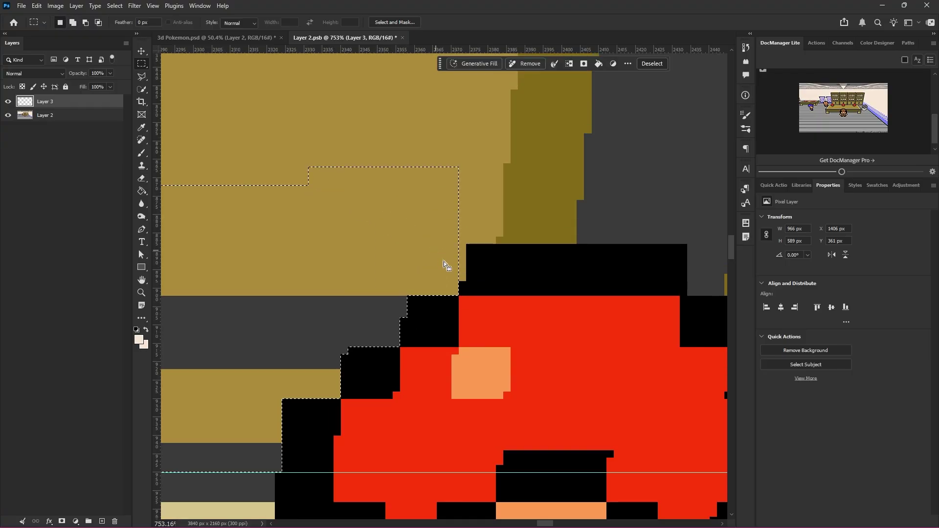
scroll(398, 162, "down", 9)
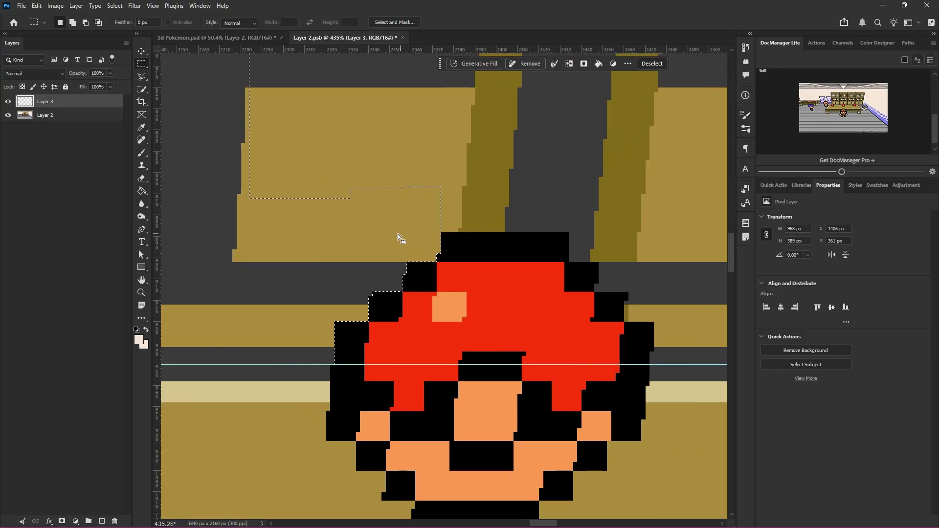
- Extend the selection over the top of the third Poké Ball and across the upper part of the rightmost bookcase
left_click_drag(275, 120, 554, 292)
scroll(538, 291, "up", 3)
scroll(532, 286, "down", 15)
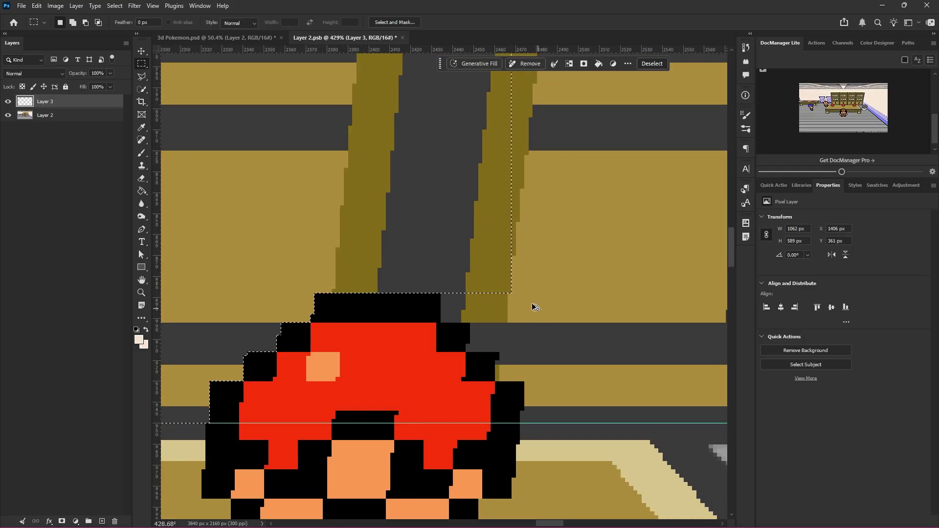
scroll(418, 185, "right", 2)
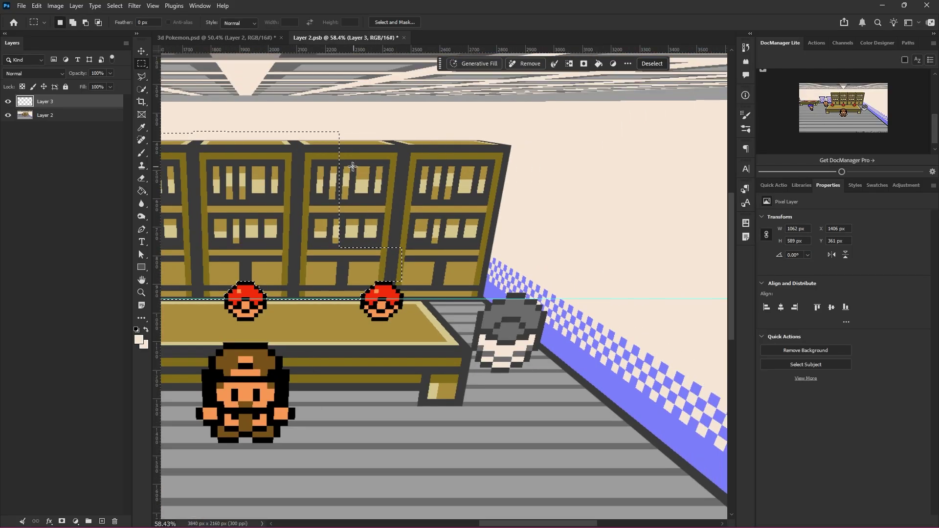
left_click_drag(325, 131, 524, 250)
- Add the areas beside the first two upper-right pixel steps of the third Poké Ball to the selection
scroll(435, 247, "up", 10)
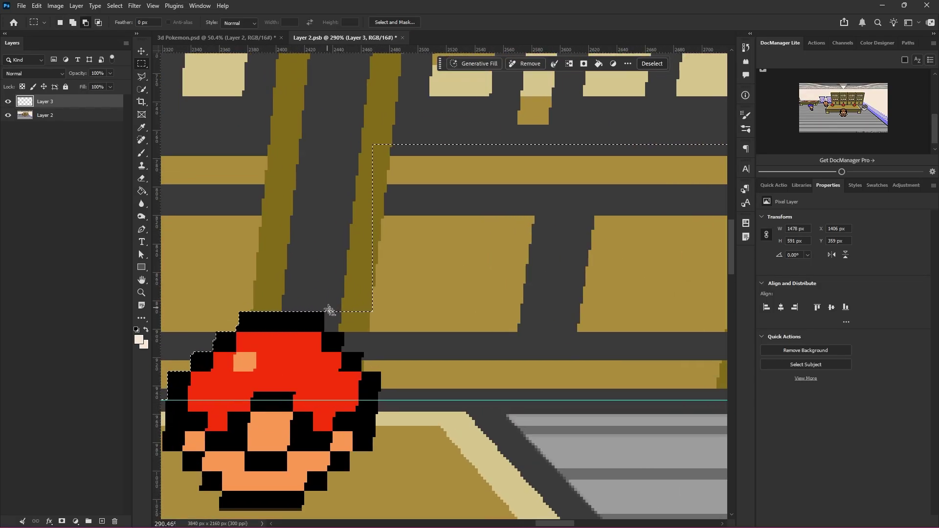
scroll(329, 310, "up", 3)
left_click_drag(321, 335, 443, 221)
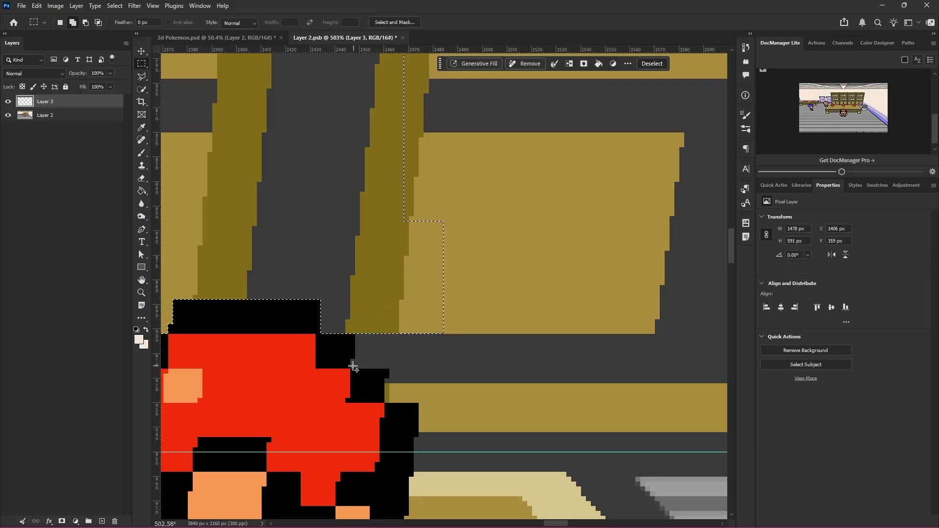
left_click_drag(353, 361, 487, 254)
scroll(397, 367, "up", 2)
scroll(424, 282, "down", 1)
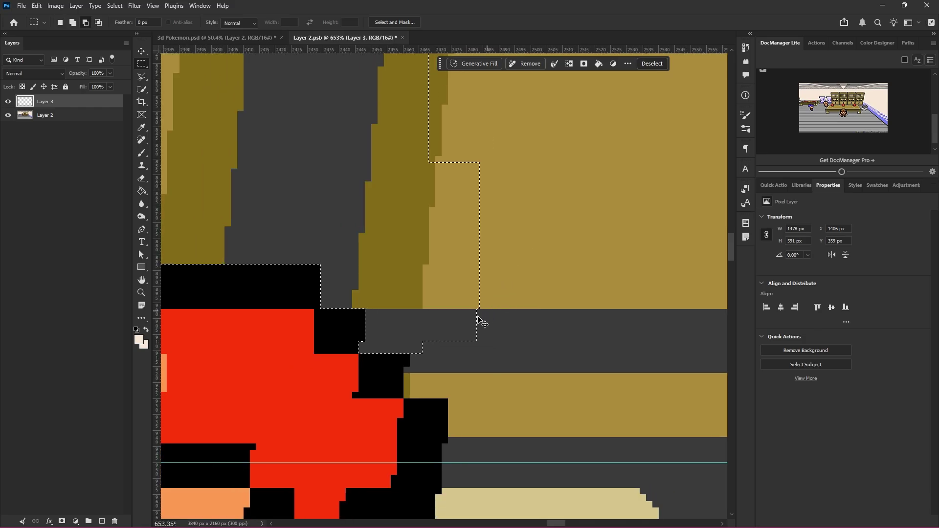
- Continue the selection down the third Poké Ball's right pixel steps, redoing one incorrect addition
scroll(420, 350, "up", 2)
left_click_drag(382, 334, 435, 367)
left_click_drag(381, 295, 503, 337)
key("ctrl+z")
left_click_drag(440, 419, 656, 225)
scroll(595, 333, "down", 3)
scroll(595, 333, "up", 5)
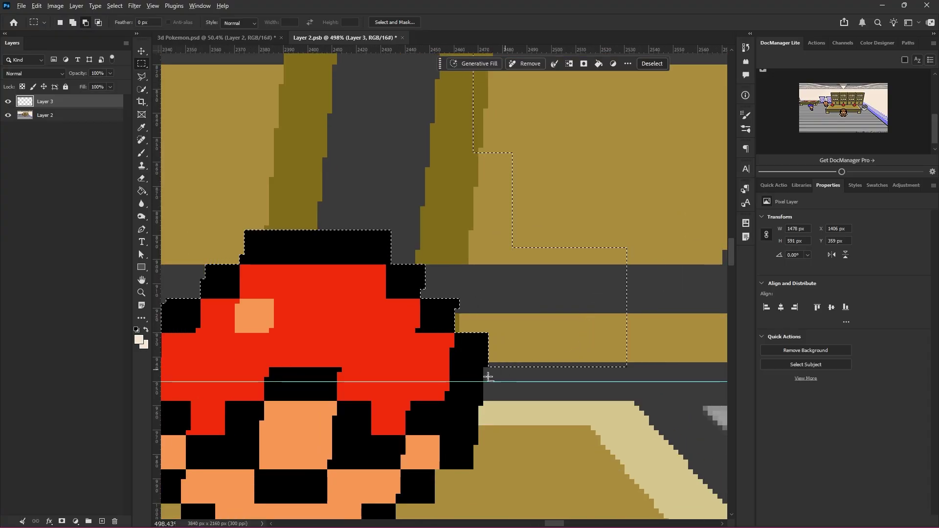
- Extend the selection down to the horizontal guide beside the third Poké Ball's right edge
left_click_drag(477, 357, 637, 389)
scroll(637, 388, "down", 3)
left_click_drag(531, 340, 663, 389)
scroll(646, 378, "down", 5)
scroll(655, 382, "down", 4)
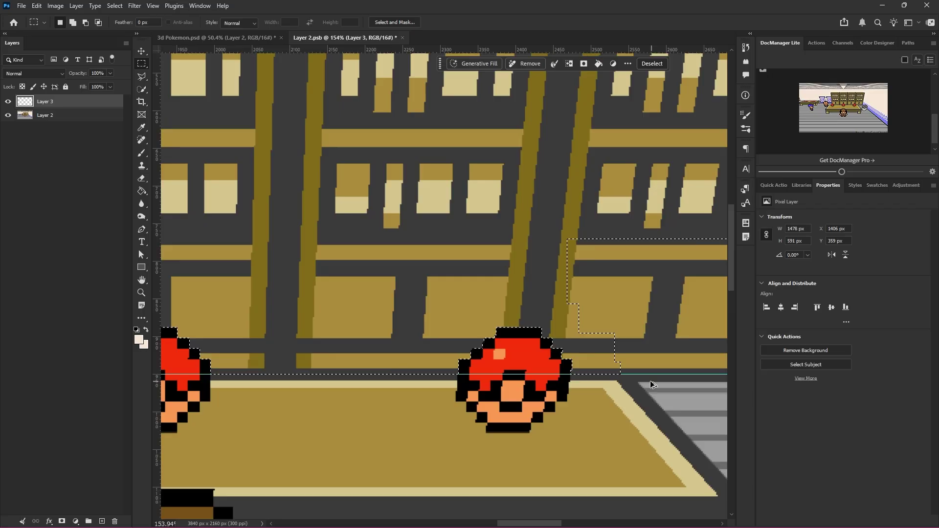
scroll(649, 377, "right", 4)
scroll(587, 332, "up", 2)
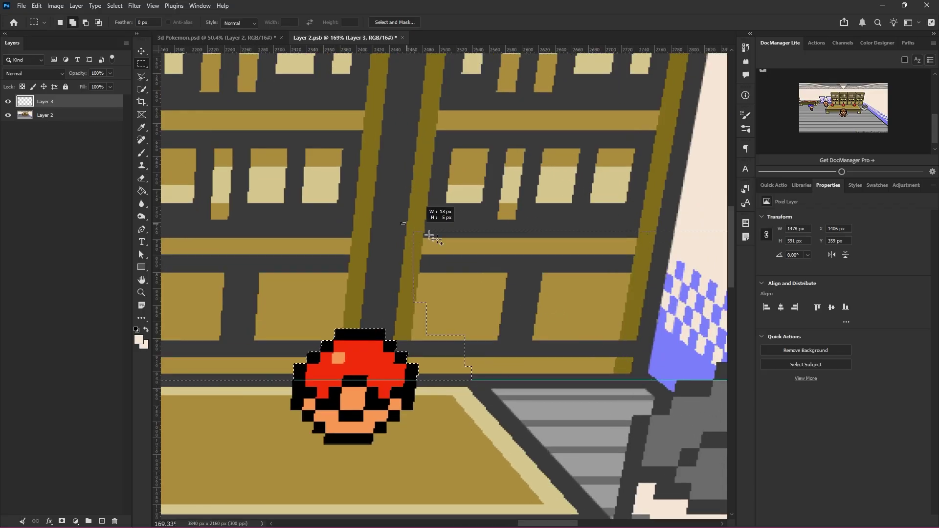
- Fill the unselected gaps over the lower part of the rightmost bookcase down to the horizontal guide
left_click_drag(410, 215, 603, 296)
left_click_drag(410, 284, 516, 327)
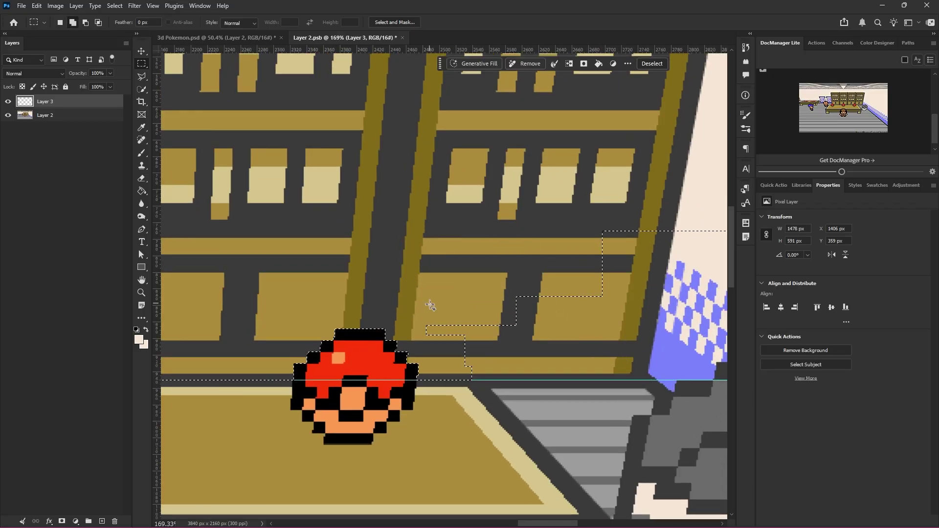
left_click_drag(430, 304, 516, 349)
left_click_drag(422, 315, 426, 320)
left_click_drag(468, 250, 606, 380)
left_click_drag(571, 232, 654, 387)
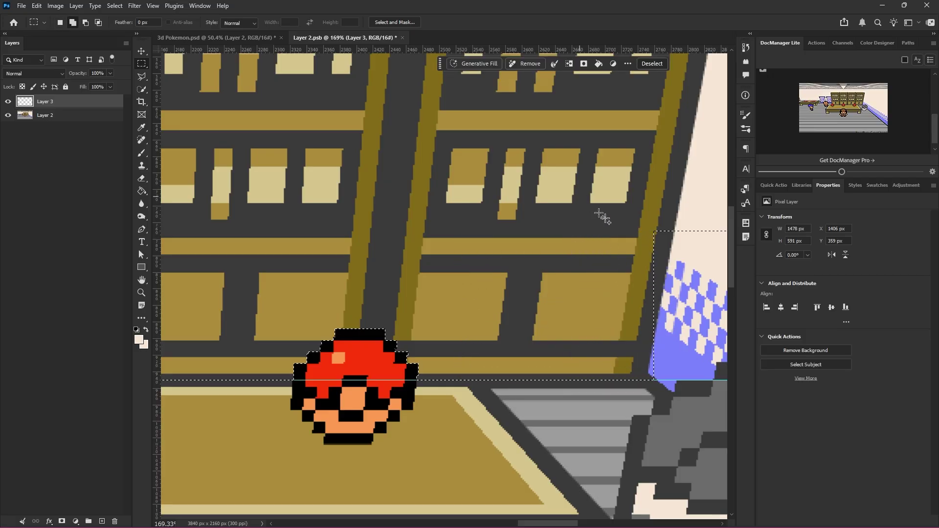
- Complete the selection along the rightmost bookcase's slanted right edge beside the checkered wall
left_click_drag(583, 200, 669, 383)
scroll(620, 291, "down", 5)
left_click_drag(623, 236, 656, 317)
scroll(573, 321, "down", 10)
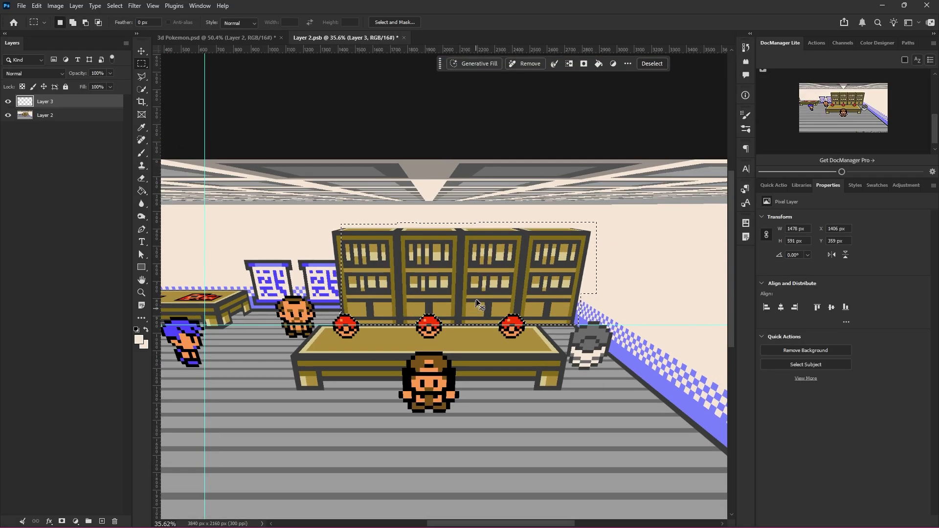
- Extend the selection past the leftmost bookcase's slanted left edge, down to the floor behind the first Poké Ball
scroll(477, 303, "up", 2)
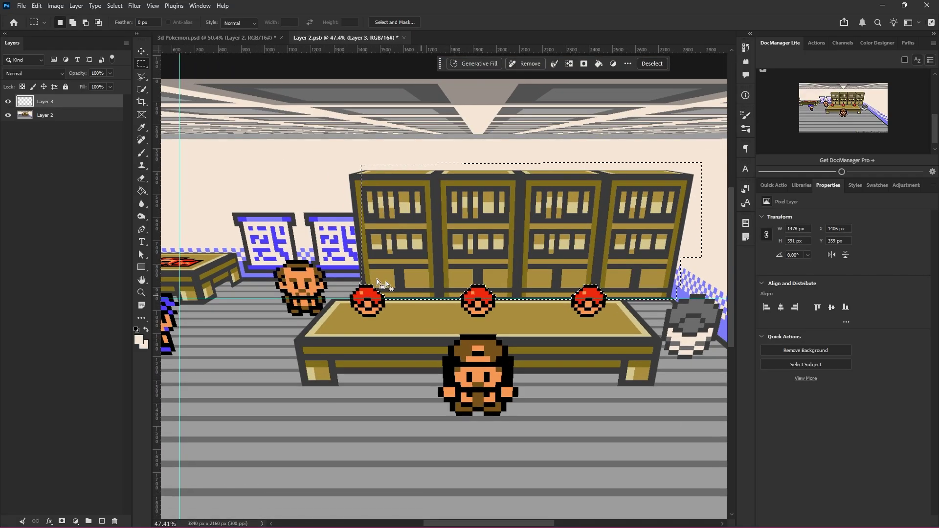
scroll(379, 281, "up", 4)
scroll(362, 352, "down", 4)
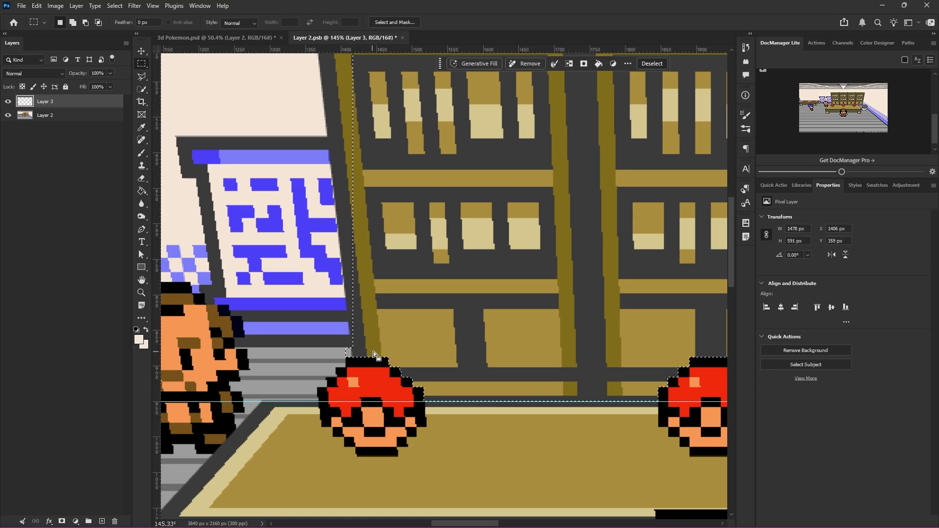
scroll(404, 362, "down", 1)
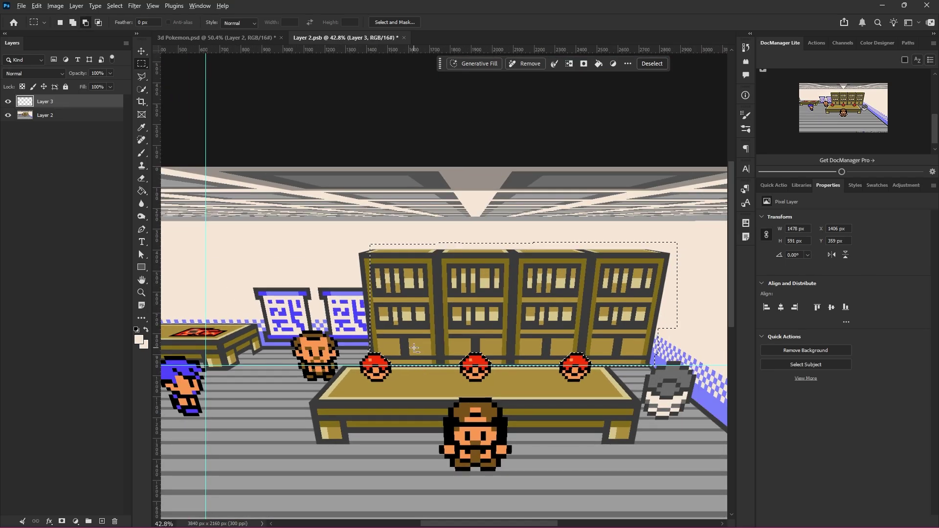
scroll(389, 352, "up", 3)
left_click_drag(360, 339, 286, 100)
scroll(518, 329, "down", 3)
left_click_drag(520, 382, 456, 317)
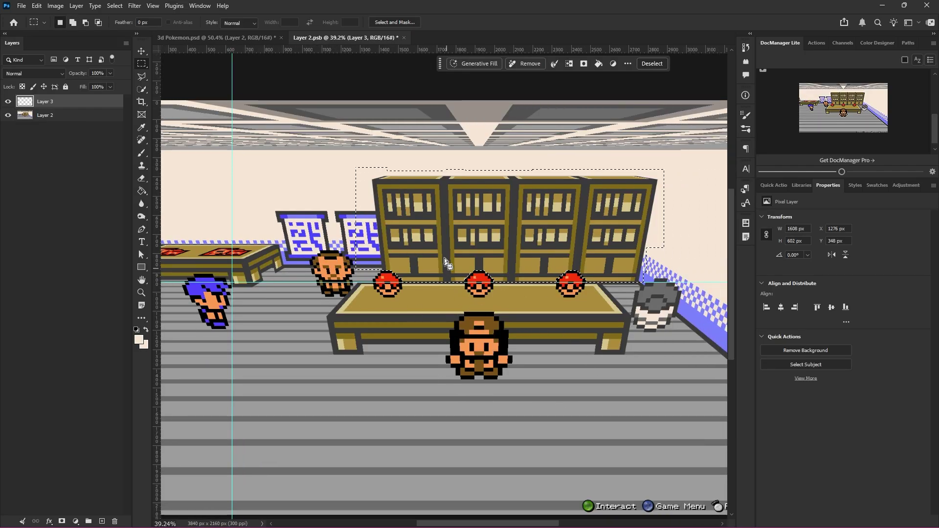
- Fill the selected bookcase area on Layer 3 with the cream wall color and clear the selection
scroll(378, 220, "up", 1)
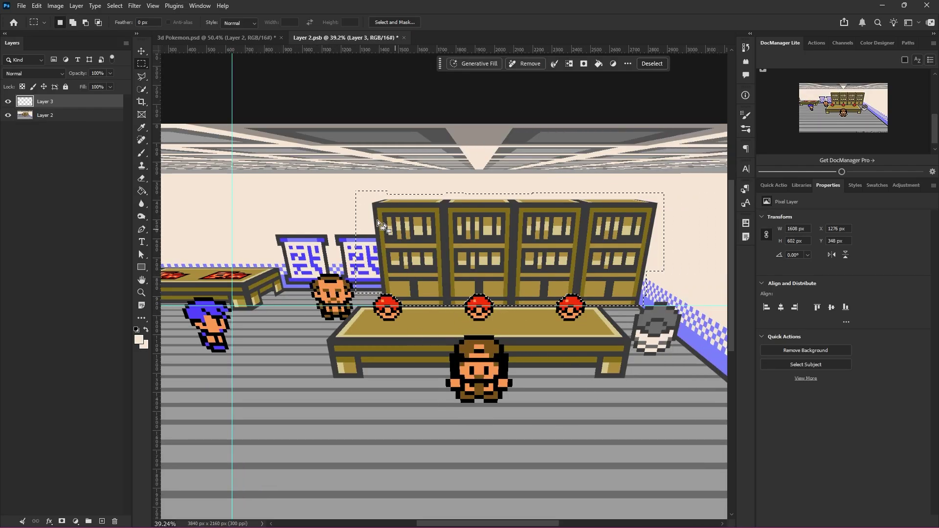
left_click(141, 190)
left_click(479, 264)
key("ctrl+d")
scroll(466, 323, "right", 2)
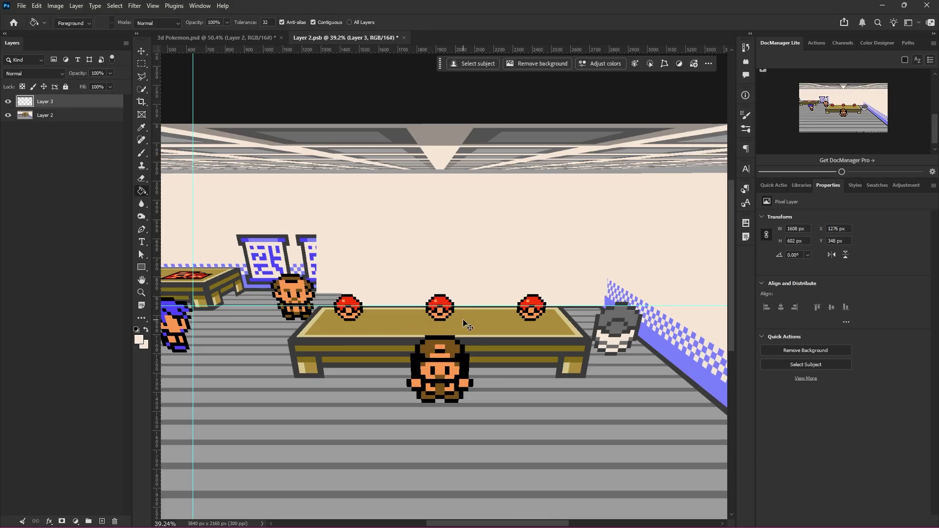
scroll(553, 335, "right", 1)
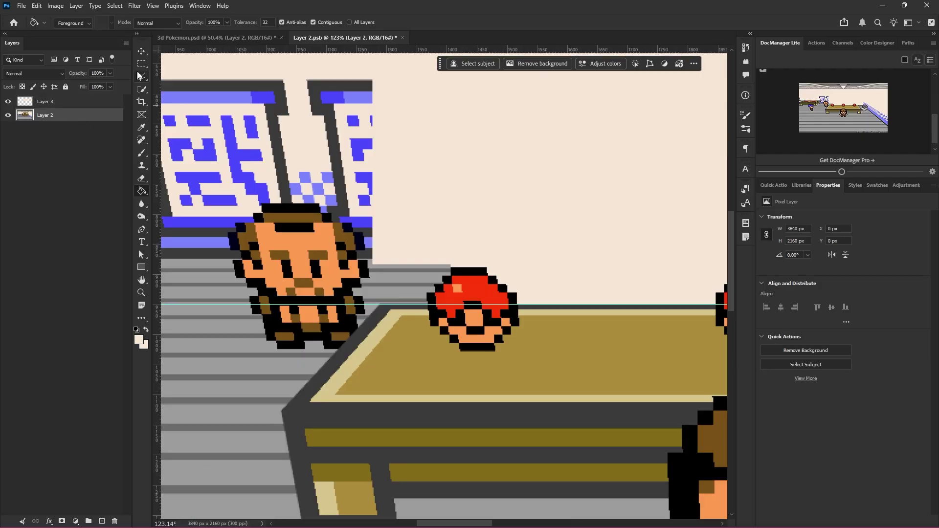
- Remove the horizontal guide along the table's back edge
key("m")
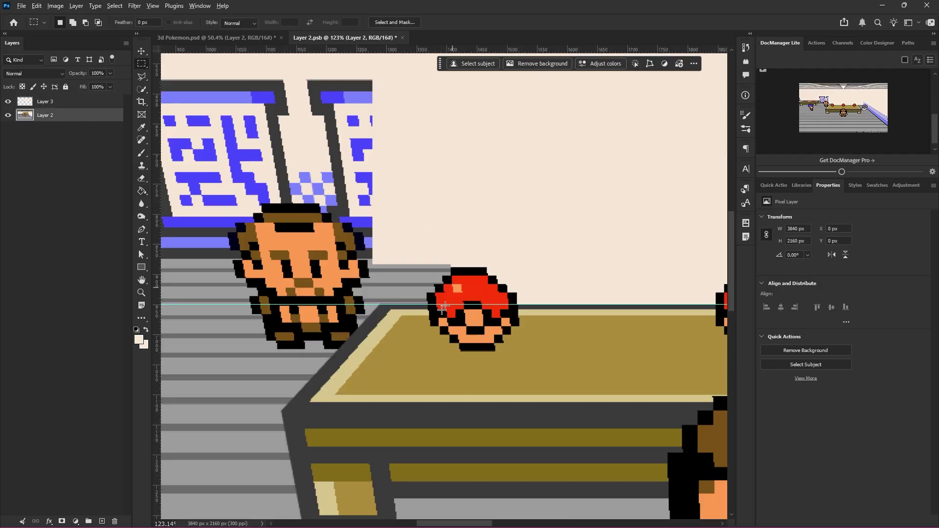
scroll(379, 292, "up", 3)
left_click(141, 51)
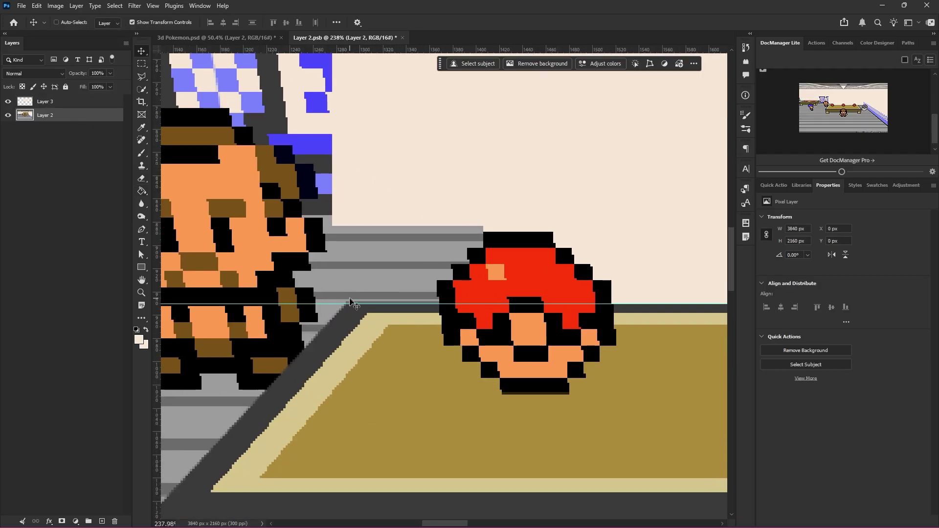
left_click_drag(352, 304, 390, 14)
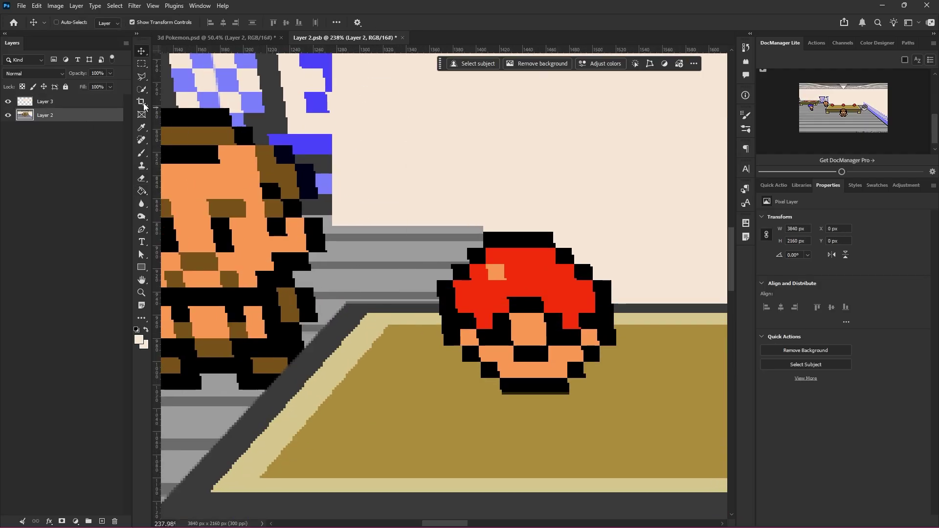
- Copy the floor patch left of the first Poké Ball from Layer 2 to a new layer, clipped above Layer 3
left_click(141, 64)
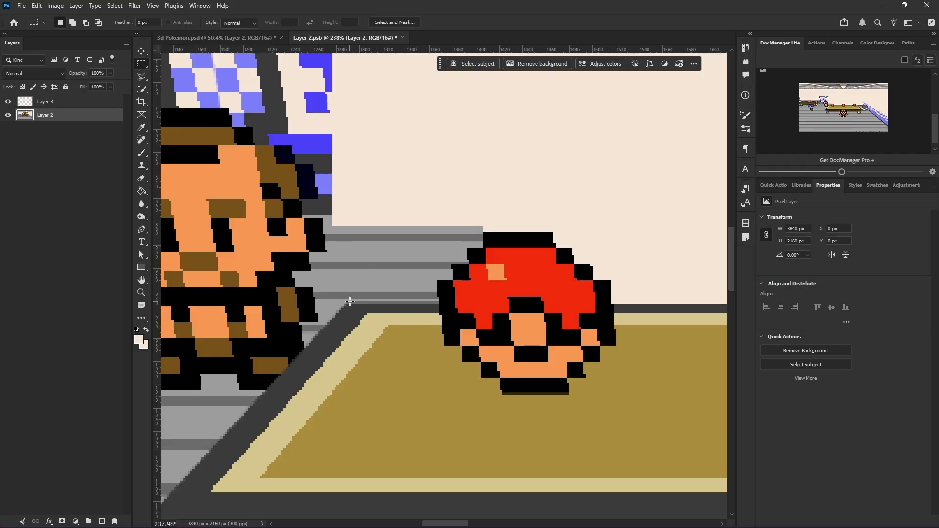
left_click_drag(350, 301, 416, 227)
key("ctrl+j")
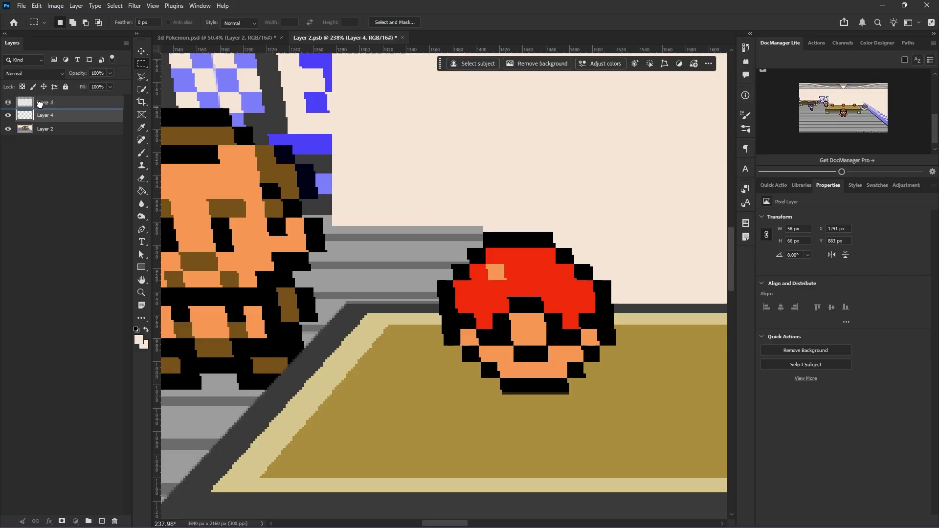
left_click_drag(37, 100, 56, 104)
left_click(140, 51)
scroll(422, 264, "down", 5)
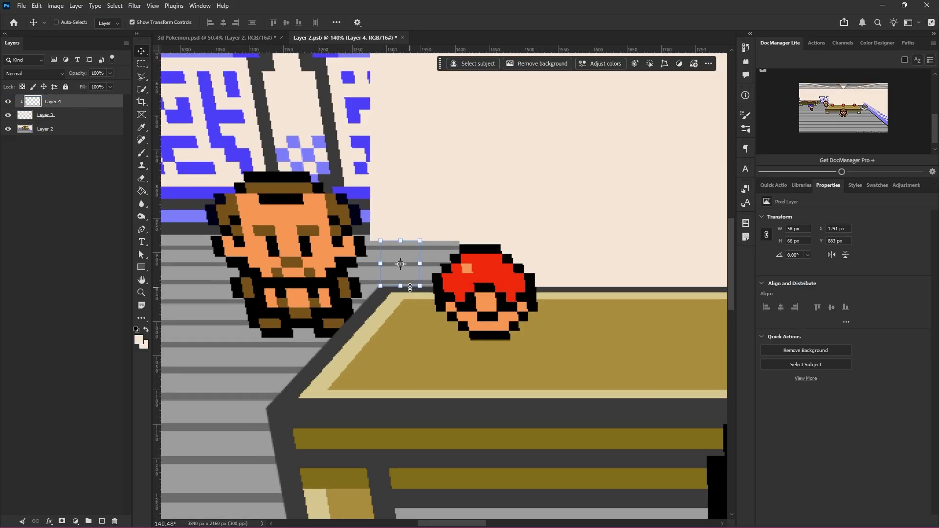
- Stretch the floor patch to about 1470 px wide, running behind all three Poké Balls toward the checkered wall
scroll(425, 298, "right", 2)
scroll(425, 298, "down", 2)
scroll(424, 298, "right", 3)
scroll(171, 185, "right", 1)
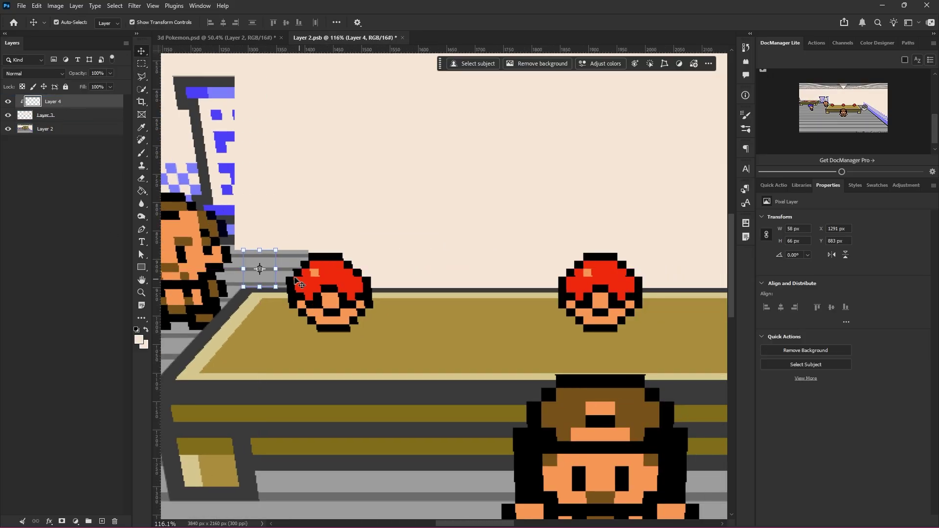
key("ctrl+t")
left_click_drag(277, 269, 603, 280)
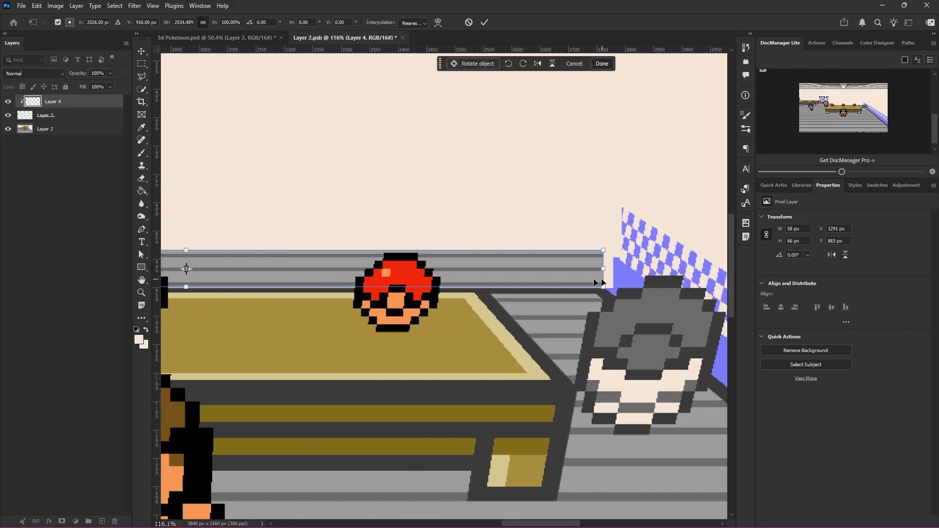
left_click(141, 51)
left_click(77, 333)
scroll(460, 365, "down", 3)
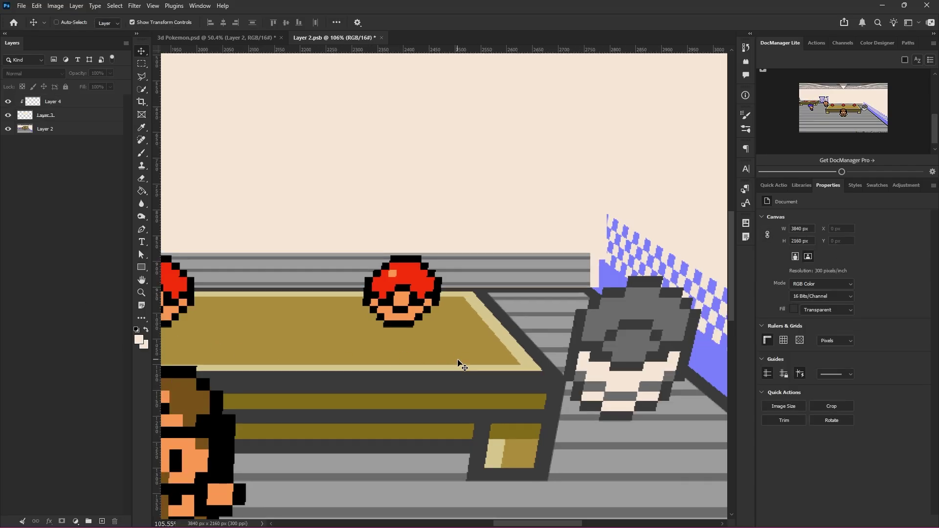
- Add a new layer clipped to Layer 3, directly beneath the stretched floor strip
scroll(475, 363, "up", 3)
scroll(251, 295, "left", 1)
scroll(254, 301, "up", 5)
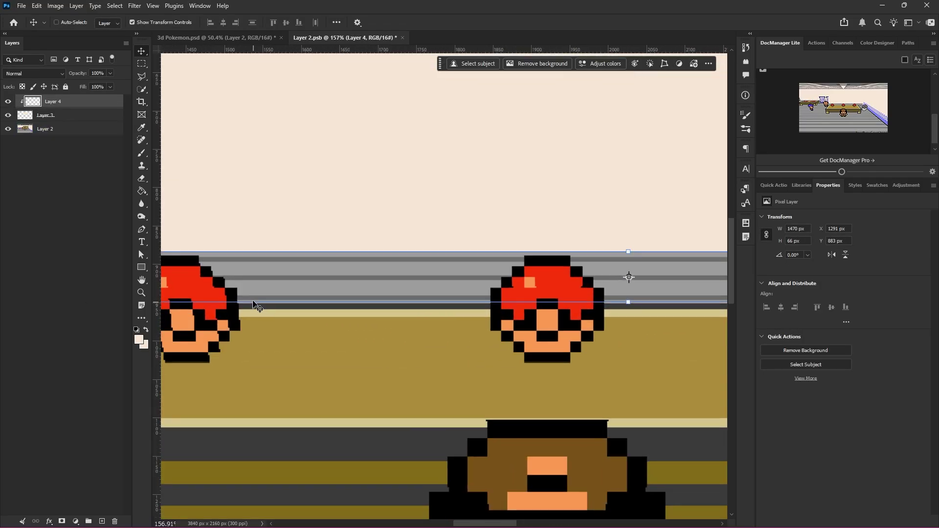
left_click(142, 63)
scroll(183, 130, "left", 4)
left_click_drag(341, 319, 313, 319)
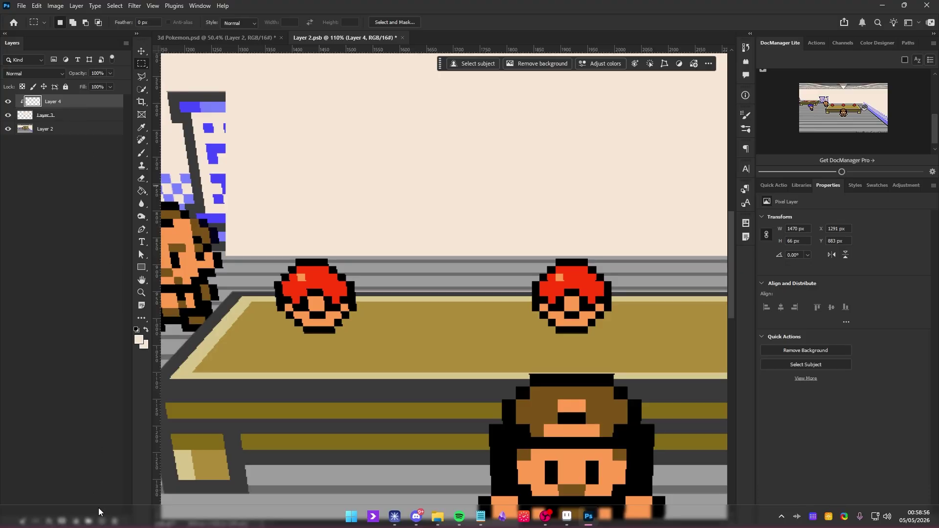
left_click(102, 521)
left_click_drag(65, 101, 60, 121)
left_click(146, 154)
- Paint the thin gap between the floor strip and the table's back edge with sampled floor grey, using a smaller brush
scroll(379, 297, "up", 5)
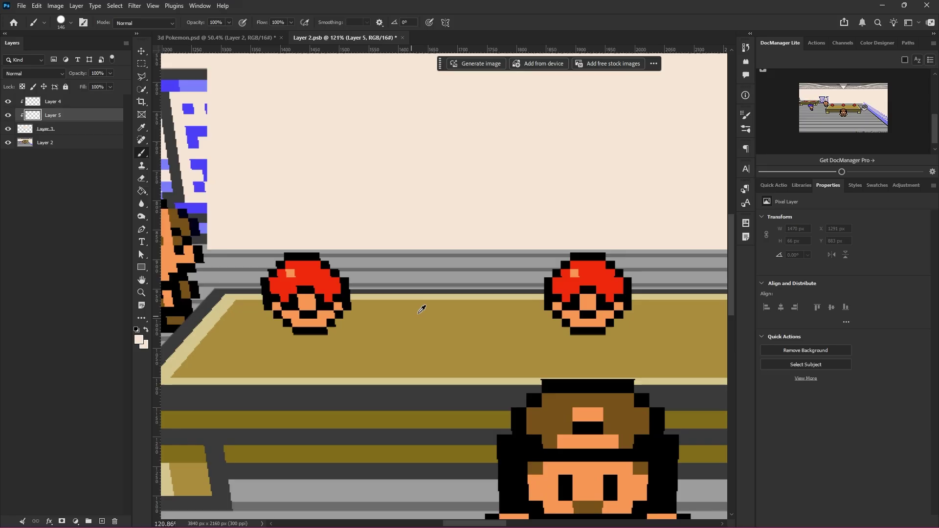
left_click(351, 272, "alt")
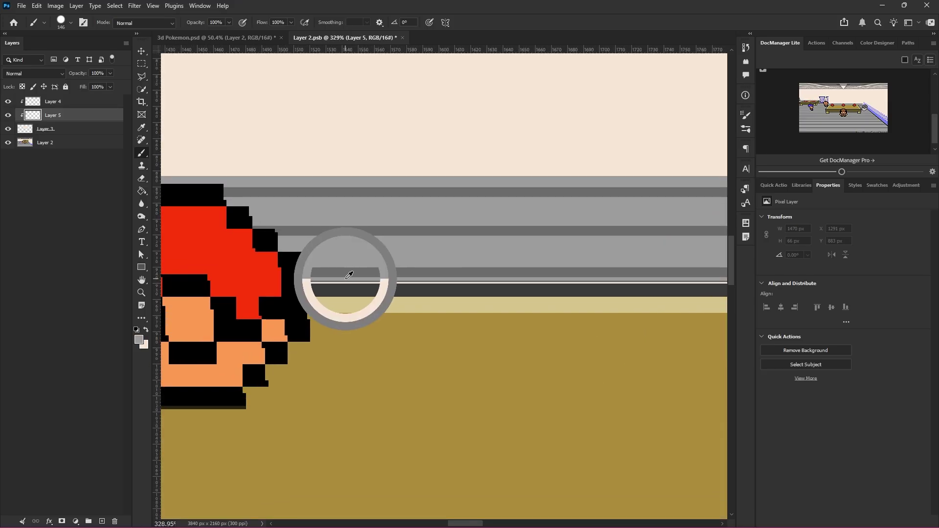
left_click_drag(310, 308, 286, 294)
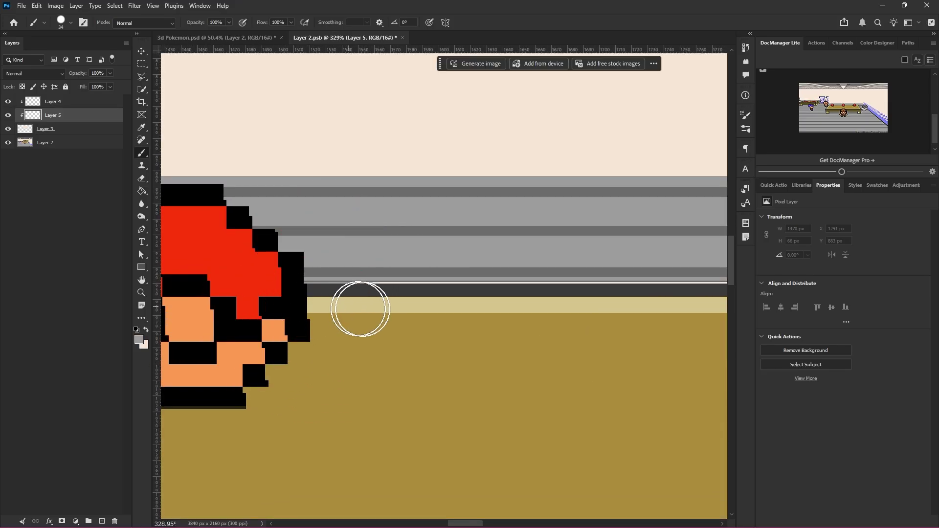
scroll(279, 267, "right", 5)
scroll(526, 329, "down", 1)
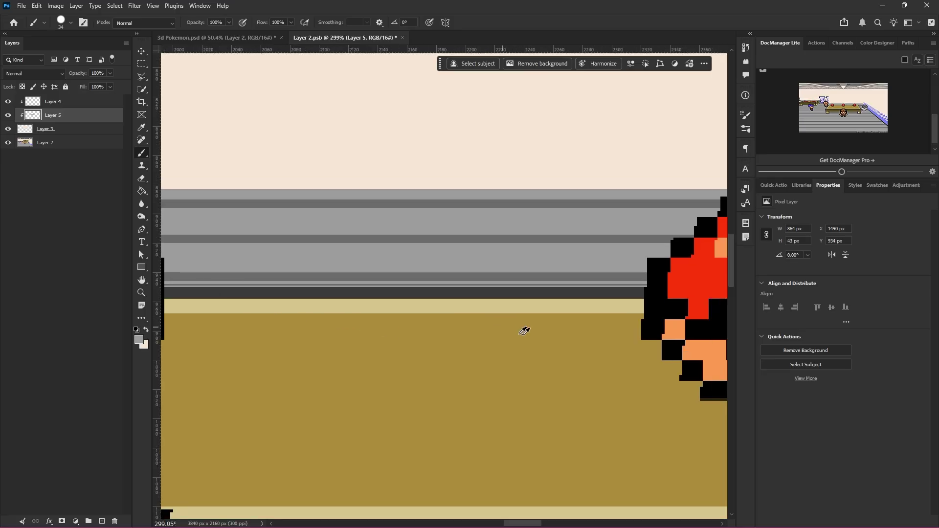
scroll(526, 329, "right", 6)
scroll(430, 260, "up", 2)
- Add a new layer above Layer 4 and try small grey dabs near the table's back-right corner, undoing them
key("ctrl+shift+alt+n")
left_click_drag(436, 260, 430, 259)
left_click(429, 259)
key("ctrl+z")
key("bracketleft")
key("bracketleft")
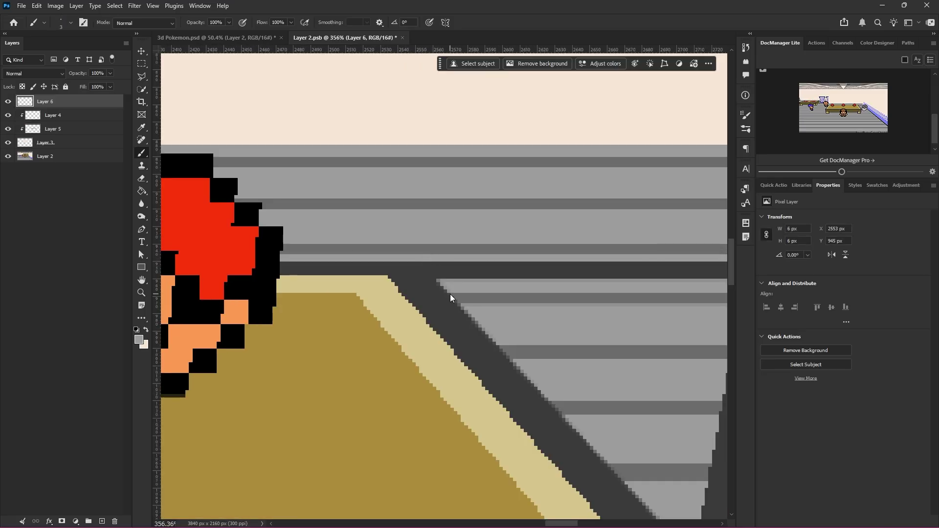
key("ctrl+z")
key("ctrl+z")
- Copy a small patch of the table's diagonal right edge from Layer 2 to a new layer and move it onto the back-right corner
scroll(441, 270, "down", 2)
scroll(440, 269, "right", 1)
key("m")
left_click(66, 160)
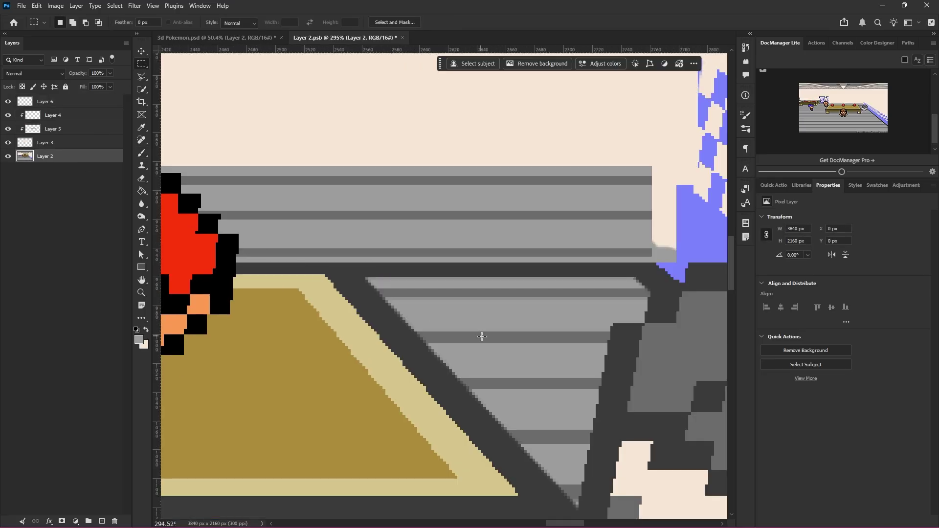
left_click_drag(356, 281, 454, 371)
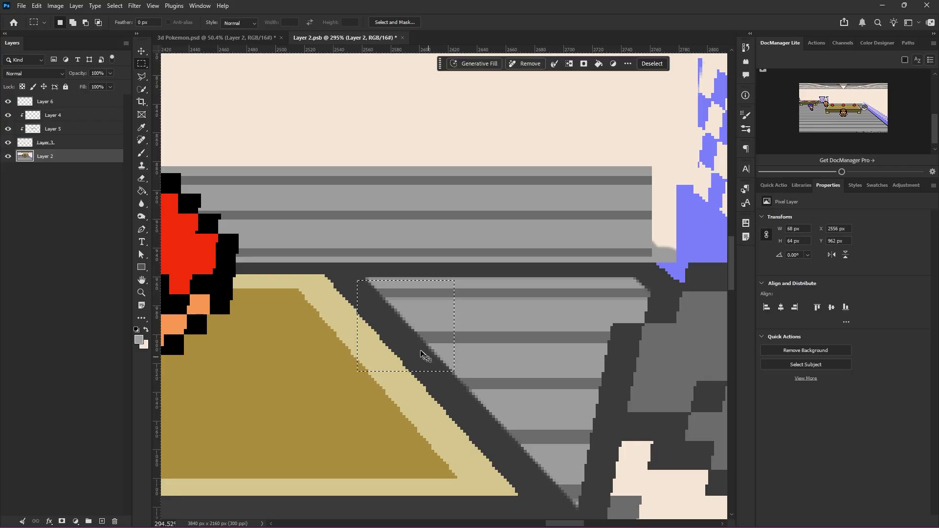
left_click(399, 370)
mouse_move(389, 297)
left_mouse_down()
mouse_move(463, 349)
mouse_move(463, 374)
left_mouse_up()
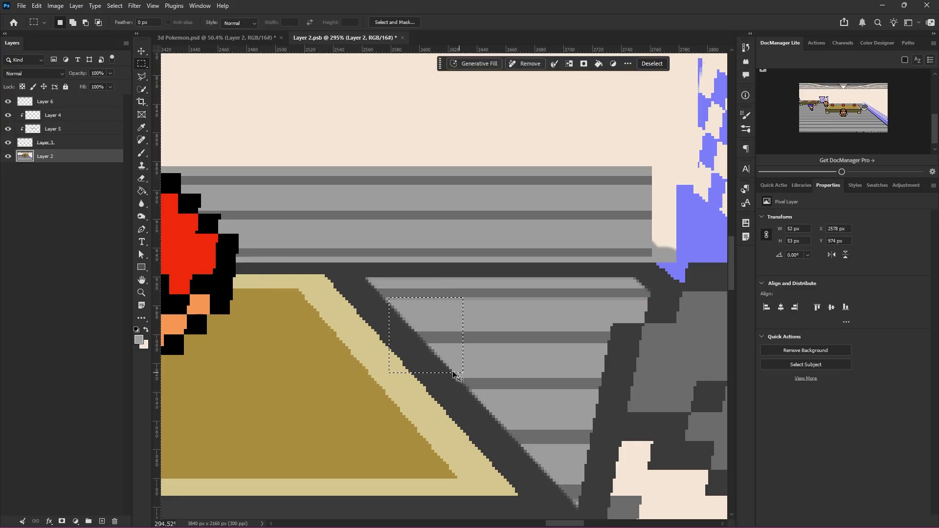
key("ctrl+j")
left_click_drag(396, 329, 345, 269)
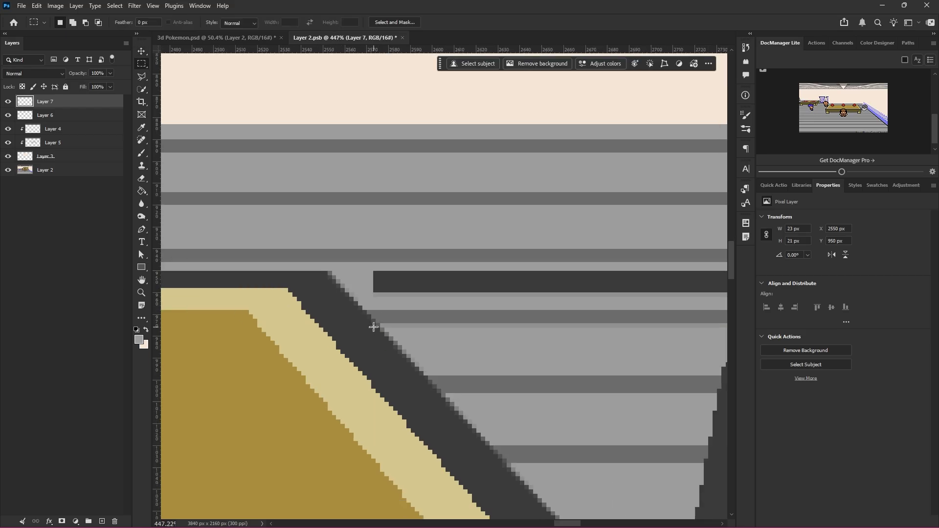
scroll(374, 329, "down", 4)
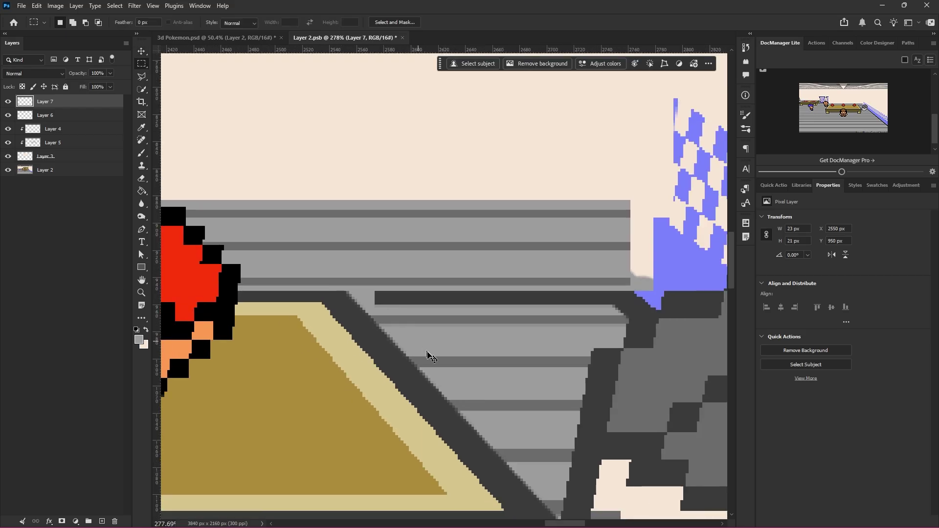
- Paint floor grey on Layer 7 over the leftover dark line between the table's back-right corner and the trash can
scroll(421, 350, "right", 1)
scroll(279, 272, "up", 2)
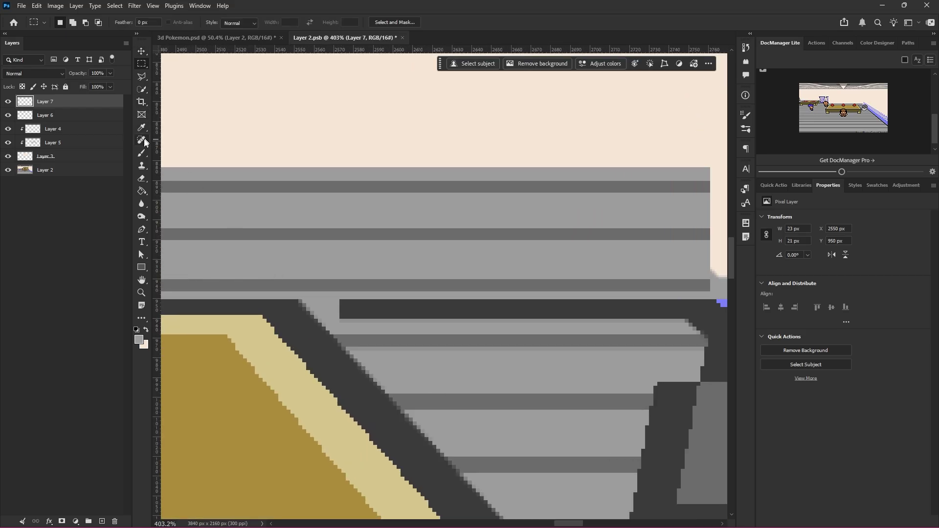
left_click(144, 139)
left_click(8, 102)
left_click(7, 101)
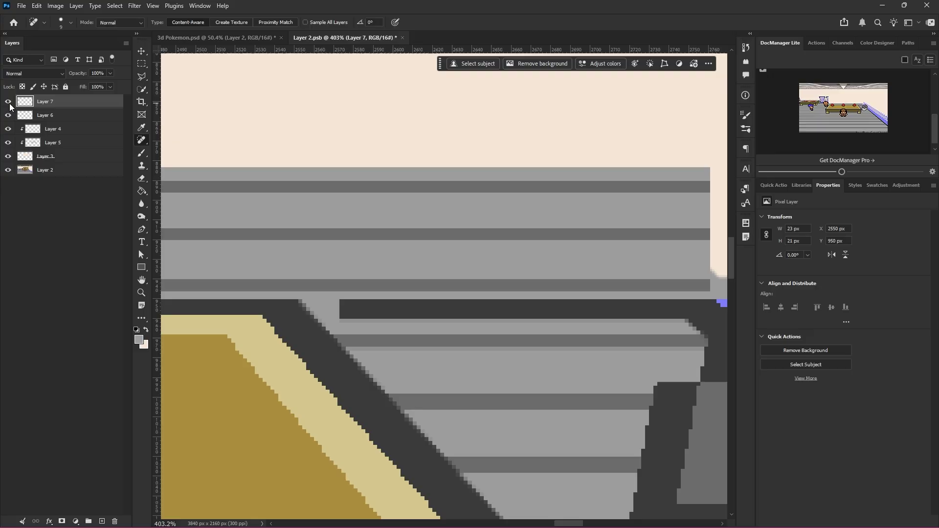
left_click(8, 101)
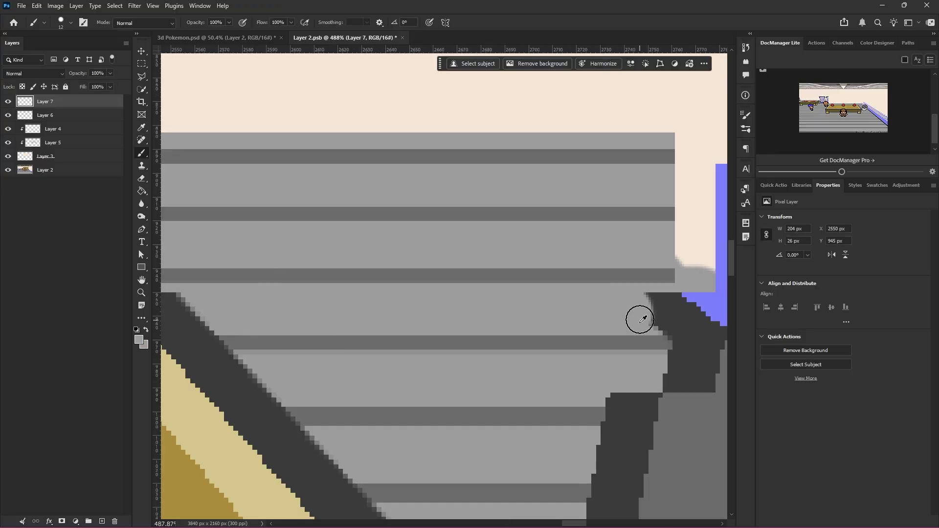
scroll(639, 320, "down", 10)
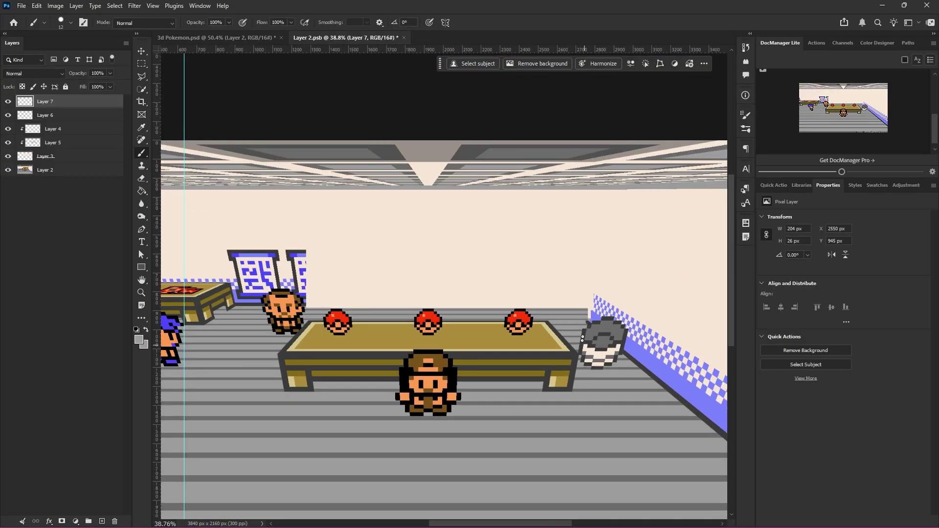
- Inspect the retouching by toggling Layer 4's visibility and hiding Layer 3 to compare with the original bookcases
scroll(514, 364, "left", 1)
scroll(379, 320, "down", 2)
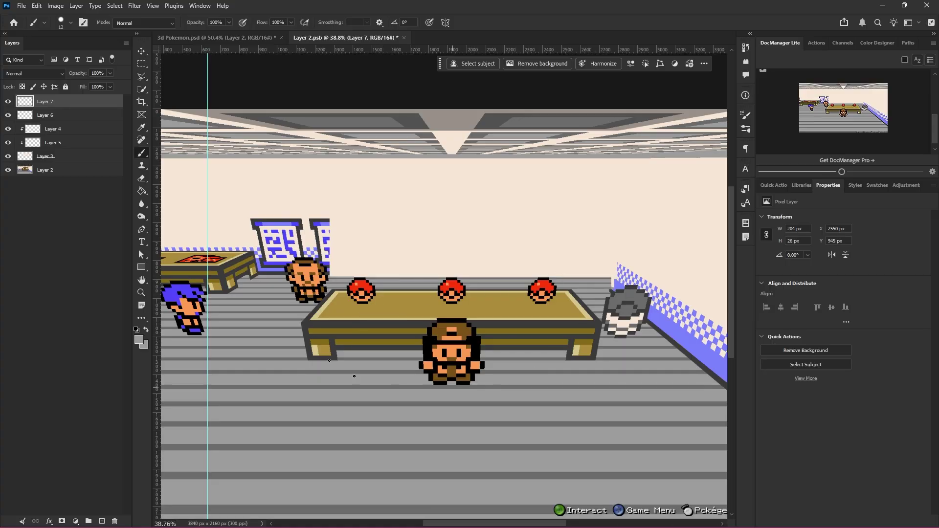
scroll(442, 271, "up", 4)
left_click(35, 142)
left_click(8, 128)
left_click(8, 128)
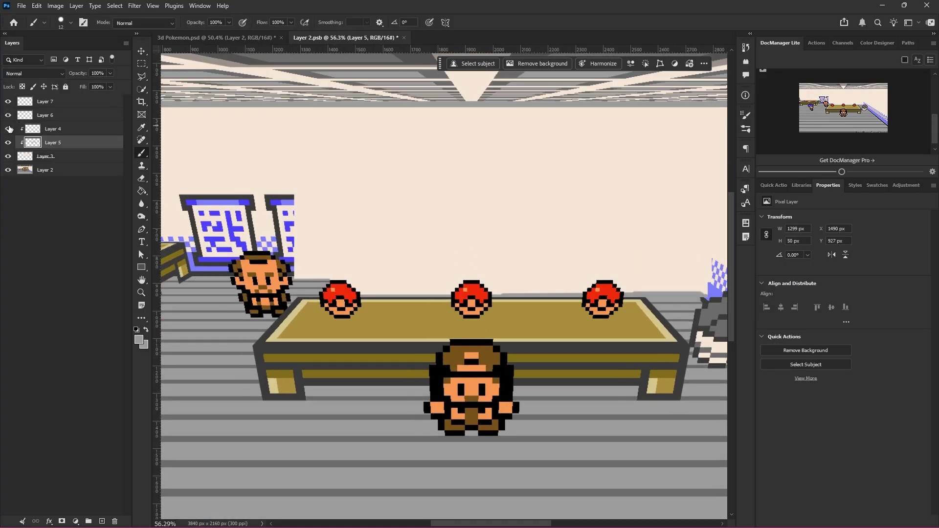
left_click(34, 130)
left_click(24, 156)
left_click(9, 157)
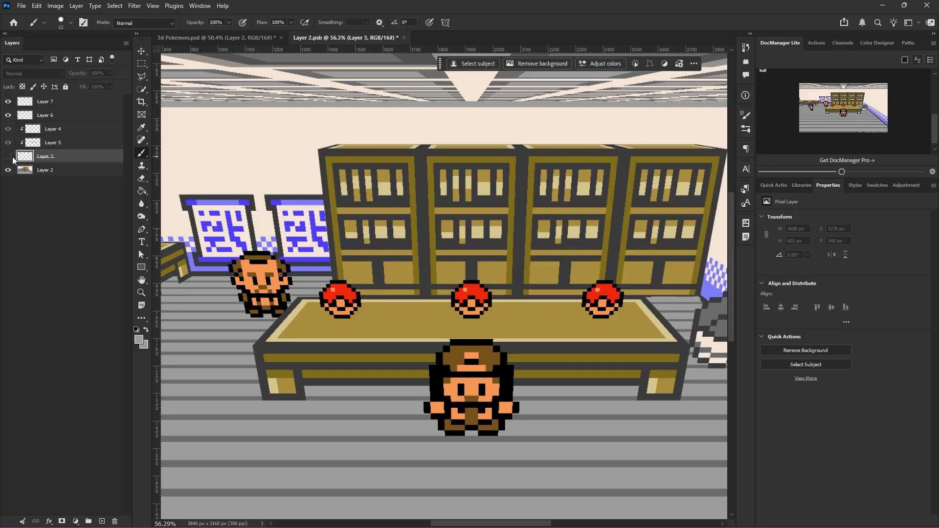
- Show Layer 3 again and copy a 3 × 28 px strip of the wall's dark baseboard from Layer 2 to a new top layer
left_click(9, 157)
scroll(301, 264, "up", 5)
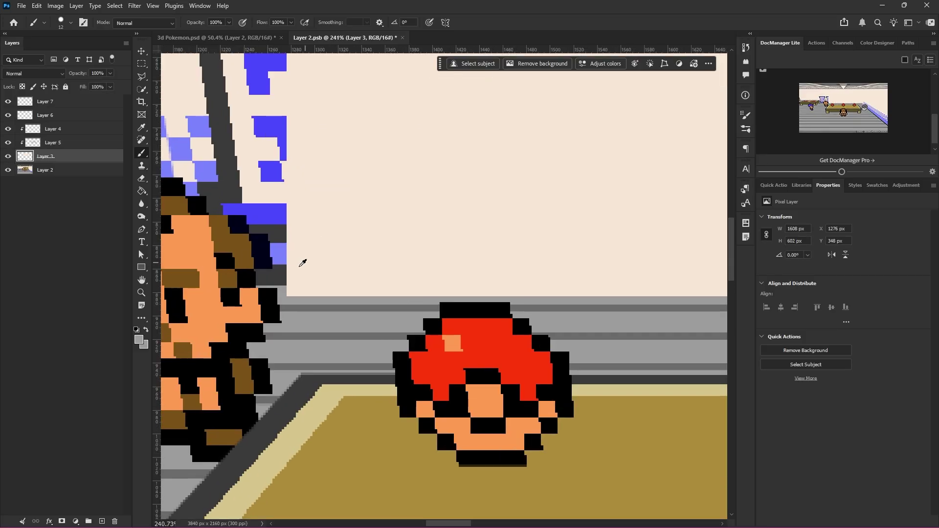
left_click(69, 116)
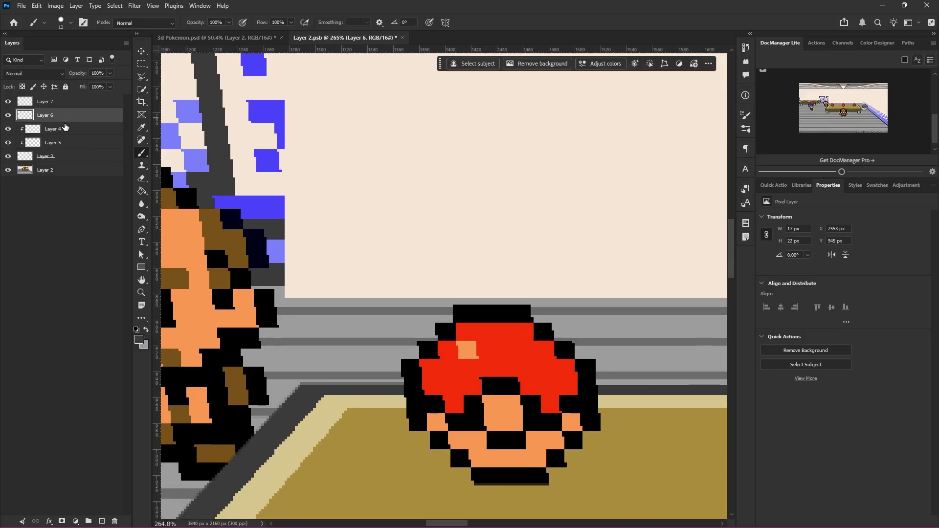
left_click(141, 63)
scroll(297, 251, "up", 4)
left_click_drag(275, 334, 280, 253)
left_click(100, 174)
key("ctrl+j")
left_click_drag(98, 172, 47, 103)
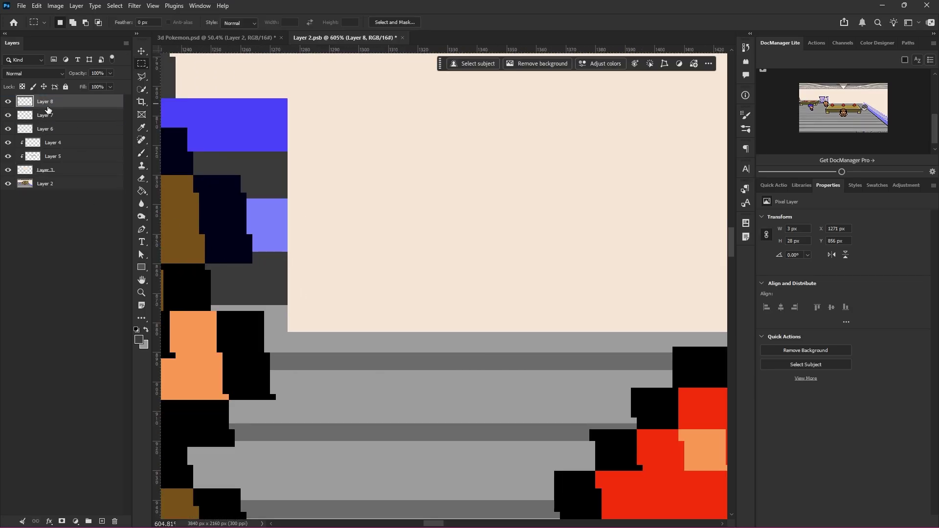
- Stretch the copied baseboard strip along the bottom of the rebuilt wall behind the foreground table
left_click(141, 51)
scroll(452, 357, "down", 6)
left_click_drag(532, 395, 493, 394)
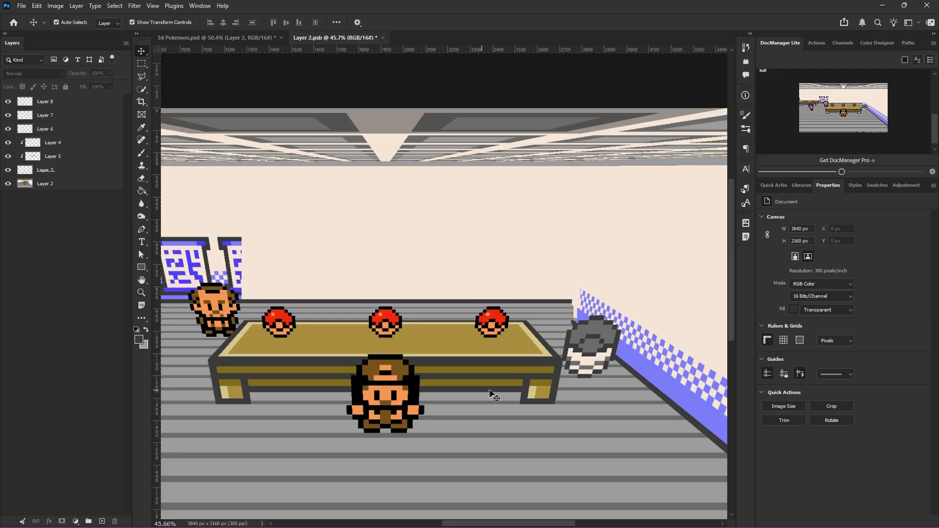
- Copy a patch of striped floor to a new layer above Layer 2 and cover the professor's lower body with it
left_click(460, 289)
key("m")
scroll(458, 308, "up", 3)
scroll(455, 289, "down", 2)
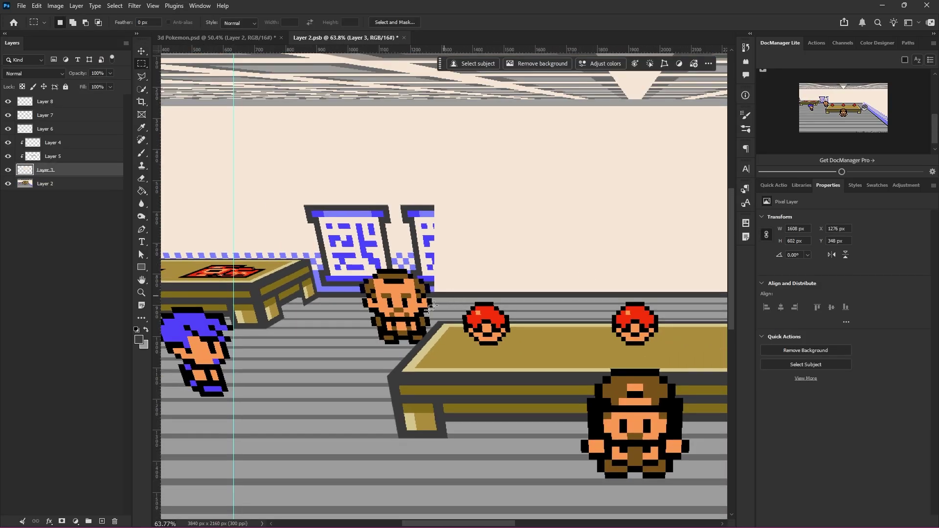
scroll(431, 306, "up", 3)
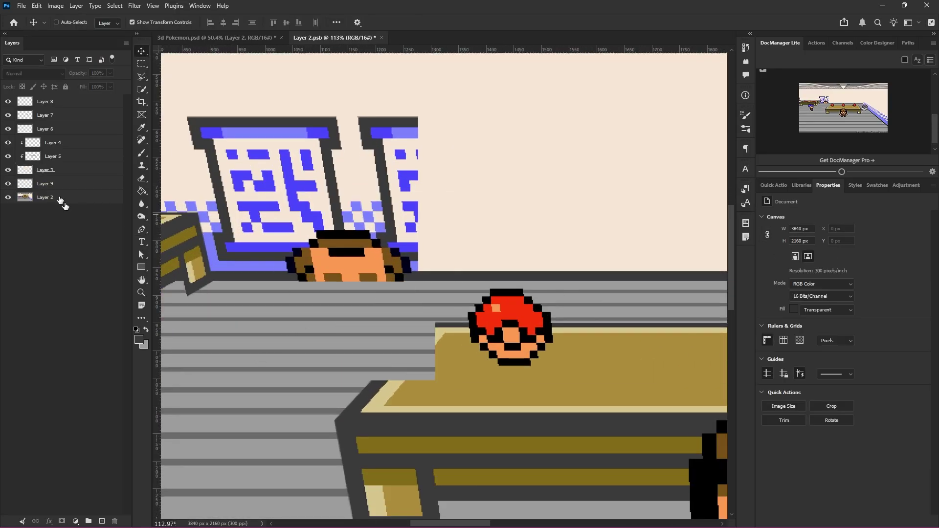
- Erase the part of Layer 9's floor patch that covers the table's back-left corner and slanted edge
left_click(49, 185)
left_click(143, 180)
scroll(395, 368, "up", 4)
mouse_move(384, 369)
left_mouse_down()
mouse_move(343, 370)
mouse_move(351, 408)
mouse_move(433, 340)
mouse_move(454, 307)
left_mouse_up()
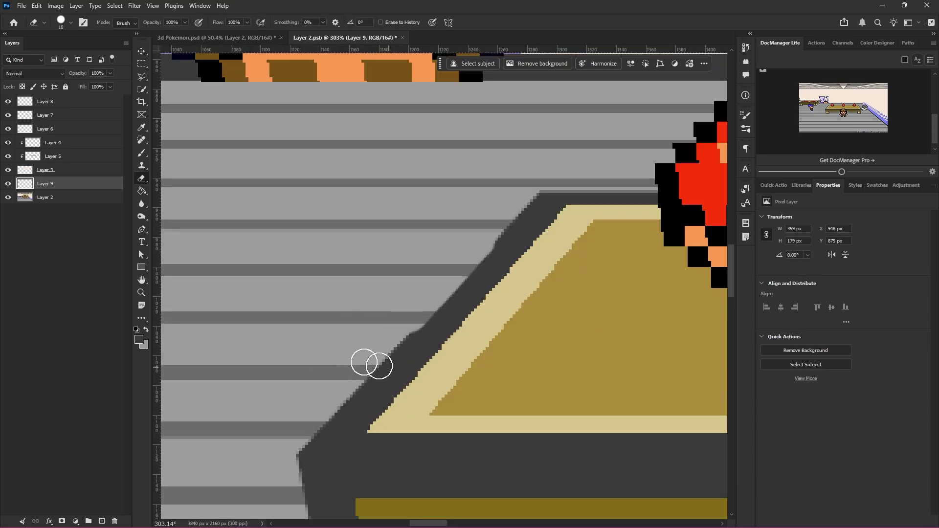
scroll(369, 362, "down", 1)
- Copy a 75 × 78 px patch of the table's slanted left edge from Layer 2 to a new layer
left_click(61, 197)
left_click(141, 66)
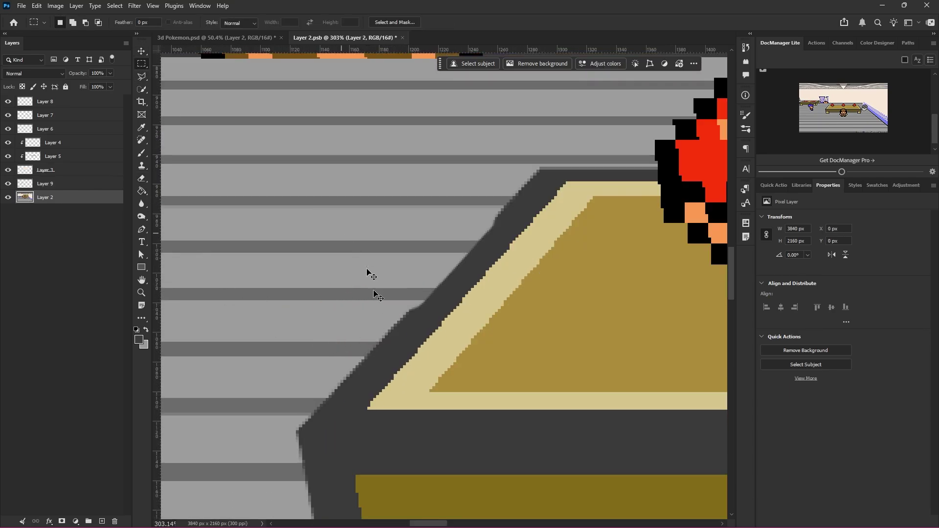
scroll(382, 313, "down", 2)
scroll(390, 336, "left", 1)
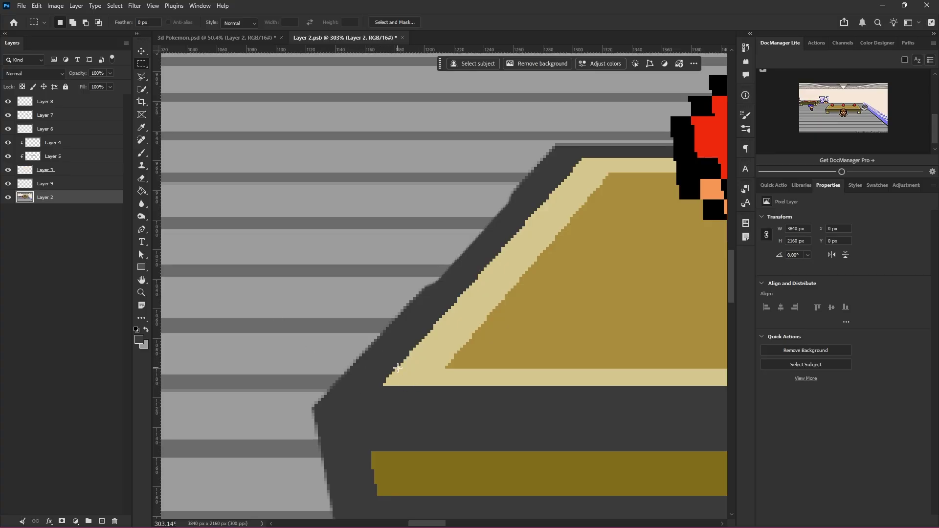
left_click_drag(314, 405, 406, 283)
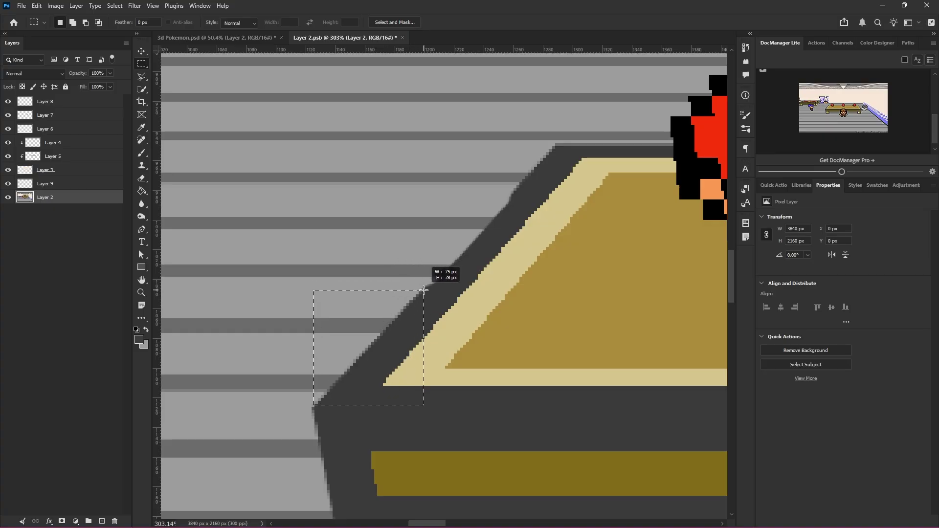
left_click_drag(424, 290, 424, 292)
scroll(420, 303, "up", 3)
key("ctrl+j")
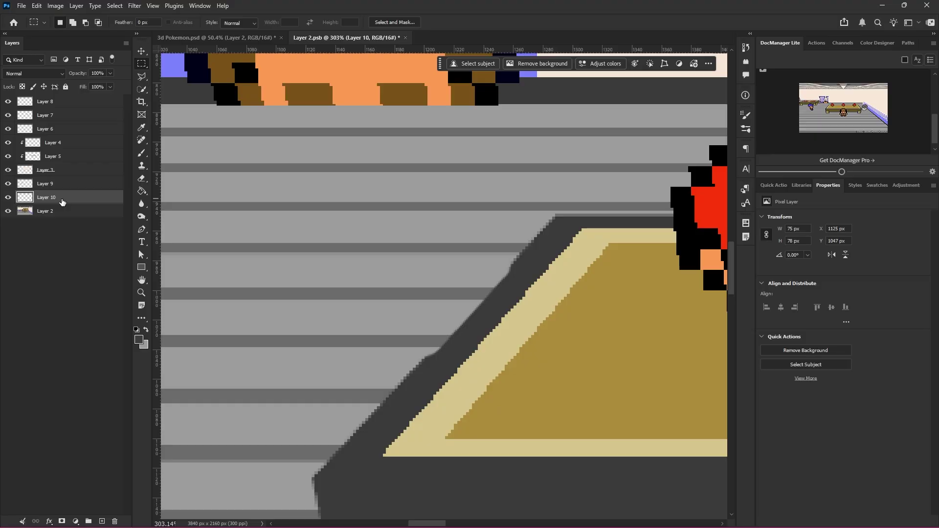
- Try to place the copied edge patch, Layer 10, above Layer 3
left_click_drag(62, 202, 56, 164)
key("v")
scroll(464, 371, "up", 1)
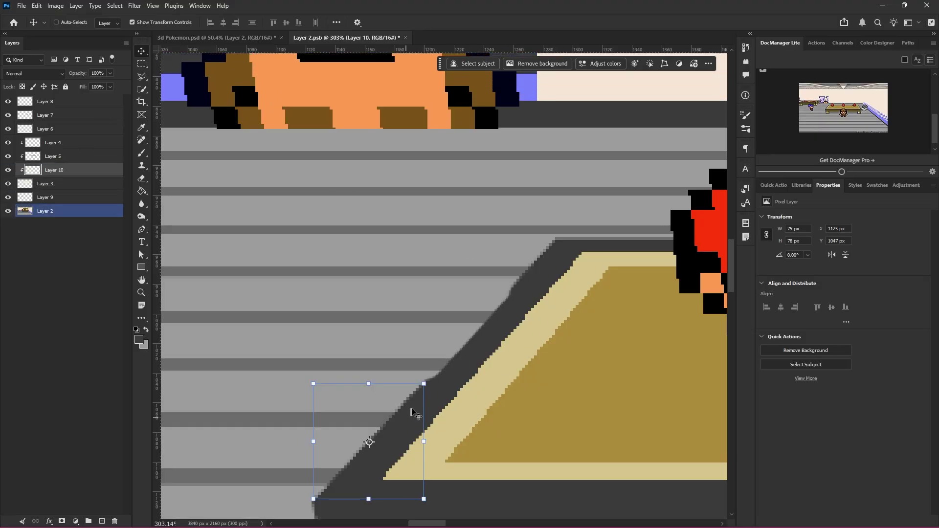
left_click(40, 199)
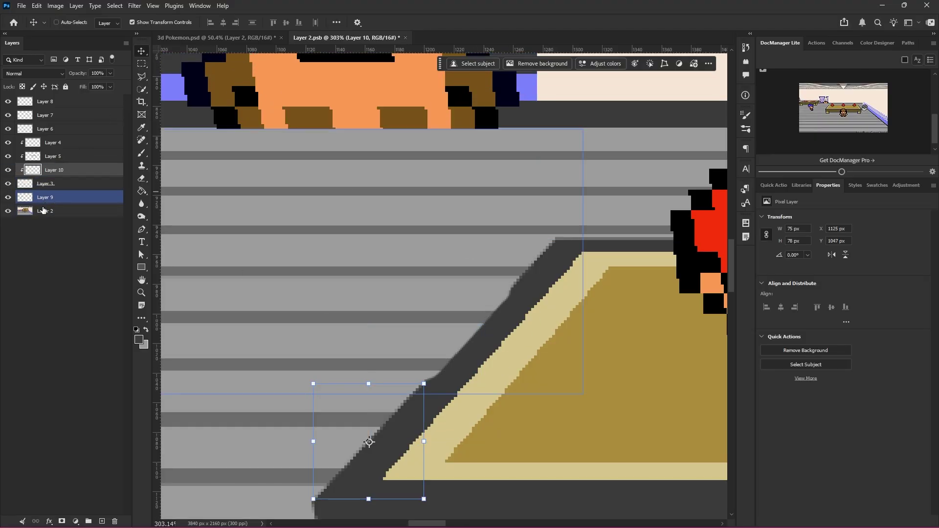
left_click_drag(43, 210, 43, 211)
- Copy a 74 × 84 px patch of the table's slanted left edge from Layer 2 to a new layer on top of the stack
left_click(42, 212)
scroll(439, 399, "down", 3)
left_click(142, 65)
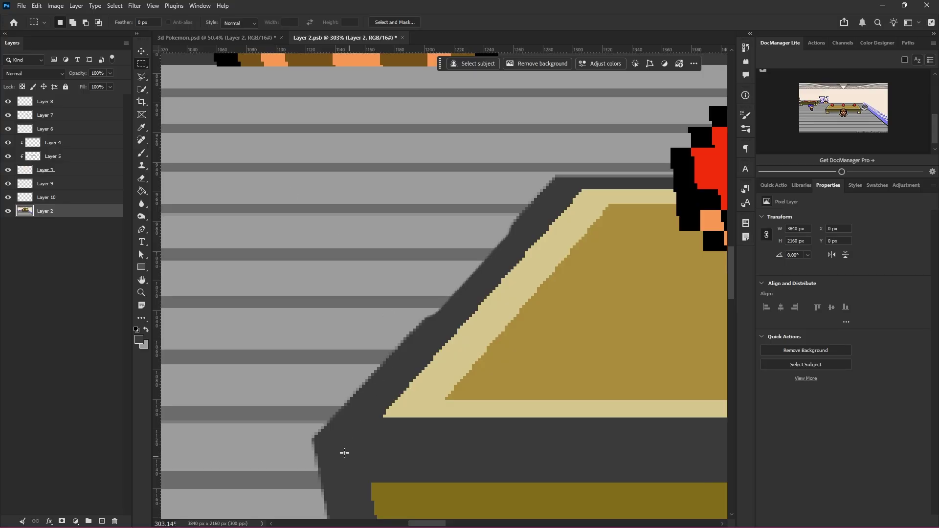
left_click_drag(317, 437, 427, 295)
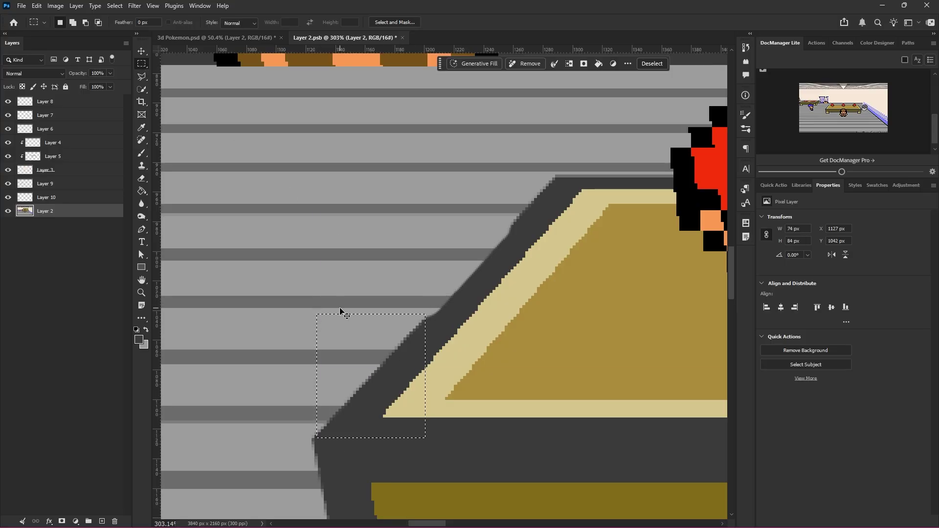
key("ctrl+j")
left_click_drag(44, 212, 35, 104)
left_click_drag(36, 105, 36, 99)
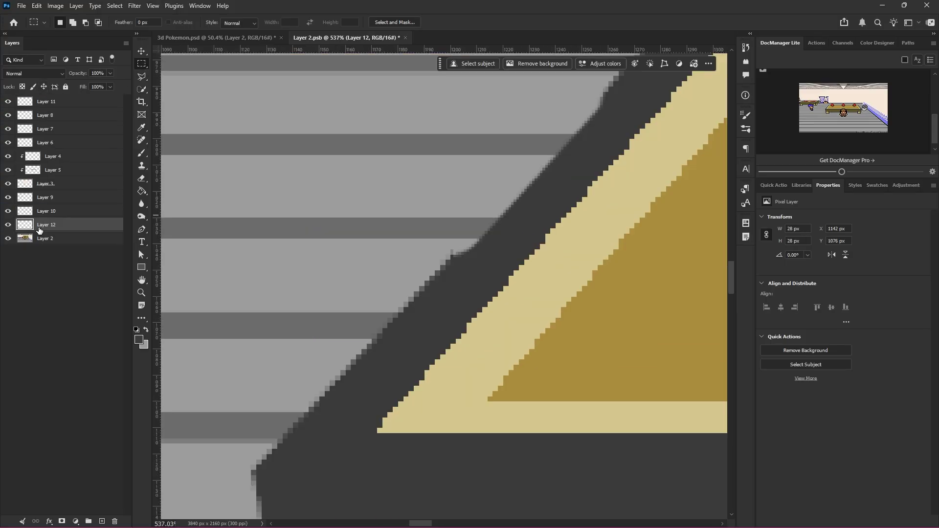
- Bring the 28 × 28 px edge patch, Layer 12, to the top of the stack and move it onto the bend in the table's left edge
left_click_drag(38, 226, 37, 98)
left_click(141, 51)
scroll(480, 249, "down", 2)
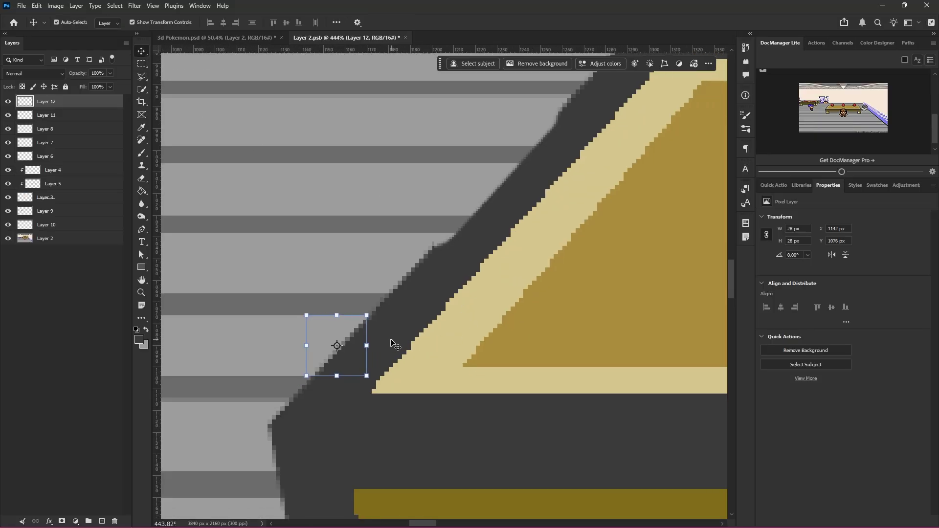
scroll(398, 344, "up", 3)
scroll(399, 344, "right", 2)
left_click_drag(278, 437, 411, 312)
scroll(406, 317, "up", 9)
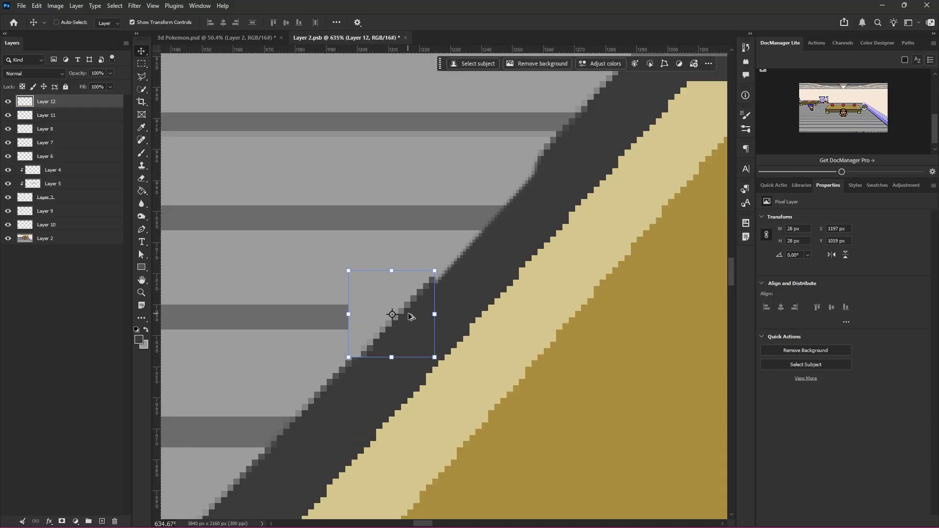
- Align the small edge patch with the table's slanted edge and repeat it up toward the back-left corner
left_click_drag(355, 378, 338, 362)
scroll(321, 239, "down", 3)
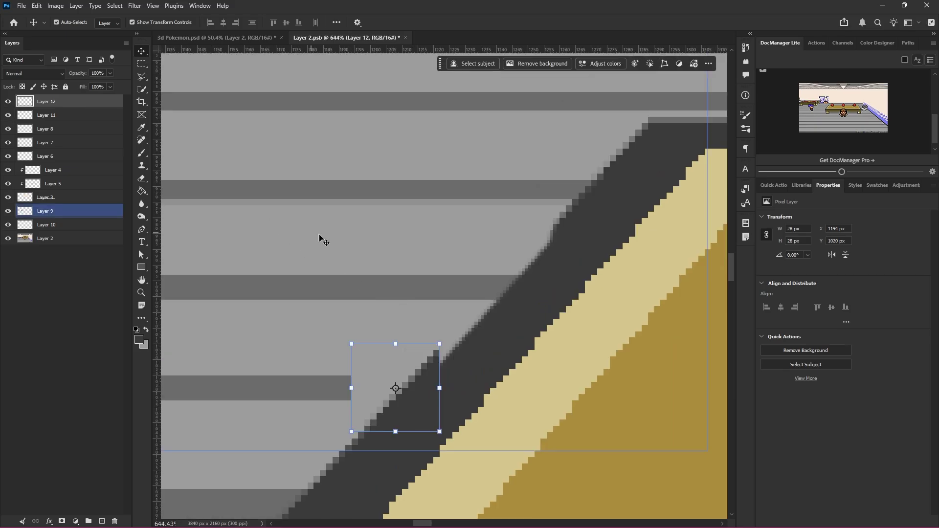
key("shift+Right")
key("shift+Up")
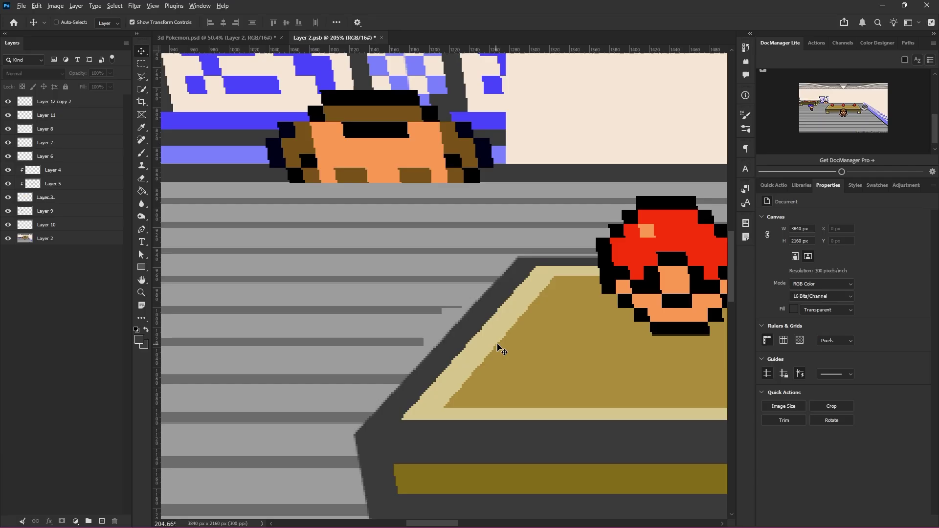
- Erase the parts of Layer 12 copy 2 that interrupt the dark floor stripes beside the table's left edge
scroll(498, 348, "down", 2)
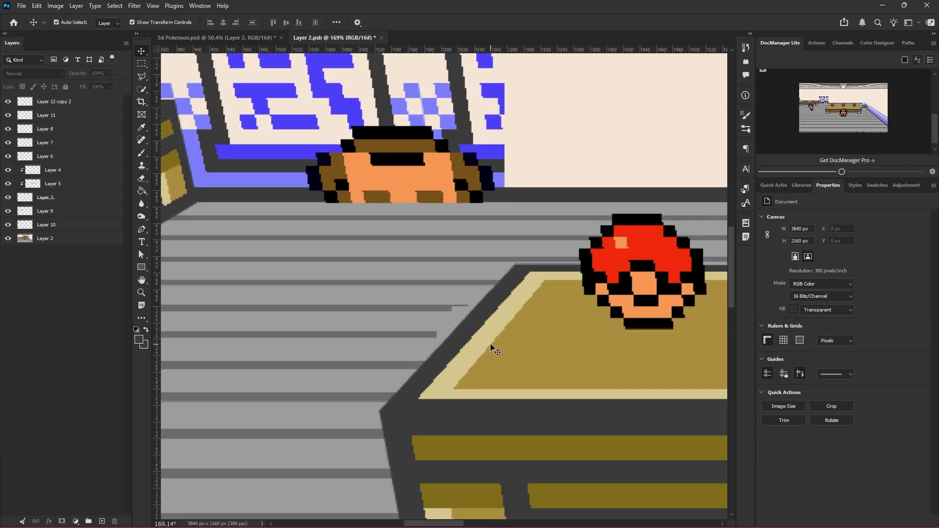
scroll(486, 312, "up", 6)
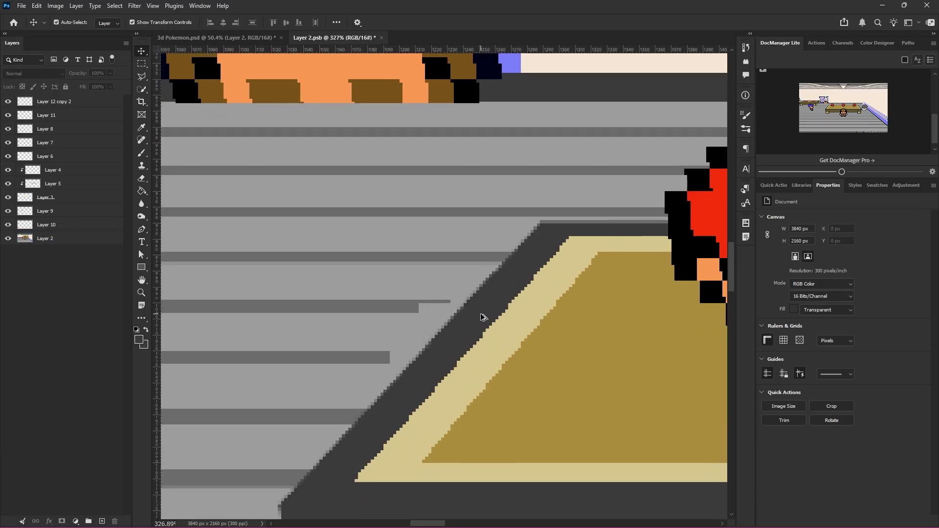
left_click(331, 348)
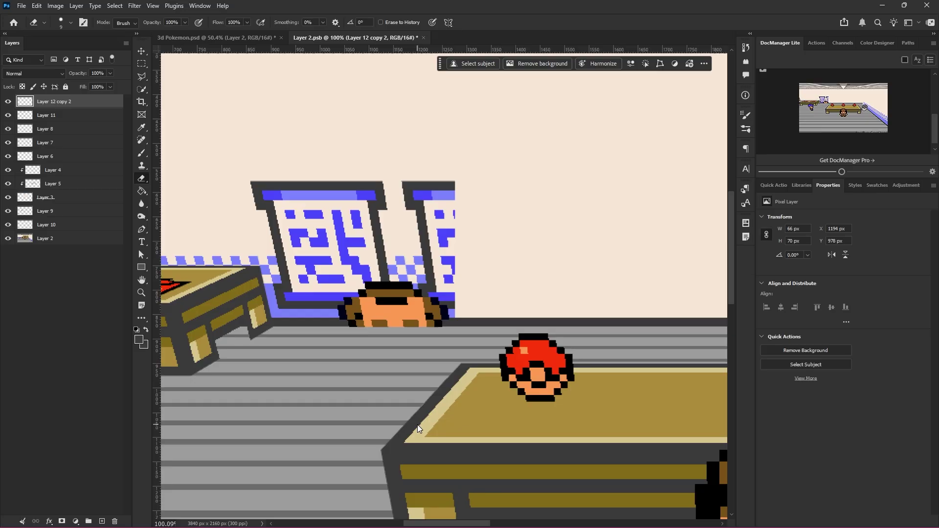
scroll(418, 425, "up", 10)
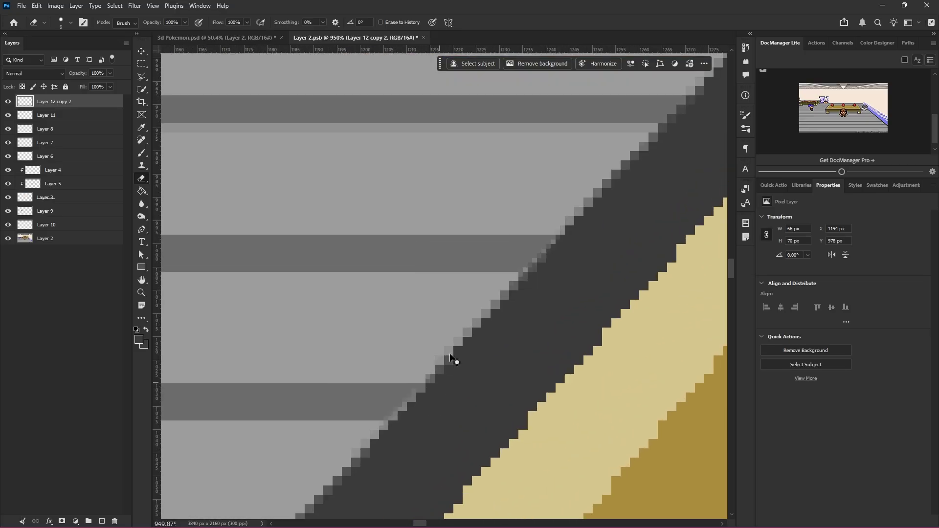
scroll(524, 418, "down", 6)
scroll(525, 431, "down", 6)
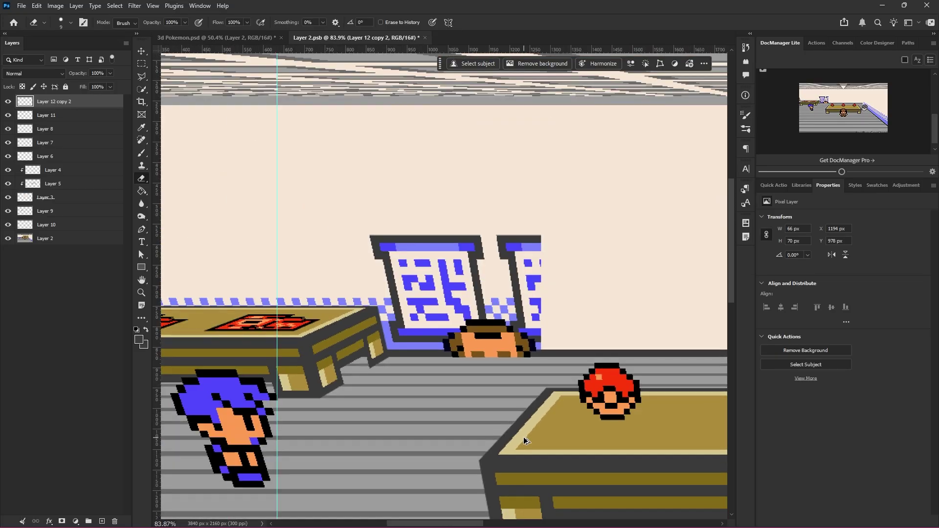
- Merge all the retouching layers above Layer 2 into a single layer
scroll(514, 443, "down", 2)
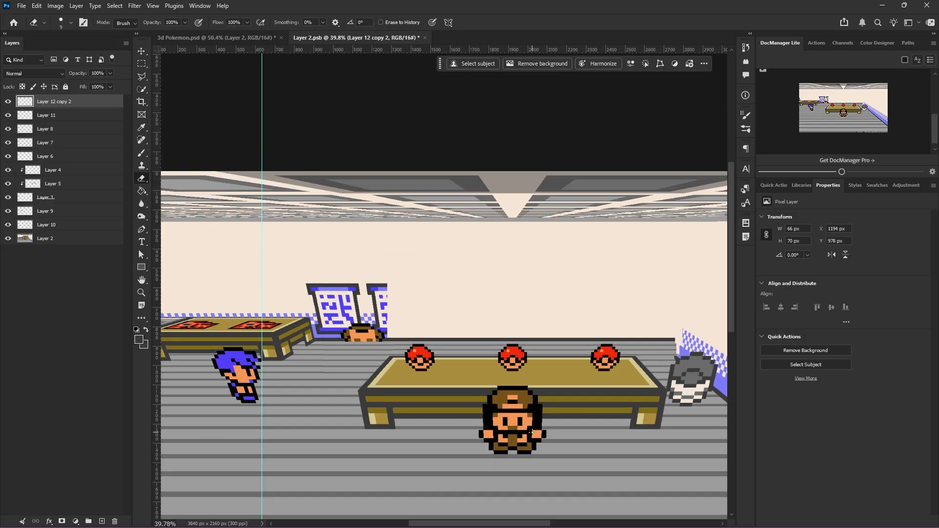
scroll(543, 427, "down", 1)
right_click(55, 227)
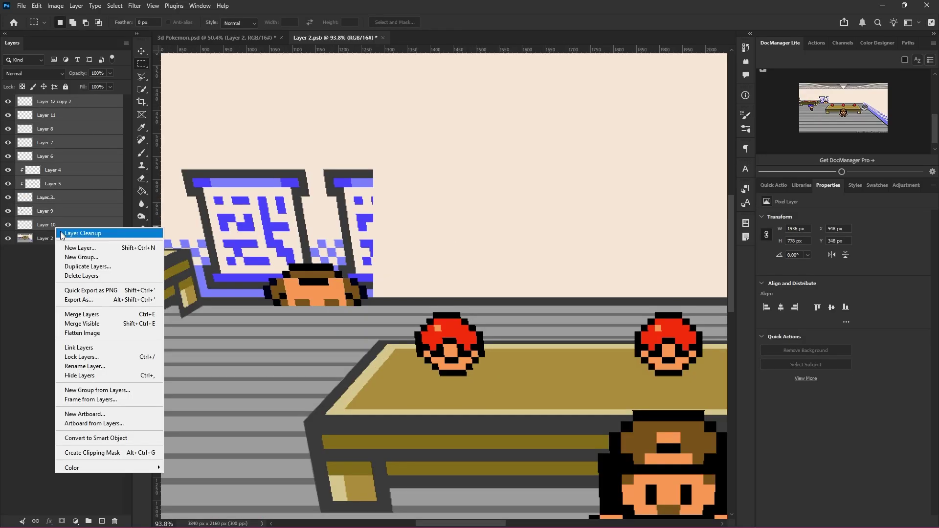
left_click(82, 315)
key("ctrl+minus")
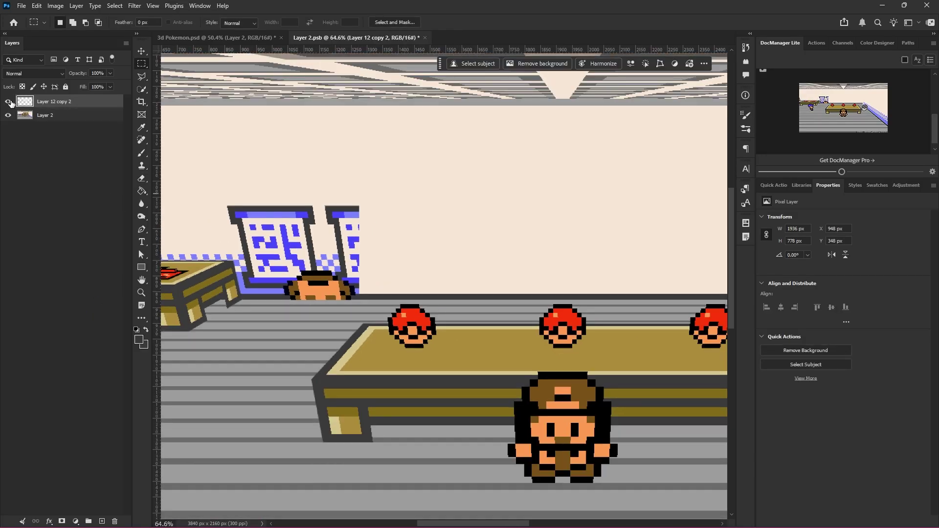
- Toggle the merged retouching layer's visibility to compare the cleaned room with the original
left_click(8, 102)
left_click(8, 101)
left_click(8, 101)
left_click(8, 101)
scroll(273, 257, "down", 6)
key("ctrl+comma")
key("ctrl+comma")
key("ctrl+comma")
key("ctrl+comma")
- Copy an 82 × 544 px strip of plain wall and floor to a new layer and stretch it over the wall posters and the professor's head
scroll(286, 271, "up", 3)
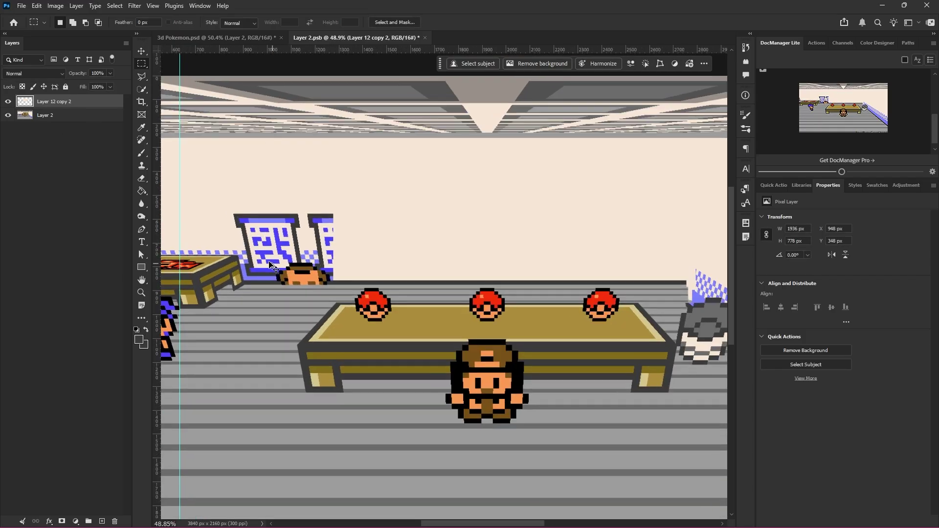
scroll(249, 235, "up", 2)
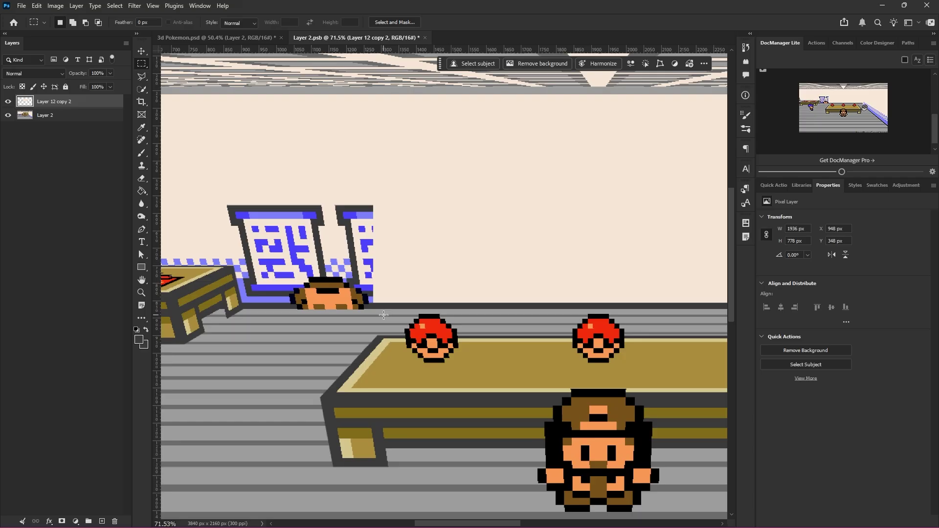
left_click_drag(383, 326, 410, 137)
key("ctrl+j")
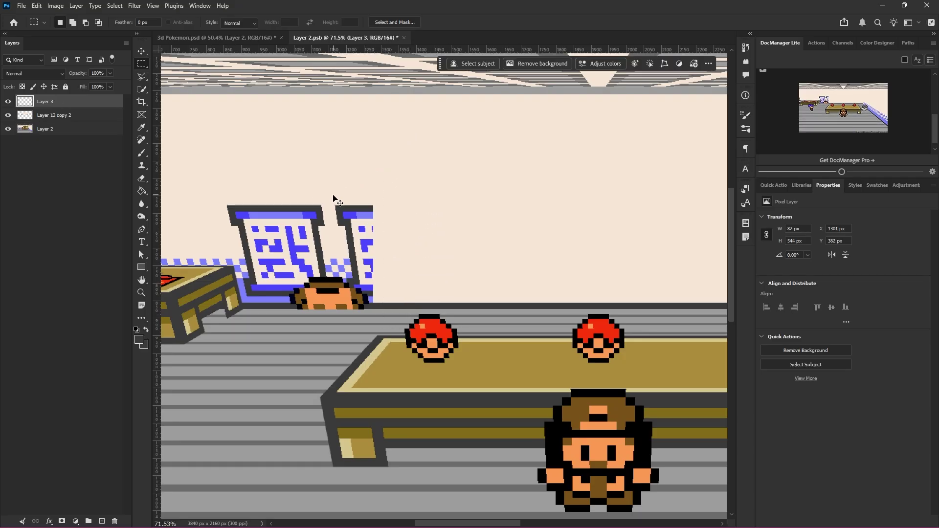
scroll(336, 204, "up", 1)
key("ctrl+t")
left_click_drag(382, 248, 207, 229)
left_click(141, 51)
left_click(112, 161)
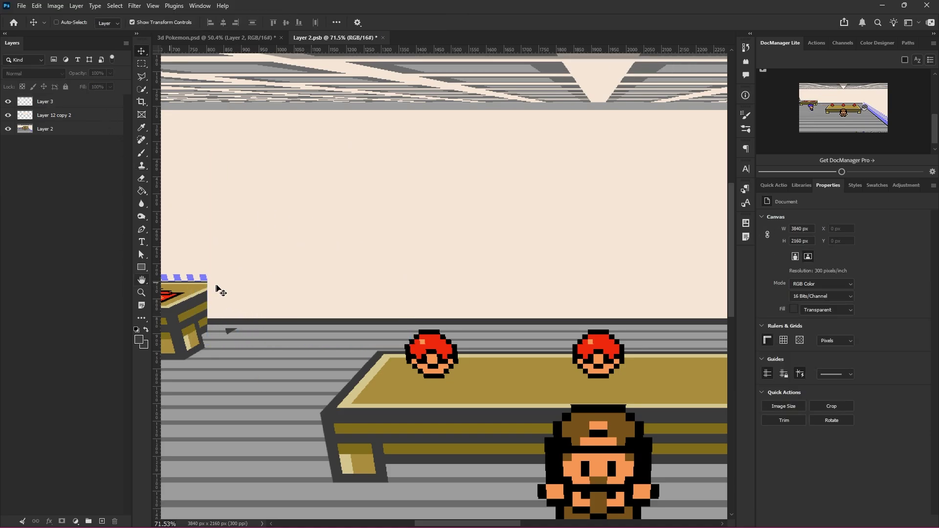
- Copy a 389 × 312 px area of plain striped floor from Layer 2 to a new layer
scroll(216, 287, "down", 5)
left_click(452, 281)
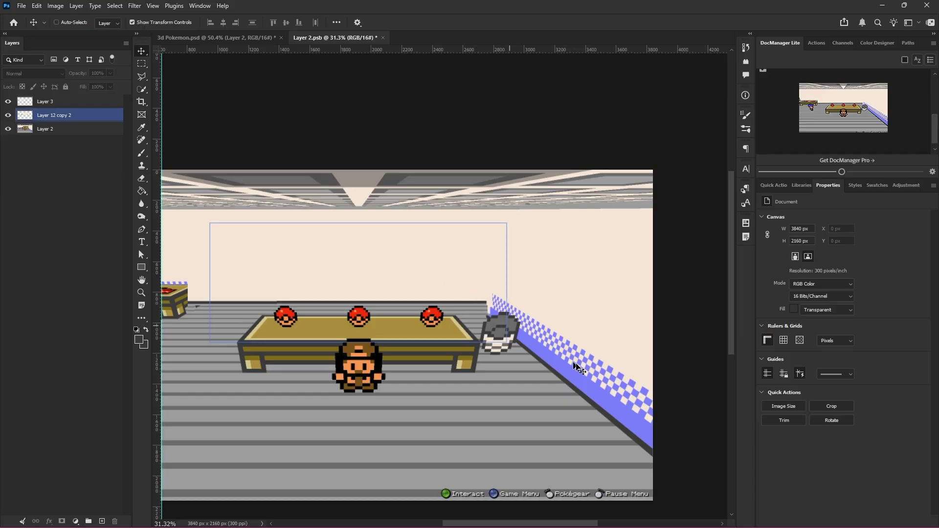
scroll(556, 378, "up", 6)
key("m")
scroll(402, 437, "down", 2)
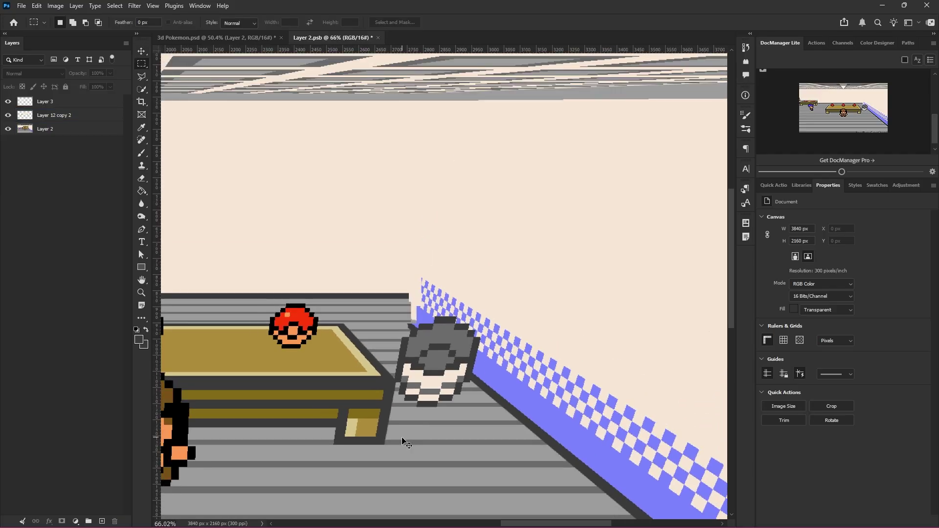
scroll(405, 443, "down", 3)
left_click(49, 131)
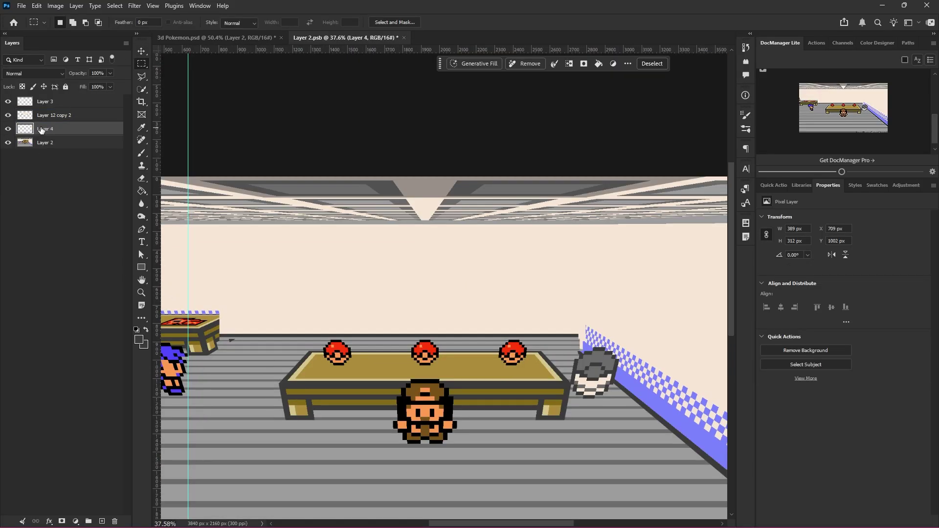
- Move the copied floor patch beyond the table's right end and stretch it to 2508 px wide across the trash can and side wall
key("ctrl+d")
left_click(141, 51)
left_click_drag(273, 387, 668, 380)
key("Return")
scroll(582, 377, "up", 8)
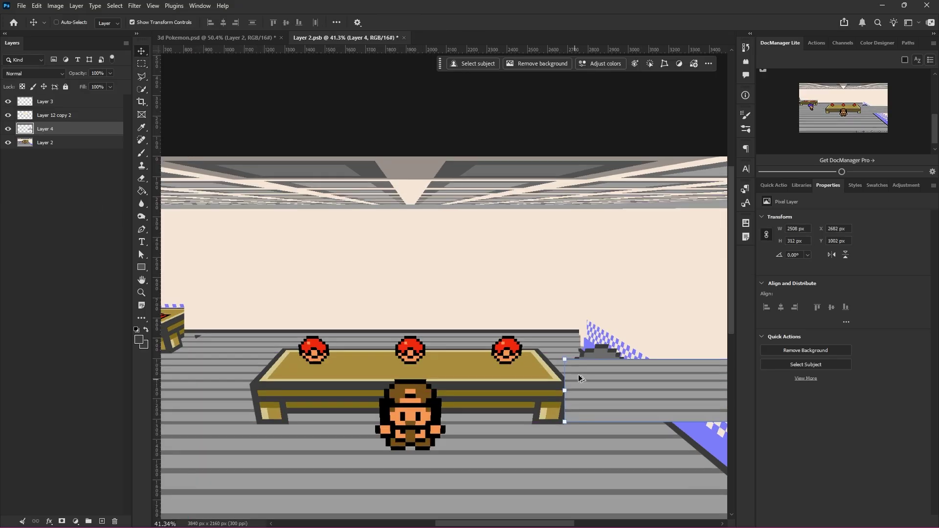
left_click_drag(596, 367, 569, 357)
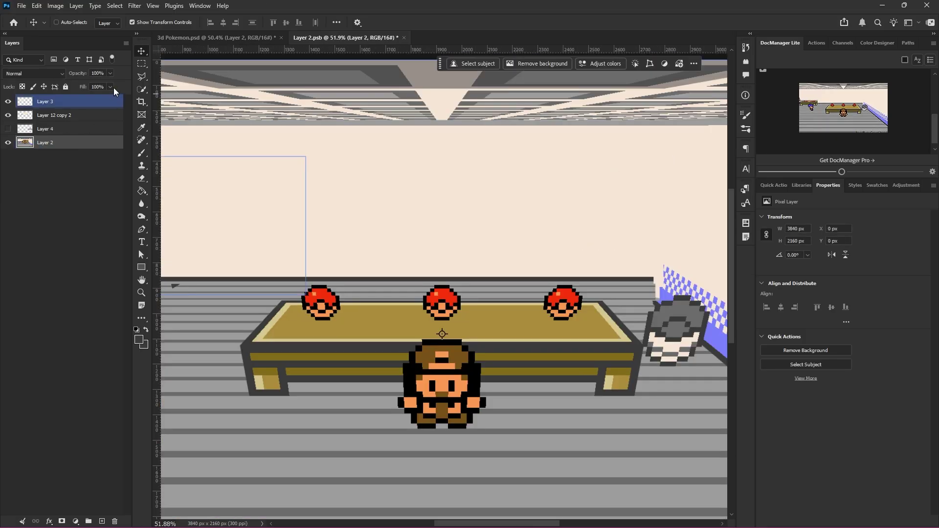
- Copy the table's left end, a 606 × 475 px area of Layer 2, to a new layer and flip it horizontally
left_click(143, 64)
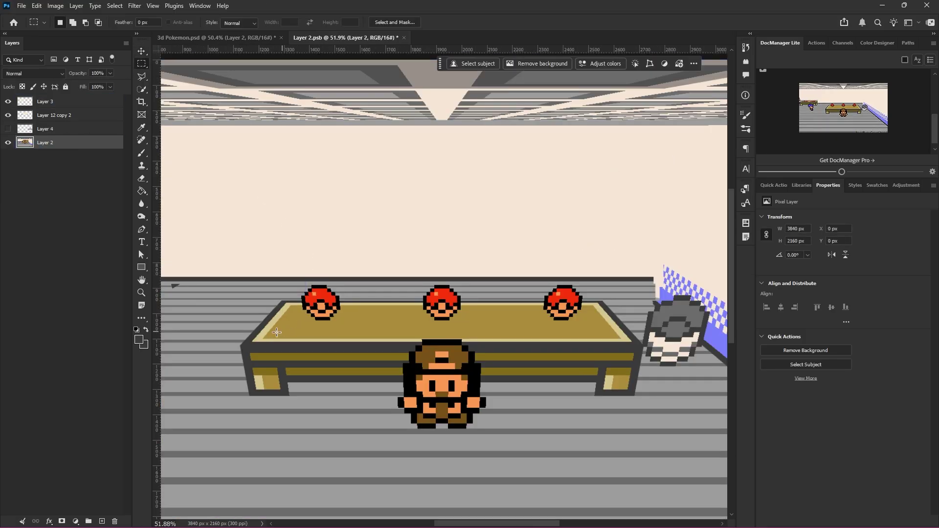
left_click_drag(228, 285, 381, 405)
key("ctrl+j")
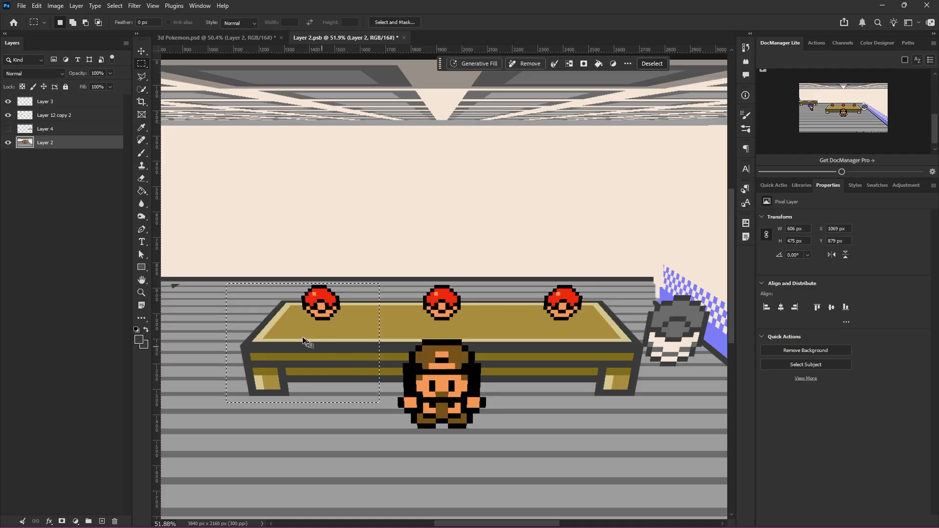
key("ctrl+t")
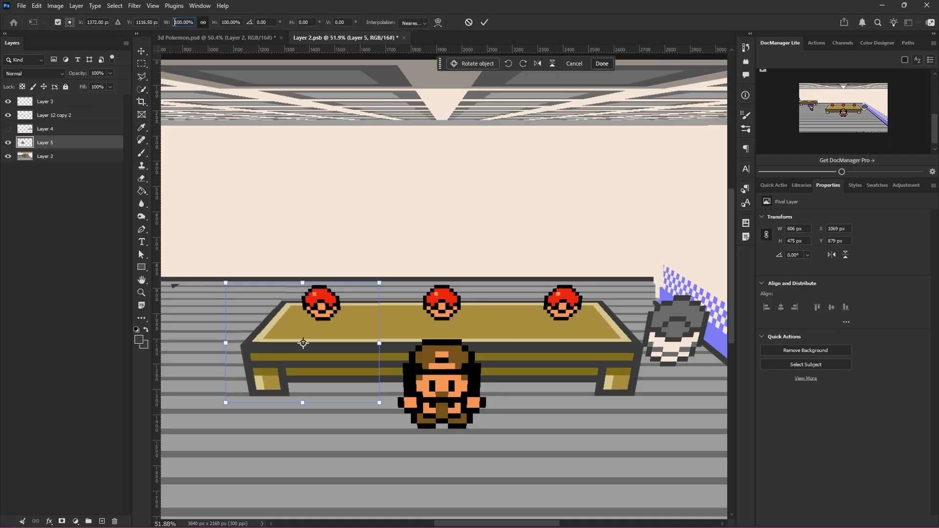
type("-")
- Align the mirrored table end over the table's right end at X 2165 px, using 60% opacity while positioning and restoring 100%
scroll(648, 335, "up", 8)
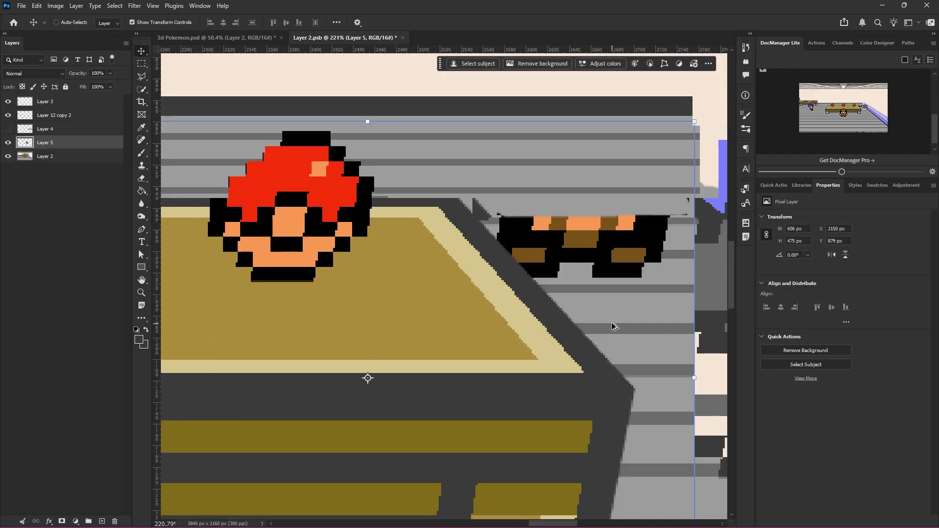
scroll(563, 331, "right", 2)
scroll(509, 337, "down", 2)
key("6")
mouse_move(495, 326)
left_mouse_down()
mouse_move(528, 325)
mouse_move(514, 326)
left_mouse_up()
scroll(517, 328, "down", 3)
scroll(514, 328, "up", 1)
key("0")
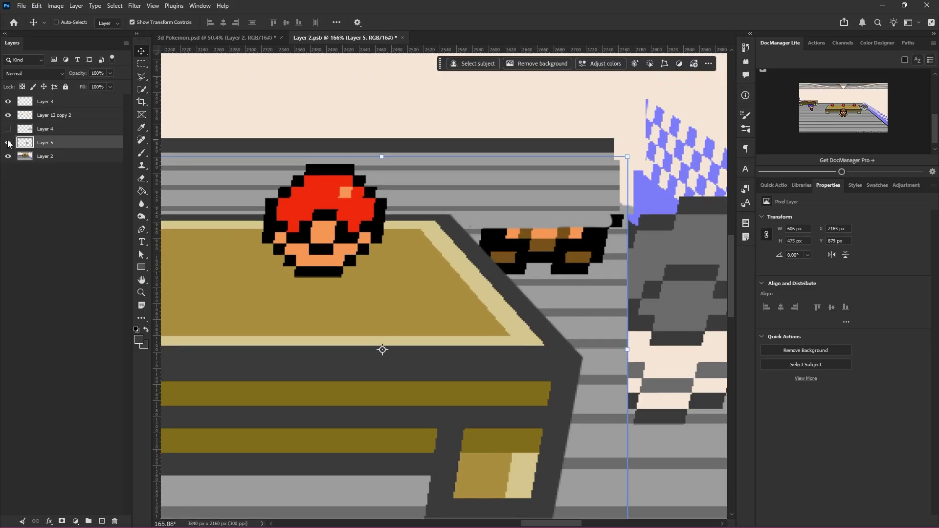
- Toggle the mirrored table layer's visibility to compare its alignment with the original right end of the table
left_click(7, 142)
left_click(8, 142)
left_click(8, 142)
left_click(8, 142)
left_click(7, 142)
left_click(8, 142)
left_click(7, 142)
left_click(7, 142)
scroll(533, 304, "down", 1)
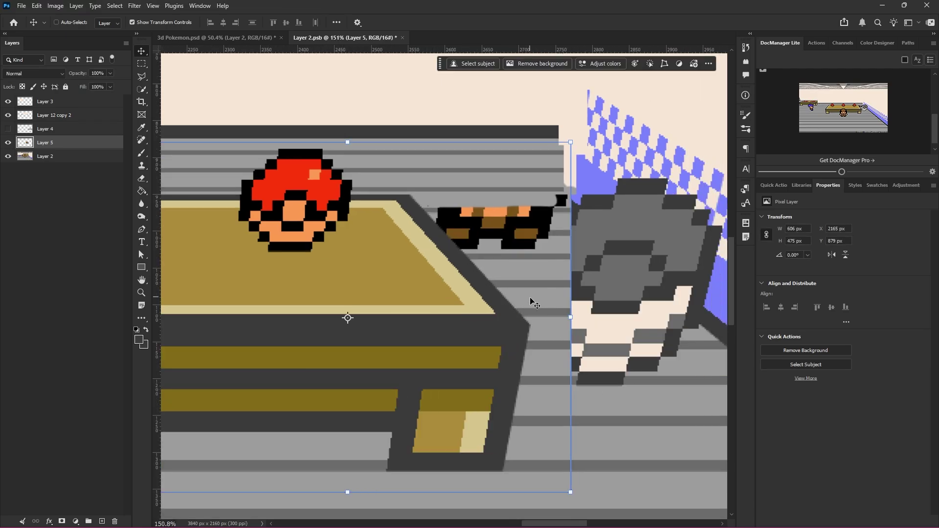
- Add a layer mask to Layer 5, invert it to black, and paint in white to reveal clean floor beside the table's right corner
key("e")
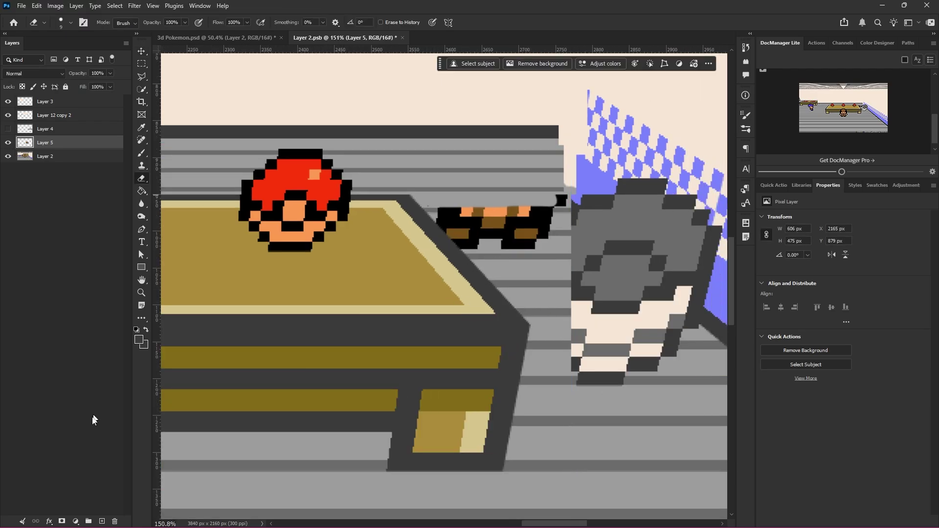
left_click(62, 520)
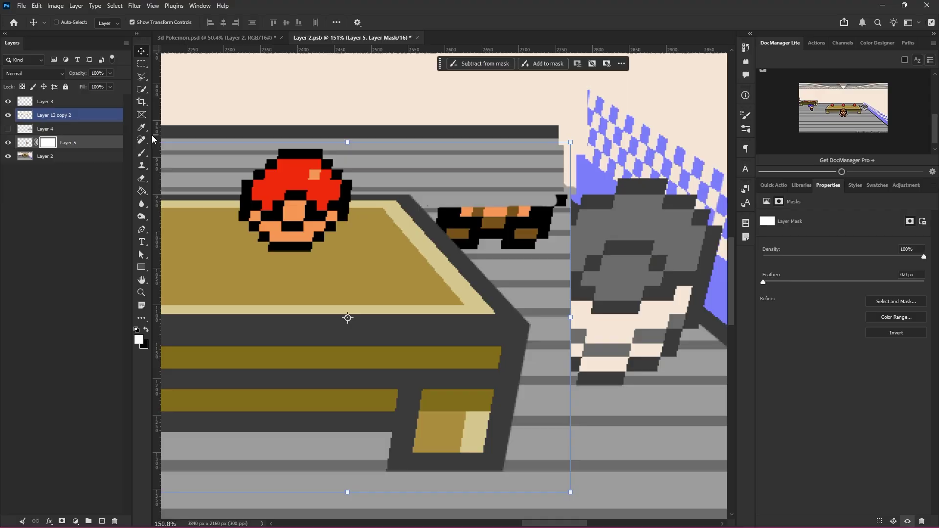
left_click(142, 155)
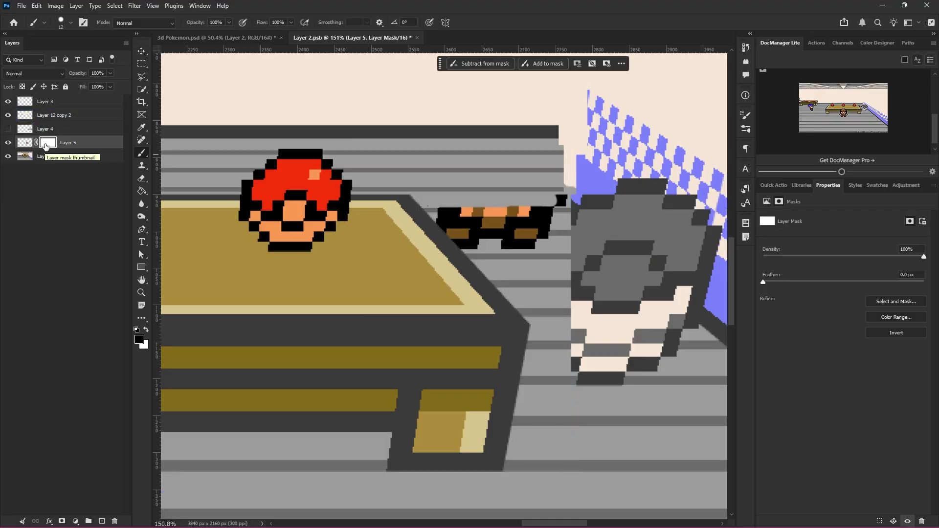
key("ctrl+i")
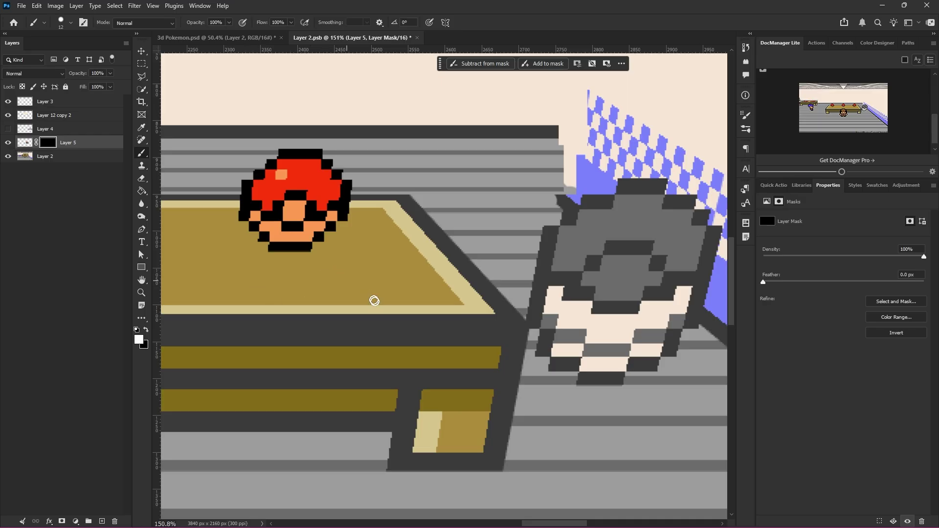
right_click(403, 311, "alt")
right_click(509, 316, "alt")
mouse_move(519, 318)
left_mouse_down()
mouse_move(525, 296)
mouse_move(542, 342)
mouse_move(523, 289)
mouse_move(542, 335)
mouse_move(534, 358)
mouse_move(513, 278)
mouse_move(542, 304)
mouse_move(549, 328)
left_mouse_up()
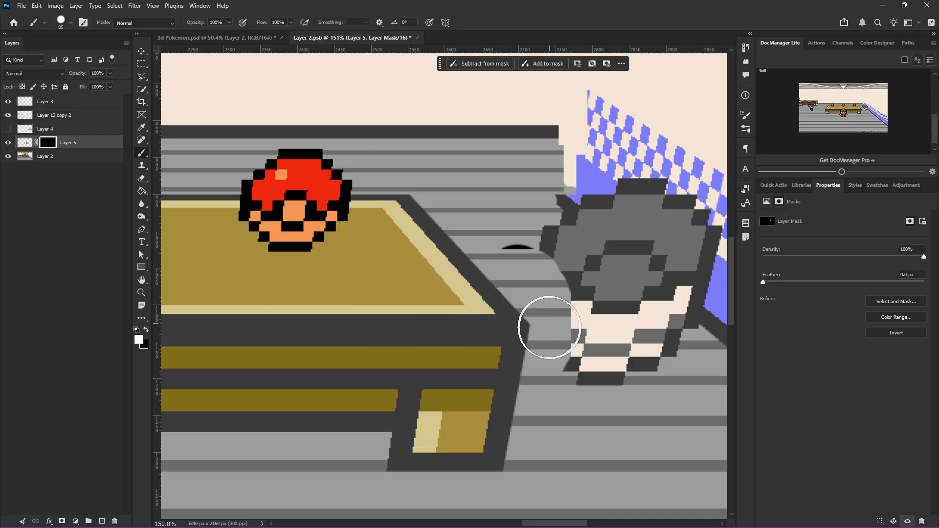
key("ctrl+z")
left_click_drag(536, 288, 550, 305)
key("ctrl+z")
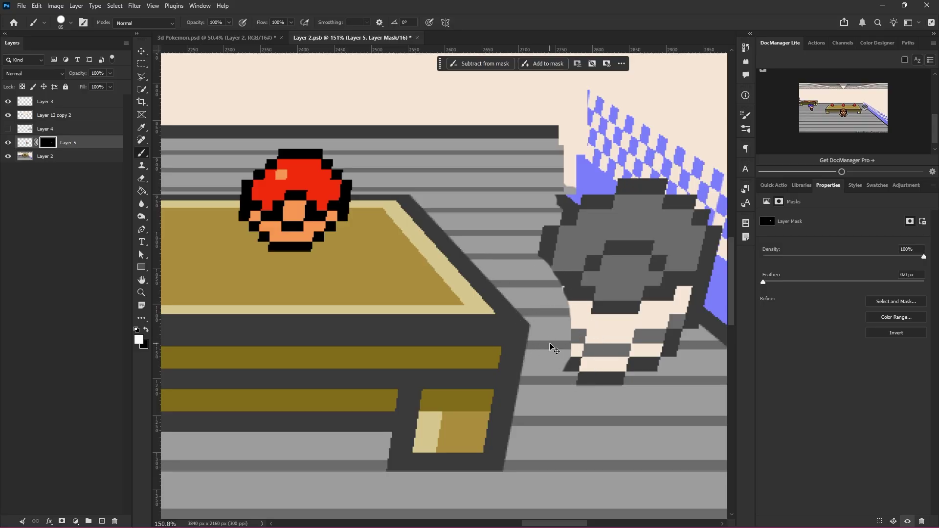
- Show Layer 4 again and move its floor patch right to X 2726 px, clear of the table's edge
scroll(547, 333, "down", 2)
left_click(8, 129)
left_click(53, 132)
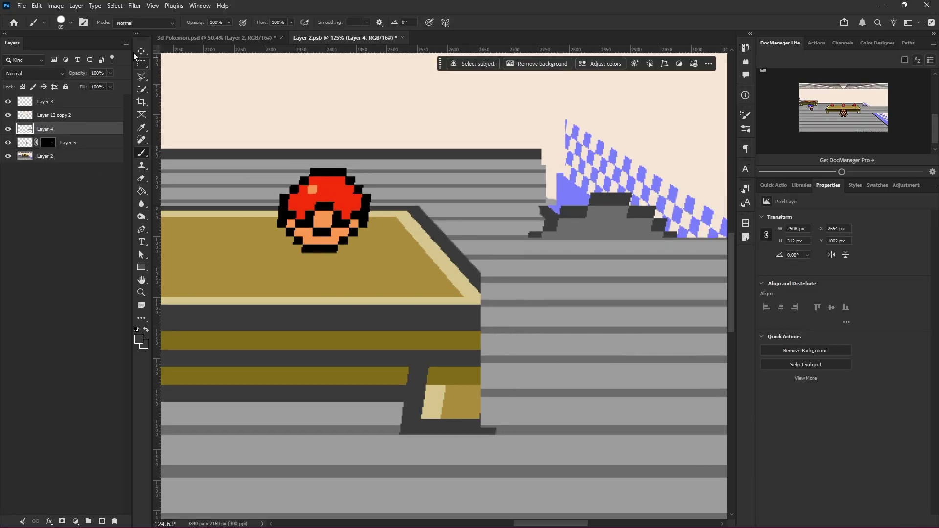
left_click(142, 51)
left_click_drag(524, 295, 570, 291)
scroll(551, 314, "down", 2)
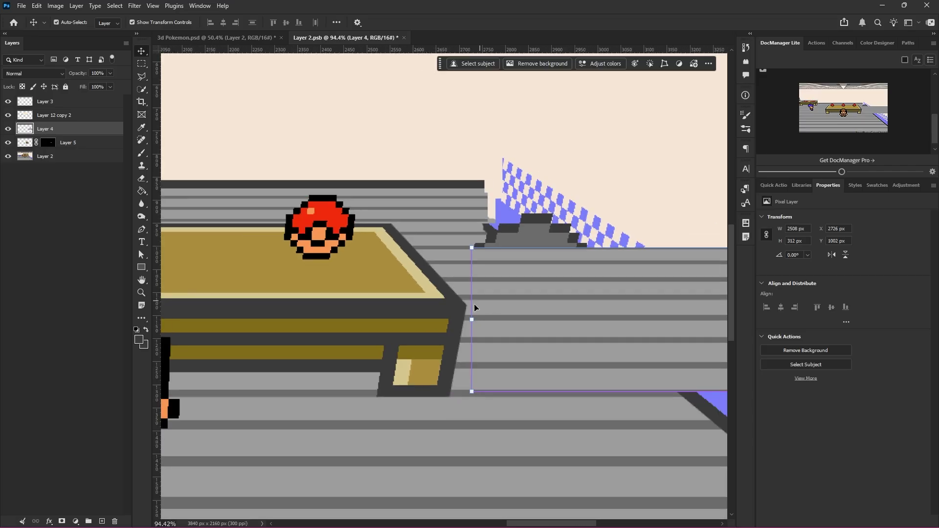
- Copy a 35 × 158 px floor strip, stretch it to 316 px wide over the trash can, bring it to the front and delete its upper part
left_click_drag(474, 267, 435, 299)
key("ctrl+t")
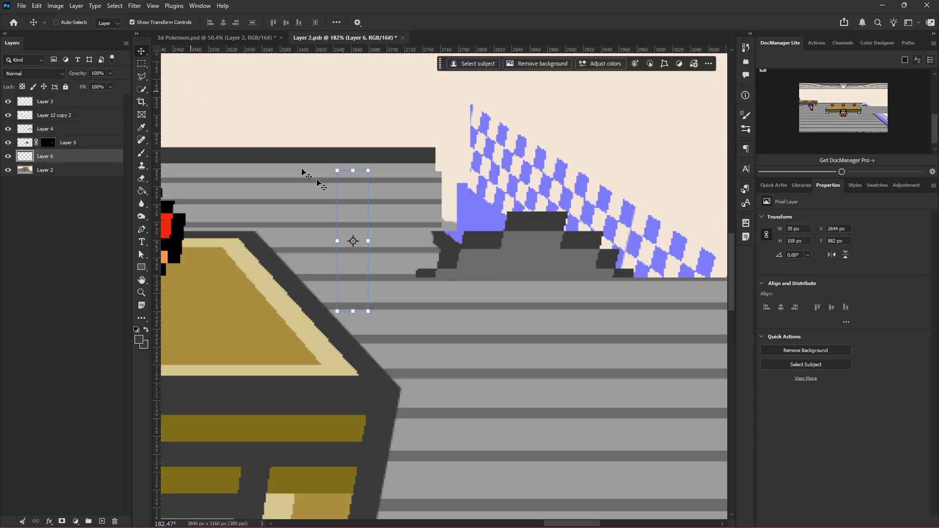
left_click_drag(369, 240, 623, 243)
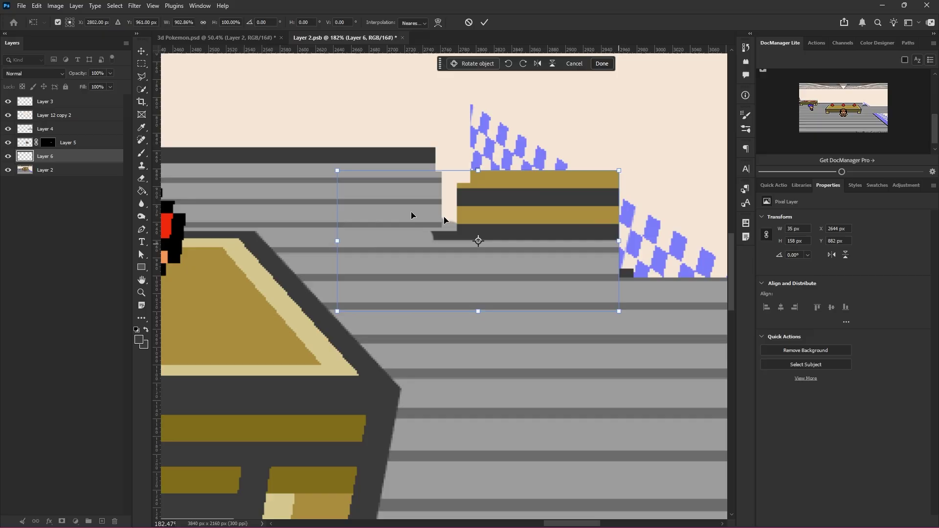
key("Return")
key("ctrl+shift+bracketright")
left_click_drag(311, 135, 656, 242)
key("Delete")
key("ctrl+d")
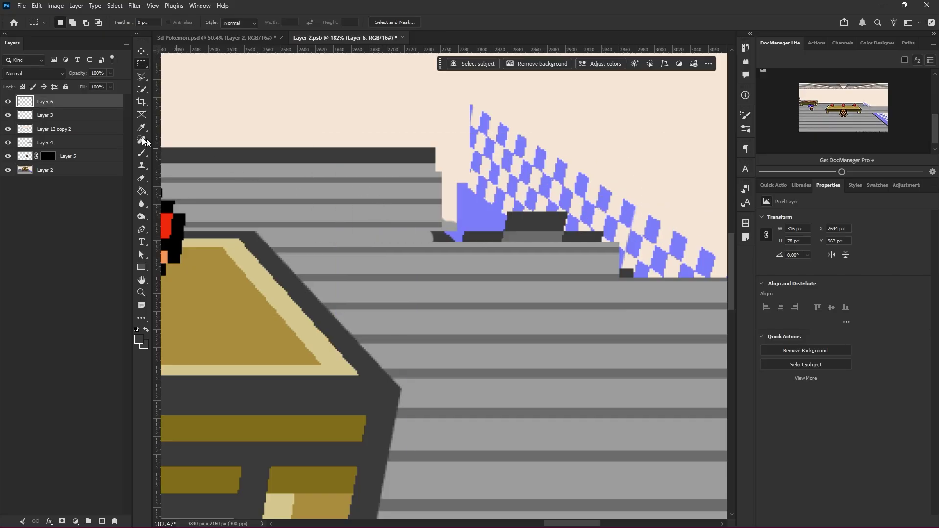
- Merge all the layers from Layer 2 up to Layer 6 into one layer
left_click(78, 160, "shift")
left_click(79, 180)
left_click(77, 173)
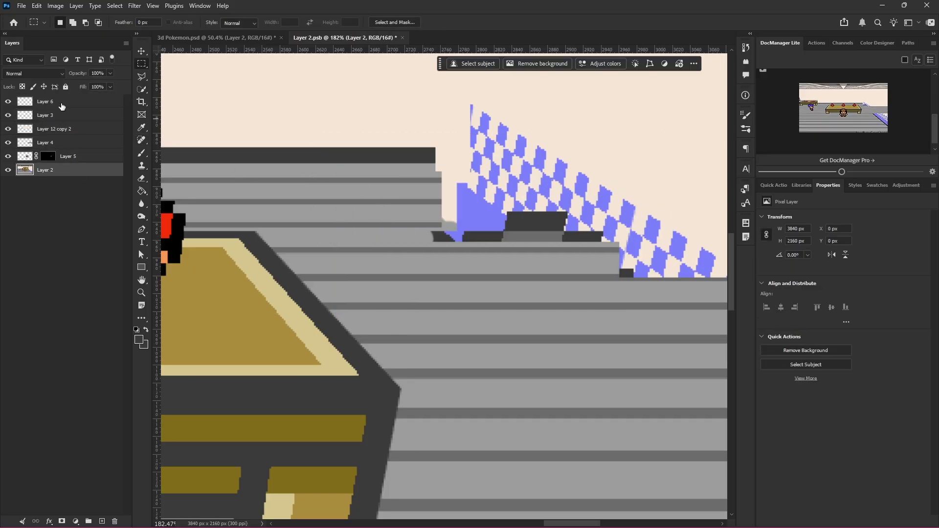
left_click(61, 101, "shift")
right_click(60, 101)
left_click(93, 180)
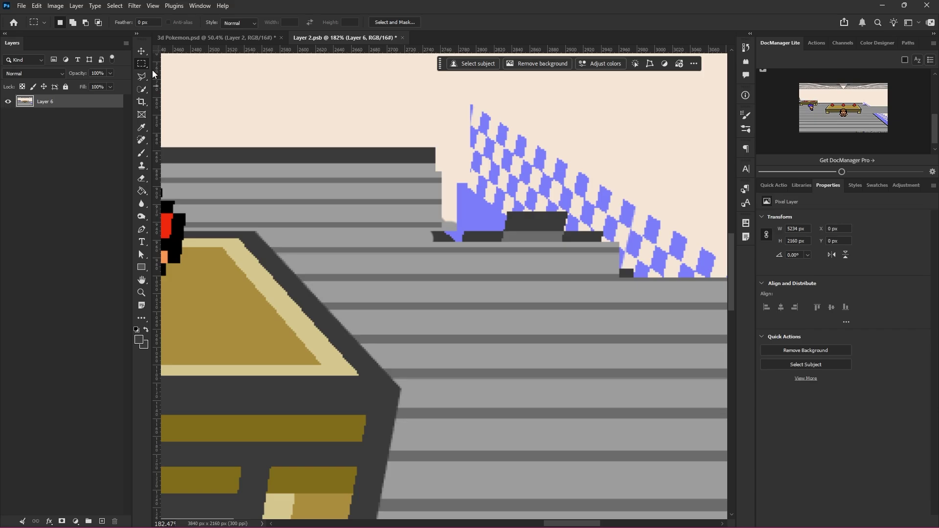
- Copy a 41 × 144 px floor strip beside the table to a new layer and stretch it to 380 px wide over the trash can's remains
left_click_drag(342, 294, 379, 166)
key("ctrl+j")
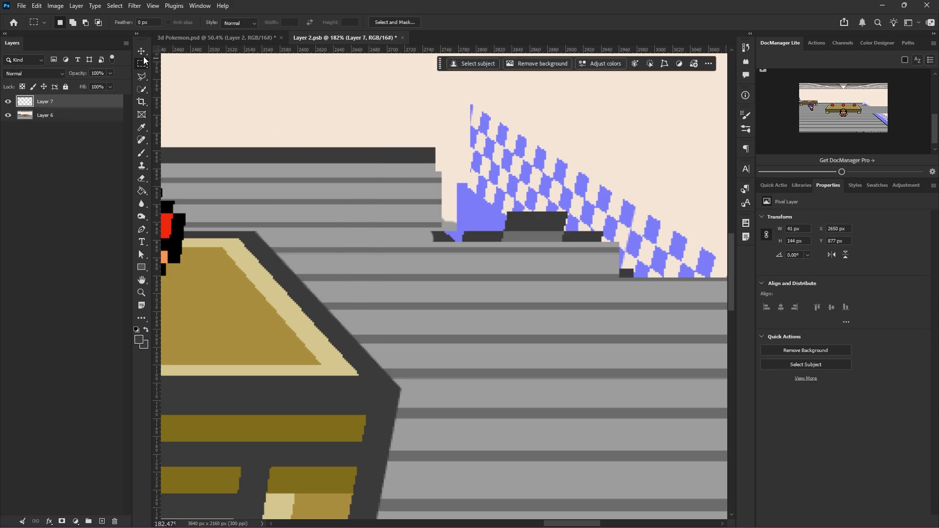
left_click(142, 51)
left_click_drag(379, 229, 682, 229)
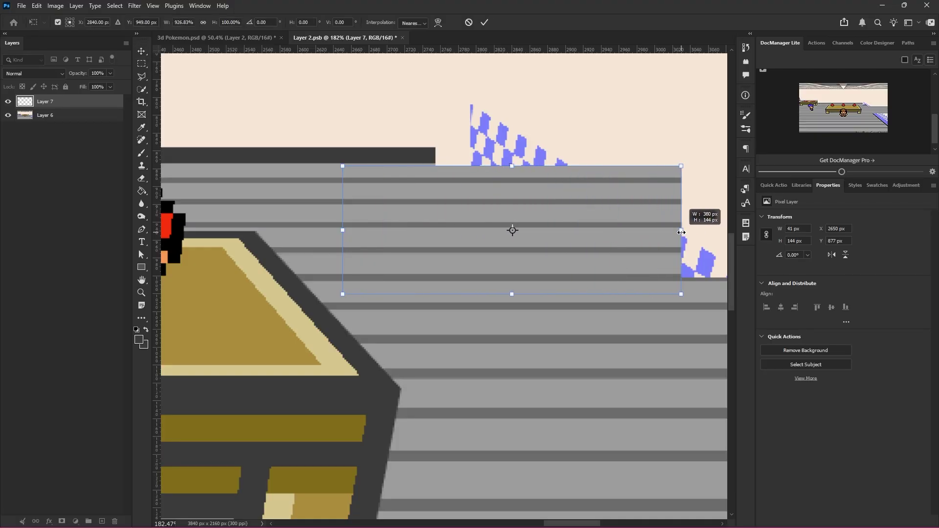
left_click(95, 321)
- Merge the stretched floor strip in Layer 7 down into Layer 6
scroll(506, 321, "down", 8)
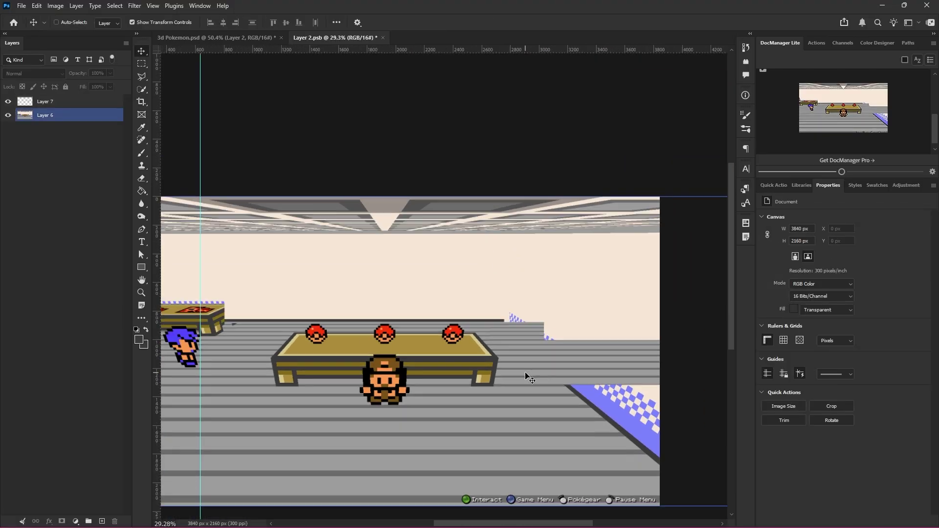
key("m")
left_click(43, 104)
right_click(44, 106)
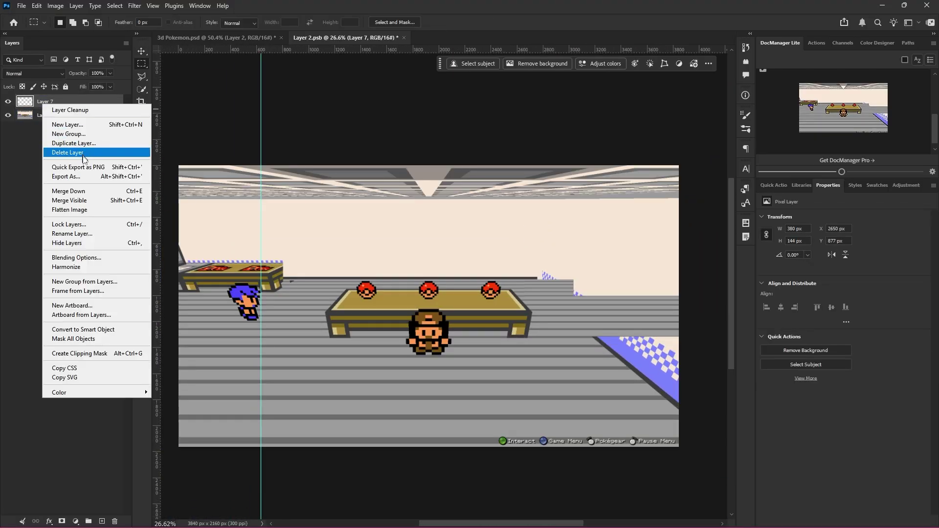
left_click(85, 192)
left_click(83, 160)
scroll(310, 300, "up", 3)
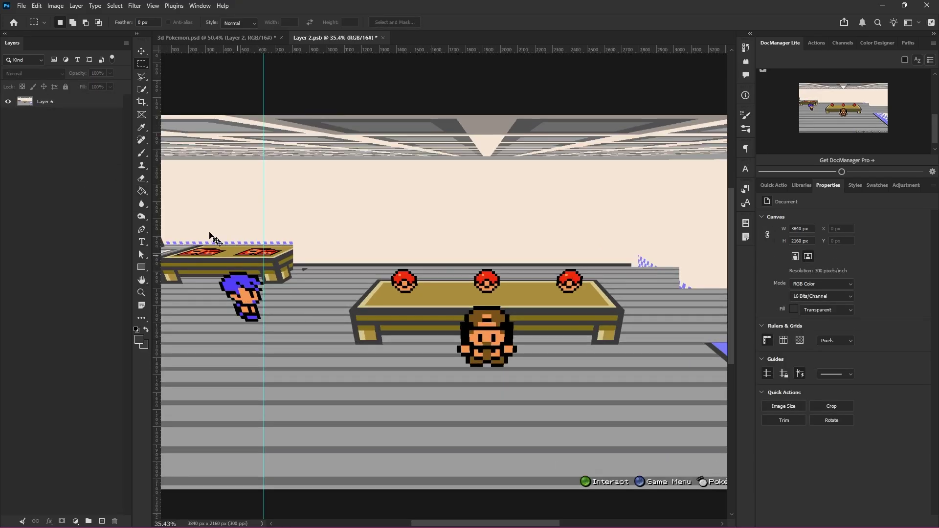
scroll(348, 312, "down", 1)
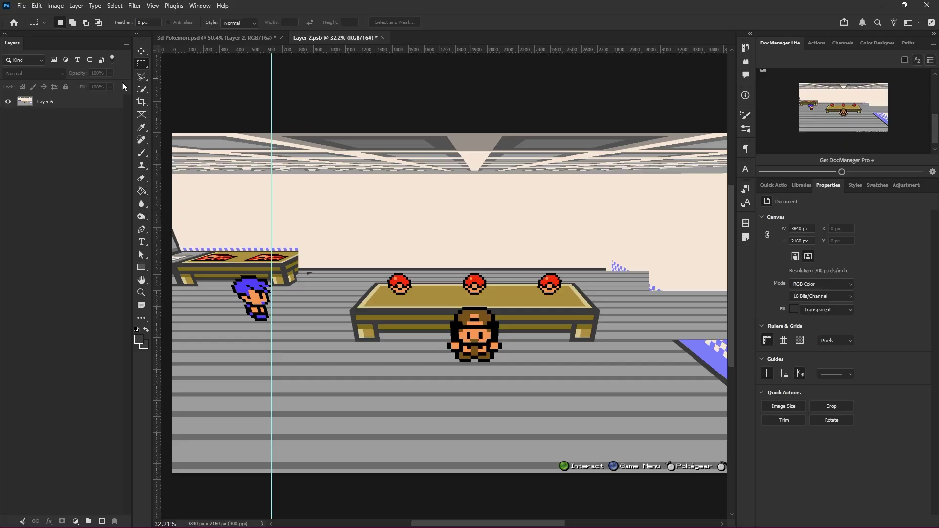
- Copy a 132 × 1027 px wall-and-floor strip beside the main table to a new layer and stretch it to 831% width over the side table and blue-haired character
left_click(136, 90)
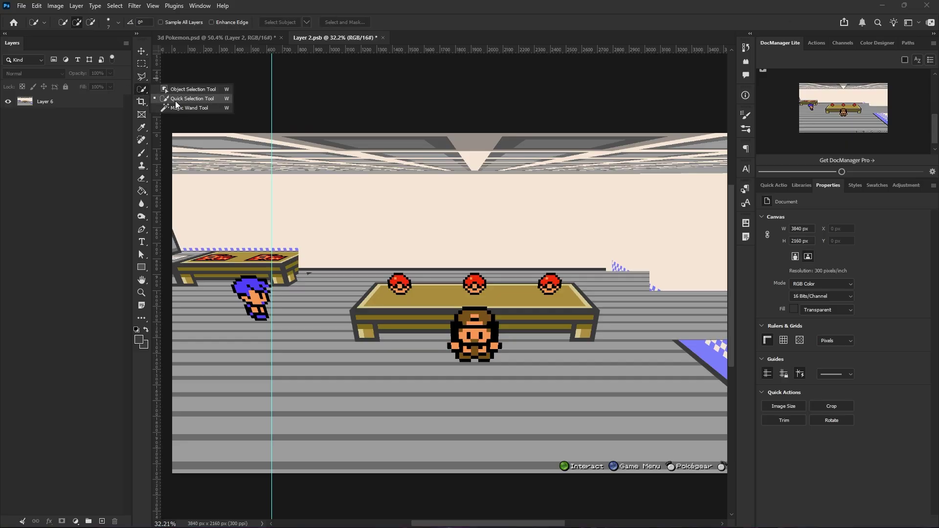
left_click(187, 107)
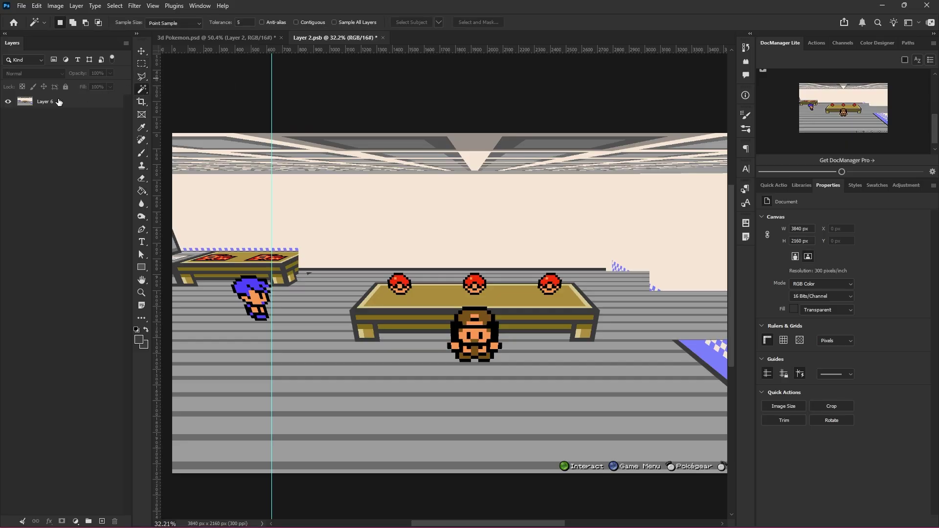
left_click(57, 101)
left_click(138, 65)
scroll(294, 254, "up", 4)
scroll(333, 360, "down", 1)
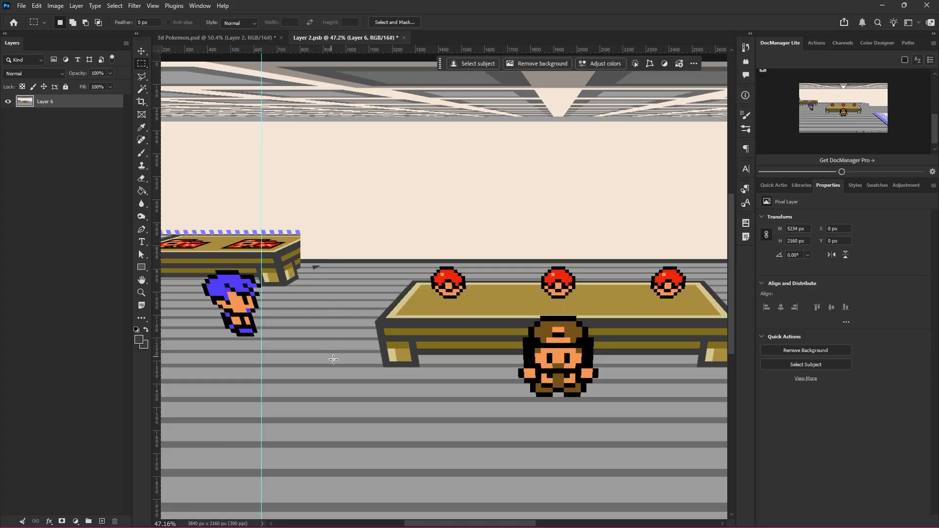
left_click_drag(358, 379, 327, 143)
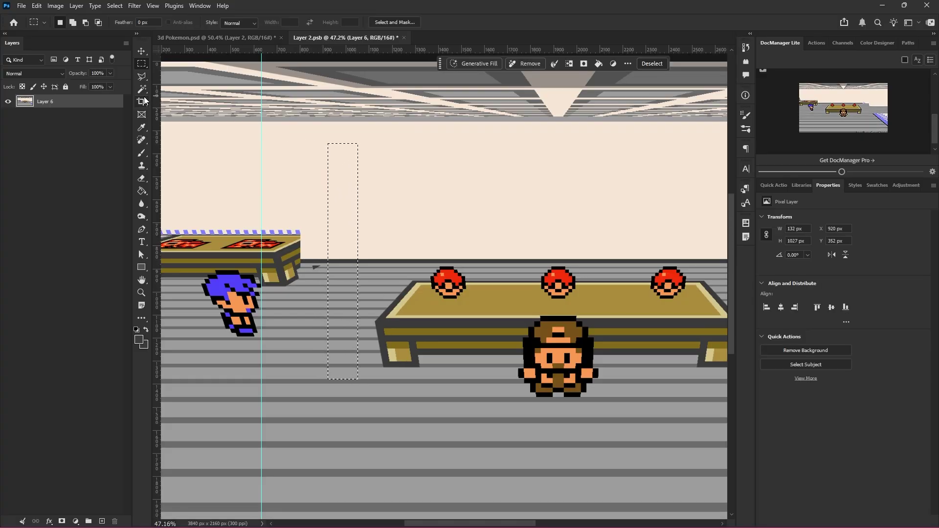
key("ctrl+j")
left_click(141, 50)
scroll(316, 232, "down", 4)
scroll(329, 254, "up", 3)
left_click_drag(323, 275, 172, 276)
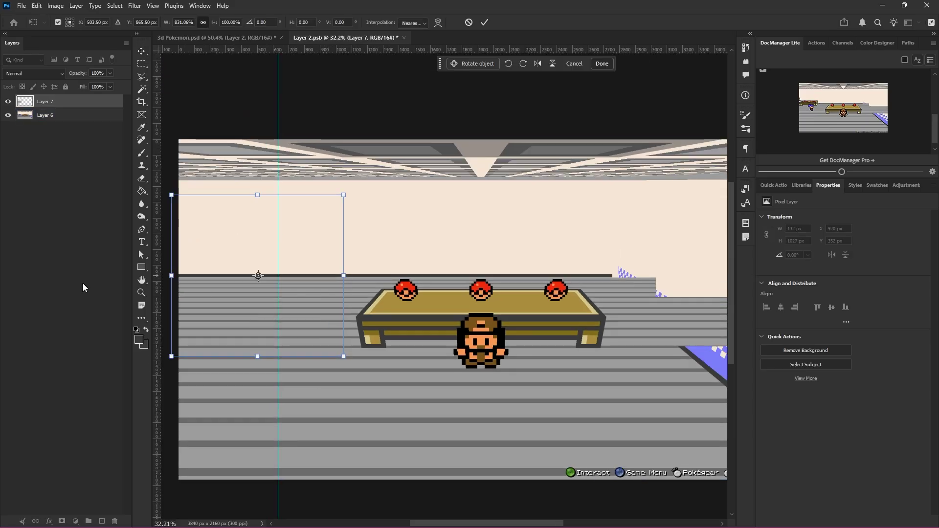
key("Return")
- Copy a 43 × 576 px wall-and-floor strip from Layer 6 beside the table's right end, leaving out its corner, and stretch it over the gaps on the right
scroll(367, 264, "right", 4)
left_click(68, 114)
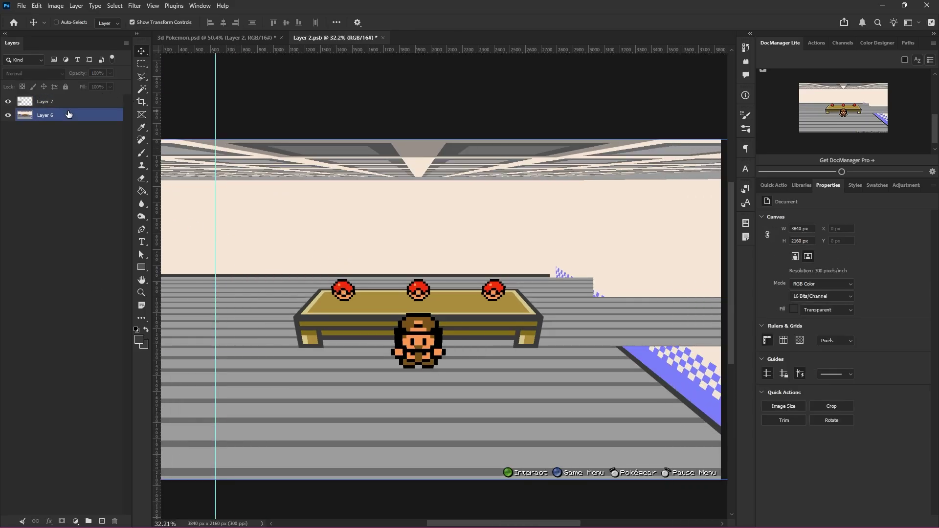
key("m")
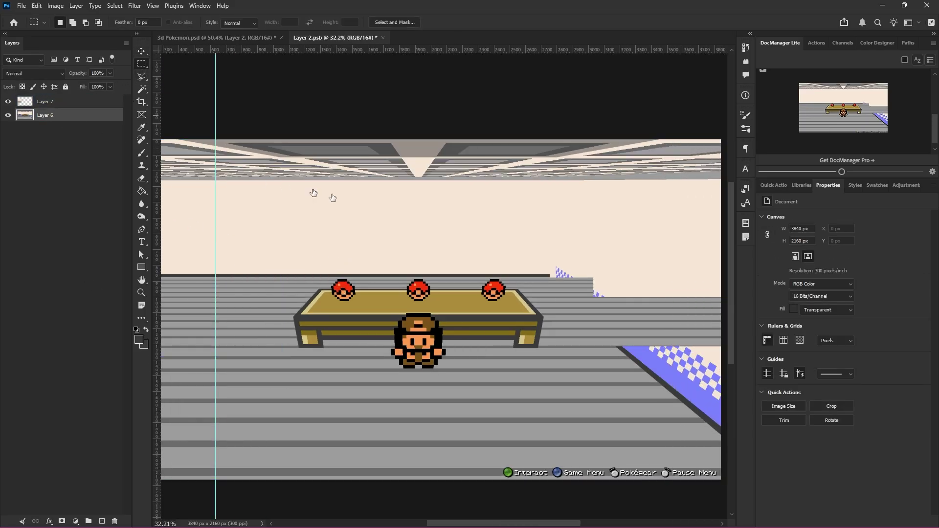
scroll(331, 195, "right", 2)
scroll(529, 303, "up", 5)
left_click_drag(469, 216, 483, 426)
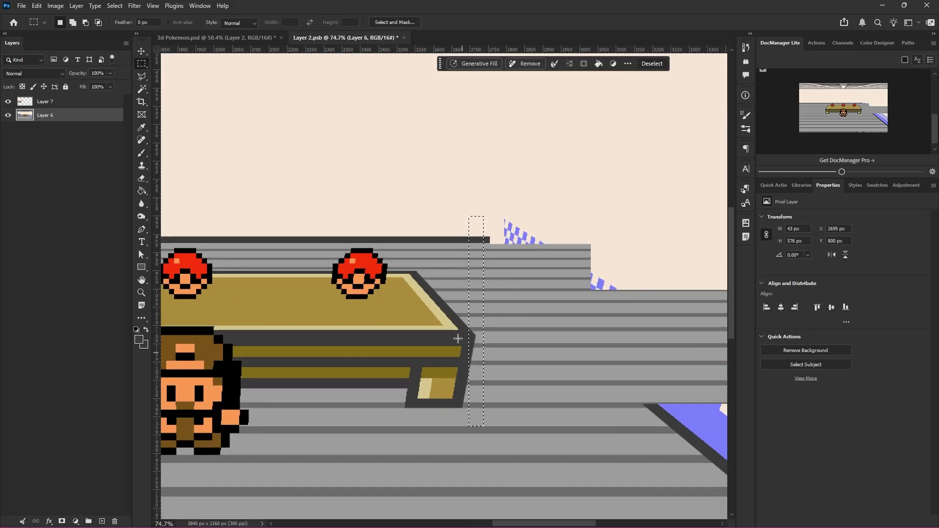
left_click_drag(451, 309, 479, 384)
scroll(478, 389, "down", 4)
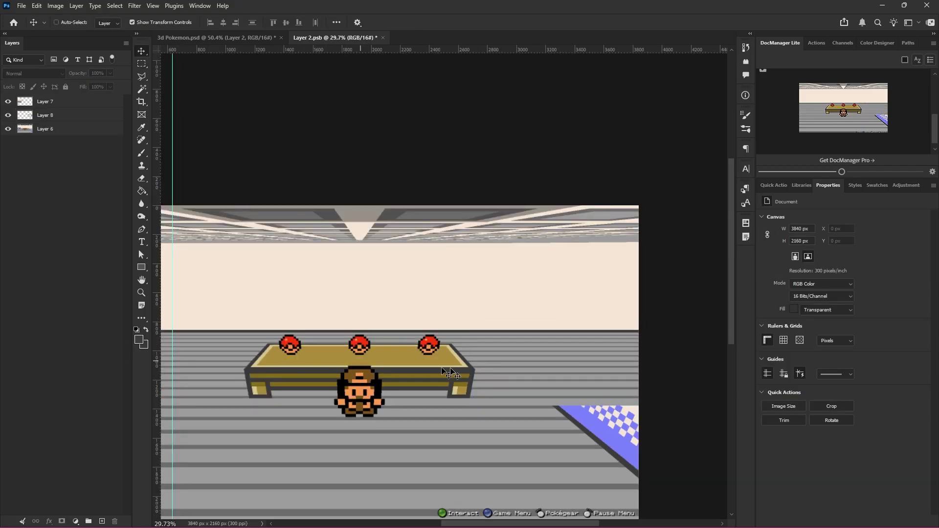
- Cover the blue checkered carpet with a floor strip and paint over the ceiling in the wall's cream colour on a new layer above Layer 6
scroll(526, 387, "down", 4)
scroll(541, 418, "left", 1)
scroll(541, 418, "down", 1)
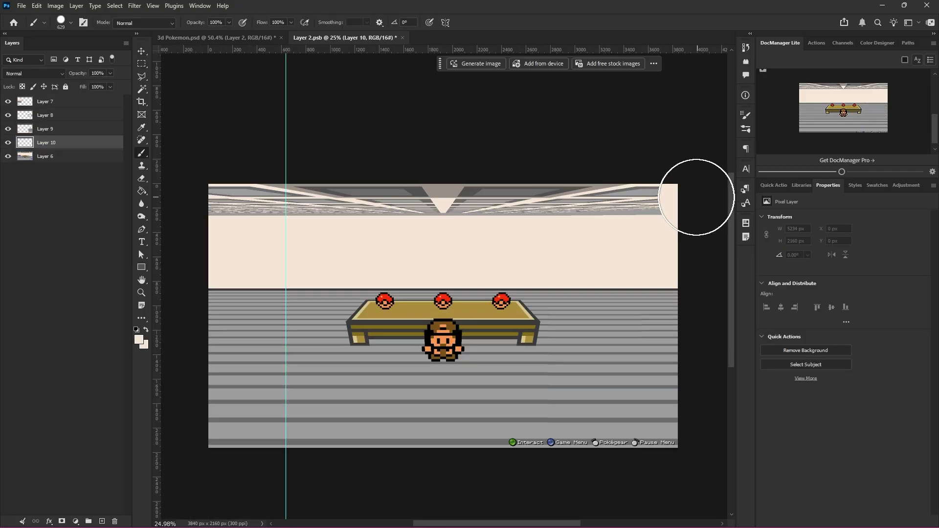
left_click_drag(696, 197, 161, 205)
scroll(489, 279, "right", 5)
scroll(459, 278, "left", 1)
scroll(431, 281, "left", 5)
scroll(410, 306, "up", 2)
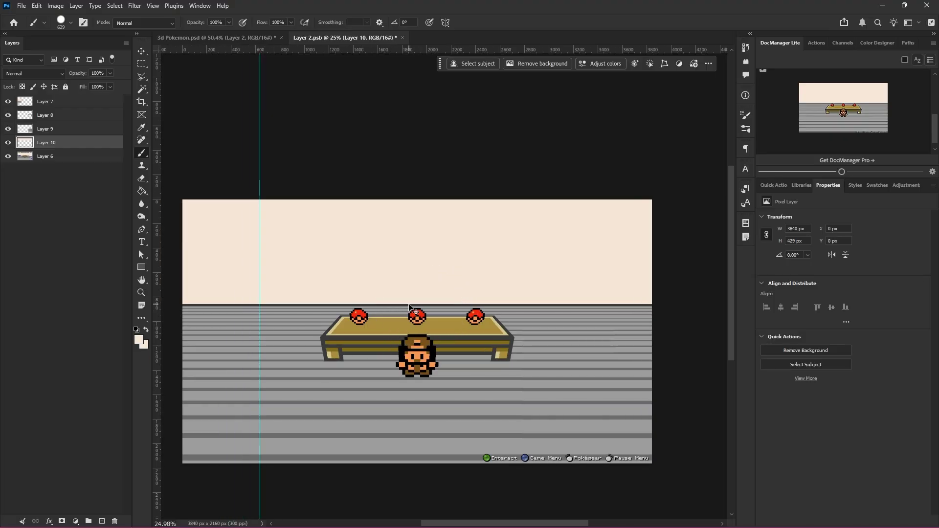
- Merge all the visible layers of the lab scene into one layer and save Layer 2.psb
scroll(411, 306, "down", 3)
key("v")
left_click(80, 323)
scroll(363, 357, "down", 1)
key("ctrl+shift+e")
key("ctrl+s")
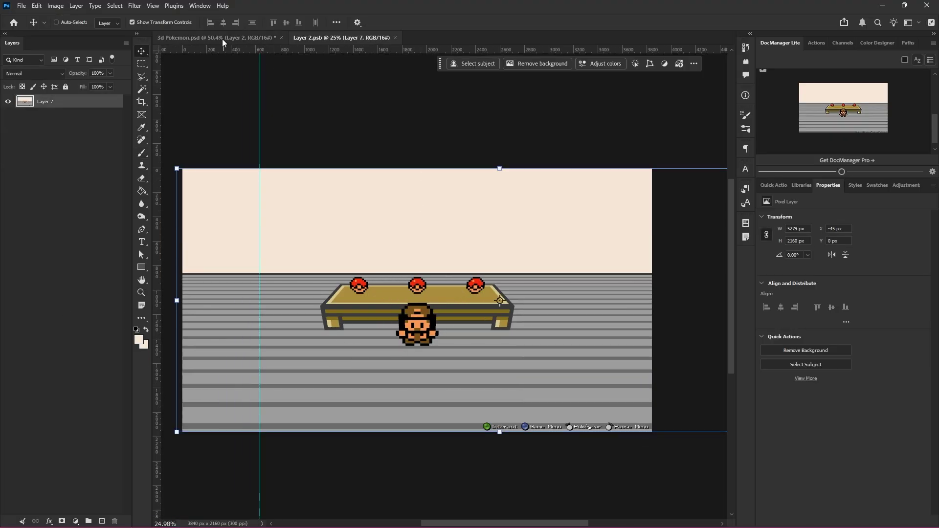
- Return to 3d Pokemon.psd and compare the cleared lab with its earlier version by stepping back and forth through the history
left_click(222, 39)
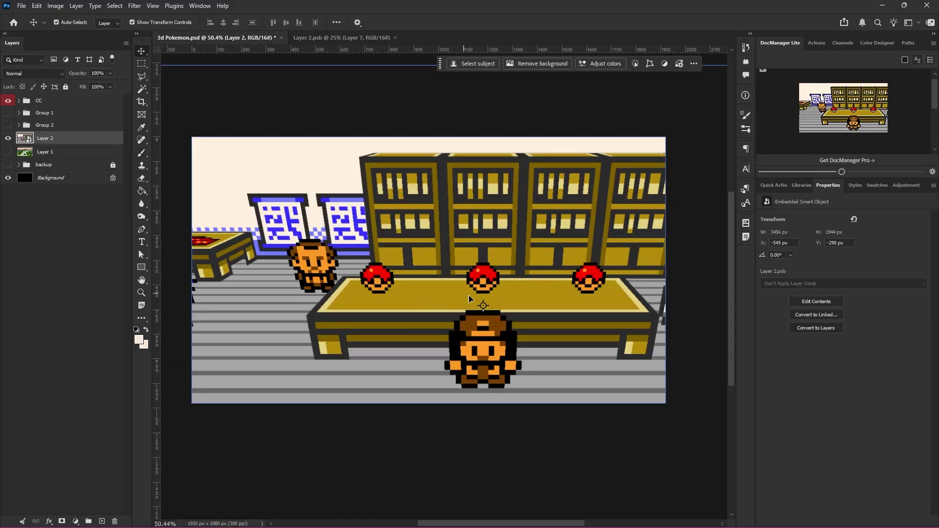
key("ctrl+z")
key("ctrl+shift+z")
key("ctrl+z")
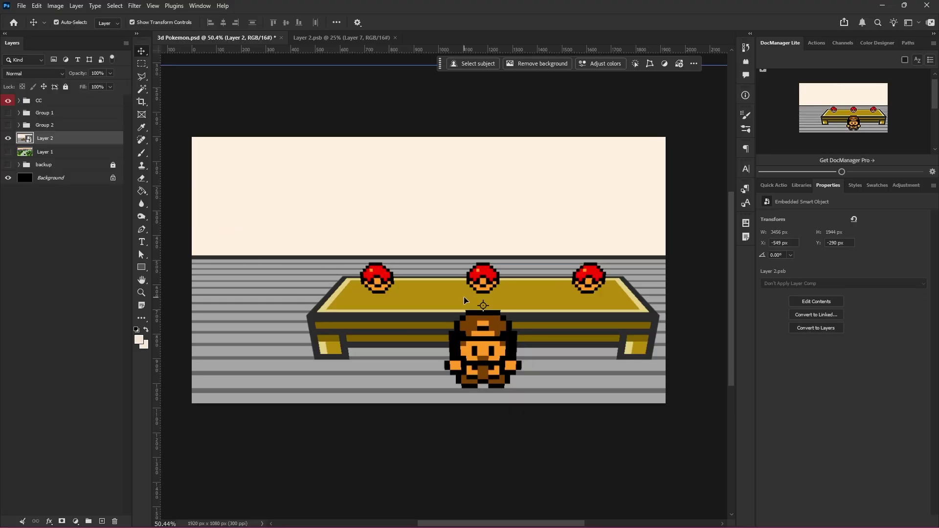
key("ctrl+shift+z")
key("ctrl+z")
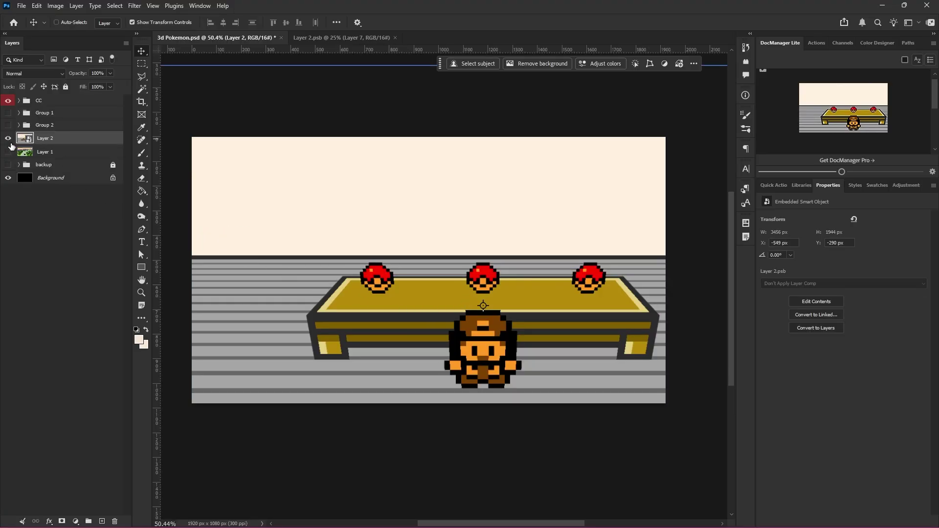
- Switch back to the Layer 2.psb document with the merged lab scene
left_click(144, 64)
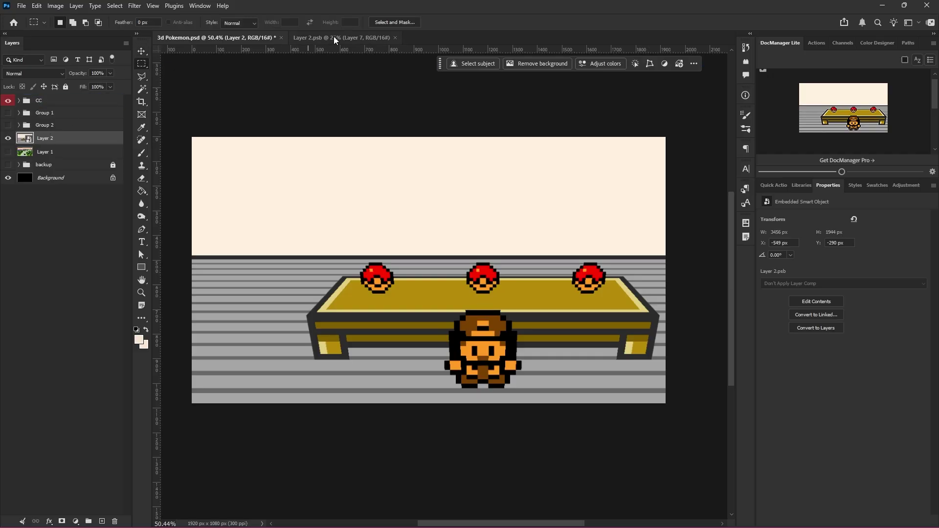
left_click(334, 37)
scroll(409, 267, "up", 3)
scroll(410, 278, "left", 1)
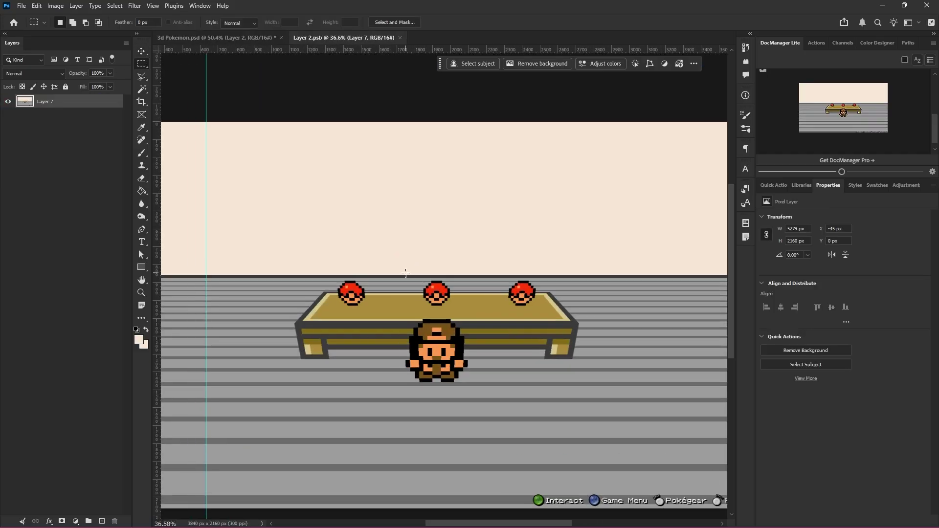
scroll(406, 278, "down", 1)
left_click_drag(291, 146, 581, 278)
left_click(505, 294)
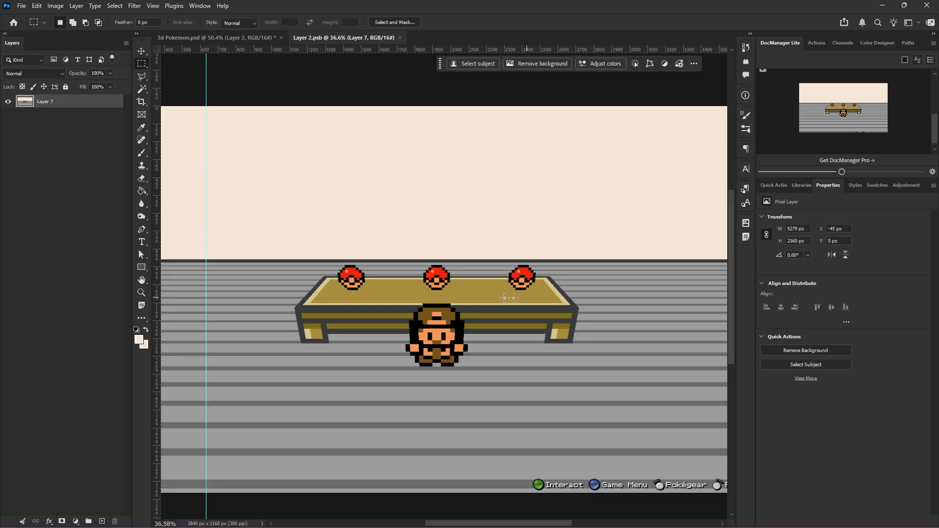
scroll(525, 253, "down", 2)
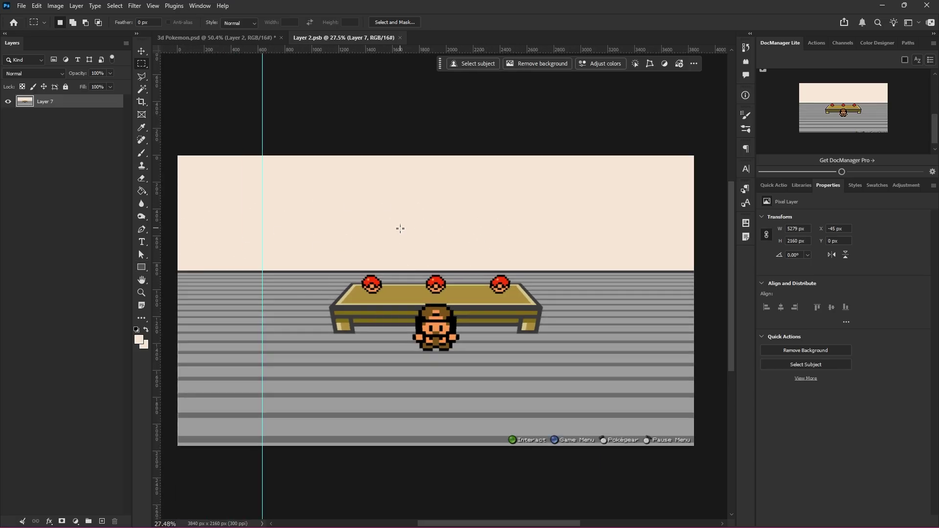
key("v")
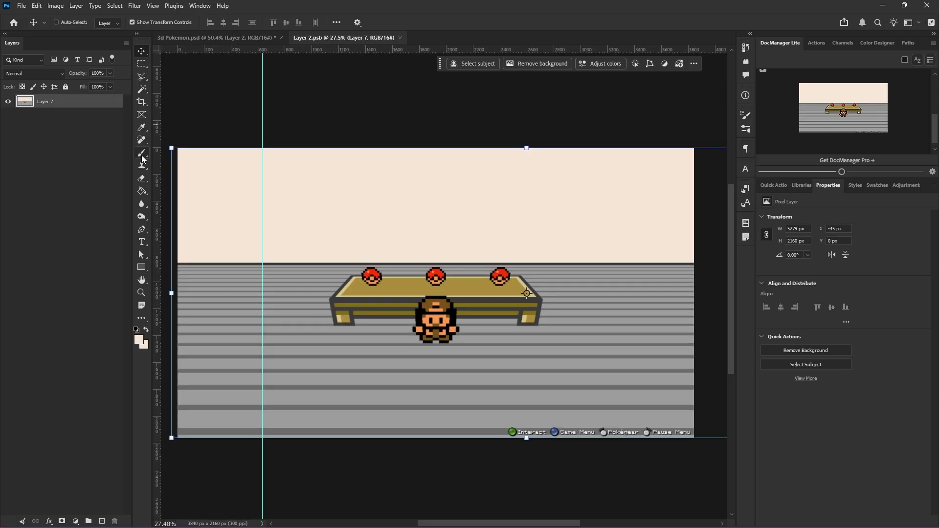
- Choose a Seso_Shadow brush with black as the foreground colour and add a new layer above Layer 7
left_click(143, 155)
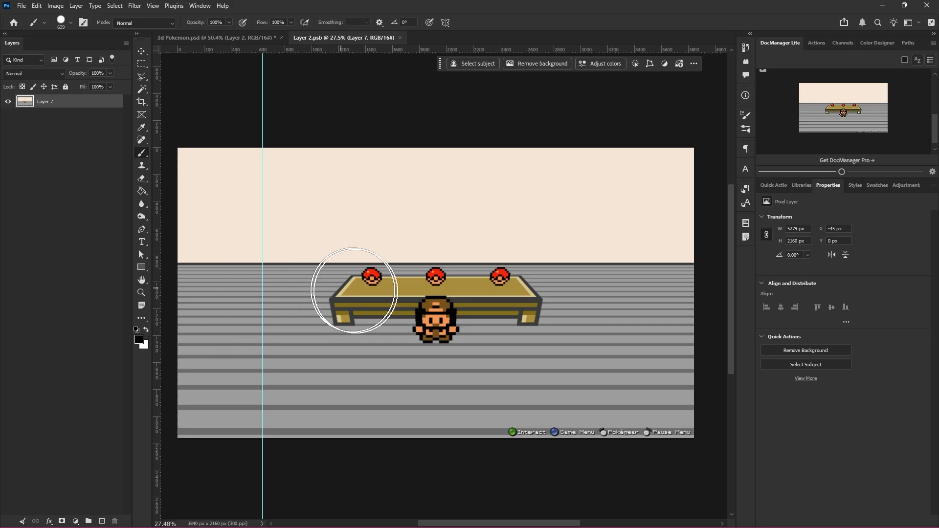
left_click(61, 22)
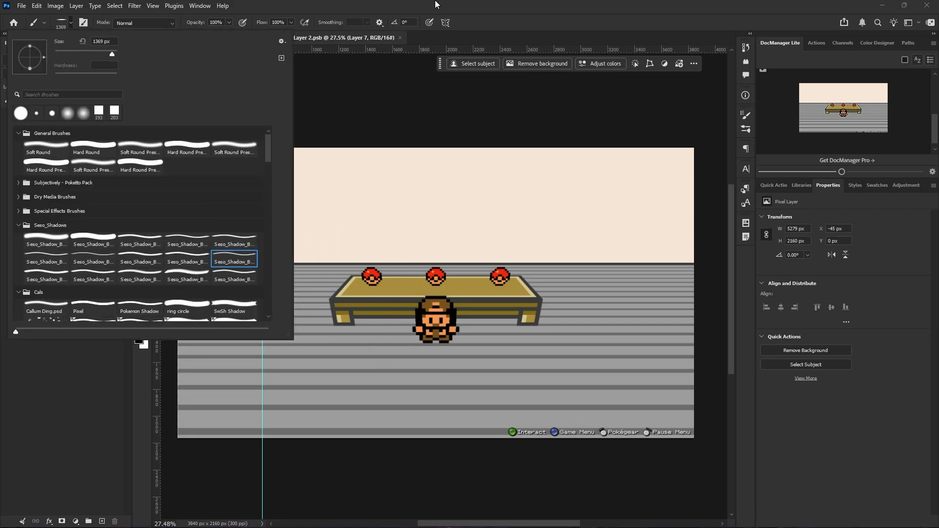
left_click(435, 4)
left_click(101, 521)
- Reduce the brush size and stamp a flat black shadow of about 633 × 88 px beneath the character's feet
right_click(465, 288, "alt")
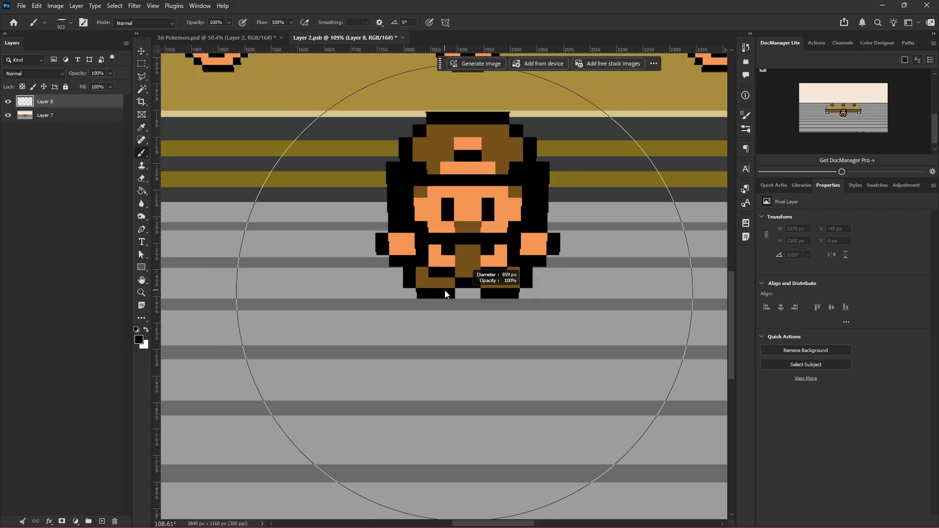
right_click(439, 293, "alt")
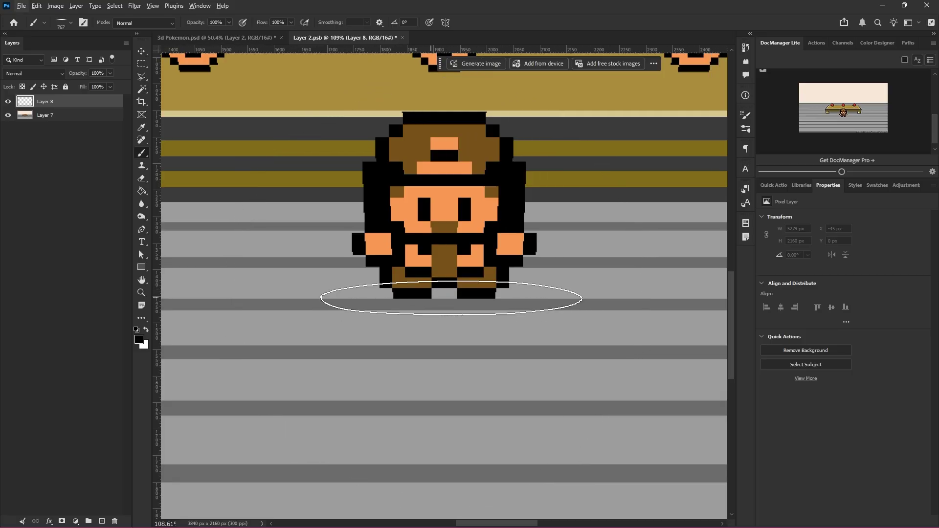
mouse_move(447, 309)
left_mouse_down()
mouse_move(426, 300)
mouse_move(445, 300)
left_mouse_up()
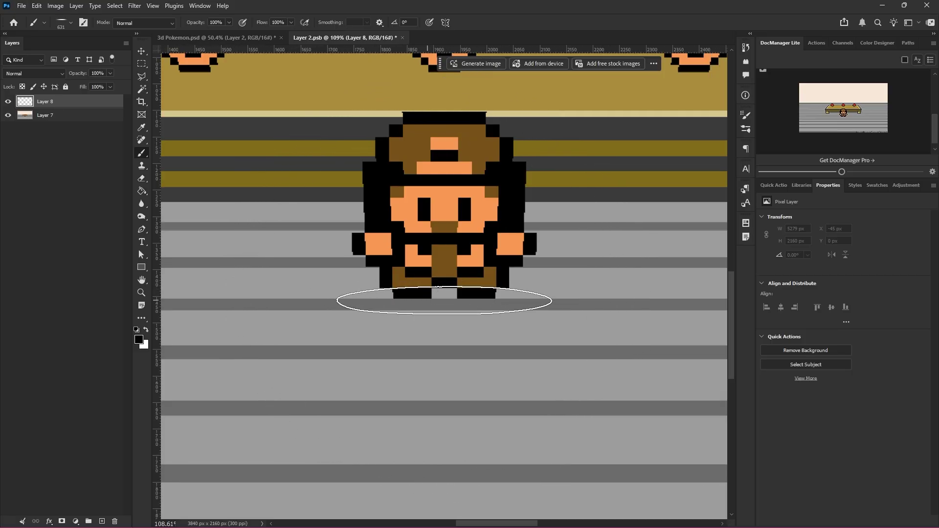
left_click(443, 299)
scroll(440, 352, "down", 4)
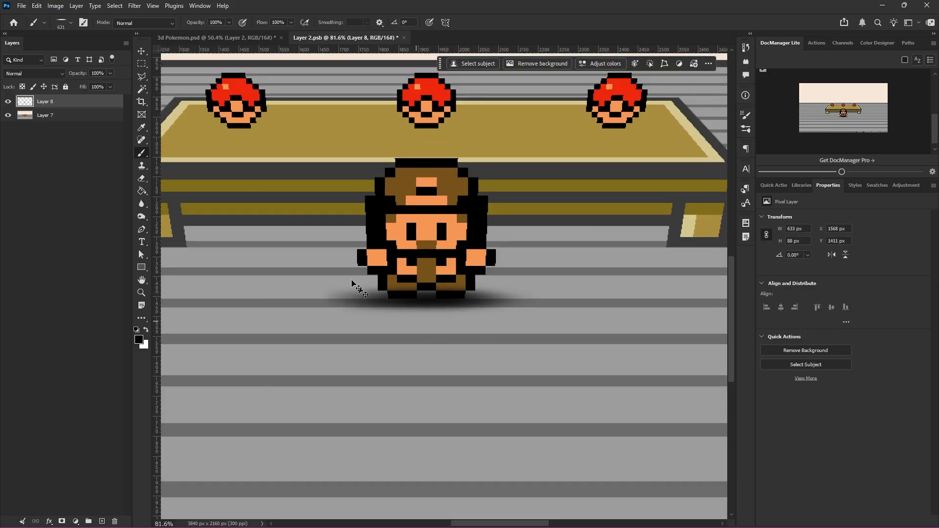
scroll(515, 295, "down", 1)
scroll(440, 396, "down", 3)
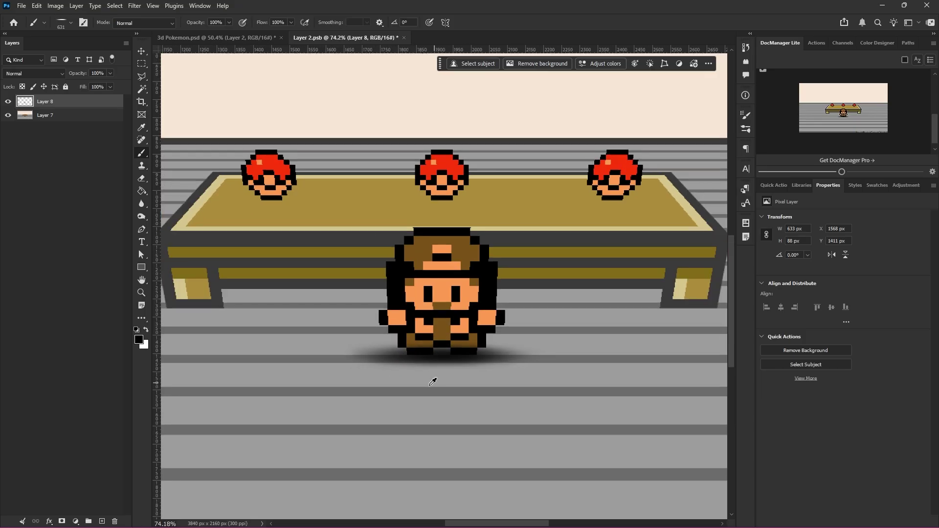
scroll(425, 404, "down", 2)
scroll(425, 407, "up", 7)
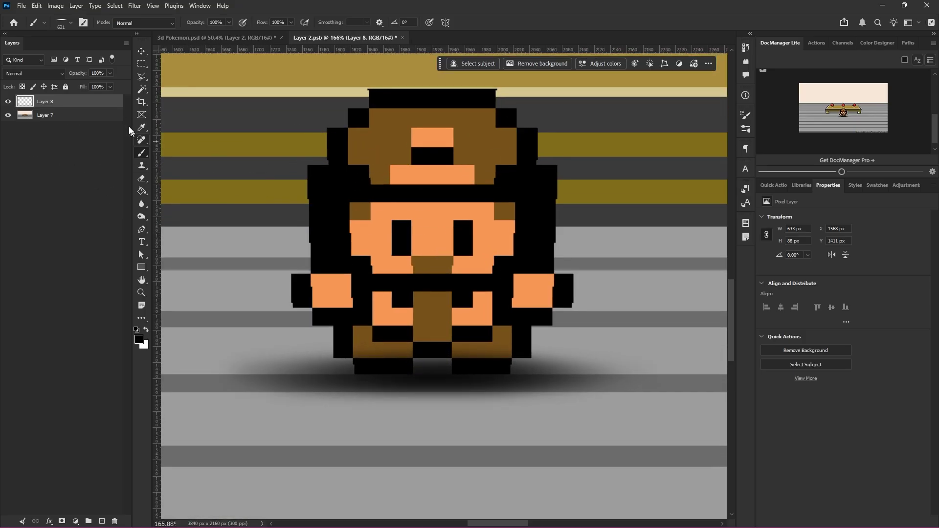
- Select the character's lower body and both feet with combined rectangles, about 191 × 133 px overall, and delete the shadow covering them
left_click(141, 63)
scroll(342, 372, "up", 2)
scroll(339, 385, "up", 2)
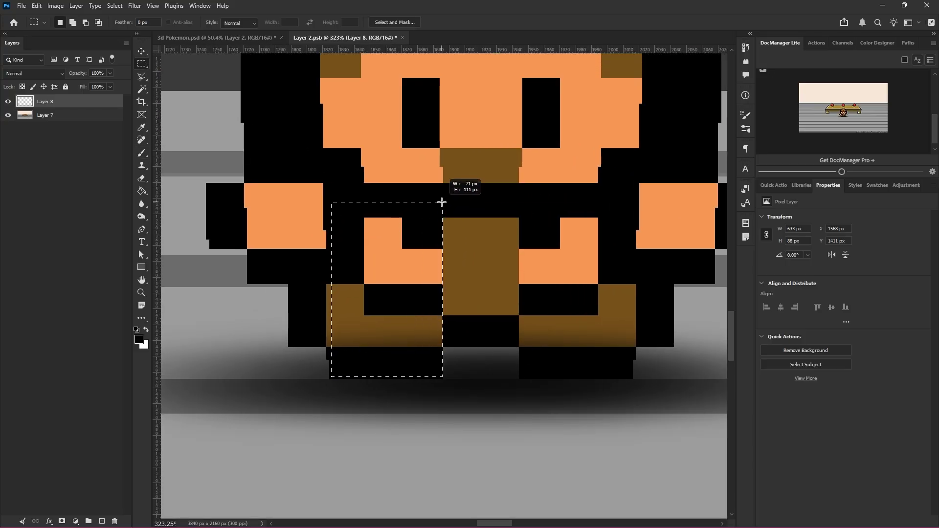
left_click_drag(364, 169, 601, 346, "shift")
left_click_drag(521, 378, 520, 378, "shift")
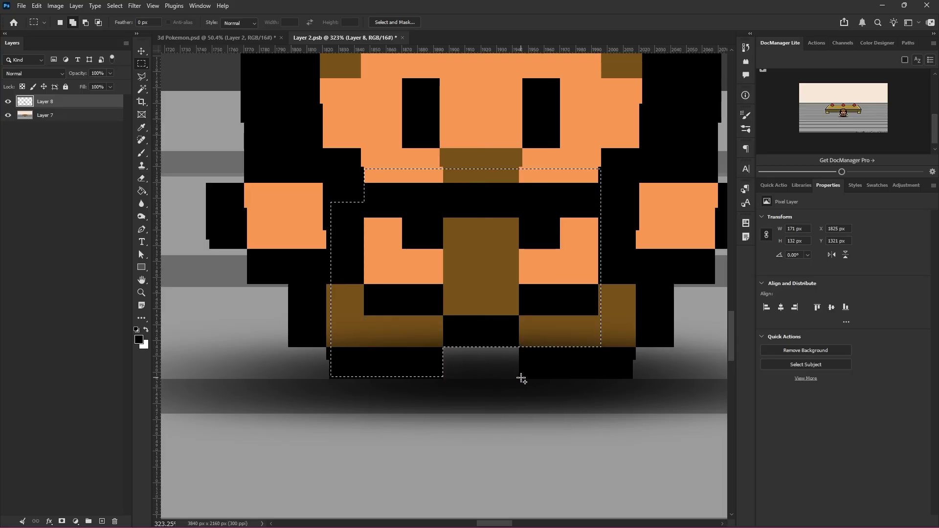
left_click_drag(555, 326, 632, 219, "shift")
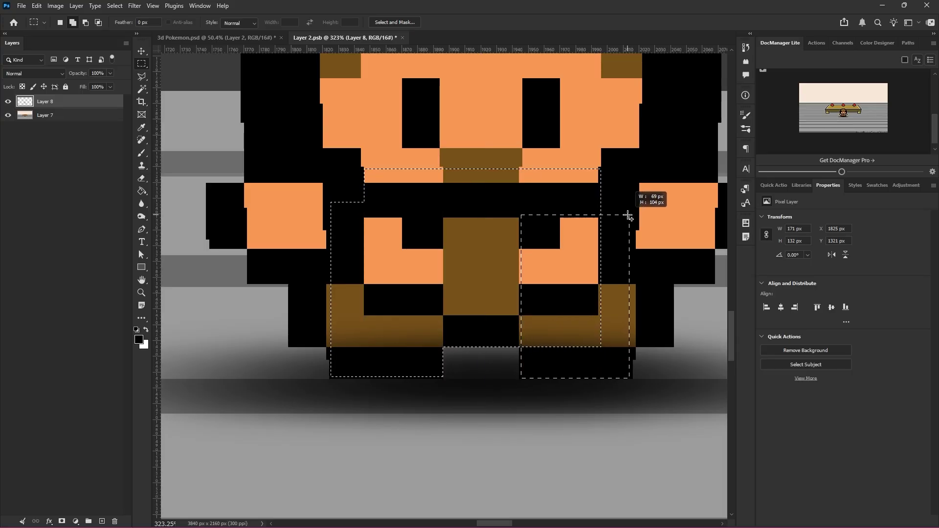
left_click_drag(633, 212, 632, 212, "shift")
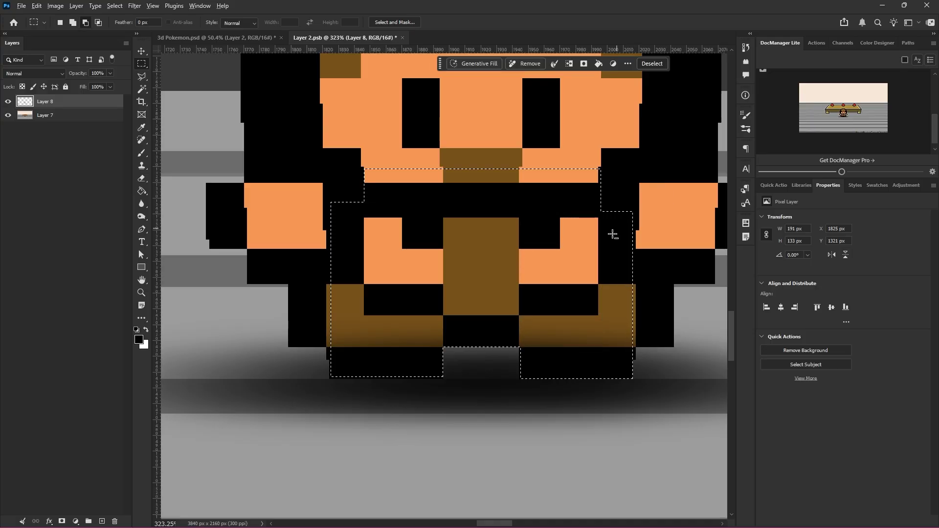
scroll(597, 244, "down", 2)
key("Delete")
key("ctrl+d")
- Delete the leftover shadow over the outer edges of both feet using small rectangular selections, about 25 × 48 px on the right foot
scroll(404, 307, "up", 5)
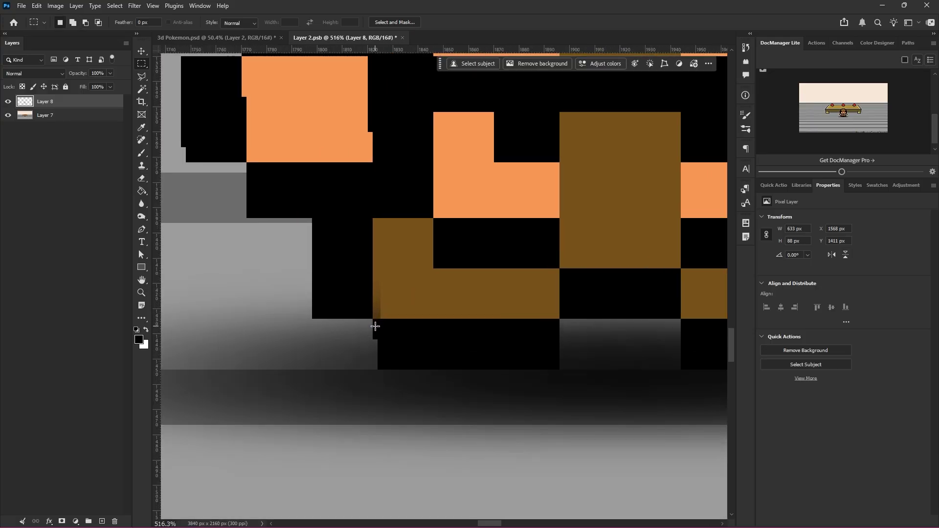
left_click_drag(373, 325, 454, 181)
left_click(454, 183)
scroll(391, 291, "down", 1)
scroll(558, 323, "right", 3)
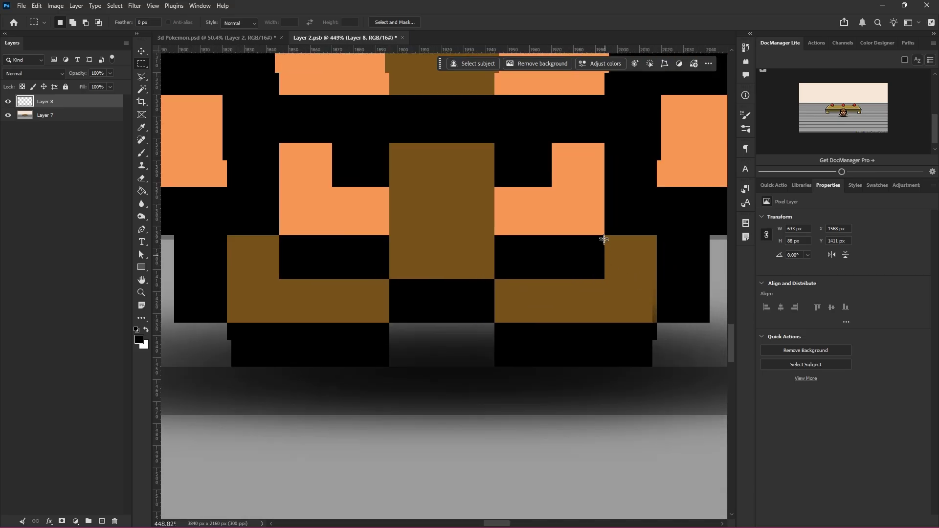
left_click_drag(603, 236, 655, 340)
scroll(657, 341, "up", 2)
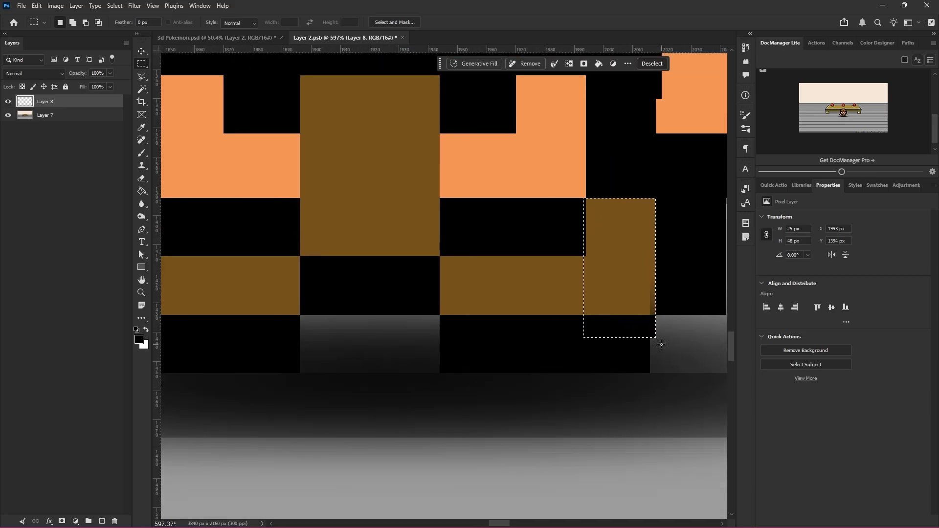
left_click(662, 344)
scroll(660, 343, "down", 10)
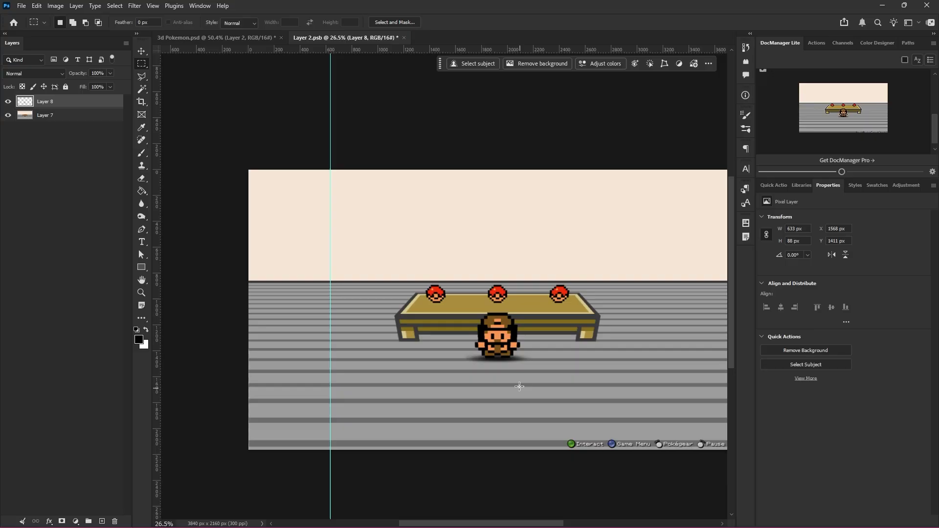
scroll(519, 387, "down", 1)
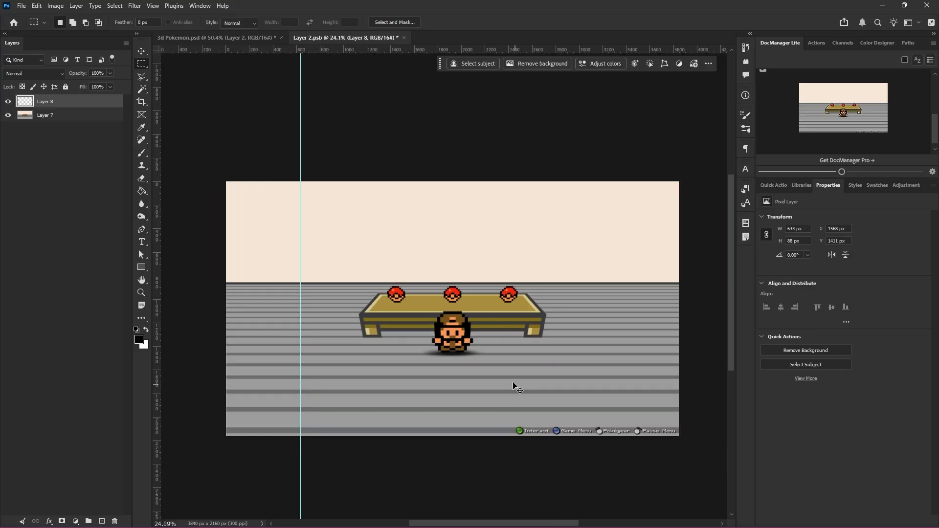
- Return to the shadow brush, reduce its diameter to about 314 px and add a new layer above Layer 8
left_click(7, 102)
key("b")
scroll(450, 293, "up", 10)
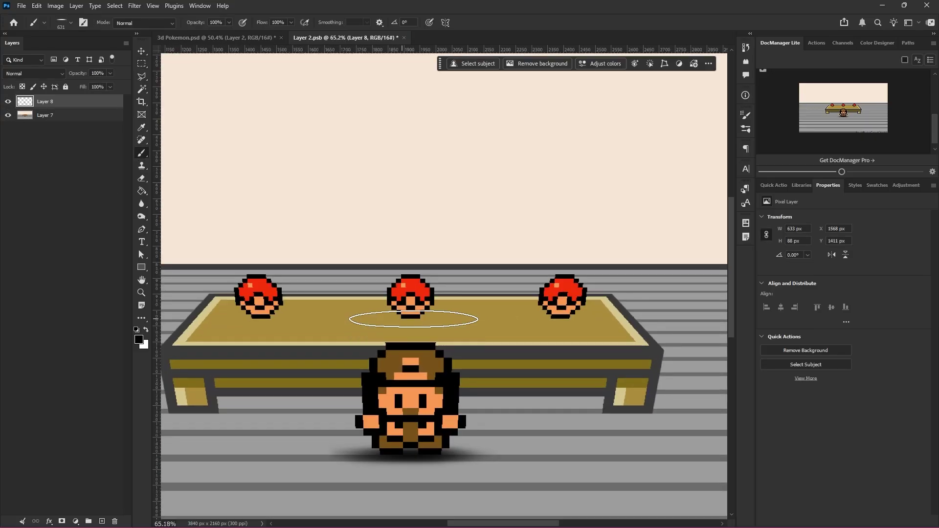
scroll(381, 315, "up", 6)
mouse_move(417, 312)
left_mouse_down()
mouse_move(352, 308)
mouse_move(406, 317)
left_mouse_up()
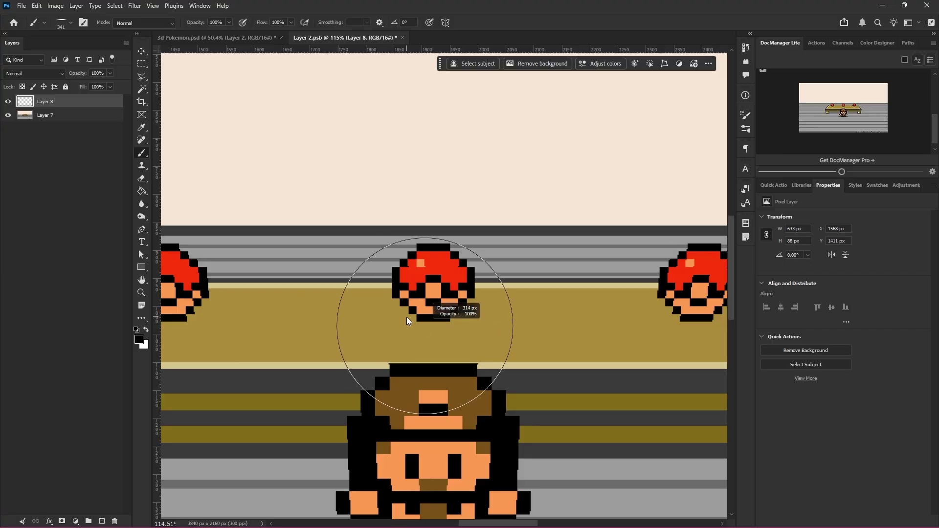
scroll(429, 319, "down", 1)
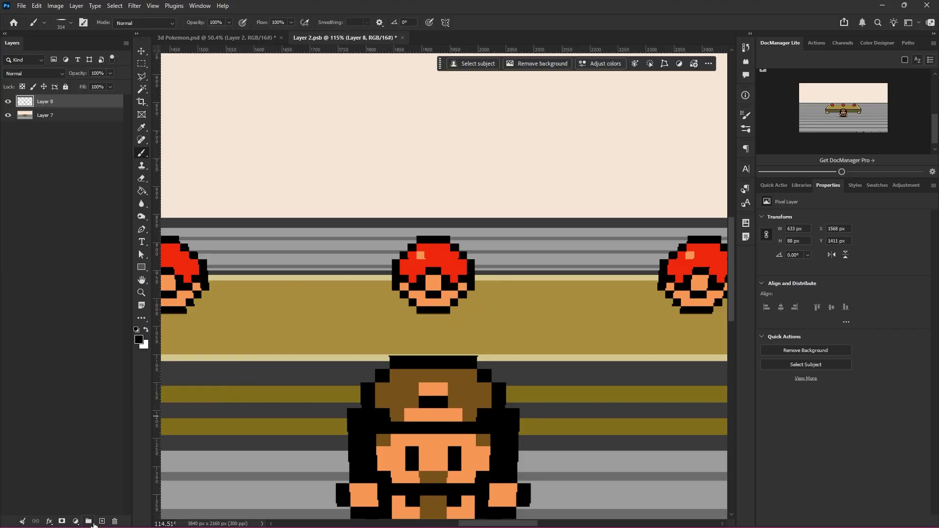
left_click(101, 521)
scroll(389, 308, "down", 1)
scroll(386, 313, "up", 5)
- Try a shadow stamp of about 296 × 42 px beneath the middle Poké Ball with a 294 px brush
left_click_drag(453, 317, 441, 316)
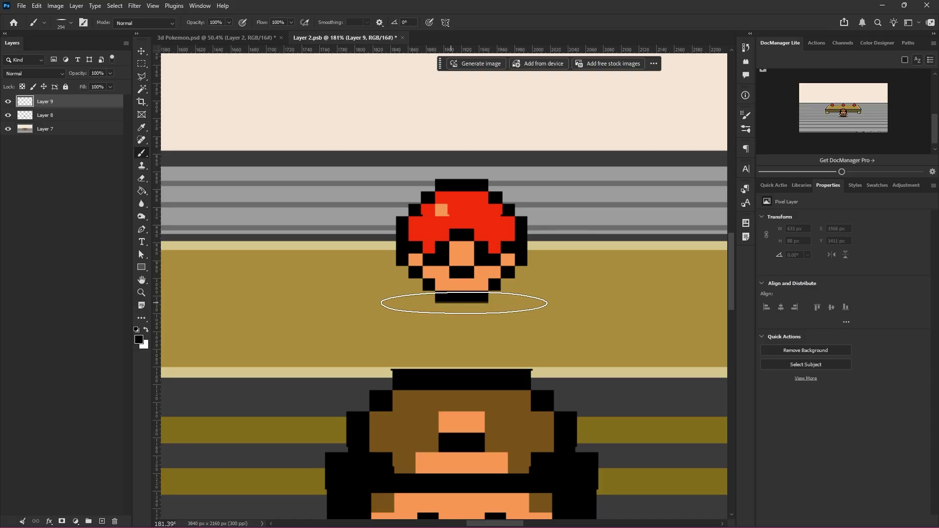
left_click(463, 303)
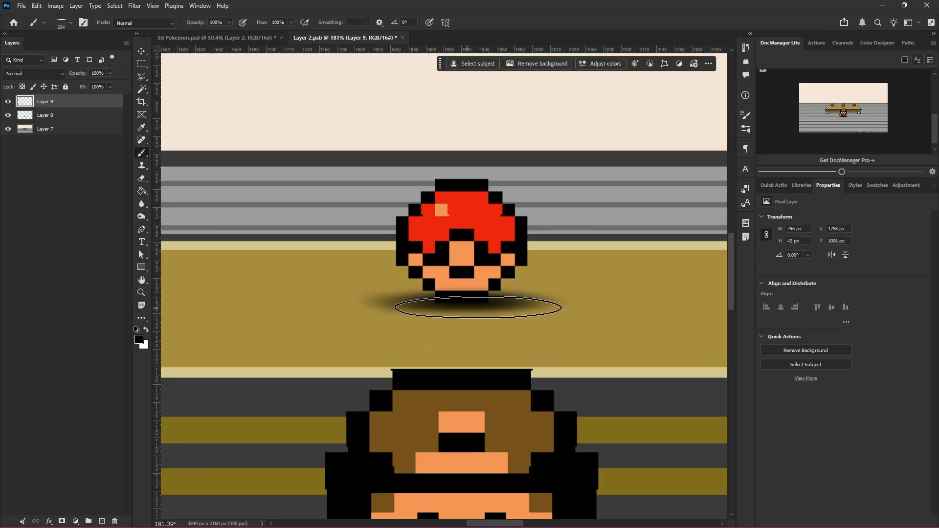
key("ctrl+z")
- Reduce the brush to 206 px and stamp a centred shadow of about 208 × 30 px beneath the middle Poké Ball
mouse_move(455, 304)
left_mouse_down()
mouse_move(446, 301)
mouse_move(478, 381)
mouse_move(439, 380)
left_mouse_up()
left_click(464, 305)
scroll(464, 306, "up", 1)
key("ctrl+z")
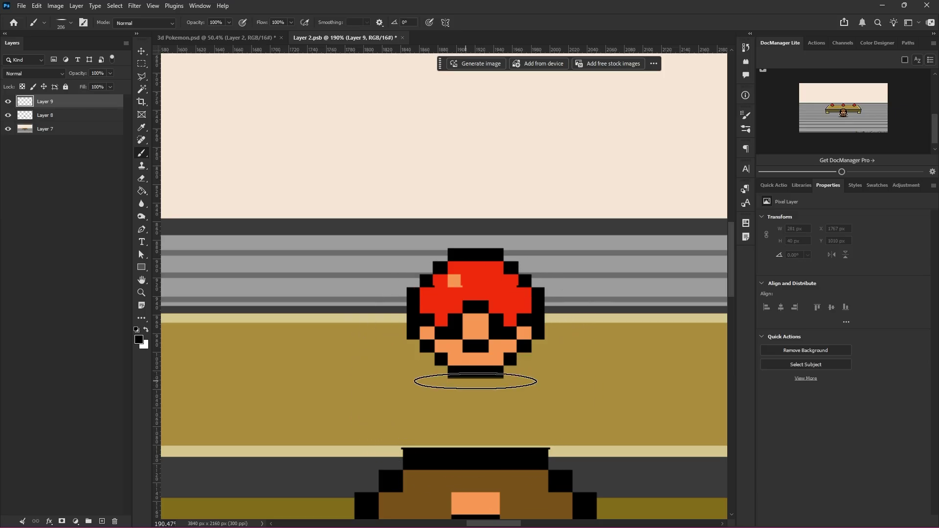
left_click(475, 381)
scroll(514, 427, "down", 4)
key("ctrl+z")
scroll(498, 412, "up", 5)
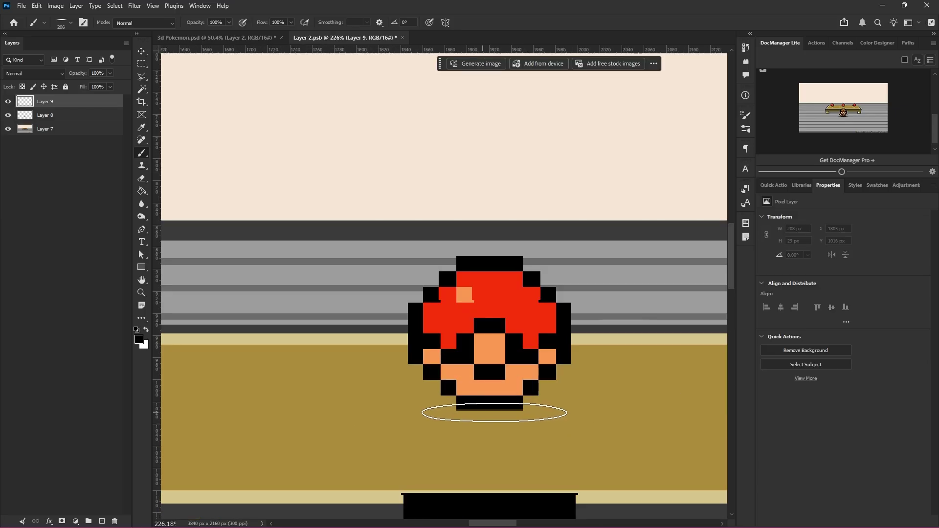
left_click(492, 411)
scroll(492, 411, "down", 5)
scroll(455, 421, "up", 3)
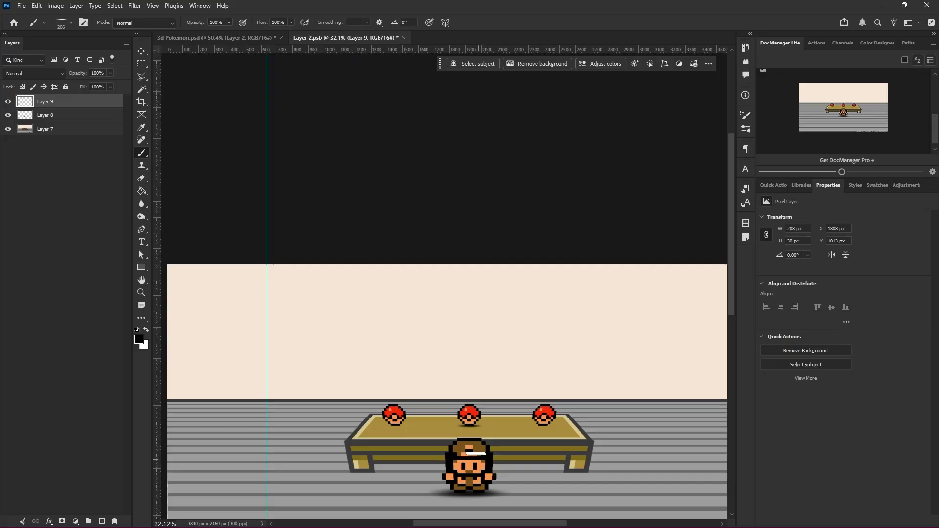
- Lower the opacity of both shadow layers, Layer 9 and Layer 8, to 70%
left_click(142, 51)
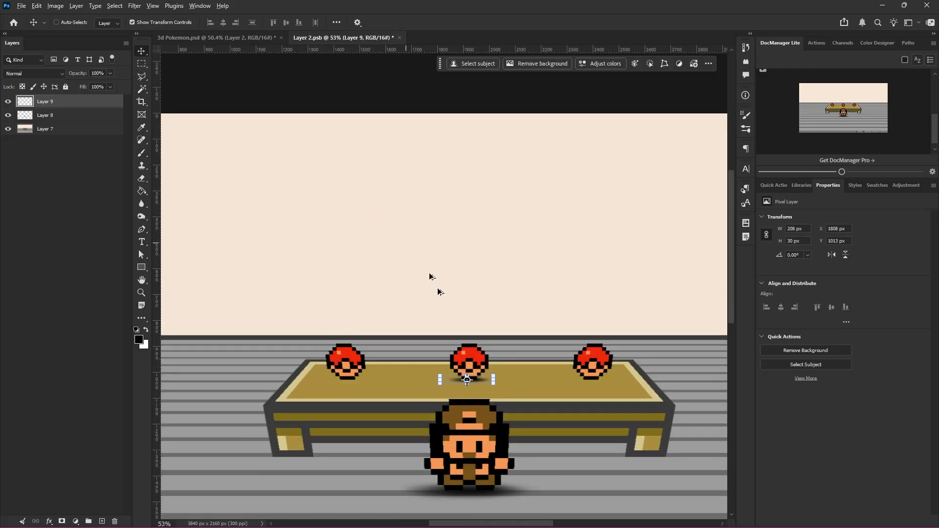
scroll(462, 376, "up", 3)
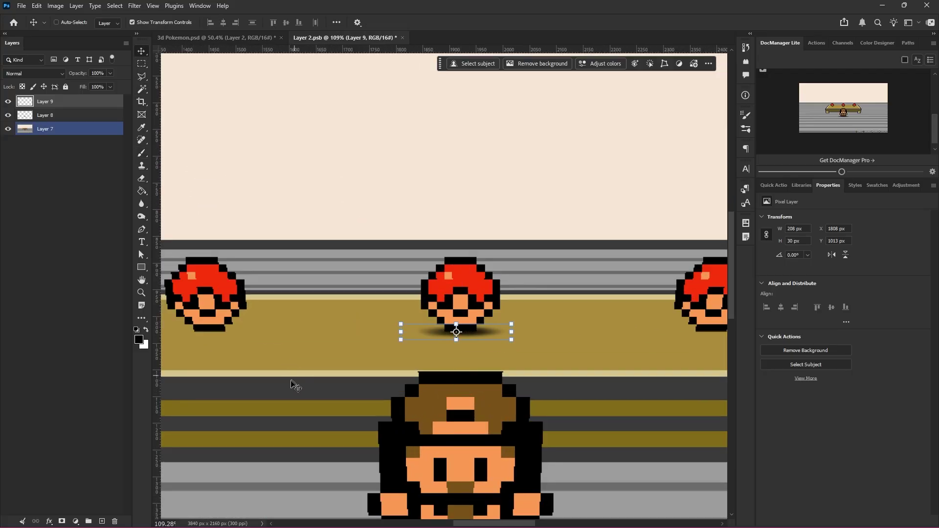
key("7")
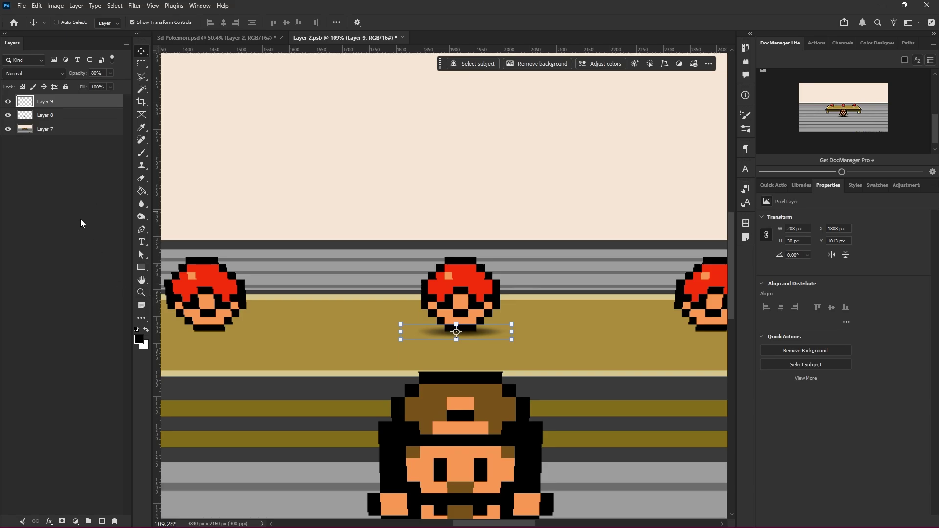
left_click(59, 115)
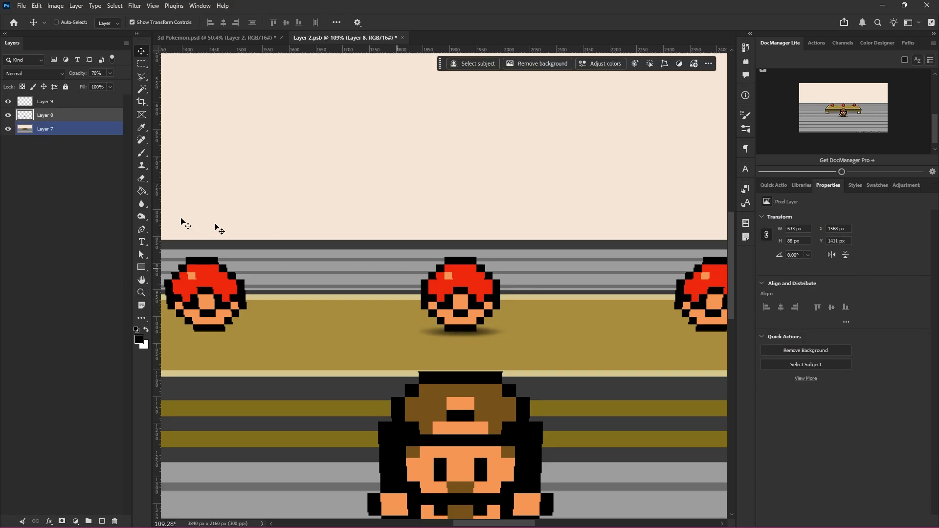
left_click(32, 102)
left_click(51, 176)
scroll(448, 360, "down", 3)
scroll(462, 390, "down", 3)
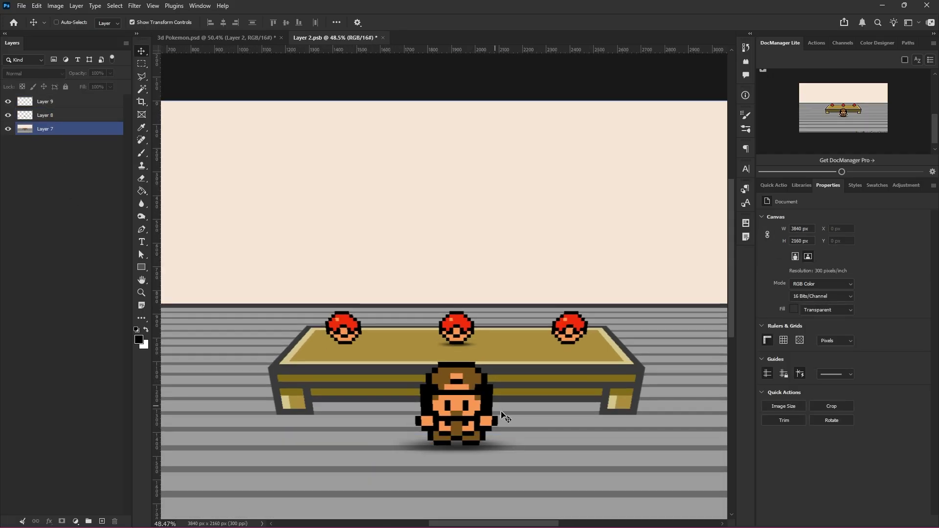
left_click(87, 365)
- Duplicate the middle Poké Ball's shadow twice and place the copies level beneath the left and right Poké Balls
left_click(68, 102)
scroll(471, 336, "up", 4)
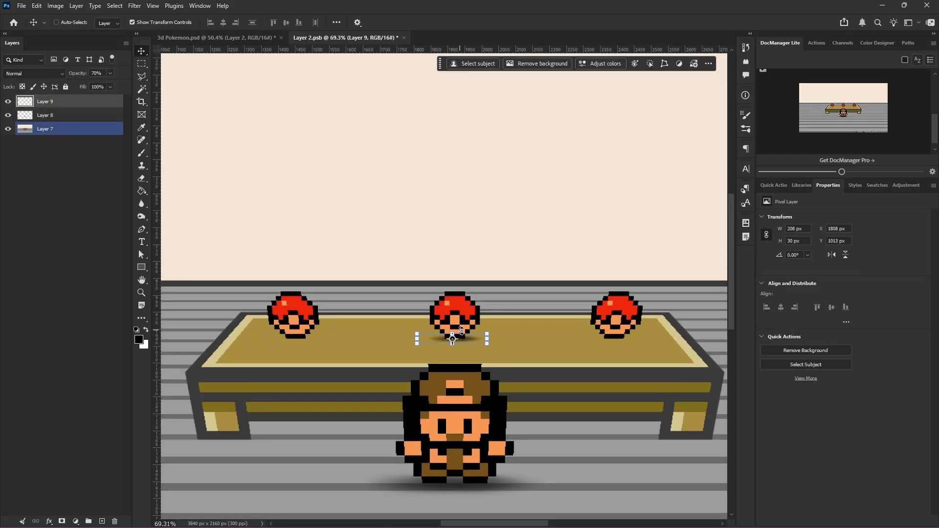
key("ctrl+j")
scroll(481, 258, "left", 4)
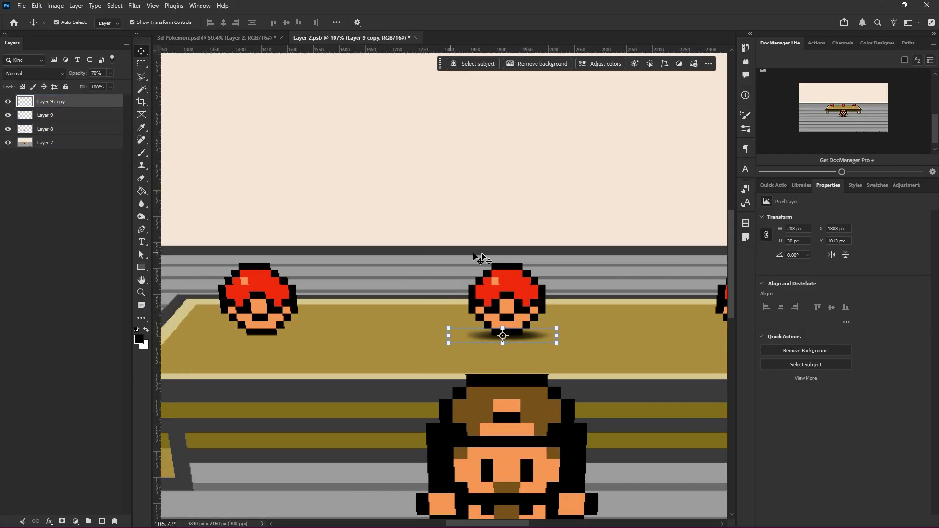
left_click_drag(529, 232, 617, 251)
key("ctrl+j")
scroll(236, 226, "down", 2)
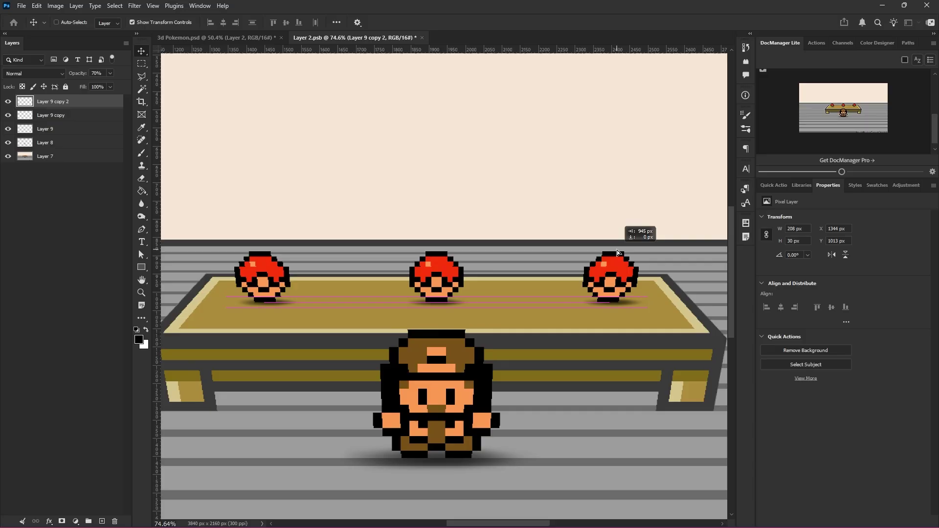
- On Layer 7, select the character's and Poké Balls' black outlines with the Magic Wand at tolerance 5, non-contiguous
scroll(533, 352, "down", 5)
scroll(537, 388, "up", 3)
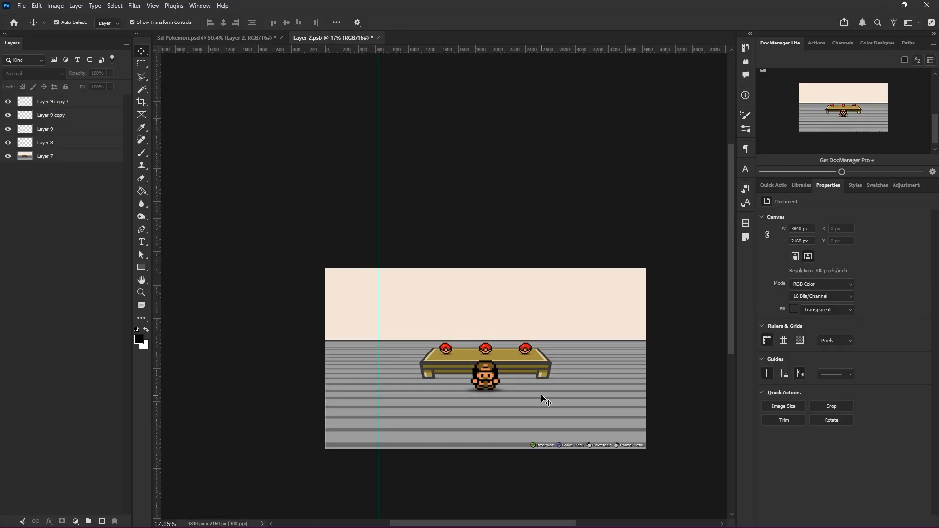
scroll(470, 384, "left", 1)
scroll(473, 384, "up", 2)
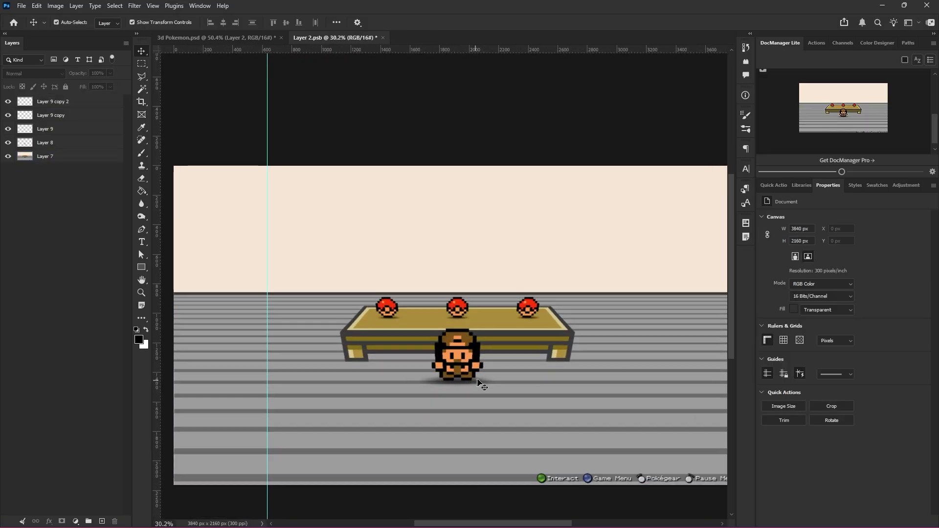
scroll(480, 384, "right", 2)
left_click(456, 379)
scroll(445, 361, "up", 2)
left_click(89, 154)
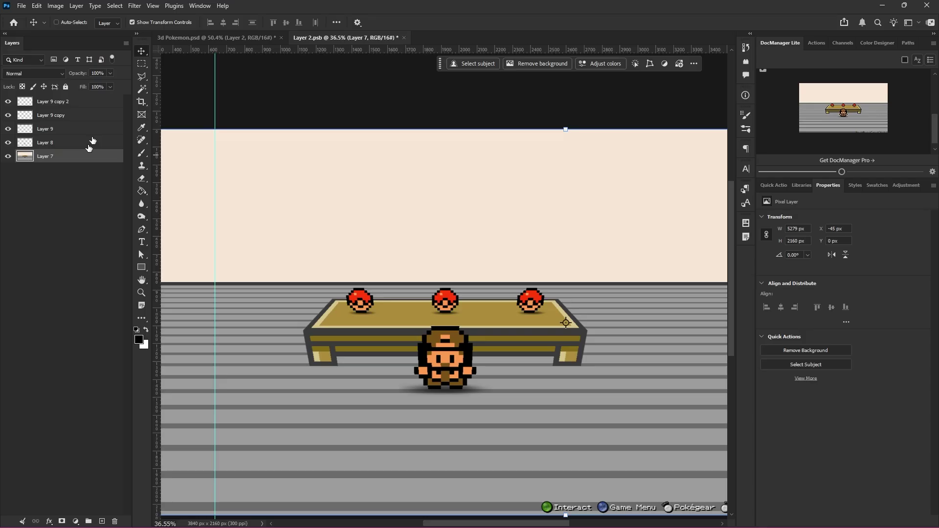
left_click(142, 64)
scroll(453, 338, "up", 8)
scroll(386, 313, "right", 1)
left_click(141, 89)
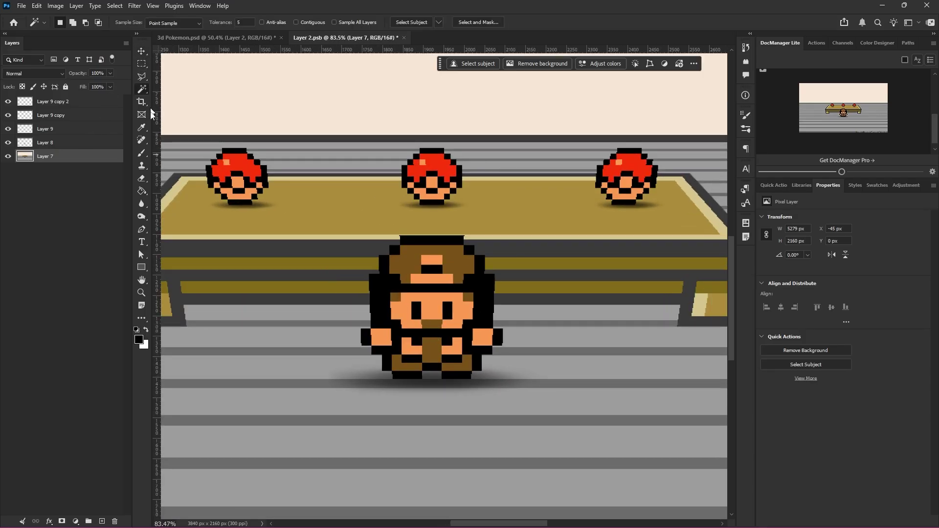
scroll(443, 303, "up", 2)
left_click(352, 308)
- Add the areas inside the character's outline to the selection and copy the selected pixels to a new layer
scroll(361, 356, "up", 4)
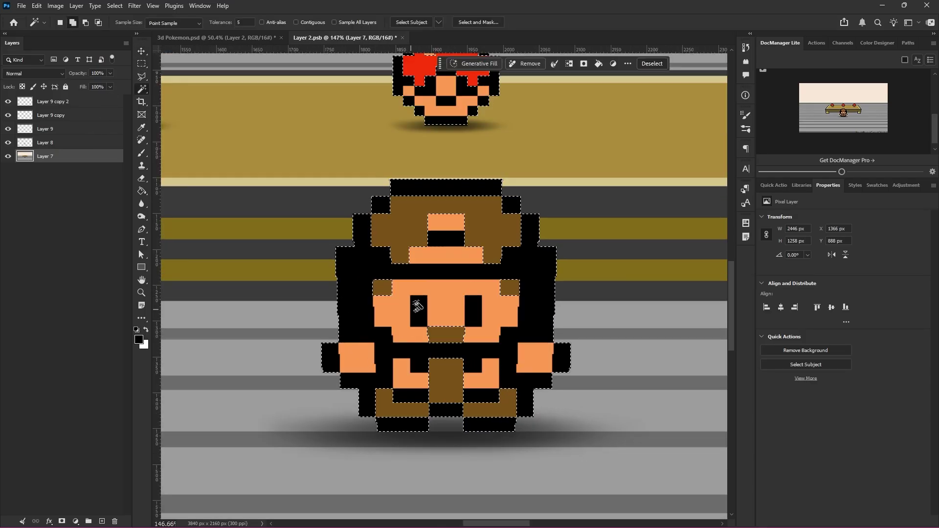
left_click(385, 287, "shift")
scroll(403, 288, "up", 5)
scroll(411, 282, "down", 9)
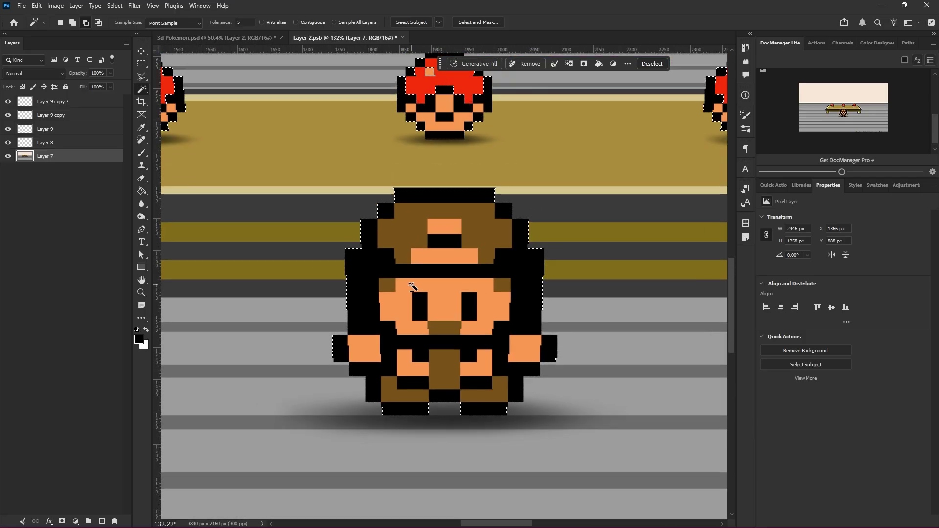
scroll(424, 292, "down", 3)
key("m")
key("ctrl+j")
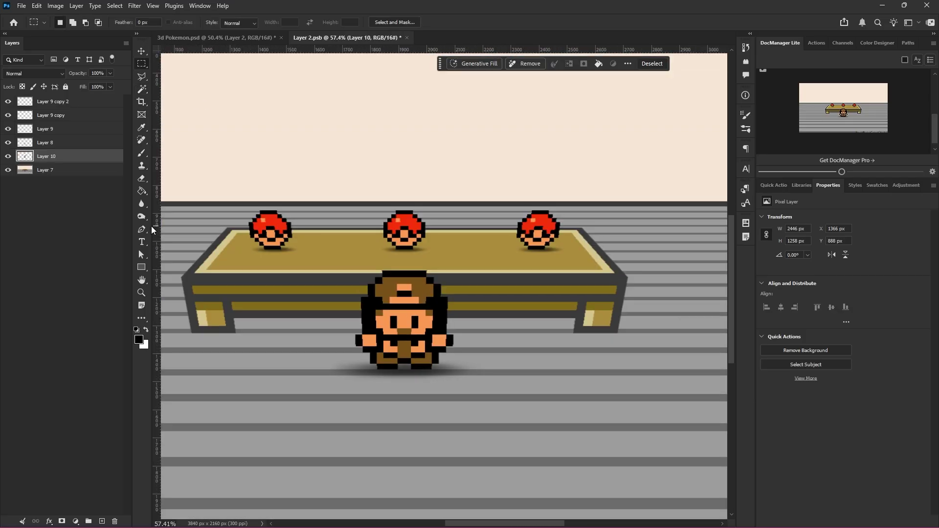
- Cut the character to its own layer with a rectangle of about 462 × 467 px and delete the remaining Layer 10
left_click_drag(344, 264, 473, 394)
right_click(452, 377)
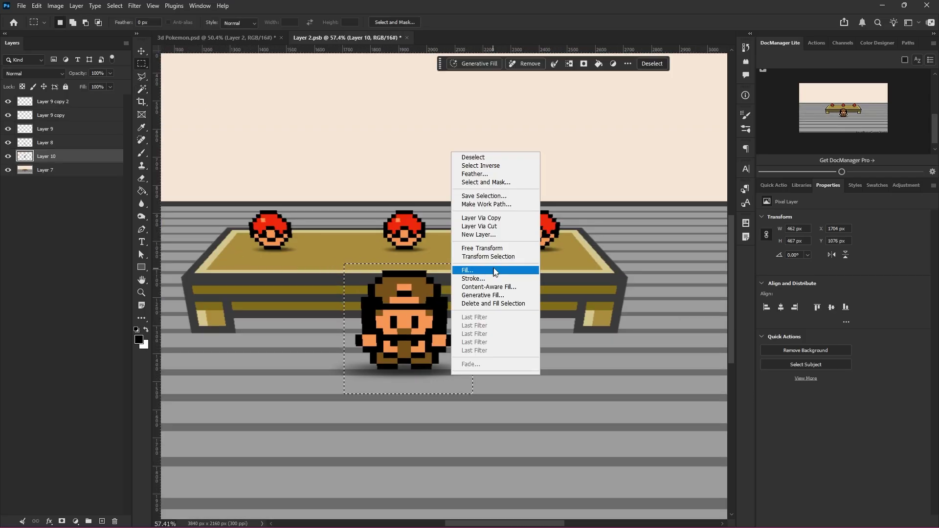
left_click(490, 225)
left_click(73, 169)
key("Delete")
left_click(72, 158)
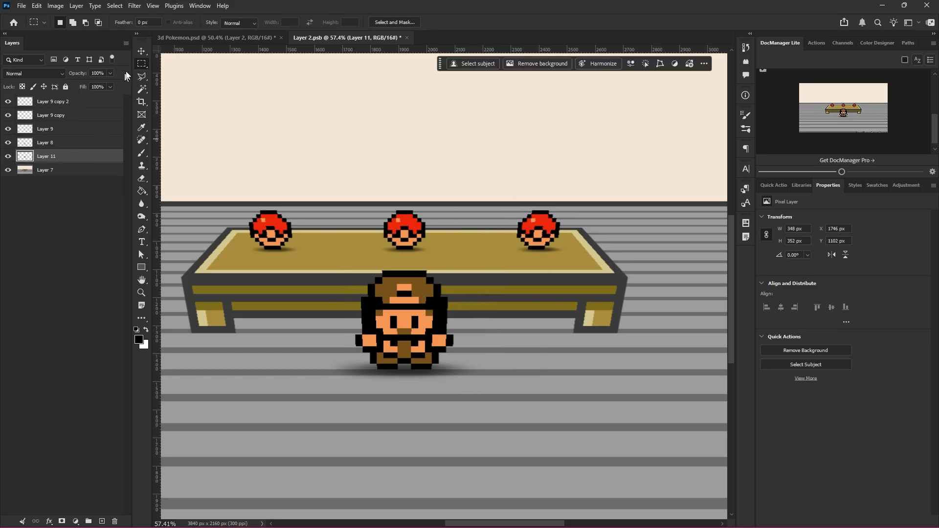
- Move the cut-out character's layer, Layer 11, to the top of the layer stack
left_click(143, 54)
left_click_drag(514, 219, 482, 203)
key("ctrl+z")
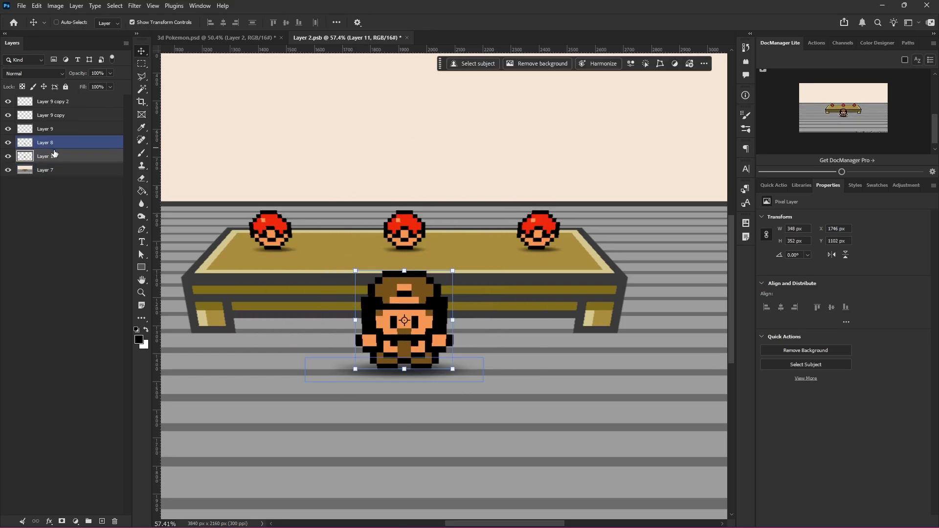
left_click_drag(53, 159, 58, 100)
scroll(524, 289, "left", 3)
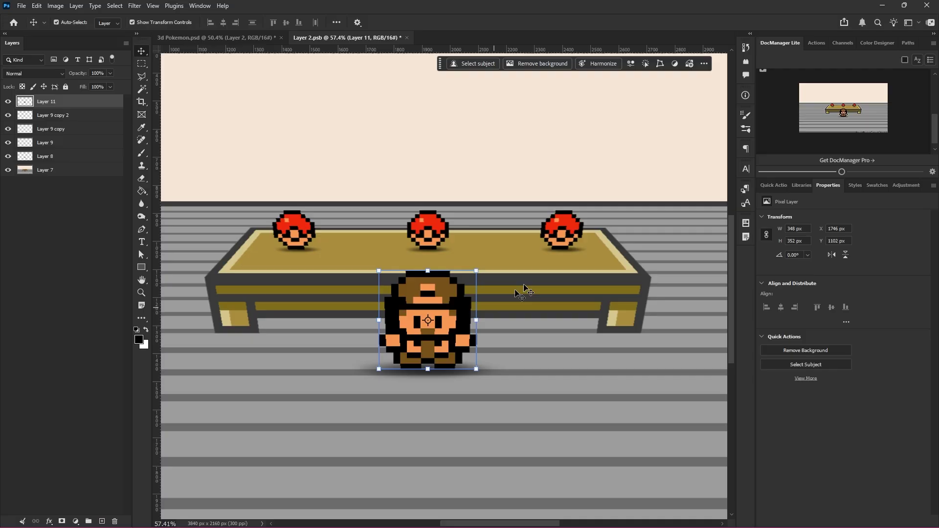
- Turn the character on Layer 11 into a solid black silhouette by lowering Lightness in Hue/Saturation to its minimum
key("ctrl+u")
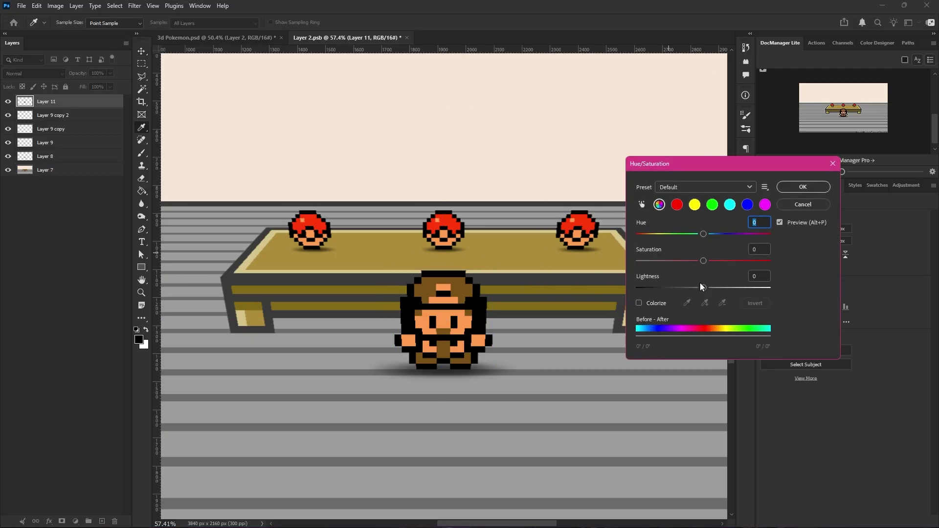
left_click_drag(702, 287, 519, 289)
left_click(803, 191)
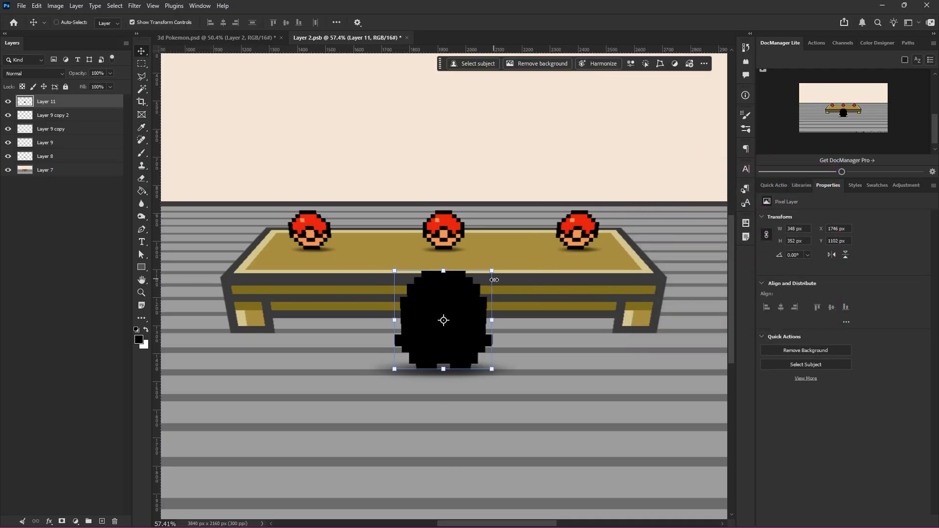
scroll(439, 277, "up", 2)
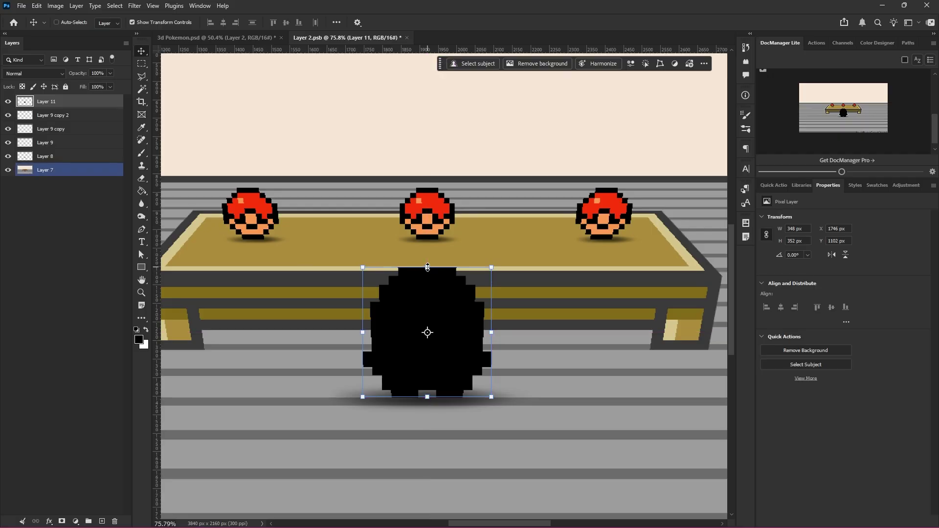
- Flip, flatten and skew Layer 11's black silhouette so it falls diagonally across the floor in front of the character
left_click_drag(428, 267, 491, 370)
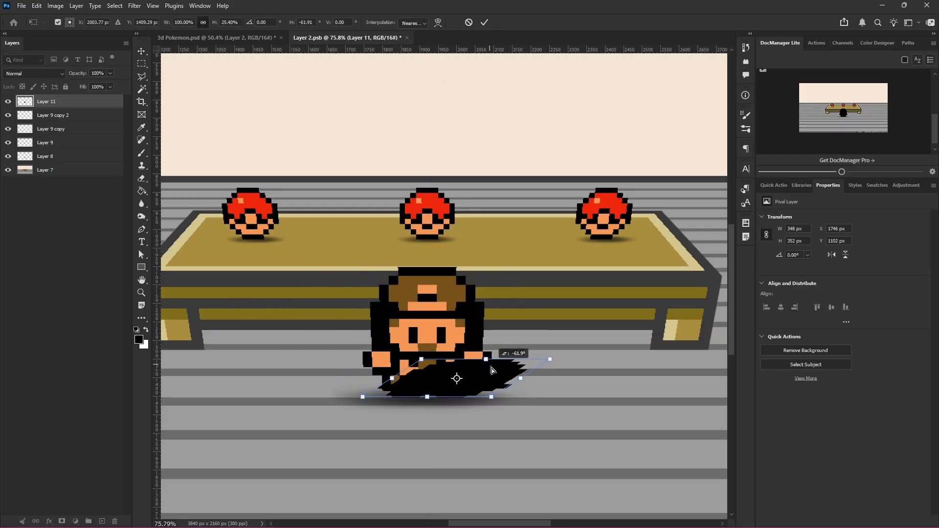
left_click_drag(567, 359, 355, 461)
scroll(390, 344, "down", 1)
- Widen the far edge of the silhouette shadow with a Perspective transform, keeping its near edge at the character's feet
right_click(361, 422)
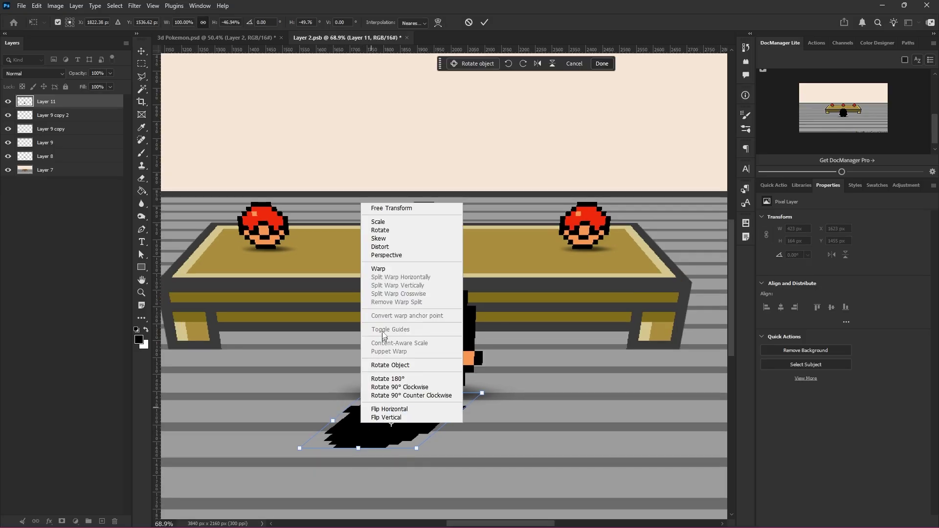
left_click(386, 256)
left_click_drag(299, 449, 271, 439)
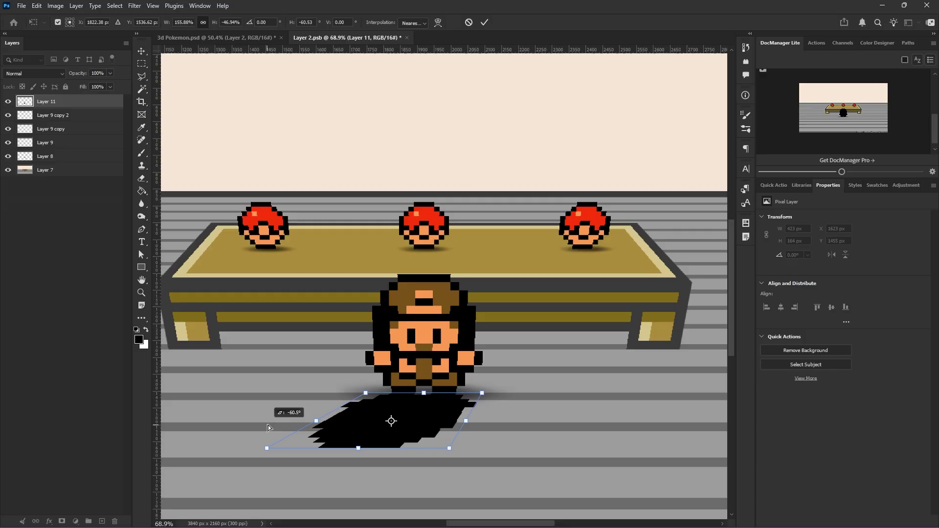
left_click_drag(272, 424, 327, 434)
right_click(359, 416)
left_click(402, 249)
key("ctrl+z")
left_click_drag(483, 390, 454, 394)
key("ctrl+z")
left_click_drag(445, 448, 457, 451)
key("ctrl+z")
- Narrow the far edge of the silhouette shadow slightly with Perspective and apply the transform at about 445 × 165 px
right_click(379, 421)
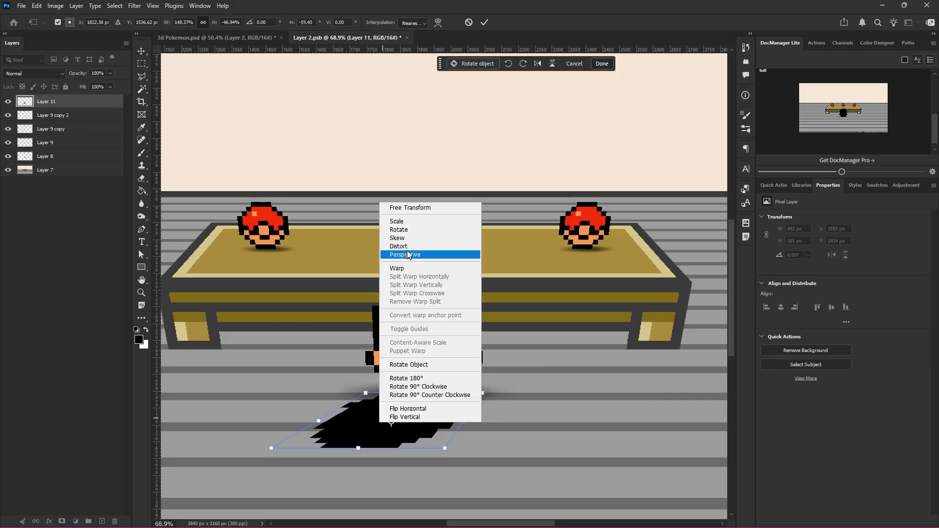
left_click(409, 255)
mouse_move(271, 449)
left_mouse_down()
mouse_move(299, 450)
mouse_move(286, 448)
left_mouse_up()
key("Return")
- Deselect the silhouette layer and select Layer 8, the soft shadow under the character's feet
scroll(206, 416, "down", 1)
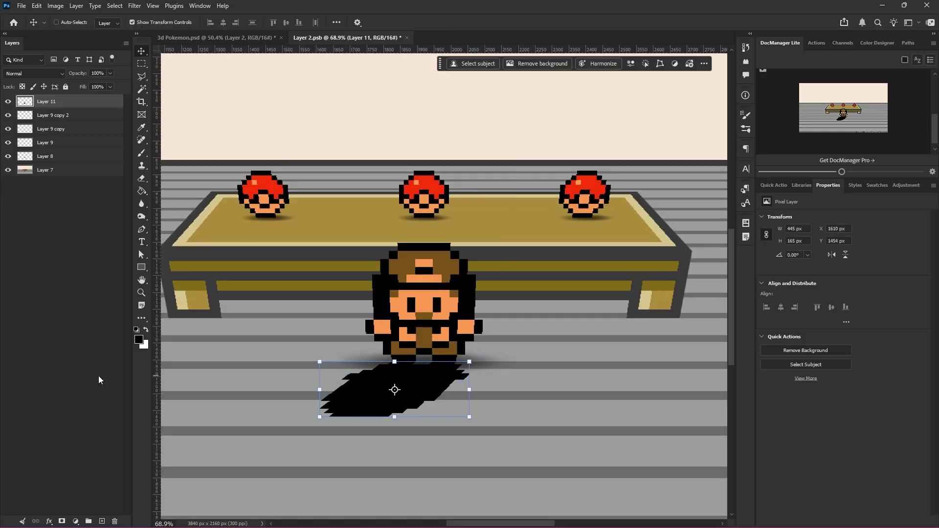
left_click(98, 380)
scroll(411, 399, "down", 3)
left_click(465, 379, "ctrl")
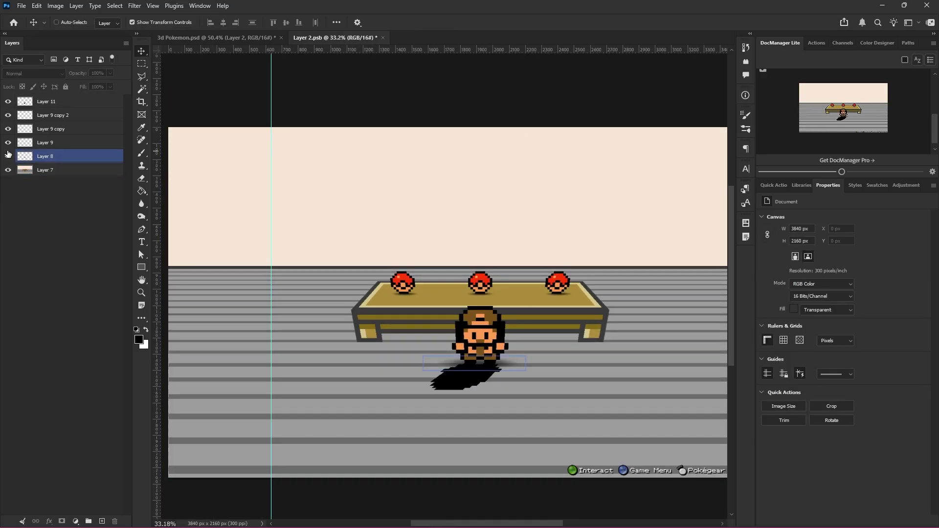
- Hide the soft shadow on Layer 8 and set the opacity of the cast shadow on Layer 11 to 50%
left_click(8, 158)
scroll(489, 386, "up", 1)
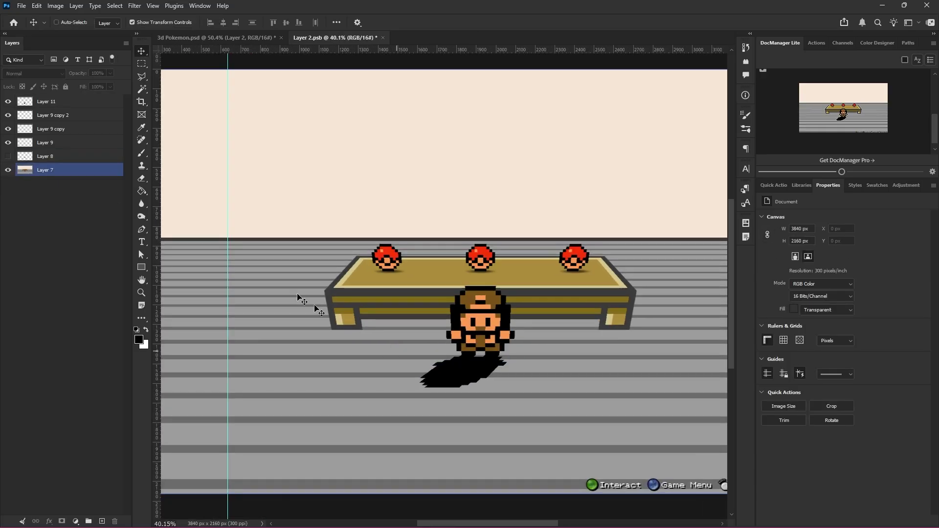
left_click(46, 172)
left_click(47, 102)
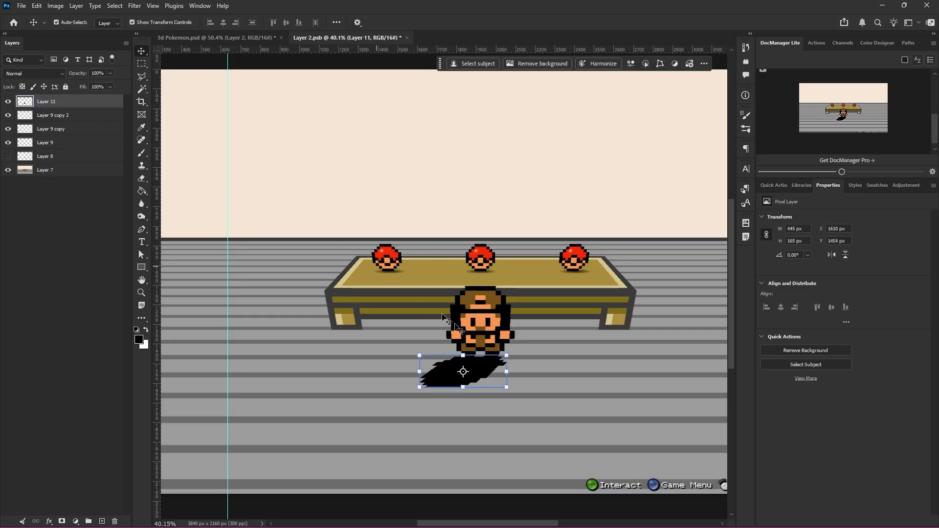
scroll(472, 394, "up", 2)
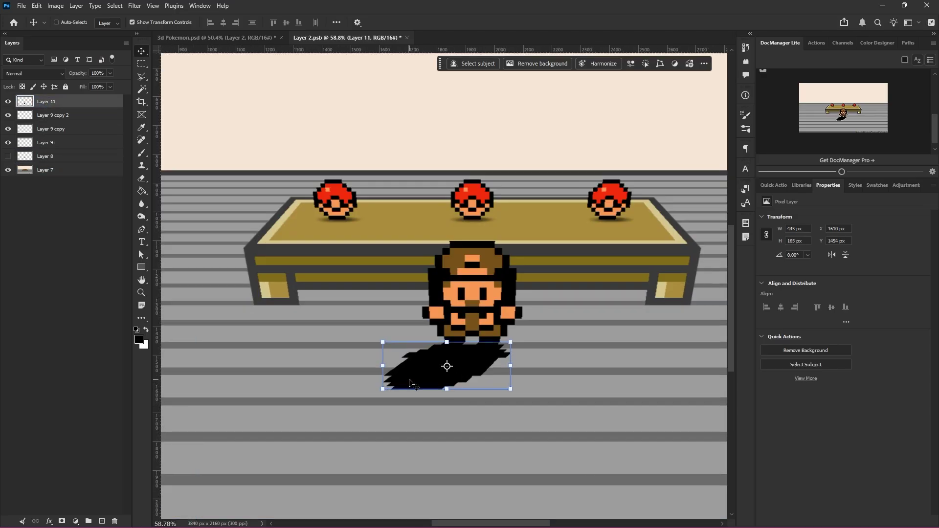
key("5")
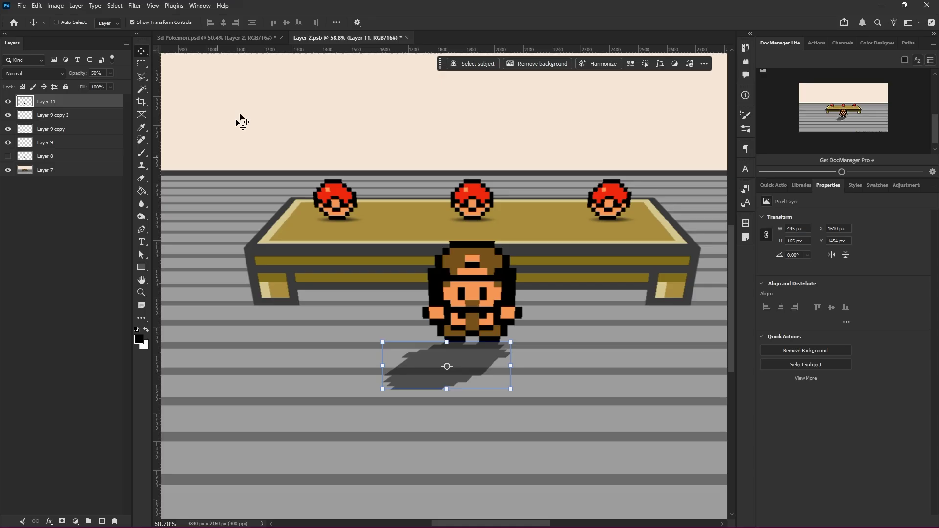
key("m")
key("ctrl+0")
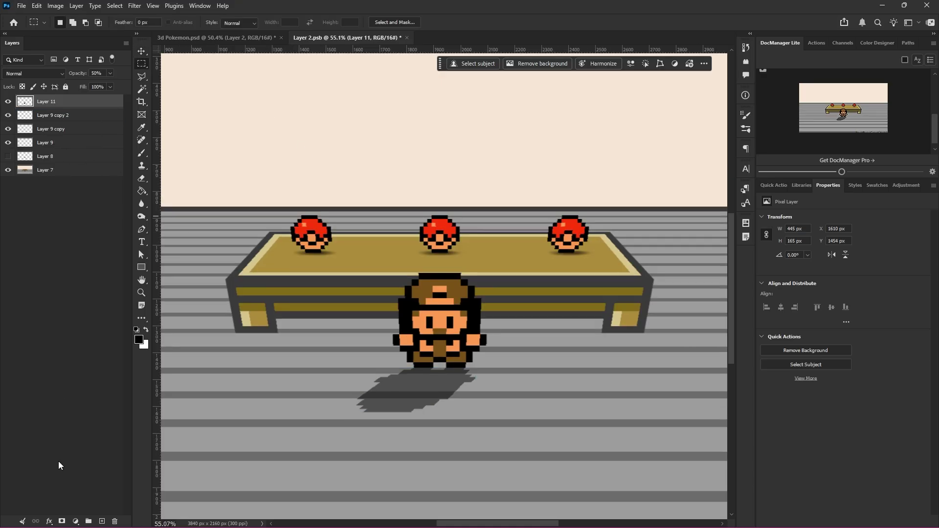
- Add a layer mask to Layer 11 and choose a Basics preset running between white and black for the Gradient tool
left_click(61, 520)
left_click(141, 192)
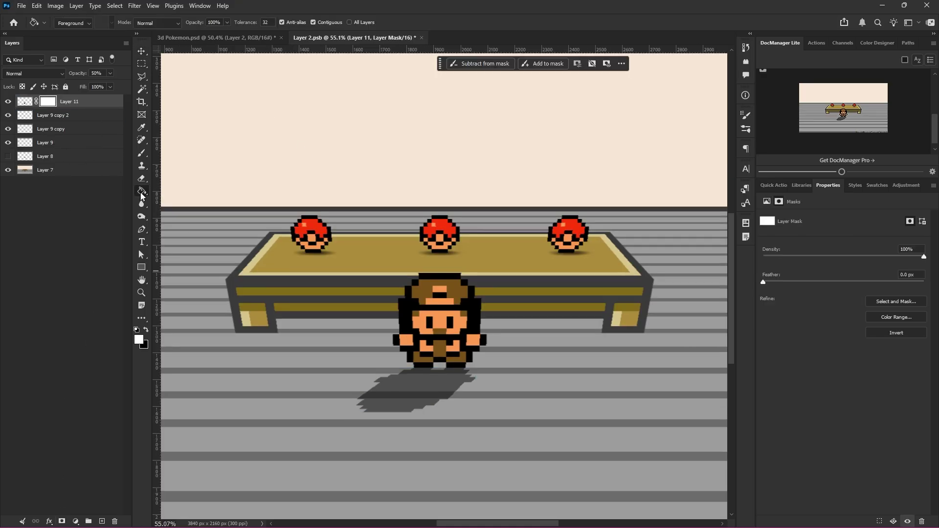
left_click(182, 191)
left_click(131, 22)
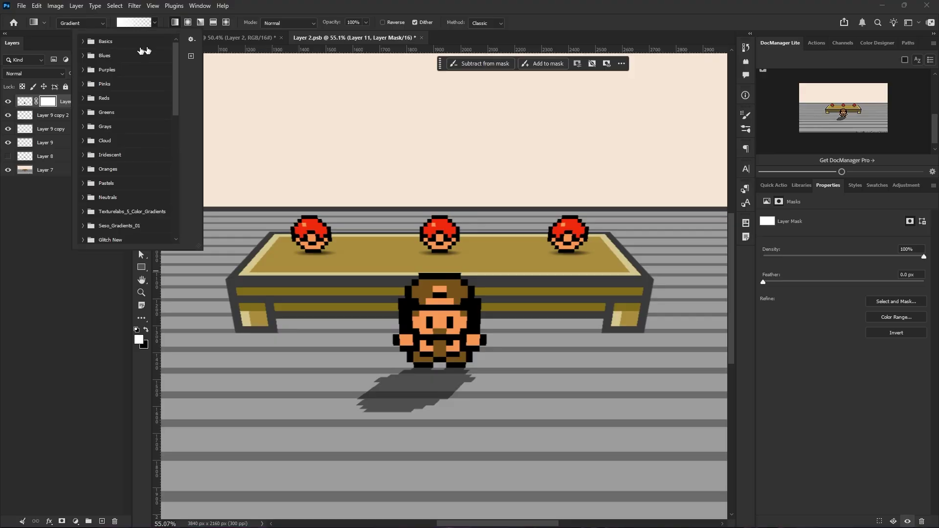
left_click(87, 43)
double_click(99, 61)
- Draw a vertical white-to-black gradient on Layer 11's mask so the shadow fades out away from the character's feet
left_click_drag(404, 422, 435, 410)
key("ctrl+z")
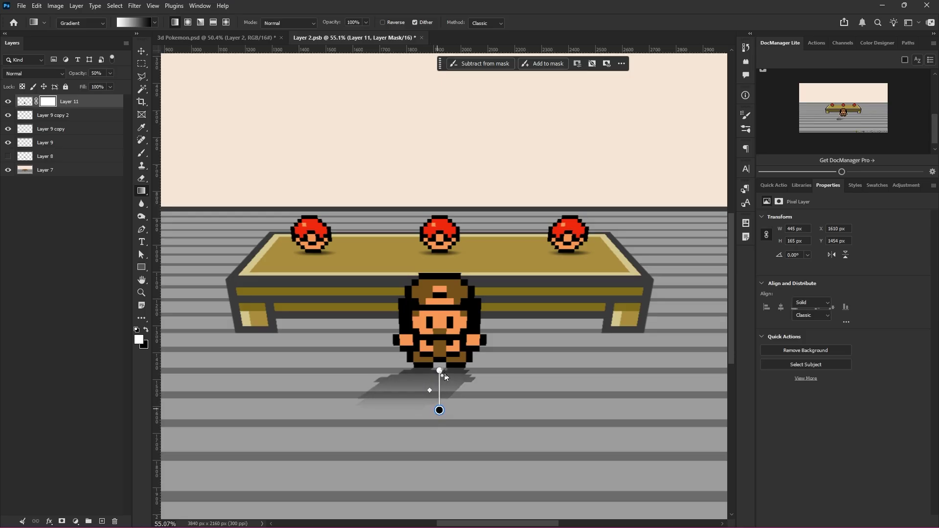
left_click_drag(445, 376, 446, 354)
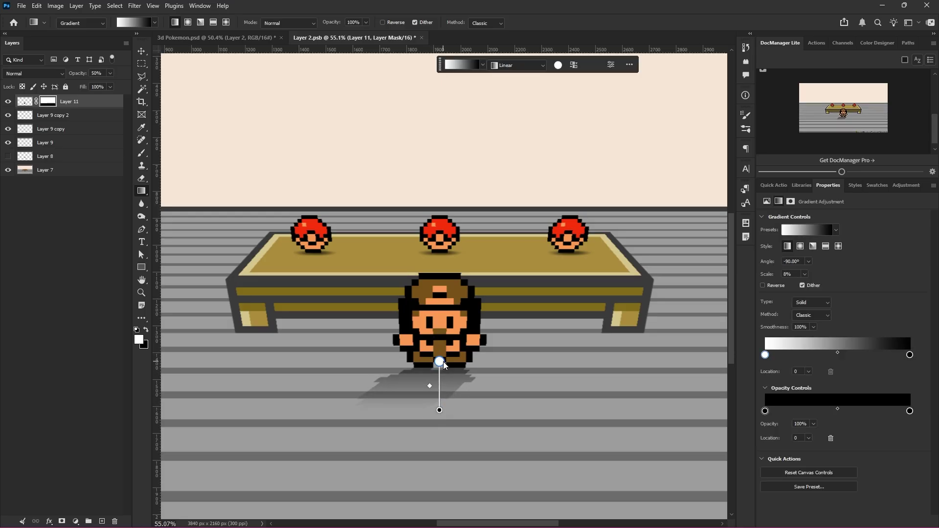
left_click(61, 288)
left_click(71, 99)
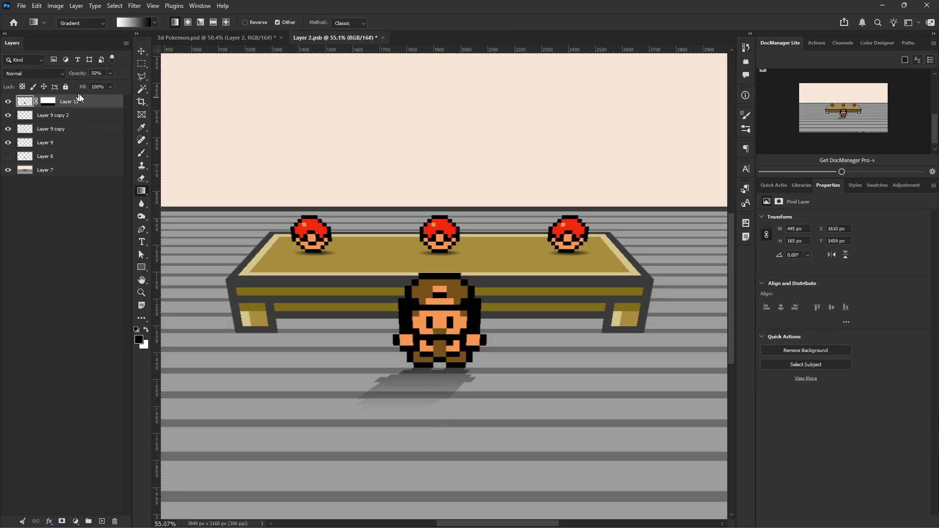
- Hide the ball shadows on Layer 9, Layer 9 copy and Layer 9 copy 2, and make Layer 7 active
key("v")
scroll(494, 431, "down", 6)
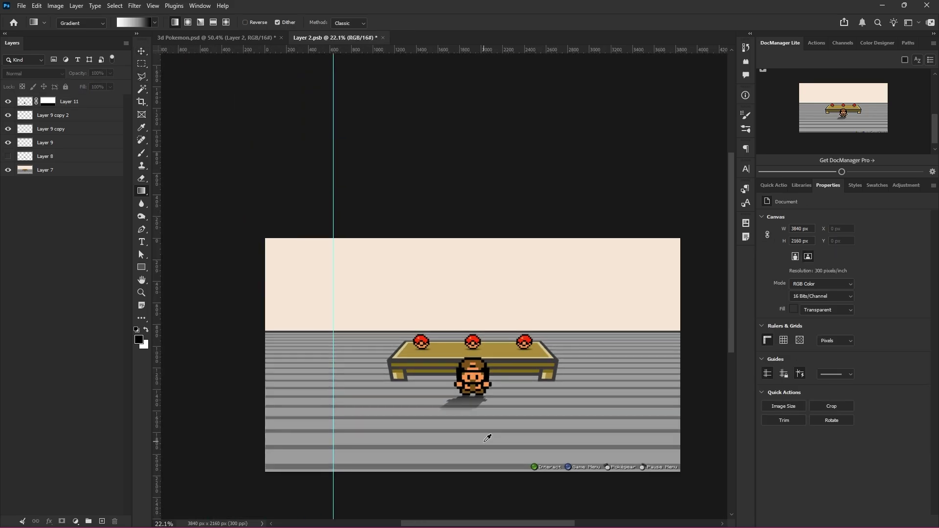
scroll(486, 438, "right", 1)
scroll(472, 423, "down", 4)
scroll(473, 428, "up", 10)
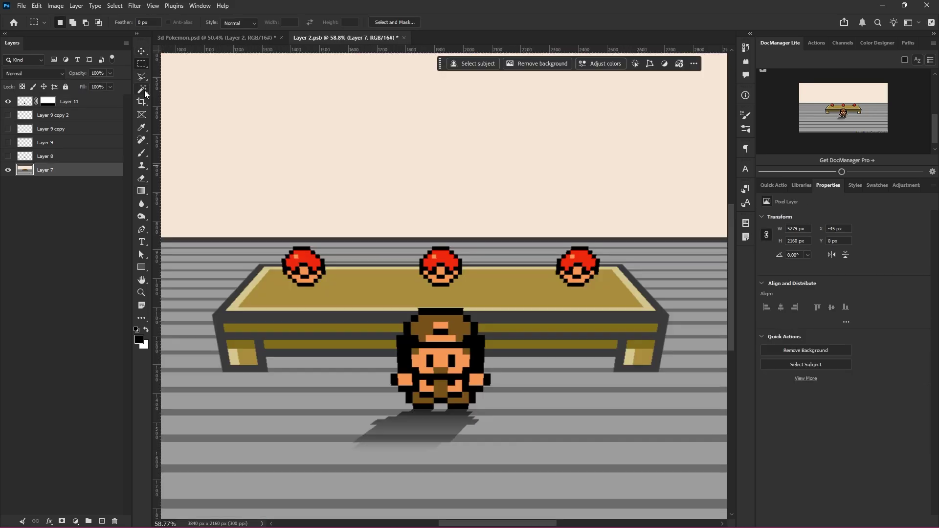
- Select the three balls and the character on Layer 7 with the Magic Wand and copy them onto a new layer
left_click(142, 89)
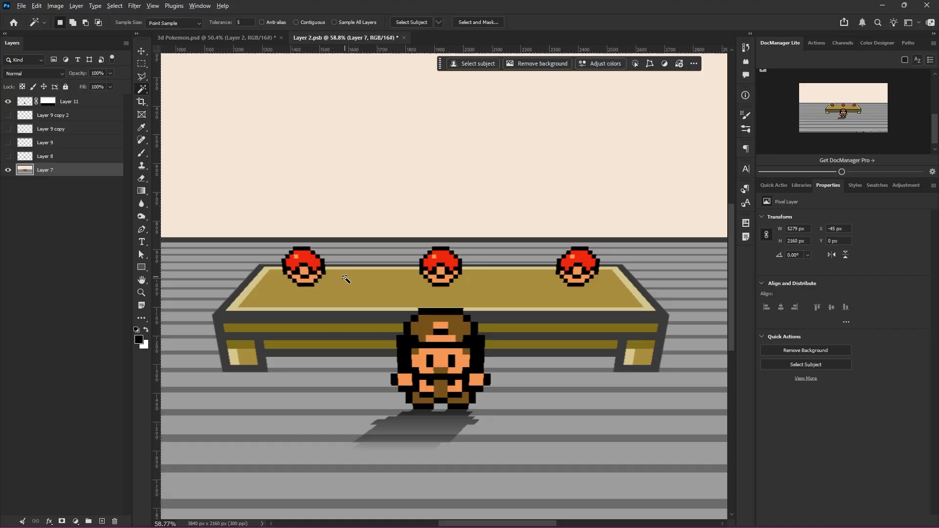
scroll(293, 289, "up", 4)
scroll(289, 296, "up", 2)
left_click(345, 296, "shift")
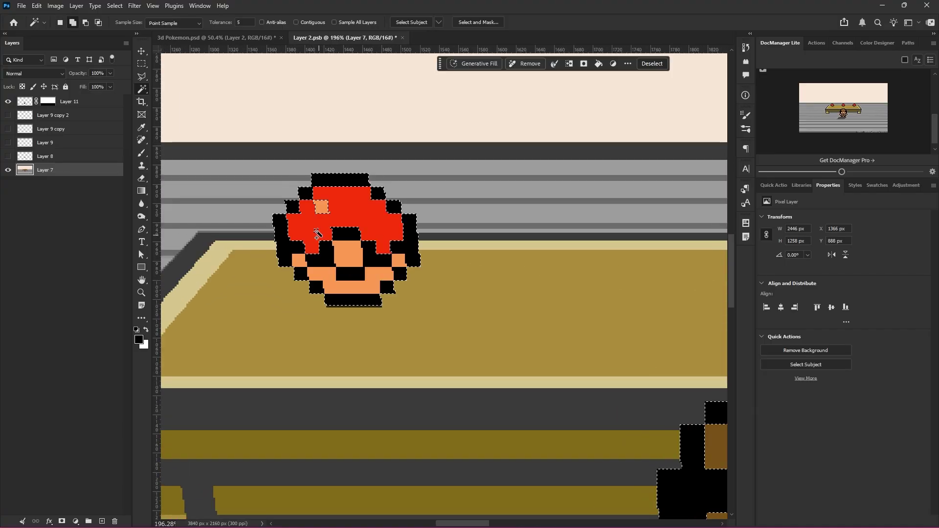
scroll(355, 281, "up", 3)
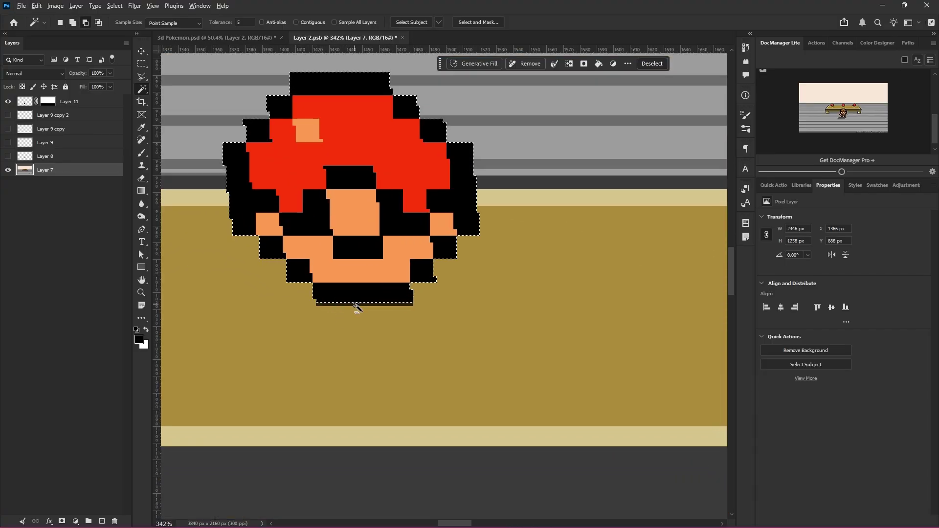
scroll(463, 309, "down", 6)
scroll(565, 327, "right", 3)
key("m")
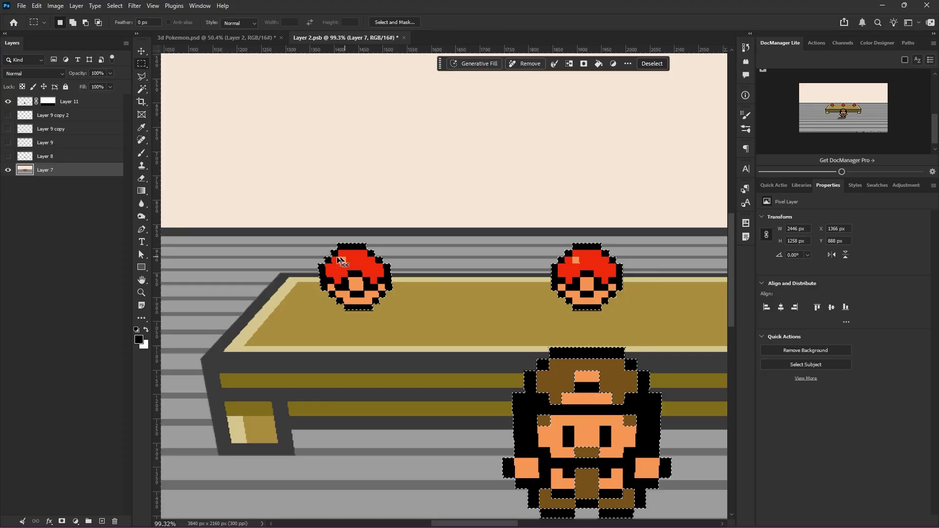
left_click(183, 139)
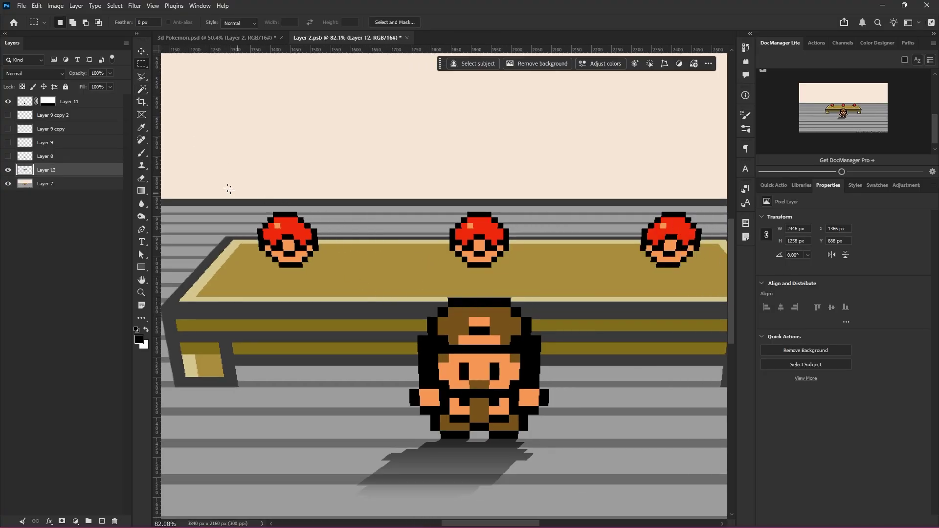
- Cut the three balls from the copied sprites onto their own layer and delete the leftover character copy
left_click_drag(223, 187, 712, 275)
right_click(744, 257)
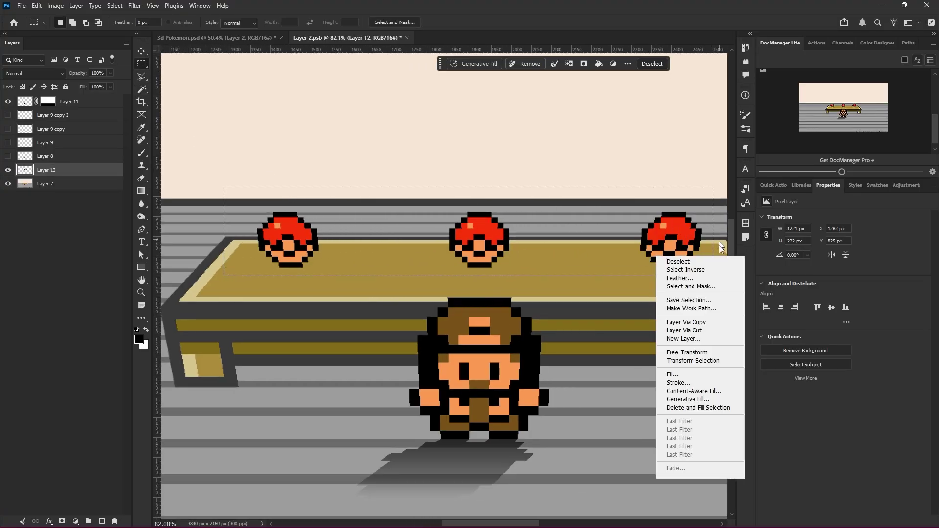
left_click(707, 331)
left_click(74, 184)
key("v")
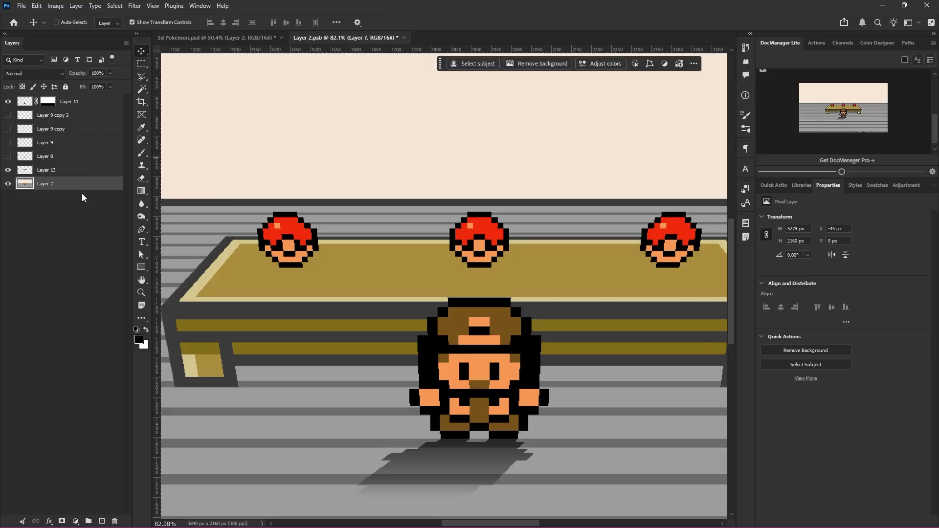
- Turn the three balls on Layer 13 solid black using Hue/Saturation with Lightness at -100
left_click(83, 170)
scroll(383, 247, "down", 1)
scroll(482, 229, "up", 1)
key("ctrl+u")
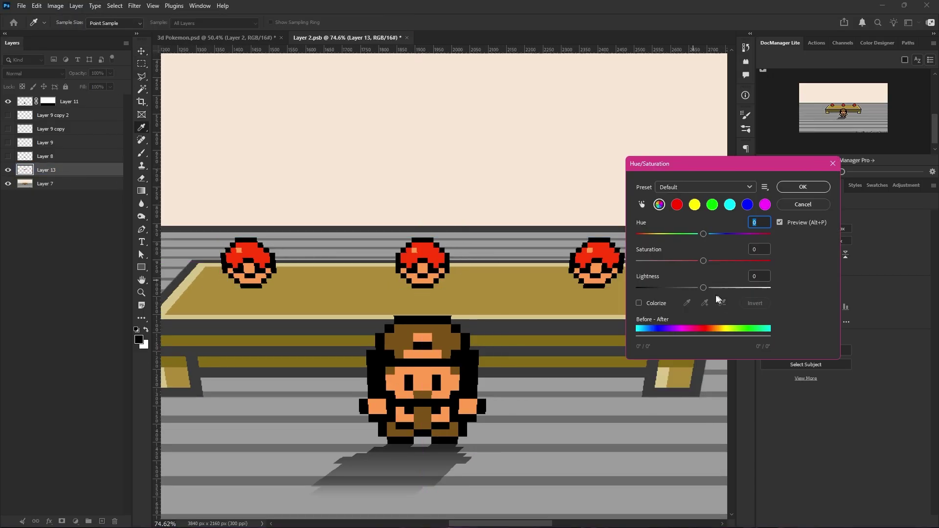
left_click_drag(668, 289, 636, 289)
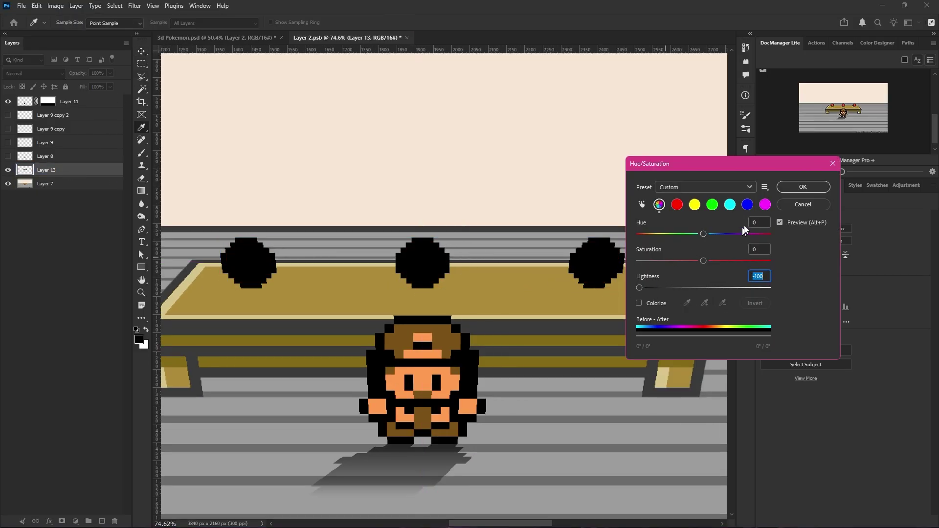
left_click(798, 187)
- Cut the first and middle black ball silhouettes from Layer 13 onto separate layers using Layer Via Cut
left_click(141, 64)
left_click_drag(199, 201, 309, 324)
right_click(310, 324)
left_click(349, 176)
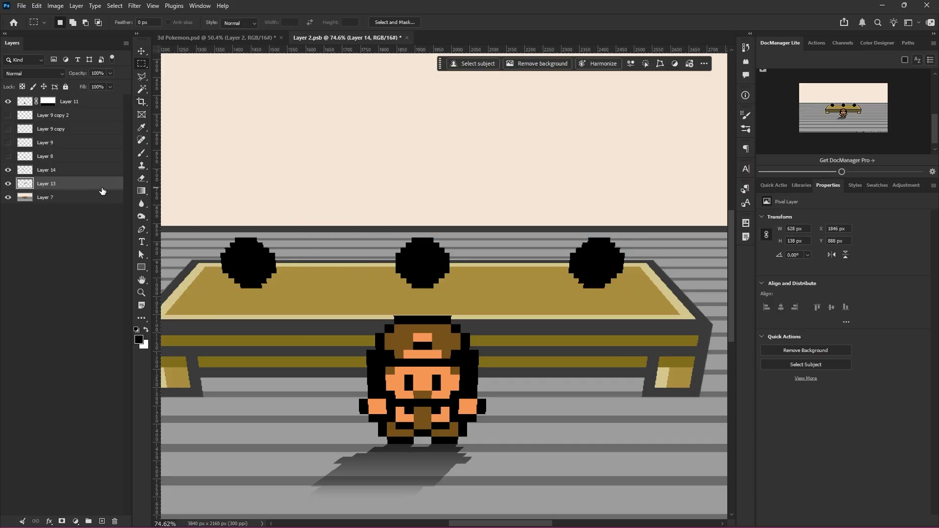
left_click_drag(384, 216, 461, 294)
right_click(446, 267)
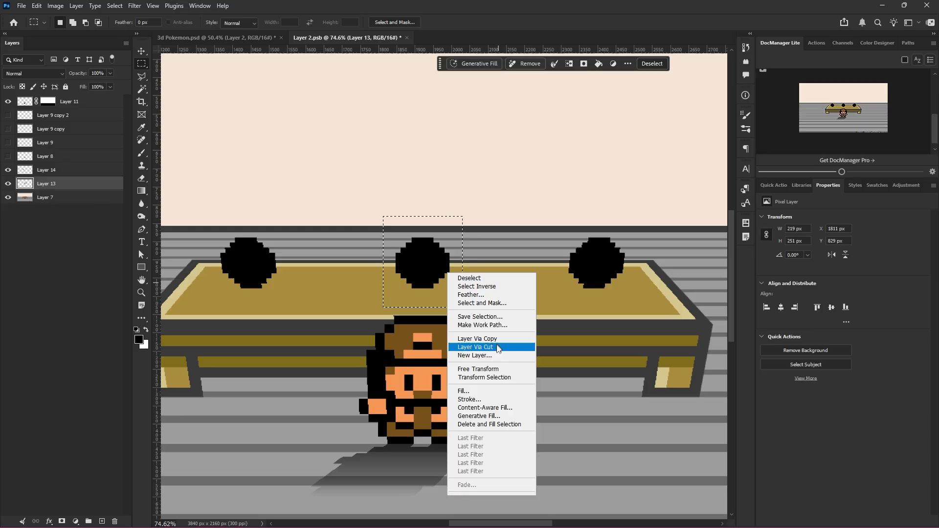
left_click(482, 346)
- Transform Layer 14's ball silhouette into a slanted shadow on the table, with height -50.50% and horizontal skew about -50.9°
left_click(142, 52)
left_click(248, 245)
key("ctrl+t")
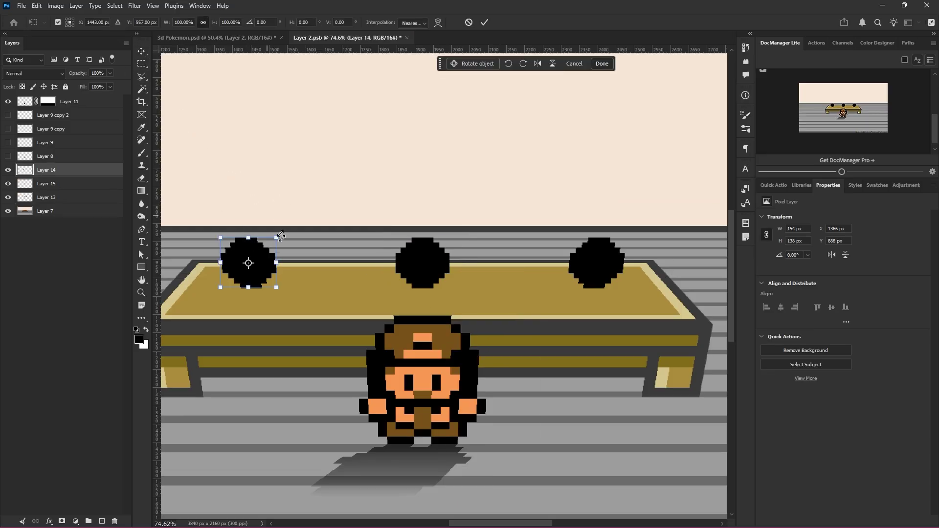
scroll(241, 272, "left", 1)
left_click_drag(279, 238, 248, 314)
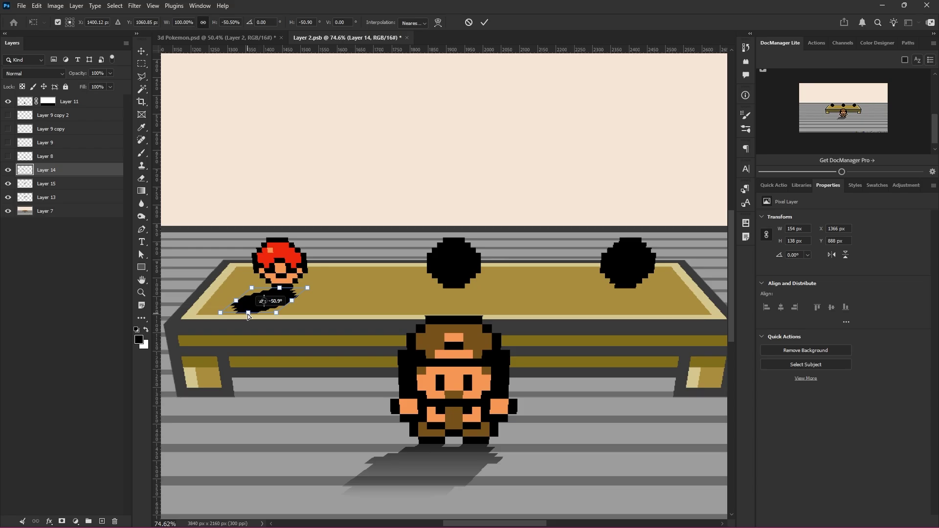
right_click(277, 308)
left_click(313, 141)
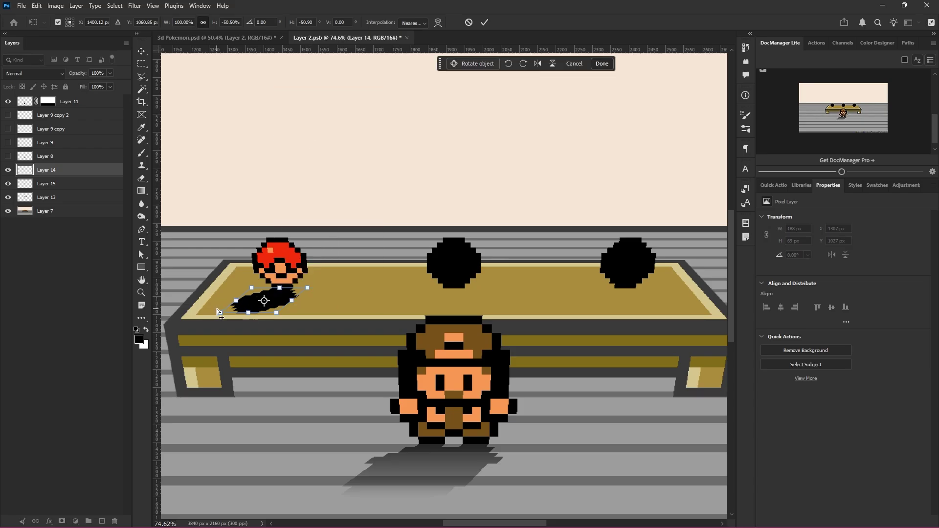
right_click(252, 312)
left_click_drag(218, 312, 250, 308)
left_click(280, 111)
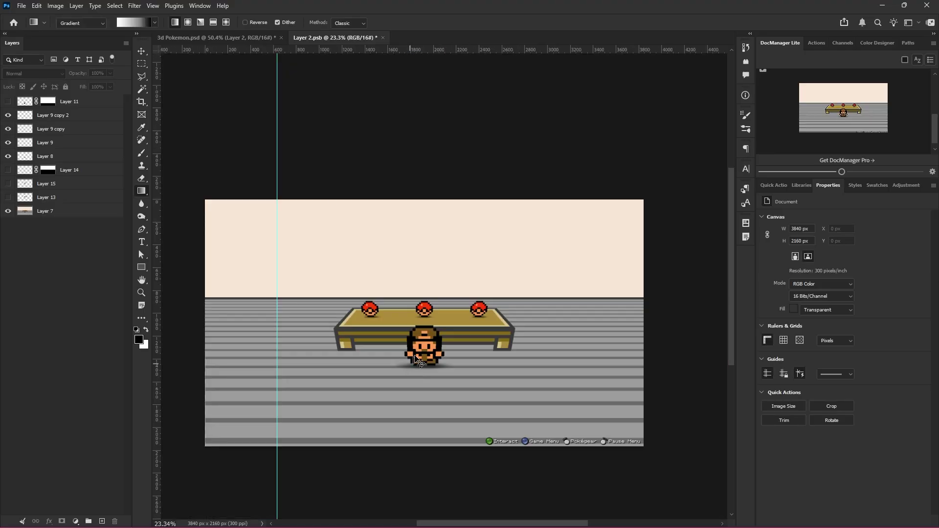
- Examine the soft contact shadows beneath the character and the three balls on Layer 8, Layer 9 and its two copies
scroll(443, 359, "up", 3)
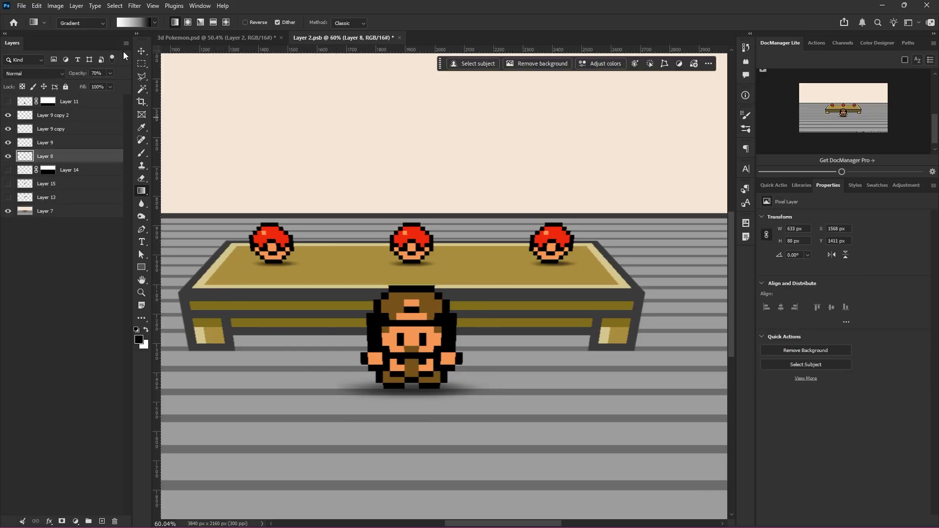
key("v")
left_click(46, 143)
left_click(51, 128)
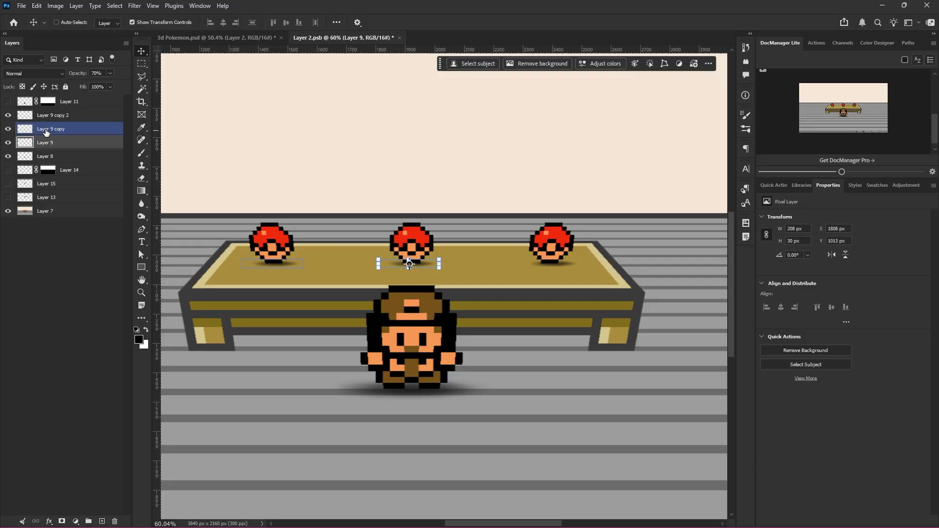
left_click(59, 116)
left_click(84, 313)
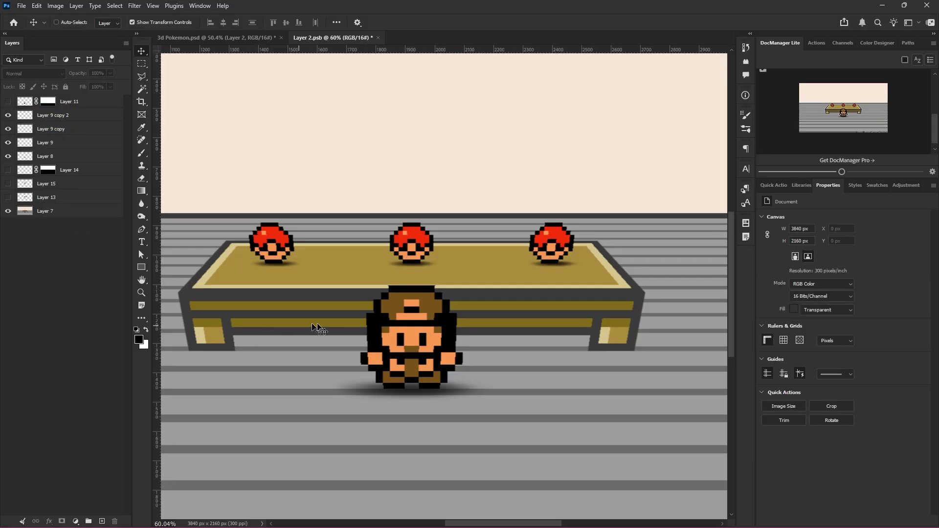
scroll(393, 354, "down", 6)
scroll(451, 402, "up", 3)
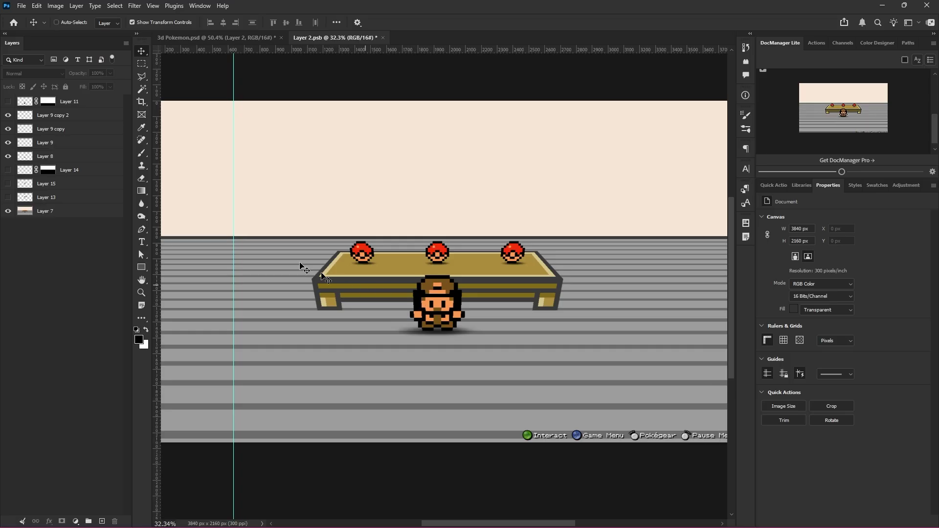
- Select the character and ball sprites on Layer 7 by their black outlines with the Magic Wand
left_click(49, 208)
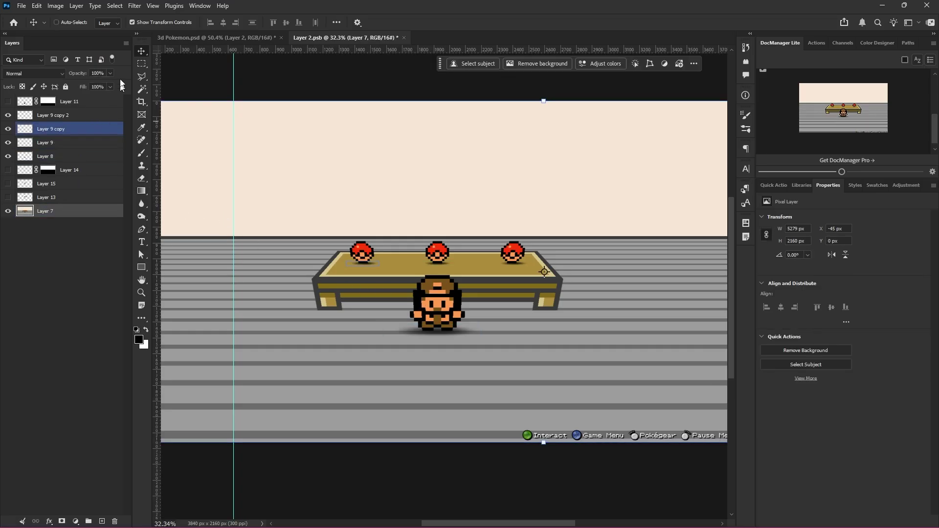
scroll(337, 233, "up", 2)
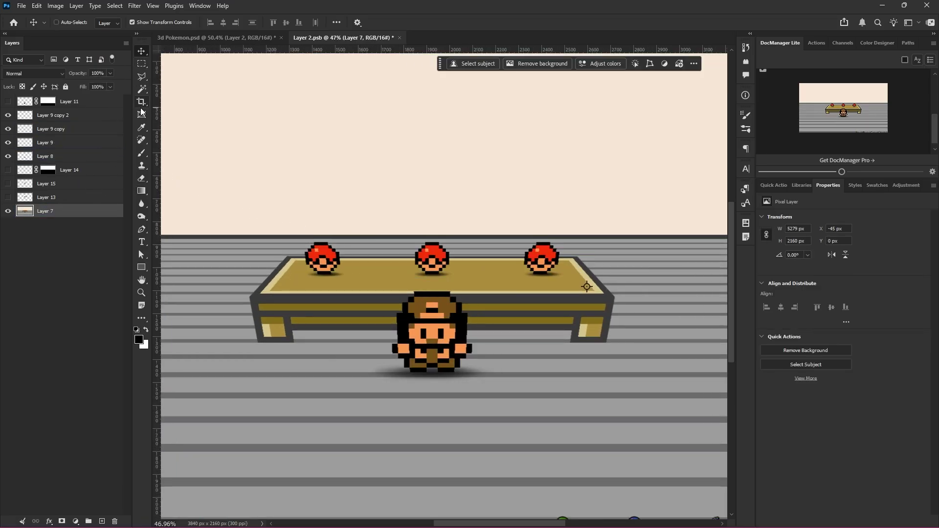
left_click(142, 89)
scroll(472, 327, "up", 2)
scroll(472, 327, "up", 3)
left_click(435, 294)
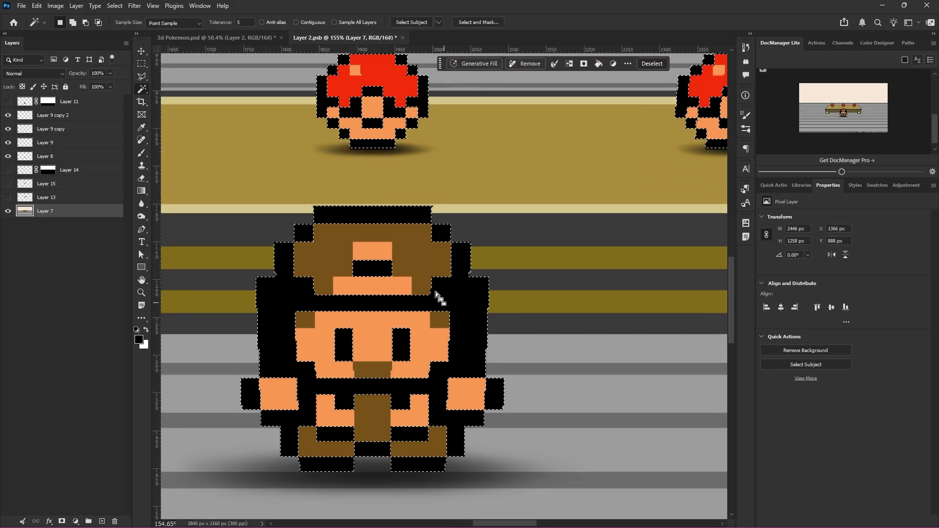
scroll(367, 294, "down", 1)
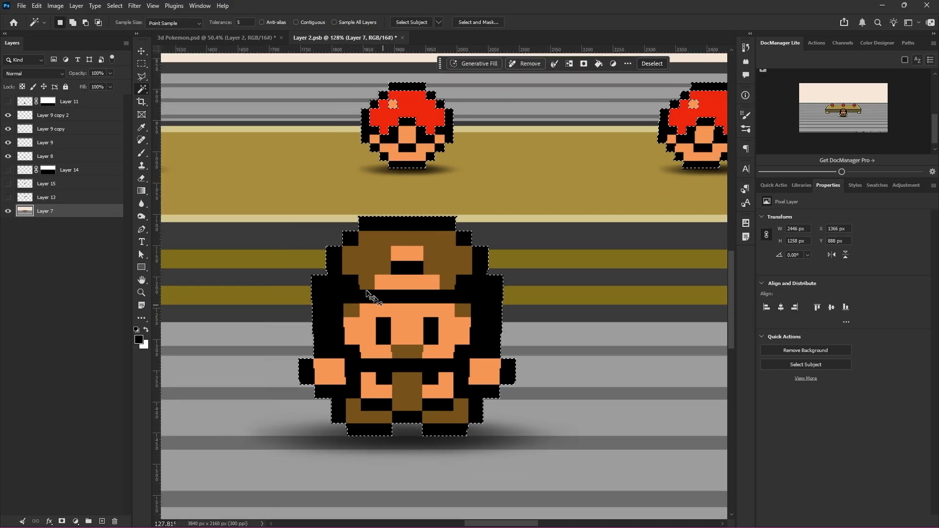
- Copy the selected character and ball sprites onto a new layer and place it above Layer 9 copy 2
left_click(141, 64)
scroll(313, 224, "down", 1)
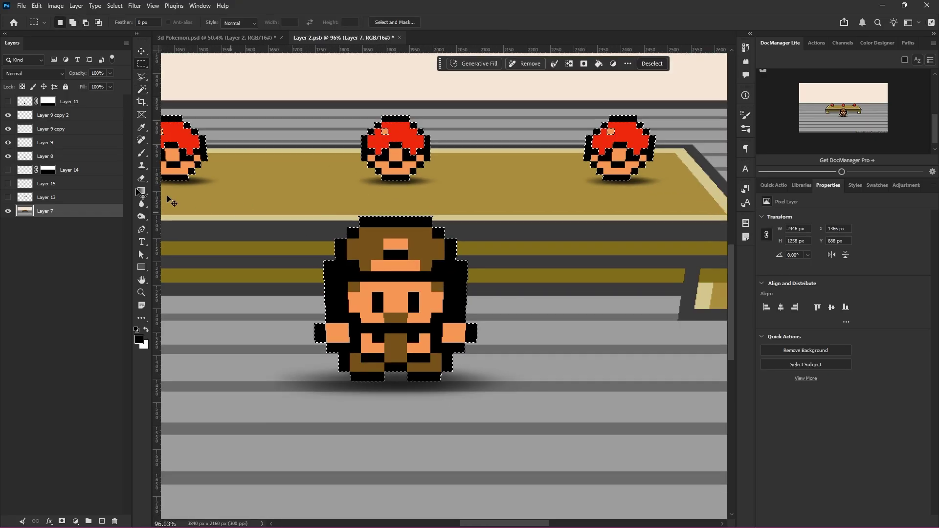
key("ctrl+j")
left_click_drag(53, 212, 58, 110)
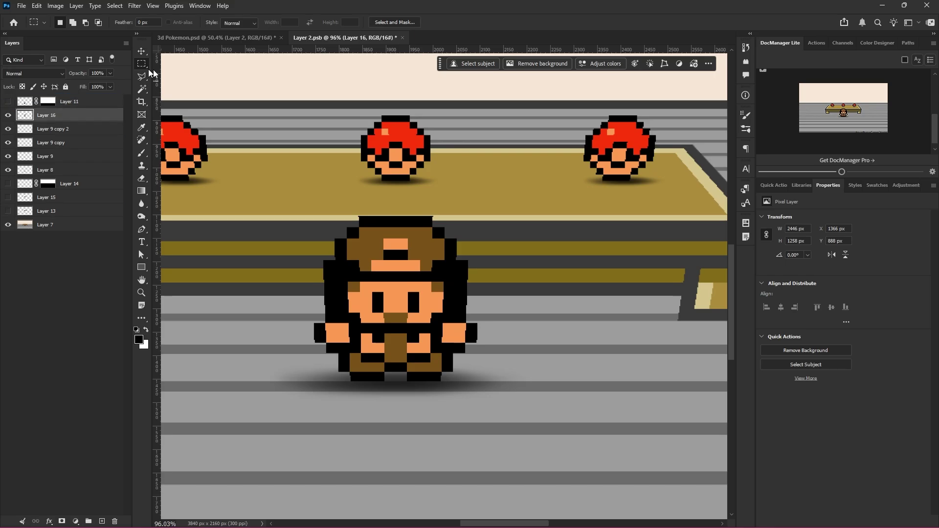
- Apply a brown Inner Shadow to the character's layer in Normal mode, with 75% opacity, distance 12 px and size 12 px
scroll(408, 230, "down", 1)
key("v")
left_click(49, 521)
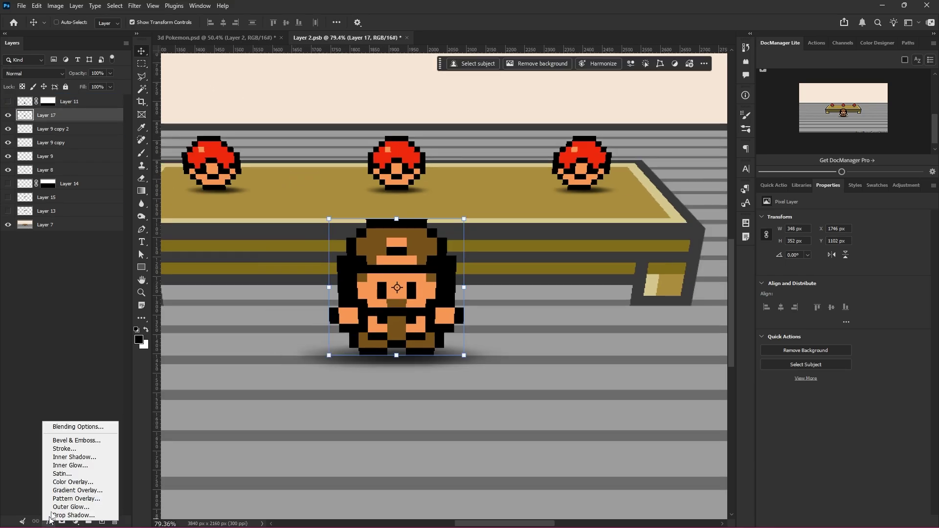
left_click(82, 457)
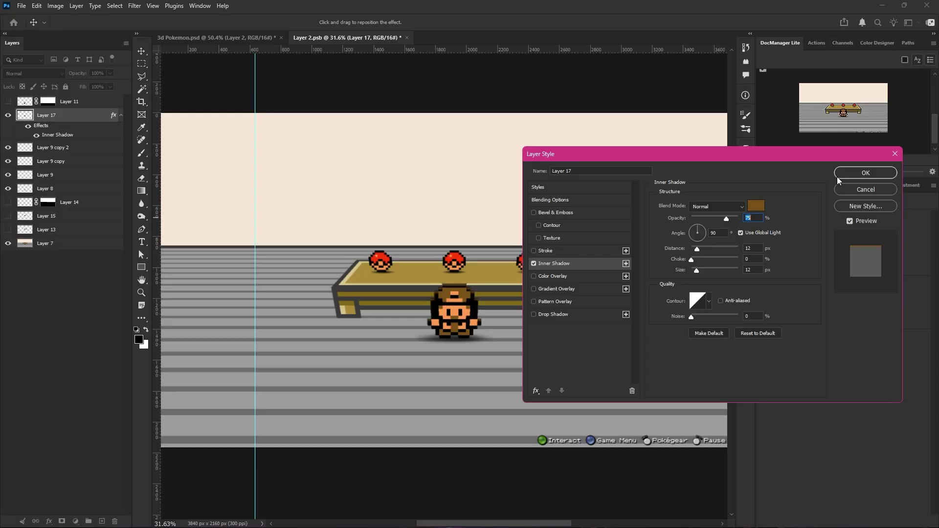
left_click(866, 173)
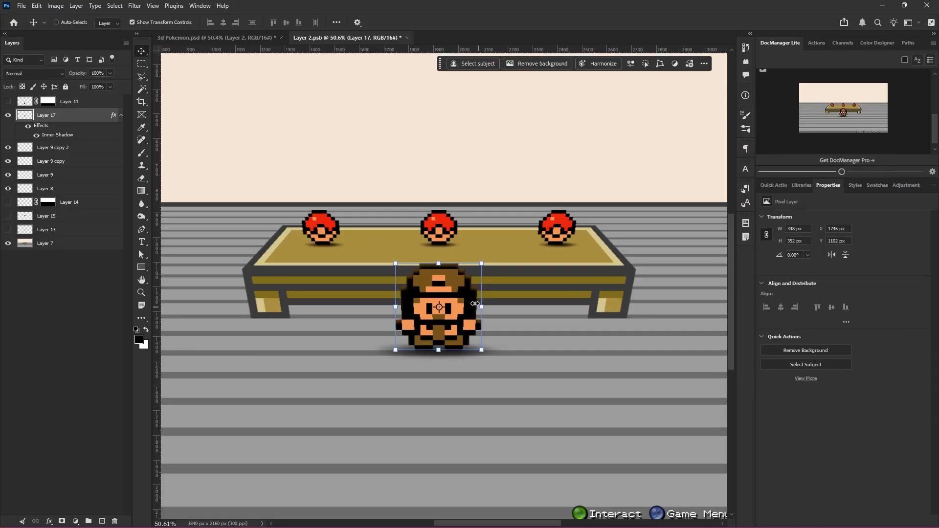
- Compare the character with and without its inner shadow by toggling the visibility of Layer 17
scroll(475, 304, "up", 4)
left_click(88, 338)
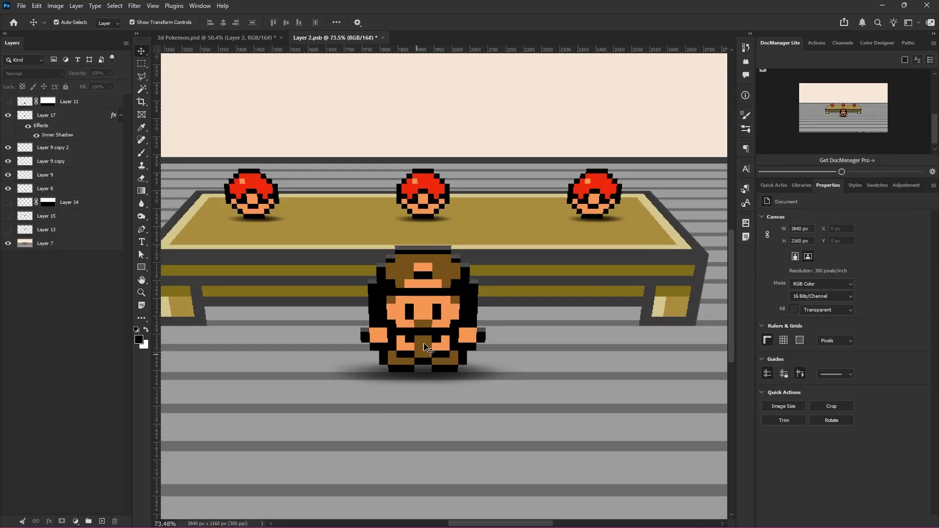
scroll(426, 352, "down", 10)
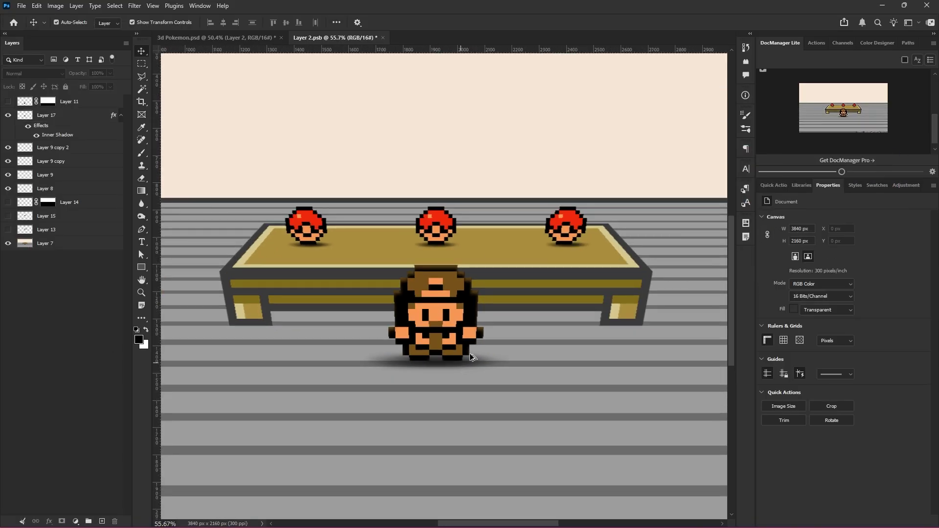
scroll(465, 410, "up", 4)
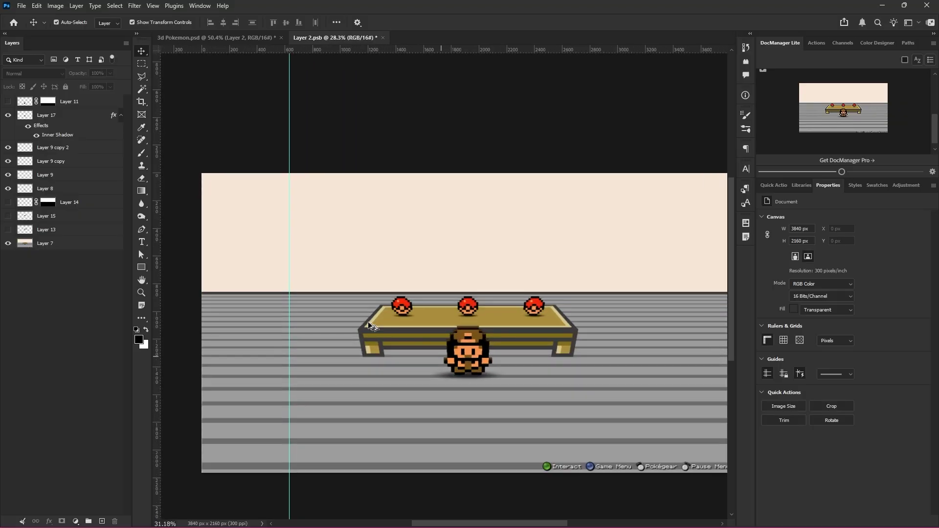
left_click(14, 117)
left_click(13, 116)
left_click(13, 116)
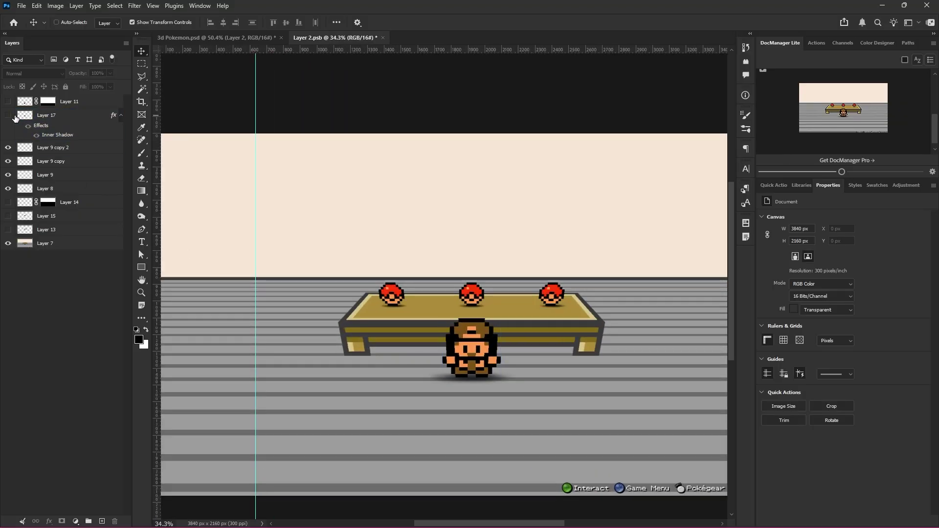
left_click(12, 116)
left_click(12, 116)
left_click(13, 116)
scroll(472, 348, "up", 4)
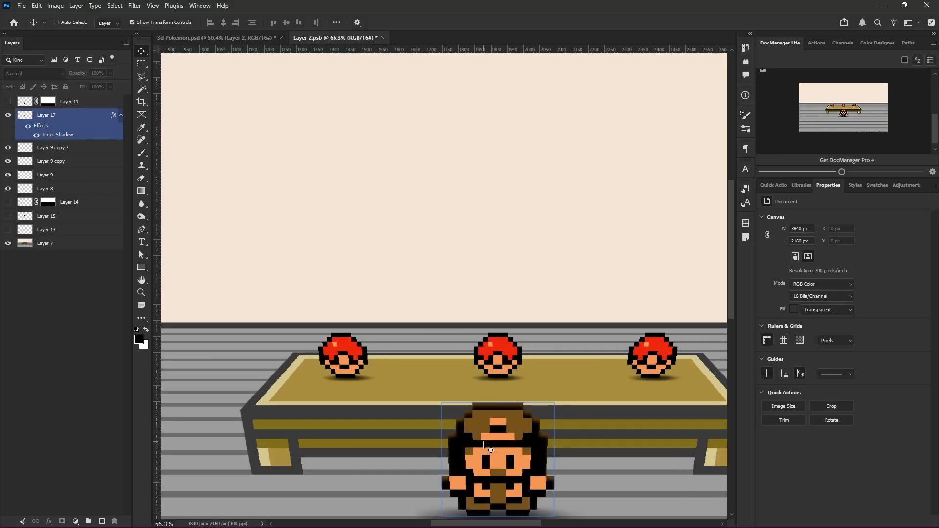
scroll(493, 316, "up", 1)
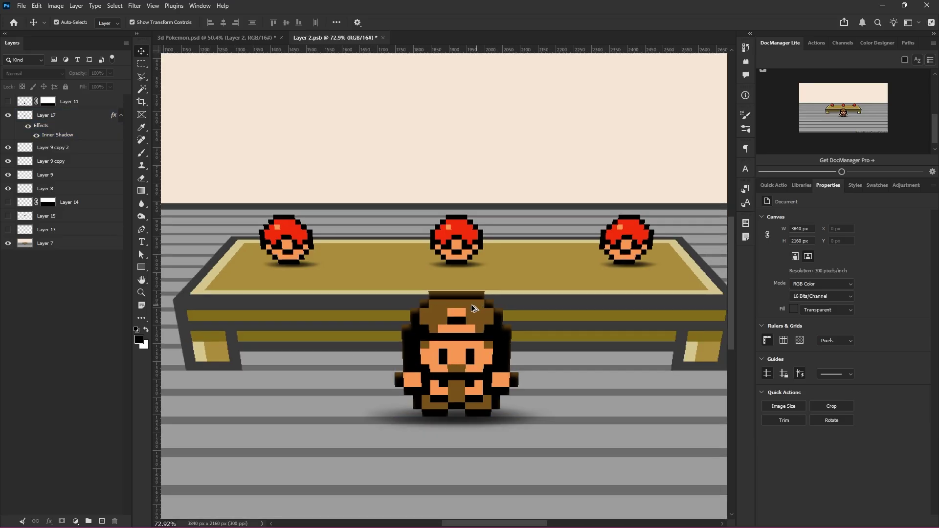
- Copy the three balls from Layer 7 onto a new layer above Layer 17 and duplicate Layer 17's Inner Shadow effect onto it
left_click(48, 117)
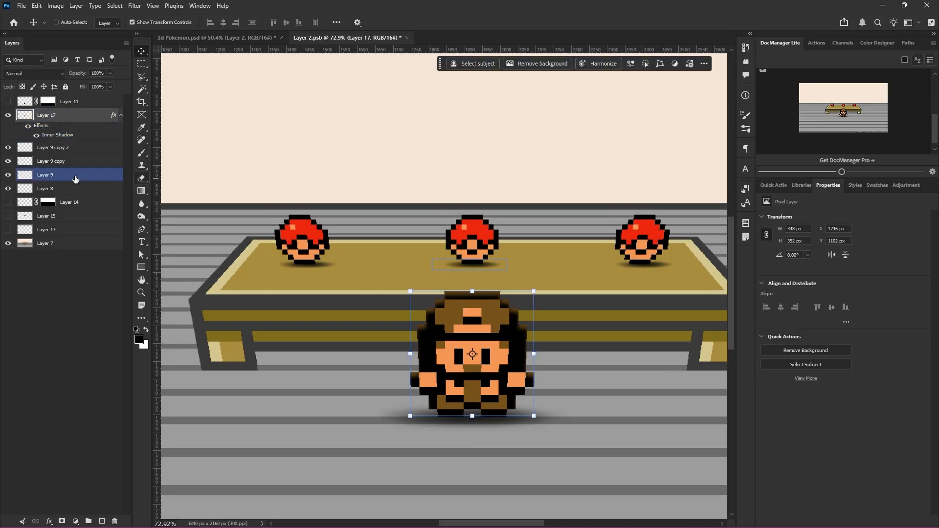
left_click(144, 89)
left_click(79, 247)
scroll(260, 232, "up", 2)
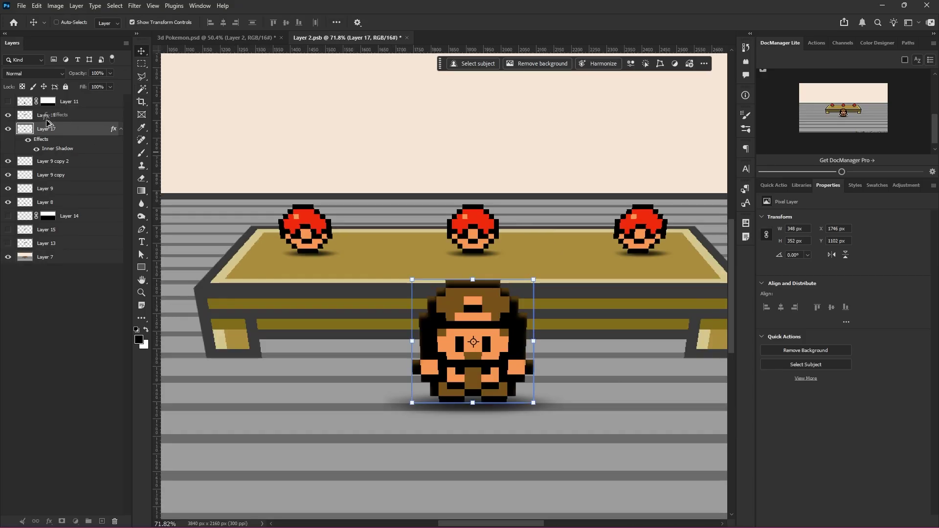
left_click_drag(48, 122, 45, 121)
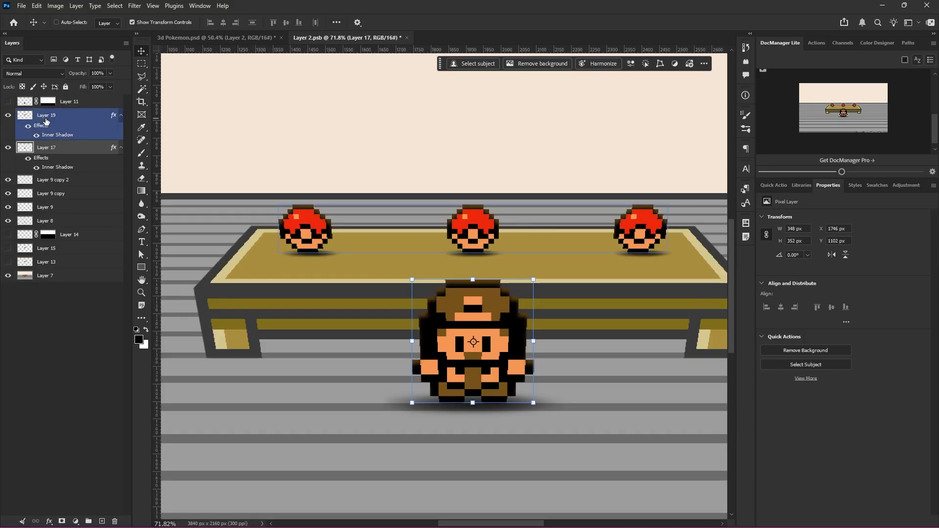
- Sample new colours for the balls' Inner Shadow from the first ball's red upper half and its lighter lower half
left_click(84, 138)
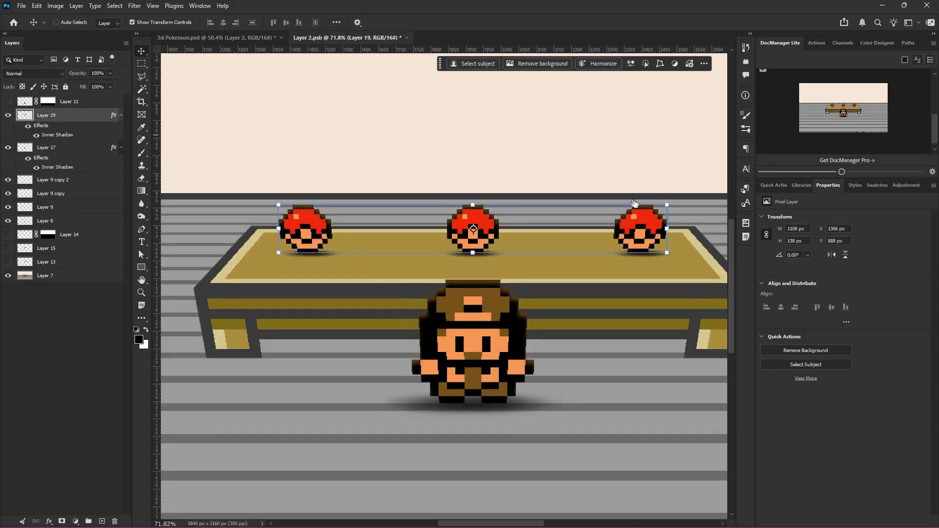
left_click(756, 206)
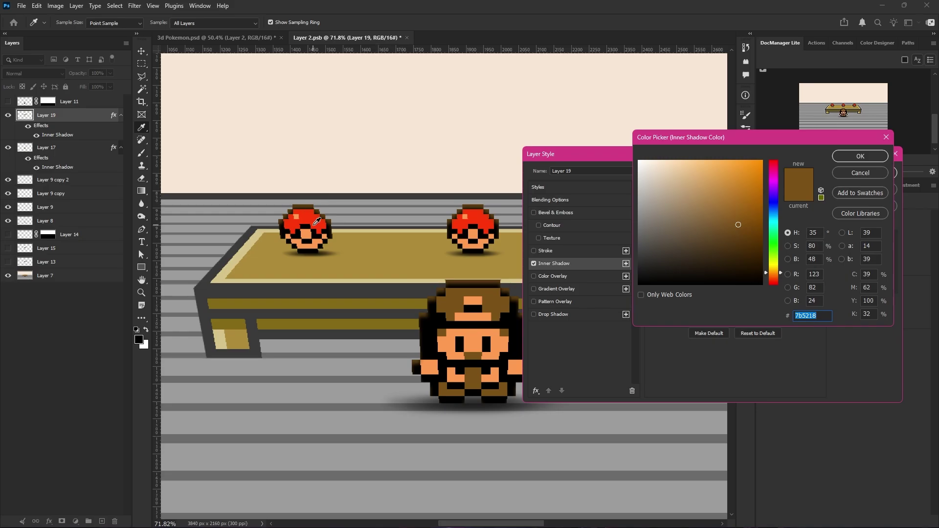
left_click(314, 224)
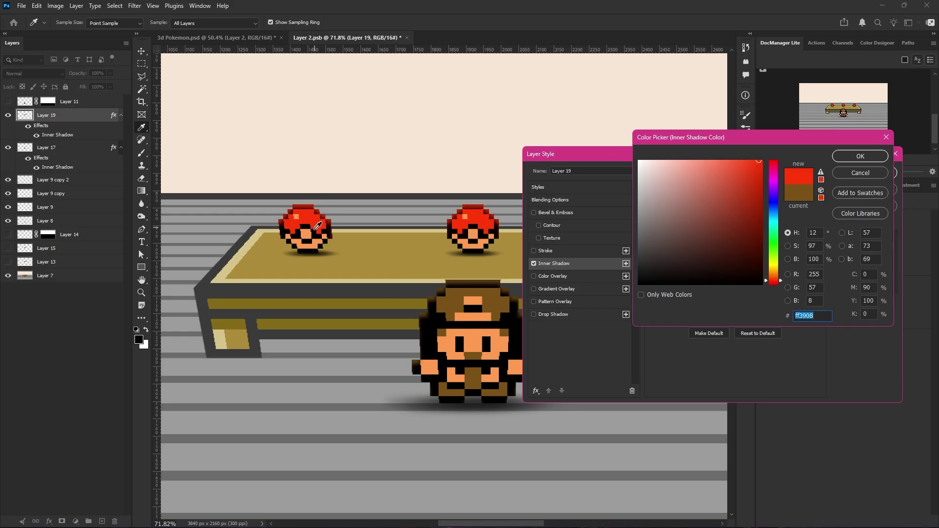
left_click(319, 239)
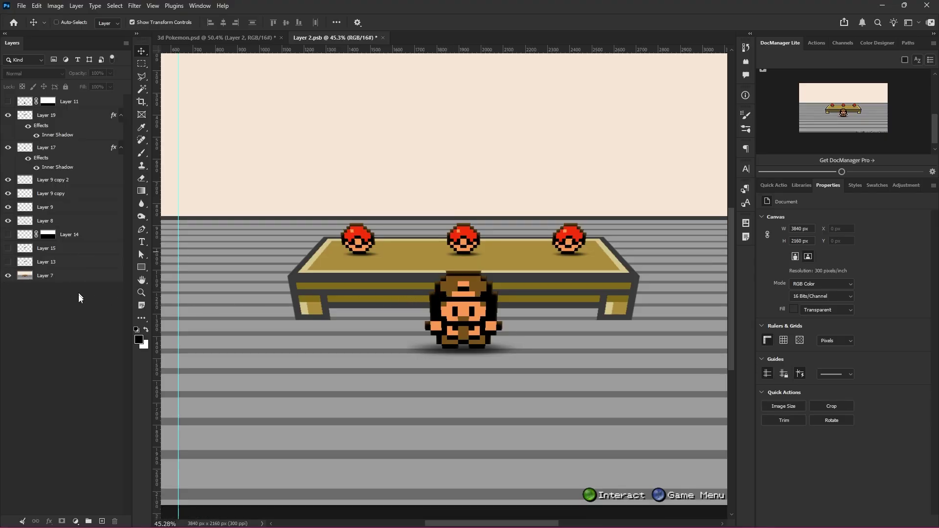
- Paint soft black contact shadows beneath the table legs on a new layer directly above Layer 7
left_click(69, 276)
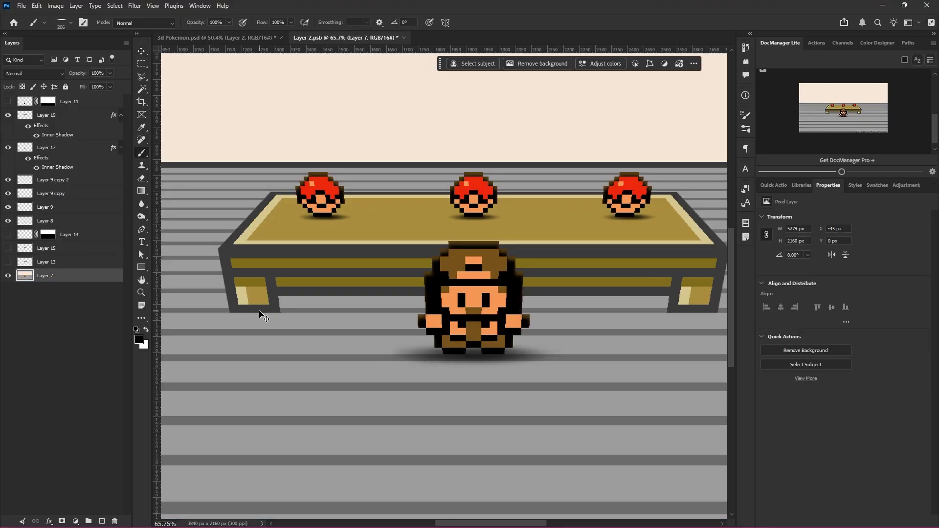
left_click_drag(260, 311, 302, 310)
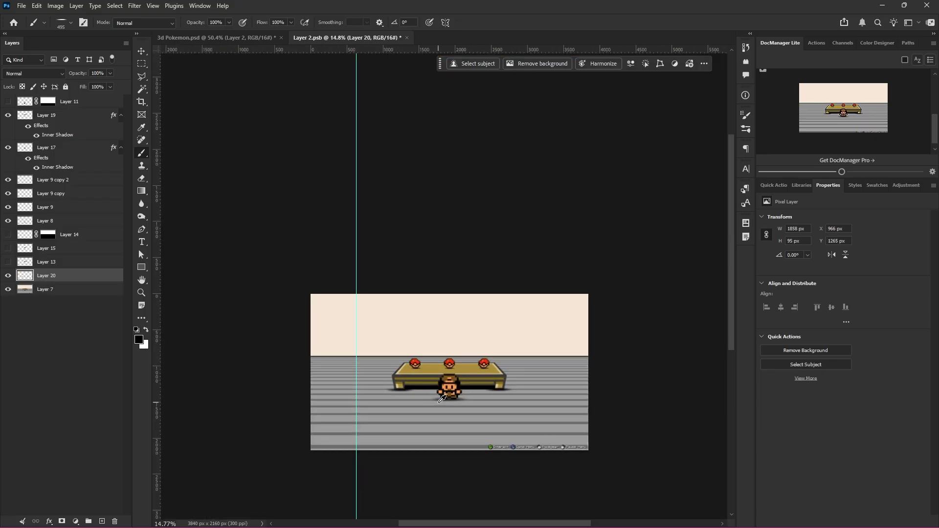
scroll(359, 373, "up", 8)
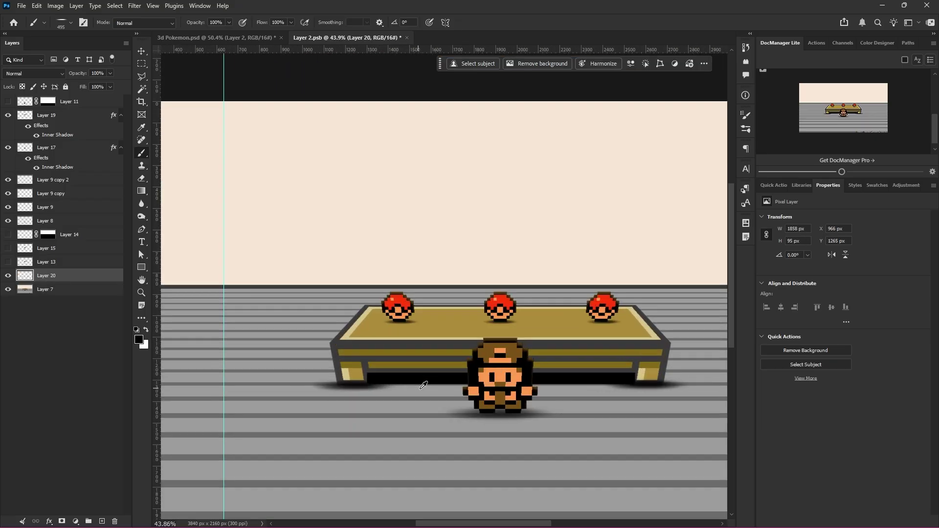
scroll(358, 374, "up", 1)
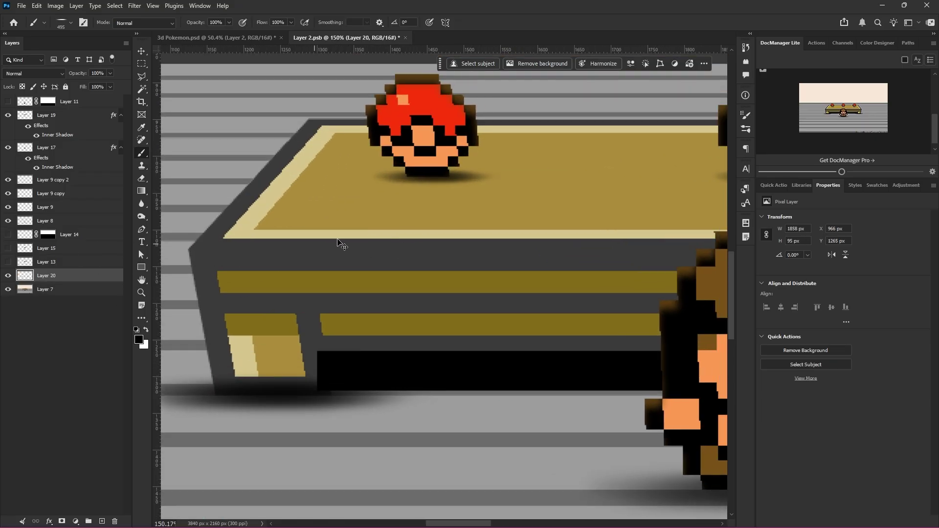
- Undo the rectangular black fill beneath the table and clear its selection, keeping the soft leg shadows
key("ctrl+z")
key("ctrl+z")
scroll(362, 364, "down", 2)
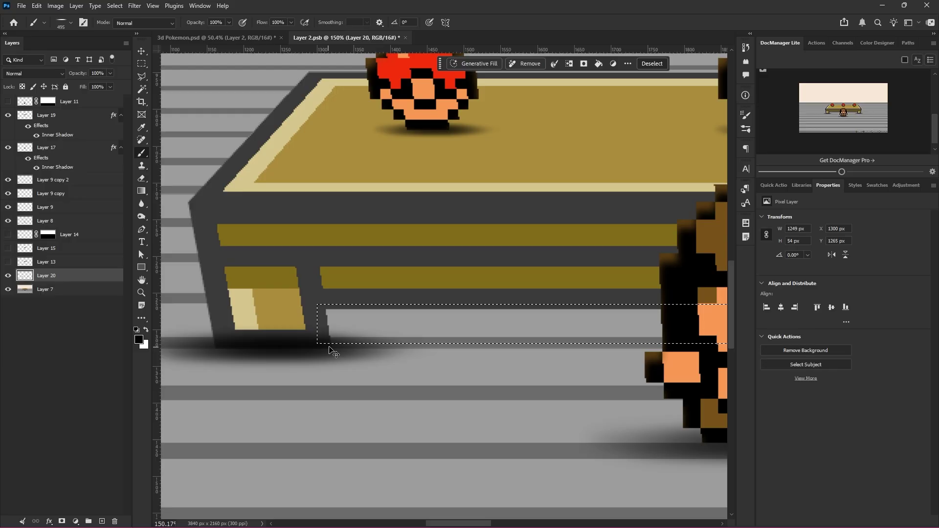
scroll(336, 353, "down", 2)
key("ctrl+d")
scroll(218, 303, "down", 4)
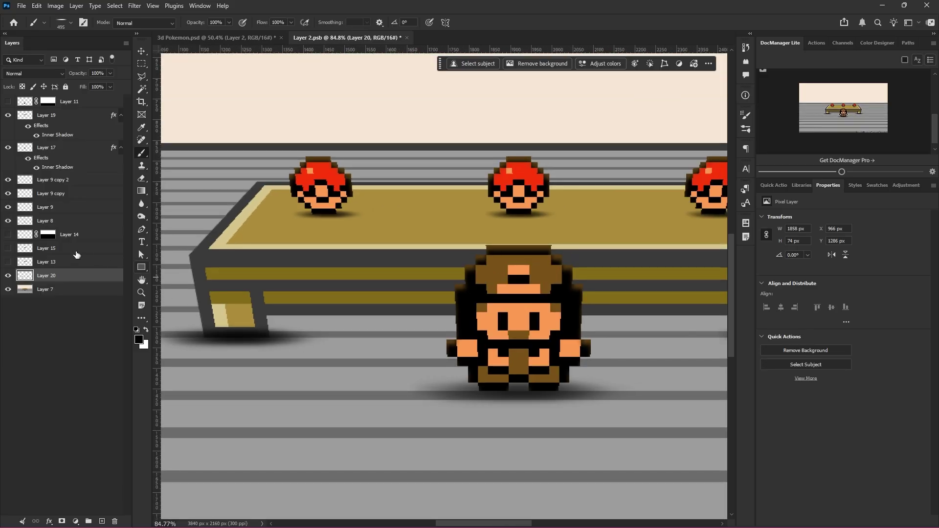
- Select the floor gap between the table legs from Layer 7 and fill it with black on a new layer above it
double_click(45, 289)
left_click(142, 89)
scroll(310, 312, "up", 2)
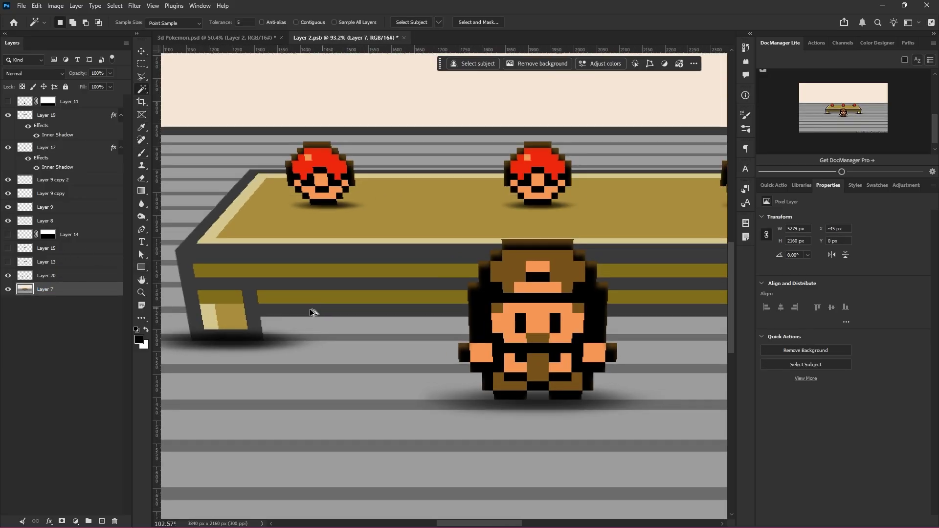
left_click(289, 327)
scroll(289, 332, "down", 3)
key("m")
mouse_move(268, 309)
left_mouse_down()
mouse_move(520, 332)
mouse_move(748, 331)
mouse_move(304, 328)
left_mouse_up()
scroll(352, 352, "left", 1)
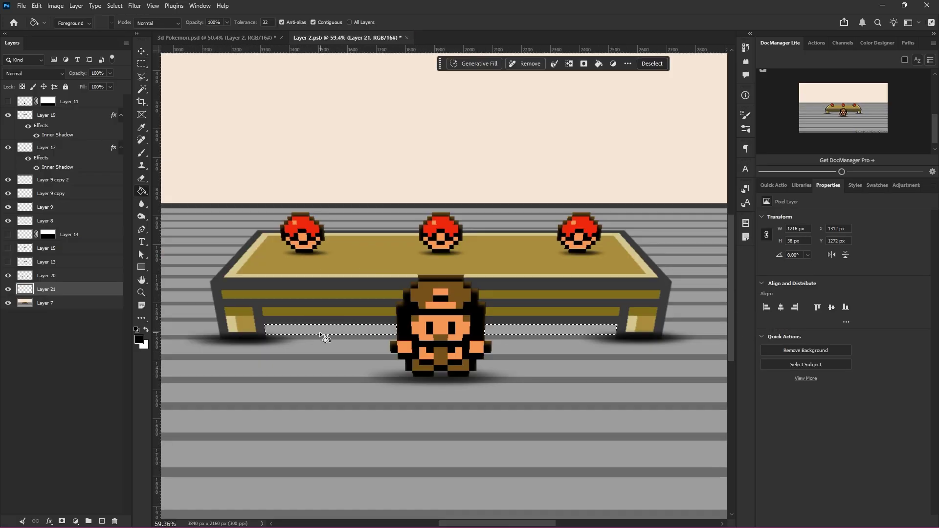
left_click(321, 335)
key("ctrl+d")
scroll(397, 351, "up", 1)
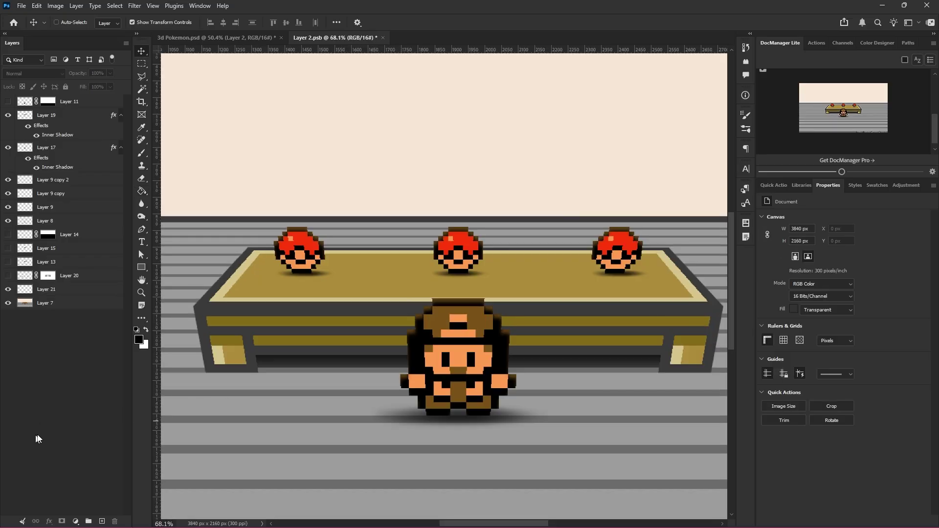
- Save the edited Layer 2.psb contents and switch back to the 3d Pokemon.psd document
scroll(266, 422, "down", 2)
scroll(333, 414, "left", 2)
scroll(371, 422, "down", 3)
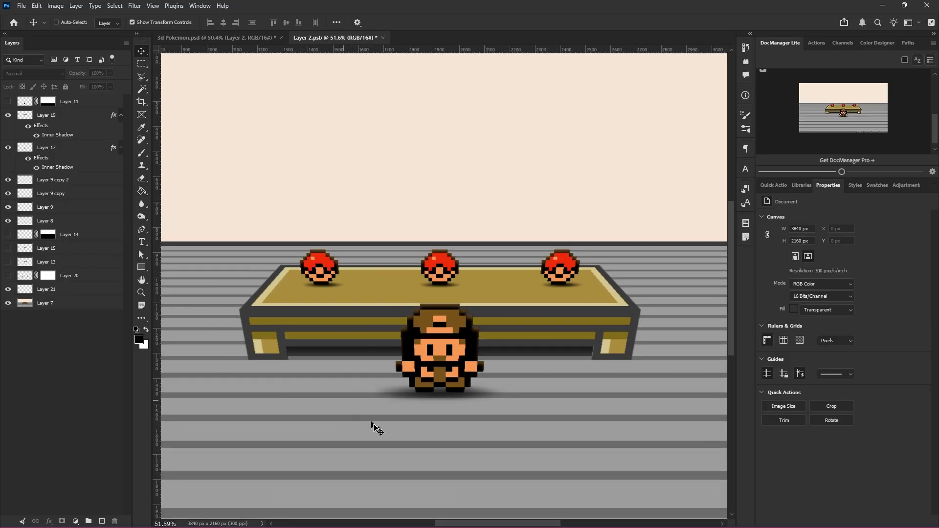
left_click(373, 422, "ctrl")
scroll(382, 411, "left", 1)
scroll(387, 406, "down", 1)
scroll(391, 402, "down", 2)
key("ctrl+s")
left_click(207, 38)
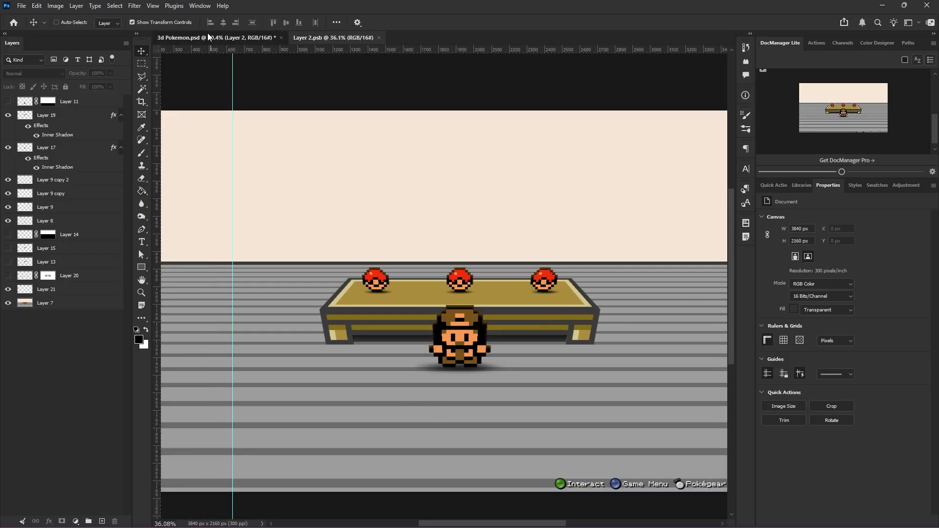
- Compare the scene before and after the shadow edits by repeatedly undoing and redoing the smart object update
key("ctrl+z")
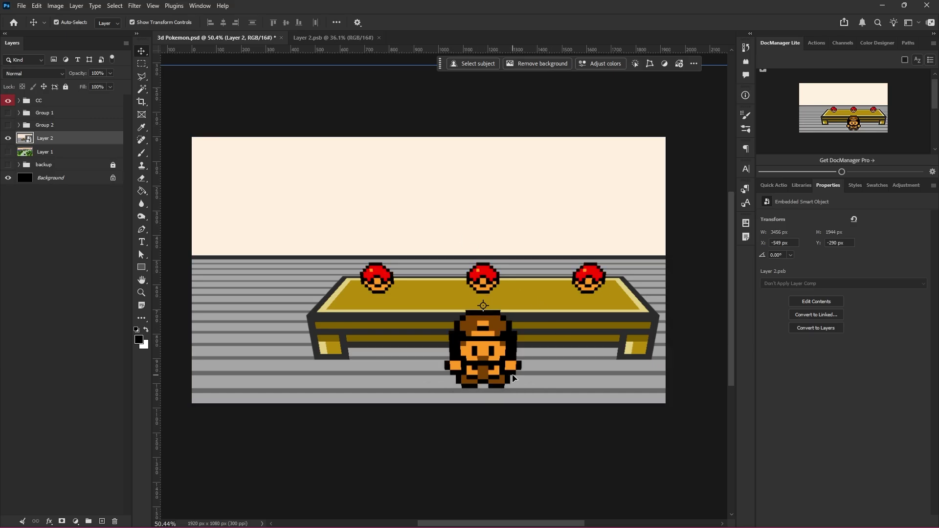
key("ctrl+z")
key("ctrl+shift+z")
key("ctrl+shift+z")
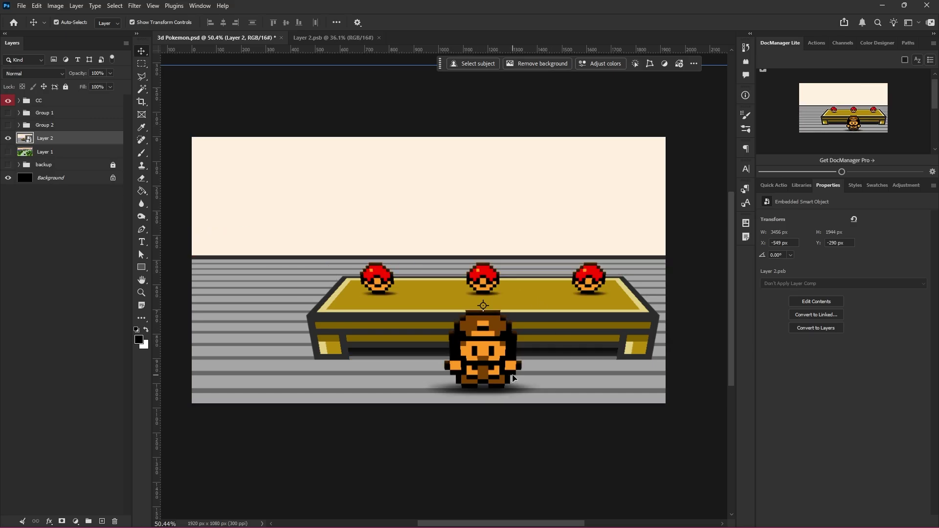
key("ctrl+z")
key("ctrl+z")
key("ctrl+shift+z")
key("ctrl+shift+z")
key("ctrl+z")
key("ctrl+z")
key("ctrl+shift+z")
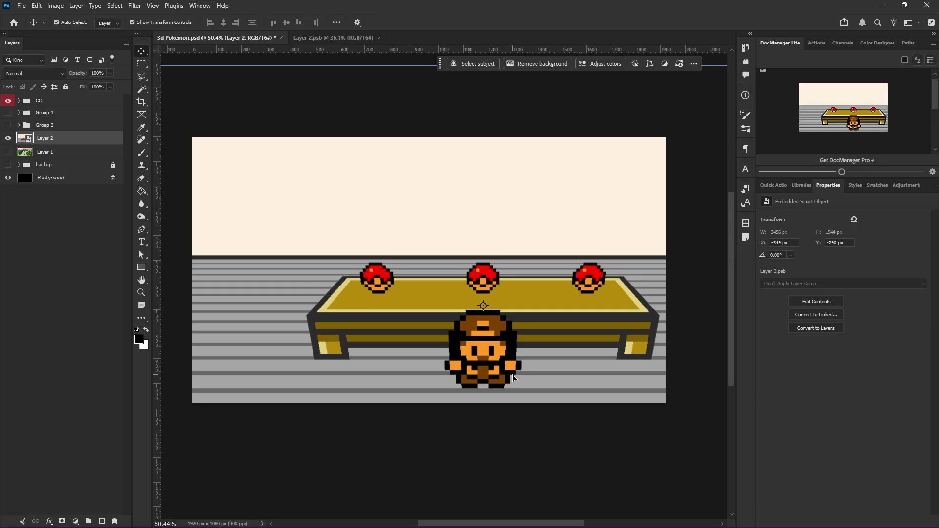
key("ctrl+shift+z")
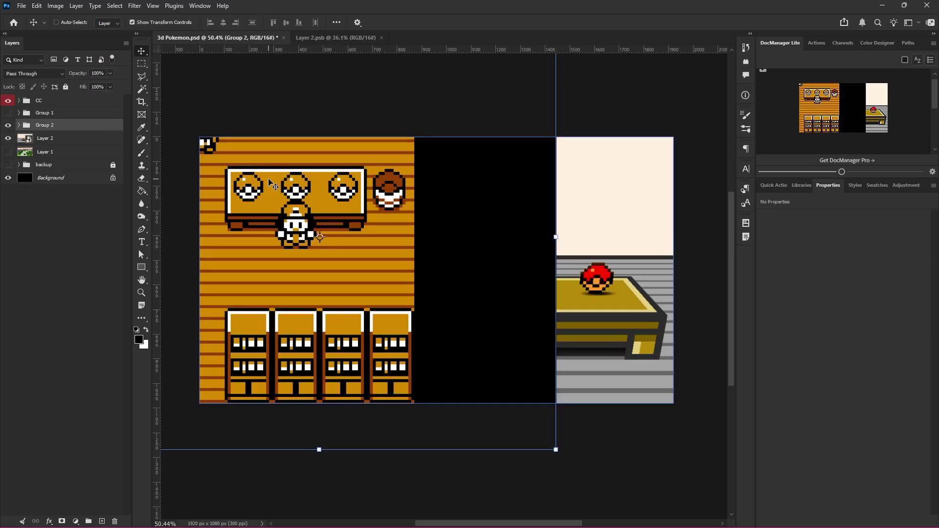
- Delete Group 2, the orange lab artwork, from 3d Pokemon.psd
left_click_drag(268, 179, 269, 193)
key("ctrl+z")
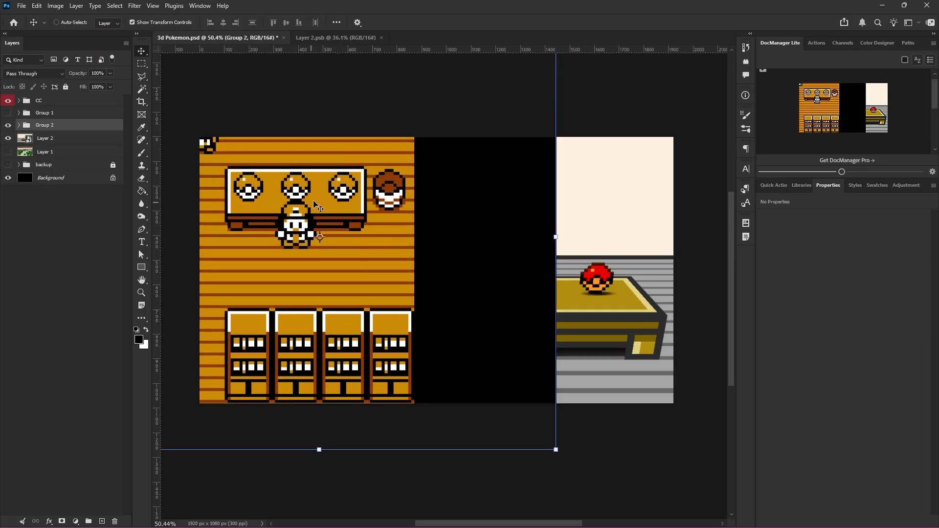
key("Delete")
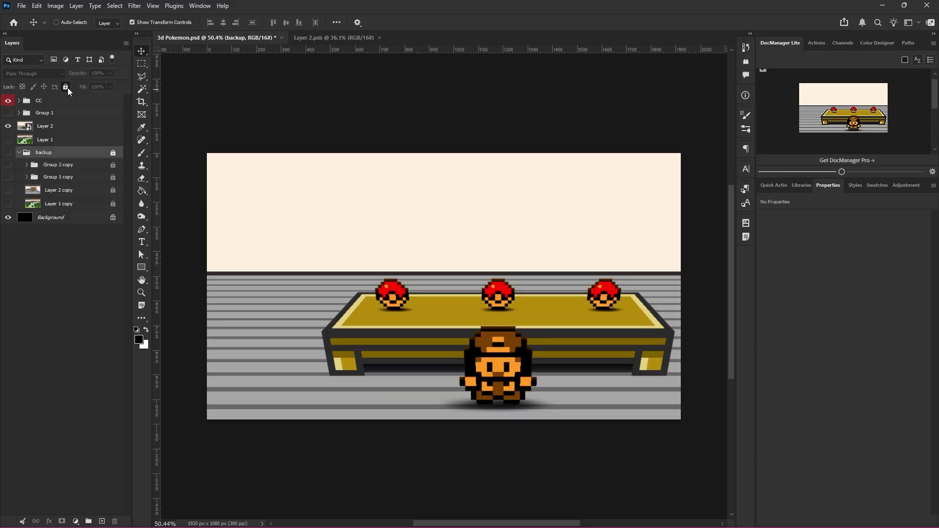
- Duplicate the Group 2 copy lab artwork out of the backup group above Layer 2, and place it on the wall
left_click(66, 87)
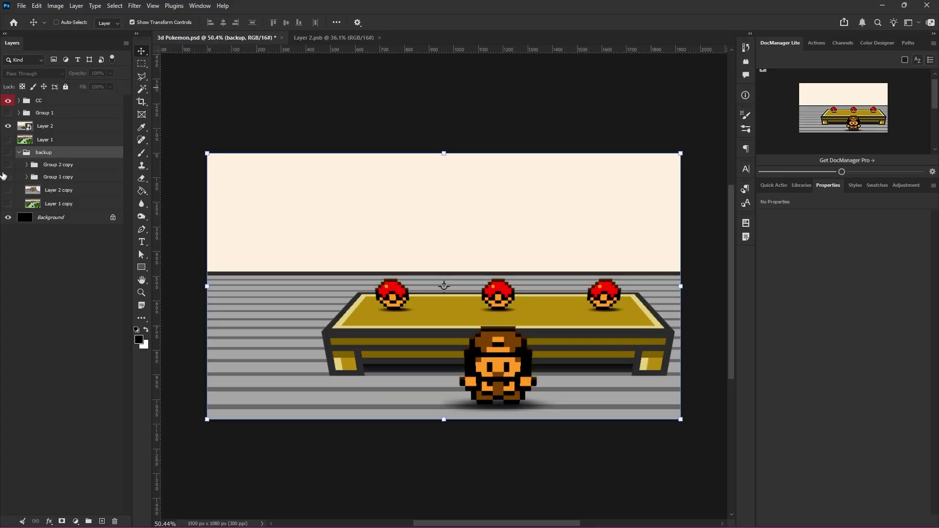
left_click(7, 165)
left_click_drag(29, 164, 49, 93)
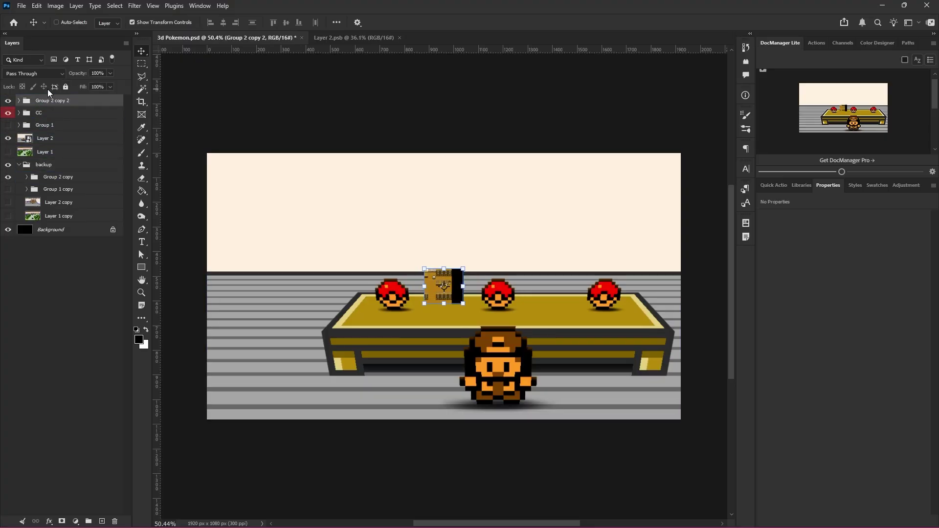
left_click(18, 165)
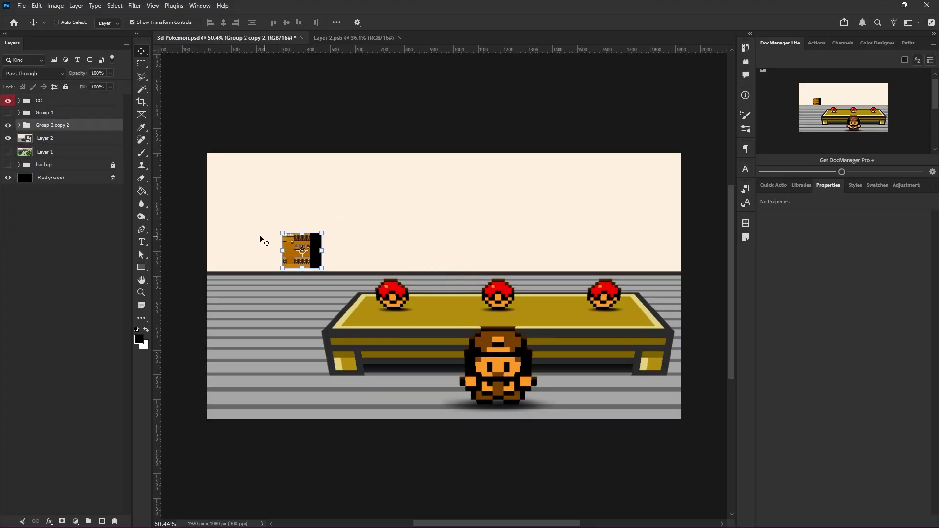
scroll(260, 236, "up", 1)
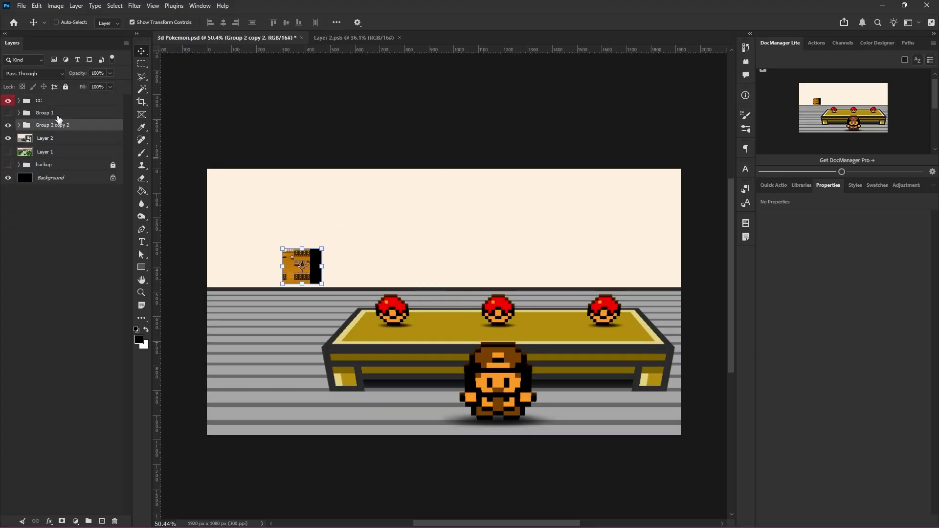
- Convert the duplicated lab artwork group to a smart object and rasterize it into a single pixel layer
right_click(55, 127)
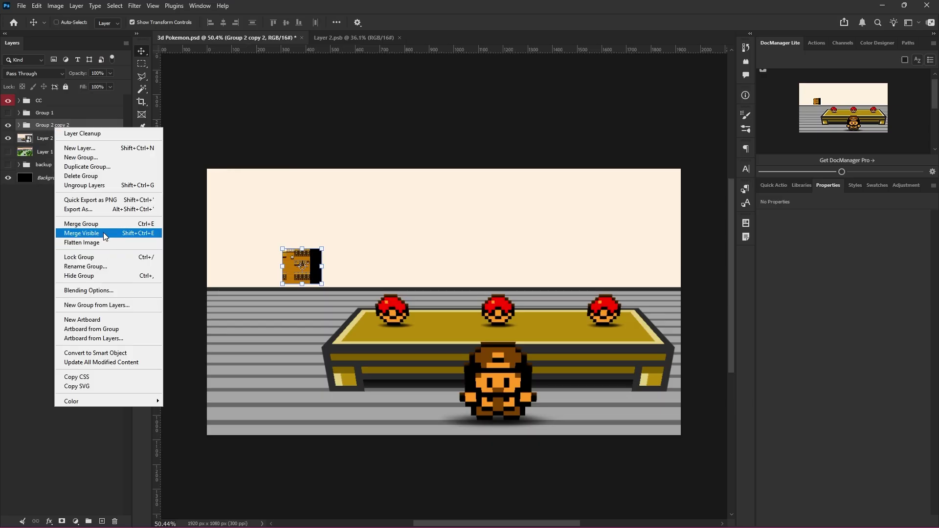
left_click(95, 352)
right_click(61, 126)
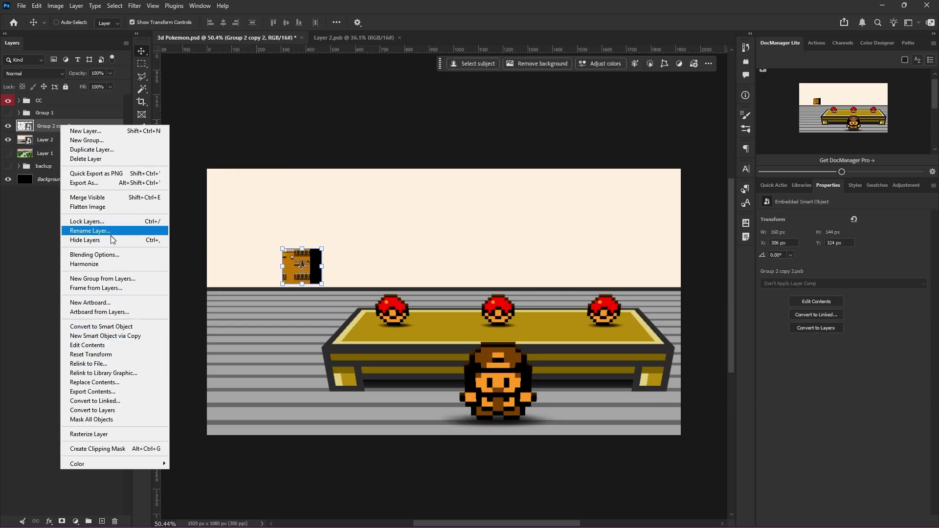
left_click(108, 435)
- Select the table, Poké balls and trainer in Group 2 copy 2, copy them to a new layer and hide the lab artwork
key("m")
scroll(206, 193, "up", 10)
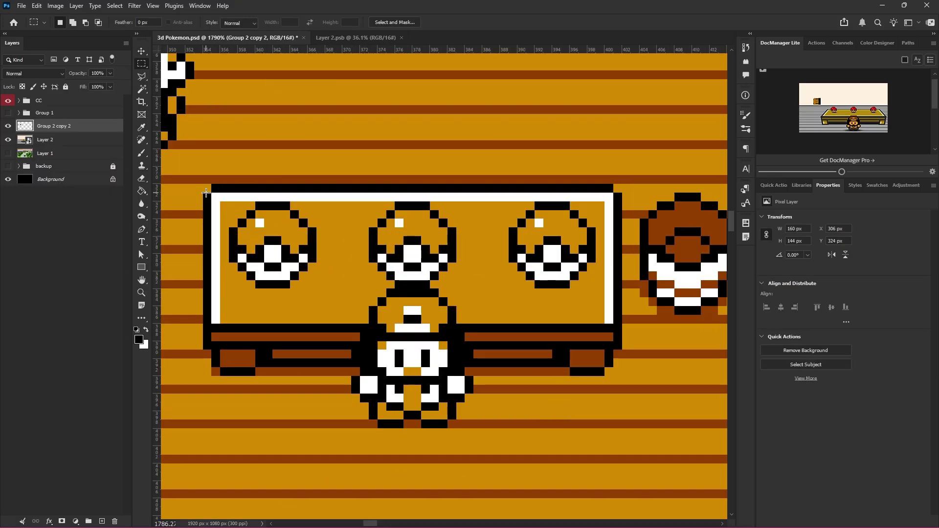
left_click_drag(206, 193, 553, 337)
left_click_drag(601, 373, 255, 334)
scroll(232, 223, "up", 1)
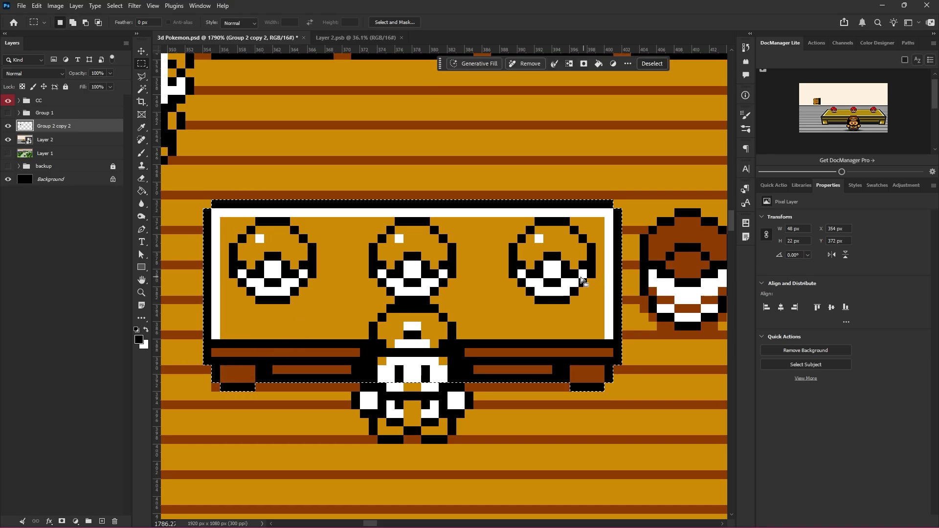
scroll(542, 310, "down", 3)
right_click(413, 308)
left_click(443, 150)
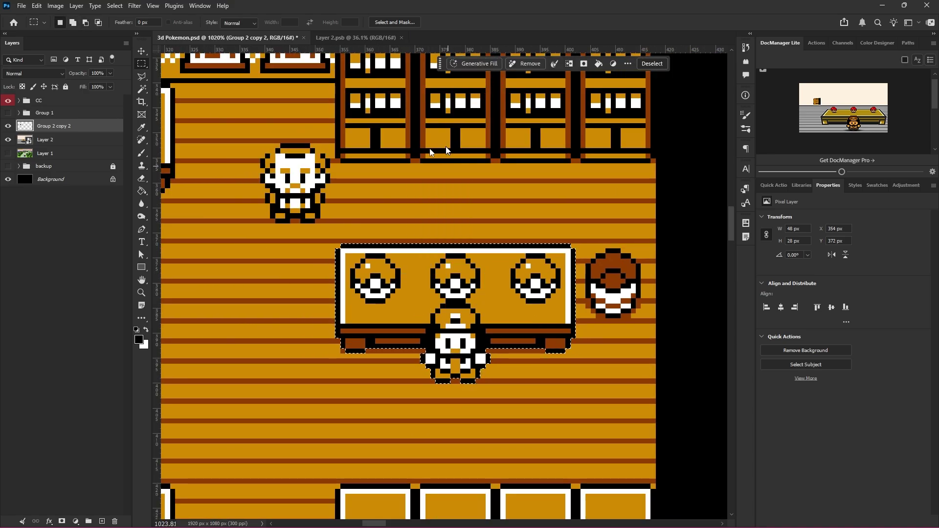
left_click(18, 140)
left_click(8, 139)
scroll(435, 337, "down", 10)
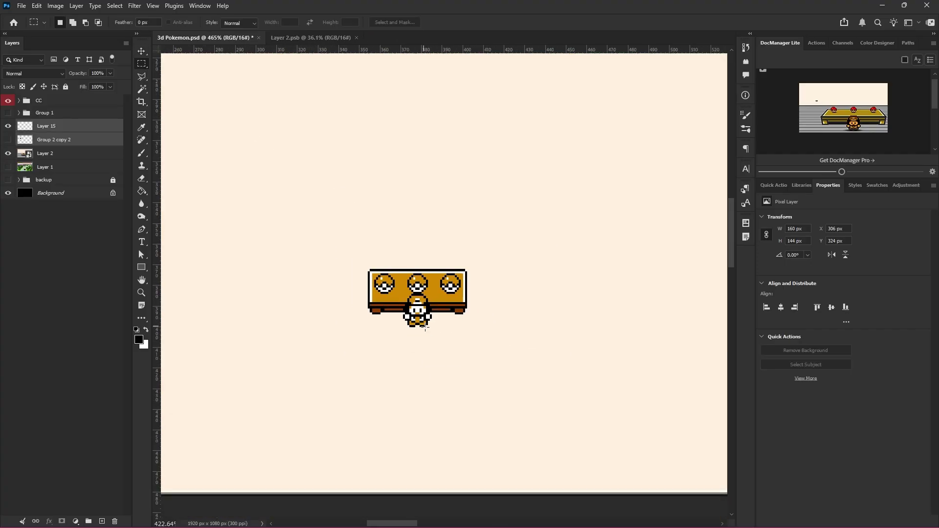
- Enlarge both lab artwork layers to 1600 px wide, and scale Layer 15 with the table by a further 200%
scroll(428, 344, "down", 1)
scroll(435, 363, "right", 5)
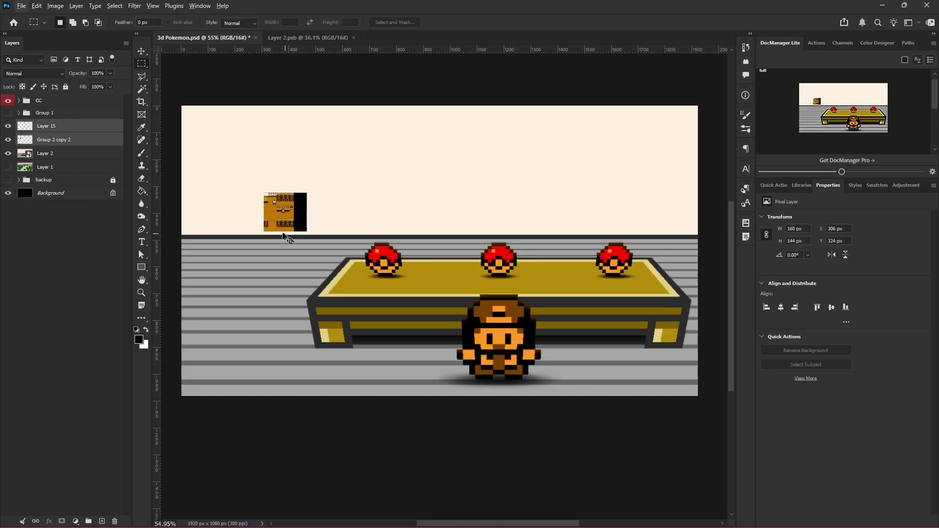
scroll(283, 237, "left", 1)
left_click(141, 51)
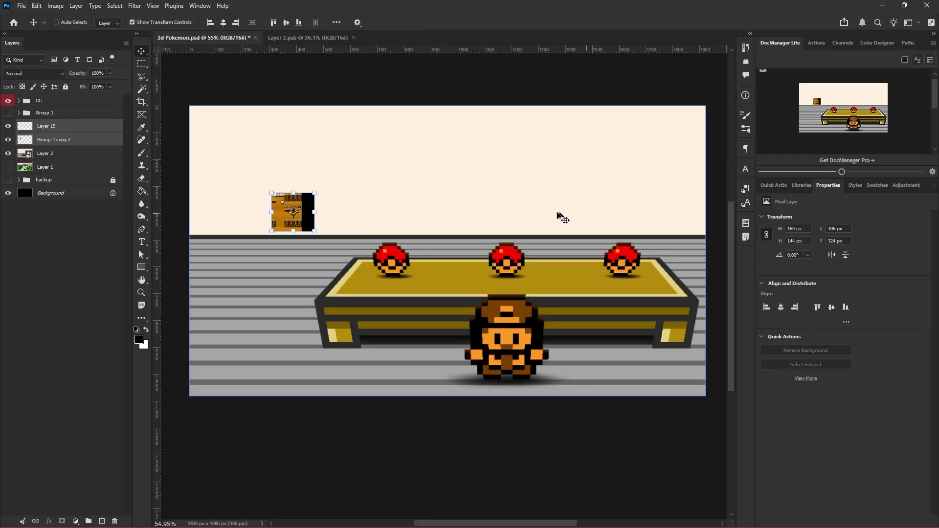
key("ctrl+t")
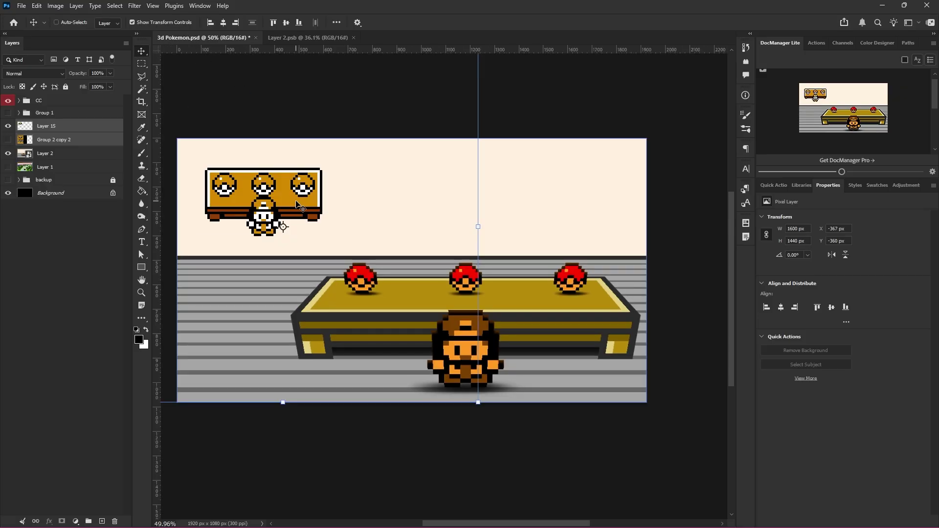
key("ctrl+t")
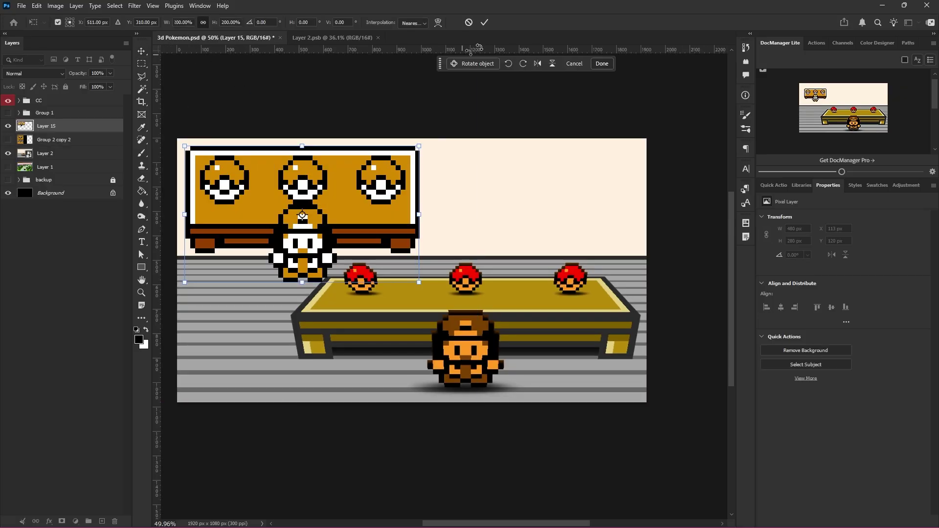
left_click(483, 22)
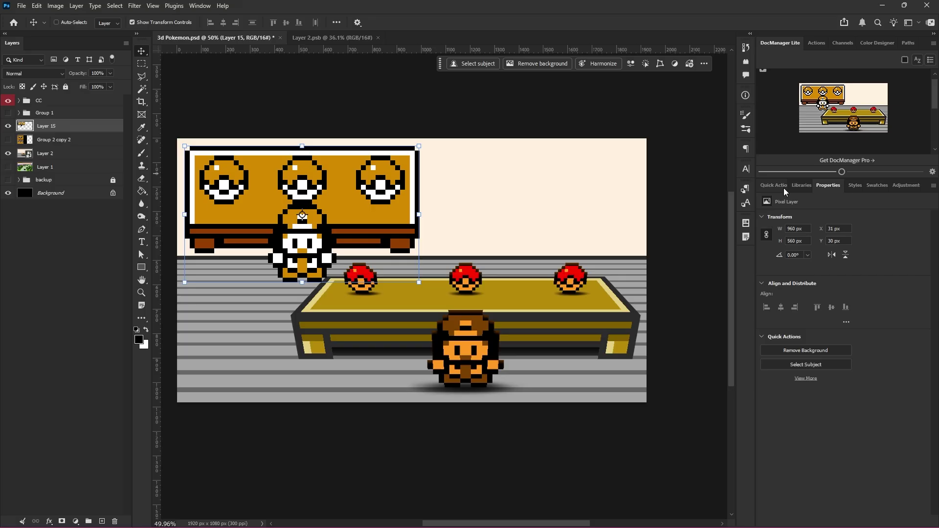
- Convert Layer 15 to a smart object, scale it to 80% and move it to about X 79 px, Y 60 px
right_click(75, 126)
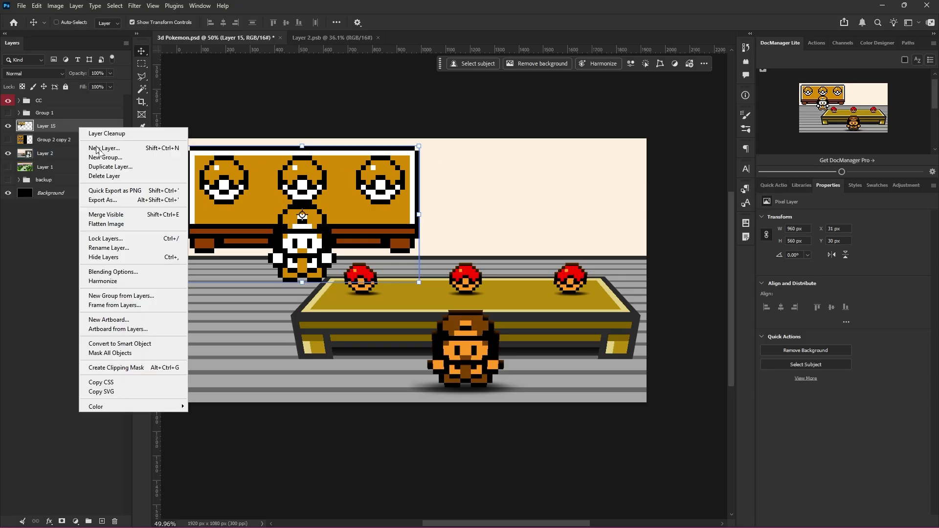
left_click(108, 241)
key("ctrl+t")
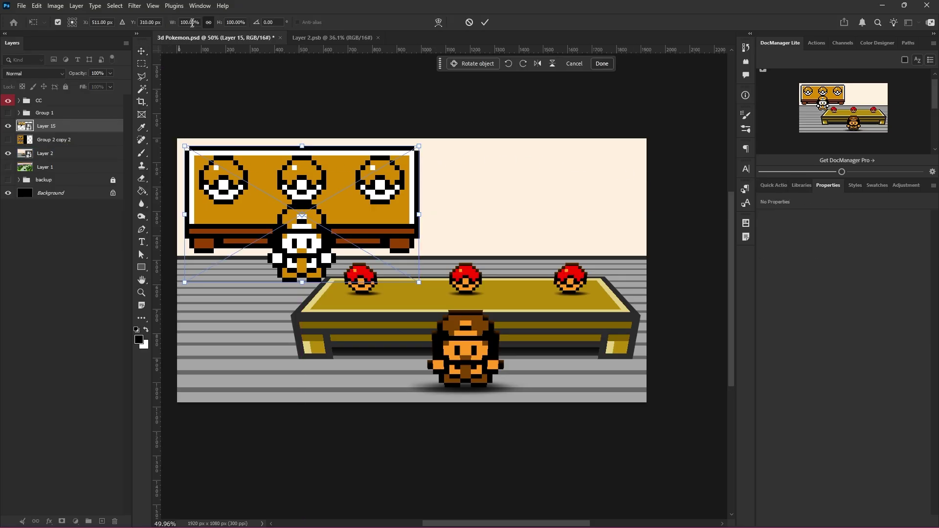
double_click(195, 21)
type("80")
key("Return")
key("Return")
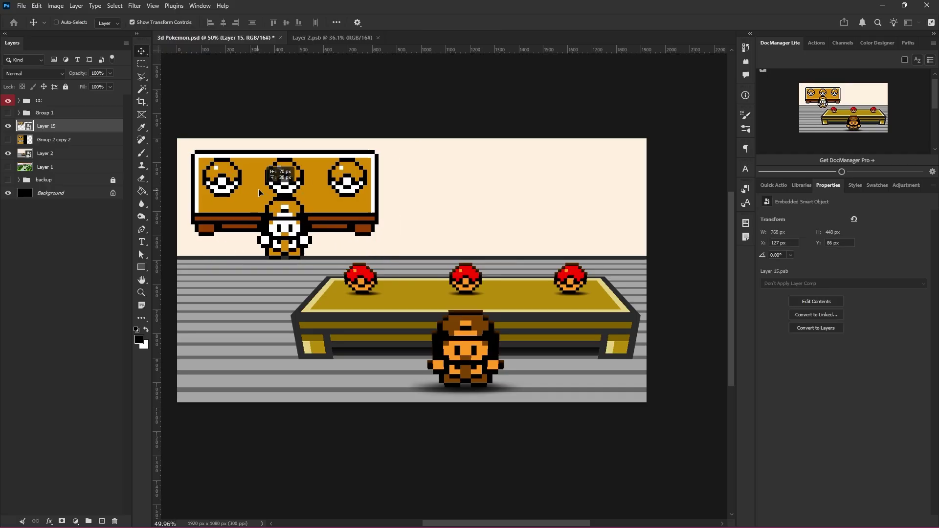
left_click_drag(275, 202, 259, 191)
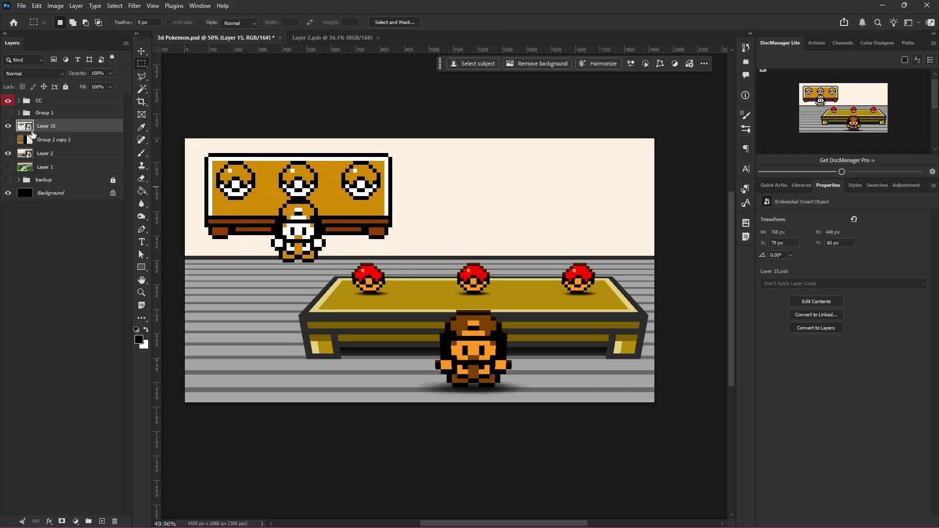
- Open the contents of the Layer 2 smart object and collapse the effects lists of Layer 19 and Layer 17
left_click(46, 139)
double_click(25, 154)
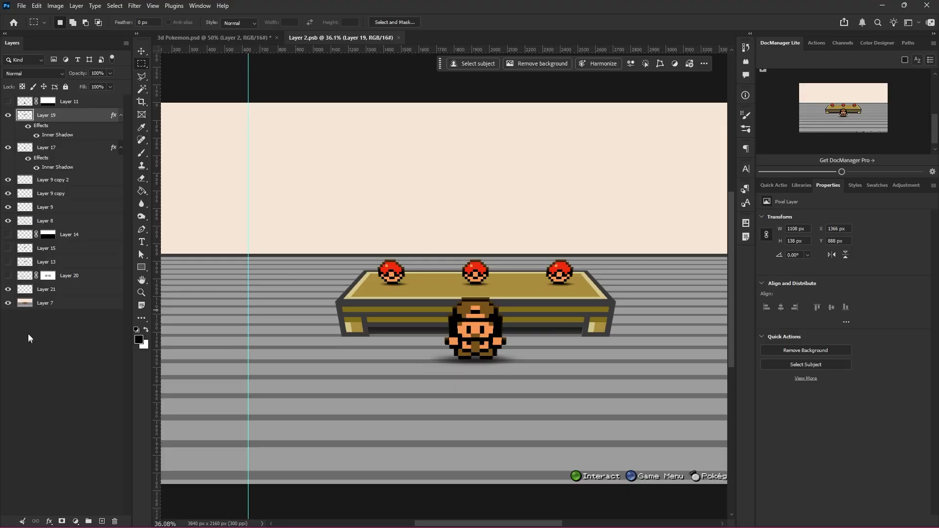
left_click(42, 305)
left_click(69, 115)
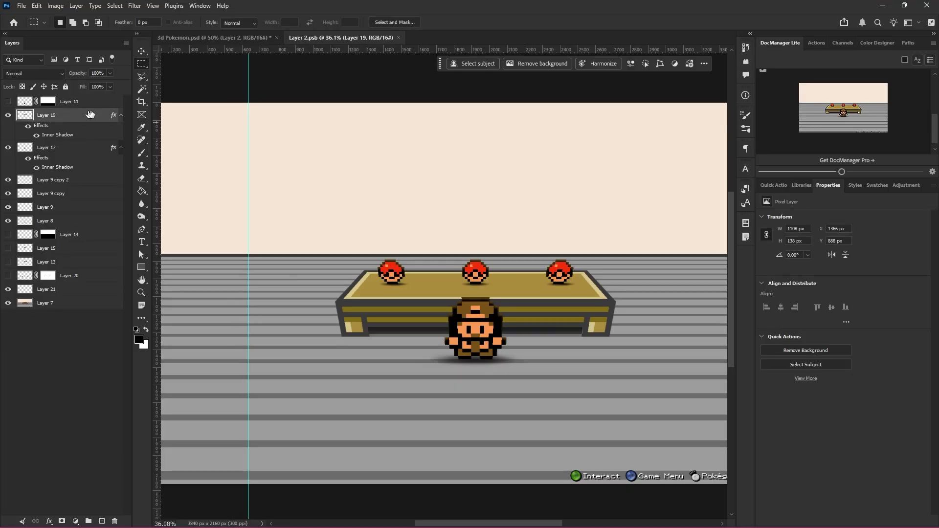
left_click(120, 115)
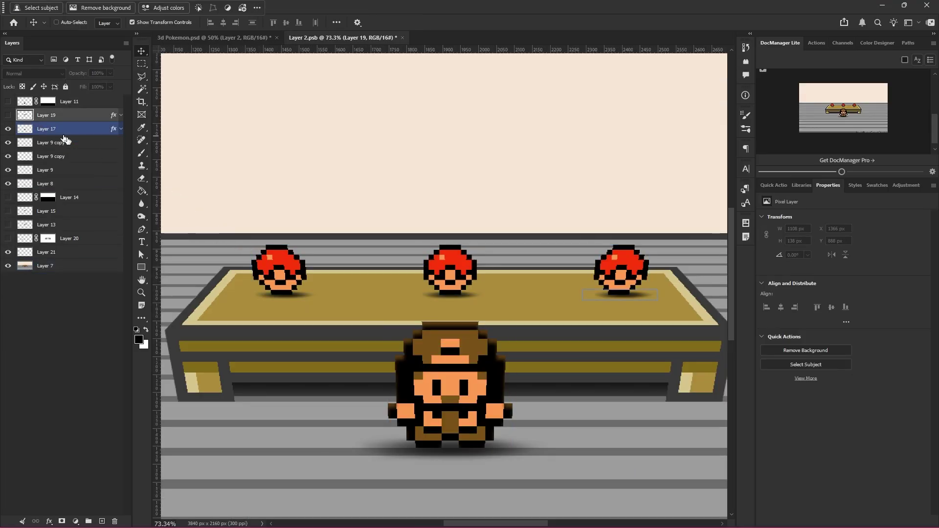
- Stretch a narrow strip copied from Layer 7 across the tabletop to cover the baked-in Poké balls, and place it beneath Layer 19
left_click(251, 214, "ctrl")
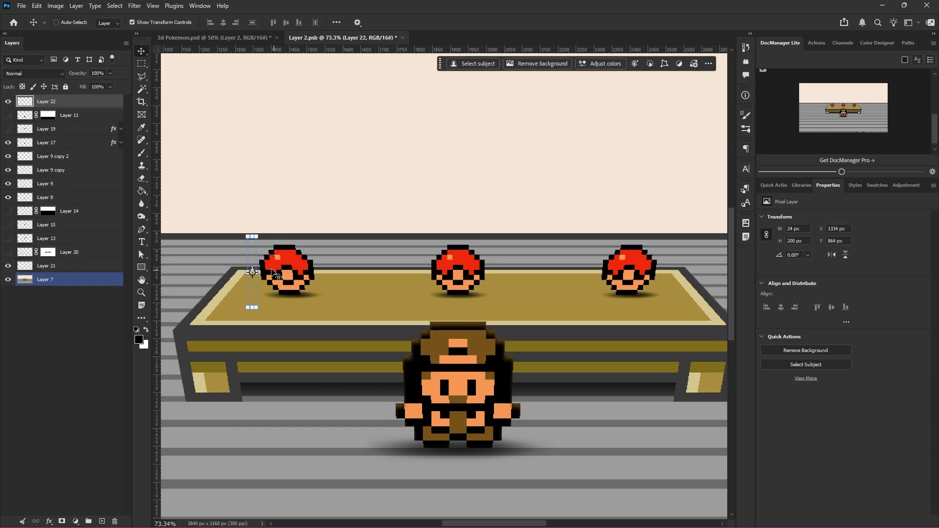
left_click_drag(259, 272, 673, 281)
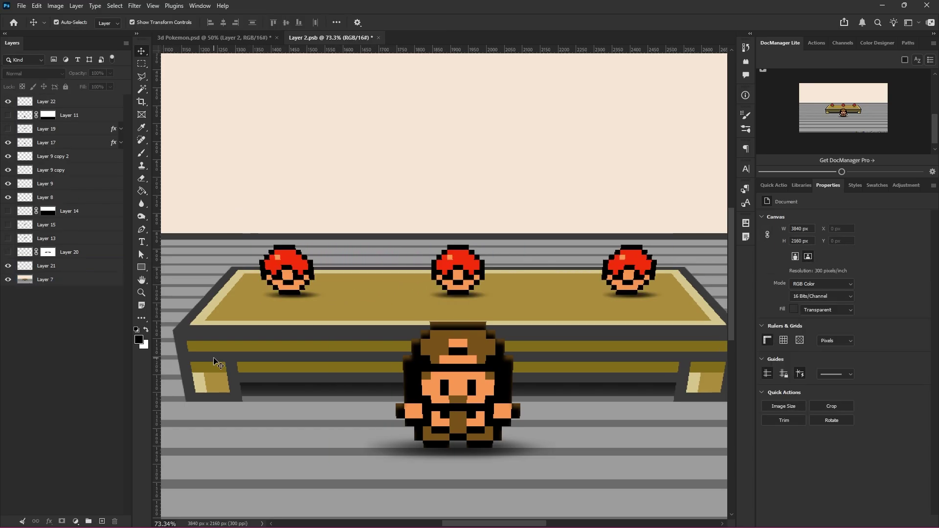
key("ctrl+shift+z")
key("ctrl+z")
key("ctrl+shift+z")
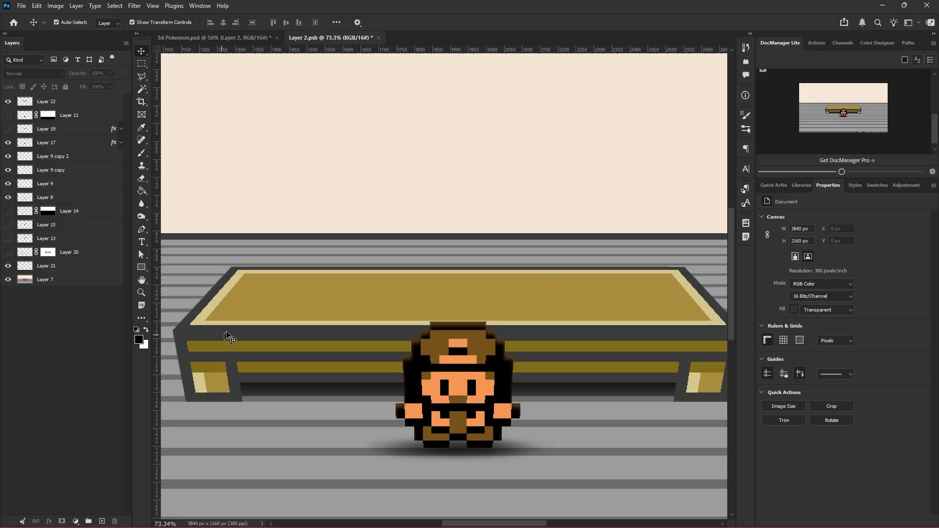
left_click(43, 142)
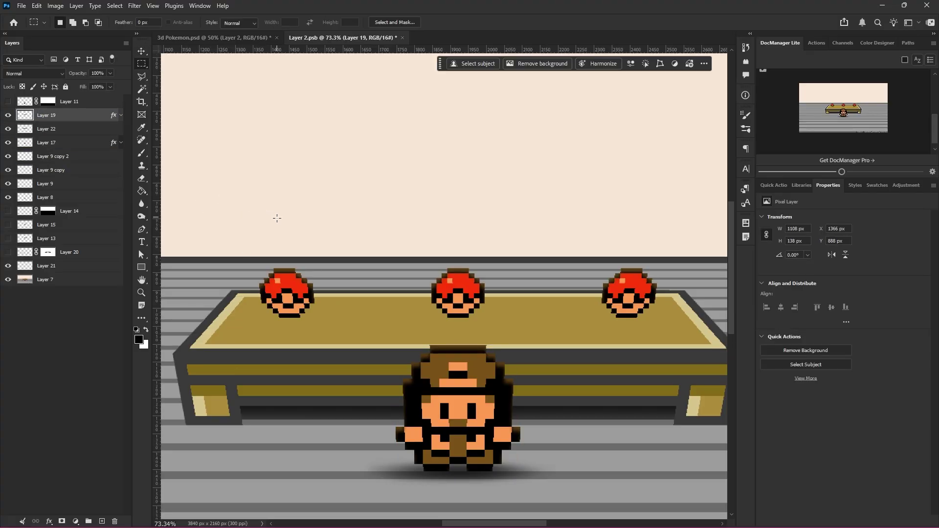
- Separate the left and middle Poké balls from Layer 19 onto their own layers
scroll(279, 245, "down", 3)
right_click(276, 268)
left_click(360, 358)
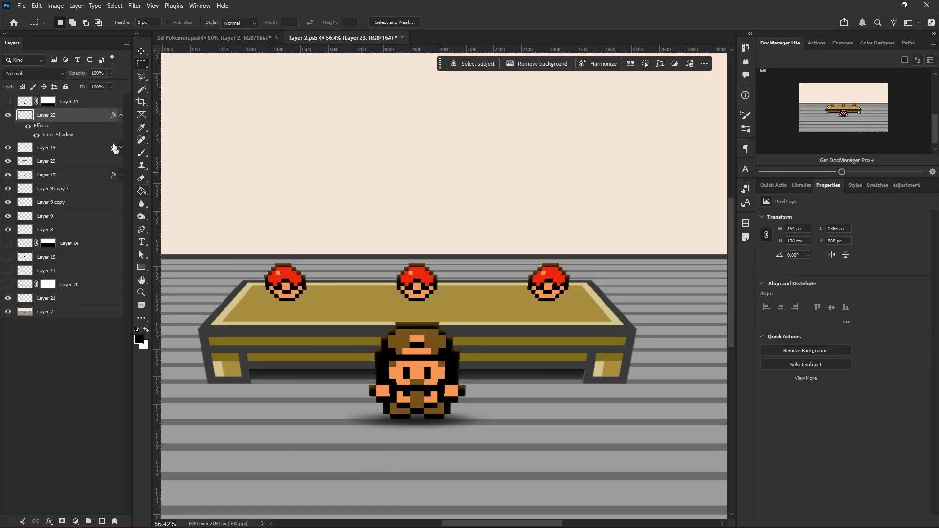
left_click(76, 150)
left_click_drag(347, 237, 456, 330)
key("ctrl+j")
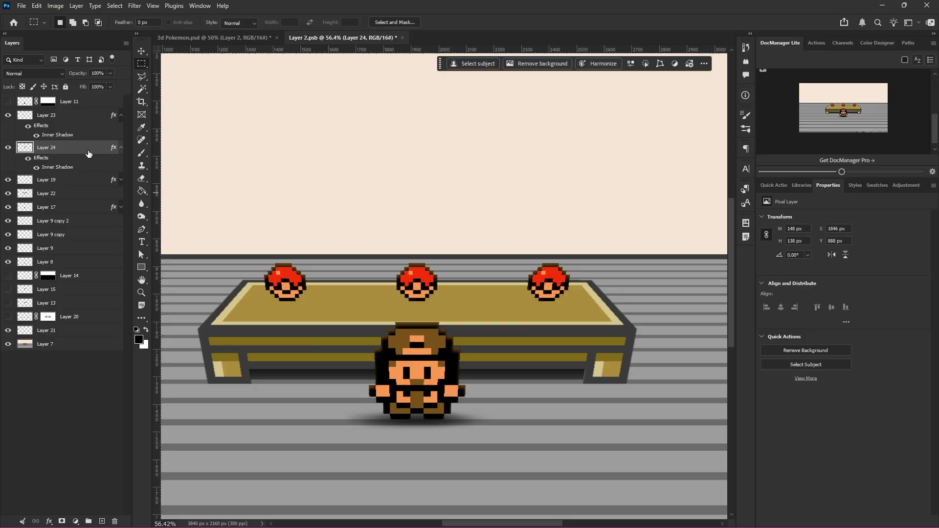
- Try scaling the three Poké ball layers together to 200%, and undo the scaling
left_click(65, 185)
left_click(49, 115, "shift")
key("ctrl+t")
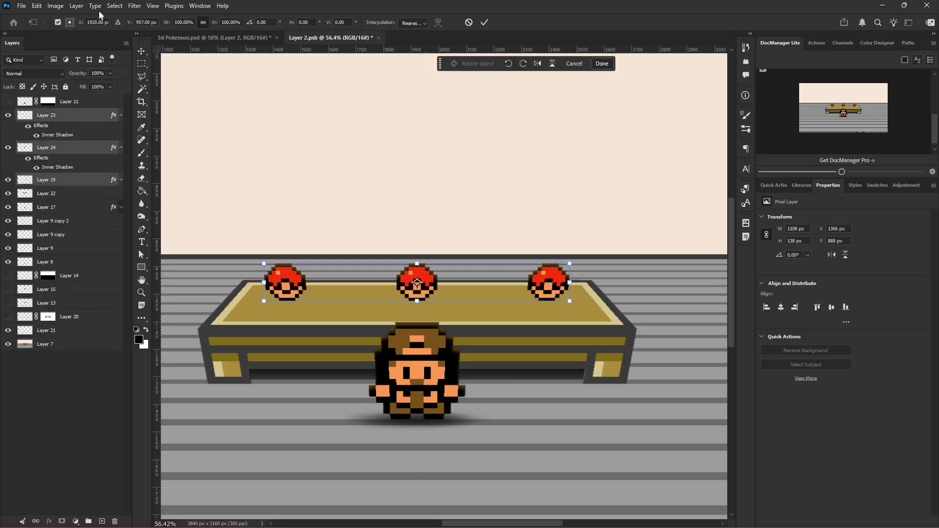
type("200")
key("Return")
key("Return")
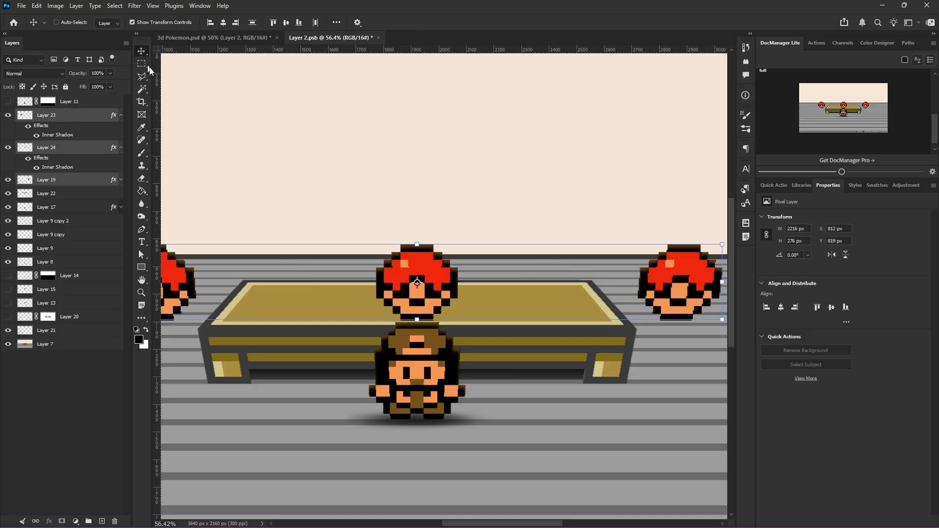
key("ctrl+z")
- Scale the three Poké ball layers together to 150%
key("ctrl+t")
left_click(180, 22)
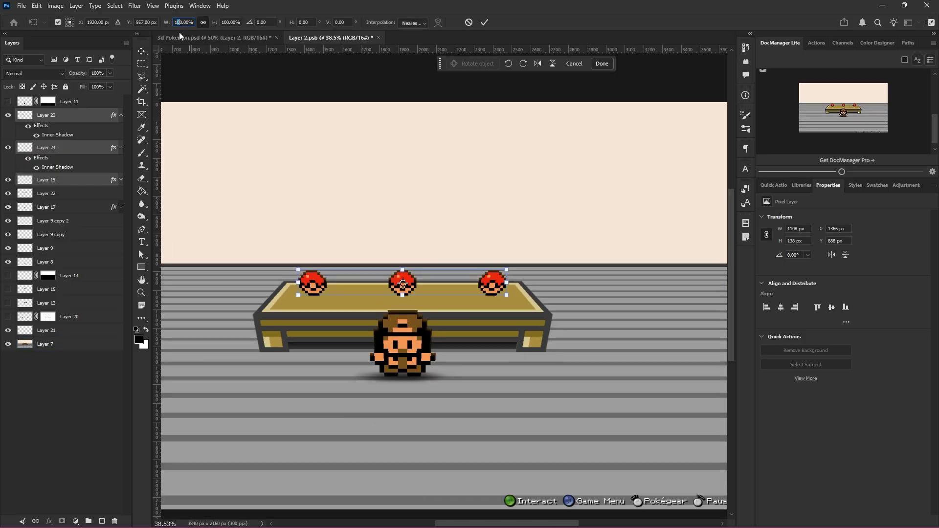
key("BackSpace")
type("6")
key("BackSpace")
type("5")
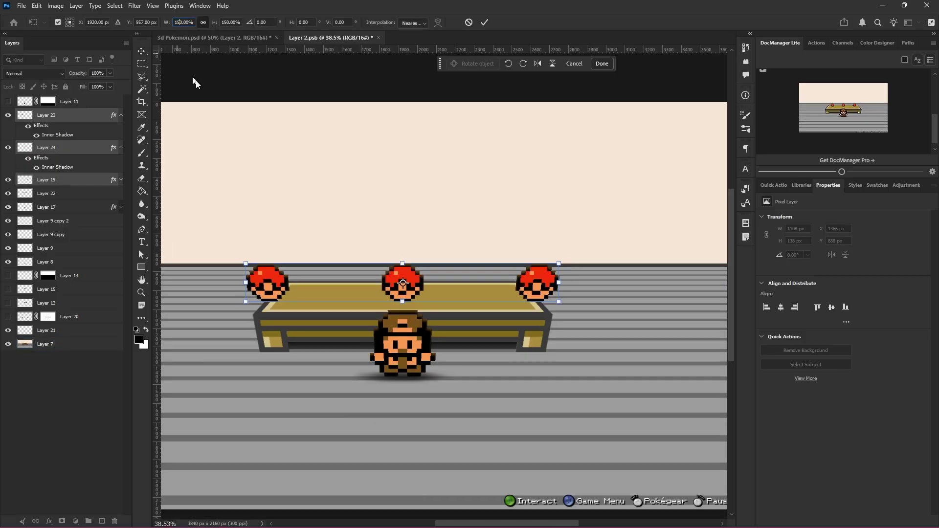
key("Return")
key("Return")
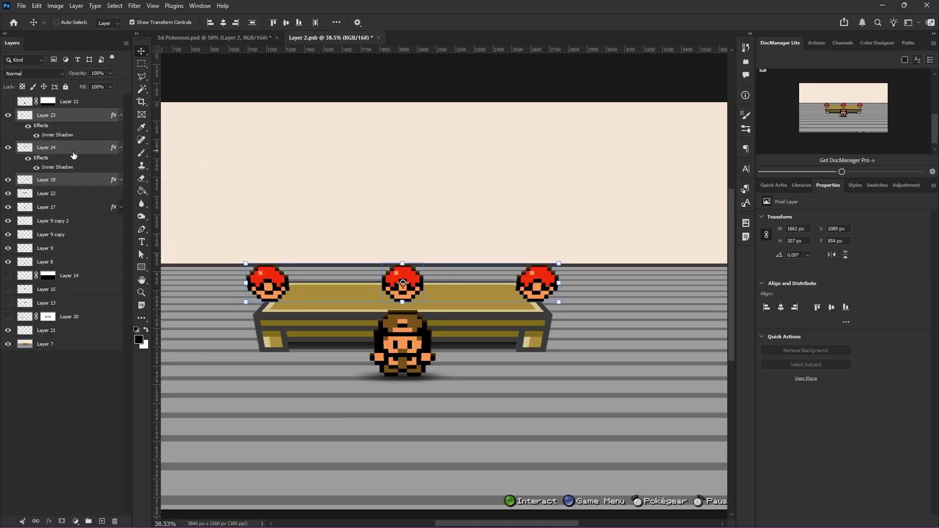
- Move the outer enlarged Poké balls inward onto the tabletop, and raise the three Layer 9 shadow layers above the ball layers
left_click(73, 155)
scroll(288, 225, "up", 3)
key("ctrl")
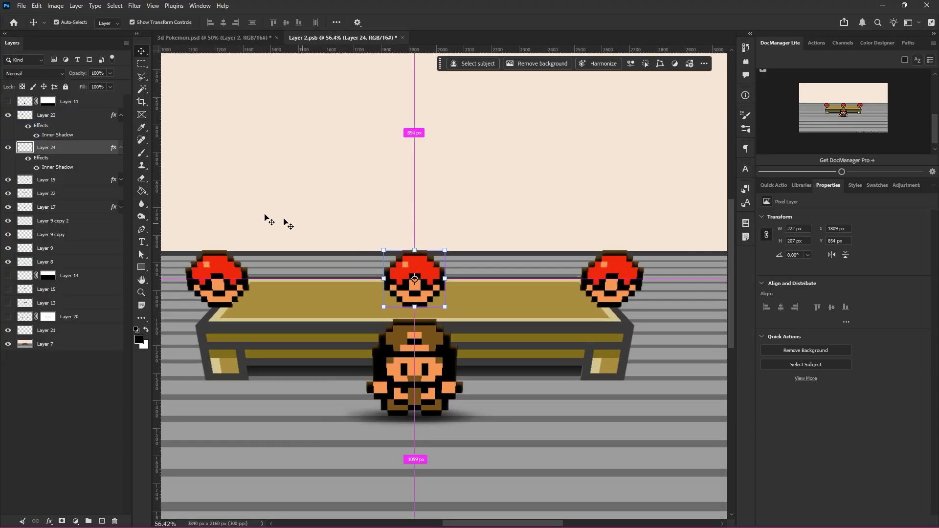
left_click(611, 279, "ctrl")
left_click_drag(568, 208, 472, 193)
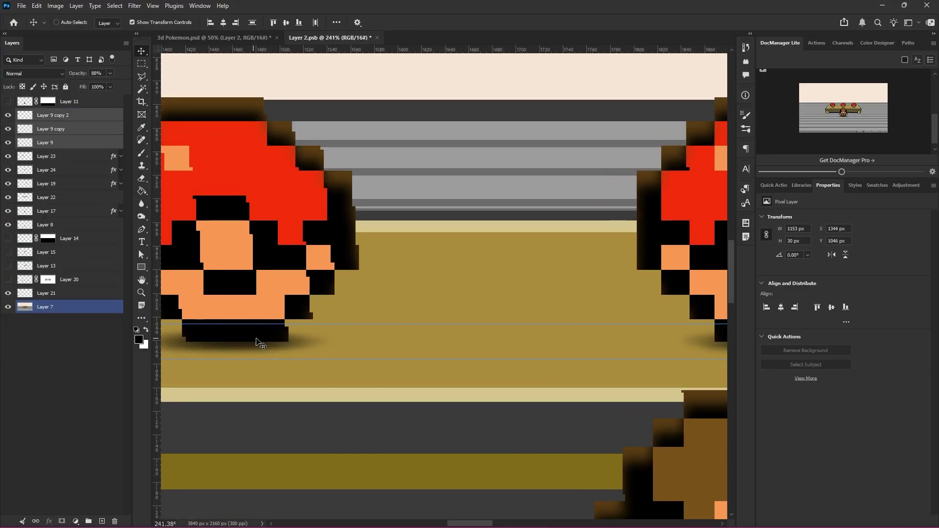
- Align the Layer 9 shadows under the Poké balls and distribute the three ball layers evenly across the table
left_click_drag(256, 339, 269, 340)
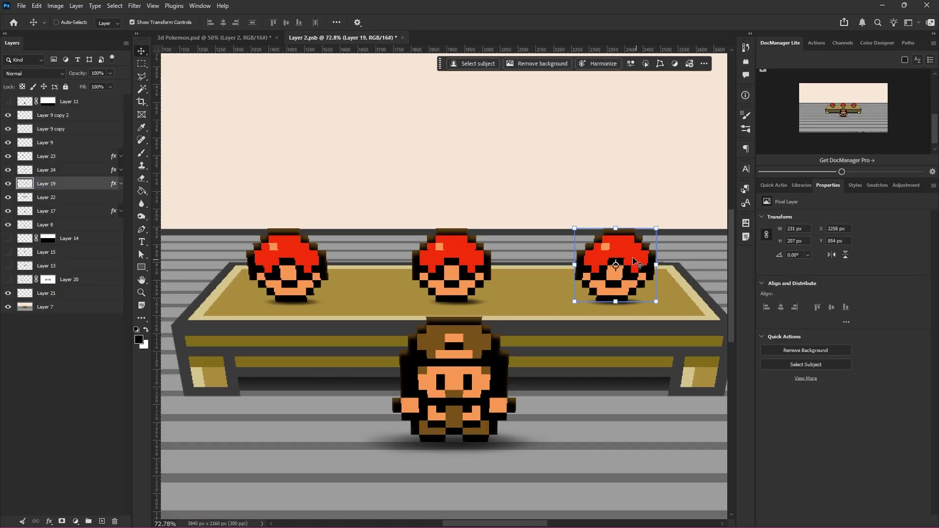
left_click_drag(634, 259, 652, 256)
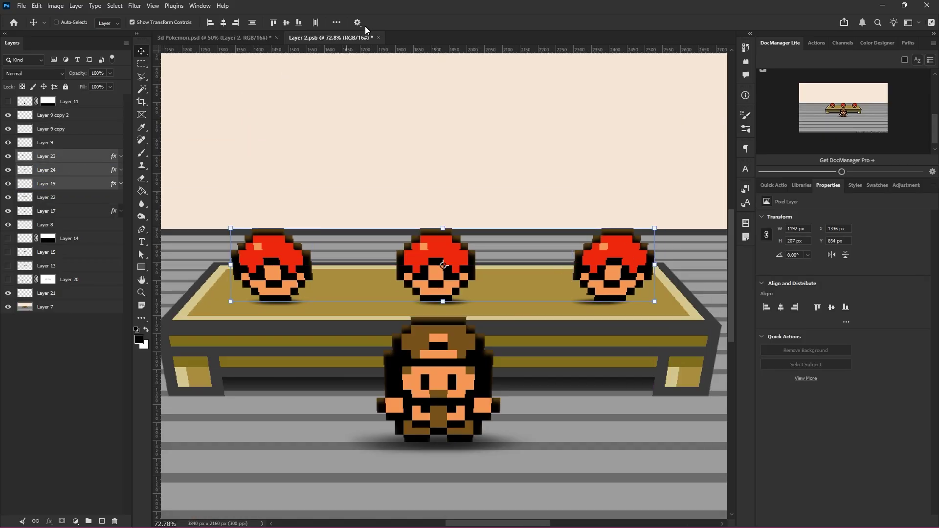
left_click(336, 22)
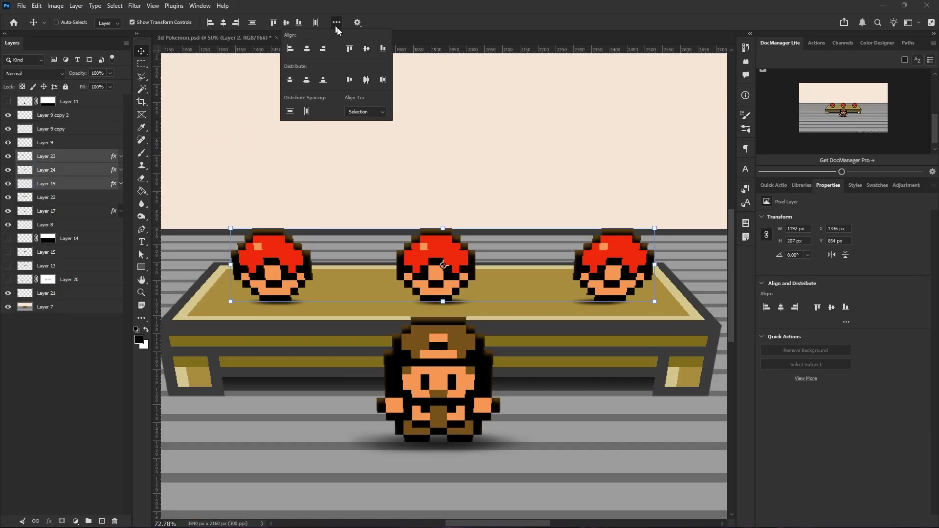
left_click(367, 85)
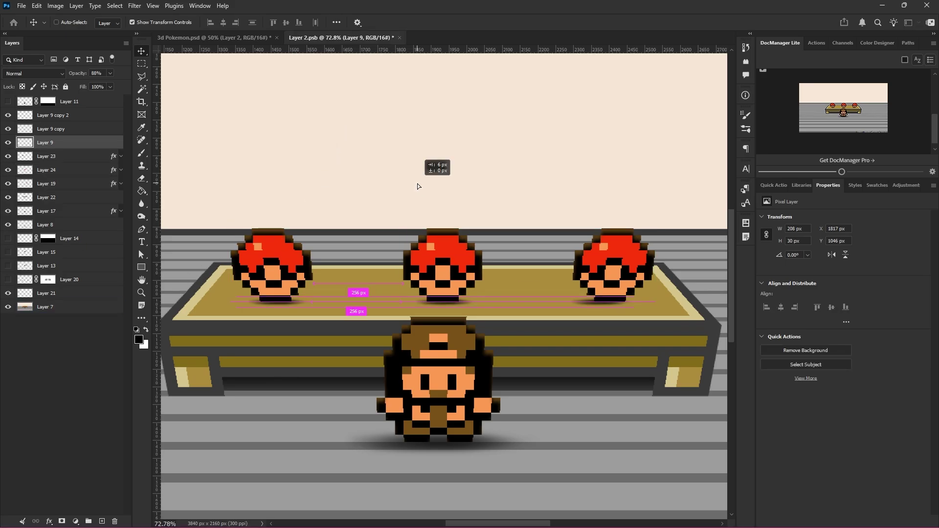
left_click_drag(418, 186, 418, 183)
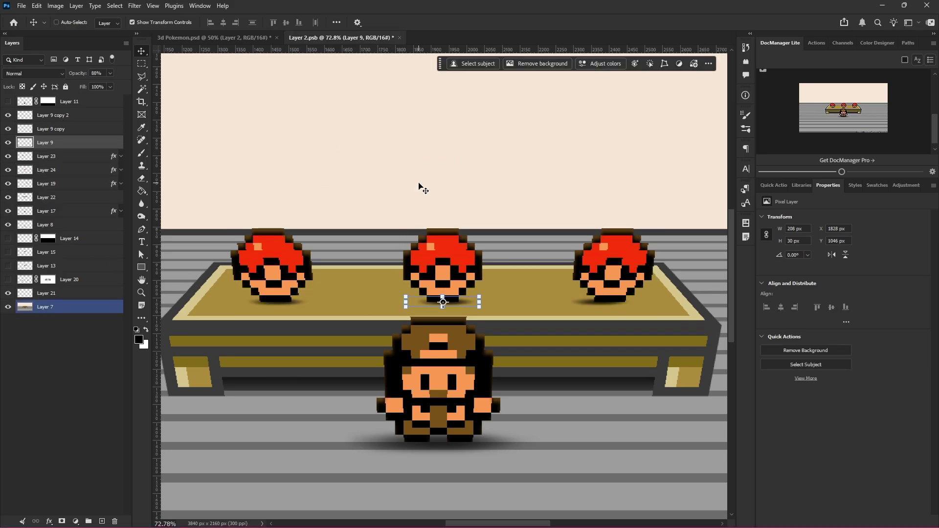
key("ctrl+z")
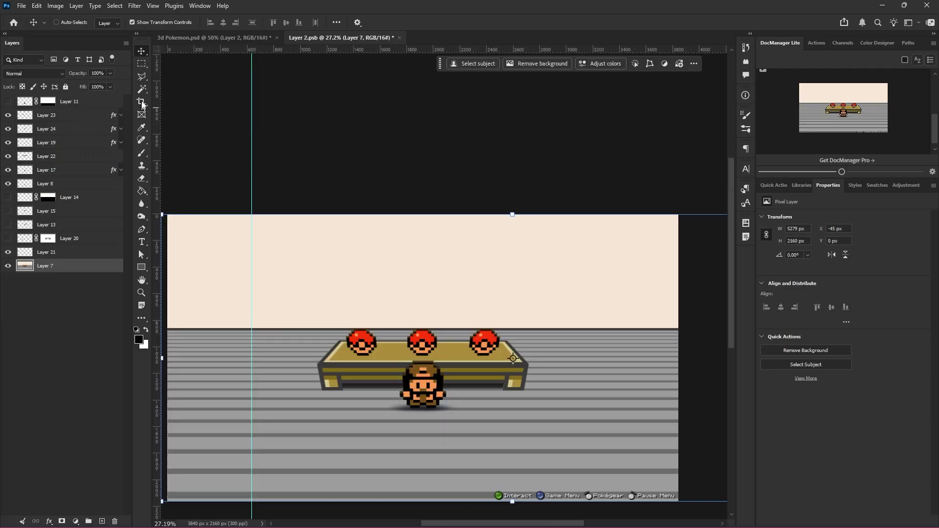
- On Layer 7, select the wall across the full canvas width, about 3840 × 875 px, down through the dark band behind the table
left_click(142, 63)
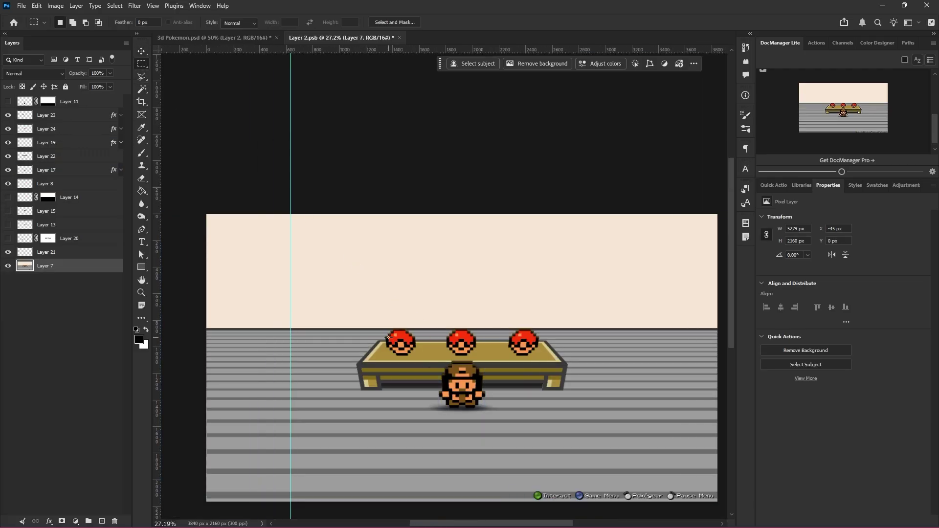
scroll(390, 345, "down", 3)
scroll(393, 353, "left", 3)
scroll(342, 314, "up", 3)
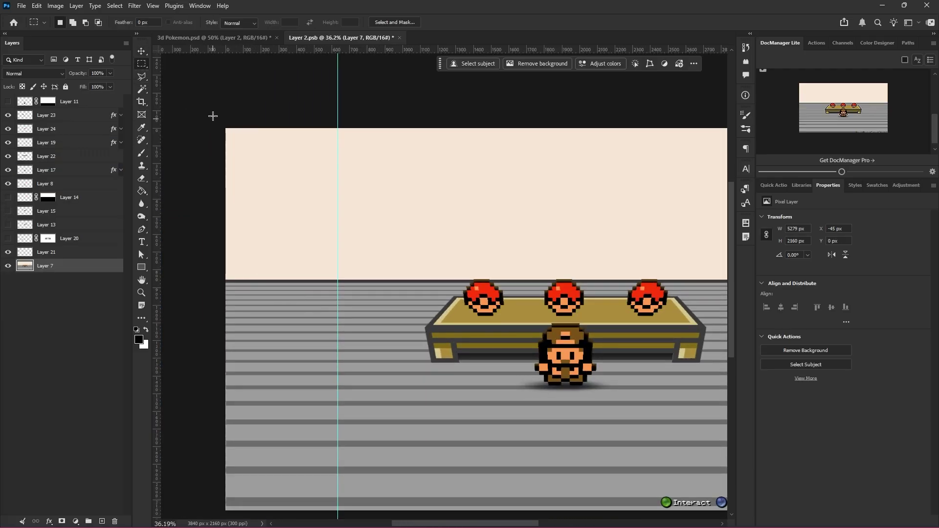
left_click_drag(212, 116, 680, 279)
scroll(264, 281, "up", 10)
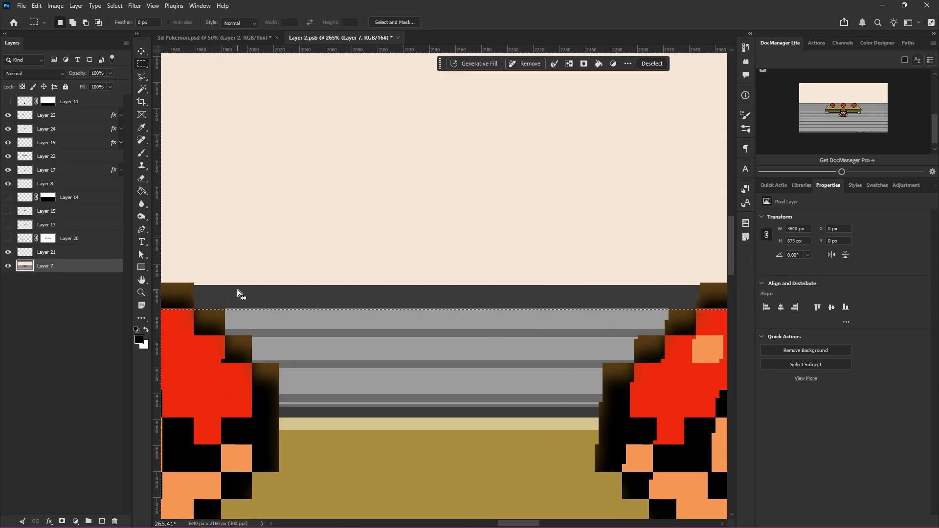
key("Up")
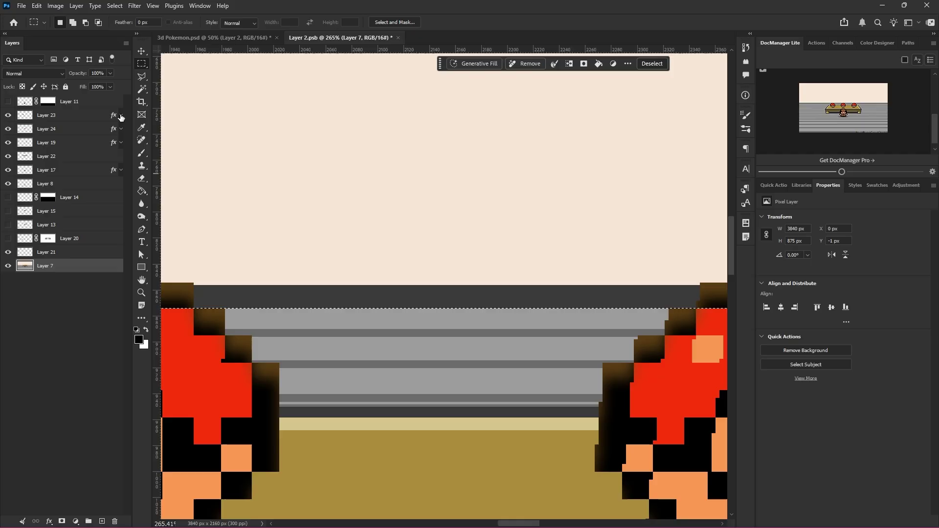
- Sample the cream wall colour and fill the selected wall area with it on a new layer above Layer 7
left_click(141, 127)
left_click(268, 157)
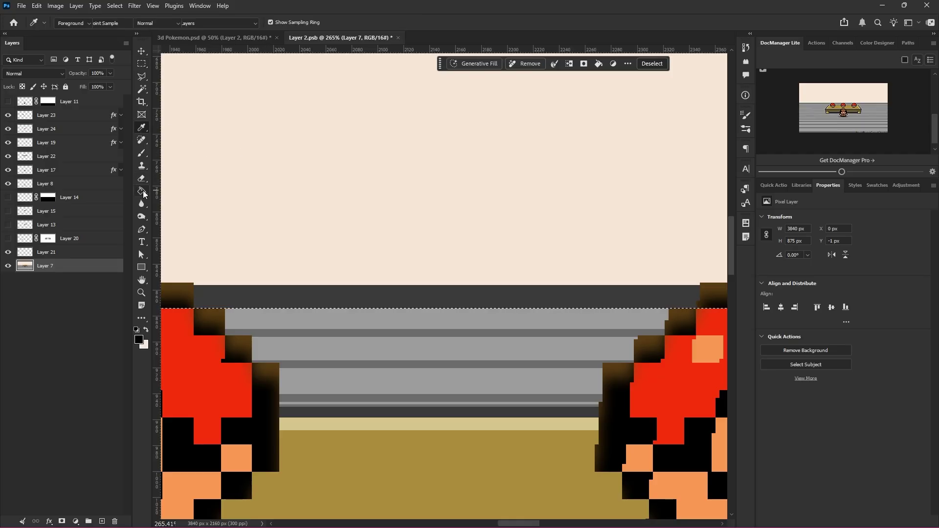
left_click(141, 191)
left_click(101, 521)
left_click(324, 221)
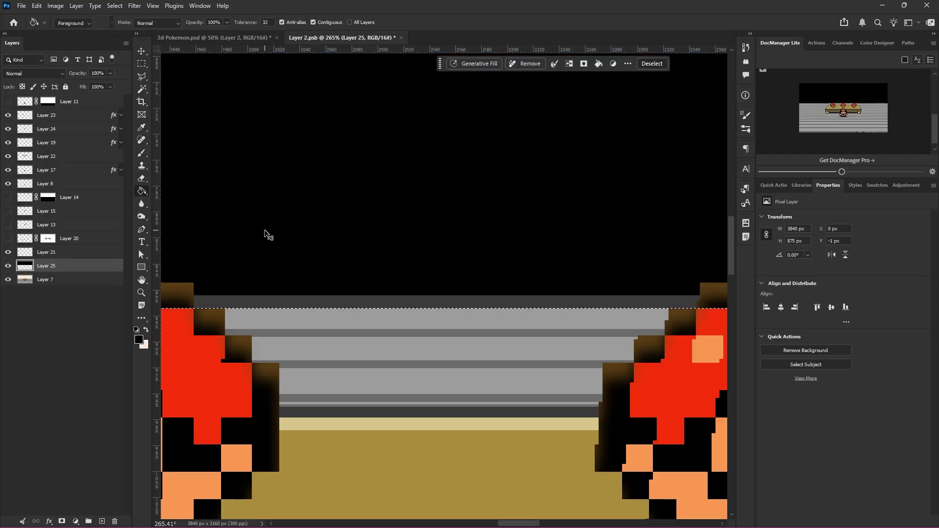
key("ctrl+BackSpace")
key("x")
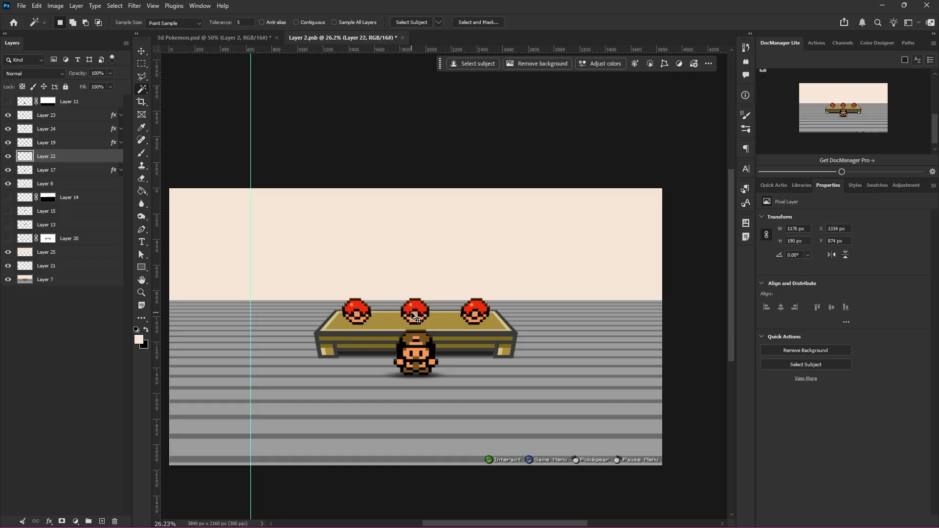
- Create a new layer above Layer 23 for the Poké ball shadows and choose the Brush tool
scroll(413, 317, "up", 1)
scroll(412, 317, "down", 1)
scroll(411, 345, "up", 6)
left_click(78, 115)
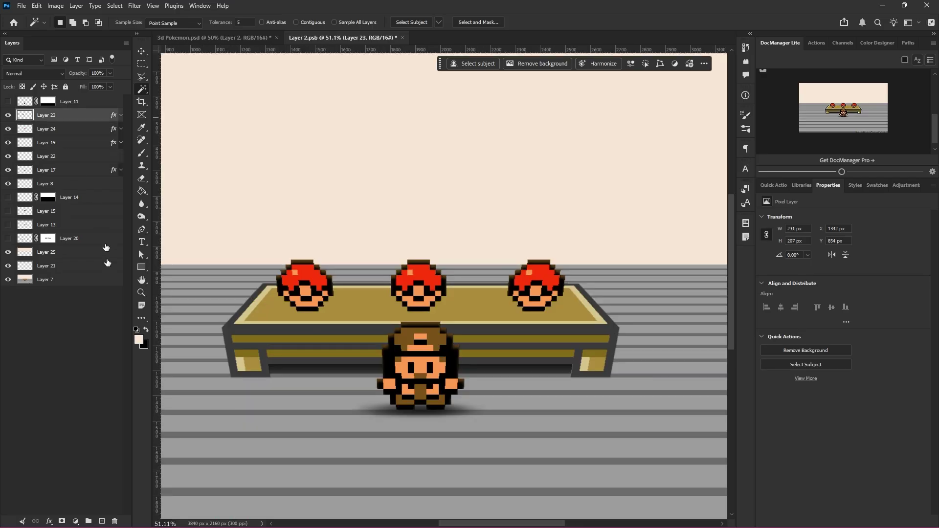
left_click(102, 521)
key("b")
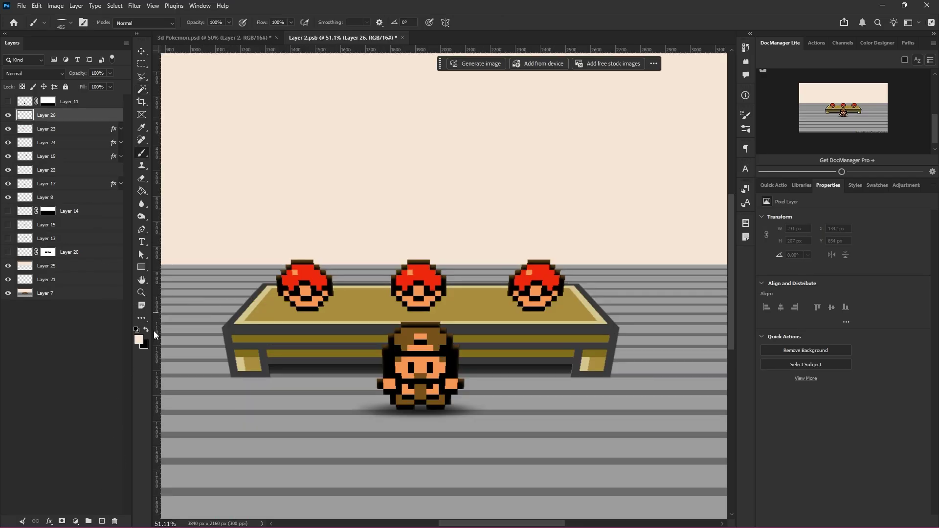
scroll(300, 311, "up", 1)
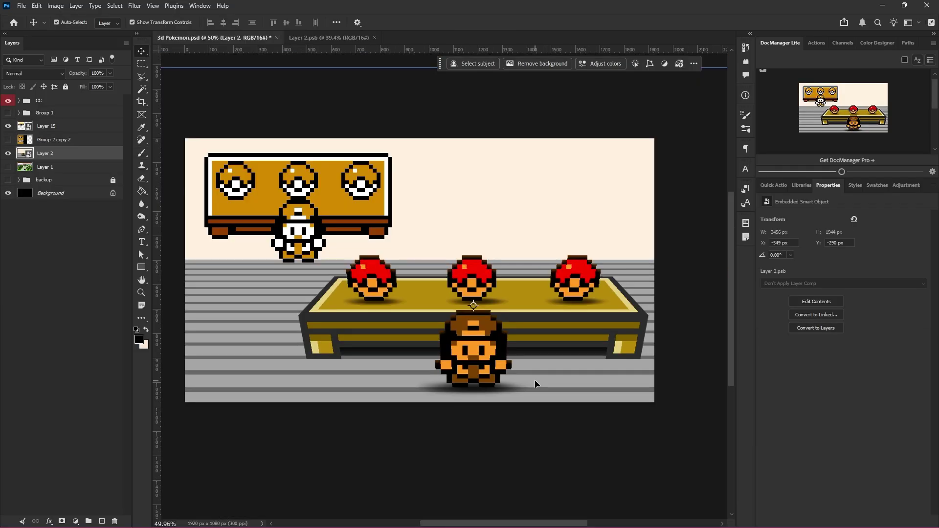
- Examine the Poké balls and their shadows in 3d Pokemon.psd against the reference artwork
key("ctrl+shift+z")
scroll(535, 384, "down", 3)
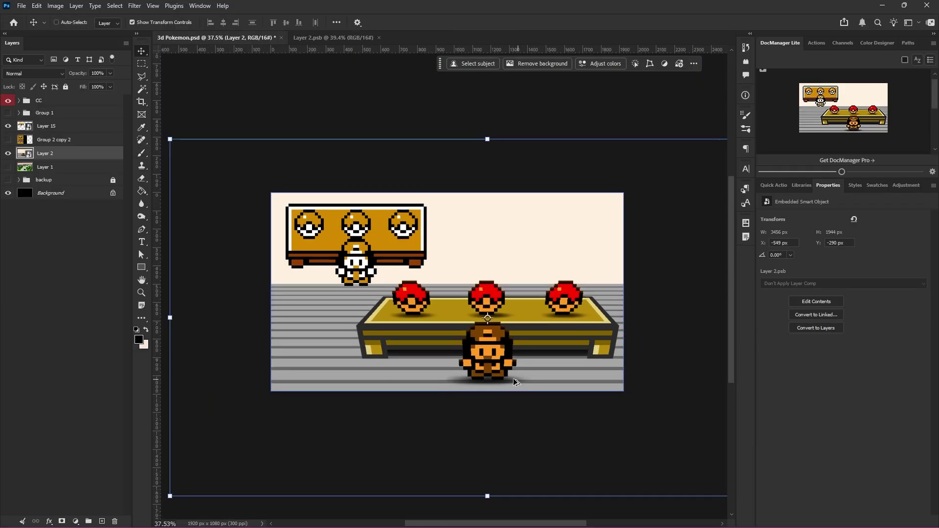
scroll(513, 381, "up", 2)
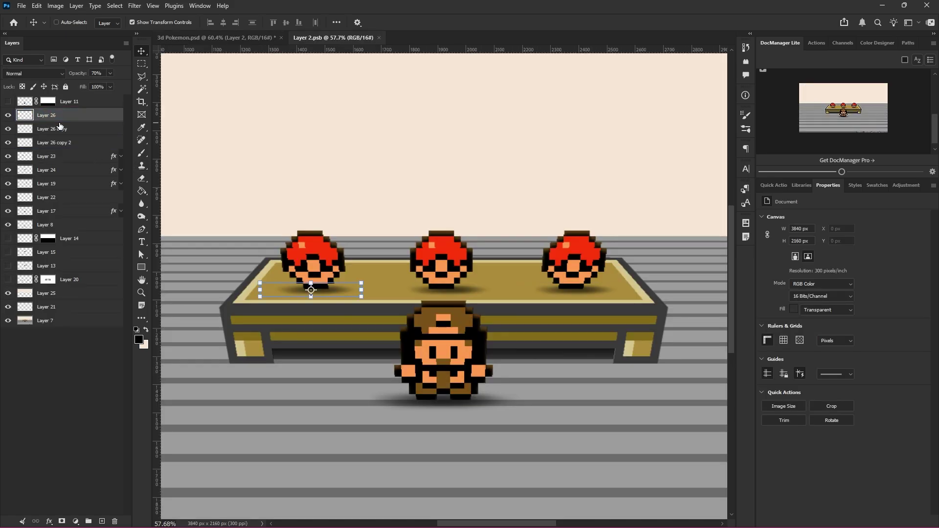
- Shift the Layer 26 copy shadow slightly left so it is centred under the middle Poké ball
left_click(61, 128)
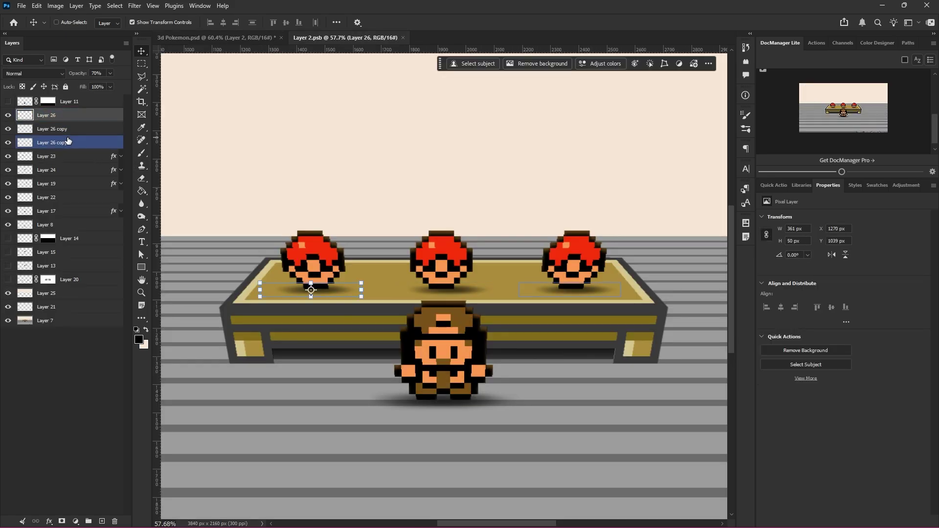
left_click(59, 117)
left_click(65, 158)
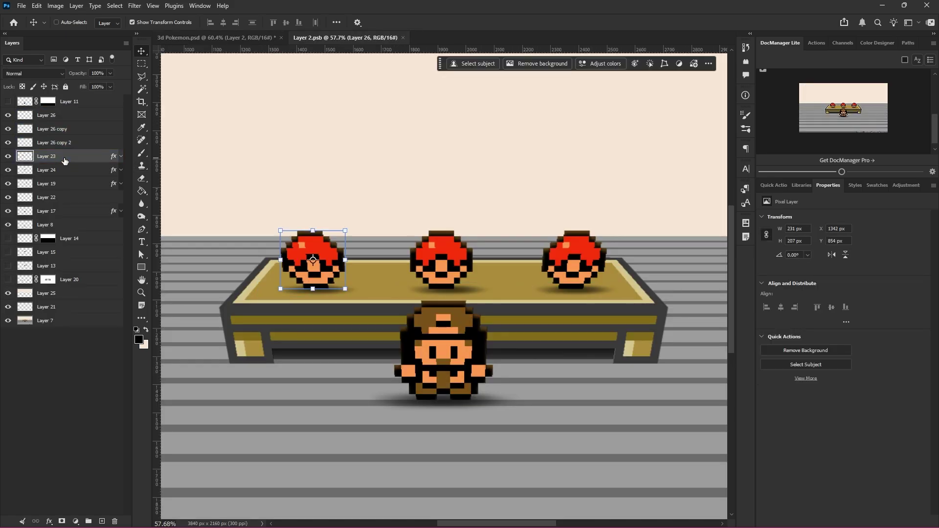
scroll(333, 257, "up", 1)
scroll(381, 282, "up", 5)
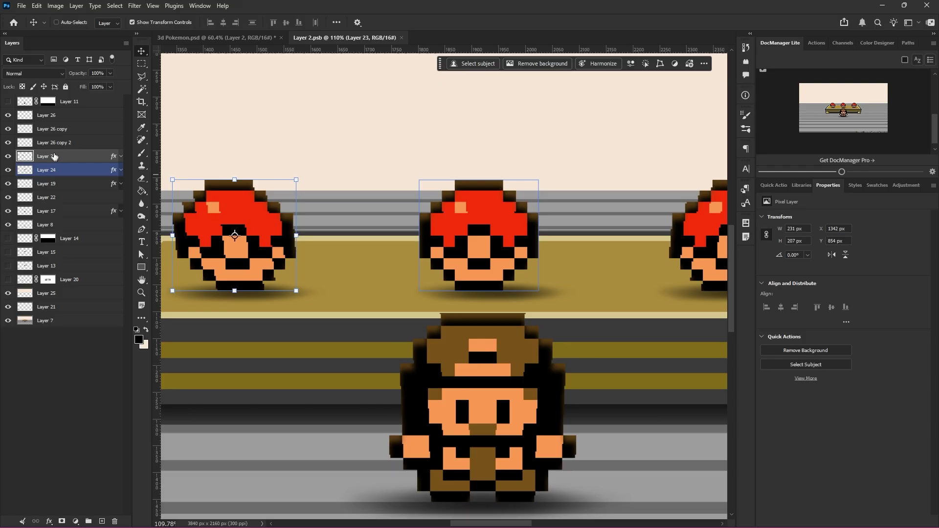
left_click(54, 143)
left_click(53, 128)
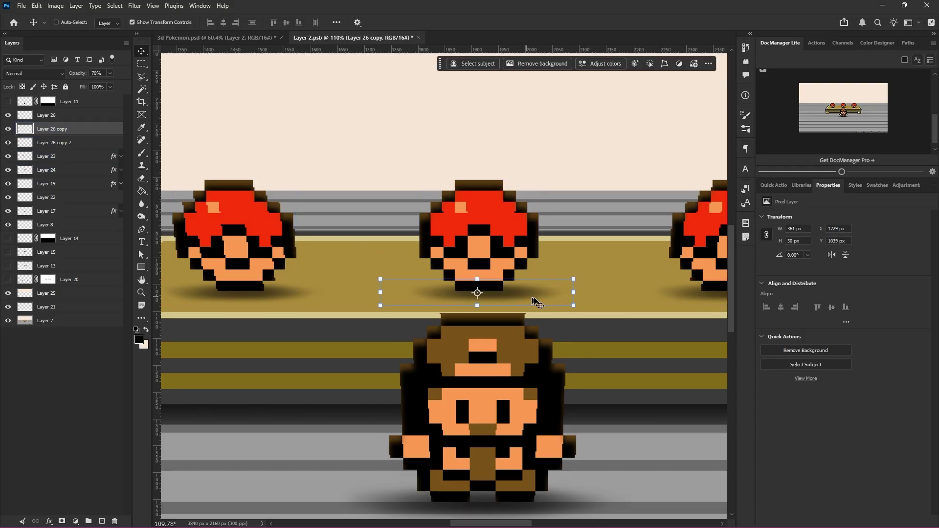
left_click(102, 407)
scroll(431, 394, "down", 12)
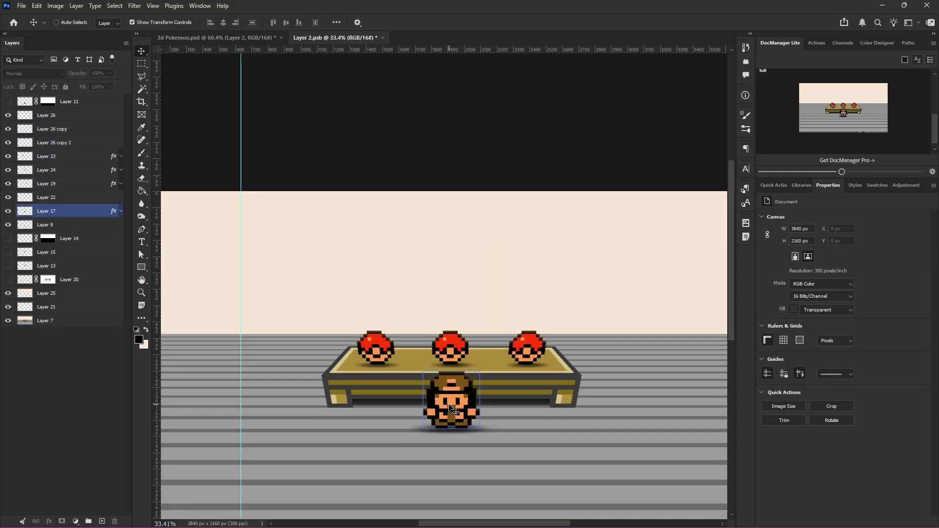
- Save the Layer 2.psb contents and return to 3d Pokemon.psd with the whole scene in view
key("ctrl+s")
key("ctrl+Tab")
left_click(107, 321)
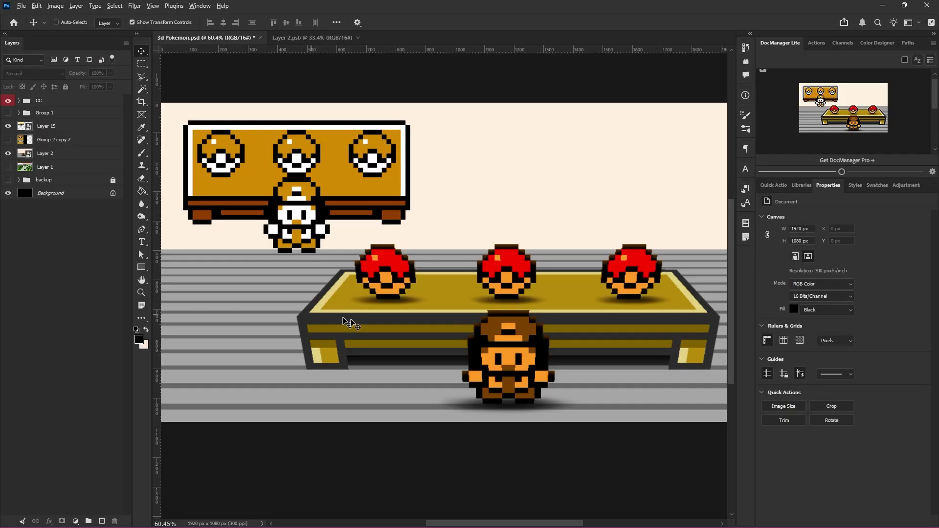
scroll(388, 339, "down", 4)
scroll(387, 338, "left", 1)
scroll(390, 348, "up", 1)
- Expand the CC group and compare the scene with and without the Soft Light adjustment
left_click(18, 100)
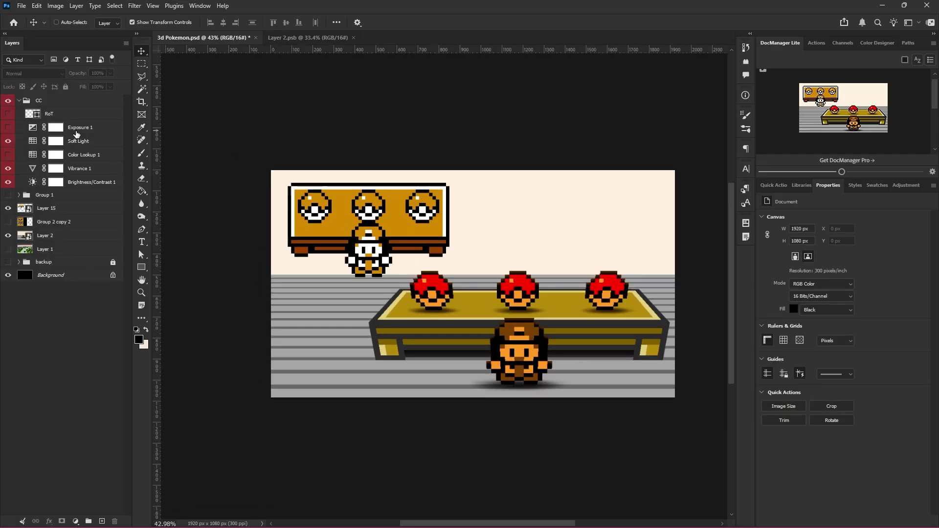
left_click(81, 140)
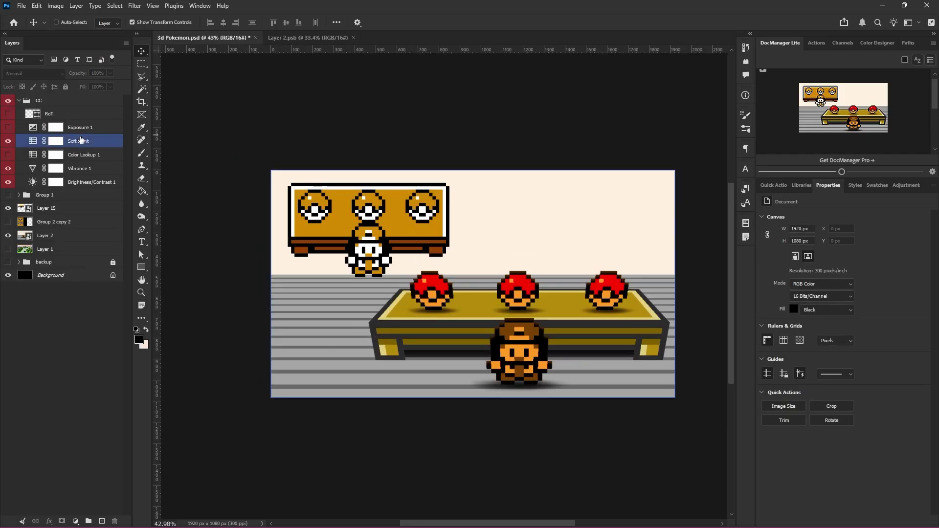
left_click(11, 141)
left_click(11, 141)
left_click(11, 141)
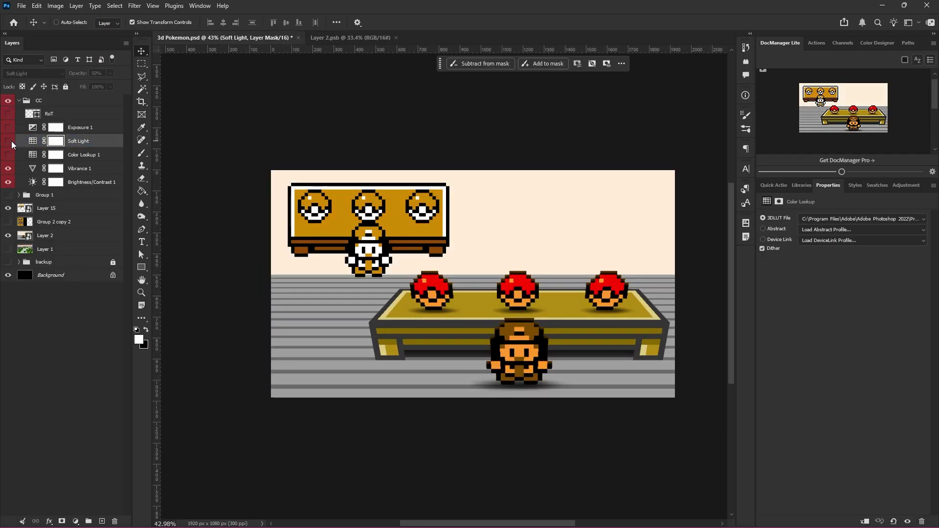
left_click(12, 142)
left_click(12, 142)
left_click(12, 142)
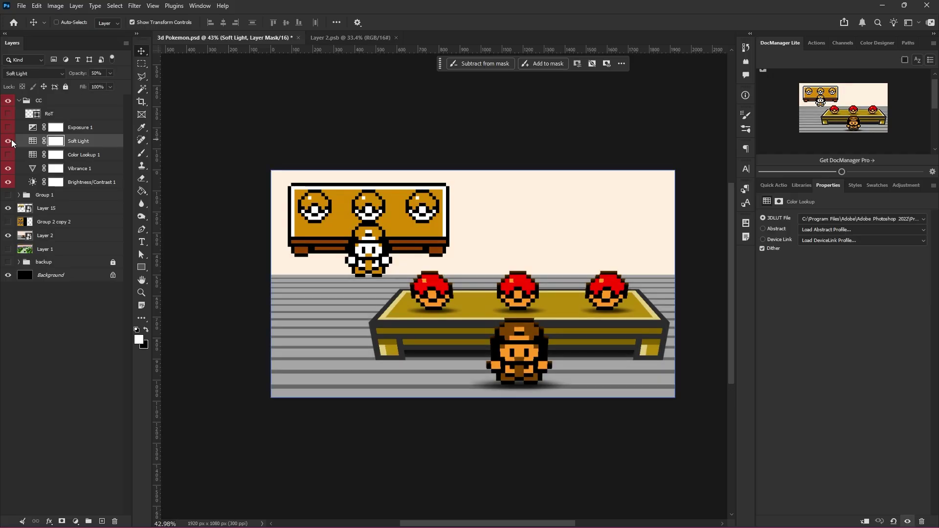
left_click(12, 141)
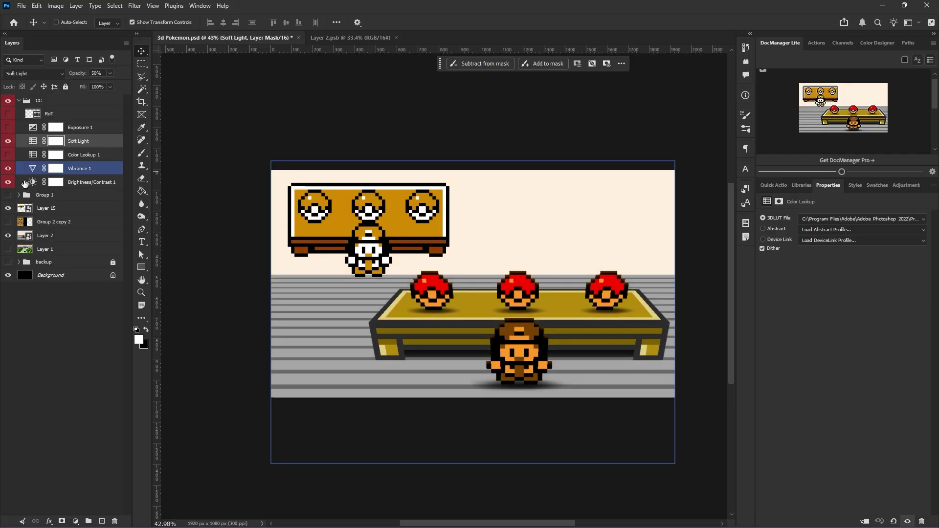
- Hide the Vibrance 1 adjustment in the CC group
left_click(64, 166)
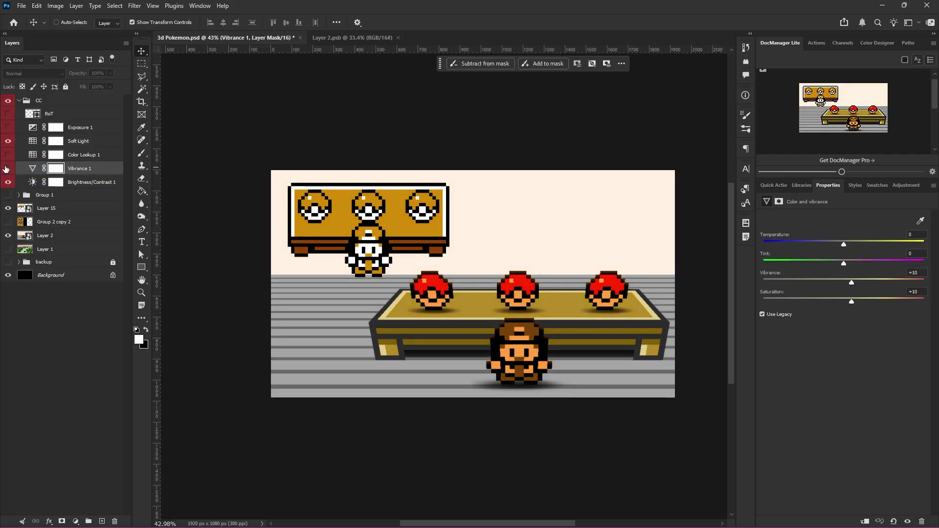
left_click(6, 167)
left_click(6, 167)
- Raise the contrast of the Brightness/Contrast 1 adjustment to a little over 22
left_click(33, 183)
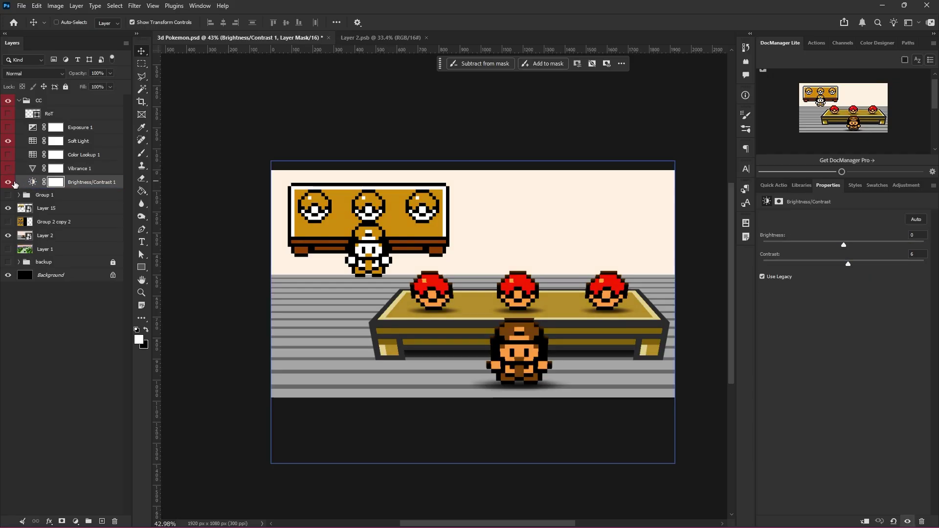
left_click(32, 182)
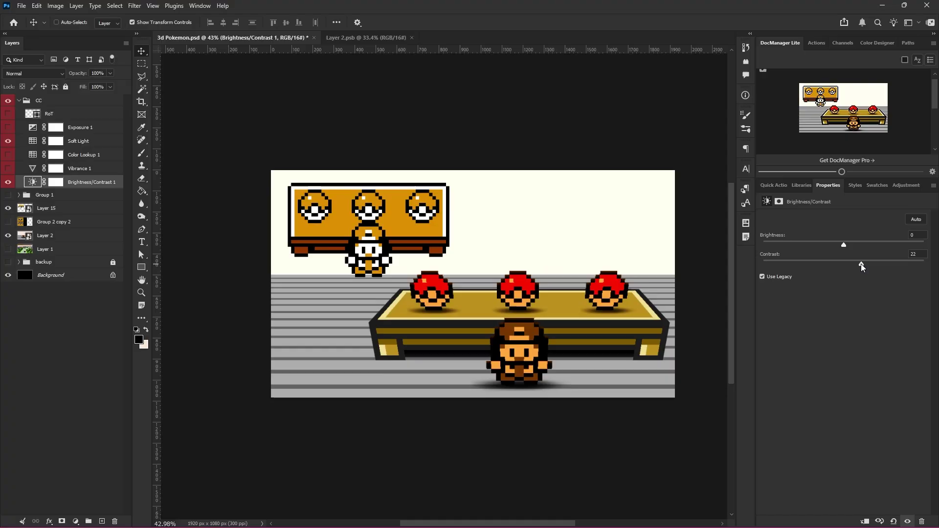
left_click_drag(861, 264, 864, 264)
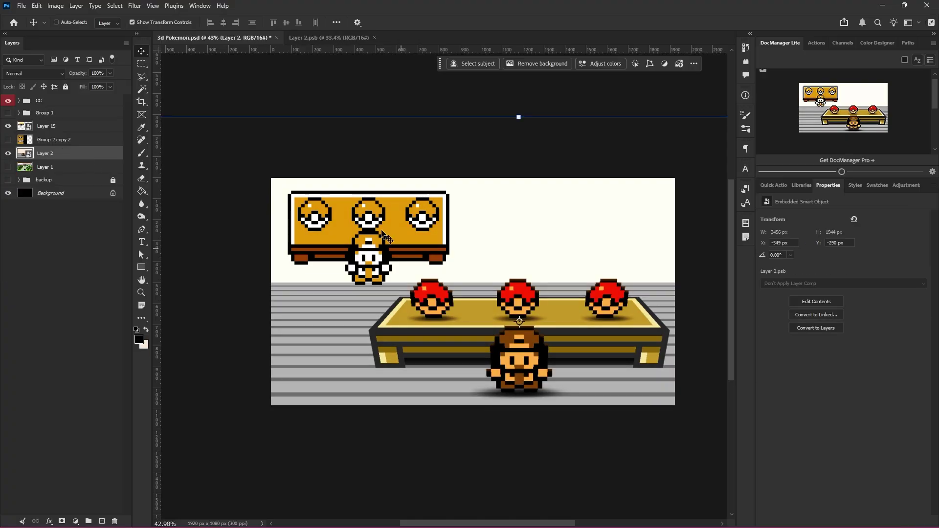
- Try nudging Layer 2 down 20 px in the scene, and move it back to its earlier position
key("shift+Down")
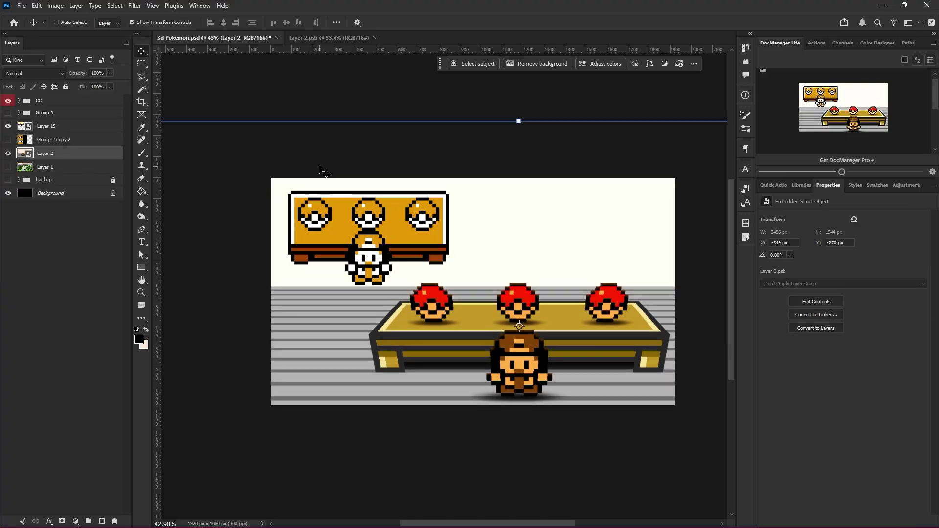
key("shift+Left")
key("shift+Up")
key("shift+Right")
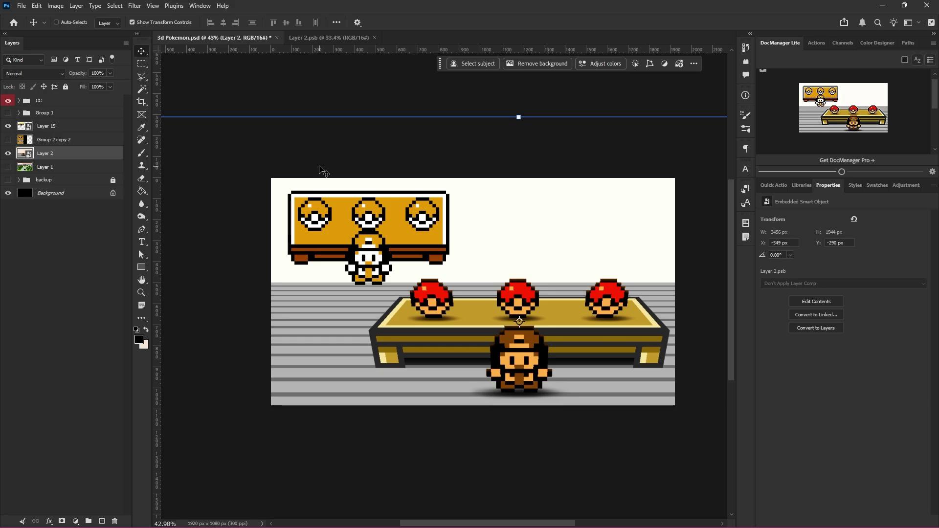
- Nudge Layer 2 by 10 px left and 10 px down to X -559 px and Y -280 px
key("shift+Left")
key("shift+Left")
key("shift+Down")
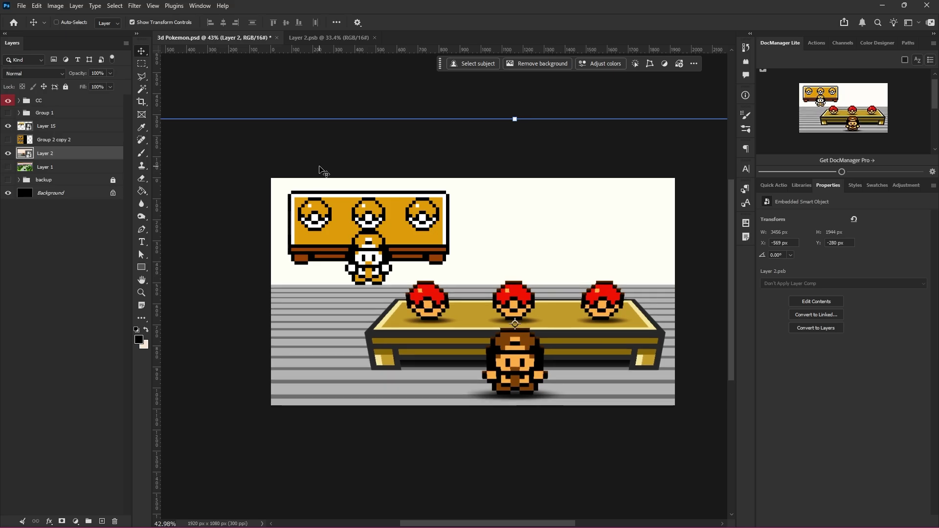
key("shift+Right")
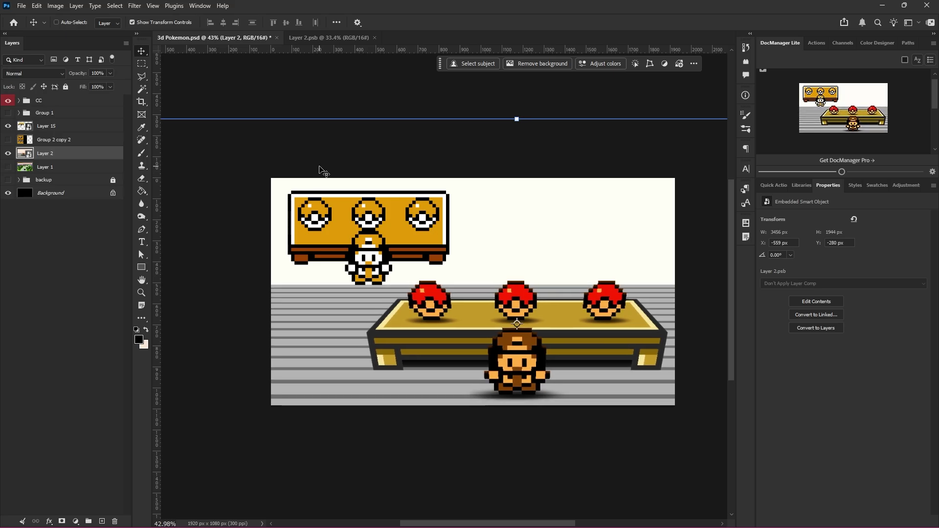
key("shift+Left")
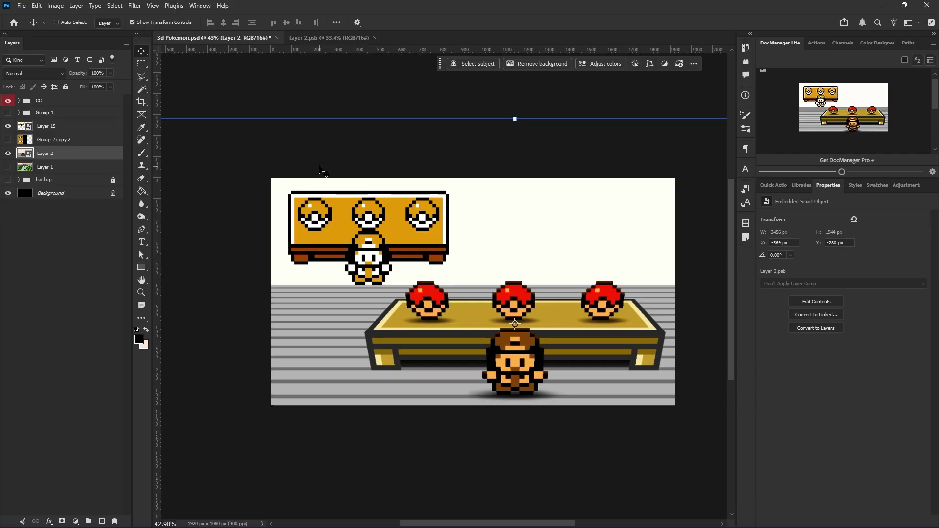
key("shift+Right")
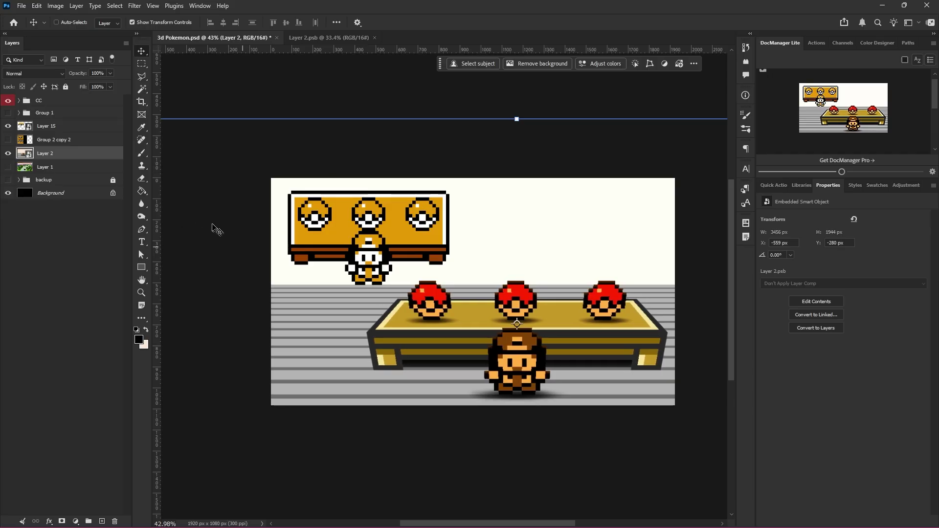
- Place the curved red arrow graphic on the wall, flipped, scaled to about 9.3% and rotated 108° to point from the small table towards the large one
left_click(46, 126)
scroll(455, 289, "up", 2)
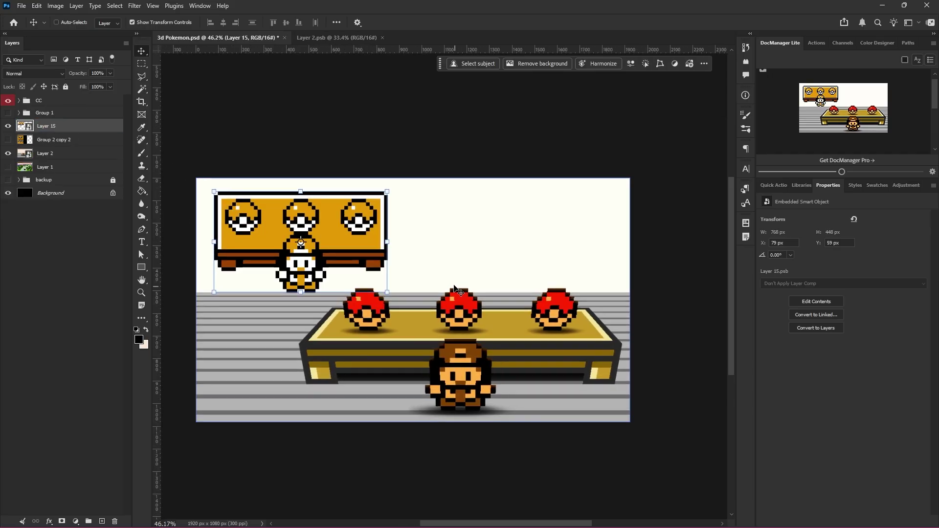
scroll(433, 300, "left", 1)
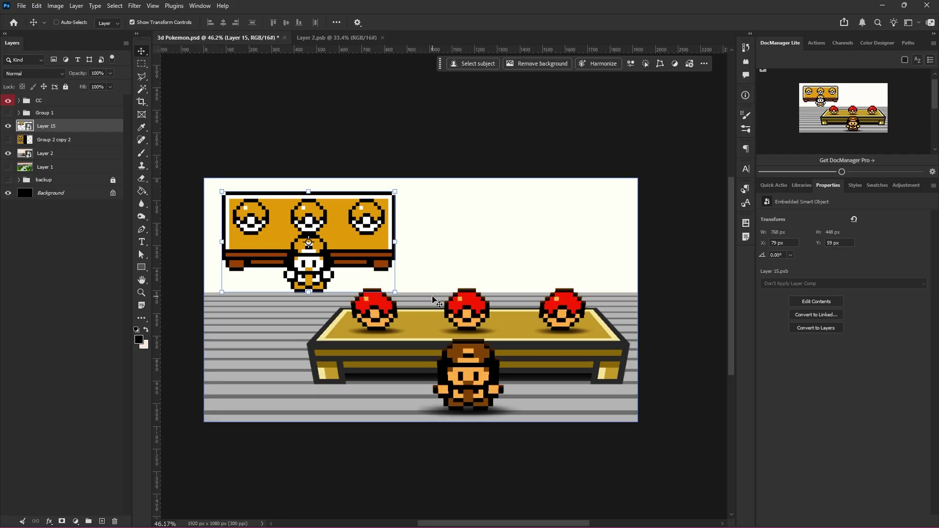
scroll(302, 270, "up", 1)
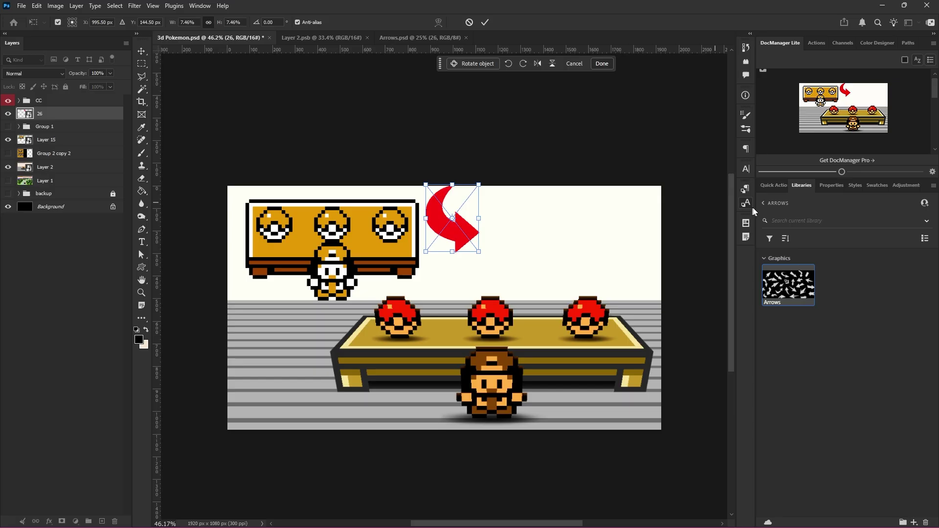
left_click(832, 187)
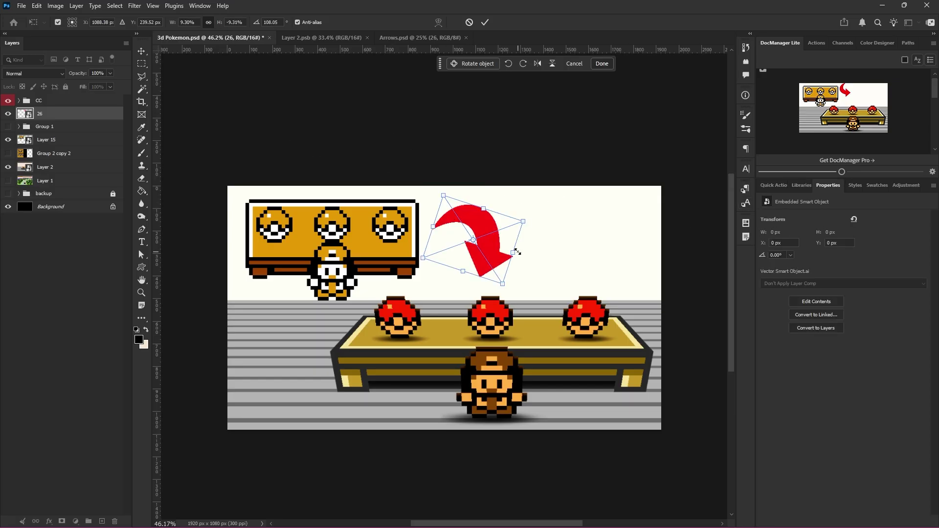
left_click_drag(481, 240, 473, 221)
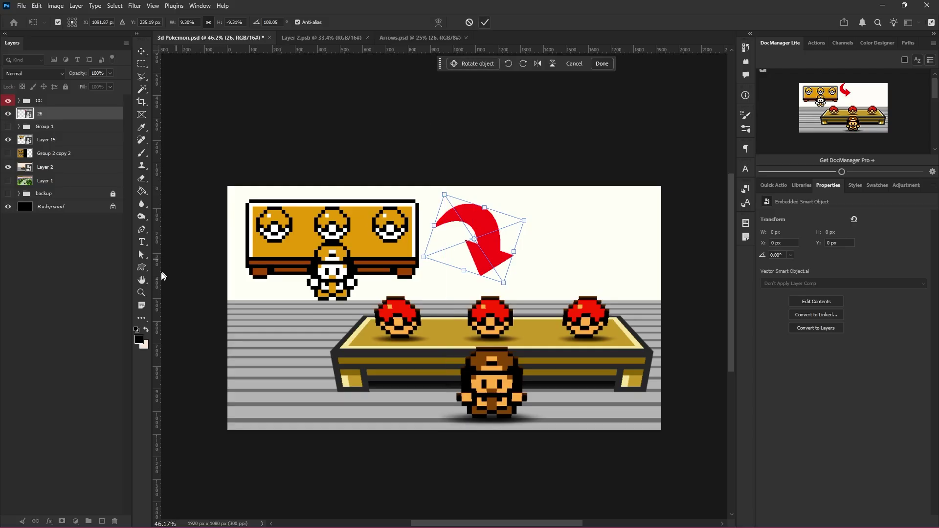
left_click(485, 23)
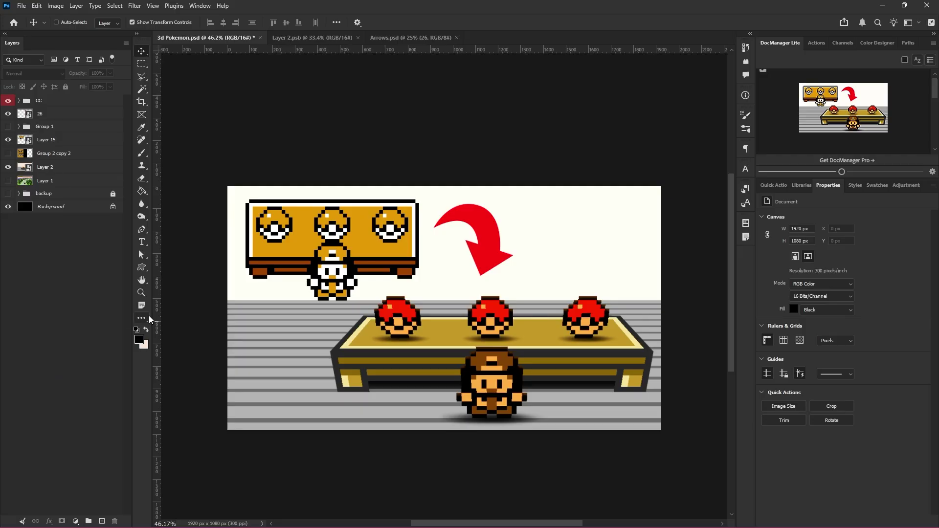
- Shade the arrow's tail and upper curve with soft black brush strokes on a new clipped layer at 60% opacity
left_click(22, 114)
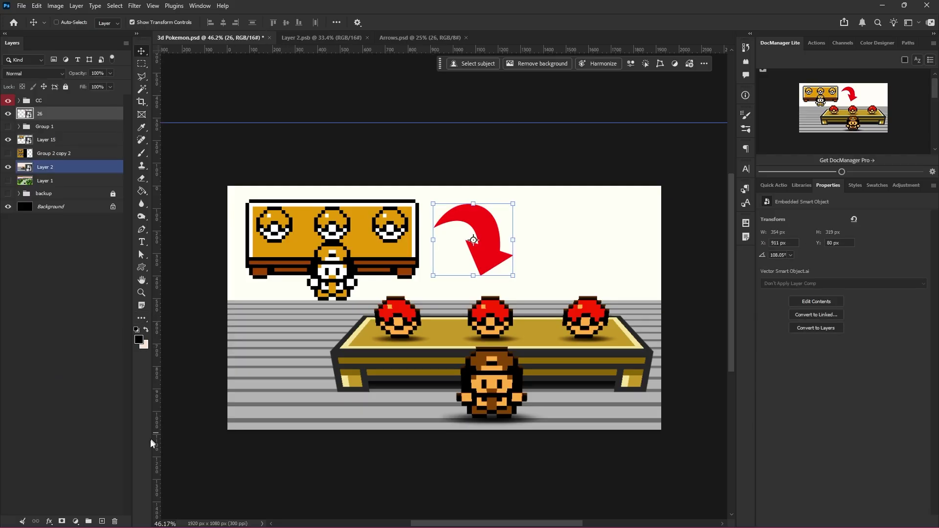
left_click(102, 522)
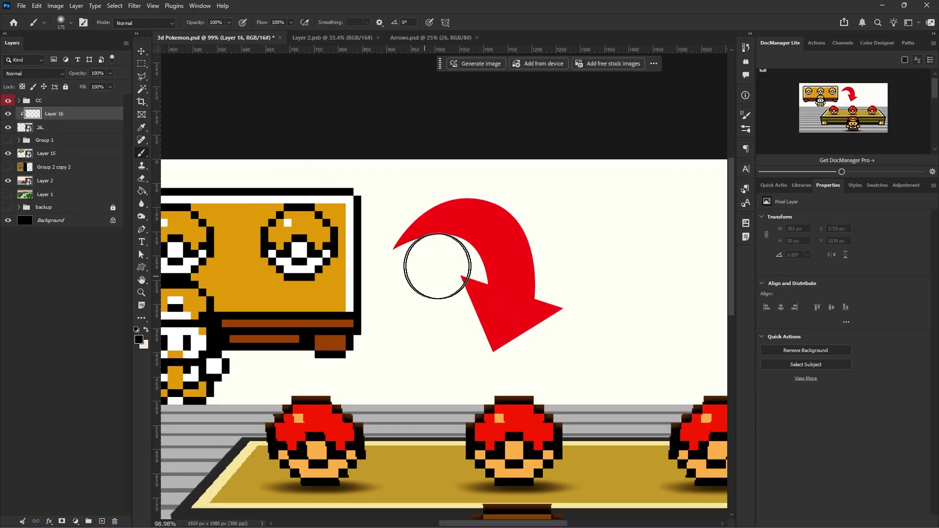
mouse_move(438, 268)
left_mouse_down()
mouse_move(416, 266)
mouse_move(423, 290)
mouse_move(427, 258)
mouse_move(392, 308)
left_mouse_up()
key("ctrl+z")
right_click(425, 285, "alt")
mouse_move(455, 293)
left_mouse_down()
mouse_move(438, 289)
mouse_move(462, 264)
left_mouse_up()
left_click(142, 68)
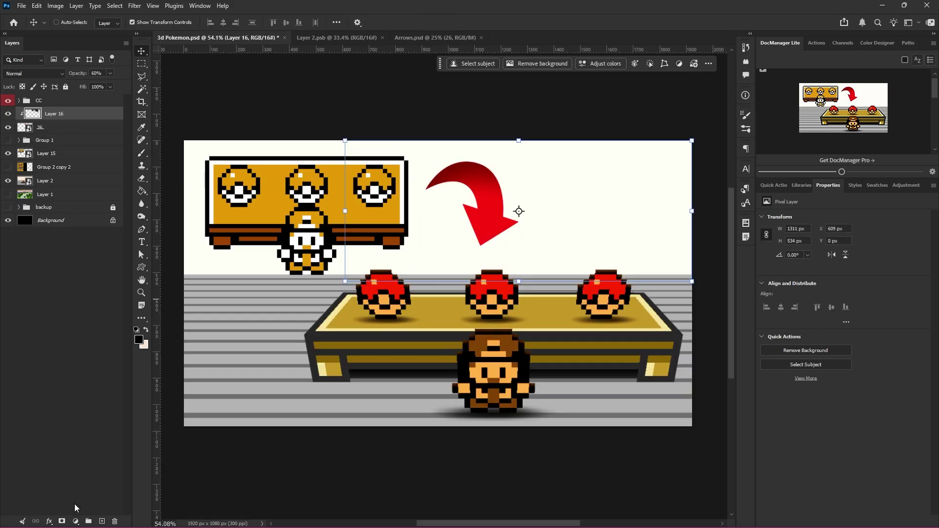
left_click(75, 521)
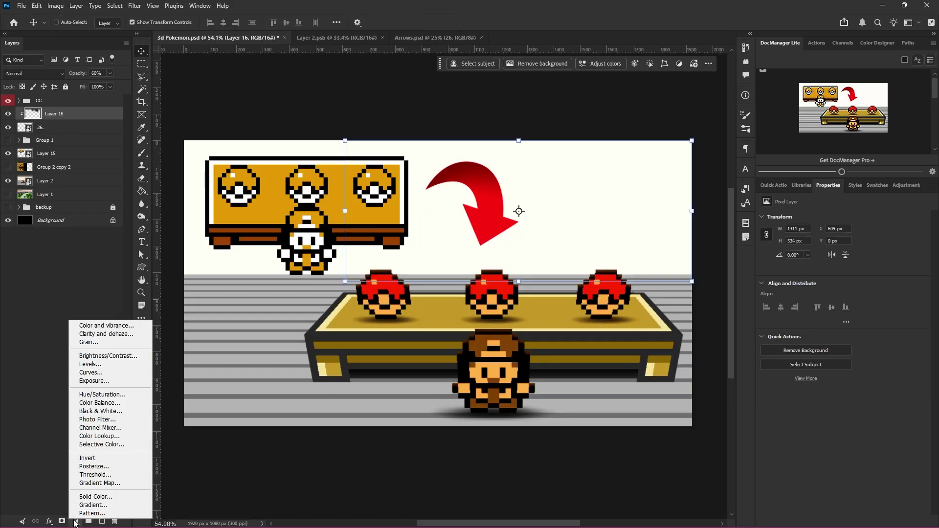
left_click(98, 436)
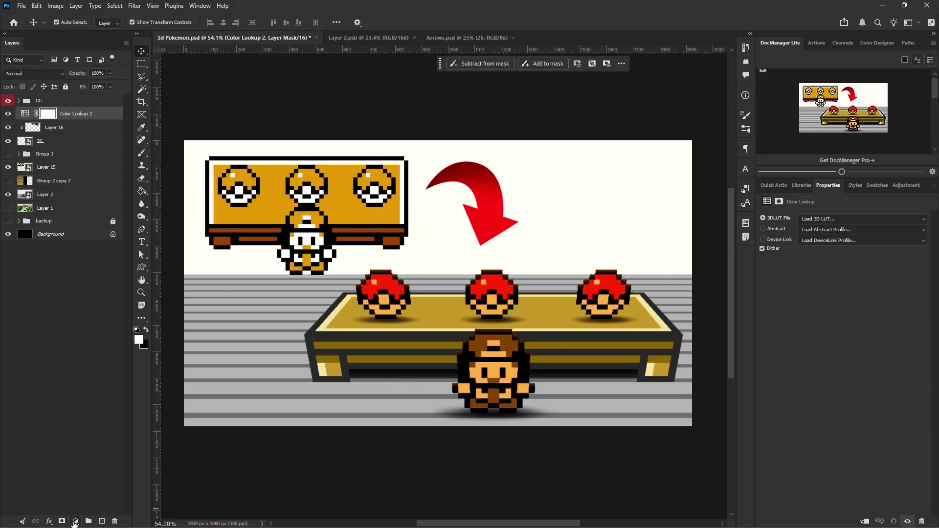
key("ctrl+z")
- Add a Selective Color adjustment above the arrow shading and set Black for the Reds to -10%
left_click(75, 521)
left_click(98, 448)
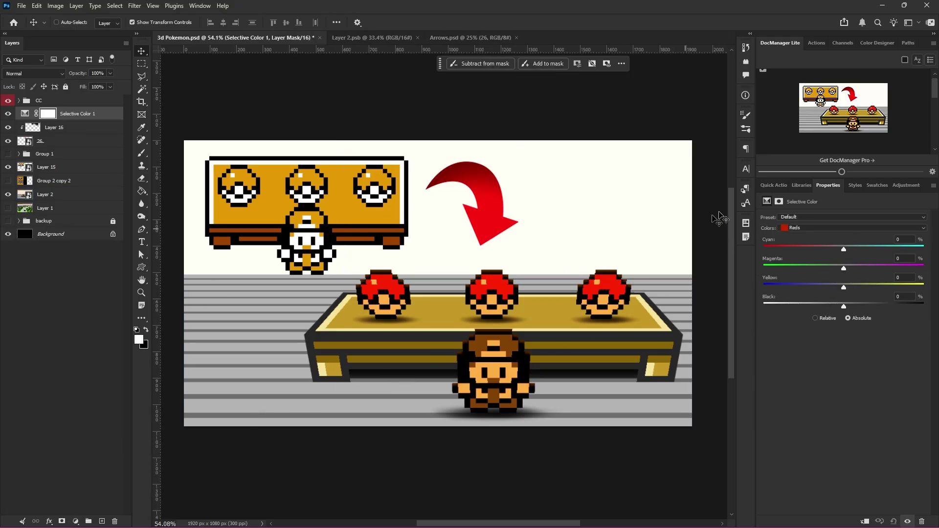
mouse_move(844, 306)
left_mouse_down()
mouse_move(890, 311)
mouse_move(833, 310)
left_mouse_up()
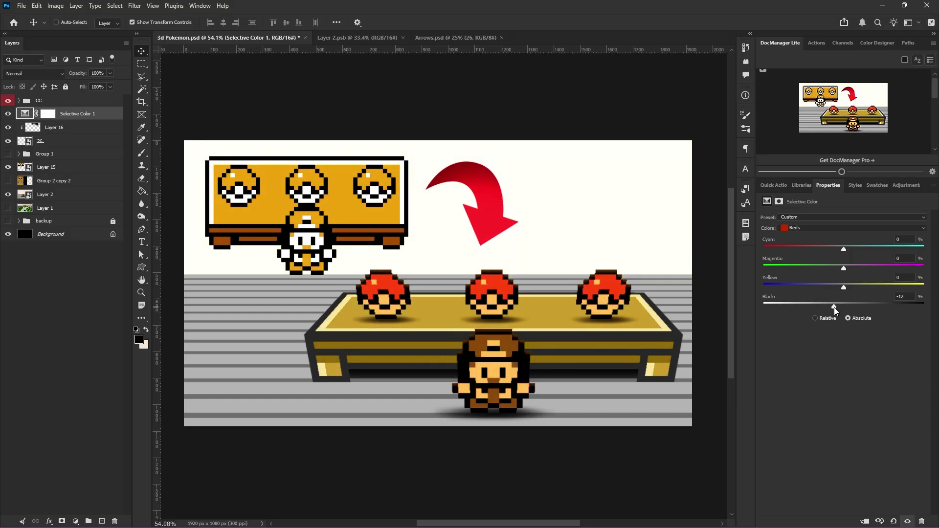
key("ctrl+z")
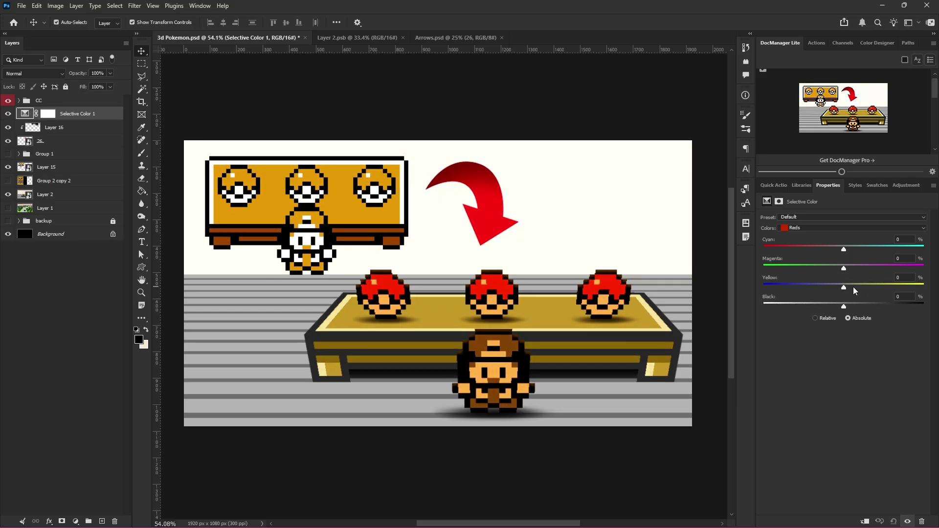
key("ctrl+shift+z")
key("ctrl+z")
key("ctrl+shift+z")
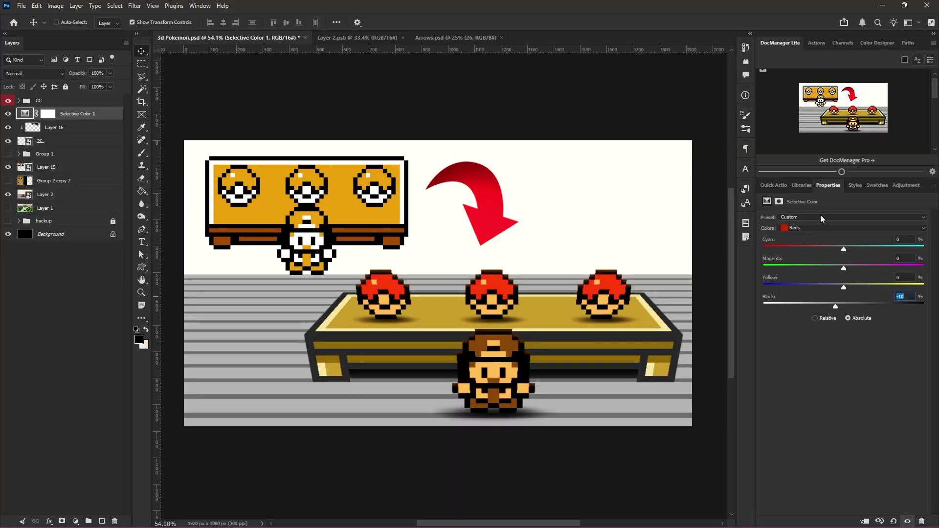
- Set Black for the Yellows to -10% in the Selective Color 1 adjustment
left_click(811, 228)
left_click(812, 244)
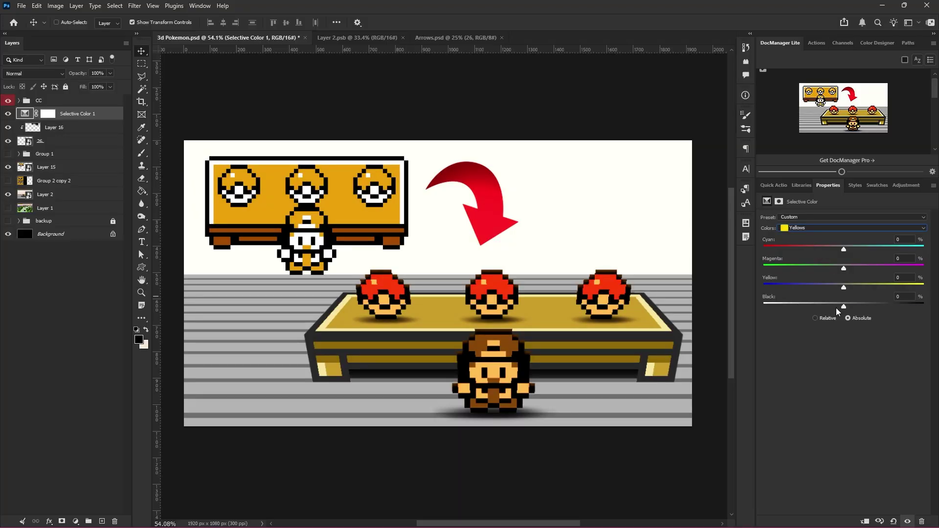
mouse_move(842, 307)
left_mouse_down()
mouse_move(826, 304)
mouse_move(839, 301)
left_mouse_up()
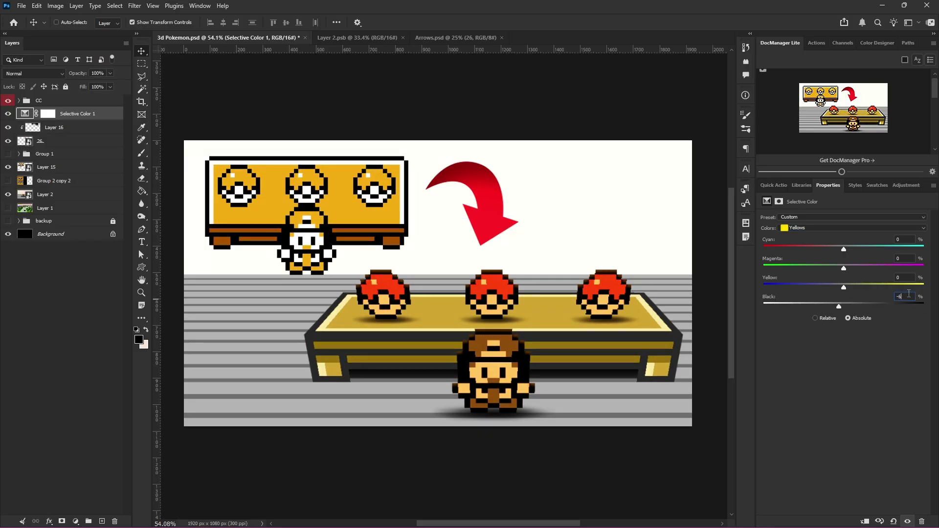
scroll(909, 294, "down", 4)
- Compare the scene with and without the Selective Color 1 adjustment, both close up and from further away
left_click(7, 112)
left_click(7, 113)
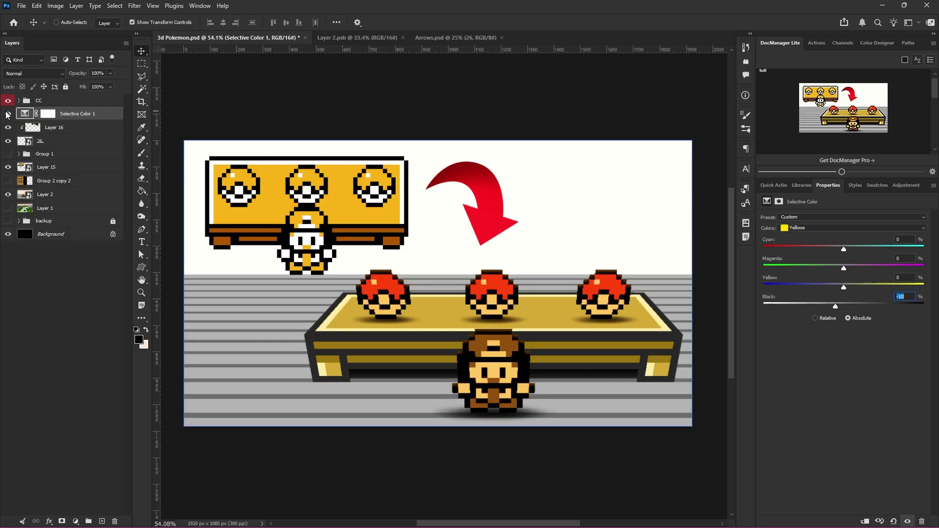
left_click(8, 114)
left_click(8, 113)
left_click(8, 114)
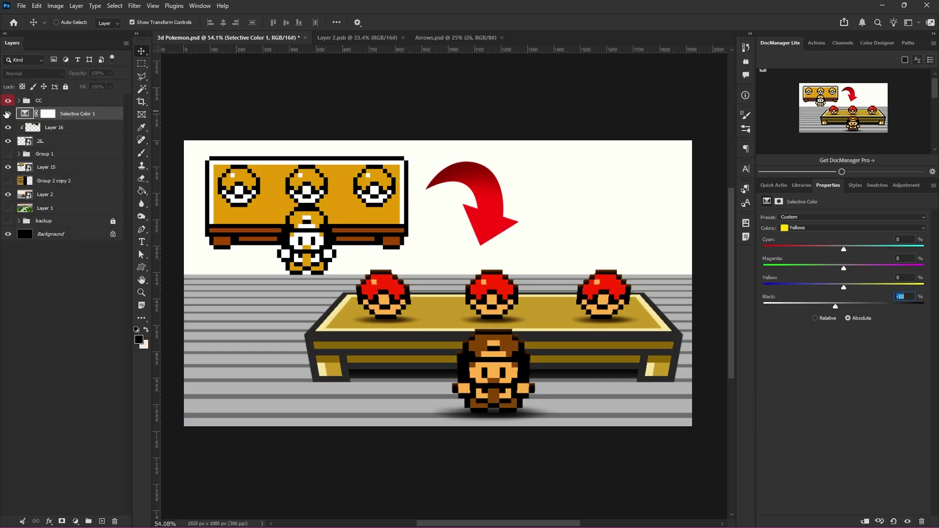
left_click(8, 113)
left_click(7, 114)
left_click(8, 113)
left_click(8, 113)
left_click(8, 113)
left_click(8, 114)
scroll(533, 282, "down", 6)
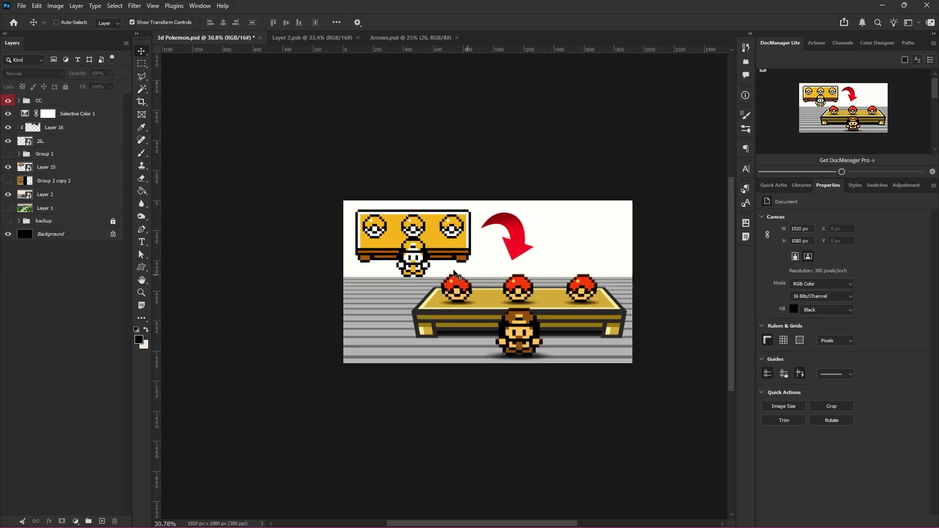
scroll(532, 293, "up", 7)
key("ctrl+z")
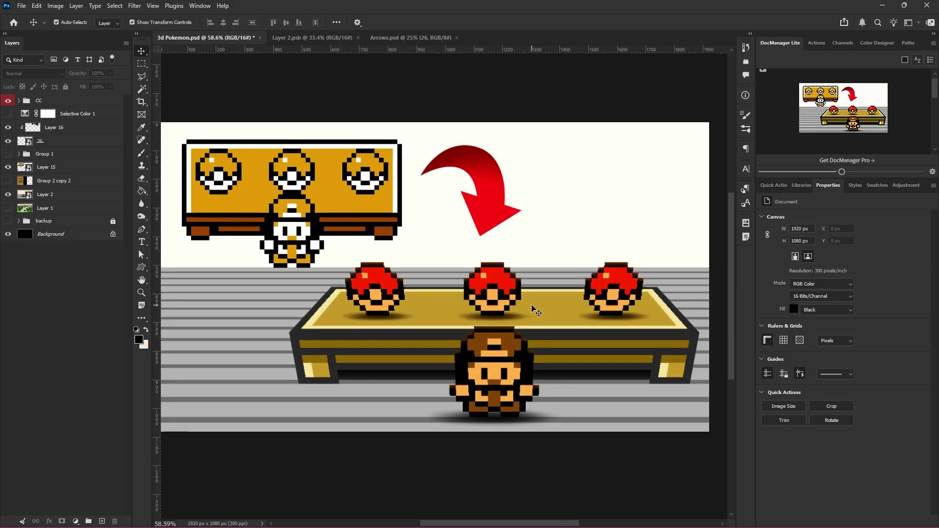
- Try raising Cyan for the Yellows in the Selective Color 1 adjustment
left_click(24, 114)
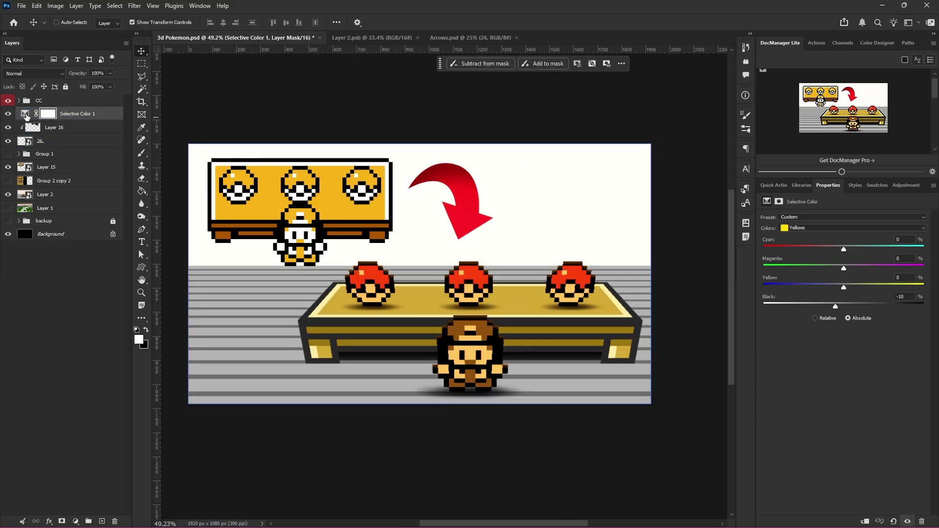
left_click(26, 115)
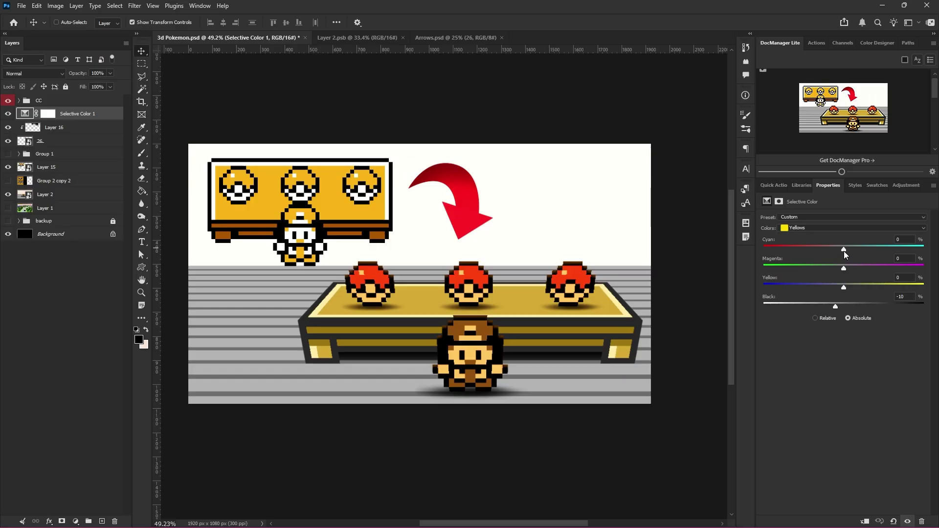
left_click_drag(841, 250, 923, 250)
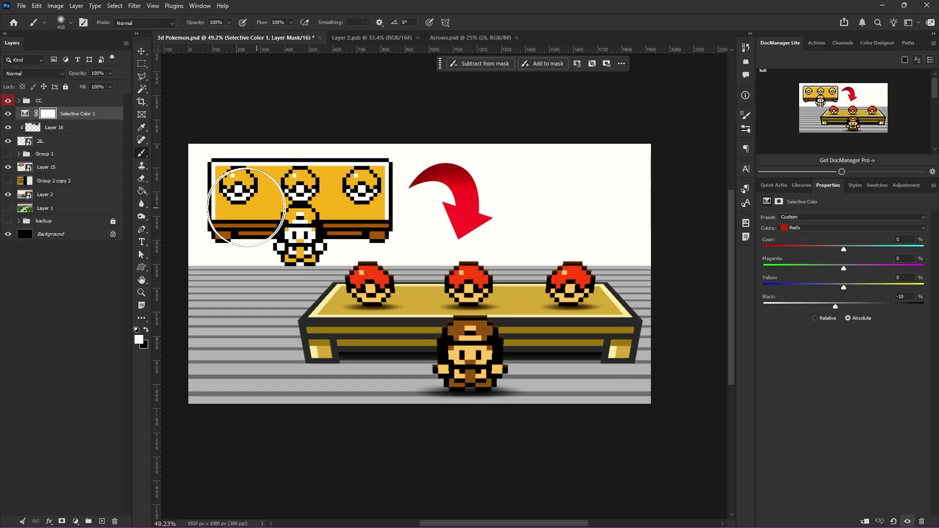
- Paint black on the Selective Color 1 mask over the small reference table and its character to exclude them from the adjustment
scroll(209, 183, "up", 2)
key("x")
mouse_move(211, 184)
left_mouse_down()
mouse_move(303, 253)
mouse_move(296, 327)
left_mouse_up()
left_click_drag(280, 220, 295, 318, "alt")
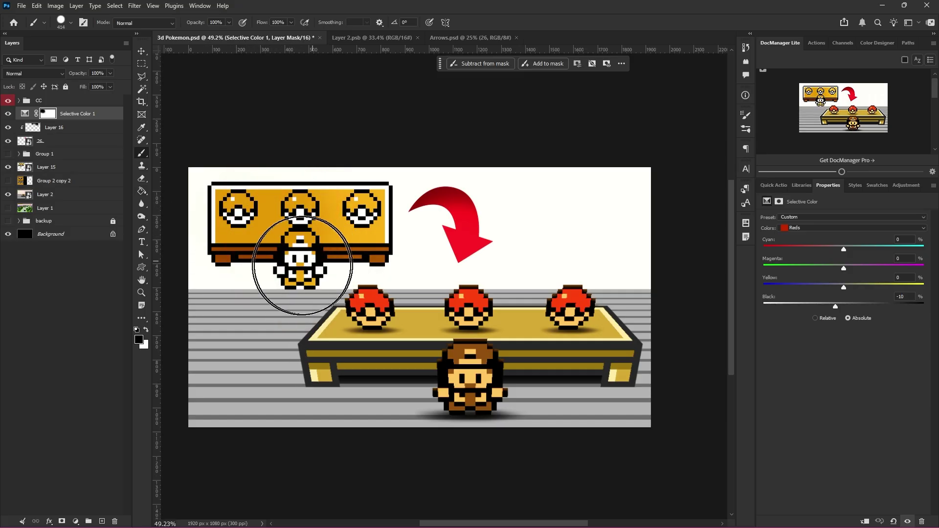
left_click_drag(301, 252, 328, 239)
right_click(360, 210, "alt")
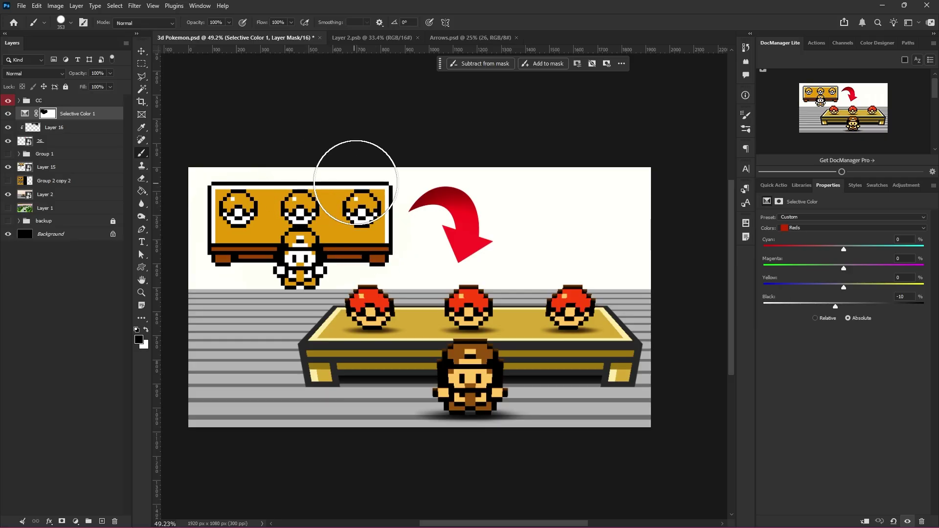
right_click(357, 240, "alt")
- Compare the large table scene with the masked Selective Color 1 adjustment hidden and shown
left_click(8, 114)
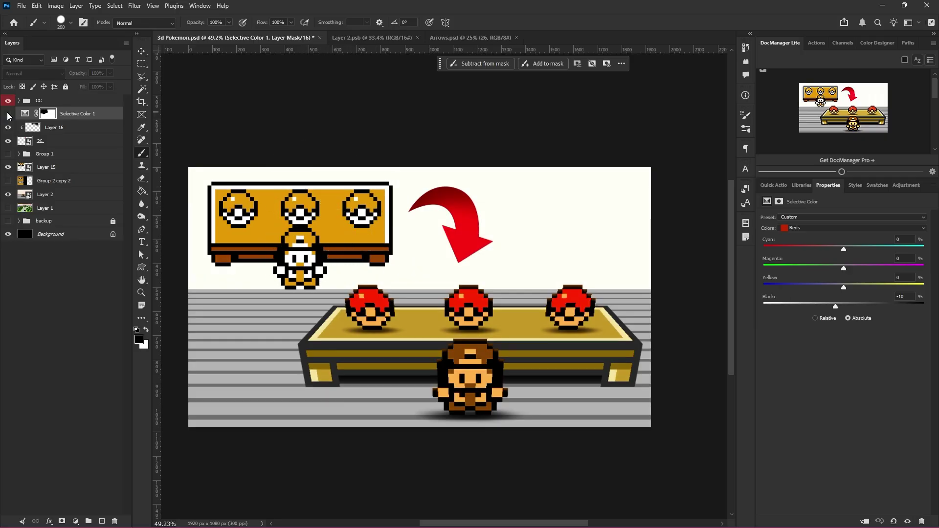
left_click(8, 114)
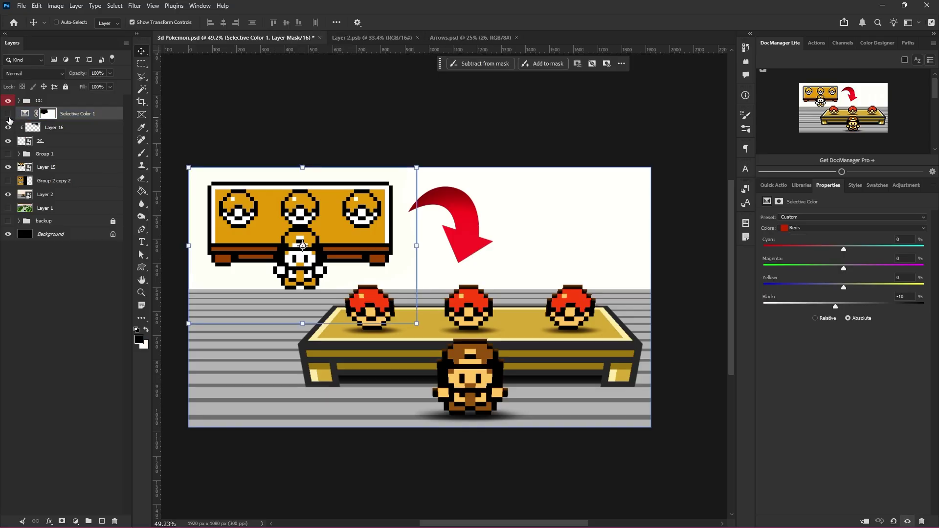
left_click(8, 114)
left_click(7, 114)
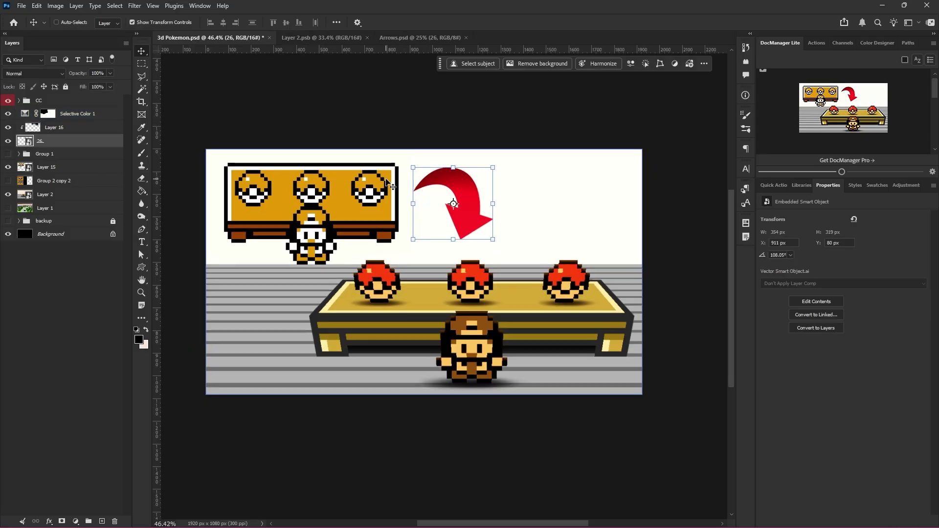
- Open the contents of the Layer 2 smart object, show Layer 22 and set the opacity of Layer 26 copy 2 to 50%
left_click(27, 168)
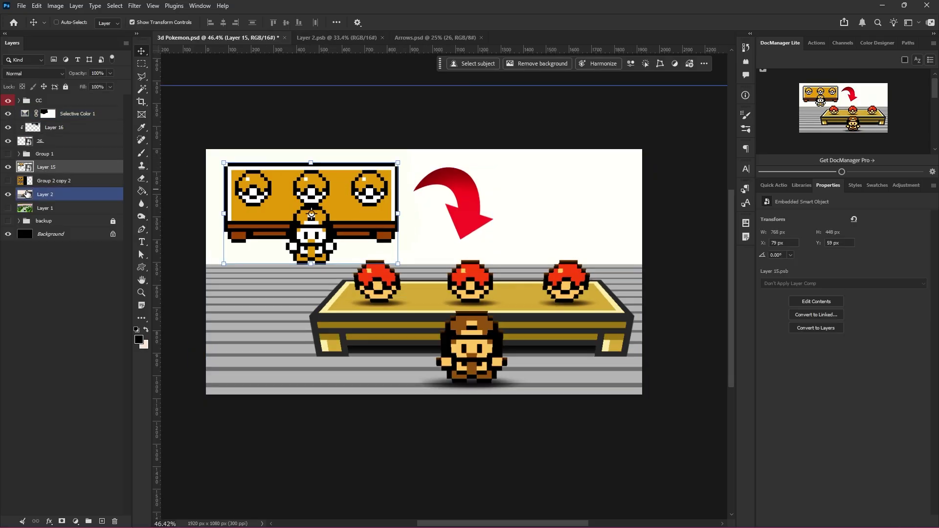
double_click(27, 194)
left_click(34, 202)
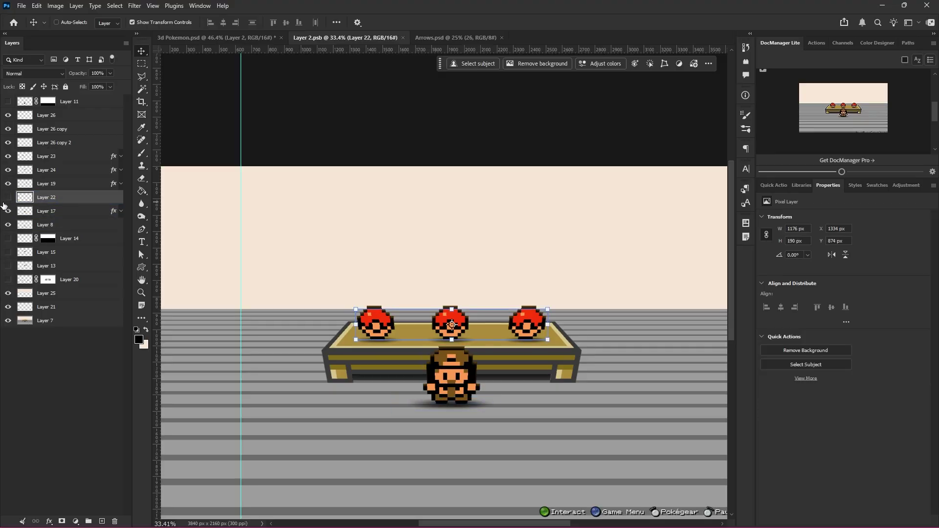
left_click(6, 199)
left_click(68, 143)
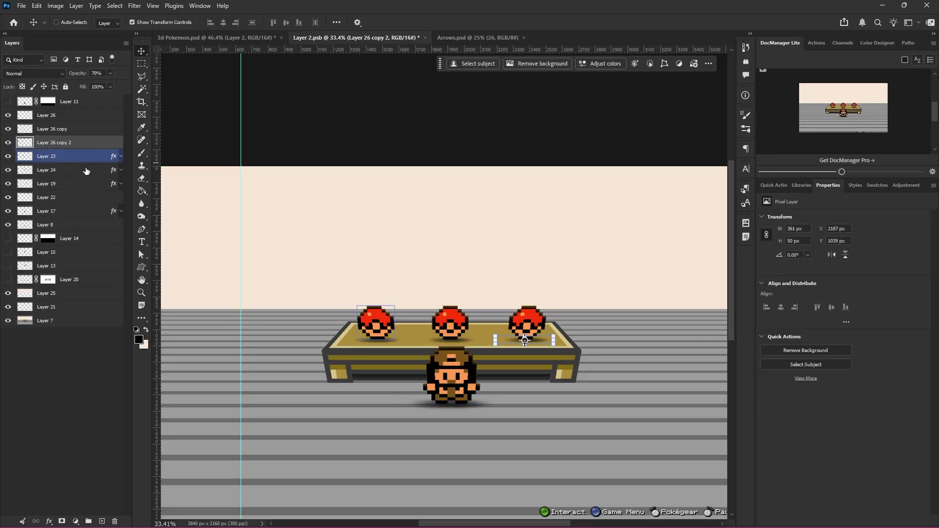
left_click_drag(86, 169, 81, 156)
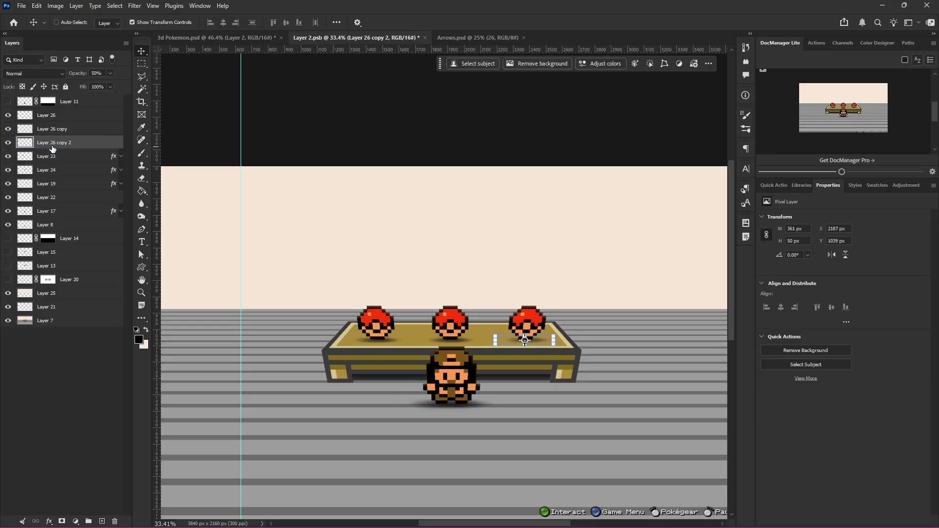
left_click(50, 131)
- Add a Selective Color adjustment above Layer 7 and shift its Neutrals to blue with Cyan at +50%
left_click(103, 470)
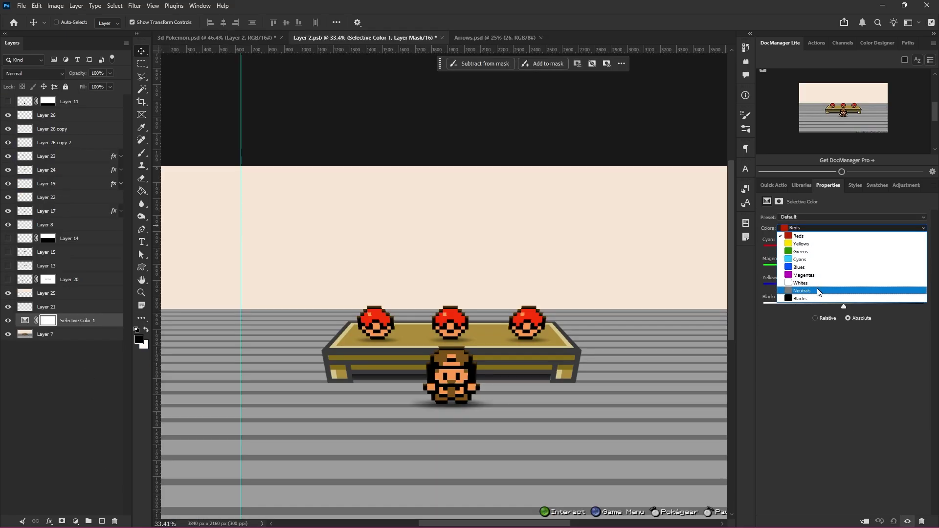
left_click(830, 290)
left_click_drag(845, 304, 770, 307)
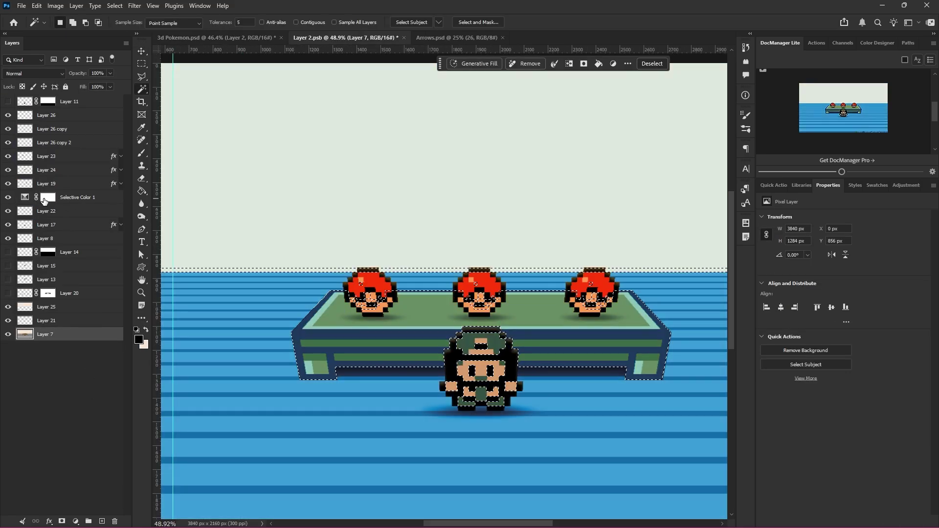
- Fill the selected table and character area with black on the Selective Color 1 mask to exclude it from the blue tint
left_click(47, 198)
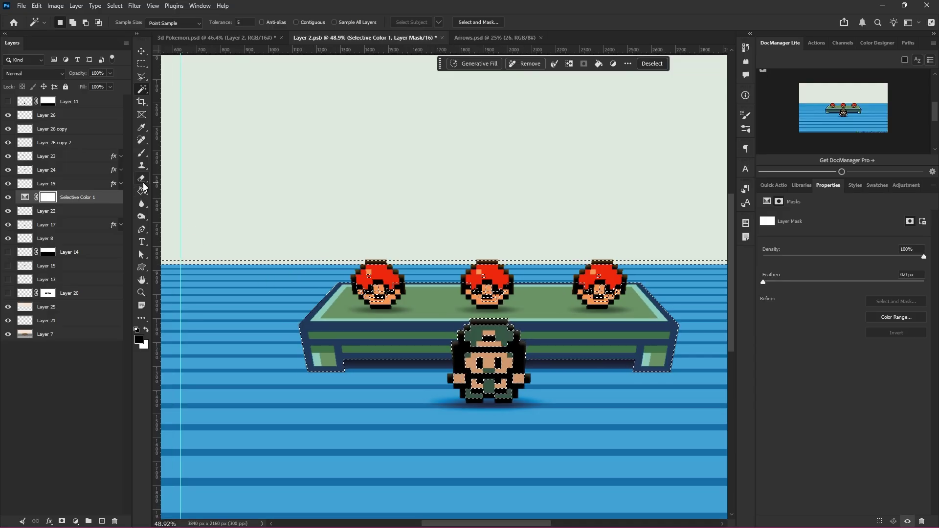
key("alt+BackSpace")
key("ctrl+d")
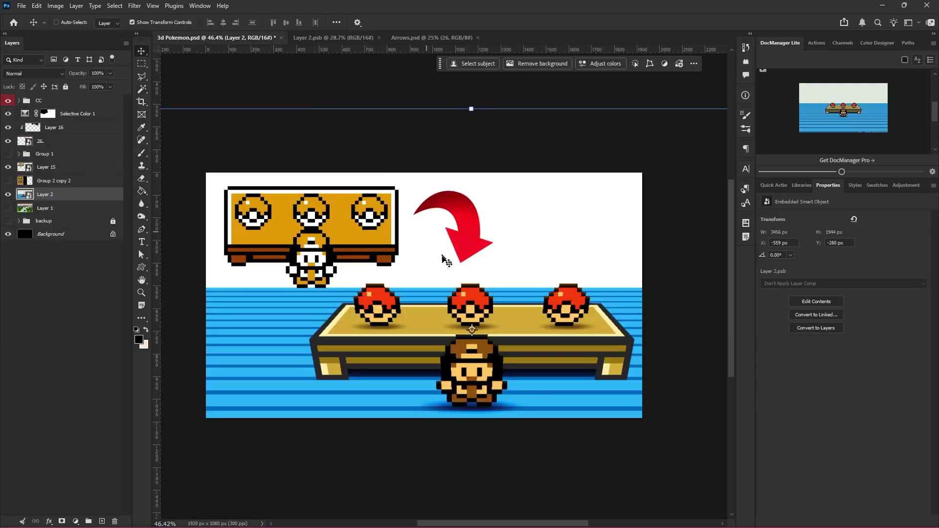
- Check the blue floor in 3d Pokemon.psd and try lowering Yellow for the Neutrals in Layer 2.psb's Selective Color 1
scroll(489, 376, "down", 4)
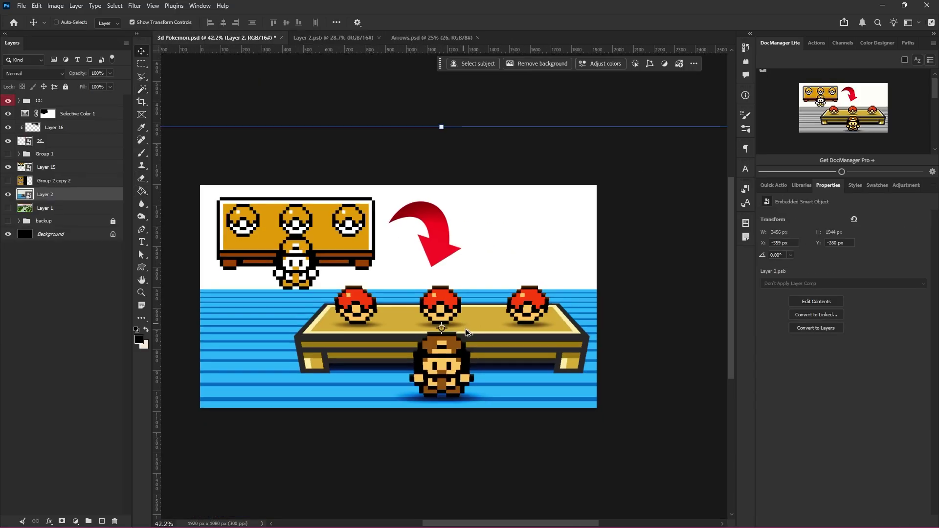
scroll(486, 373, "down", 3)
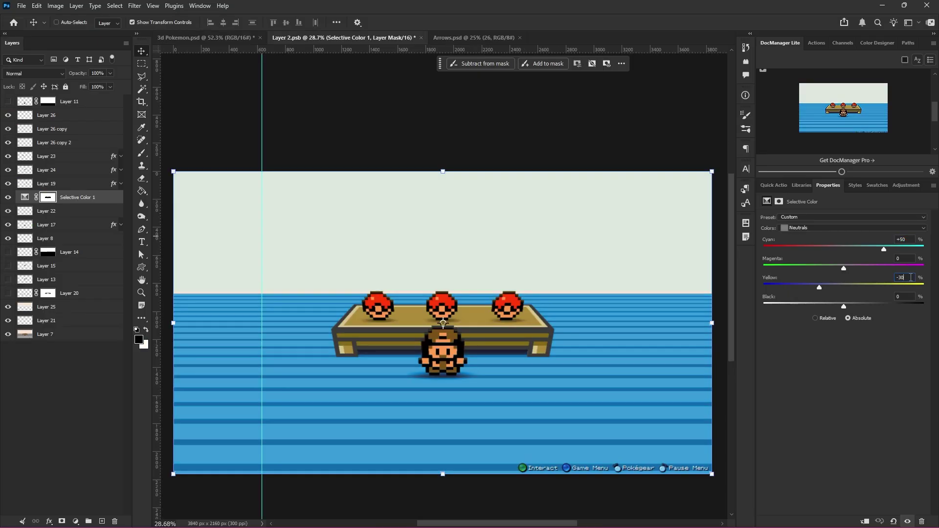
key("shift+Down")
key("ctrl+z")
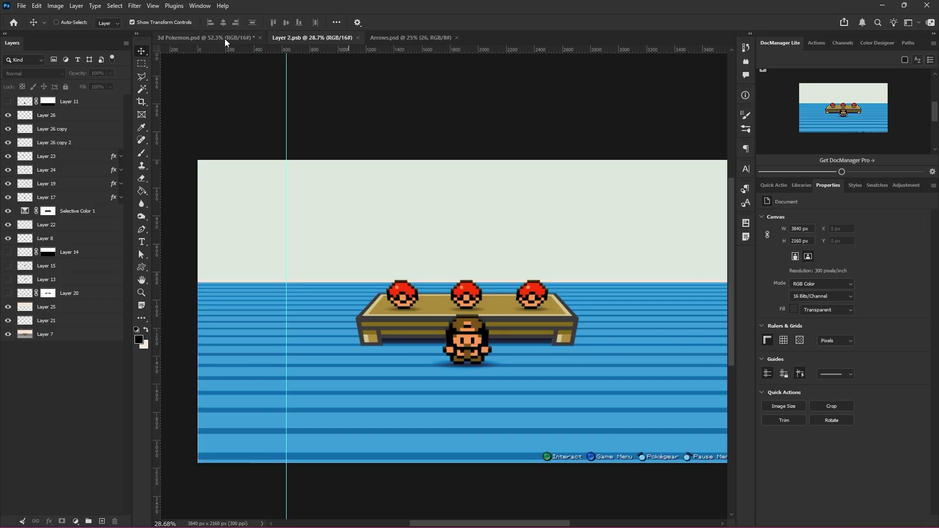
- Examine the updated blue-floored scene, small reference table and red arrow together in 3d Pokemon.psd
left_click(225, 39)
scroll(396, 276, "down", 2)
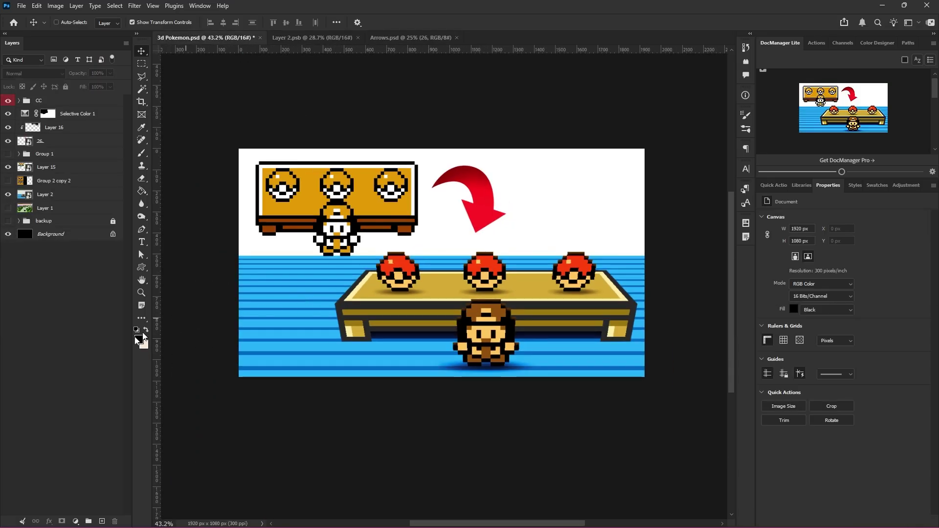
left_click_drag(381, 337, 389, 353)
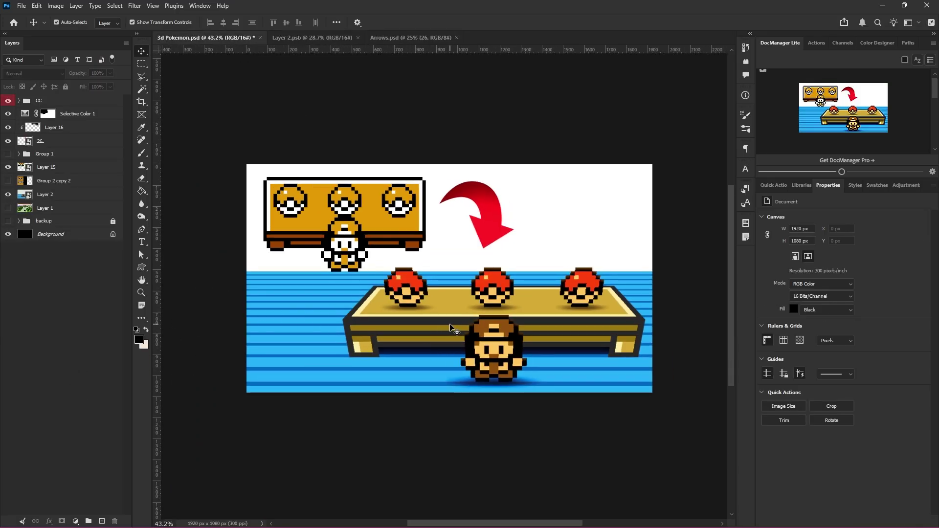
scroll(455, 332, "up", 1)
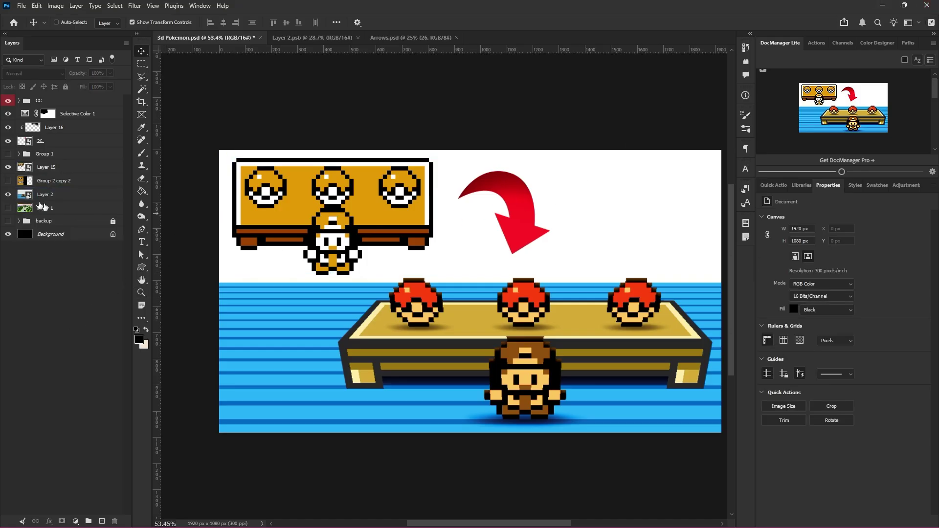
left_click(48, 180)
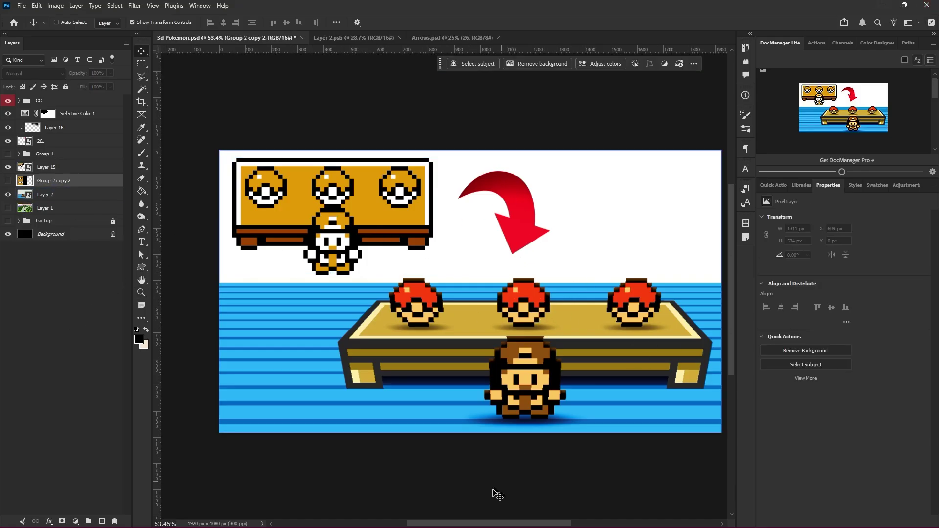
scroll(459, 383, "right", 2)
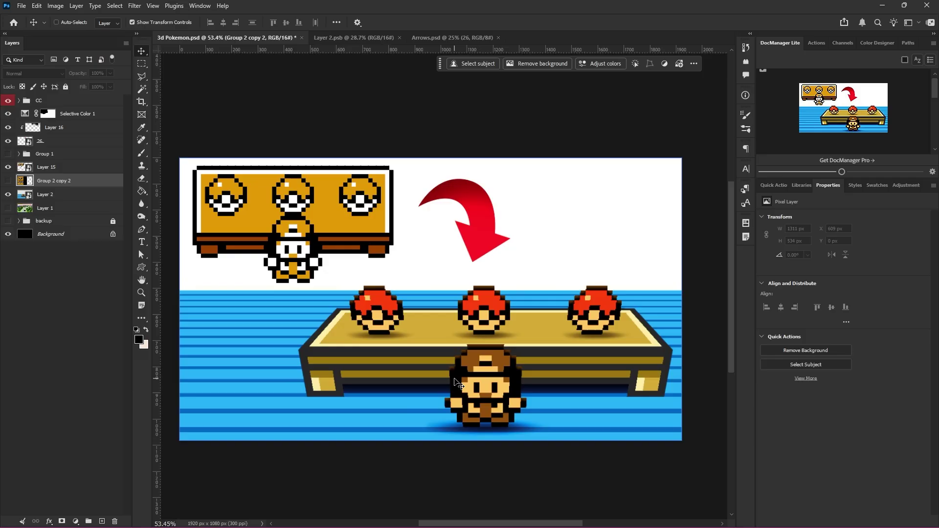
scroll(455, 383, "up", 1)
key("alt+bracketleft")
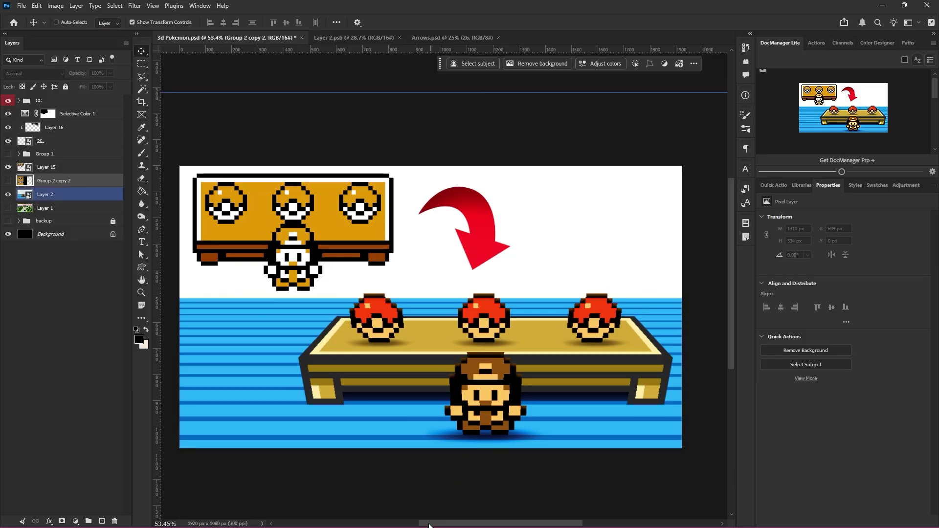
left_click_drag(429, 524, 424, 525)
scroll(438, 435, "down", 1)
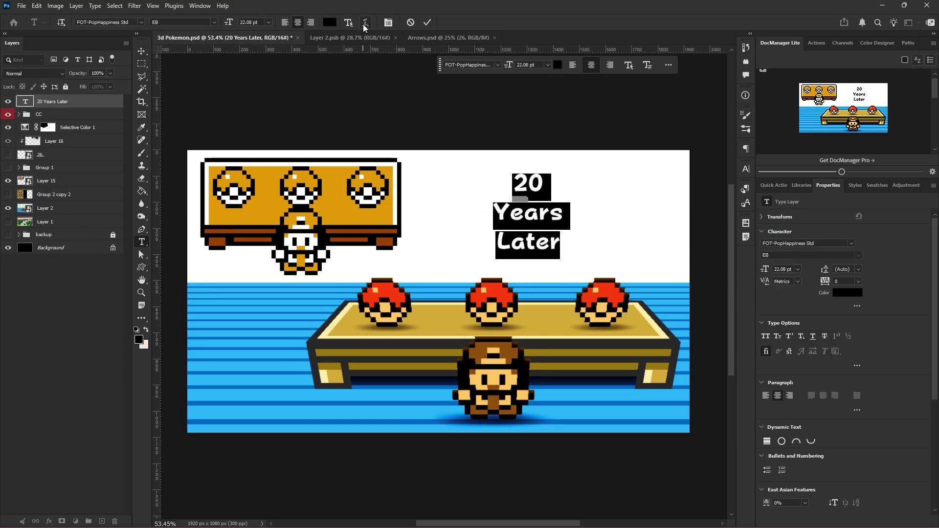
- Make the "20 Years Later" caption in the white area dynamic text and re-enter "20" as its first line
left_click(345, 24)
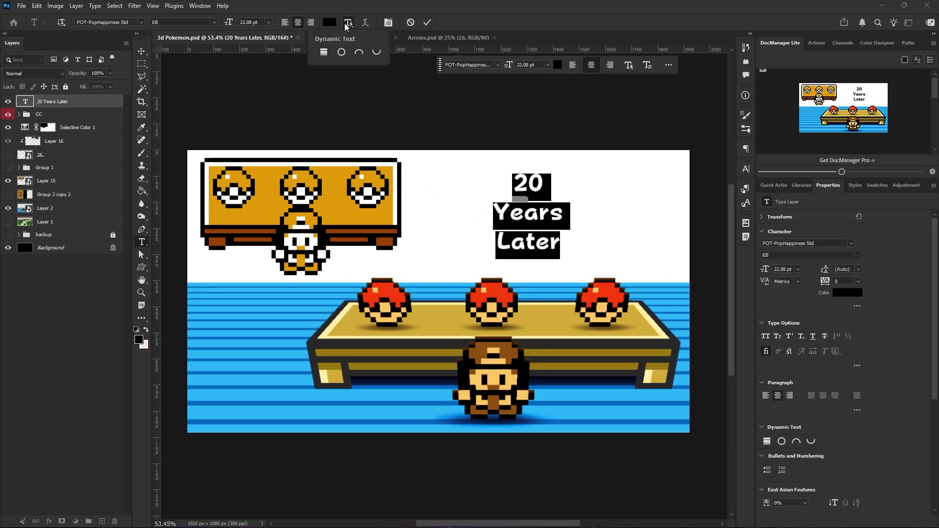
left_click(322, 52)
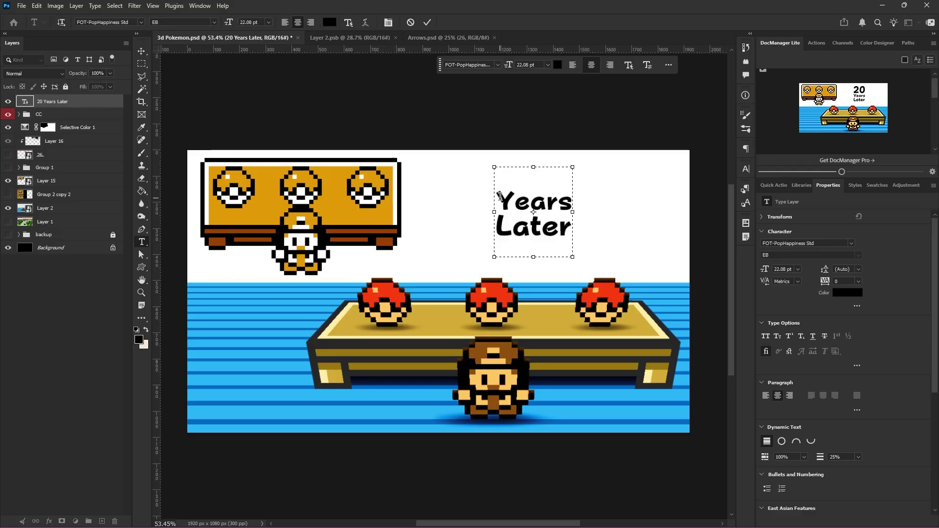
type("20")
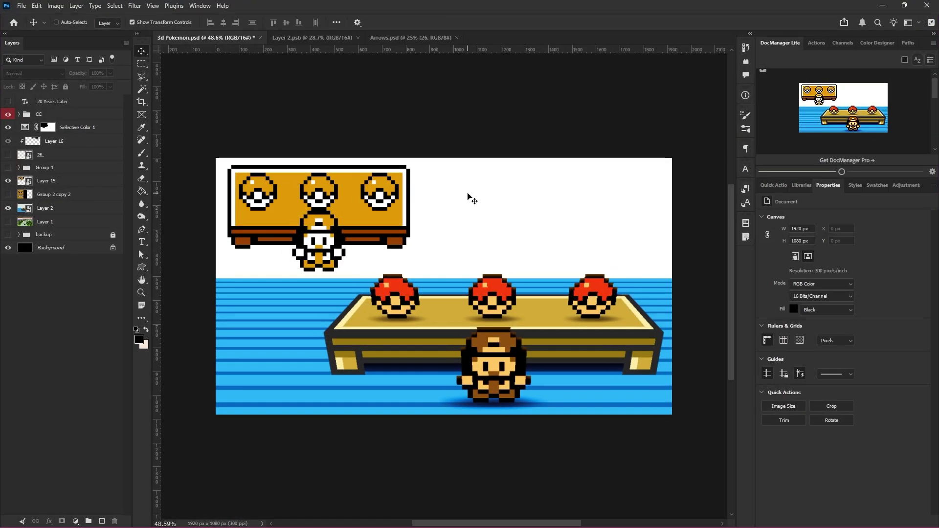
- Close Arrows.psd and return to the 3d Pokemon.psd composition
left_click(417, 95)
left_click(413, 91)
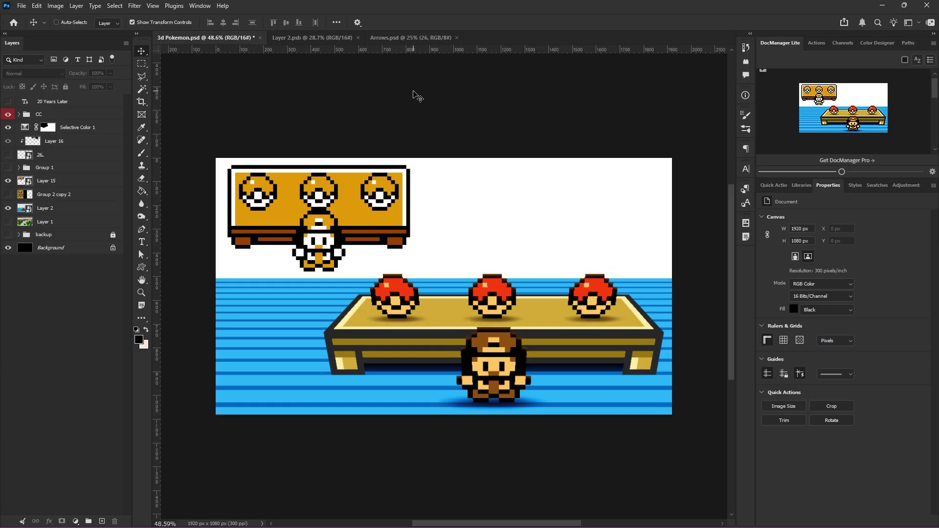
left_click(342, 38)
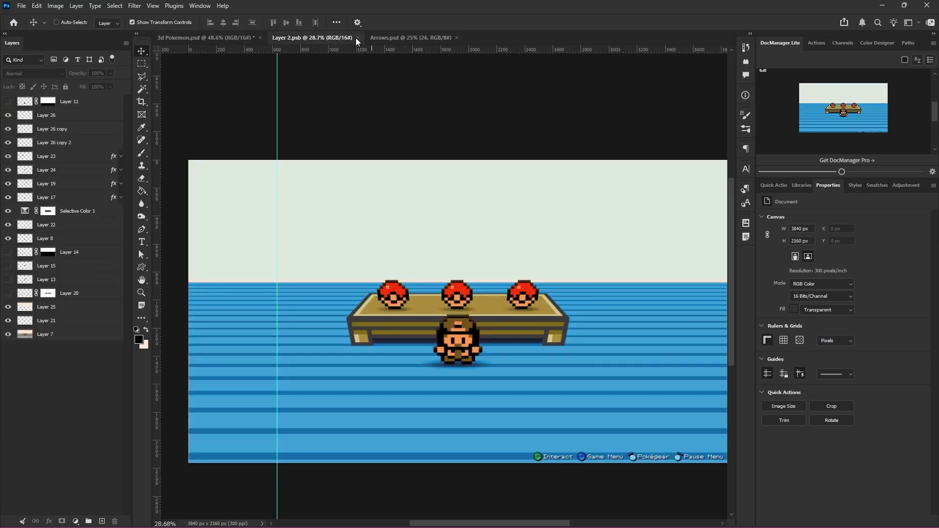
left_click(393, 38)
left_click(454, 38)
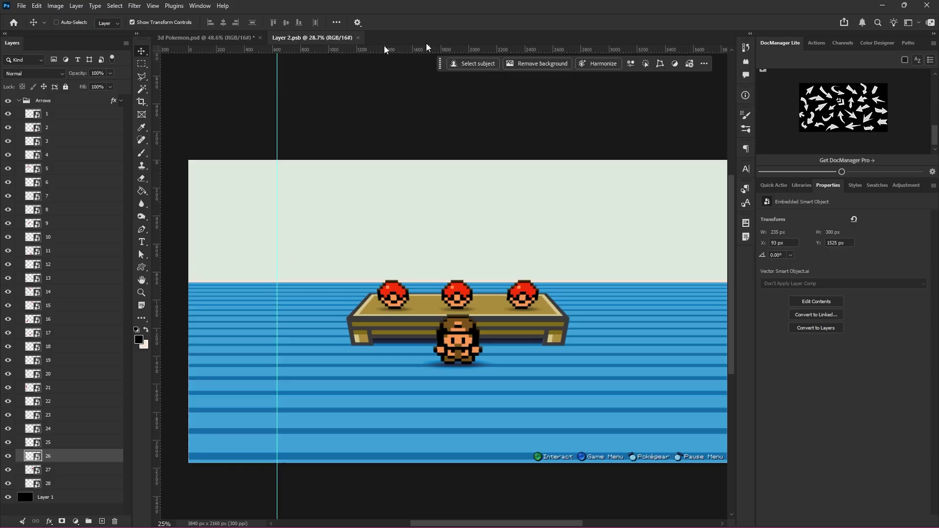
left_click(186, 38)
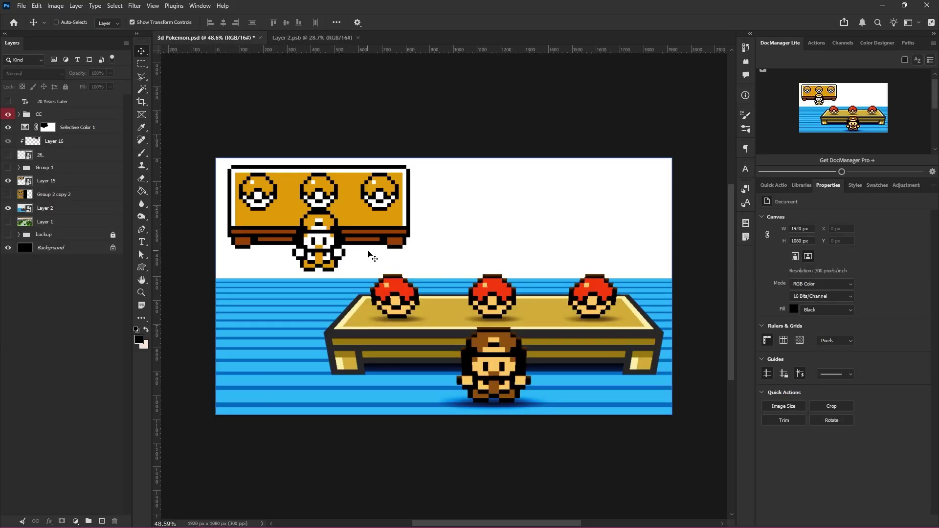
- Switch to File Explorer and open Brown v6.1.2-6.png in Photoshop as the title logo reference
mouse_move(344, 513)
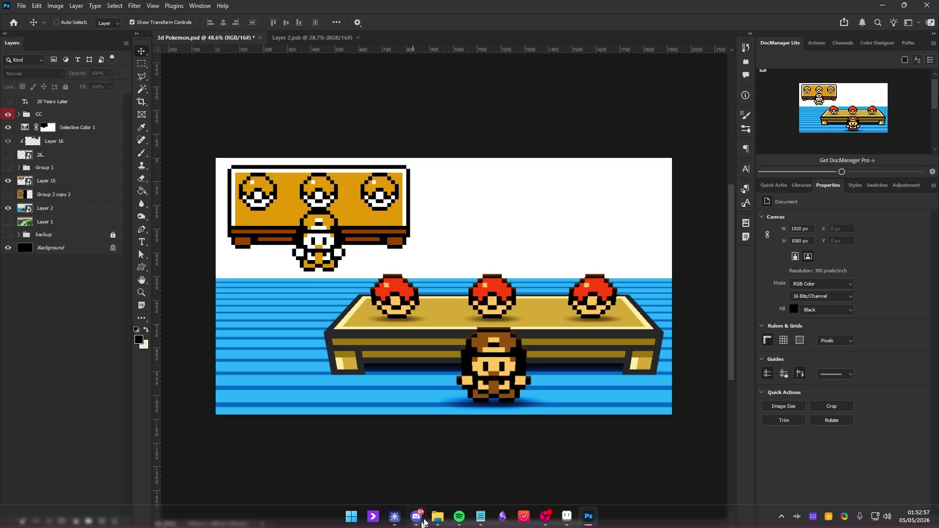
left_click(437, 516)
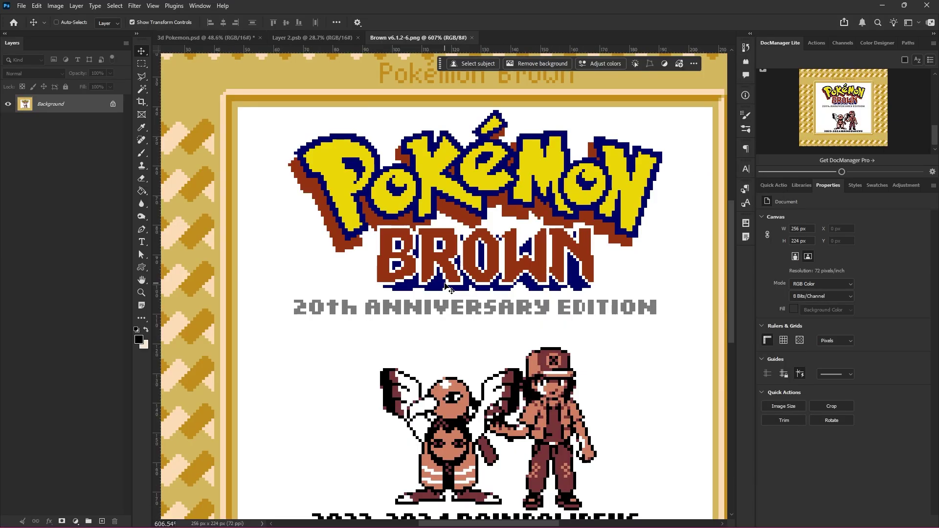
mouse_move(537, 527)
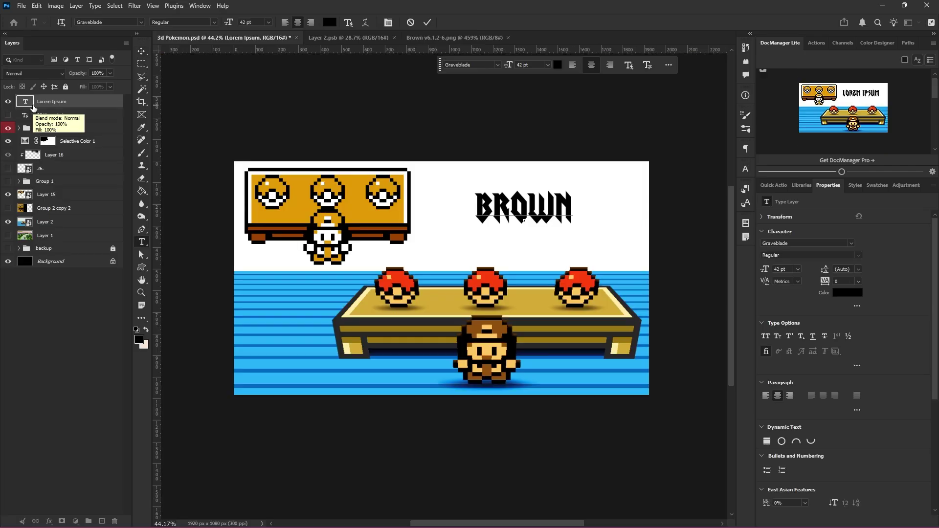
- Add a "Brown" title in Graveblade at 60 pt beside the small table, checking it against the Pokémon Brown logo
left_click(44, 102)
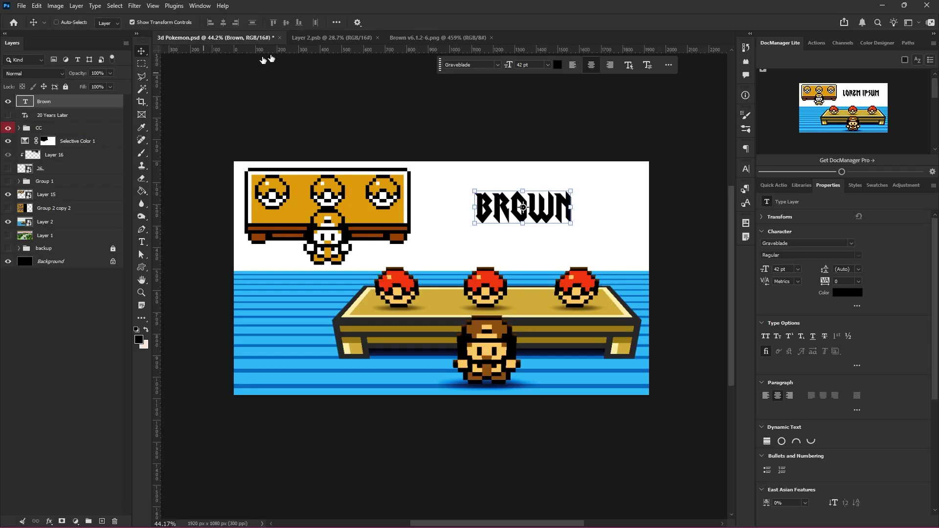
left_click(454, 38)
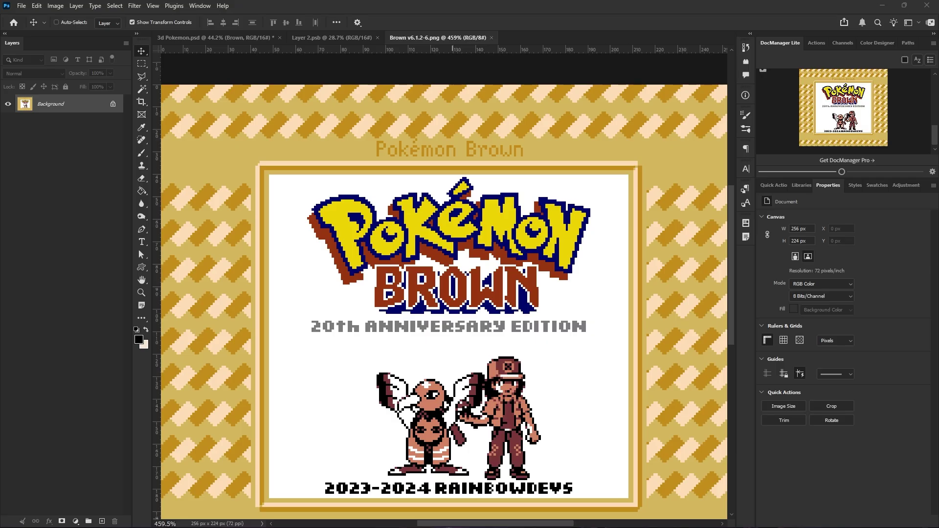
key("ctrl+Tab")
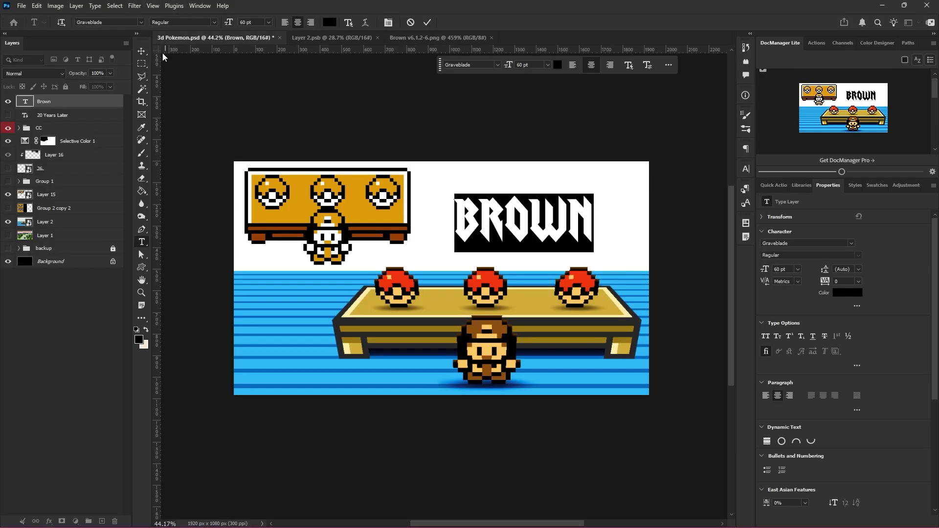
left_click(141, 51)
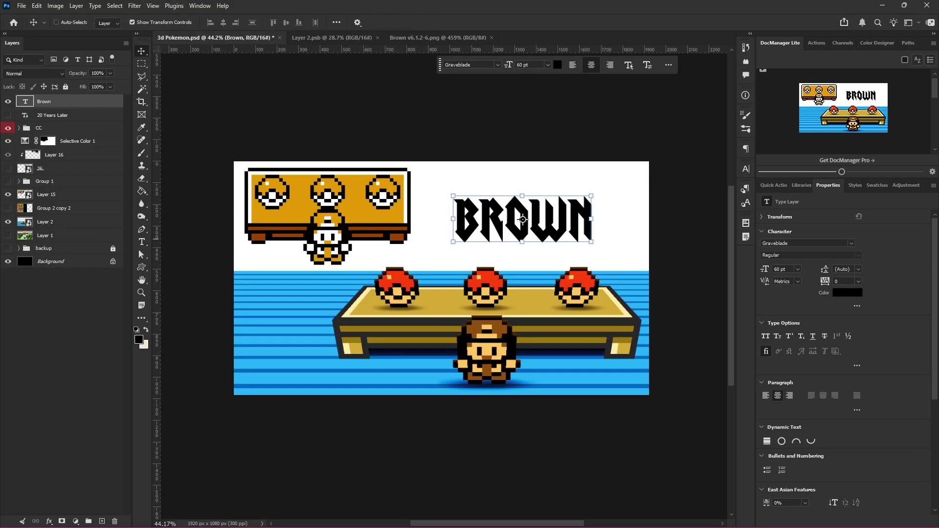
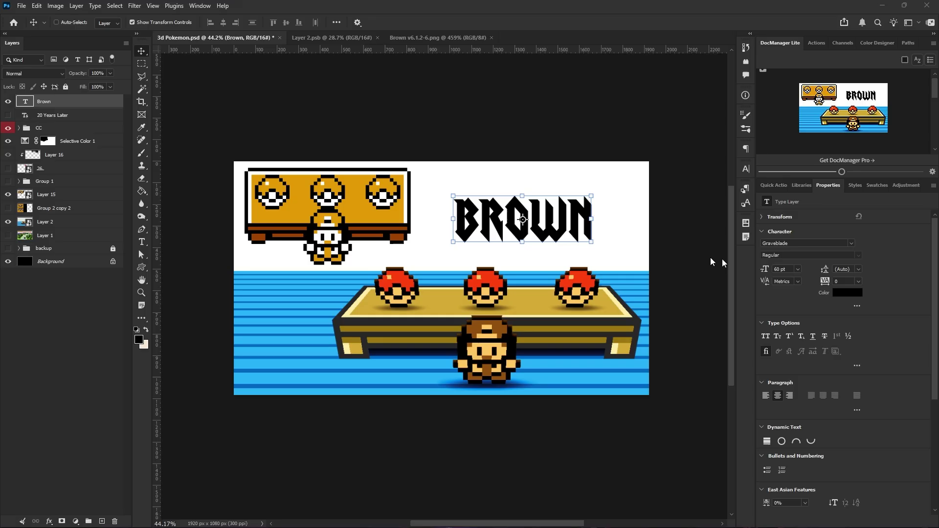
- Switch to File Explorer, find Omega Ruby.otf in the All Fonts Pack folder and install the font
left_click_drag(471, 216, 492, 229)
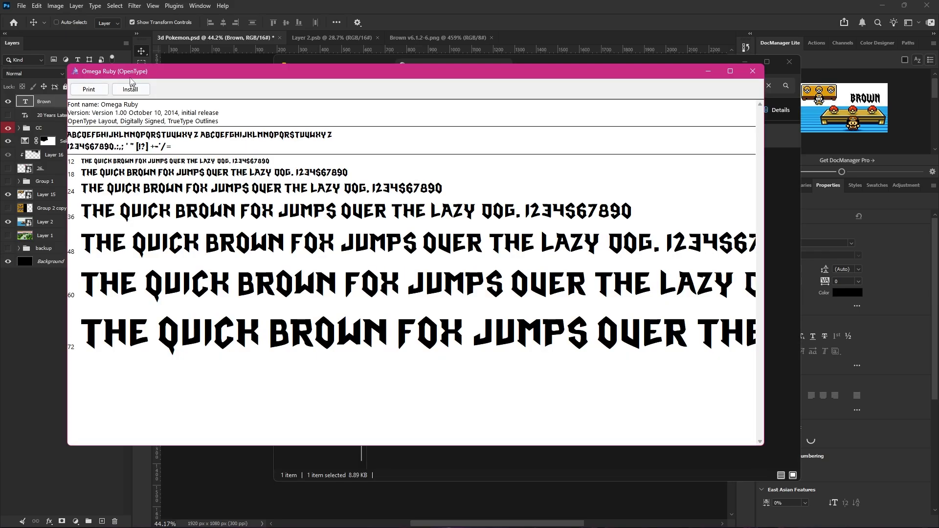
left_click(130, 89)
left_click(754, 71)
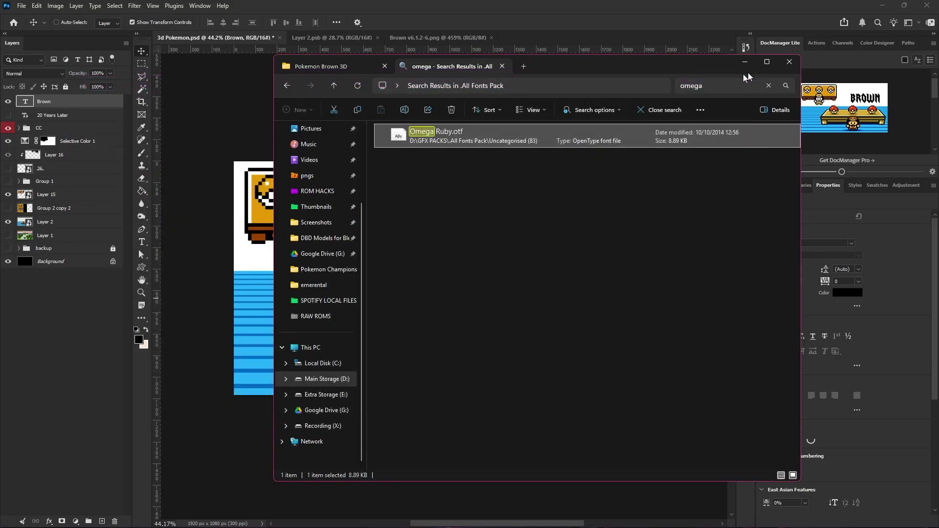
left_click(572, 4)
double_click(25, 101)
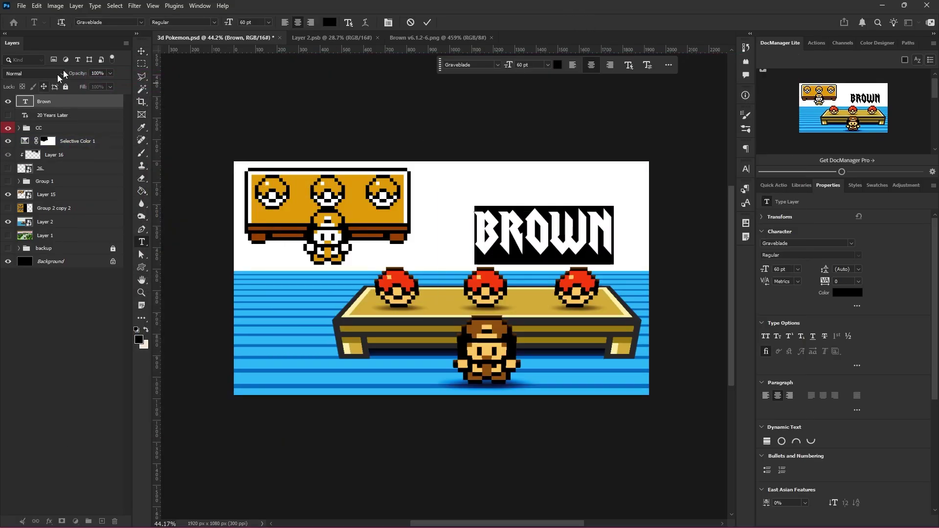
left_click(110, 22)
left_click(427, 22)
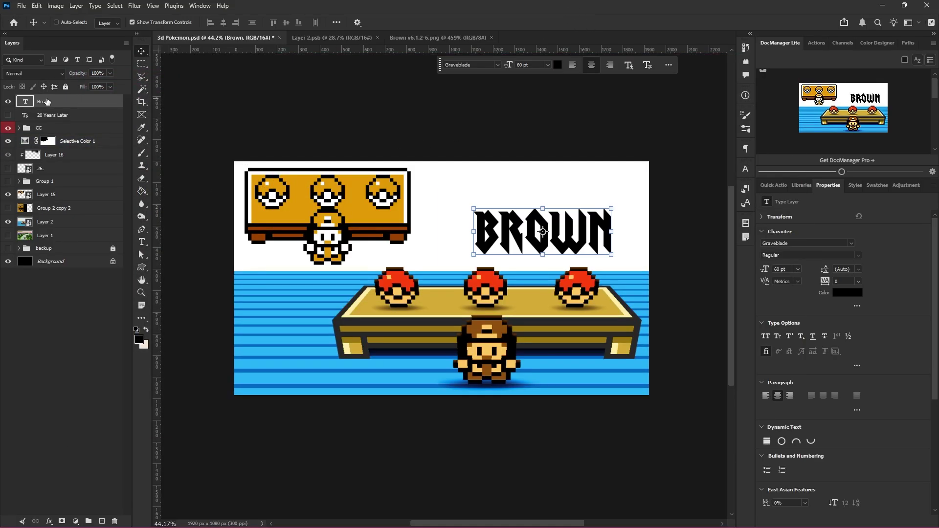
- Switch back to File Explorer and clear the "omega" search to view the All Fonts Pack folder's contents
key("alt+Tab")
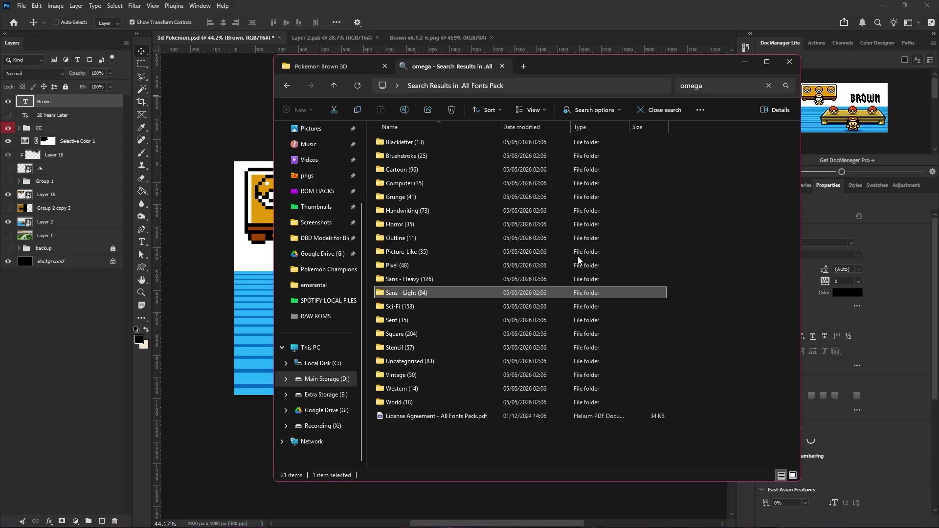
left_click(725, 91)
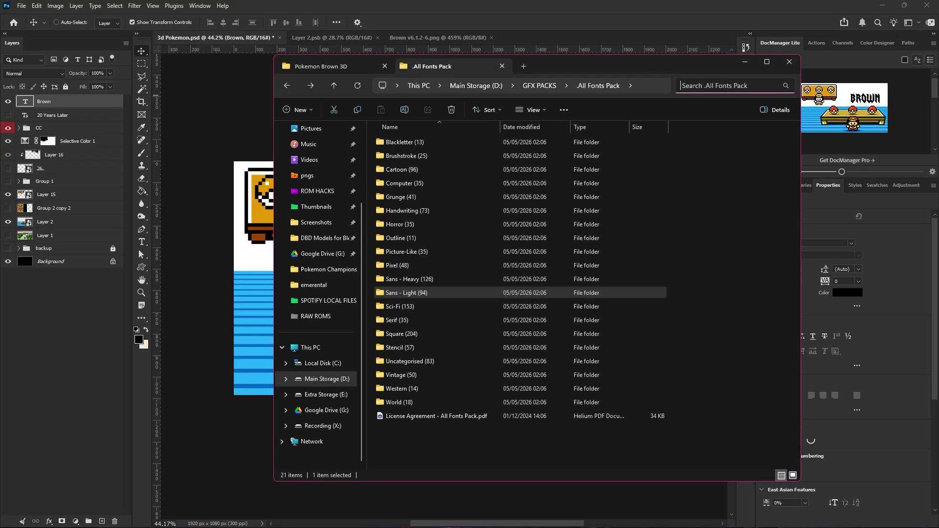
key("alt+Tab")
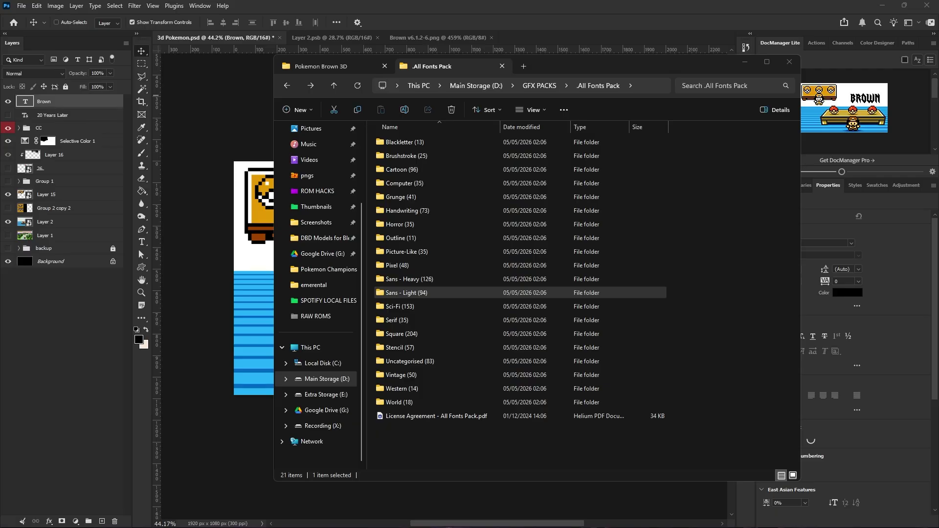
- Switch to the browser, open the Chequered Ink All Fonts Pack page from dafont and read its description and licence terms
key("alt+Tab")
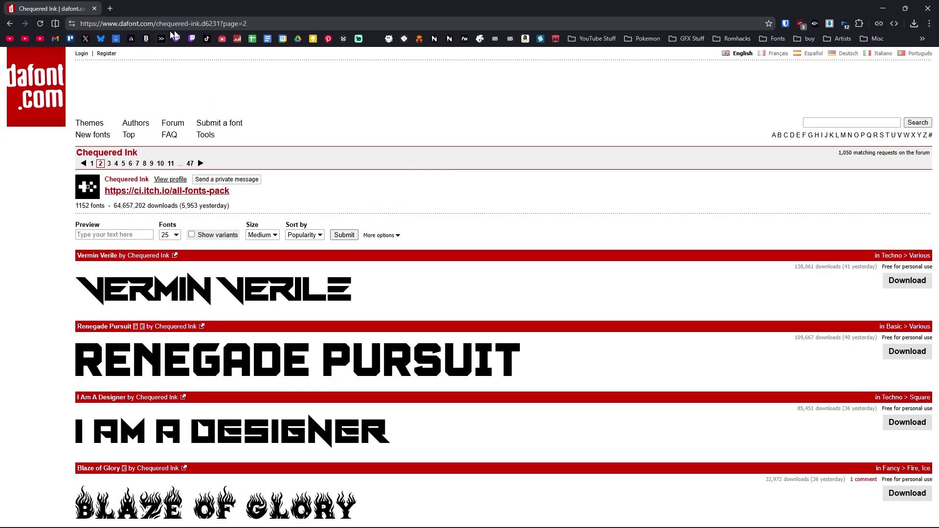
left_click(167, 191)
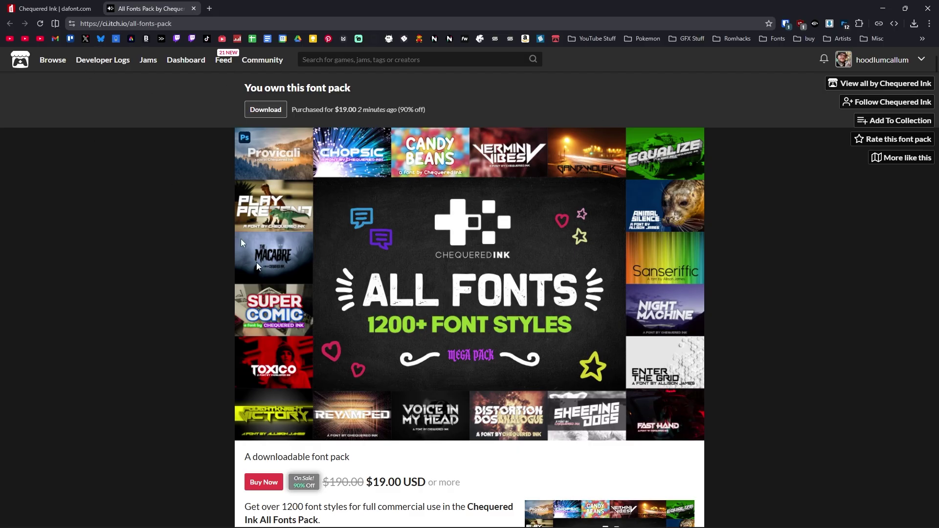
scroll(386, 302, "down", 6)
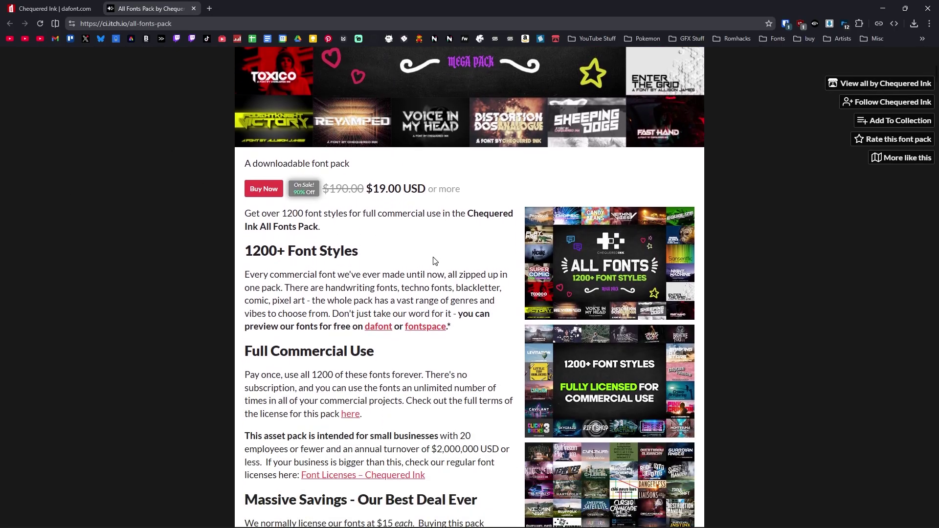
scroll(436, 261, "down", 2)
- Examine the font pack's preview images, popular designs, included files and development log on the itch.io page
left_click(587, 278)
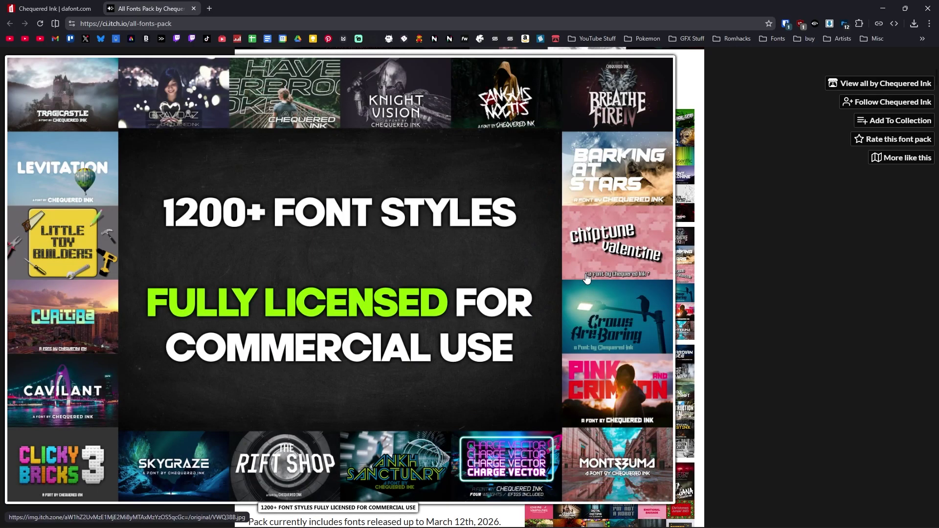
left_click(589, 278)
left_click(589, 227)
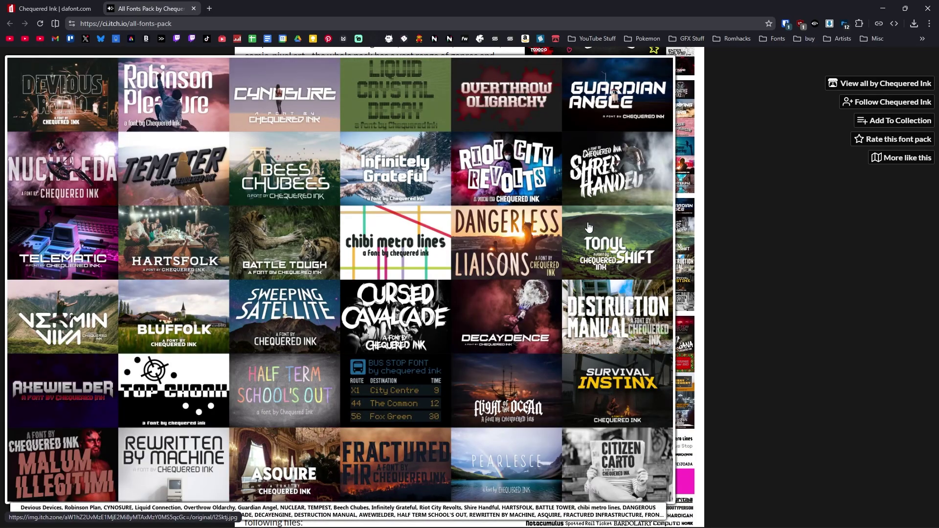
left_click(589, 226)
left_click(595, 287)
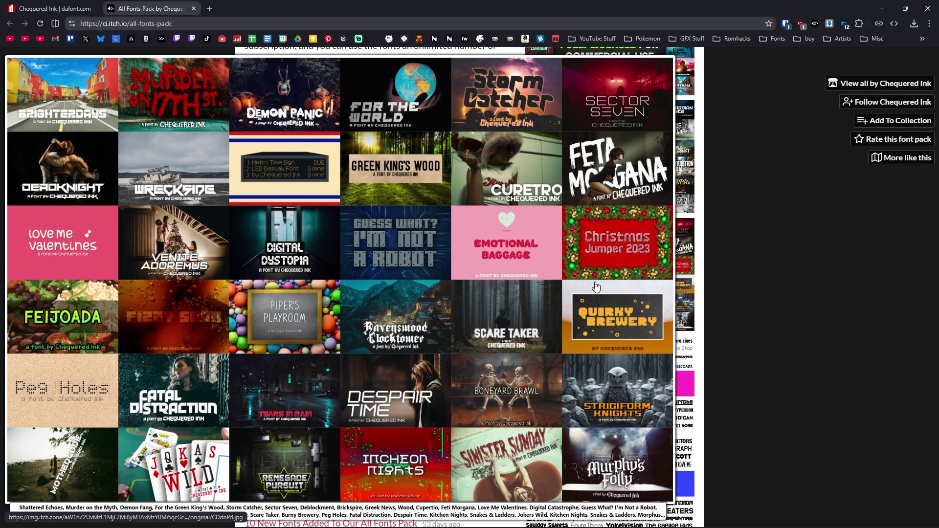
left_click(596, 287)
scroll(596, 287, "down", 8)
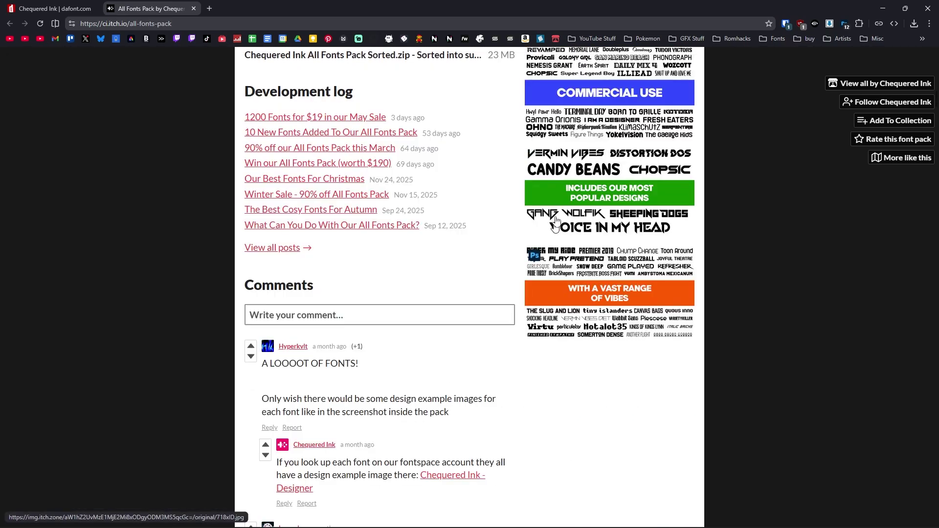
left_click(555, 222)
left_click(202, 243)
scroll(201, 243, "up", 3)
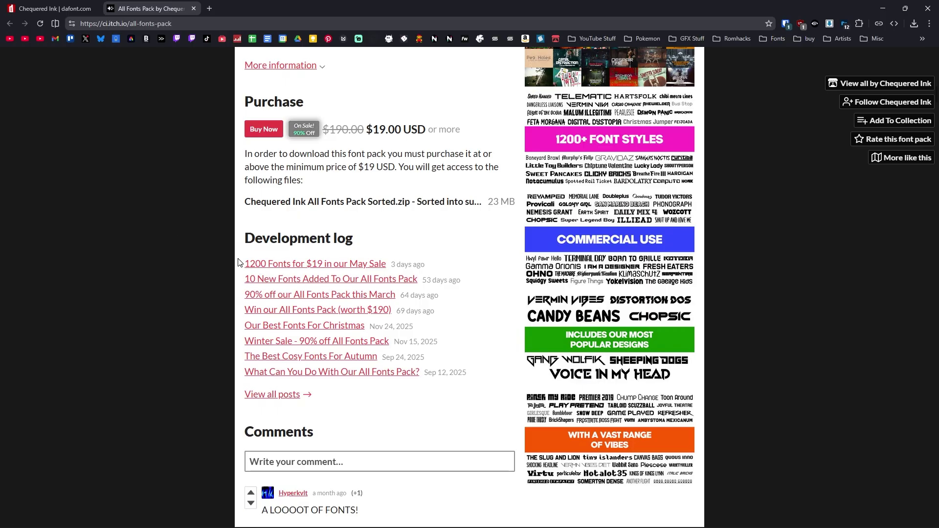
scroll(223, 262, "up", 15)
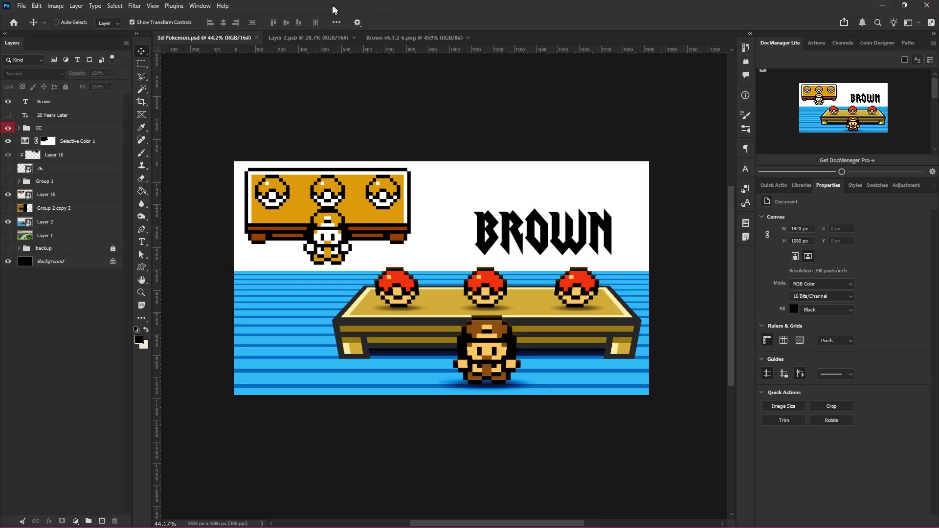
- Return to Photoshop, keep only 3d Pokemon.psd open and change the Brown title's font to Omega Ruby
left_click(308, 38)
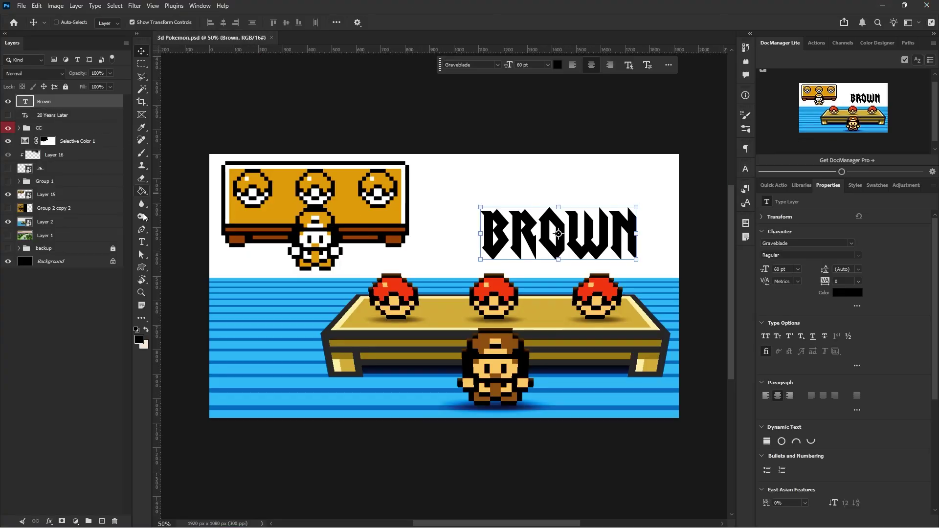
left_click(142, 241)
left_click(503, 227)
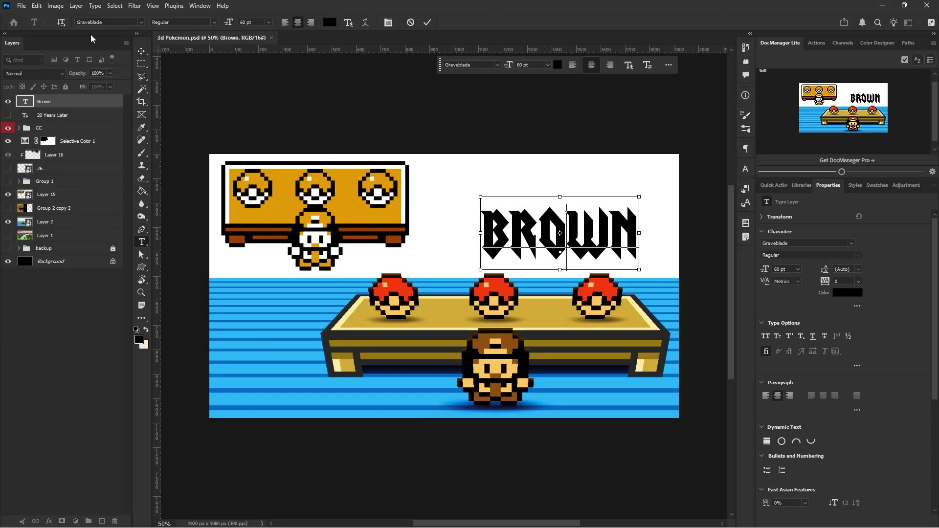
key("ctrl+a")
left_click(89, 22)
type("ome")
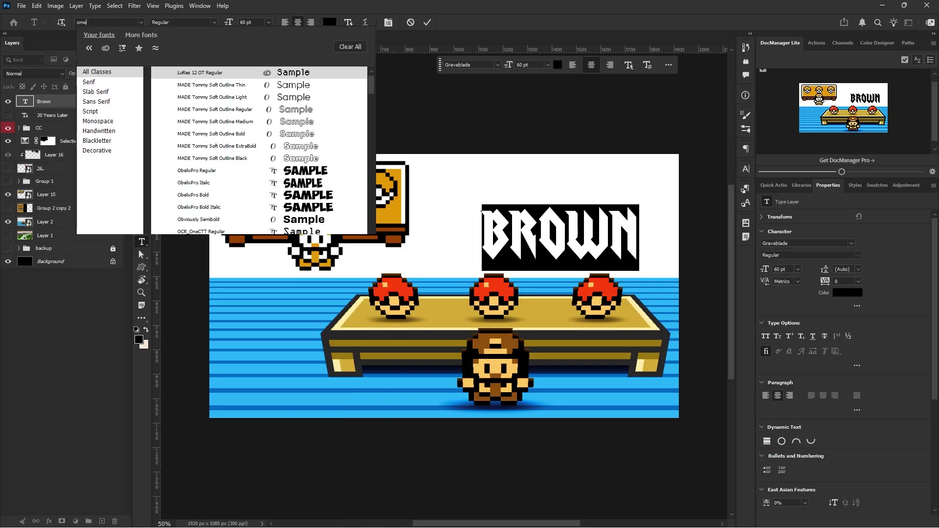
left_click(194, 76)
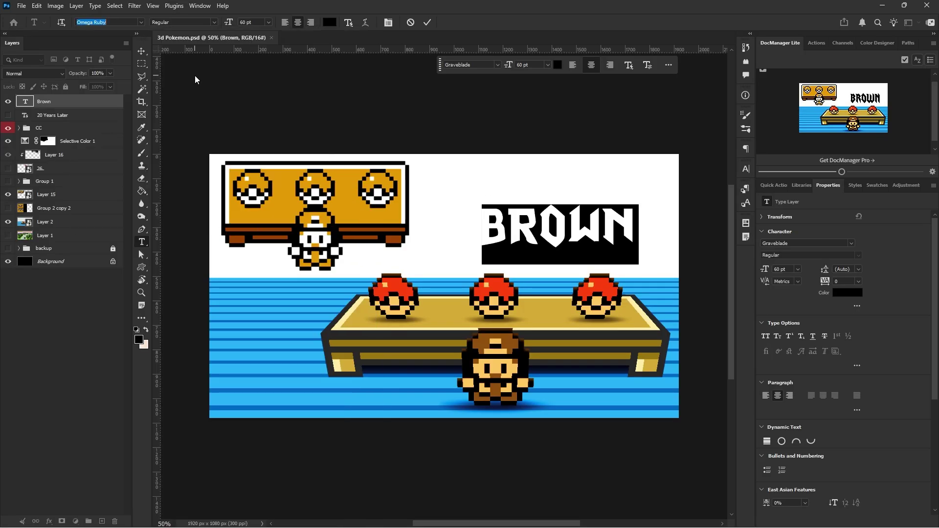
left_click(320, 308)
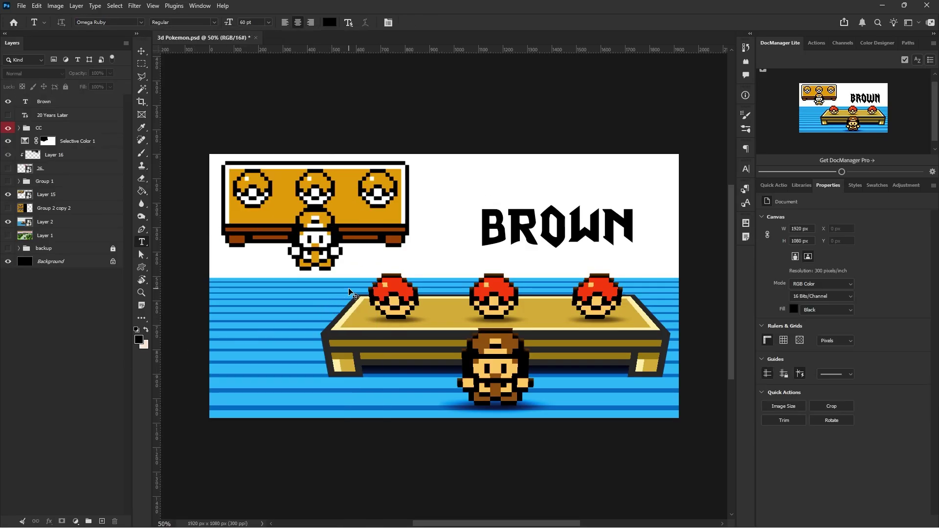
- Place the International Pokémon logo above the Brown title, with the title resized to 47.8 pt beneath it and its layer duplicated
left_click_drag(938, 66, 576, 61)
scroll(601, 151, "down", 4)
left_click_drag(522, 218, 566, 212)
scroll(564, 211, "up", 2)
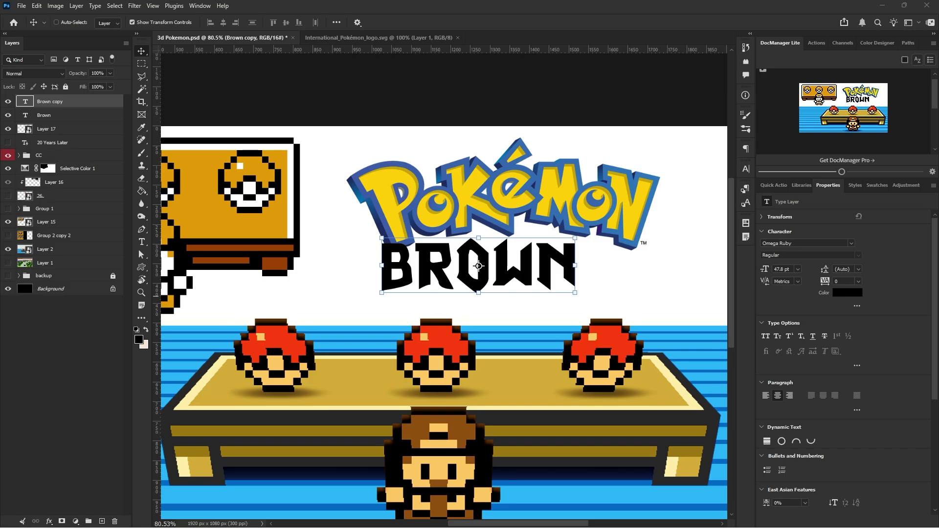
- Install the BatmanForeverOutline and BatmanForeverAlternate fonts from batman_forever.zip and close the archive windows
double_click(110, 239)
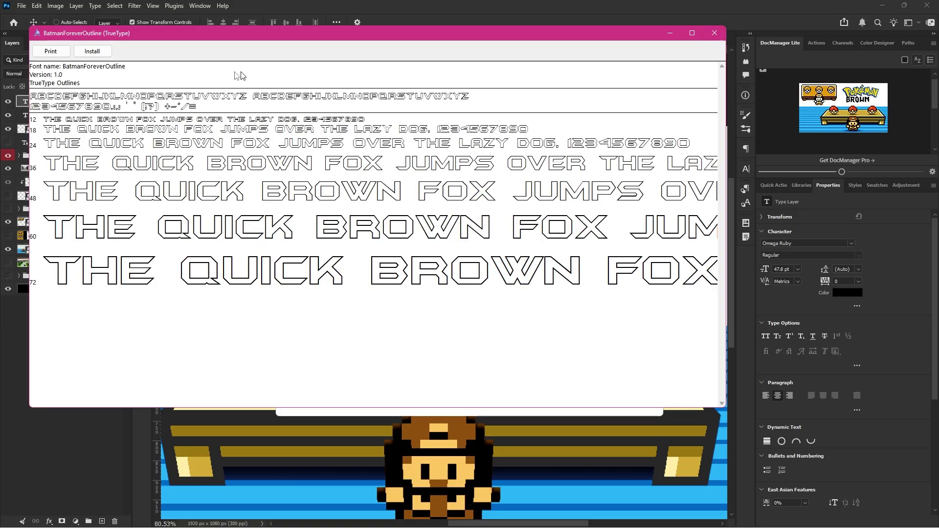
left_click(98, 51)
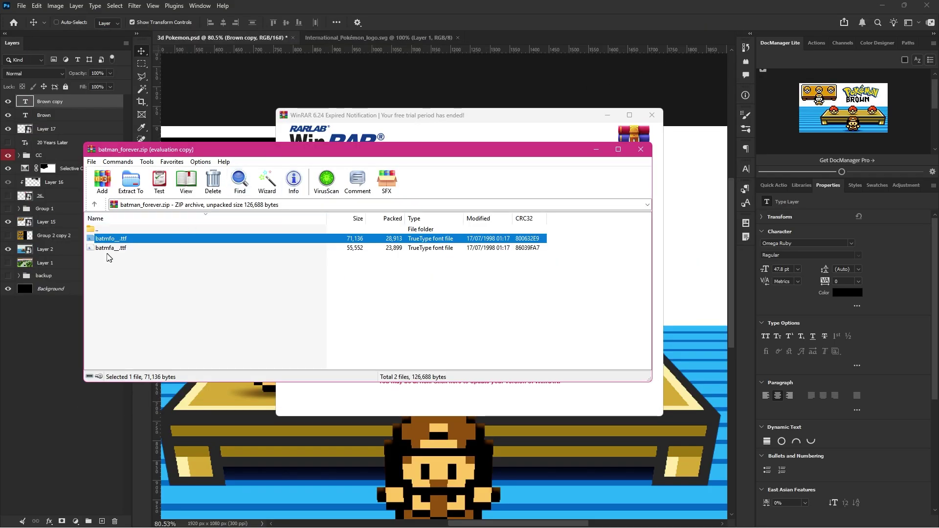
double_click(110, 248)
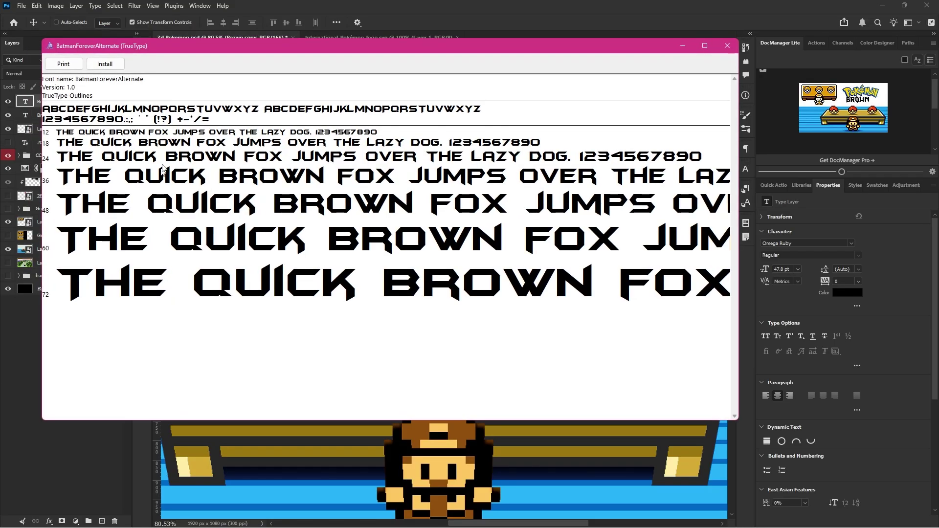
left_click(106, 64)
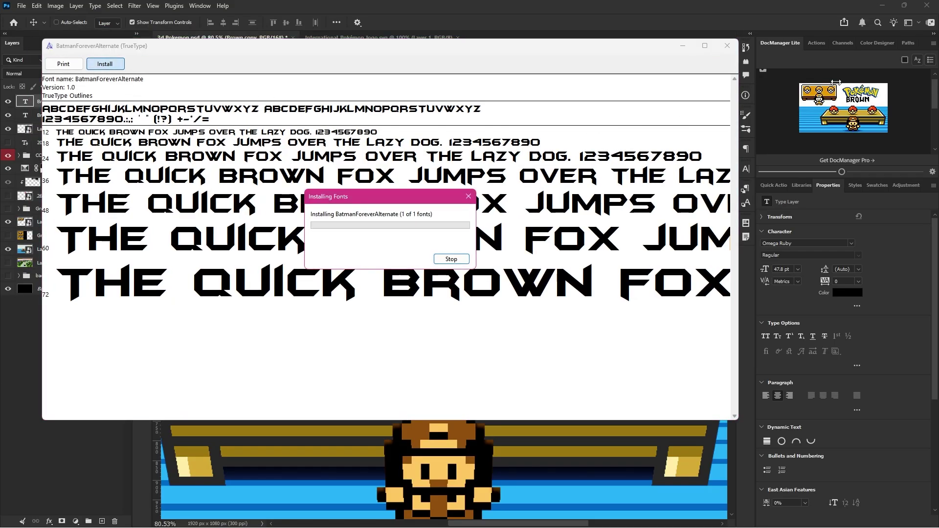
left_click(727, 45)
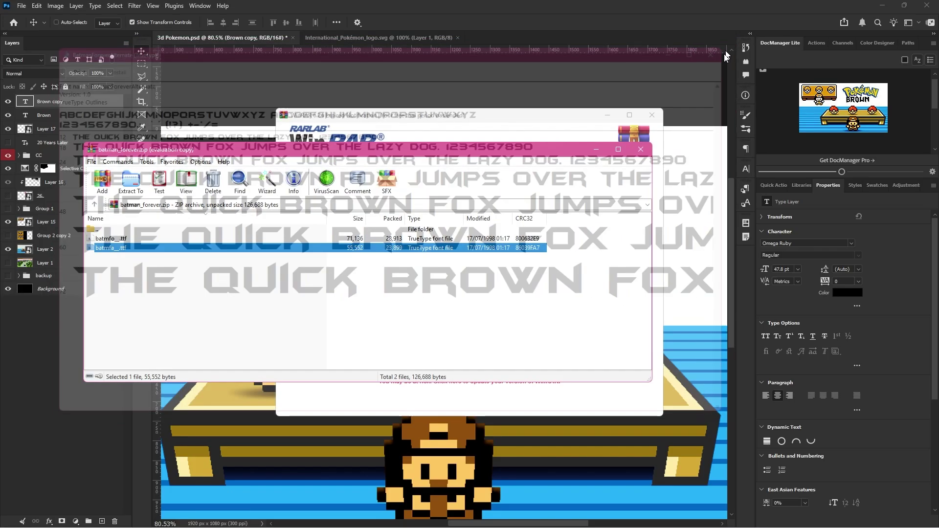
left_click(650, 122)
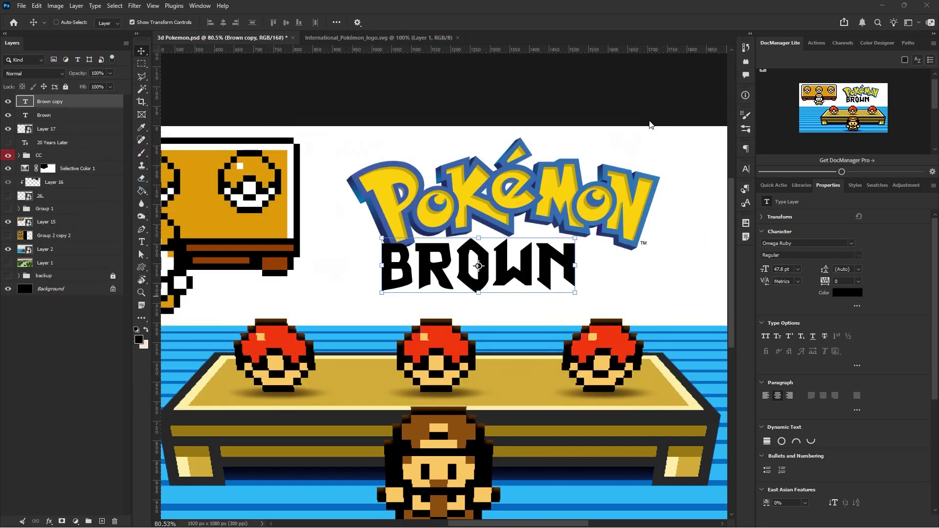
- Change the duplicated title to "3d" beside Brown, save the composition and quit Photoshop without saving the logo document
double_click(526, 270)
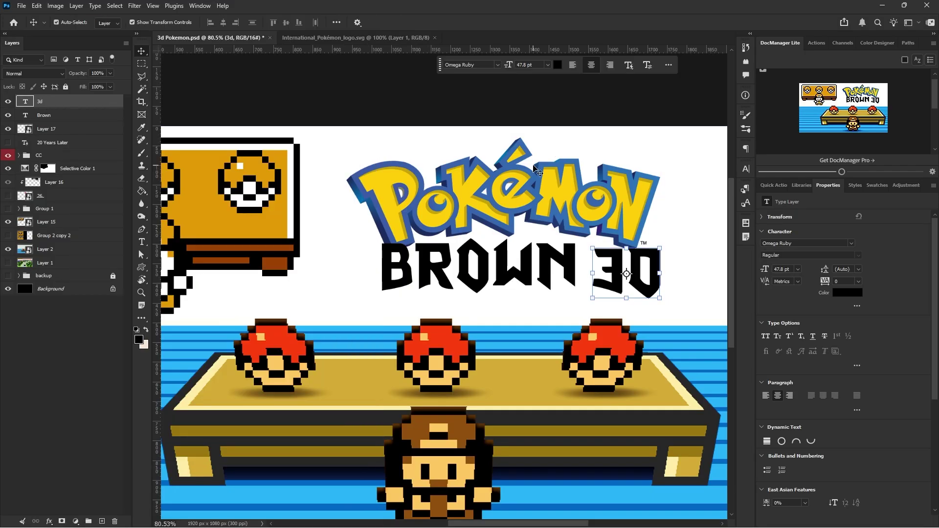
key("ctrl+s")
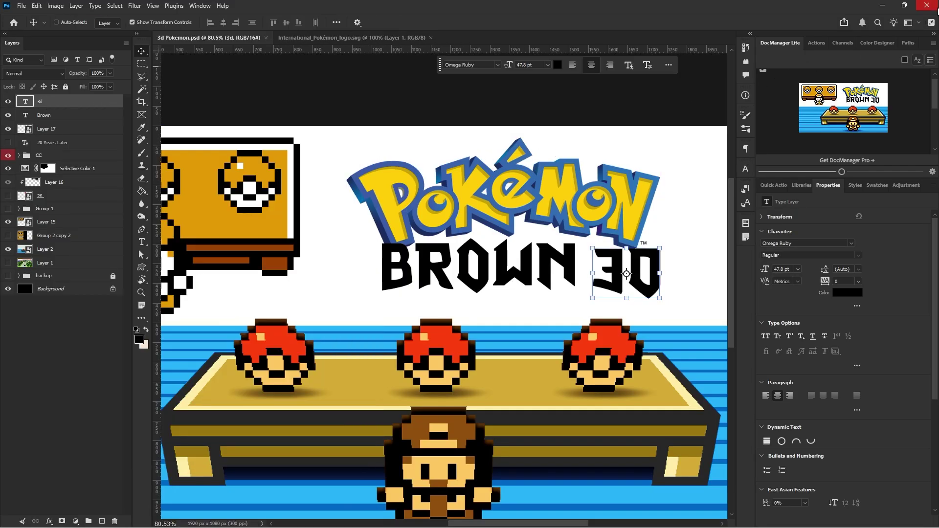
left_click(928, 5)
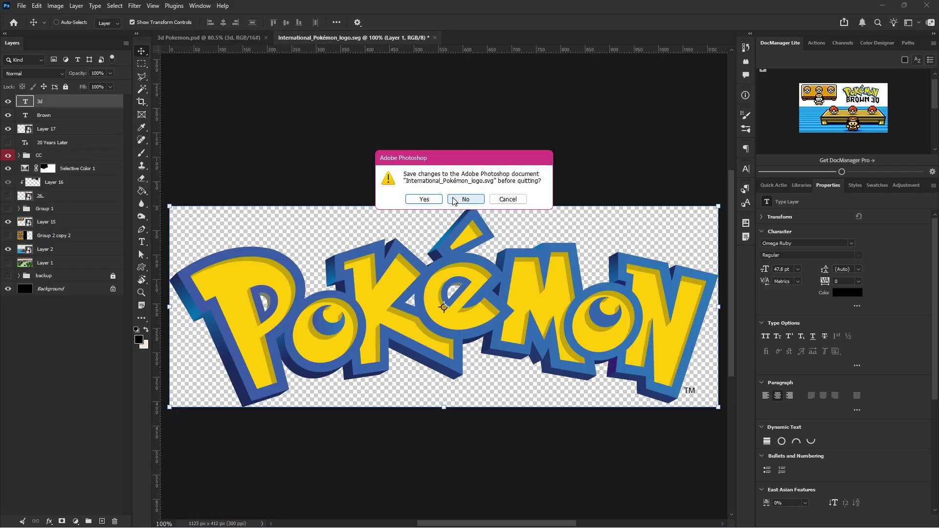
left_click(454, 200)
- Try to taper the Brown title's black extrusion layer by pulling its lower left corner inwards with a transform
scroll(670, 264, "up", 5)
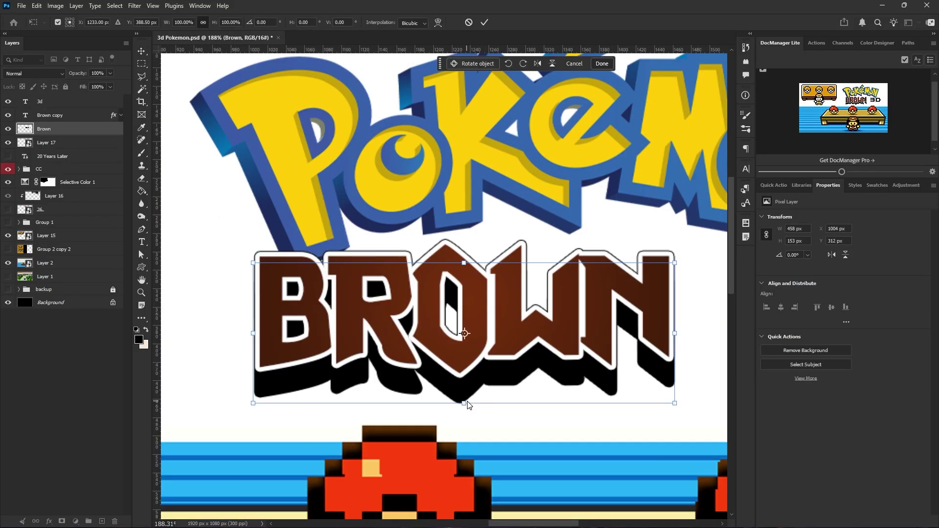
right_click(467, 180)
left_click(492, 232)
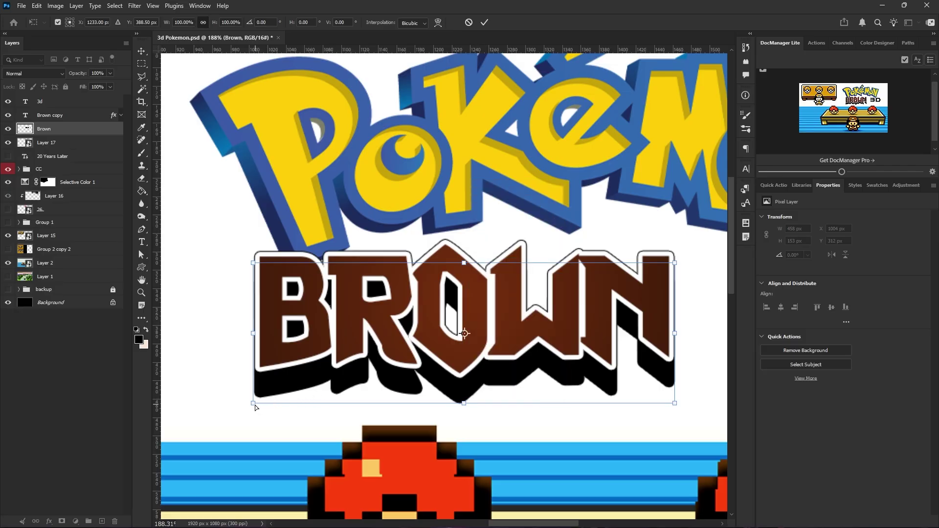
left_click_drag(254, 403, 300, 399)
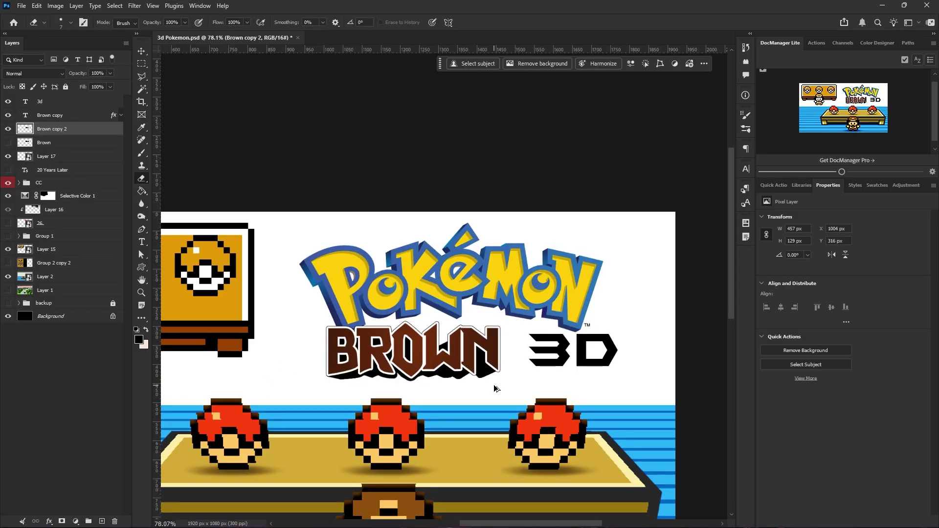
- Examine the Brown title's extrusion and the 3D lettering beneath the Pokémon logo at different magnifications
scroll(346, 384, "up", 4)
scroll(403, 381, "down", 5)
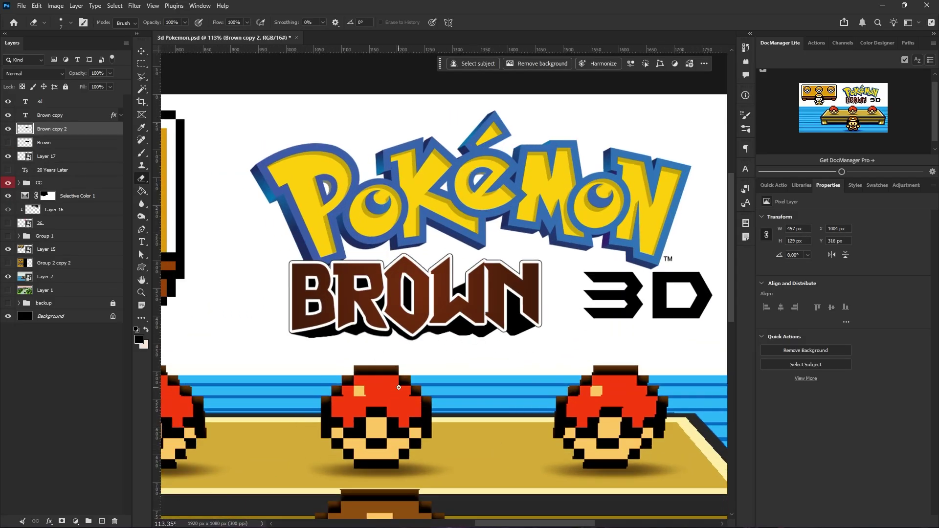
scroll(399, 388, "left", 2)
scroll(372, 317, "down", 2)
key("v")
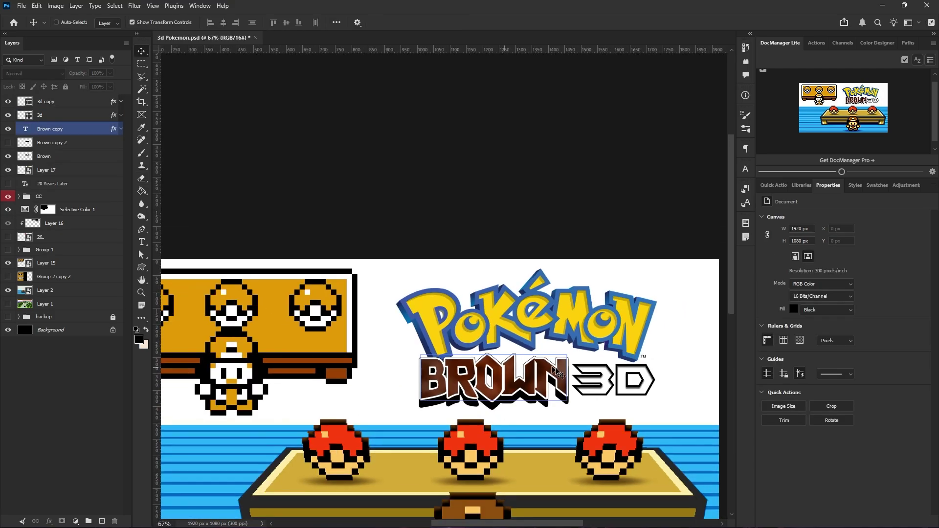
scroll(419, 388, "down", 3)
scroll(455, 379, "up", 3)
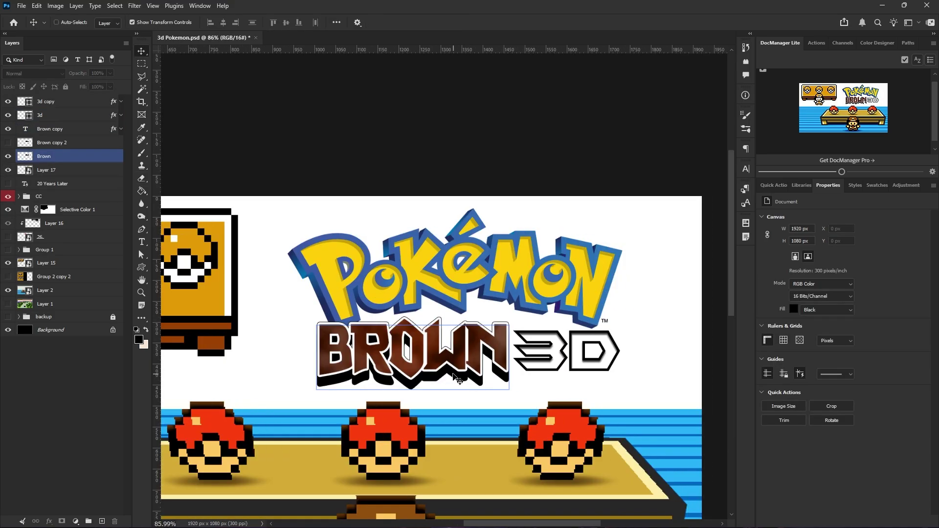
- Compare the Brown and Brown copy 2 extrusion layers beneath the Brown title, leaving both layers shown
scroll(453, 374, "up", 1)
left_click_drag(345, 335, 337, 336)
left_click(38, 130)
left_click(28, 144)
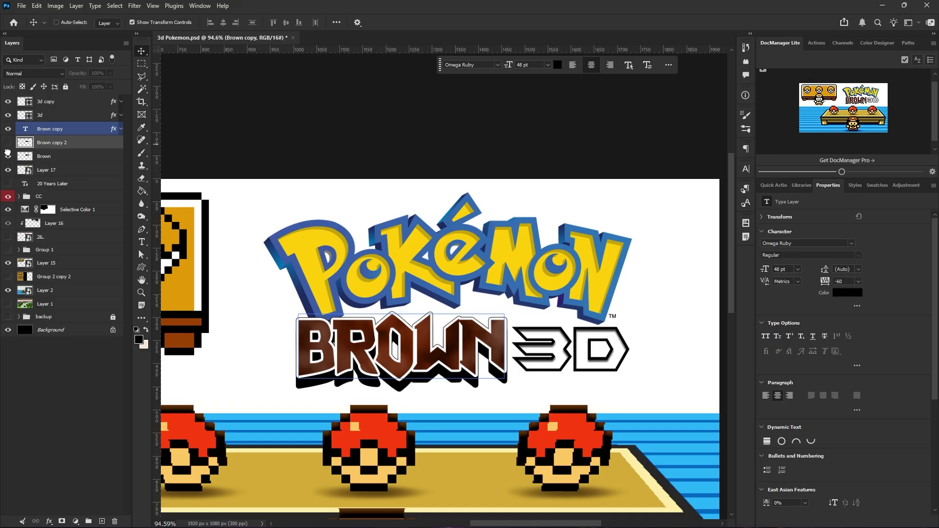
left_click(8, 142)
left_click(8, 156)
key("ctrl+z")
key("ctrl+z")
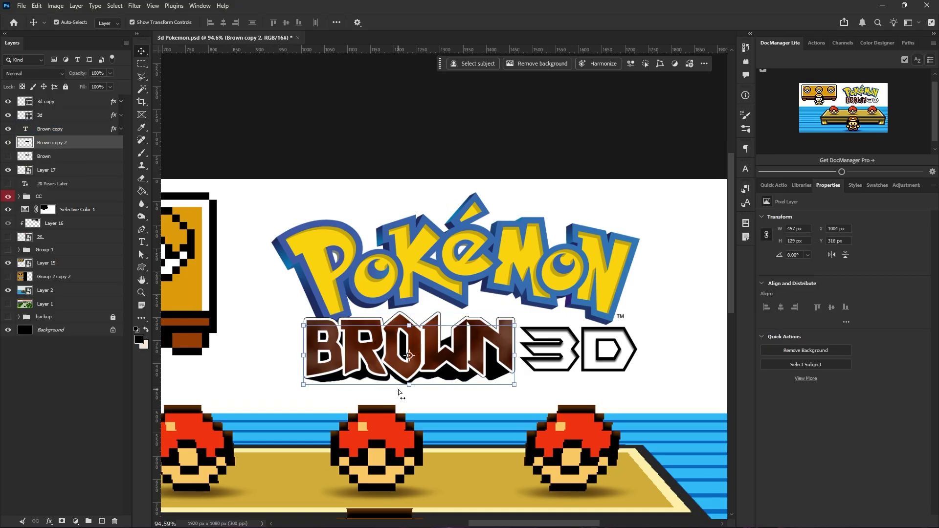
left_click(398, 392)
scroll(443, 422, "down", 14)
scroll(437, 477, "down", 3)
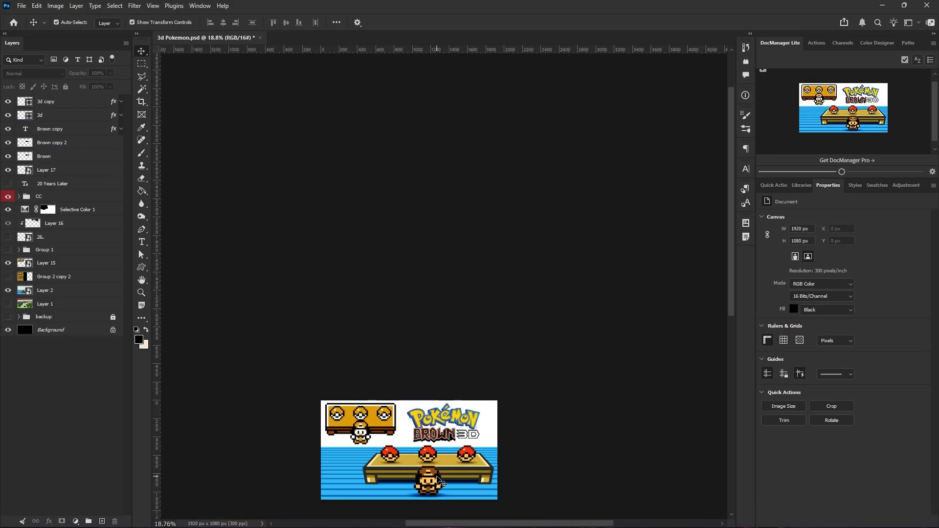
key("ctrl+z")
key("ctrl+z")
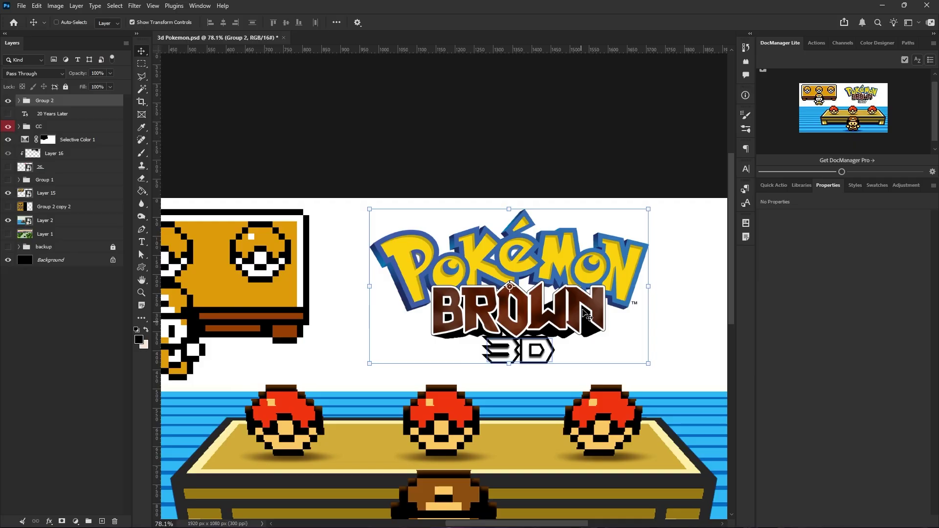
- Move the grouped Pokémon Brown 3D logo up and slightly to the right within the white area
left_click_drag(580, 309, 604, 277)
scroll(602, 304, "down", 1)
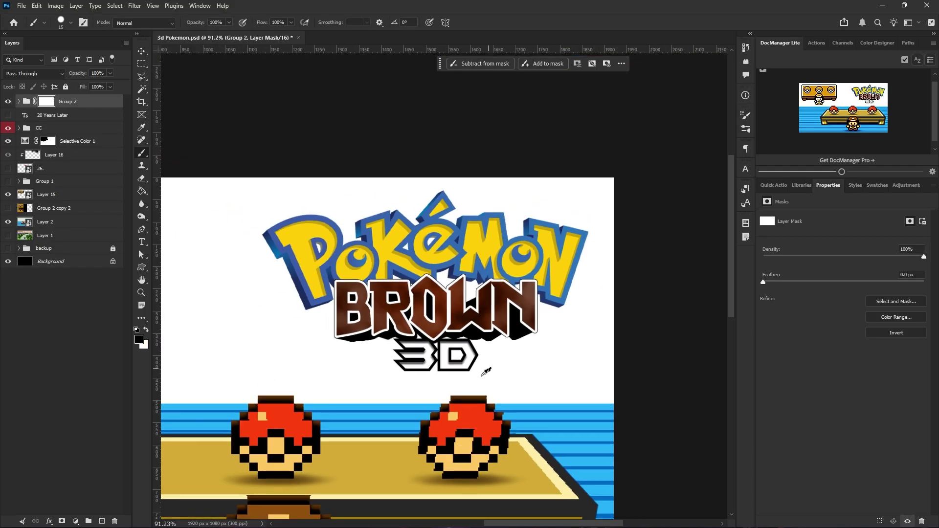
scroll(470, 383, "down", 6)
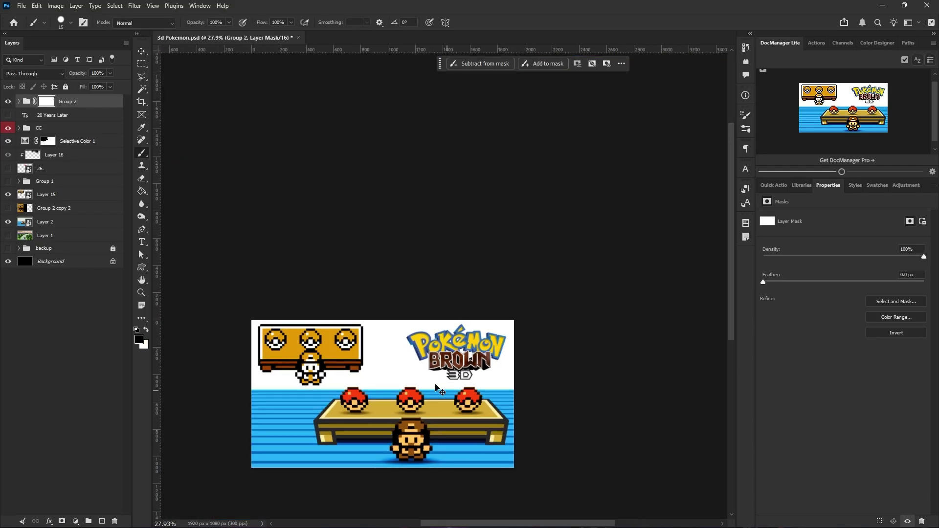
scroll(435, 388, "left", 2)
scroll(436, 388, "down", 4)
key("v")
scroll(405, 338, "up", 3)
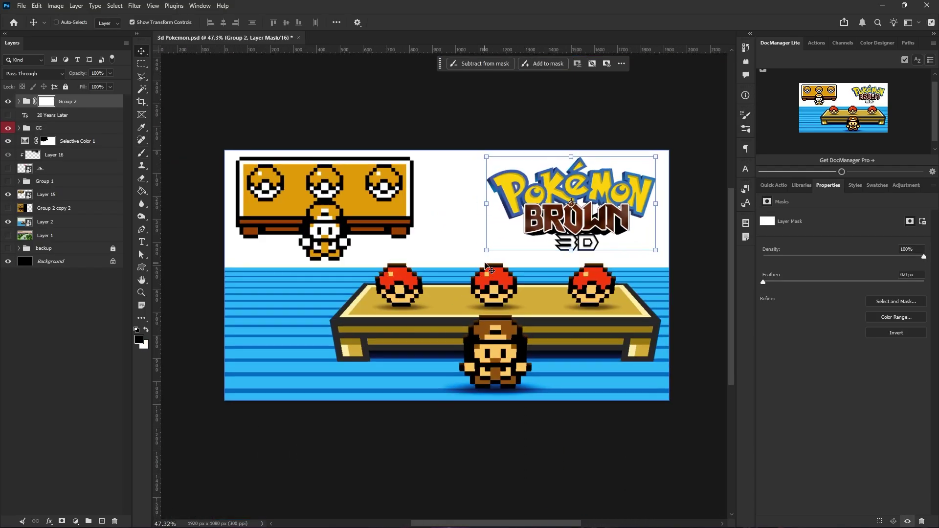
scroll(427, 324, "up", 2)
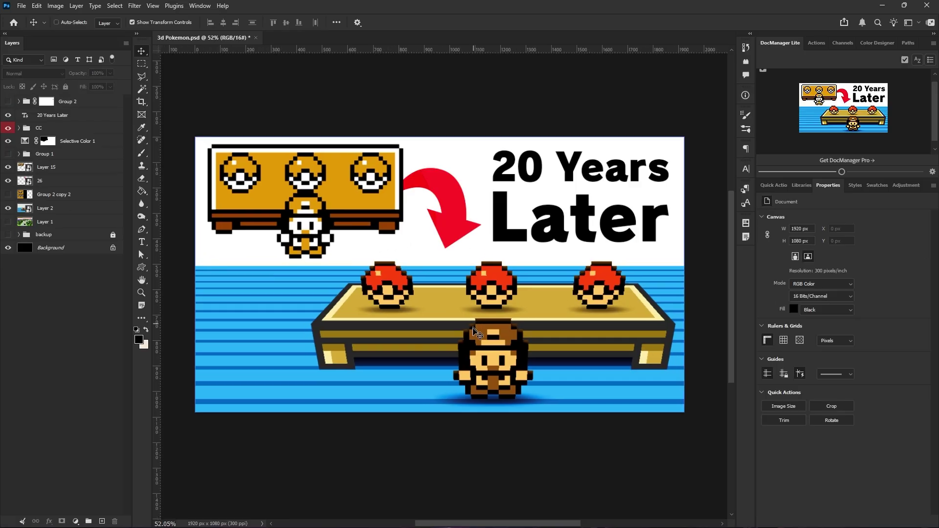
- Change the caption to "20 Years Later..." and export the composition as the PNG-24 file 3d-Pokemon.png in the Thumbnails folder
left_click(51, 114)
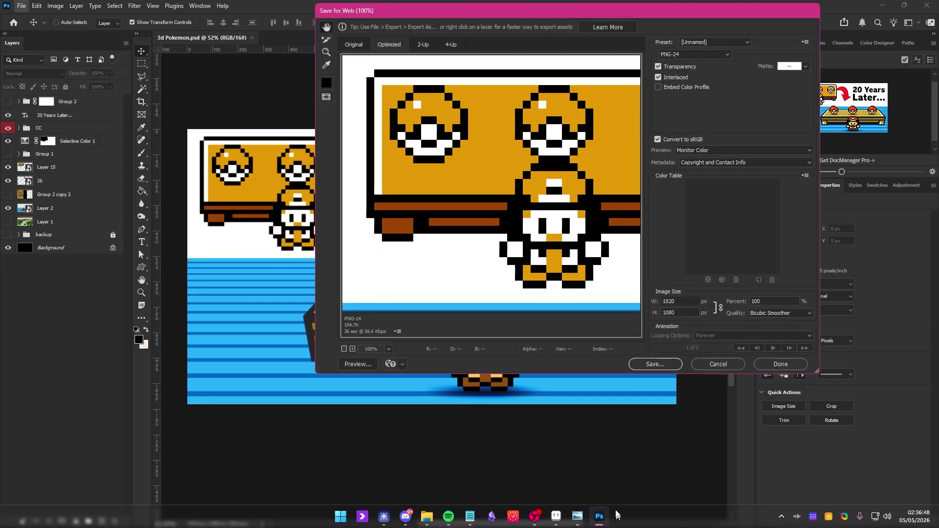
left_click(540, 517)
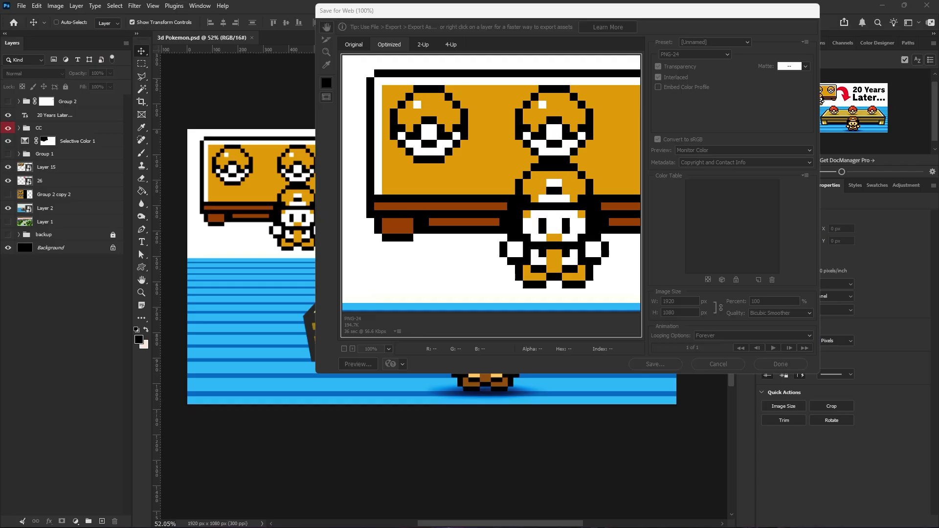
left_click(557, 299)
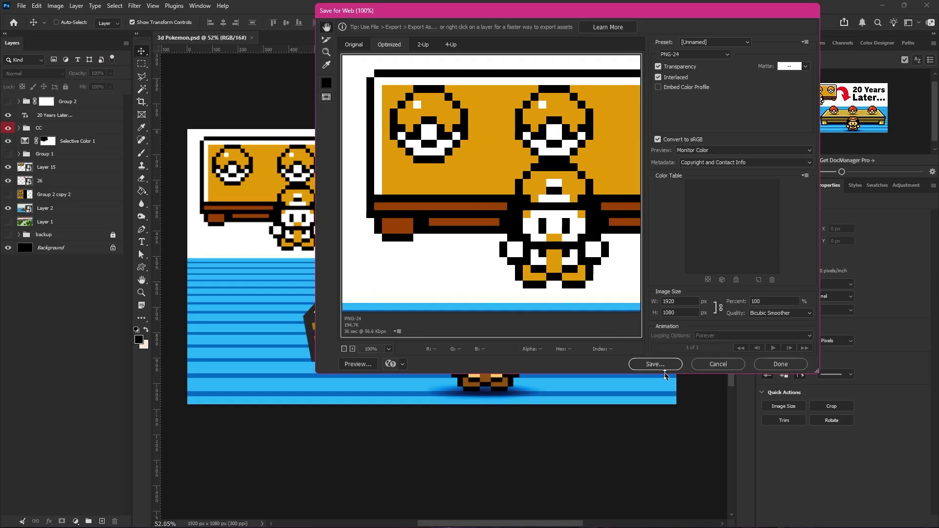
left_click(655, 364)
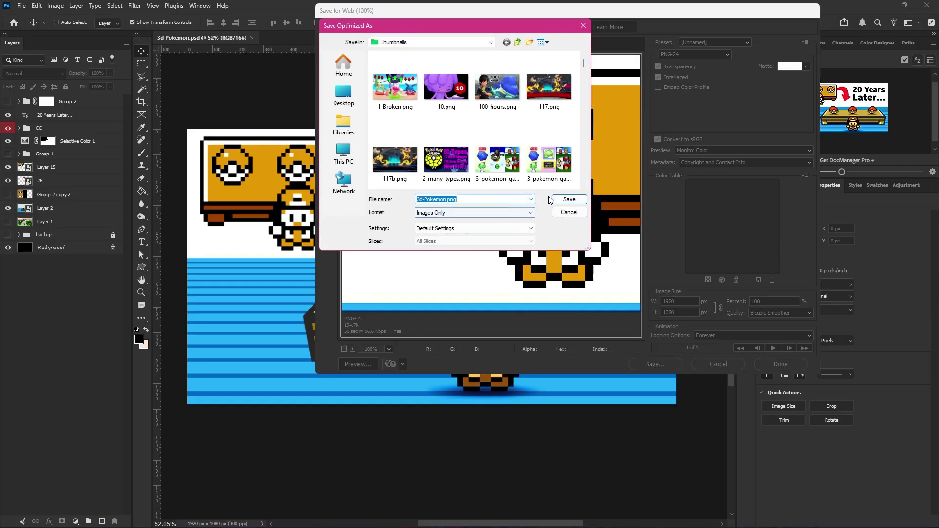
left_click(569, 199)
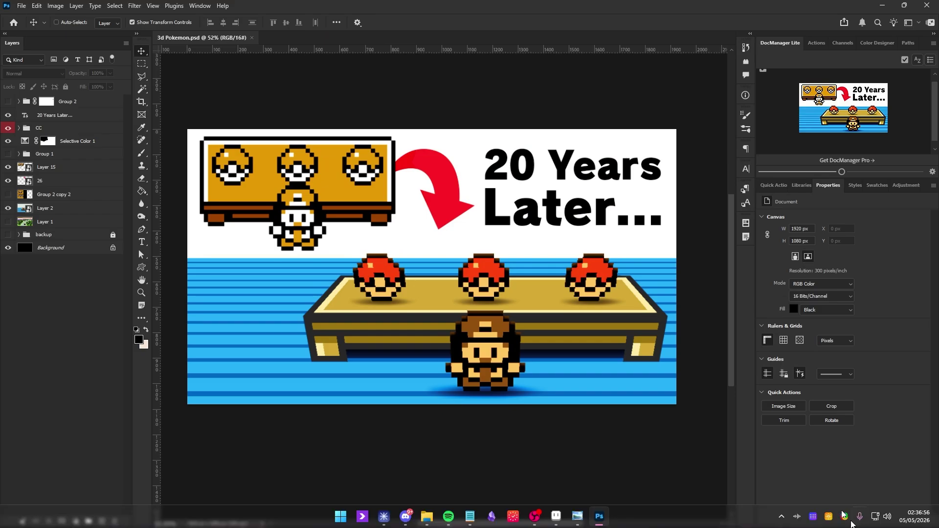
left_click(16, 117)
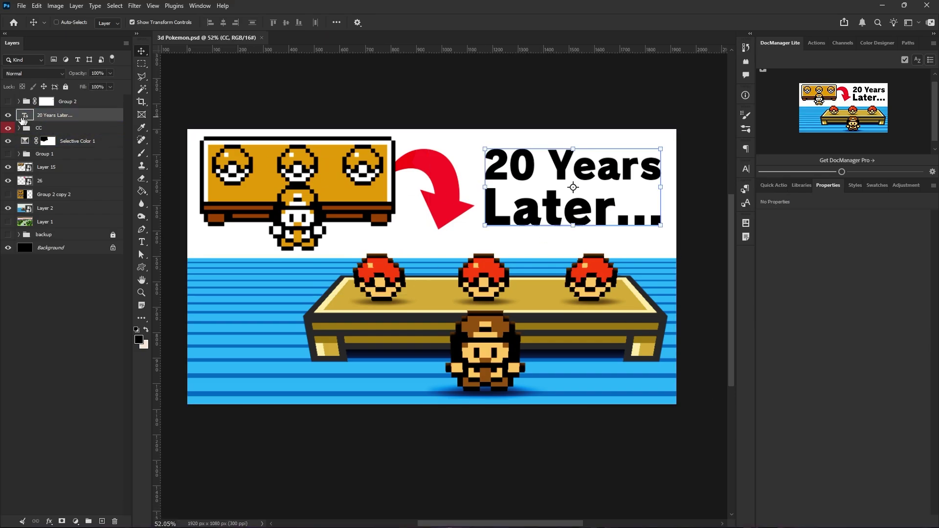
left_click(51, 167)
left_click(53, 155)
left_click(61, 142)
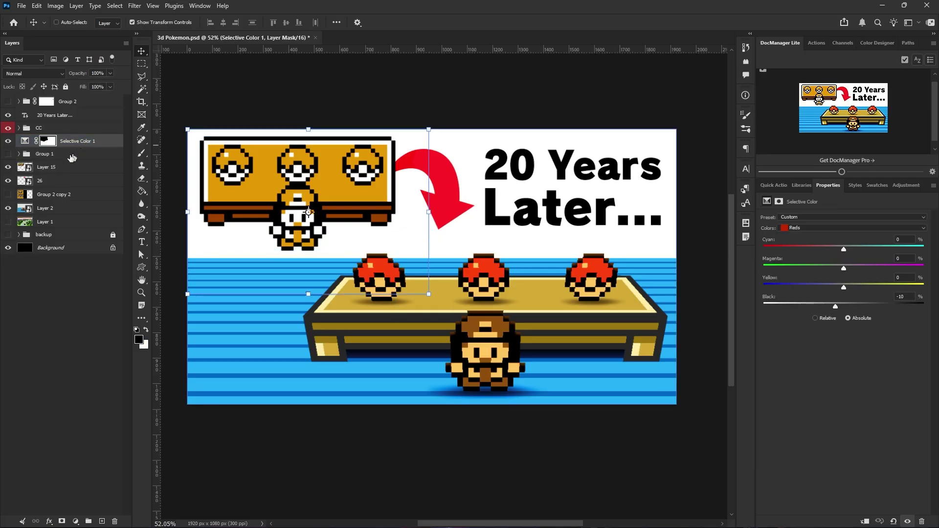
left_click(62, 155)
- Create a black 960 by 1080 px rectangle above the "20 Years Later..." layer and shift it upwards
left_click(54, 116)
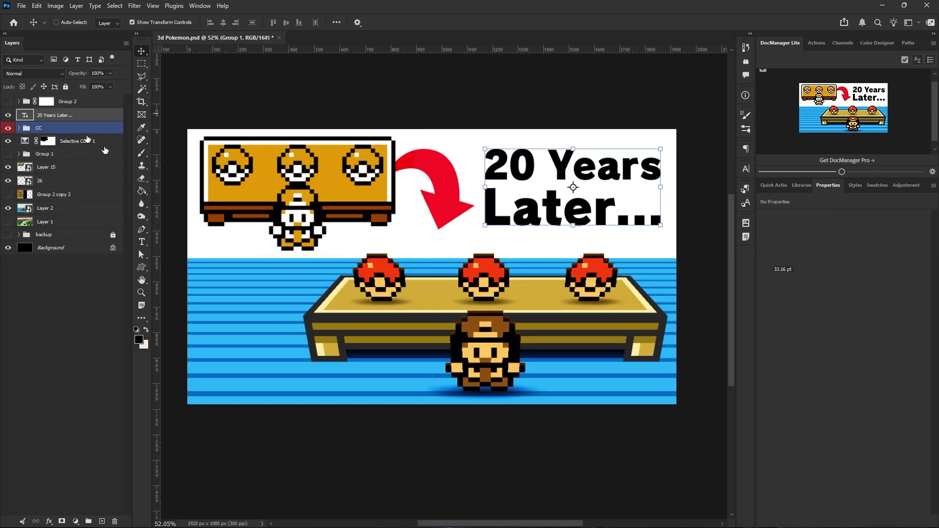
key("u")
left_click(468, 210)
type("1920")
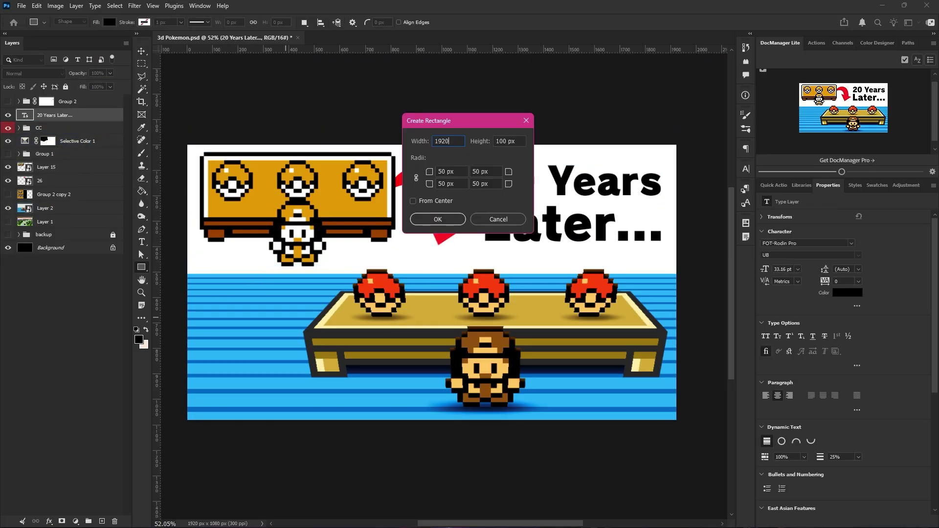
type("/2")
key("Tab")
type("1080")
key("Return")
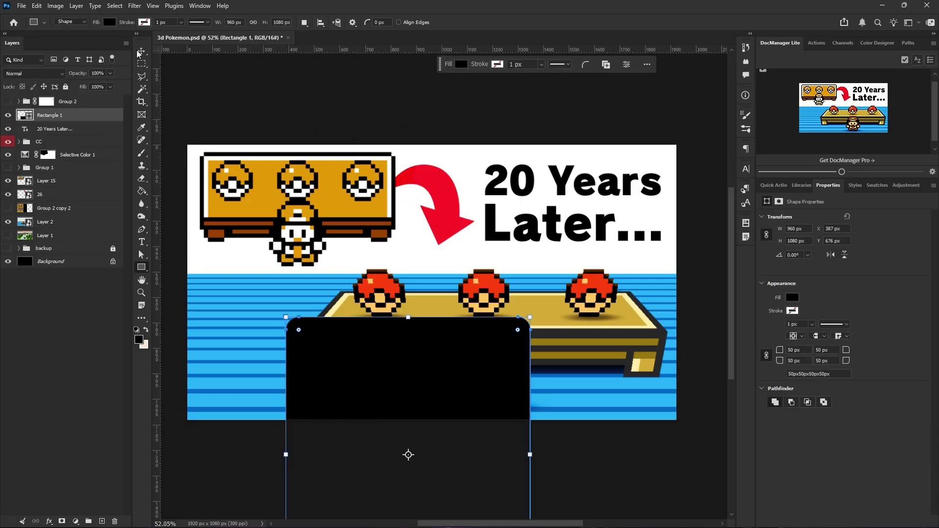
left_click(141, 52)
left_click_drag(323, 337, 320, 315)
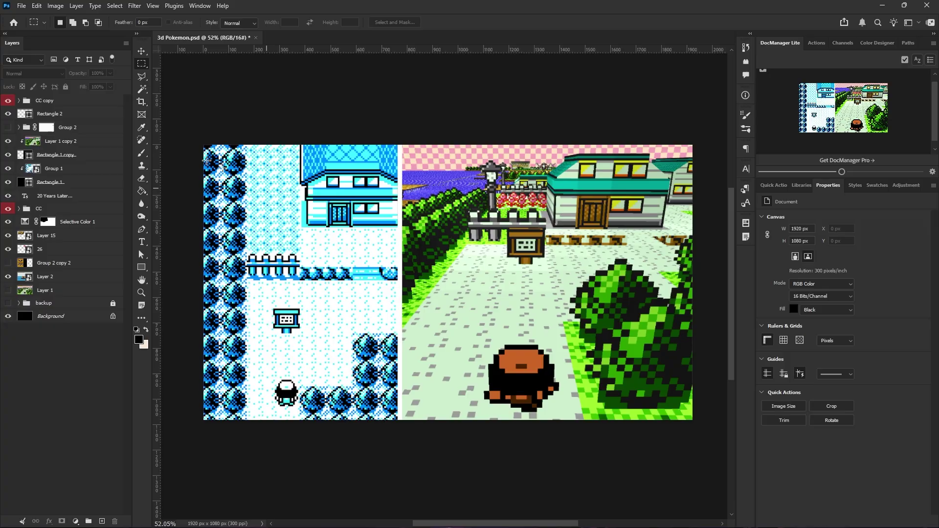
- Nudge the full-colour town scene on Layer 1 copy 2 upwards to a Y position of -197 px
left_click(140, 51)
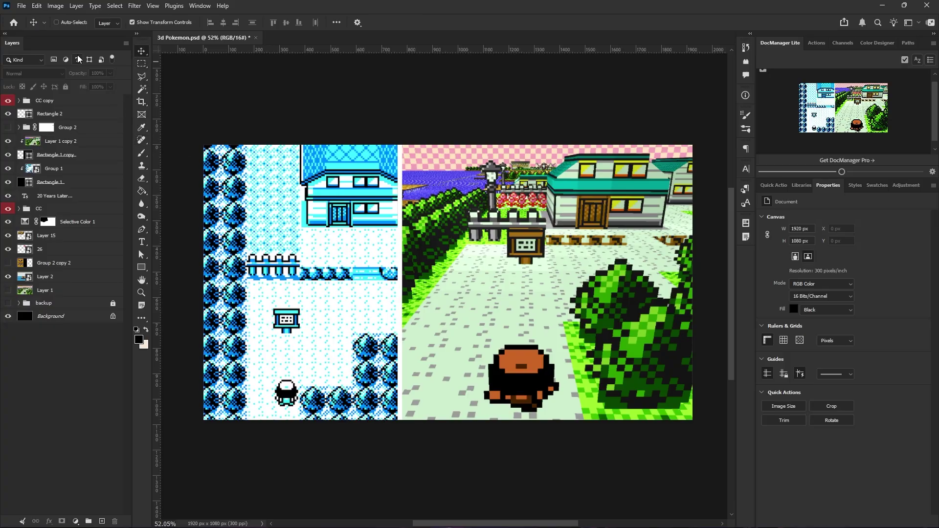
left_click(88, 168)
left_click(76, 184)
left_click(69, 169)
left_click(58, 155)
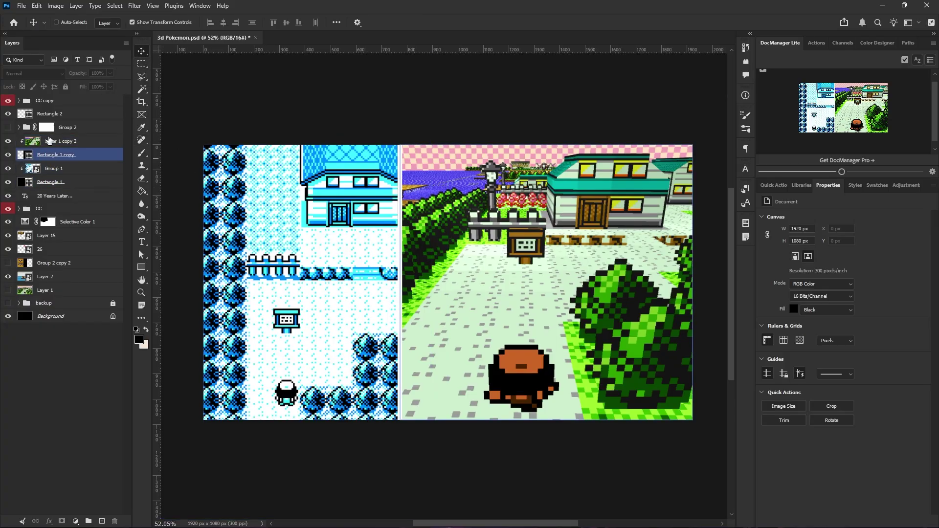
left_click(49, 140)
left_click(173, 170)
left_click(468, 246)
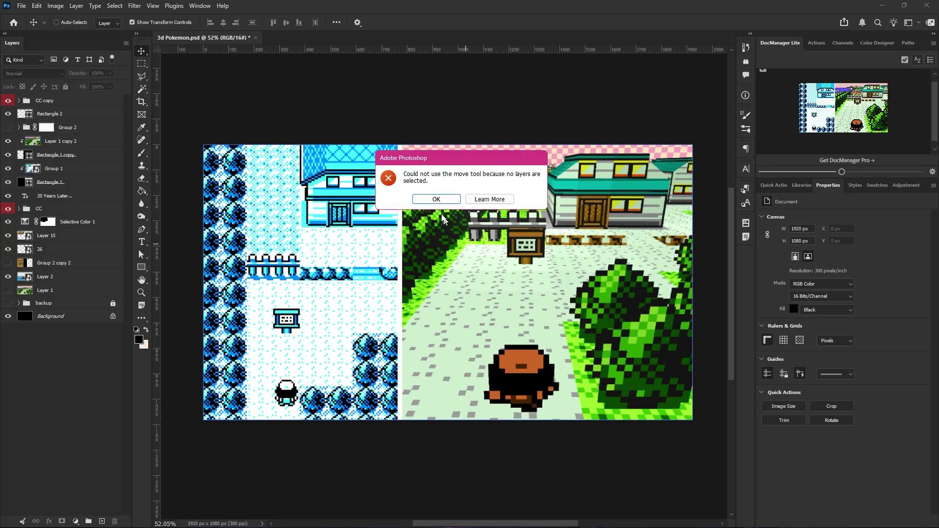
left_click(436, 201)
left_click(93, 141)
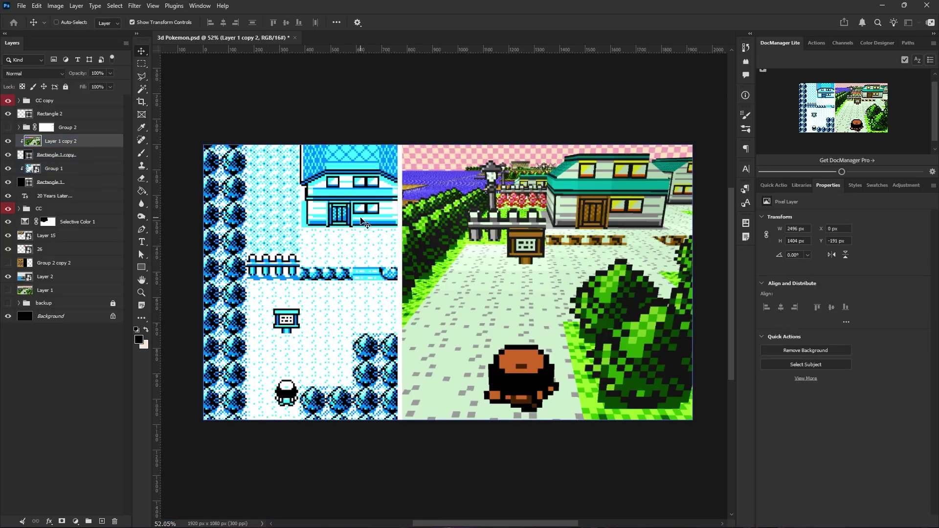
mouse_move(360, 220)
left_mouse_down()
mouse_move(352, 220)
mouse_move(360, 218)
left_mouse_up()
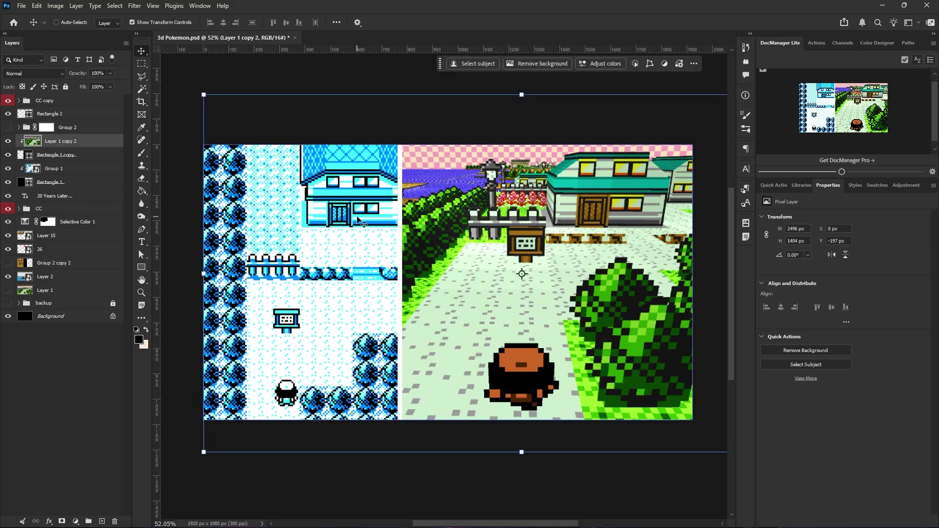
- Save the document and export the side-by-side town comparison for web as 3d-Pokemon.png in the Thumbnails folder
key("ctrl+s")
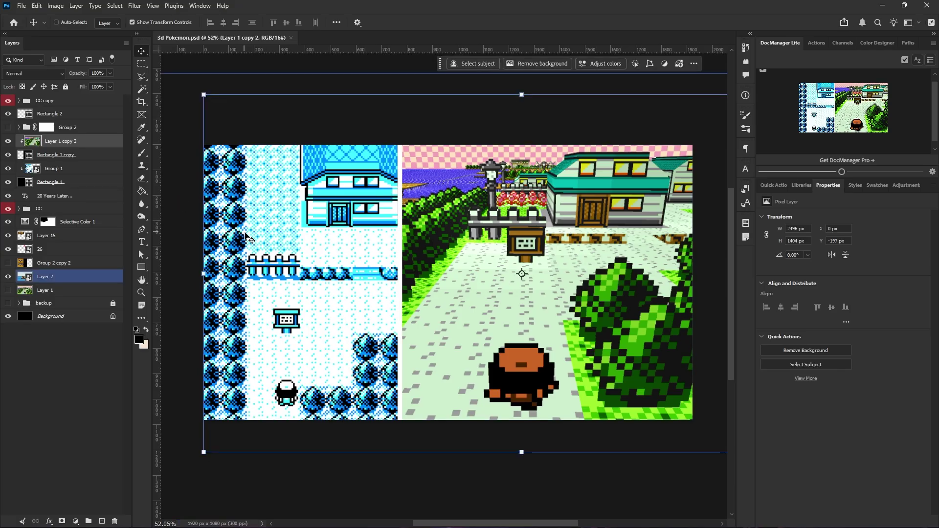
left_click(21, 5)
mouse_move(73, 176)
left_click(218, 215)
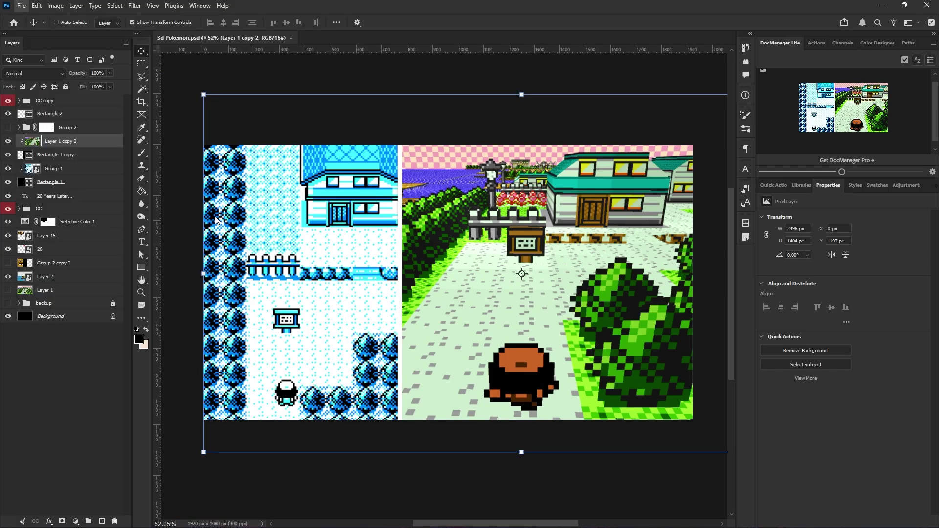
left_click(655, 363)
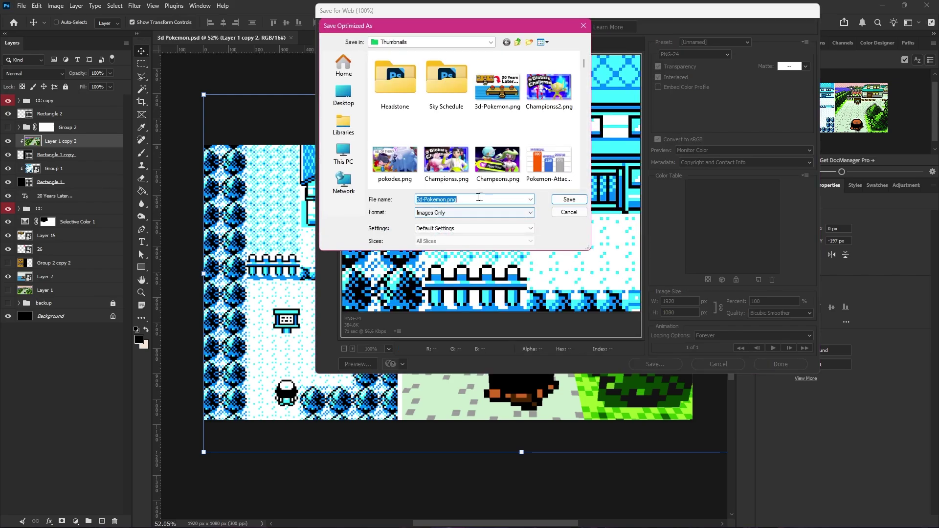
key("Return")
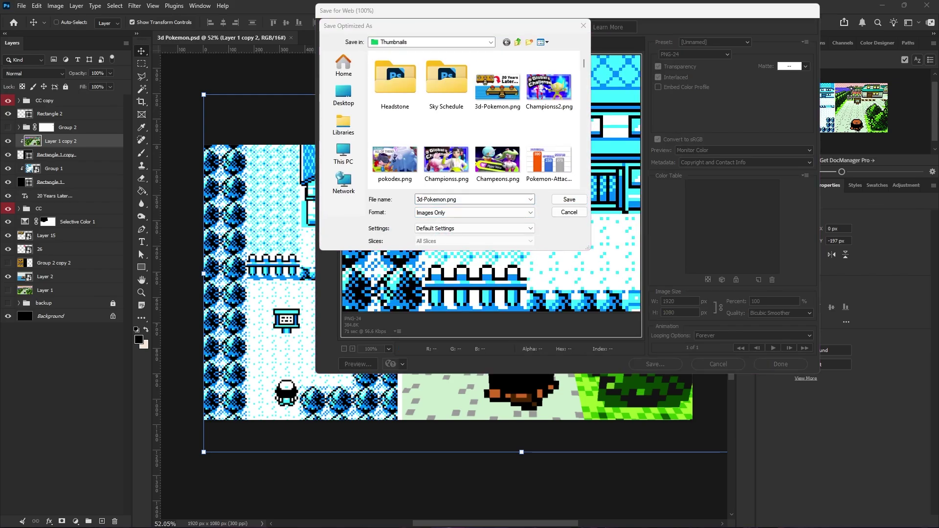
left_click(662, 140)
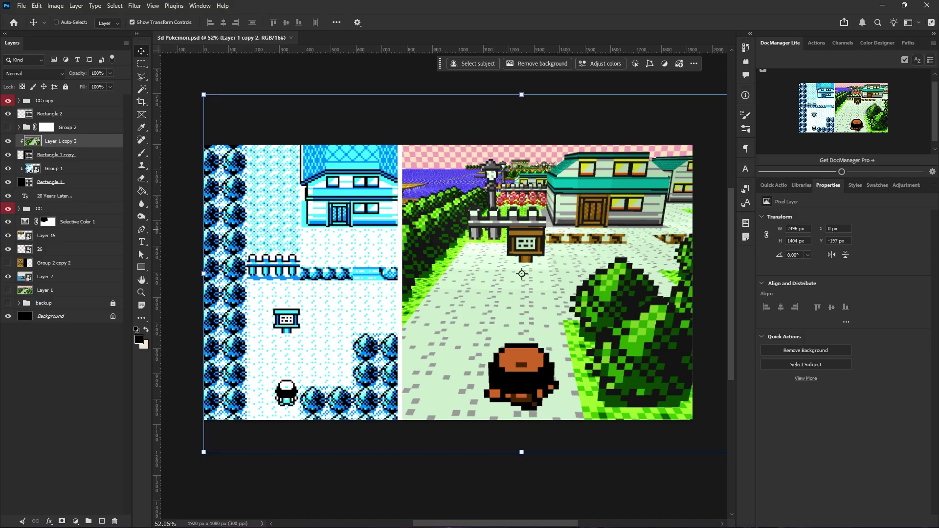
key("alt+Tab")
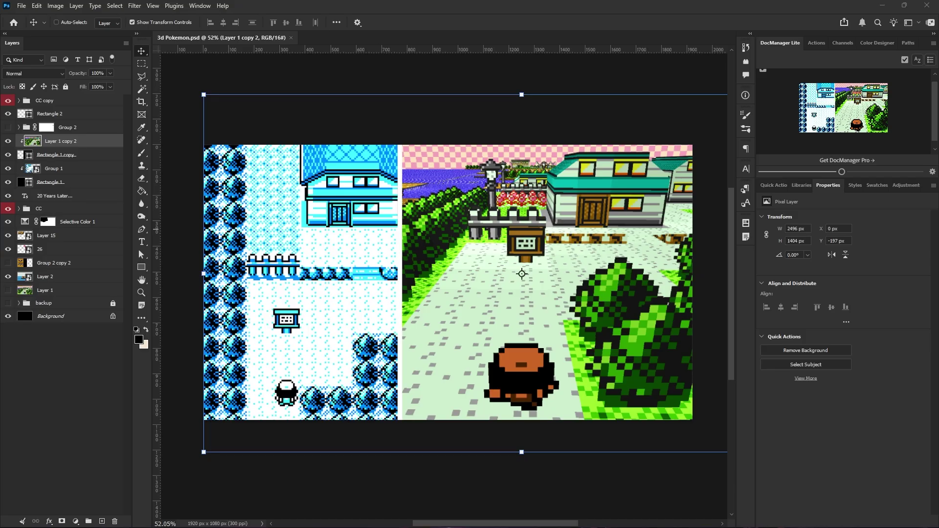